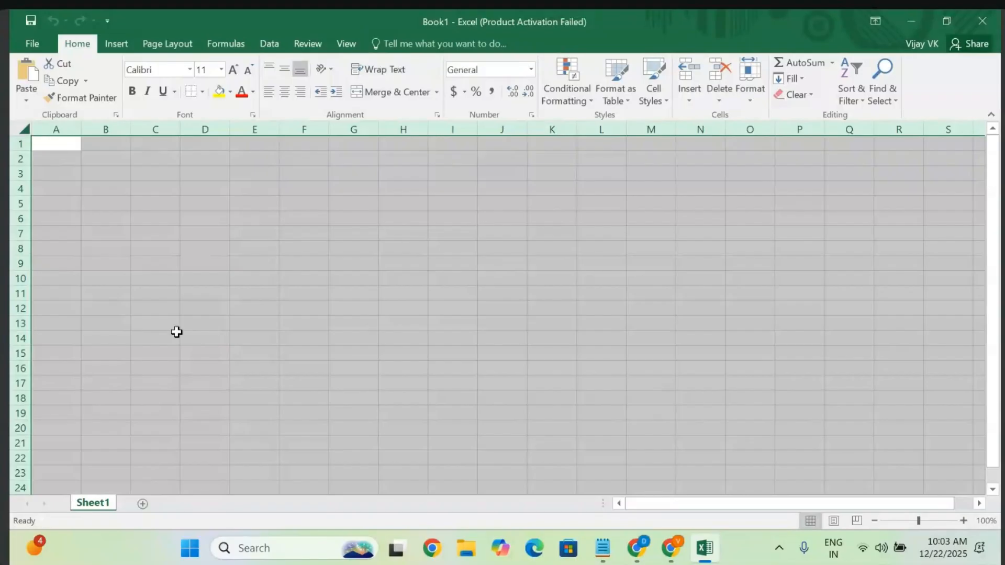
# - Turn off the gridlines on Sheet1
pyautogui.click(344, 45)
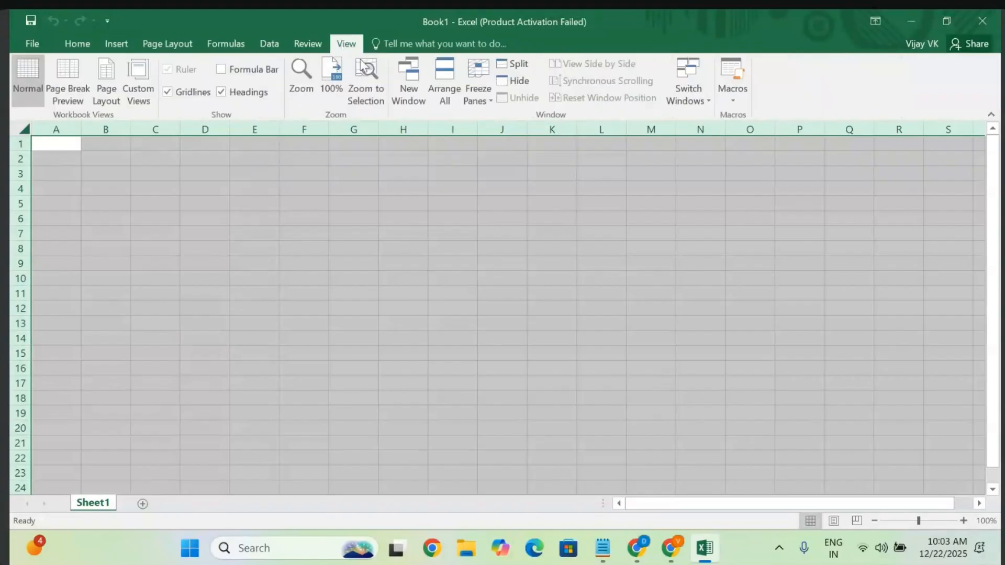
pyautogui.click(168, 93)
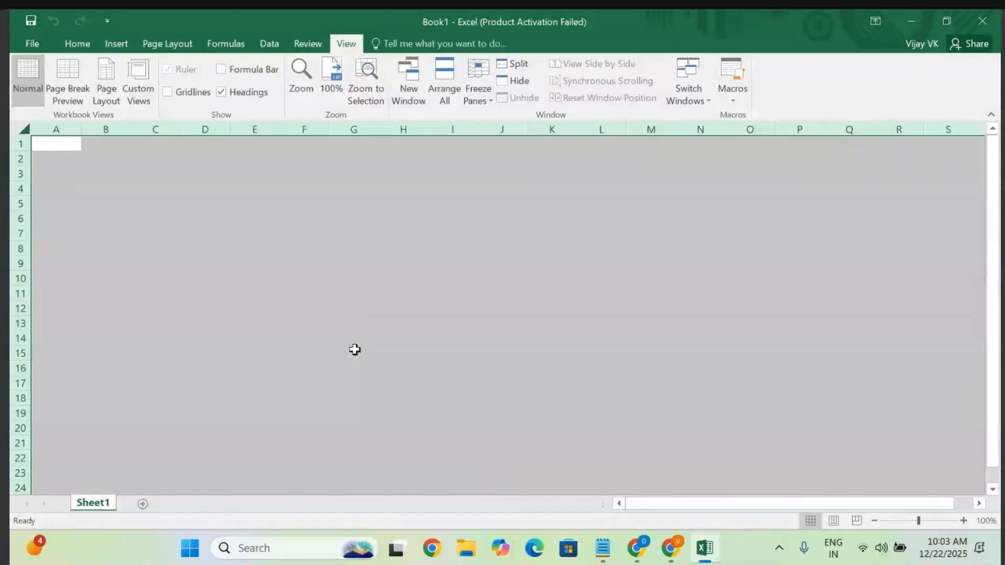
pyautogui.click(396, 357)
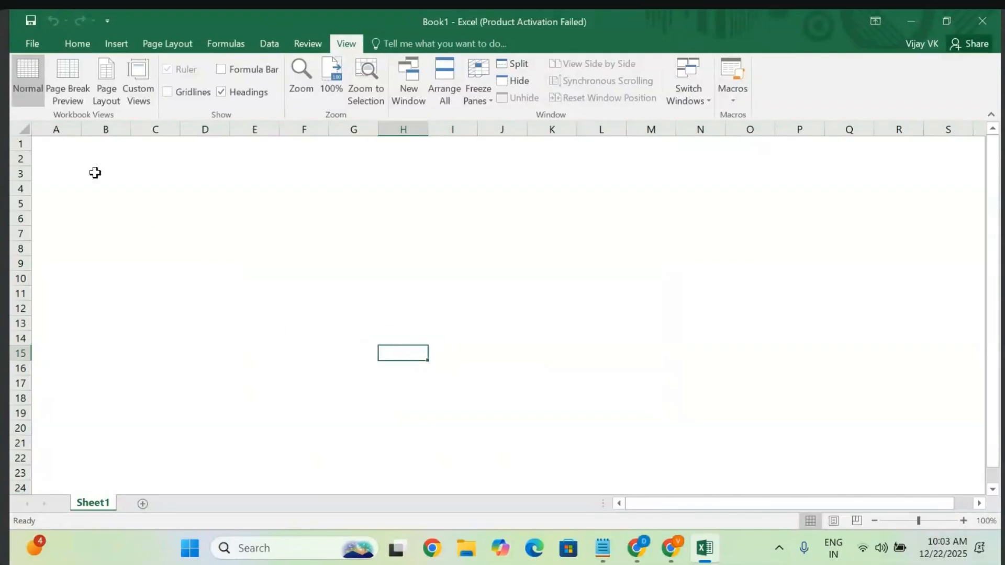
# - Fill all cells of the sheet with the second-darkest green theme colour as a background
pyautogui.click(22, 129)
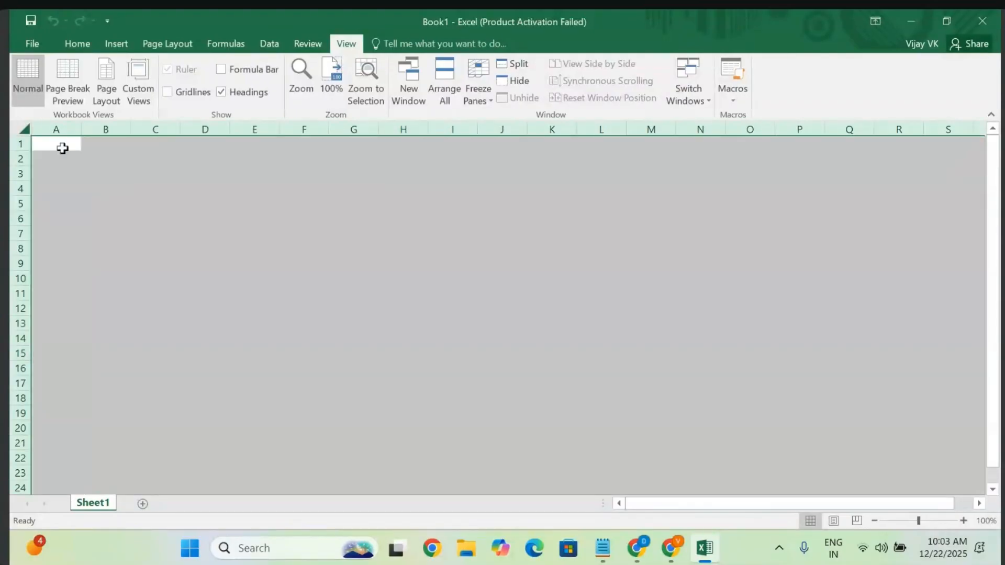
pyautogui.click(74, 46)
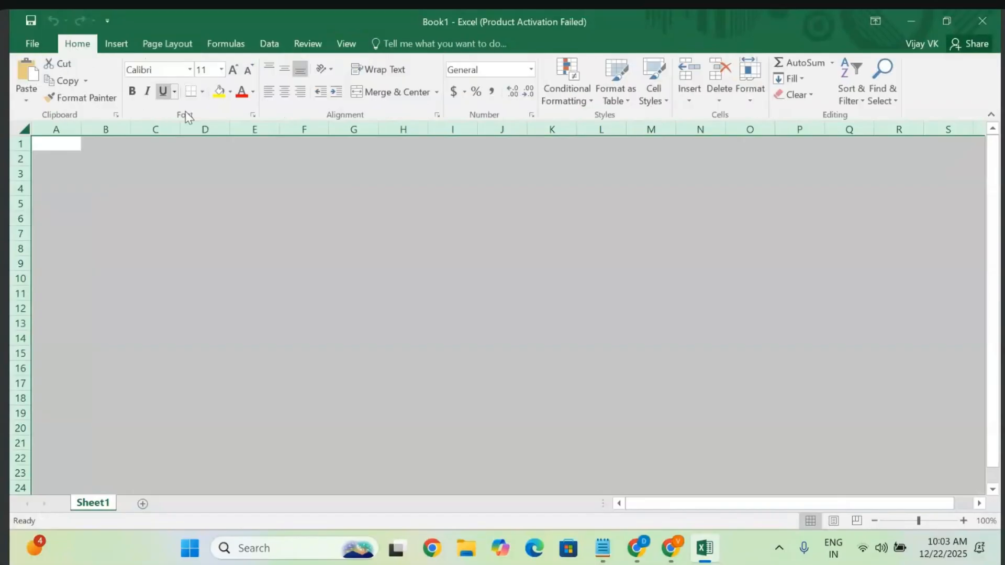
pyautogui.click(231, 94)
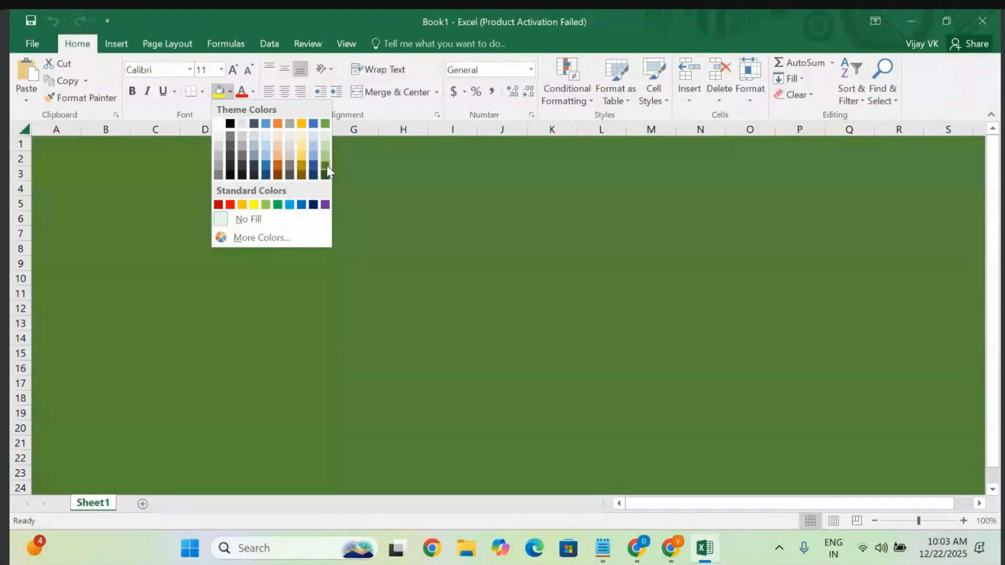
pyautogui.click(326, 166)
pyautogui.click(478, 290)
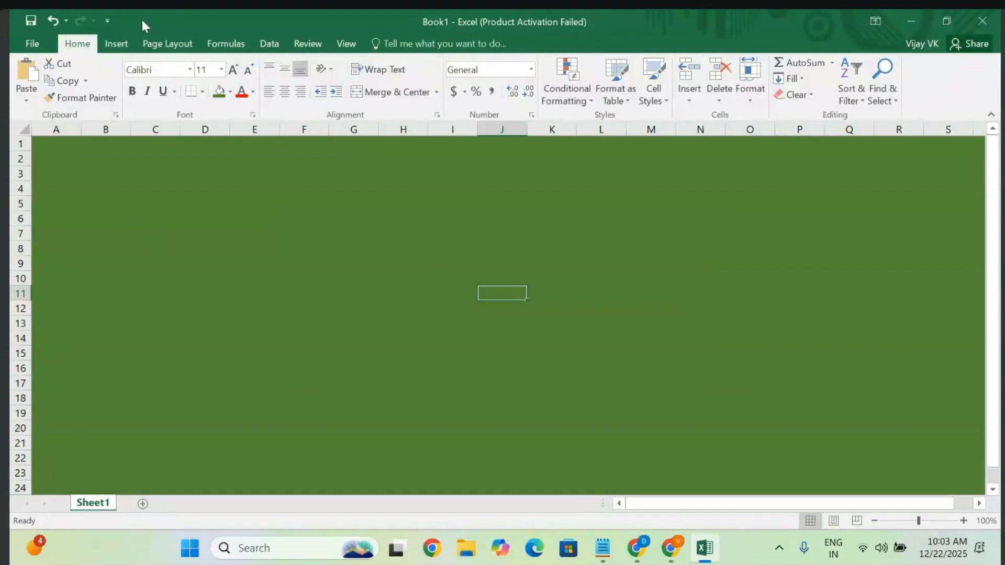
# - Draw a ribbon banner shape across columns D to P near the sheet's top edge, about 8.31" wide and 1.25" high
pyautogui.click(106, 41)
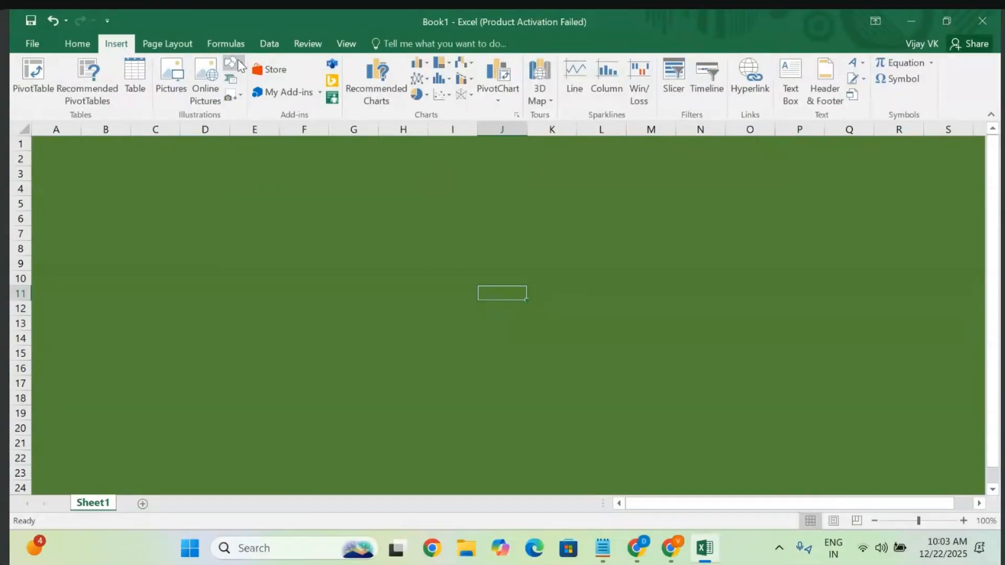
pyautogui.click(239, 65)
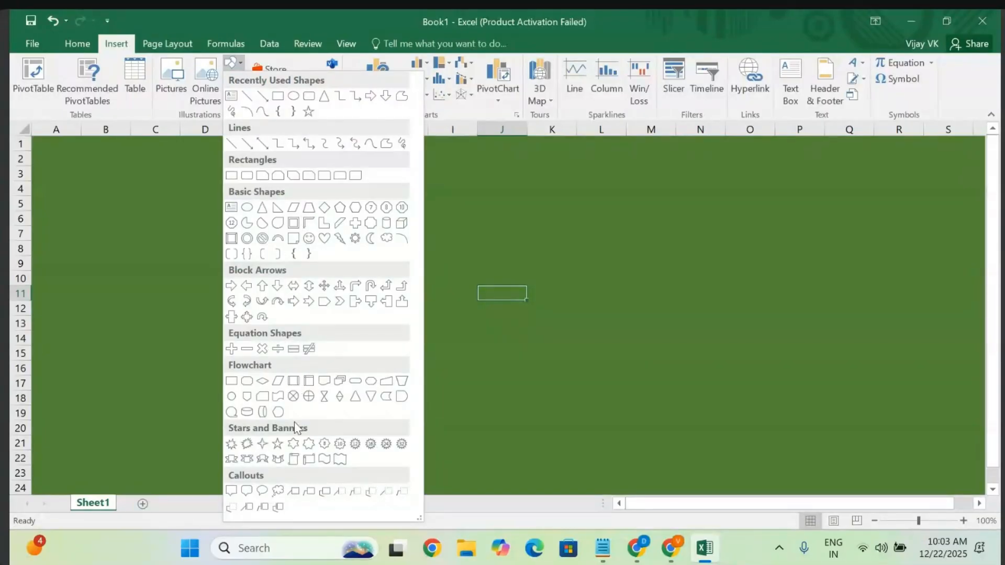
pyautogui.click(247, 460)
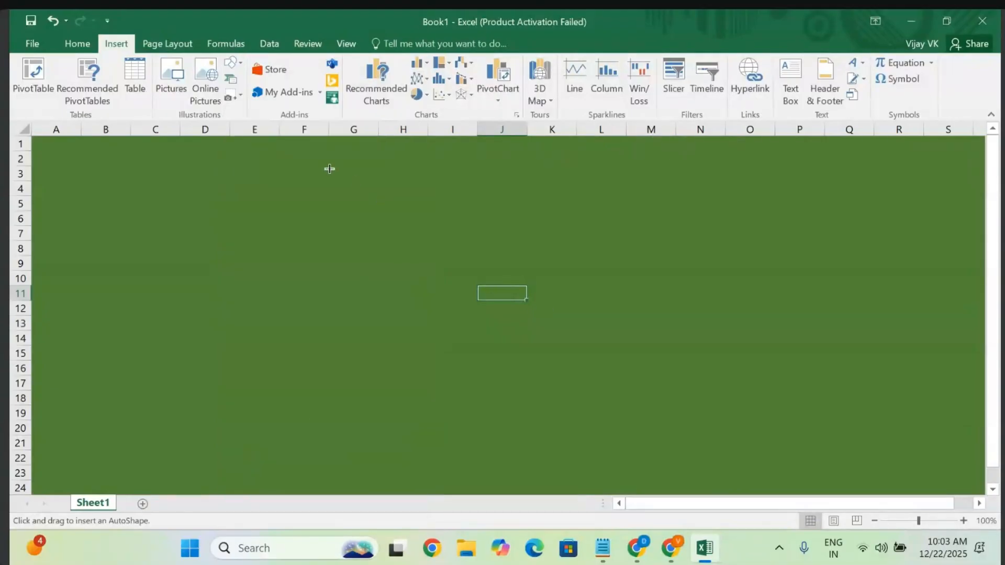
pyautogui.moveTo(307, 153); pyautogui.dragTo(833, 242)
pyautogui.moveTo(595, 215); pyautogui.dragTo(486, 213)
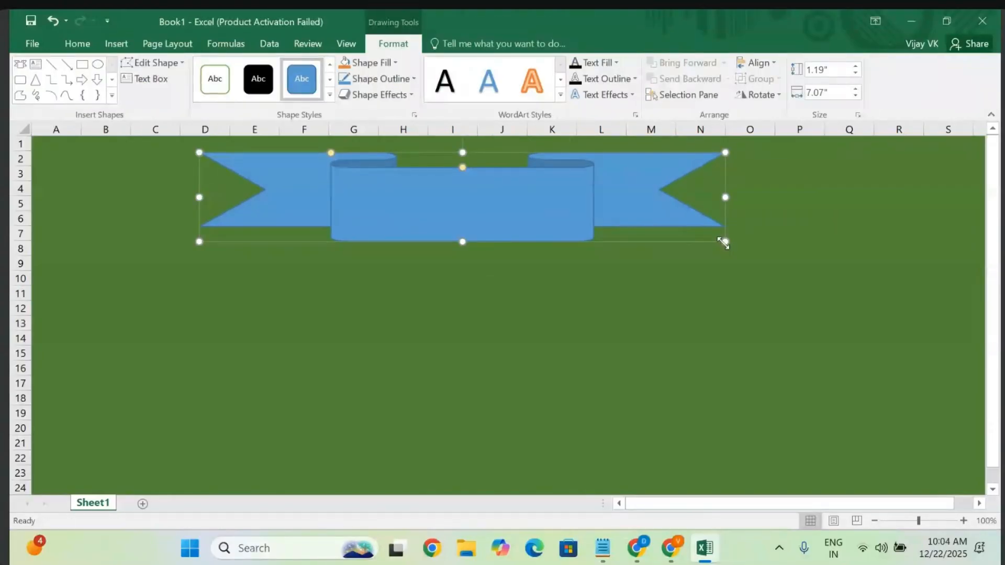
pyautogui.moveTo(724, 242); pyautogui.dragTo(818, 246)
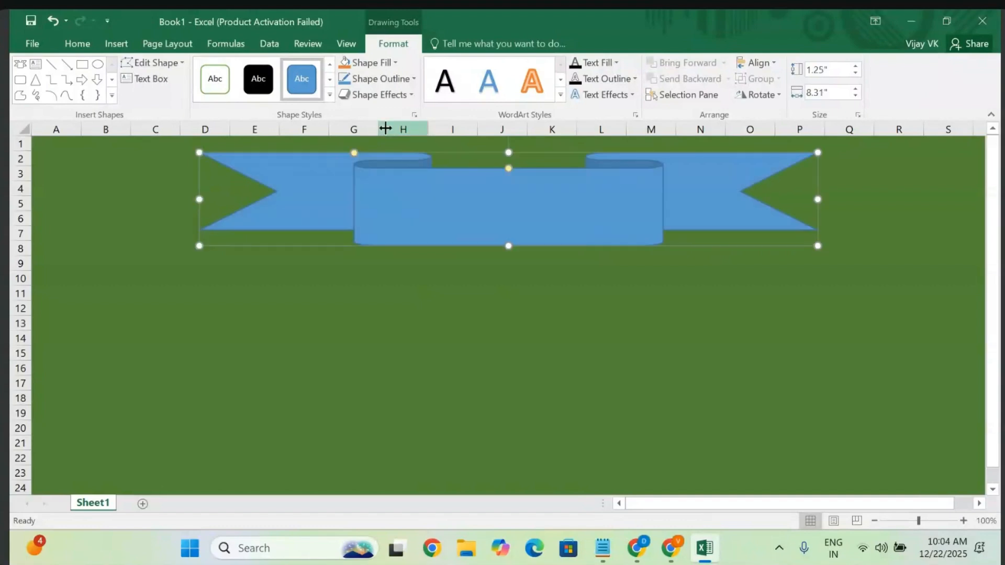
# - Apply the light blue theme shape style with dark text to the banner
pyautogui.click(330, 95)
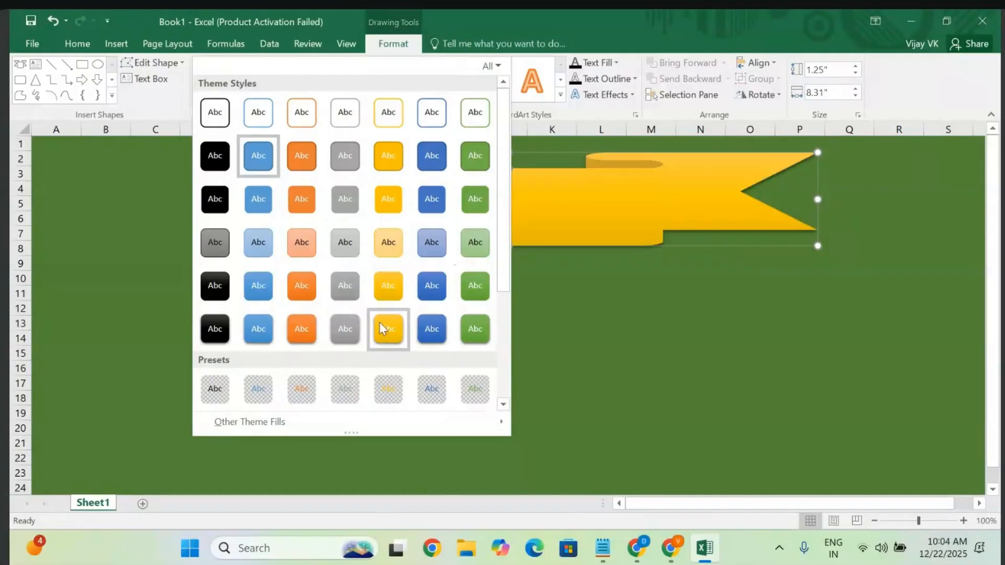
pyautogui.click(474, 289)
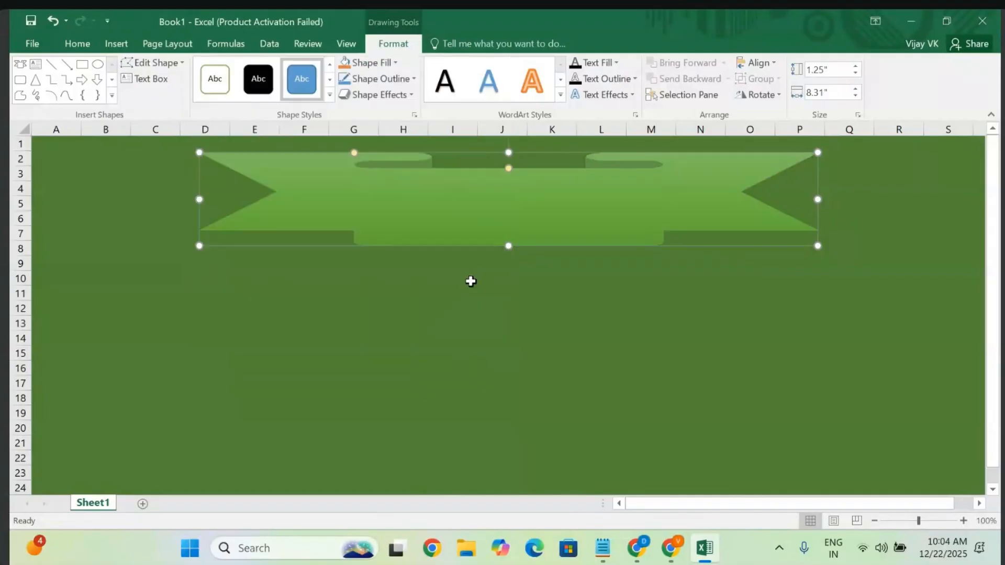
pyautogui.click(329, 95)
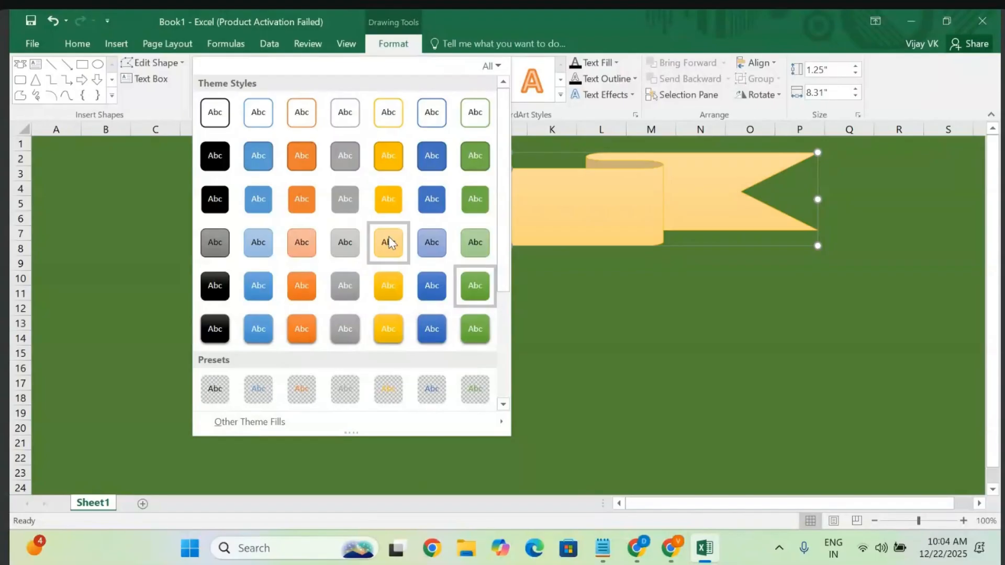
pyautogui.click(264, 245)
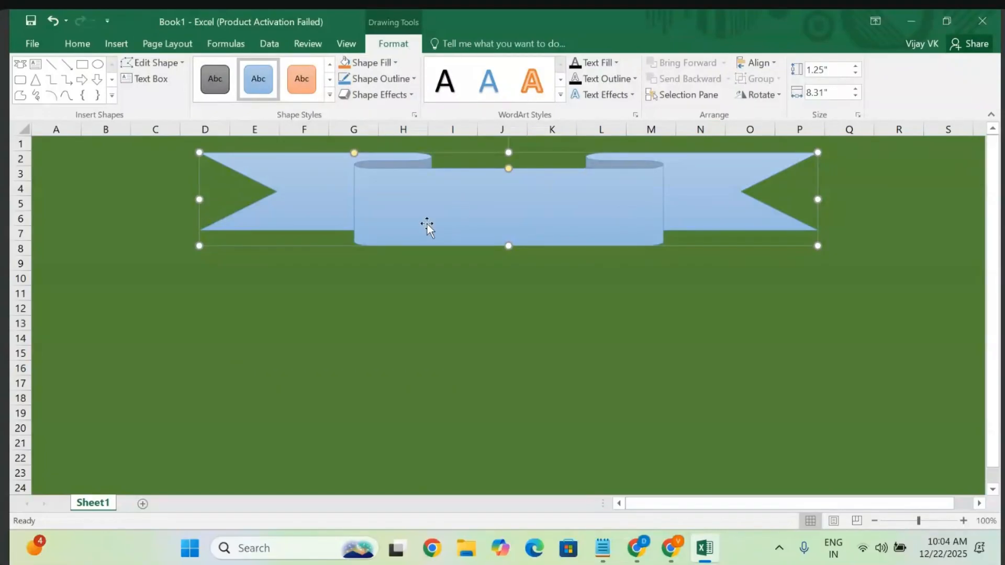
# - Enter the title "My Sample Flow Chart in Excel" in the banner and format it as WordArt with a dark red text fill
pyautogui.write('My Sample Flow Char')
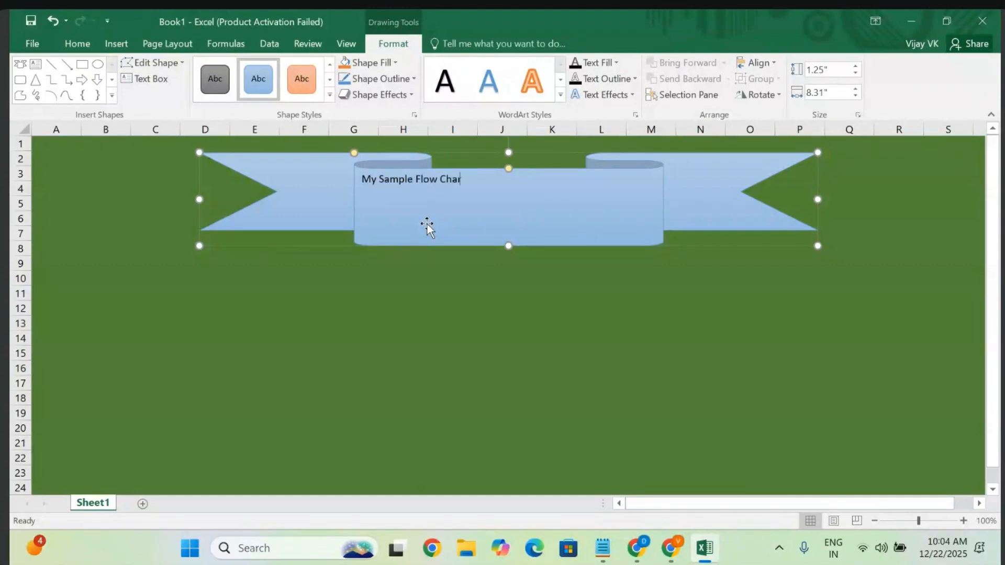
pyautogui.write('t in Excel')
pyautogui.moveTo(502, 179); pyautogui.dragTo(361, 179)
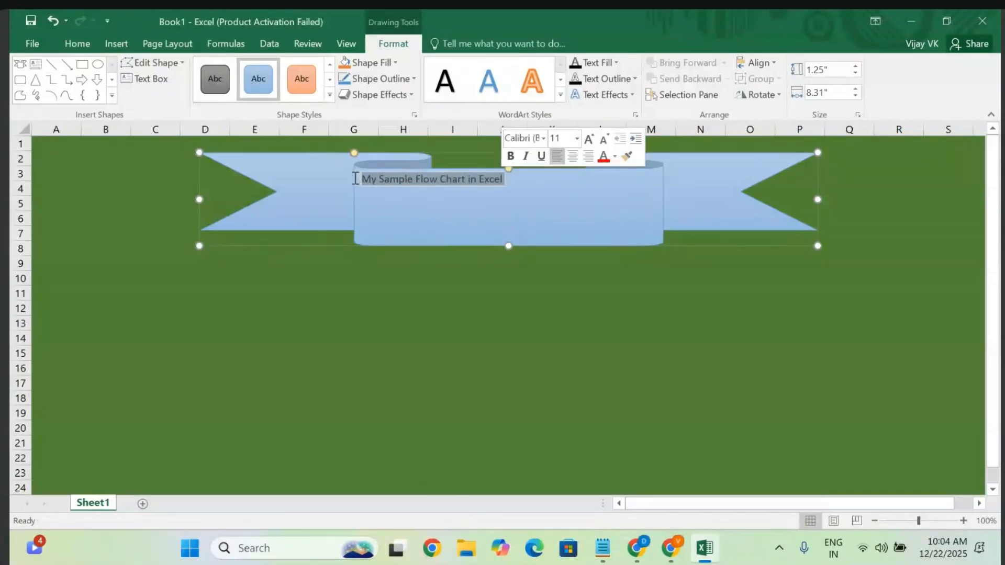
pyautogui.click(561, 95)
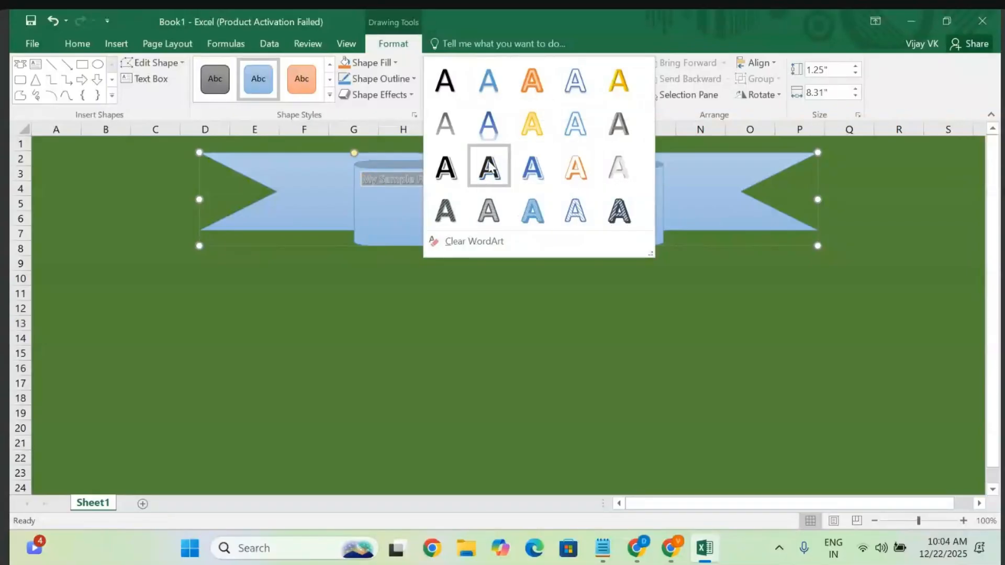
pyautogui.click(618, 127)
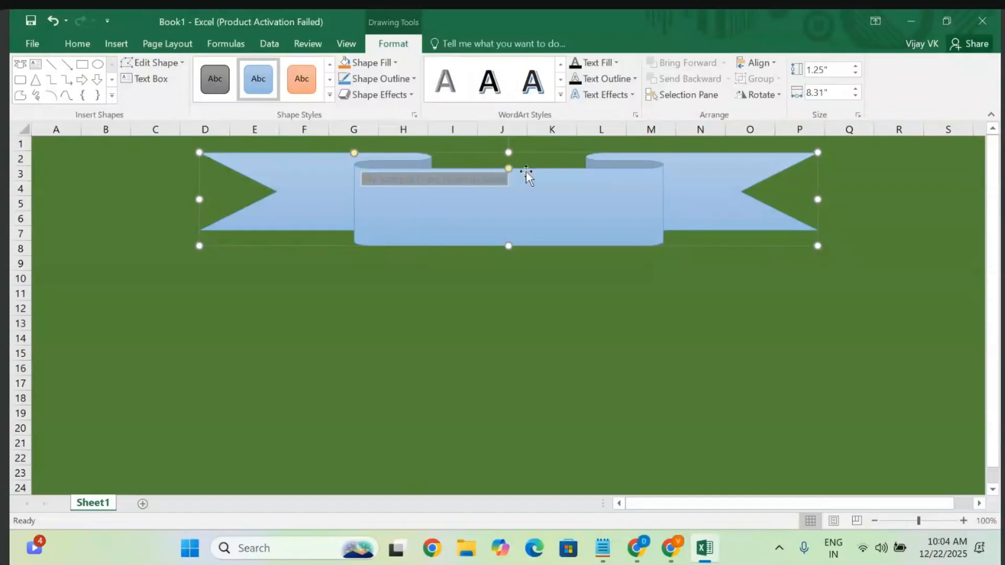
pyautogui.click(615, 63)
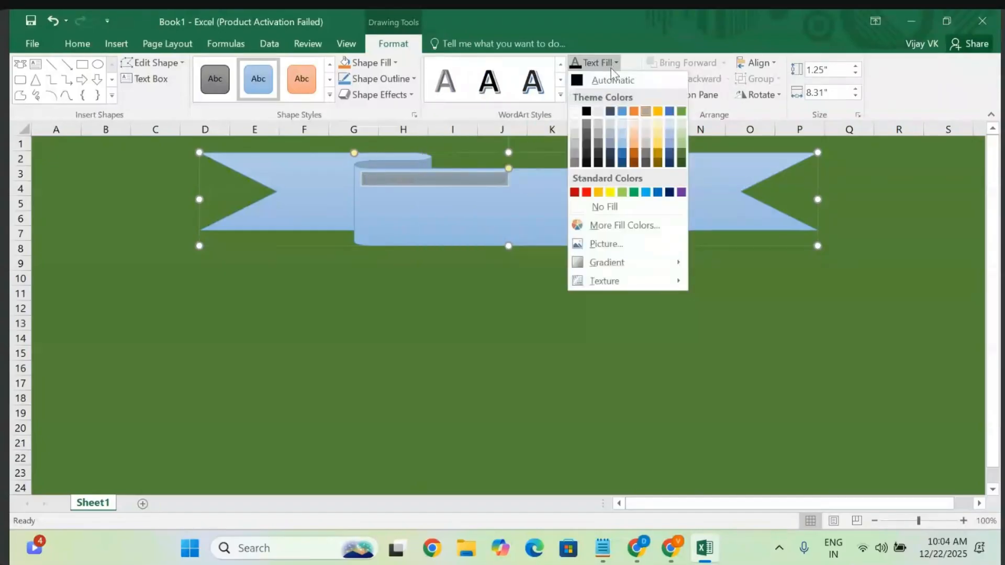
pyautogui.click(575, 193)
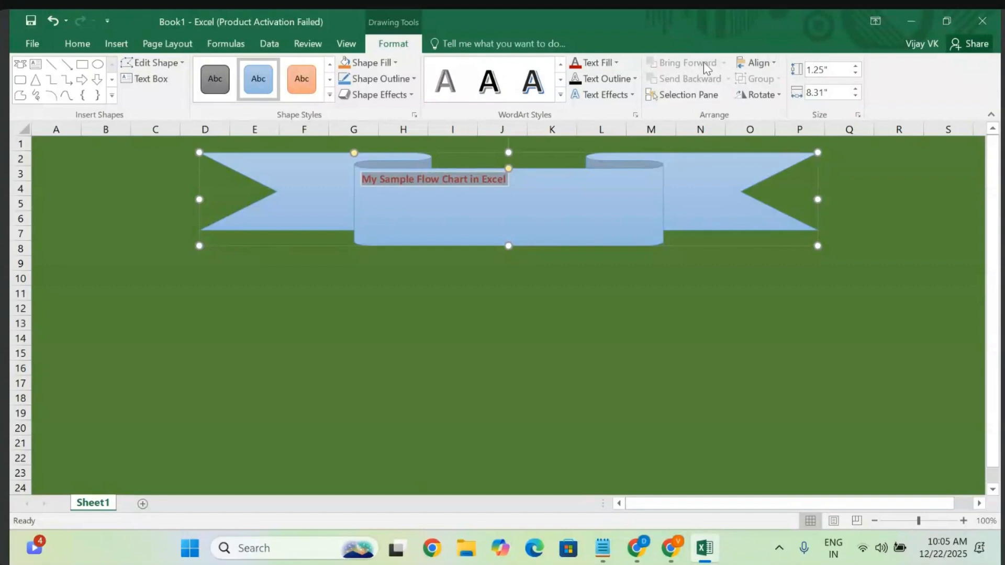
# - Set the banner title's font size to 20 and centre it horizontally and vertically in the shape
pyautogui.click(768, 64)
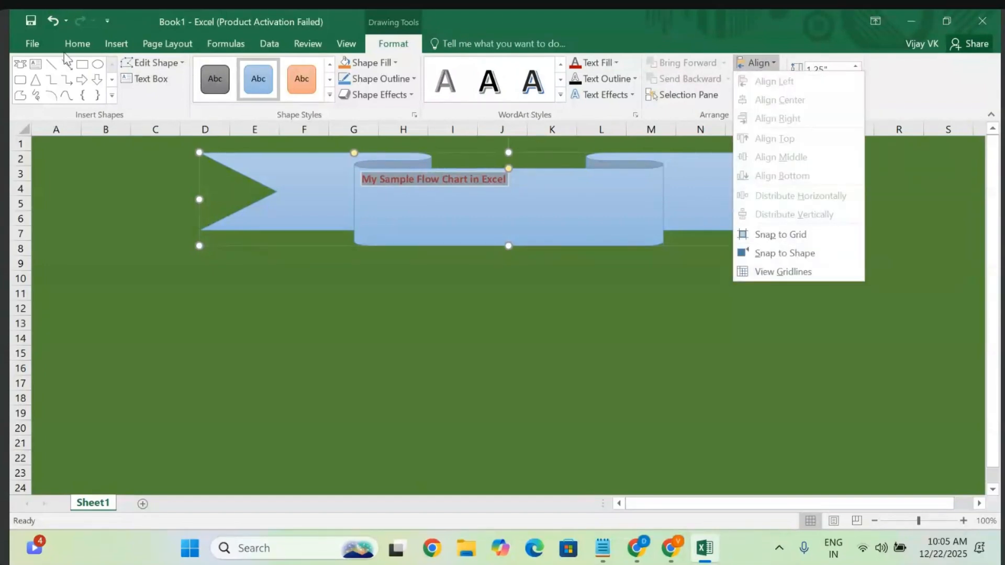
pyautogui.click(79, 45)
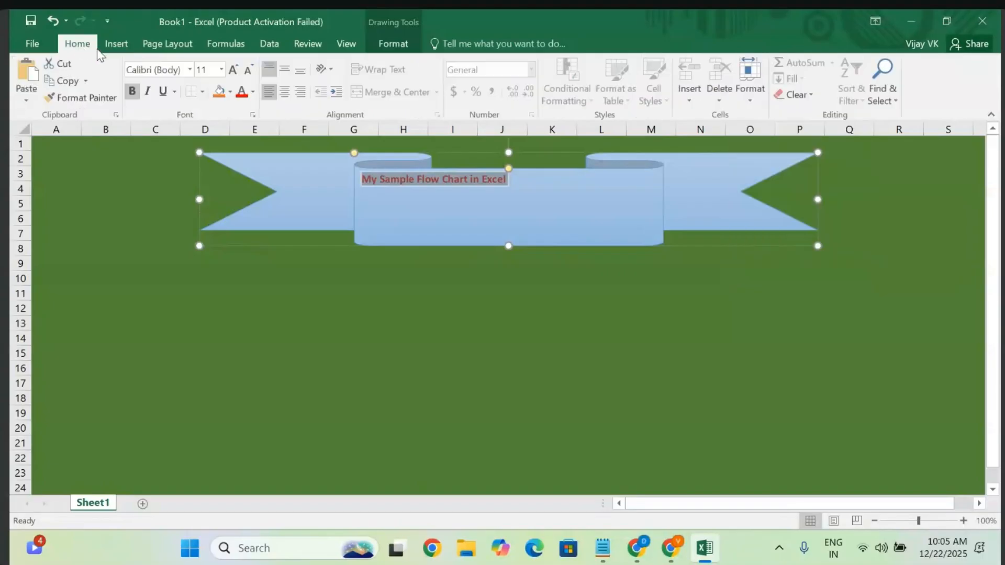
pyautogui.click(221, 70)
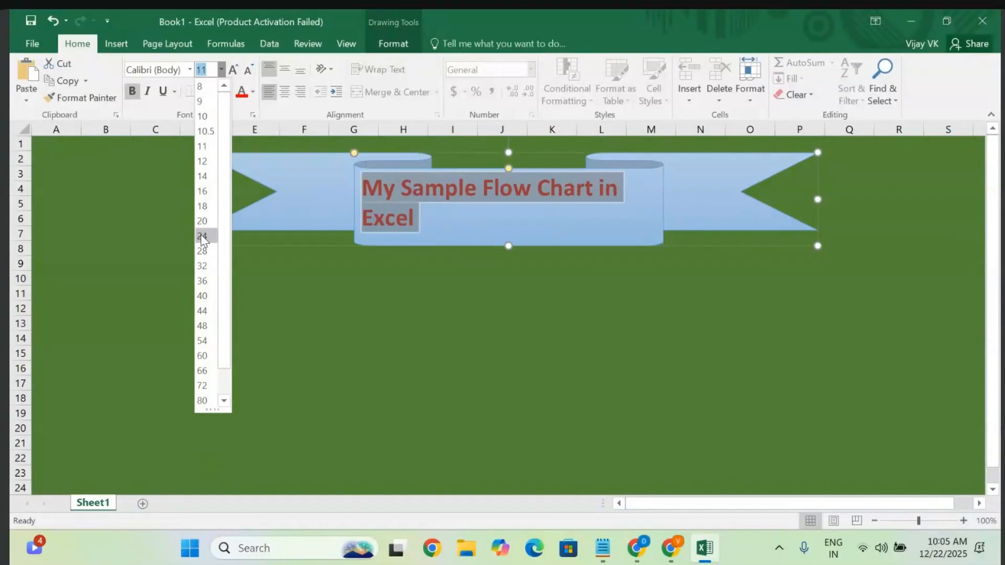
pyautogui.click(205, 221)
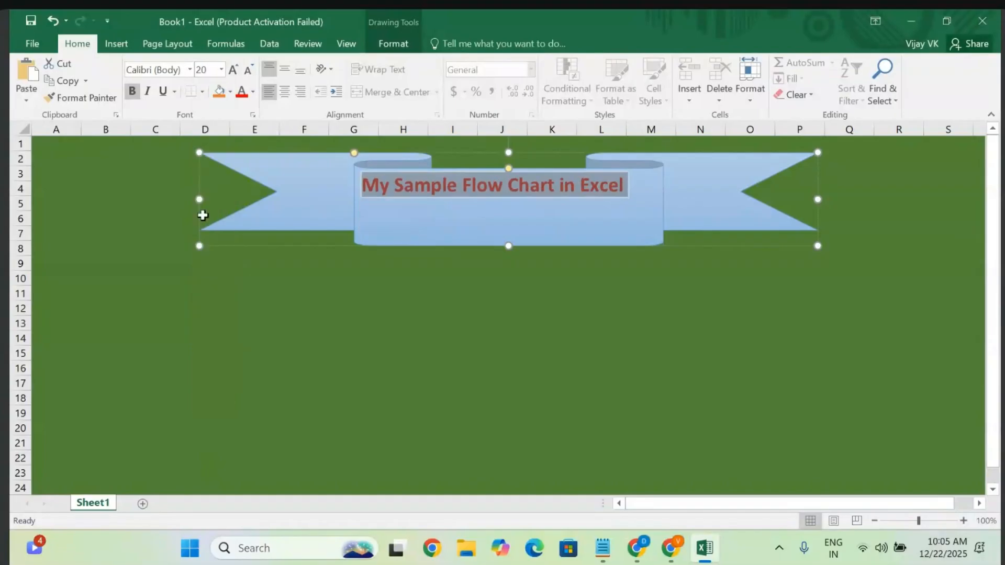
pyautogui.click(285, 92)
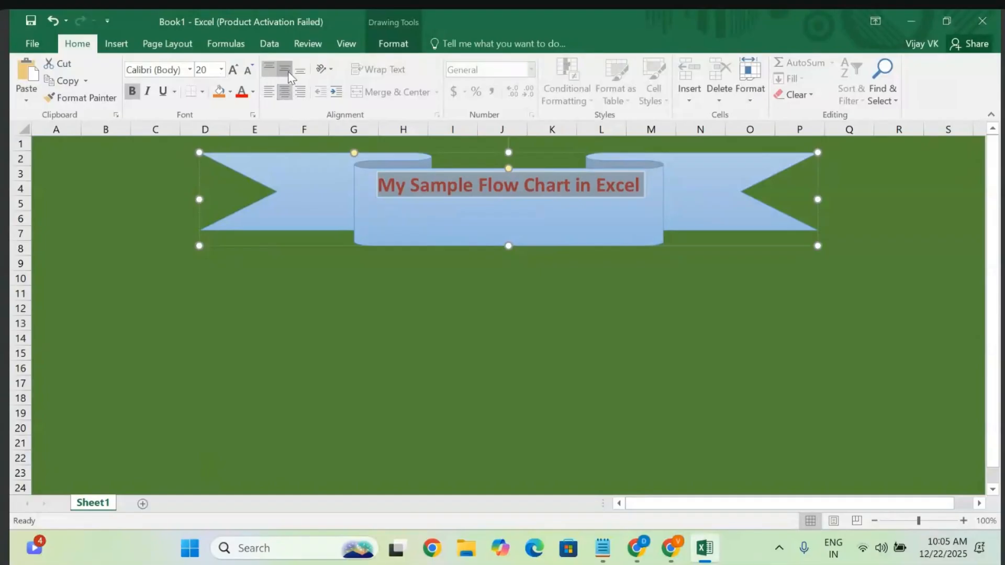
pyautogui.click(287, 71)
pyautogui.click(495, 324)
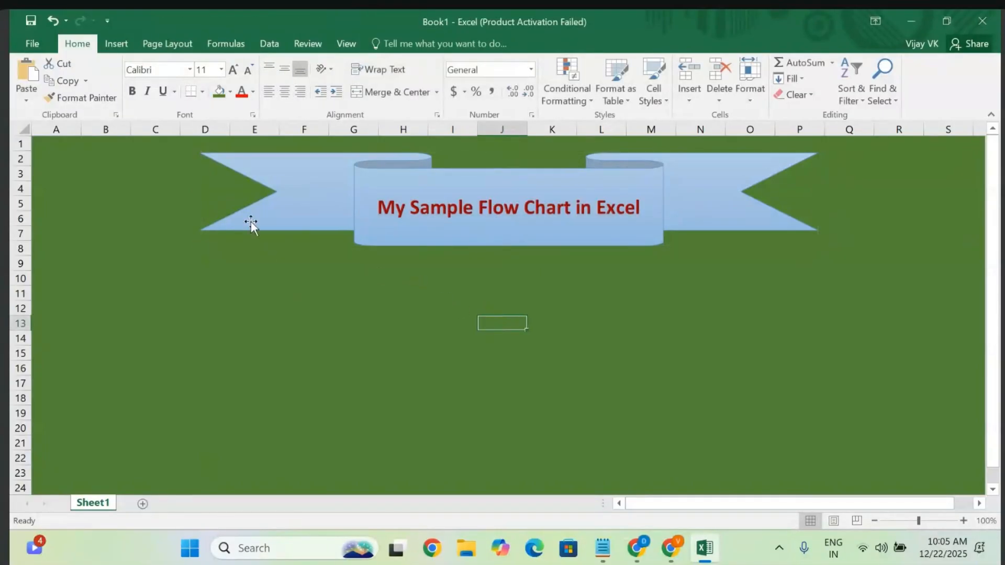
# - Open the SmartArt graphic chooser and examine the layouts in its categories from List through Picture
pyautogui.click(116, 44)
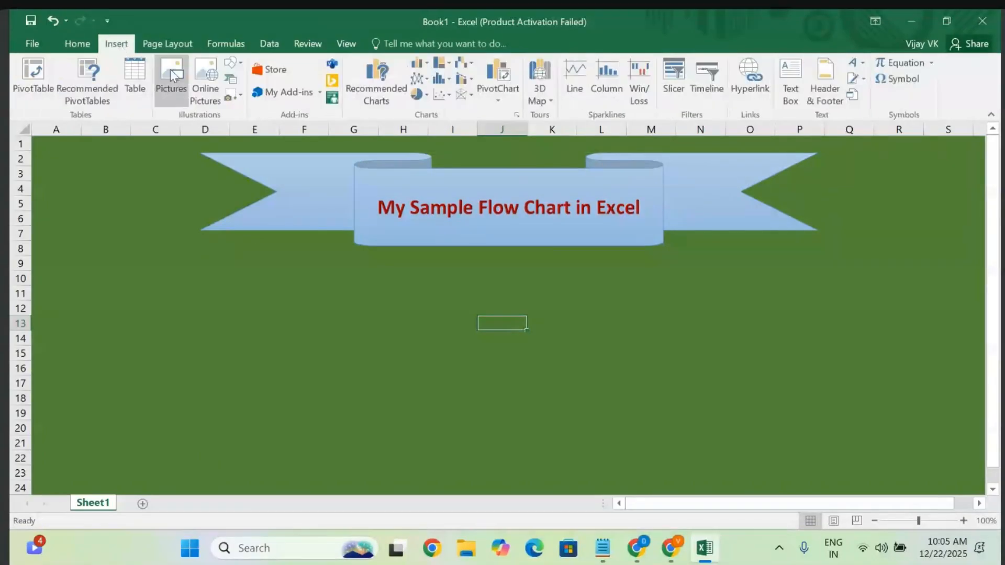
pyautogui.click(232, 63)
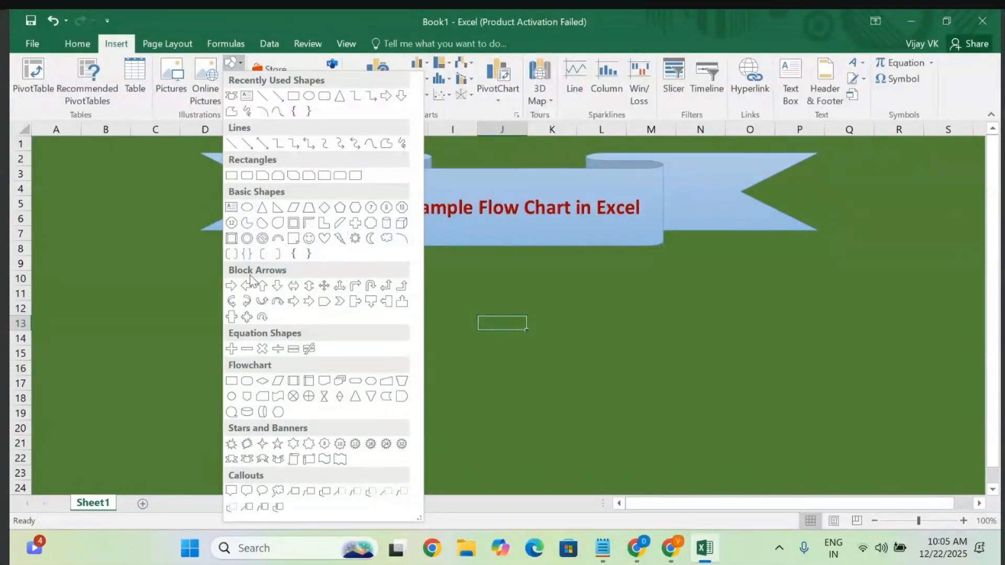
pyautogui.click(254, 36)
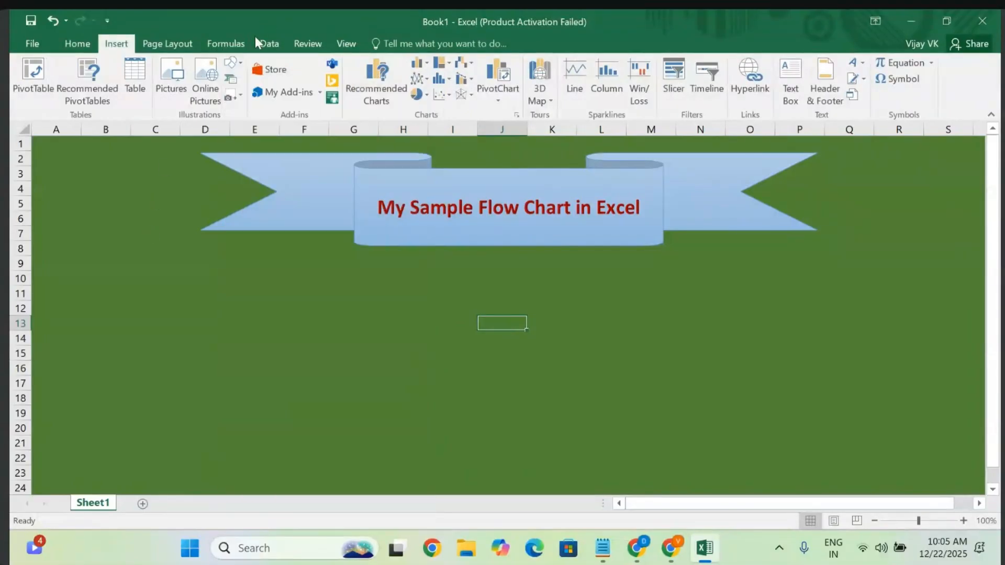
pyautogui.click(233, 79)
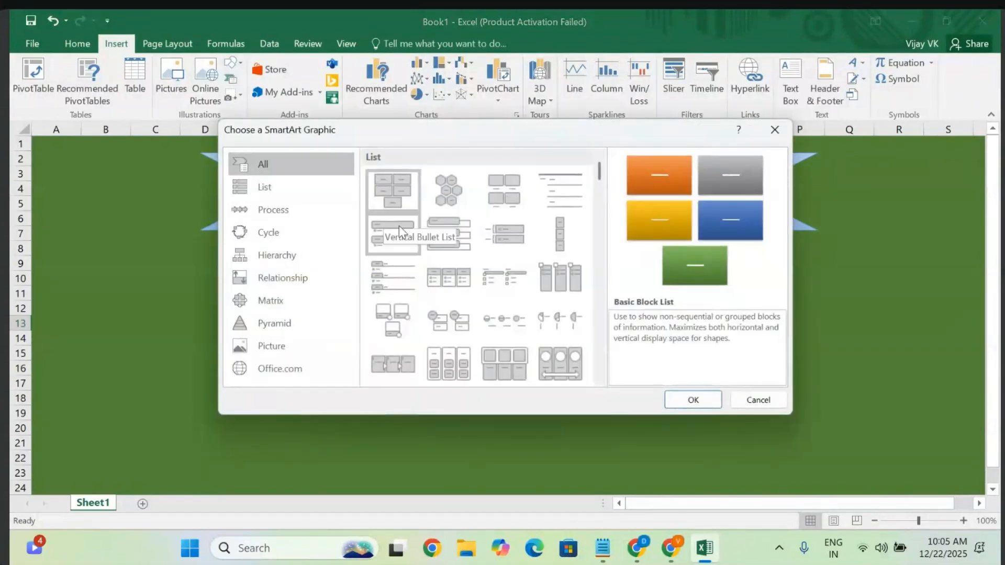
pyautogui.scroll(-10, 426, 287)
pyautogui.scroll(-10, 425, 287)
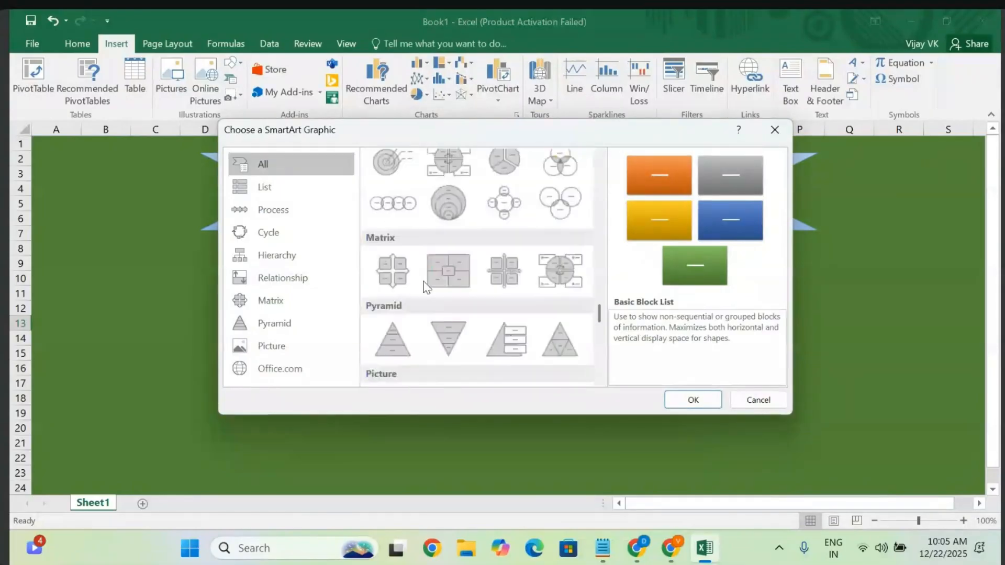
pyautogui.scroll(3, 425, 287)
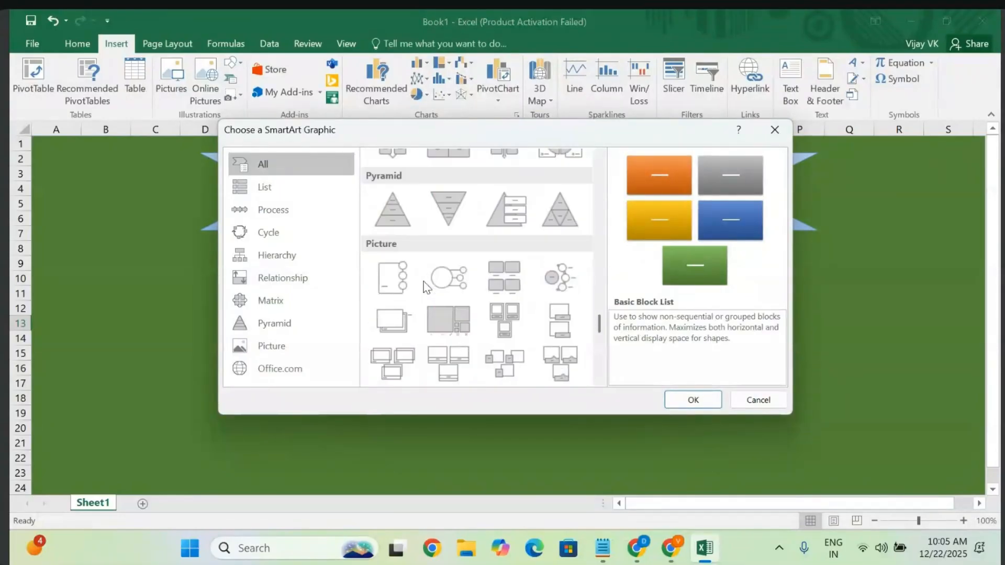
pyautogui.scroll(10, 425, 287)
pyautogui.scroll(-3, 425, 286)
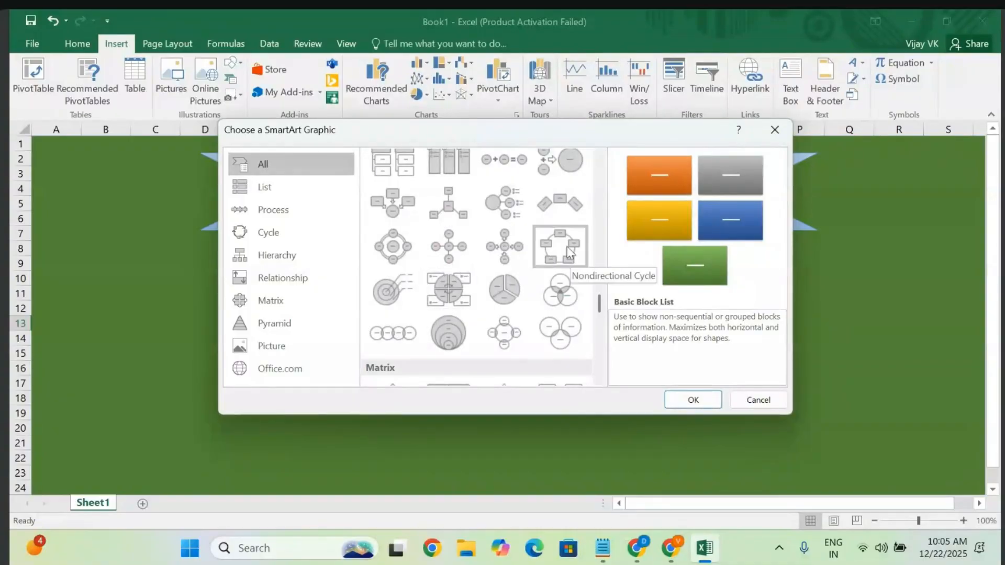
pyautogui.click(263, 183)
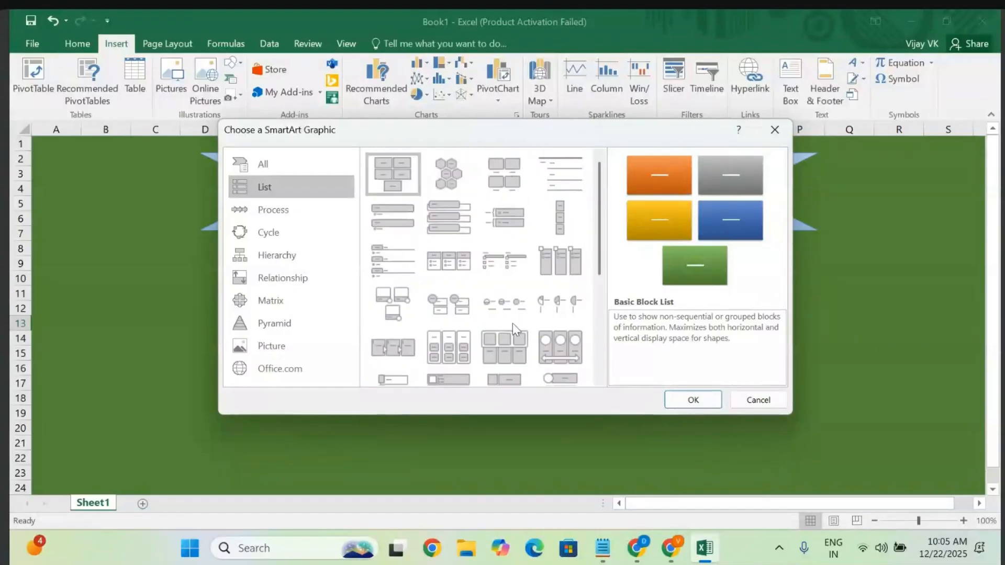
pyautogui.click(284, 215)
pyautogui.scroll(-10, 498, 238)
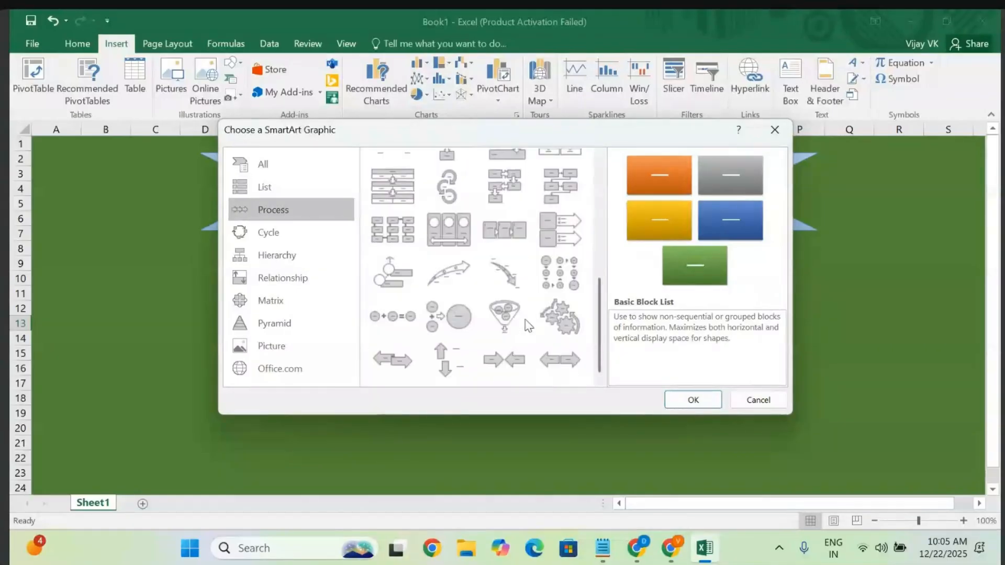
pyautogui.click(249, 231)
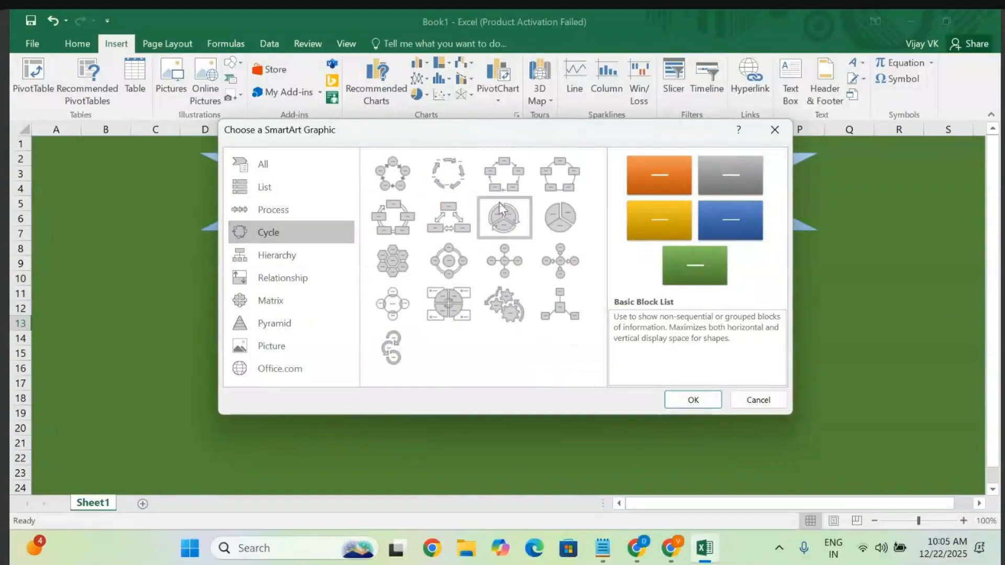
pyautogui.click(278, 257)
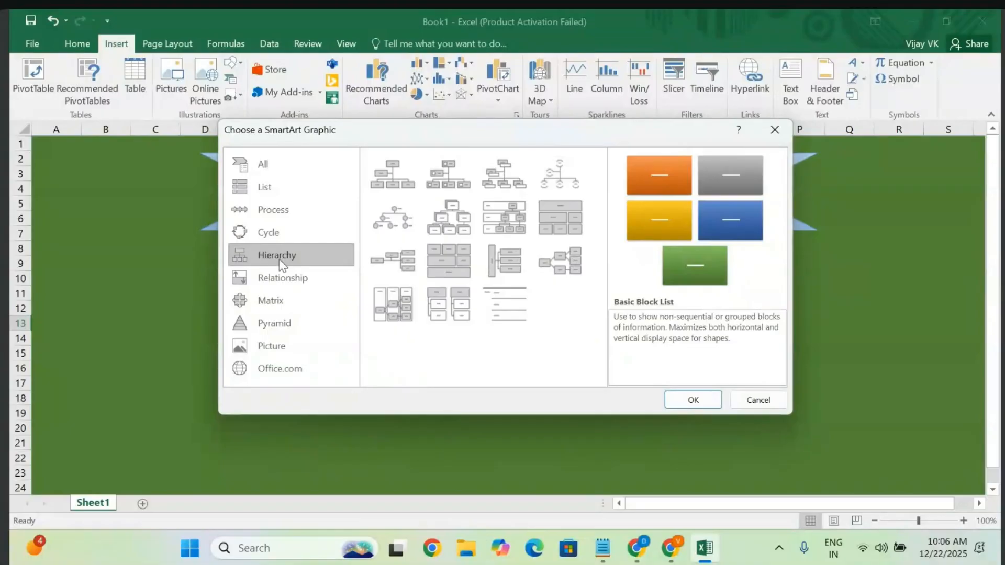
pyautogui.click(274, 287)
pyautogui.click(271, 306)
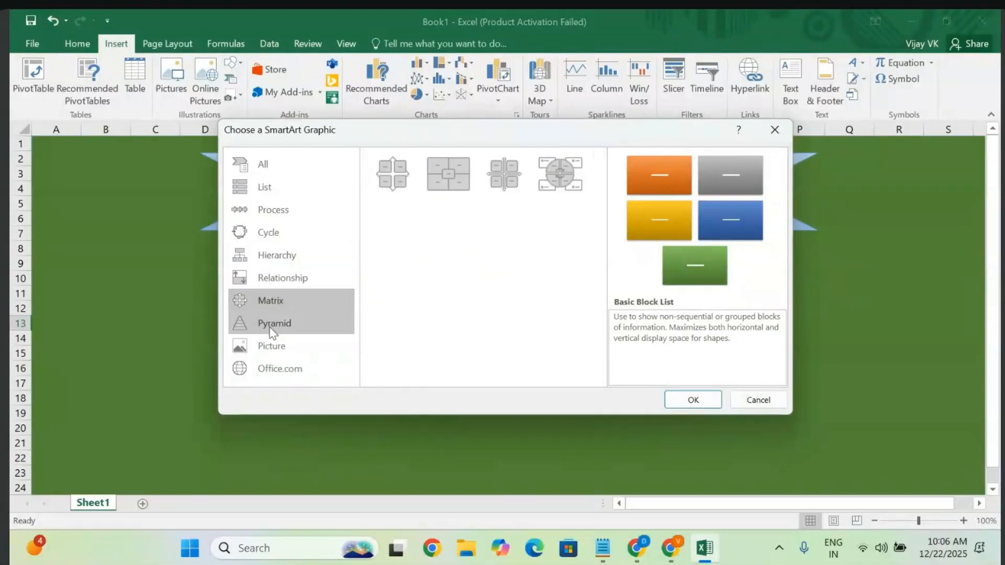
pyautogui.click(270, 328)
pyautogui.click(270, 346)
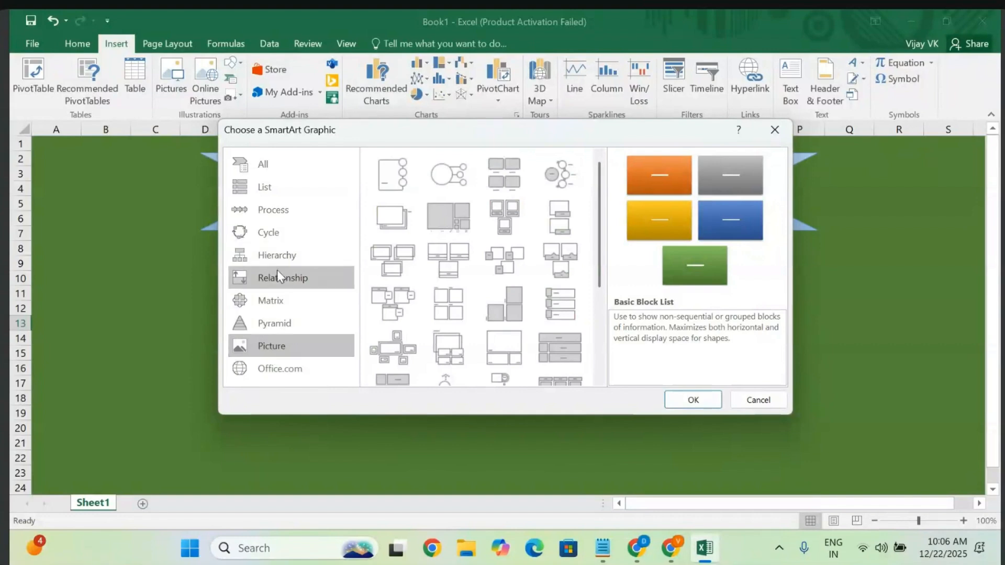
# - Insert a Continuous Cycle SmartArt graphic from the Cycle category into the sheet
pyautogui.click(269, 233)
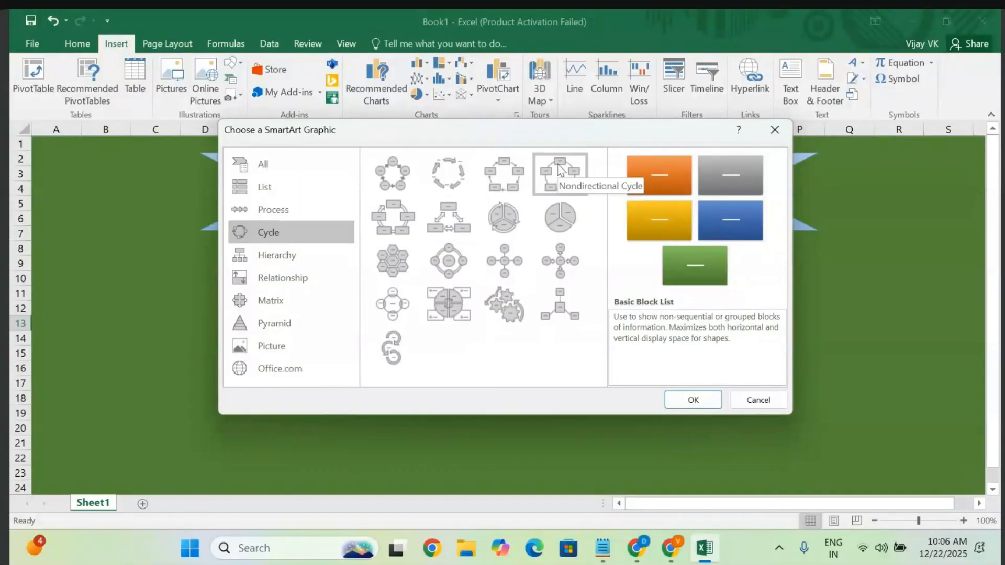
pyautogui.click(387, 220)
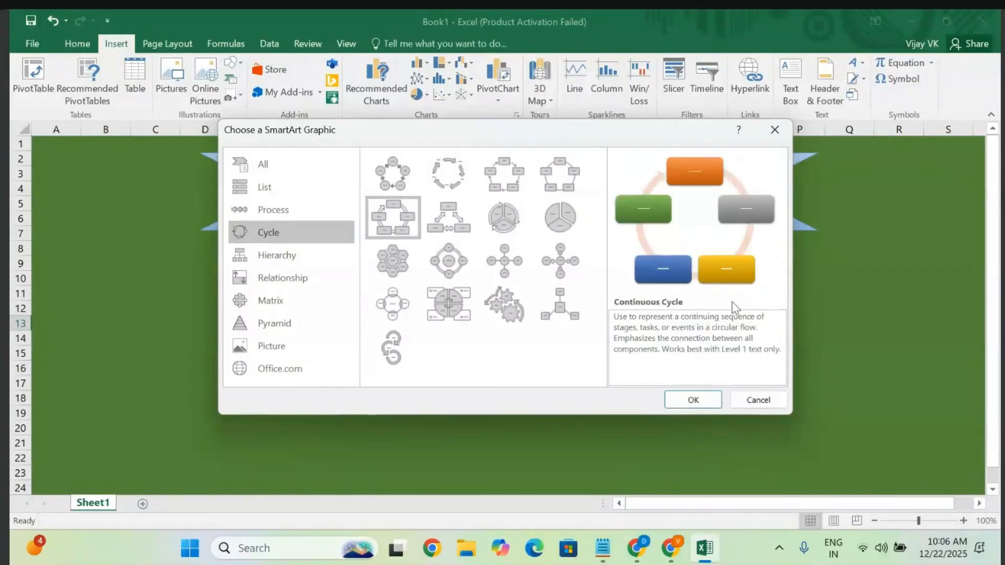
pyautogui.click(689, 400)
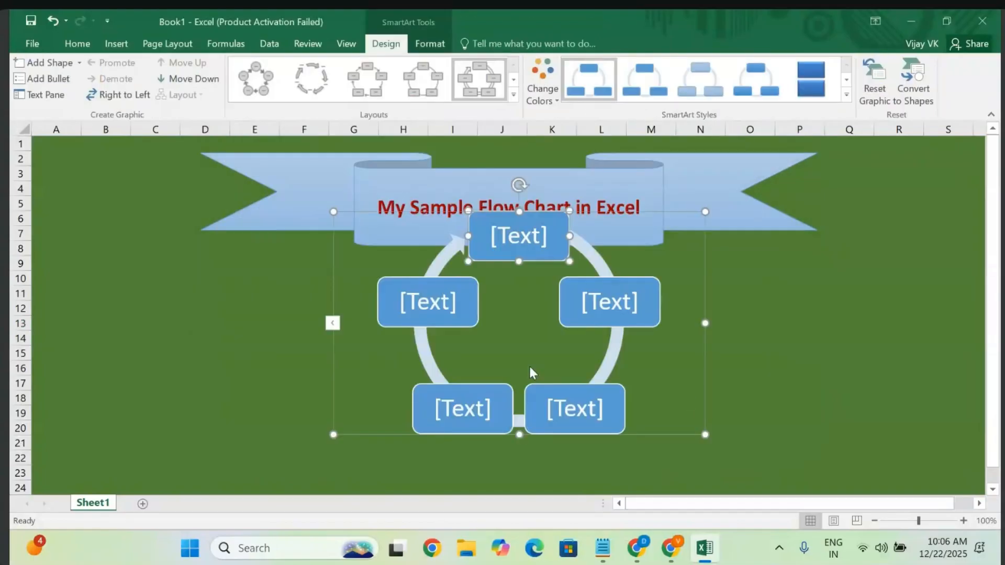
# - Resize the cycle graphic so it sits below the title banner, spanning about columns E to O and rows 10 to 25
pyautogui.click(509, 429)
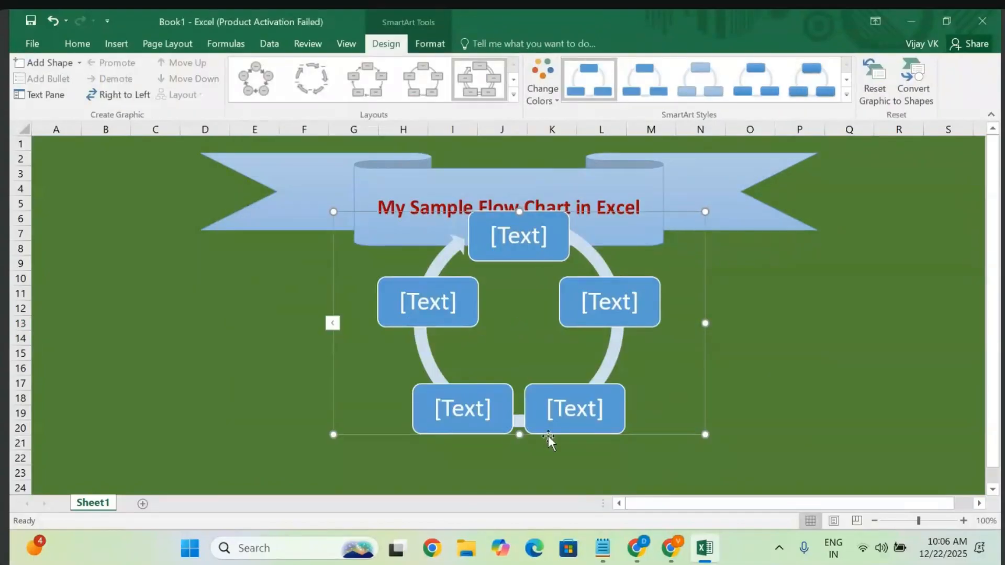
pyautogui.scroll(-2, 777, 350)
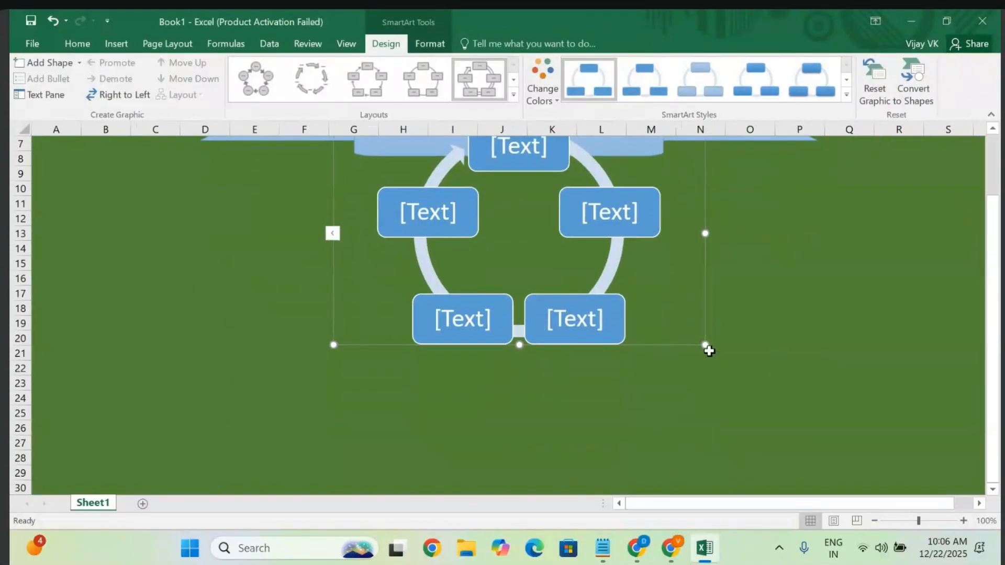
pyautogui.moveTo(707, 347); pyautogui.dragTo(779, 422)
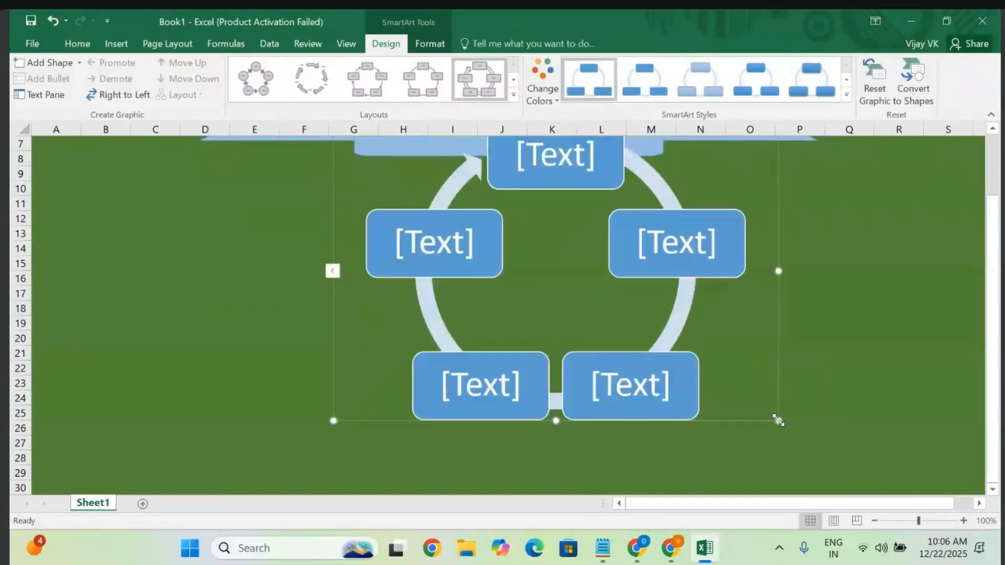
pyautogui.scroll(2, 502, 305)
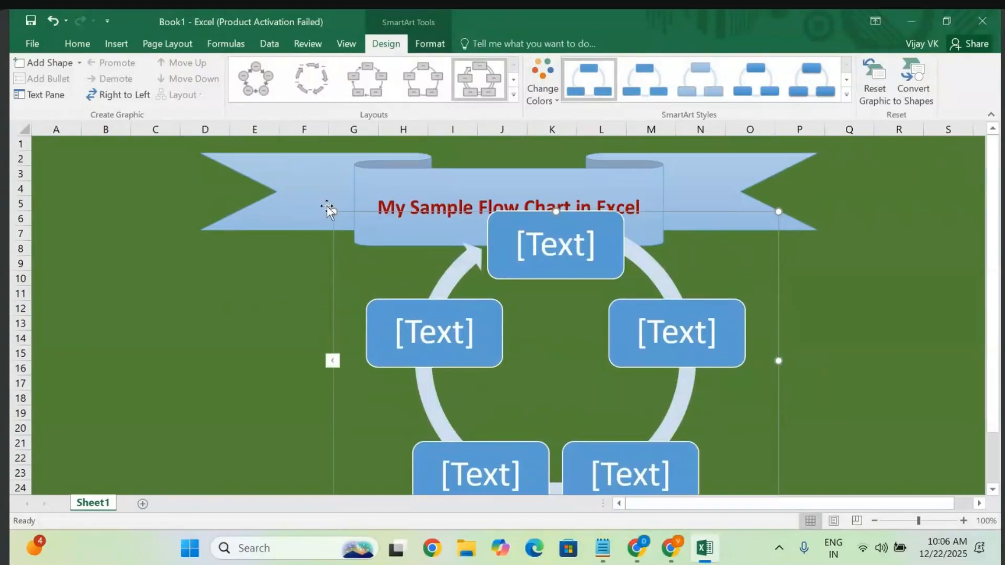
pyautogui.moveTo(331, 219); pyautogui.dragTo(332, 279)
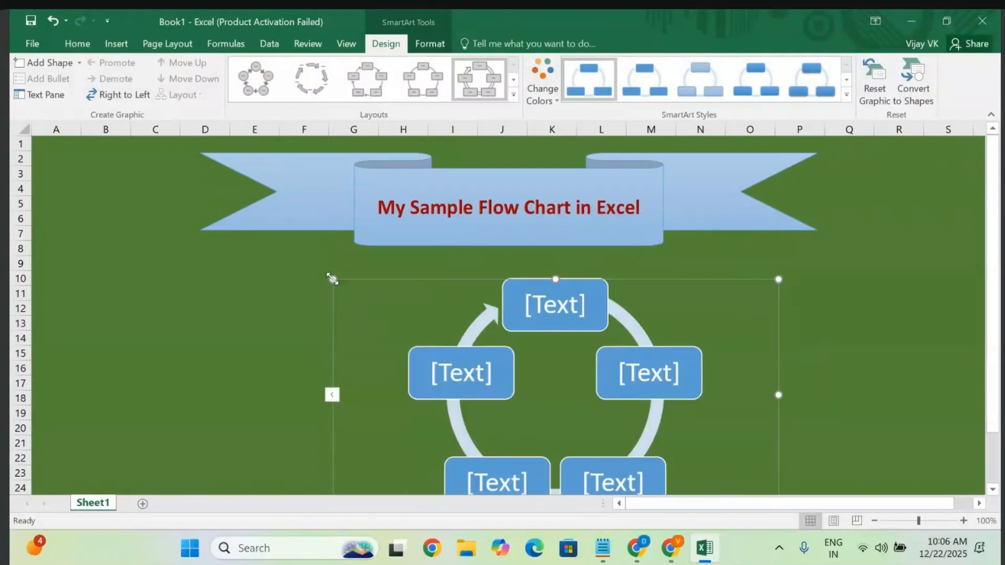
pyautogui.scroll(-2, 632, 419)
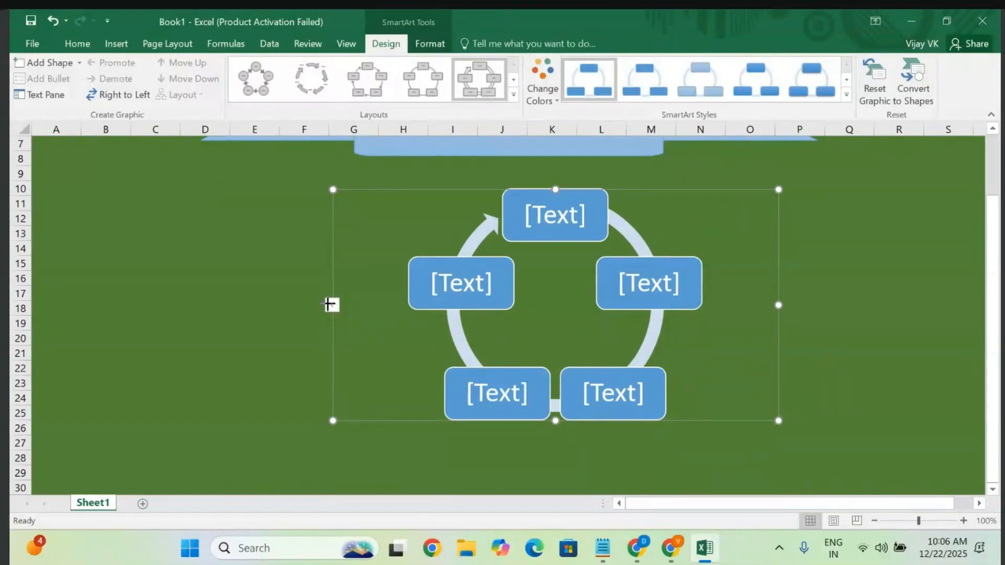
pyautogui.moveTo(328, 305); pyautogui.dragTo(235, 305)
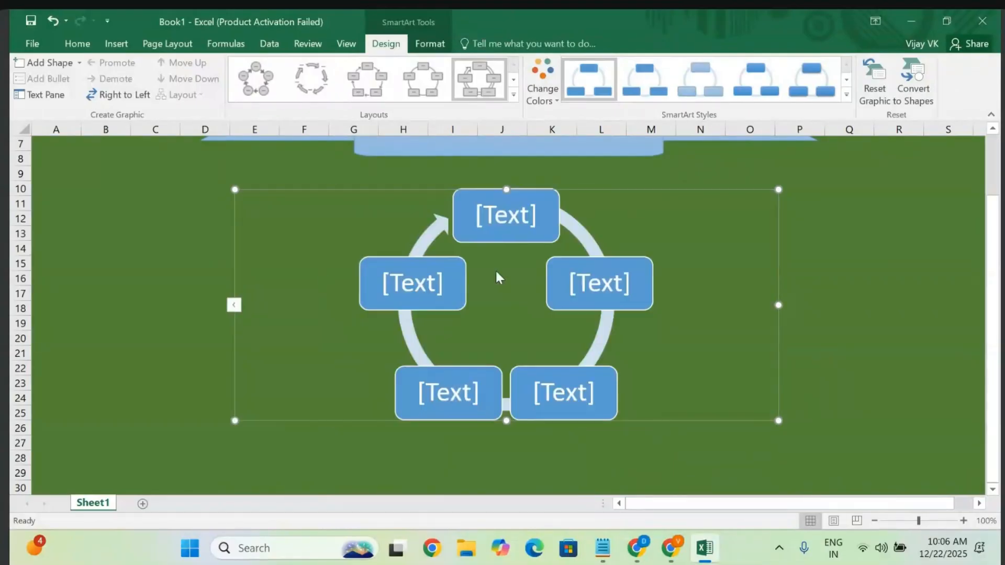
# - Enter "Data Analytics" as the text of the cycle's topmost box
pyautogui.click(514, 215)
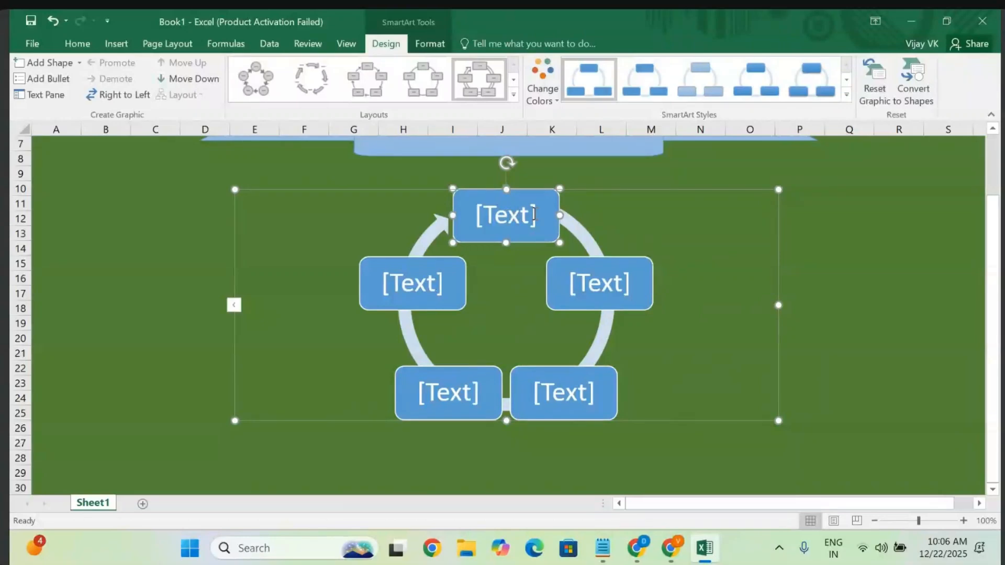
pyautogui.write('D')
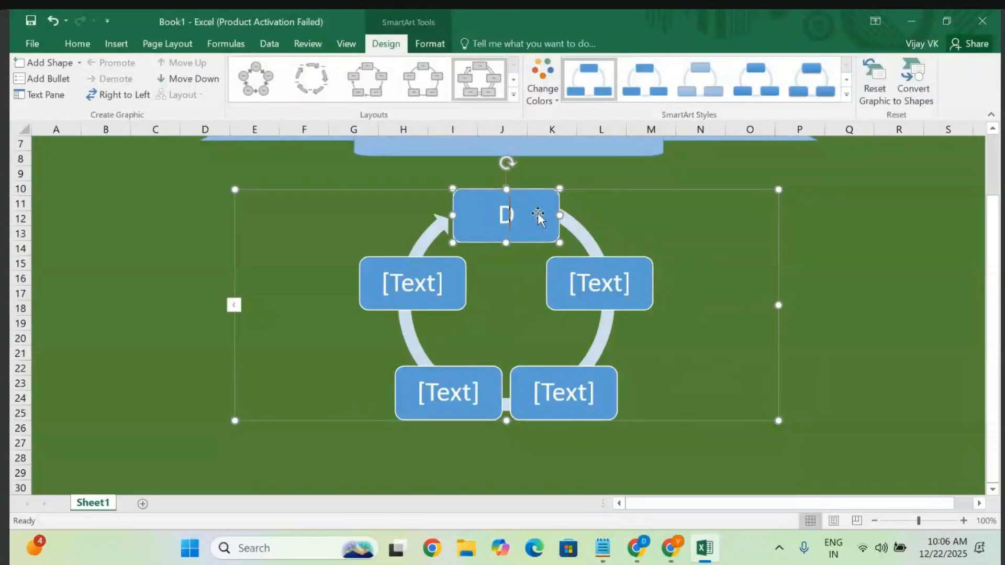
pyautogui.write('ata An')
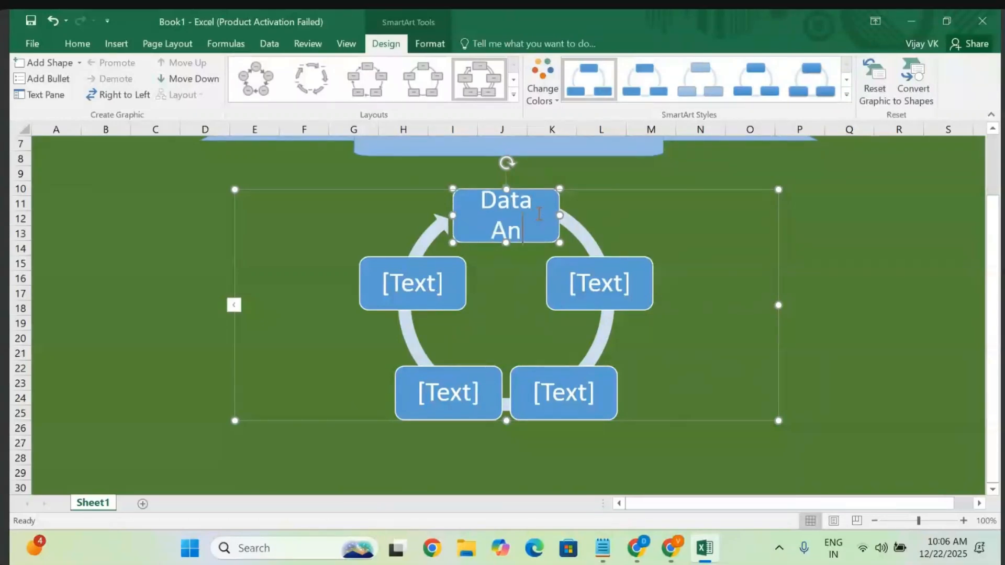
pyautogui.write('alytics')
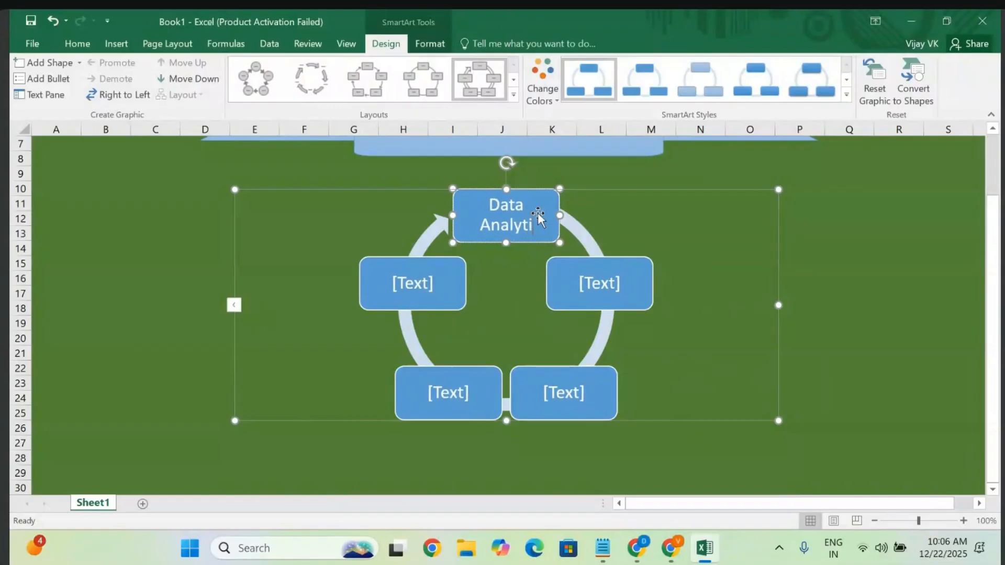
pyautogui.click(614, 283)
pyautogui.press('Delete')
pyautogui.press('Delete')
pyautogui.press('Delete')
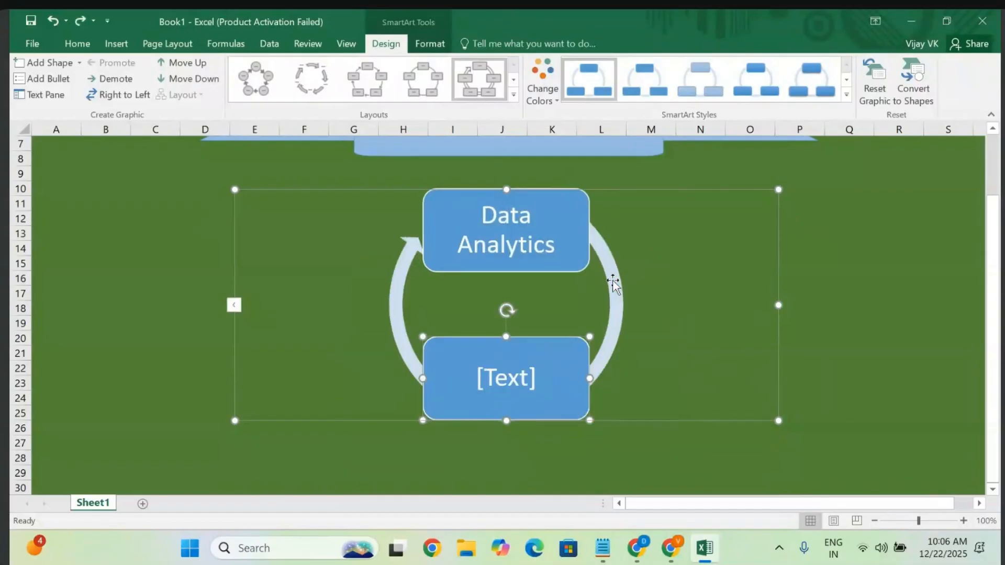
pyautogui.hotkey('ctrl', 'z')
pyautogui.hotkey('ctrl', 'z')
pyautogui.hotkey('ctrl', 'z')
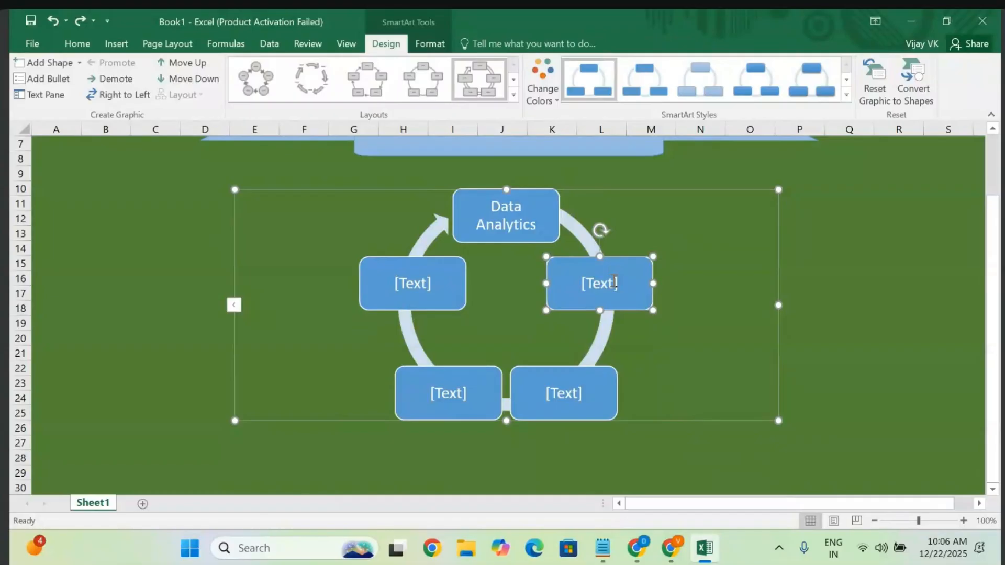
# - Label the remaining cycle boxes clockwise with "Excel", "SQL Server", "Python Essentials" and "Power BI"
pyautogui.write('Excel')
pyautogui.click(567, 394)
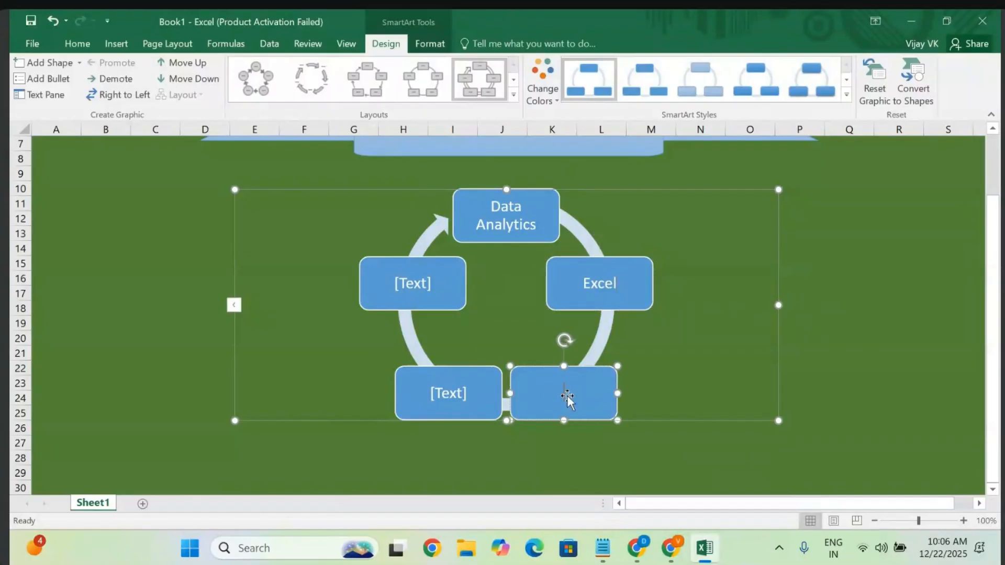
pyautogui.write('SQL Server')
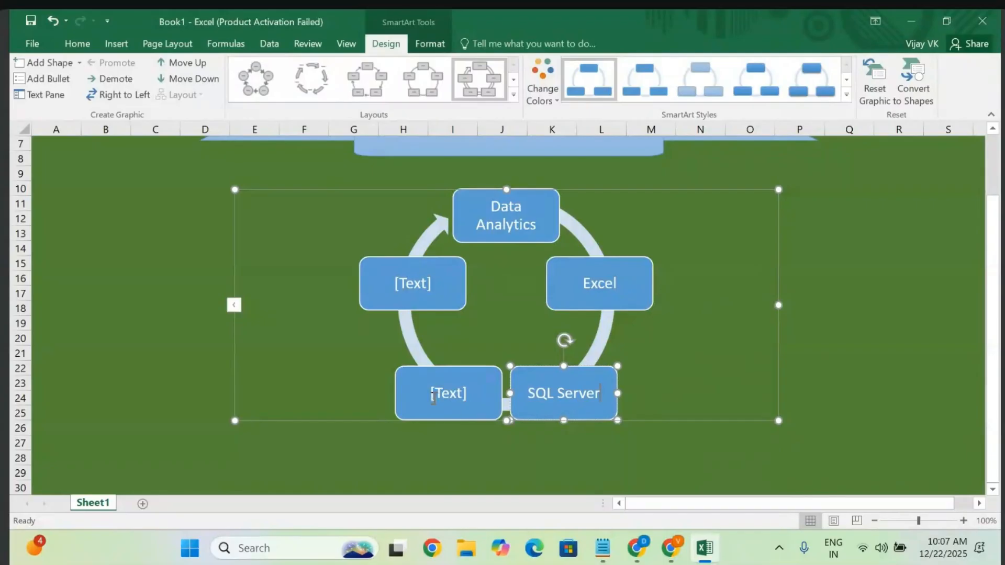
pyautogui.click(433, 396)
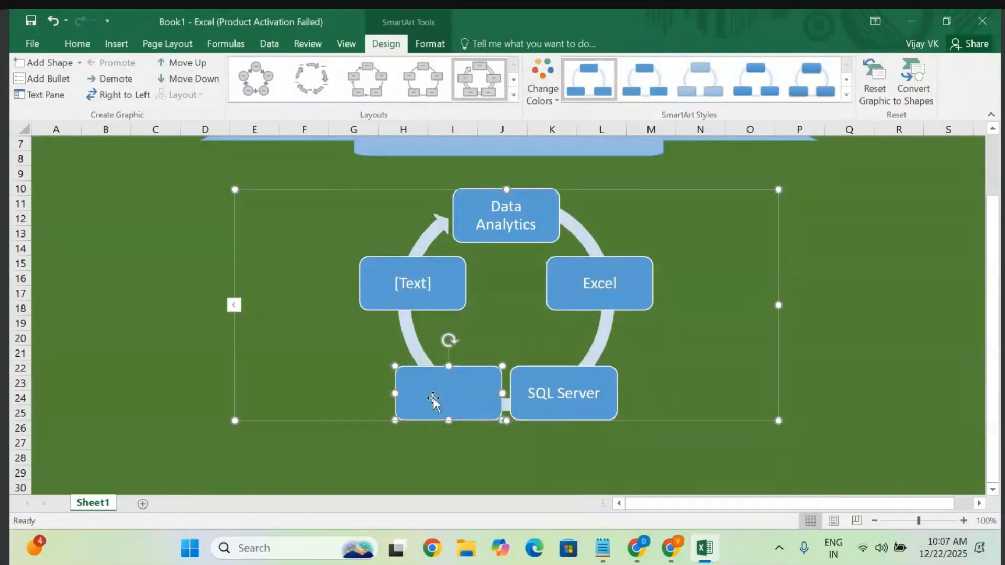
pyautogui.write('Python Essentials')
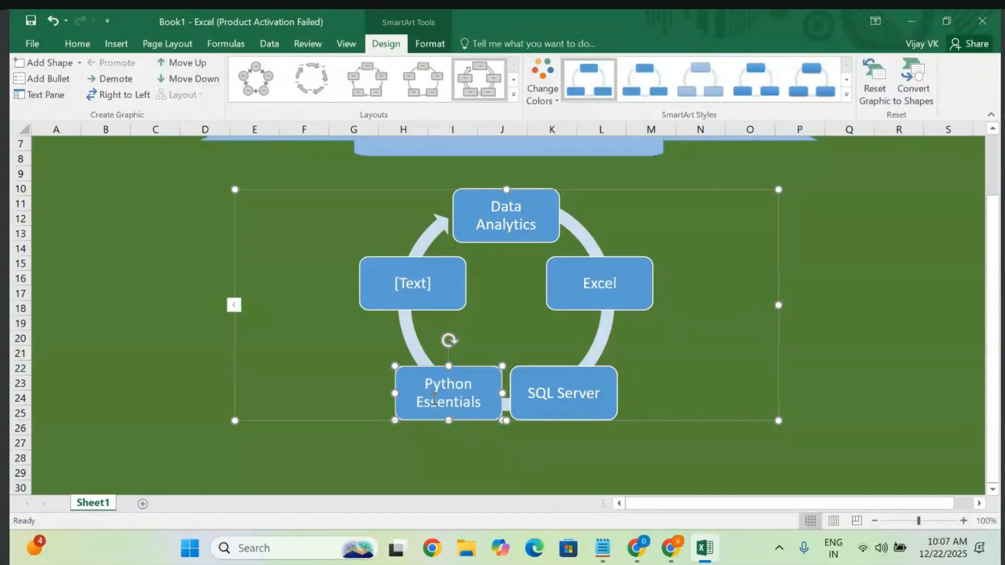
pyautogui.click(431, 291)
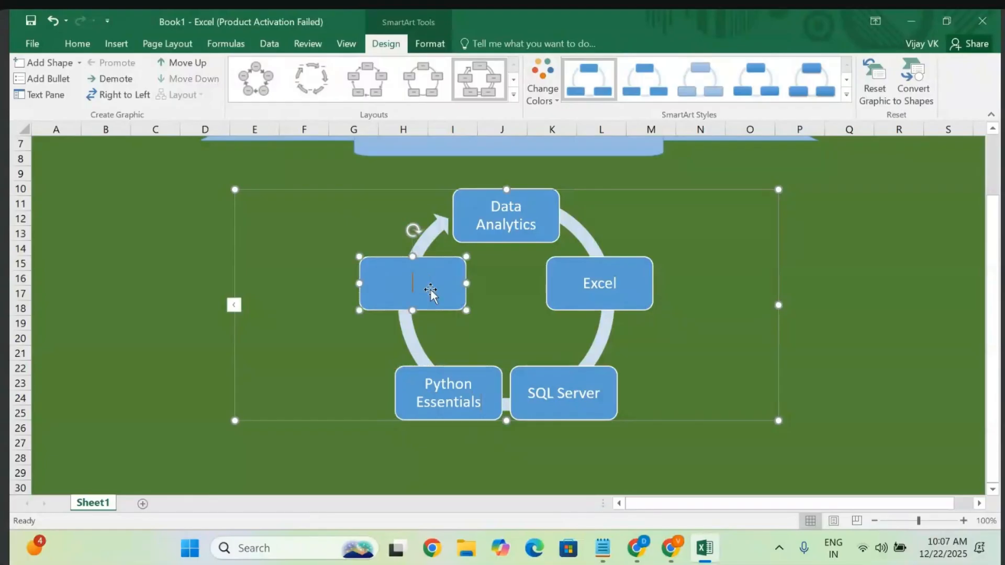
pyautogui.write('Power BI')
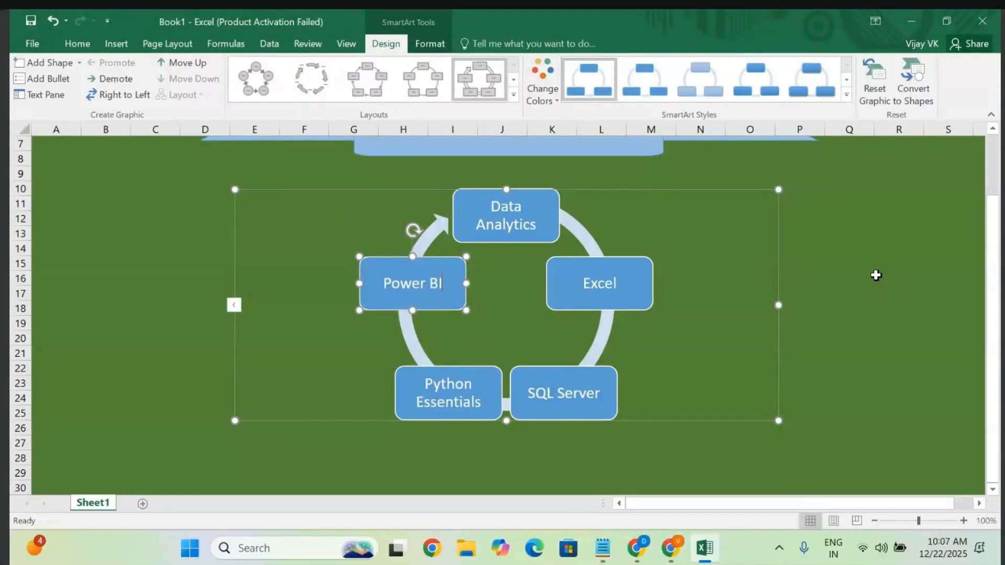
# - Apply the tilted, bevelled 3-D SmartArt style (third option in the second 3-D row) to the cycle graphic
pyautogui.click(876, 275)
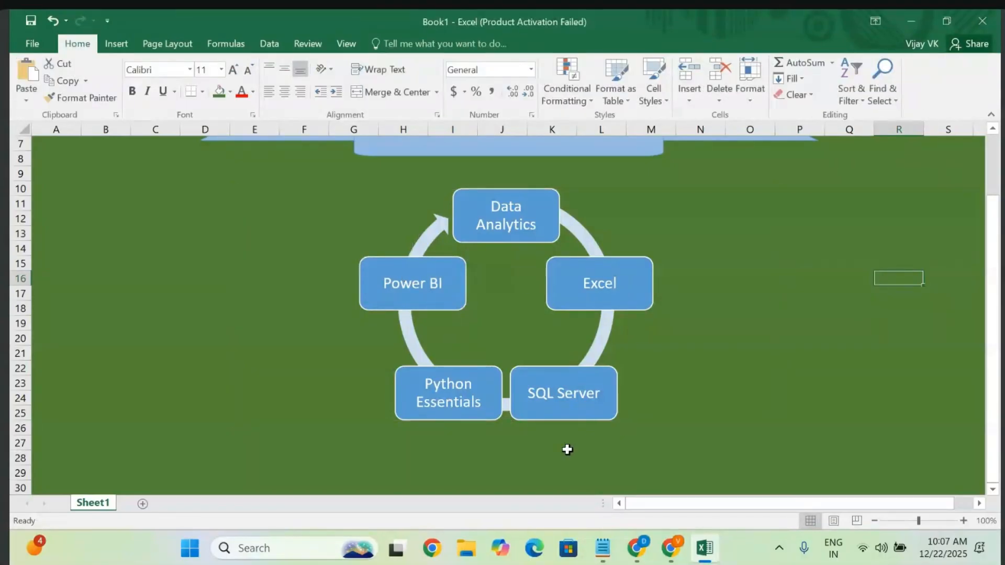
pyautogui.click(473, 218)
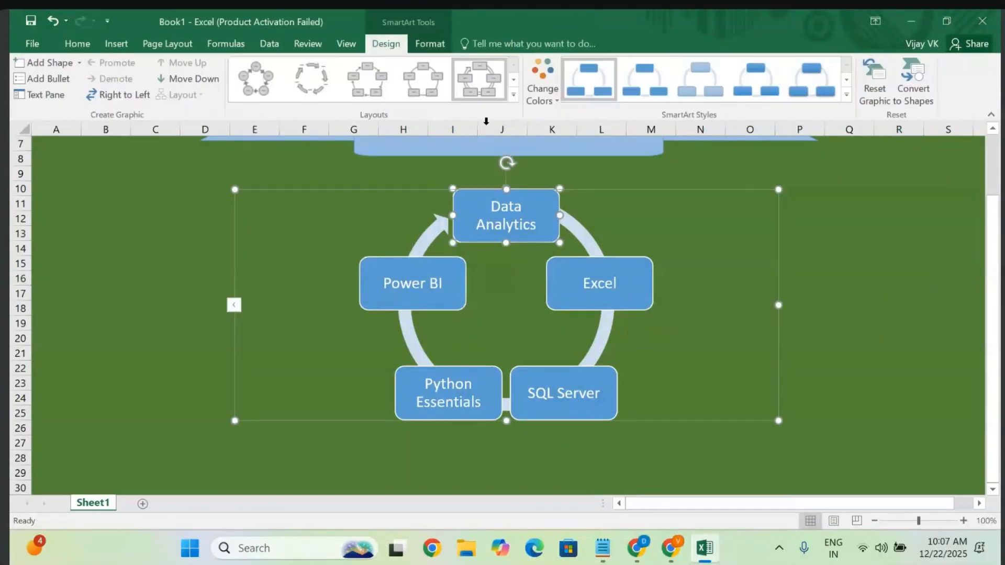
pyautogui.click(847, 95)
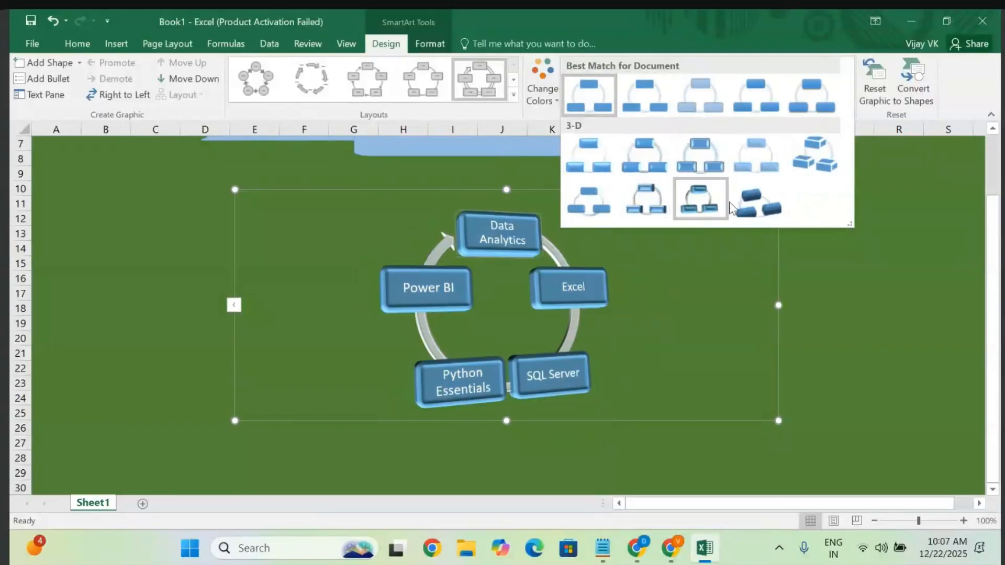
pyautogui.click(699, 201)
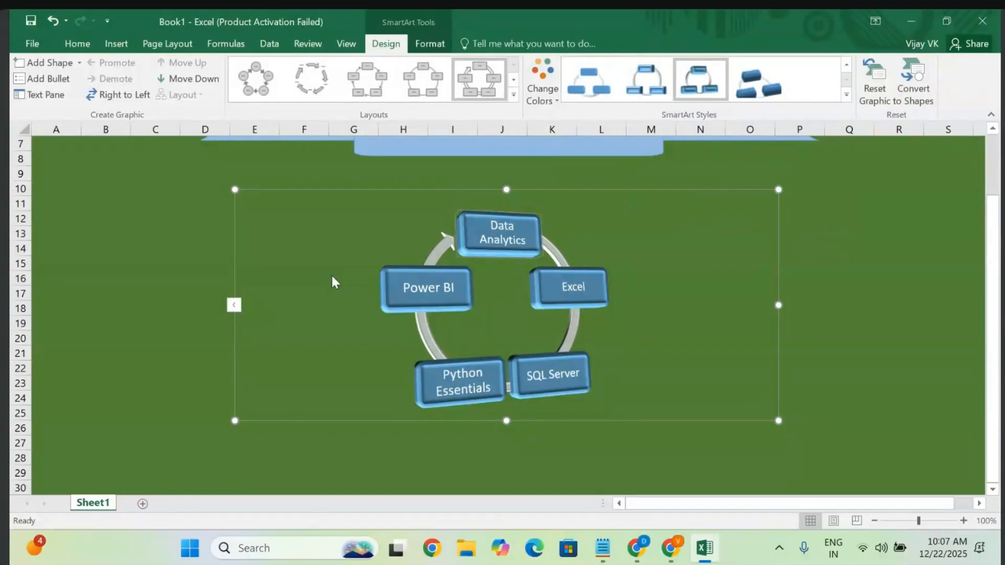
# - Recolor the cycle graphic with the fourth Colorful scheme, giving orange, green, teal and blue boxes, and show its text pane
pyautogui.click(543, 85)
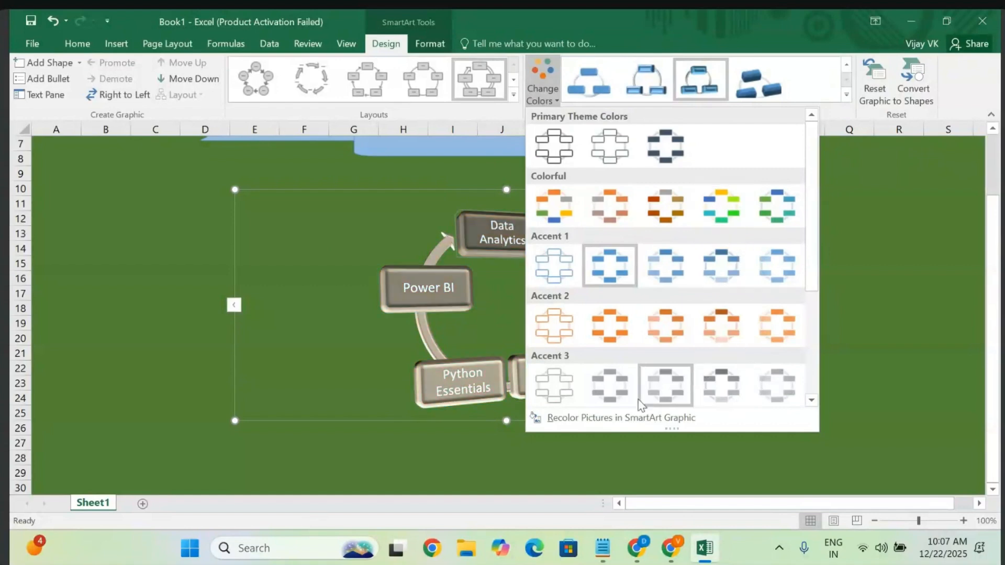
pyautogui.click(725, 204)
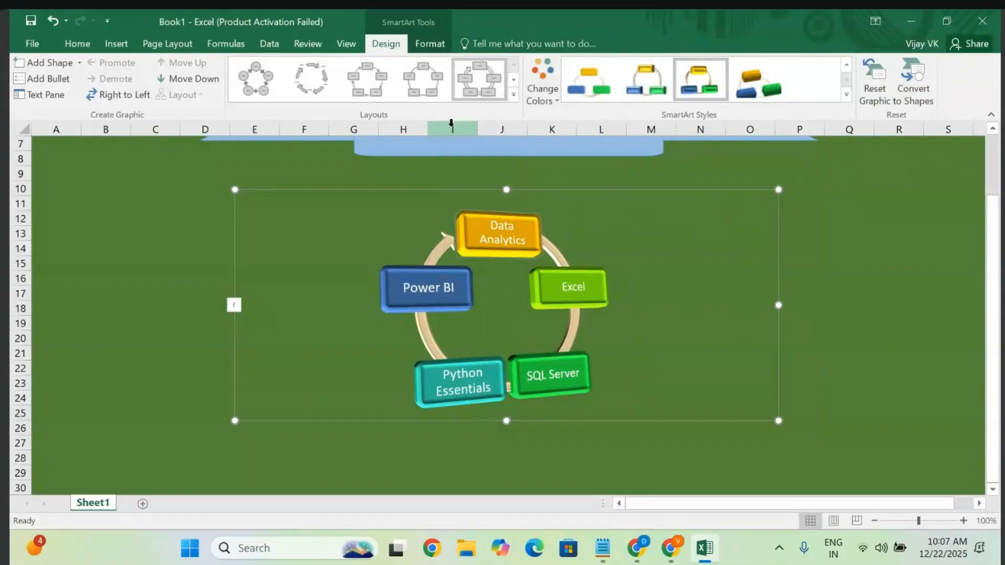
pyautogui.click(512, 97)
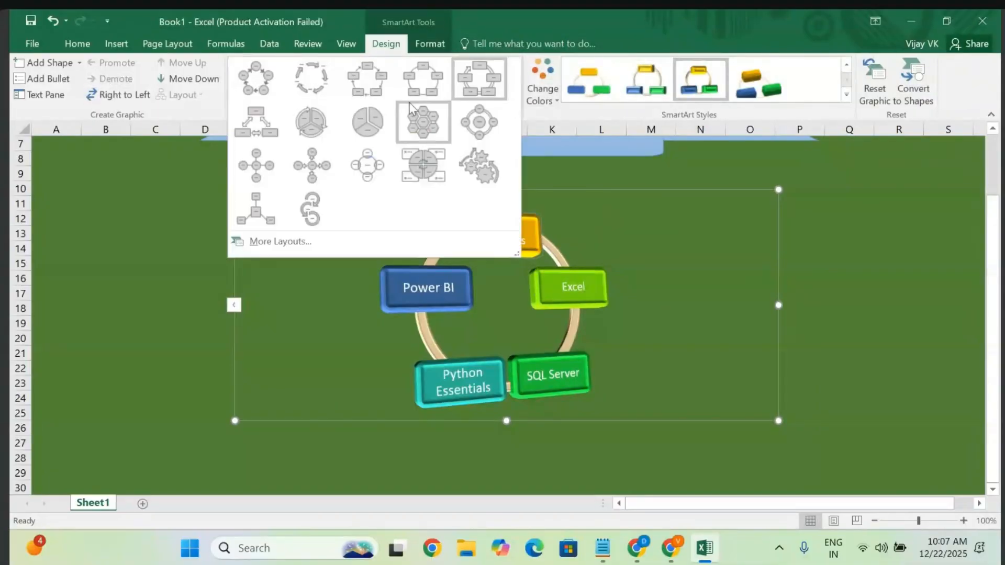
pyautogui.click(41, 94)
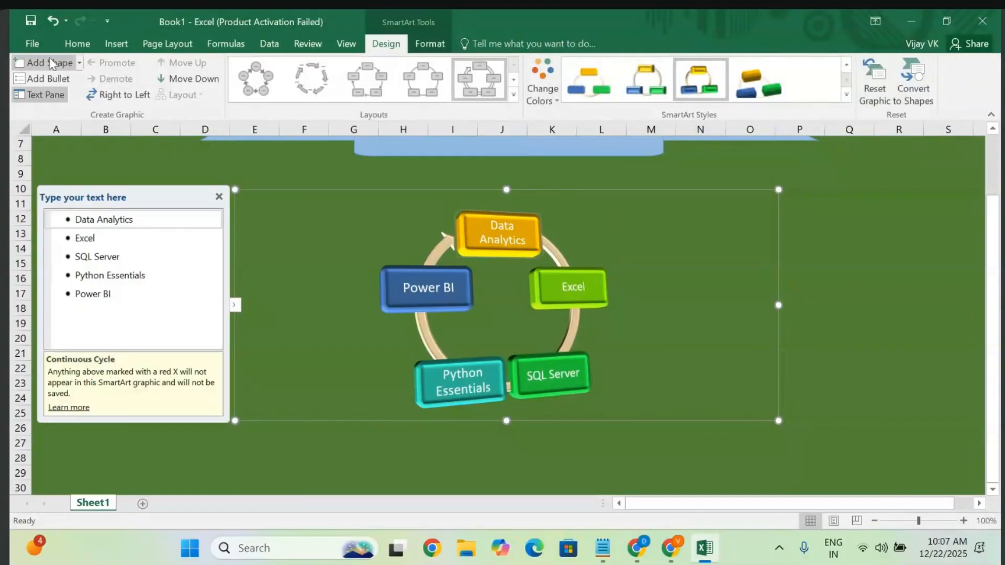
pyautogui.click(897, 233)
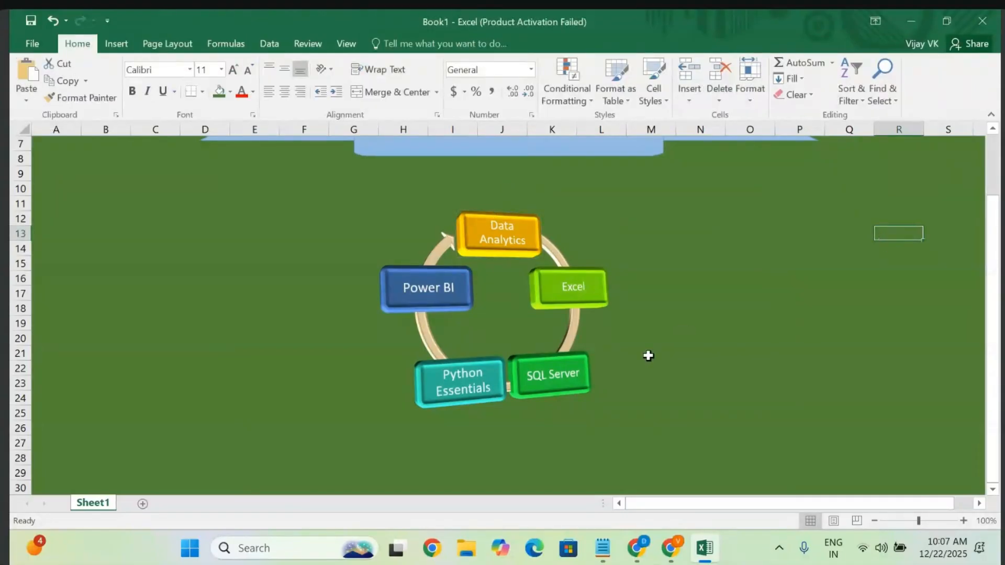
pyautogui.scroll(1, 648, 356)
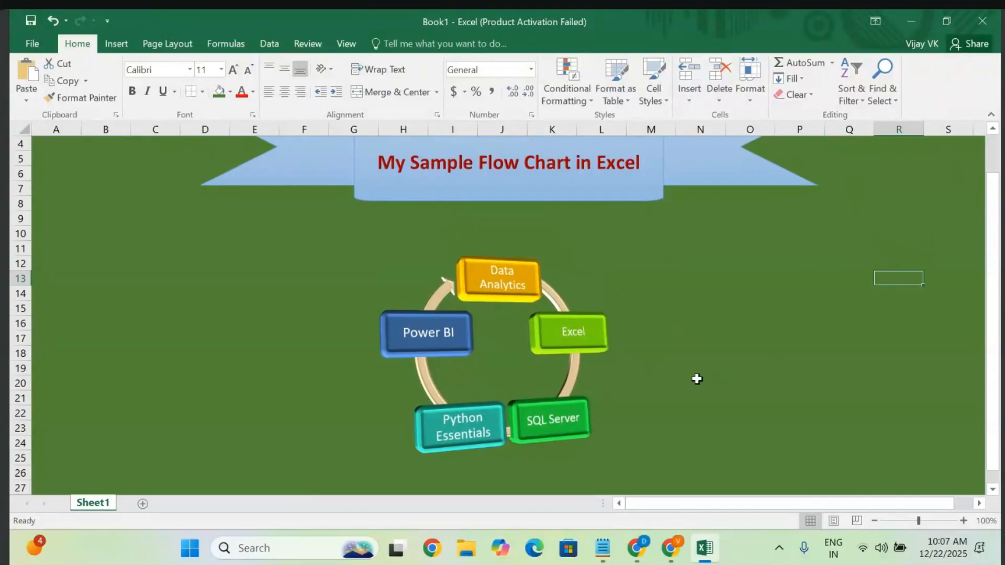
# - Enlarge the cycle graphic by raising its upper edge to just below row 8, closer to the title banner
pyautogui.click(505, 327)
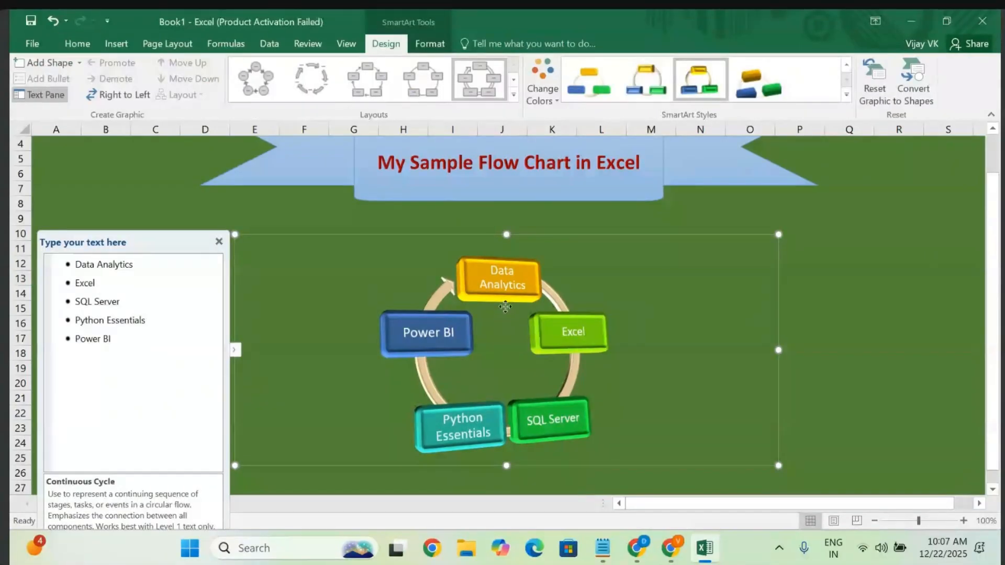
pyautogui.moveTo(506, 235); pyautogui.dragTo(505, 209)
pyautogui.click(851, 273)
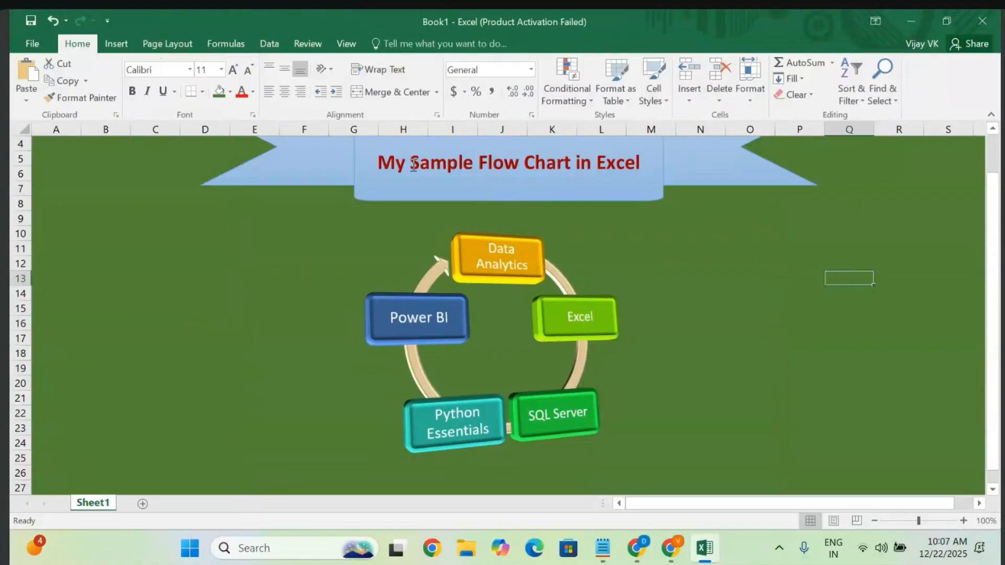
pyautogui.click(121, 45)
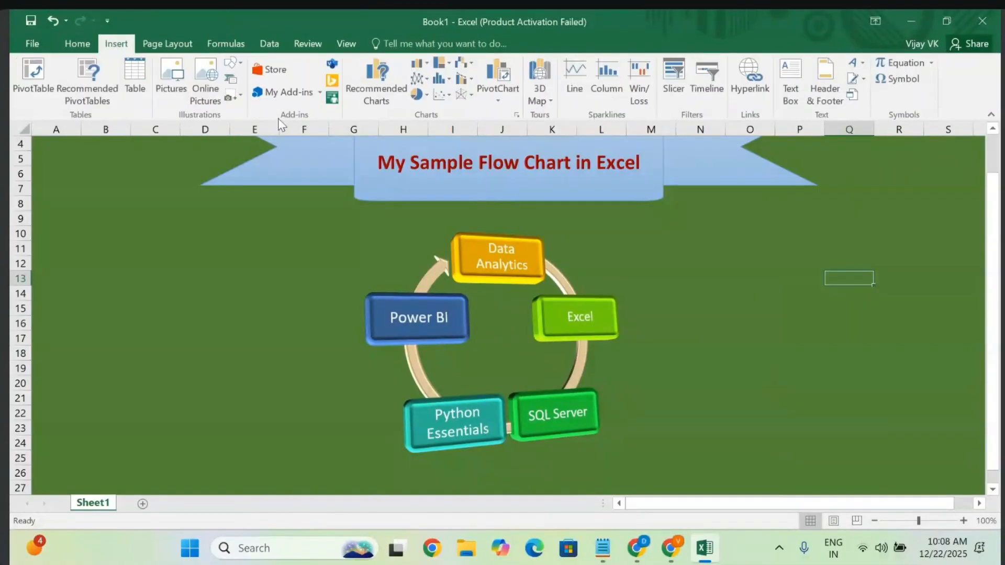
pyautogui.click(232, 63)
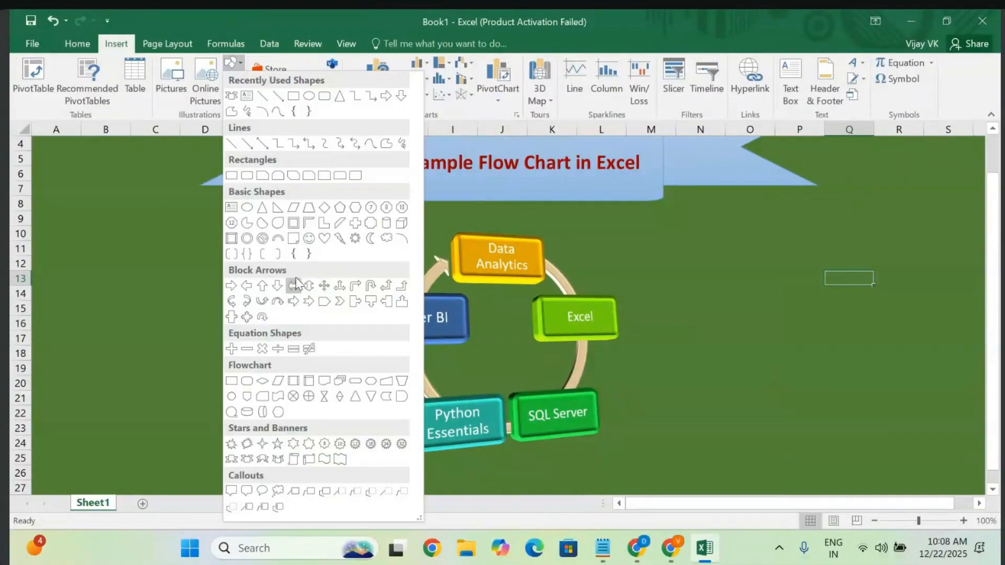
pyautogui.click(135, 330)
pyautogui.scroll(1, 687, 267)
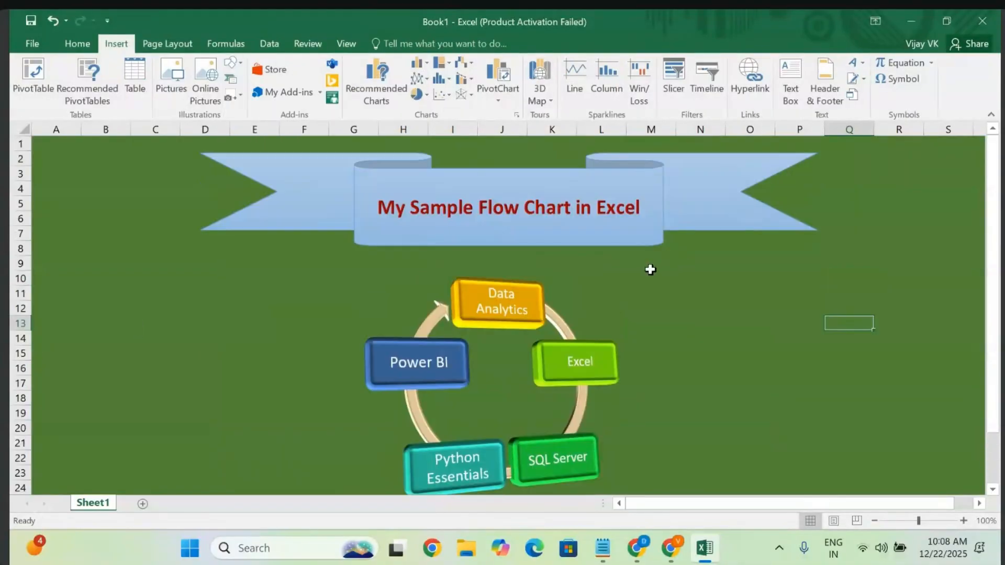
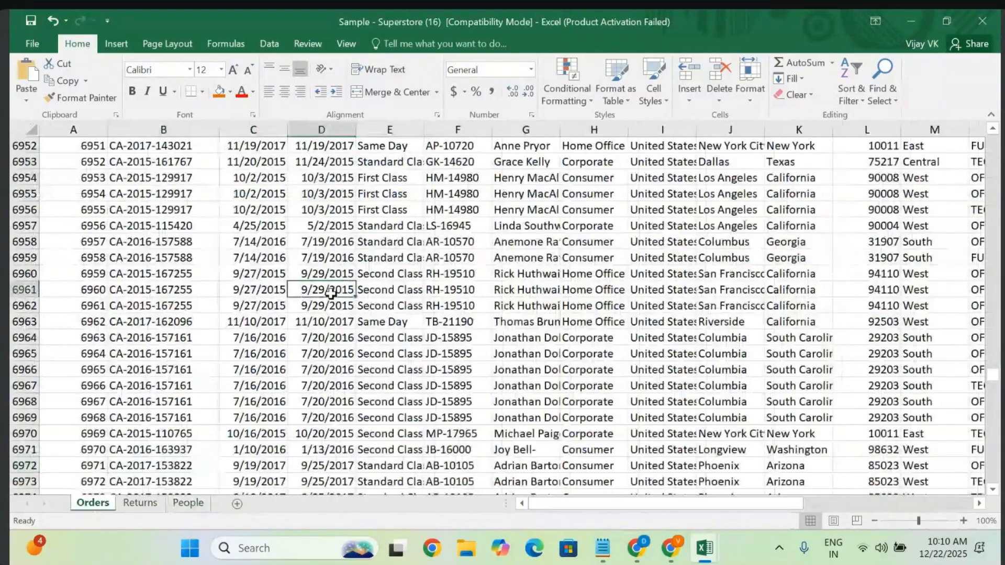
# - Return to the header row of the Superstore Orders sheet and try to create a query from its data
pyautogui.scroll(6, 331, 291)
pyautogui.hotkey('ctrl', 'Up')
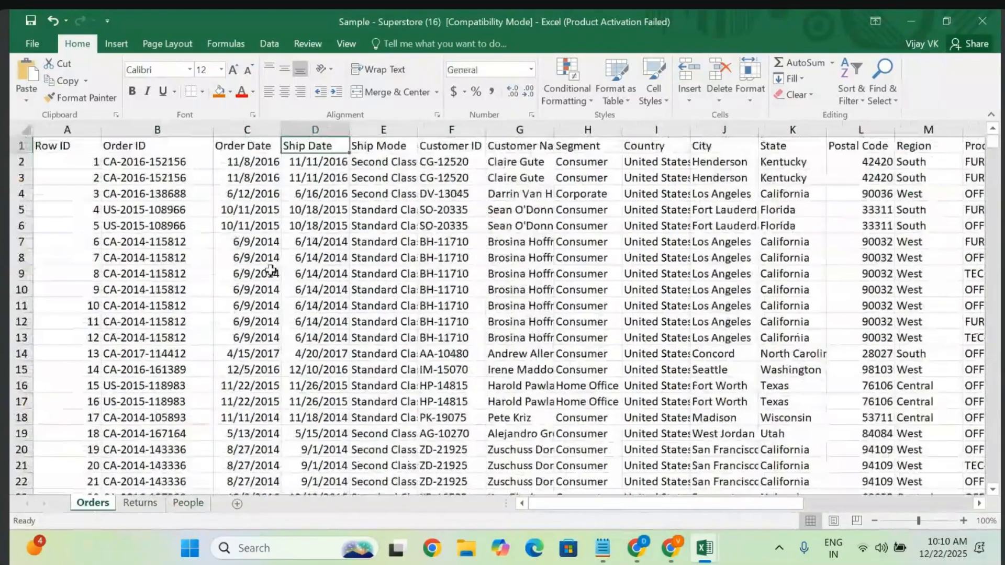
pyautogui.click(269, 42)
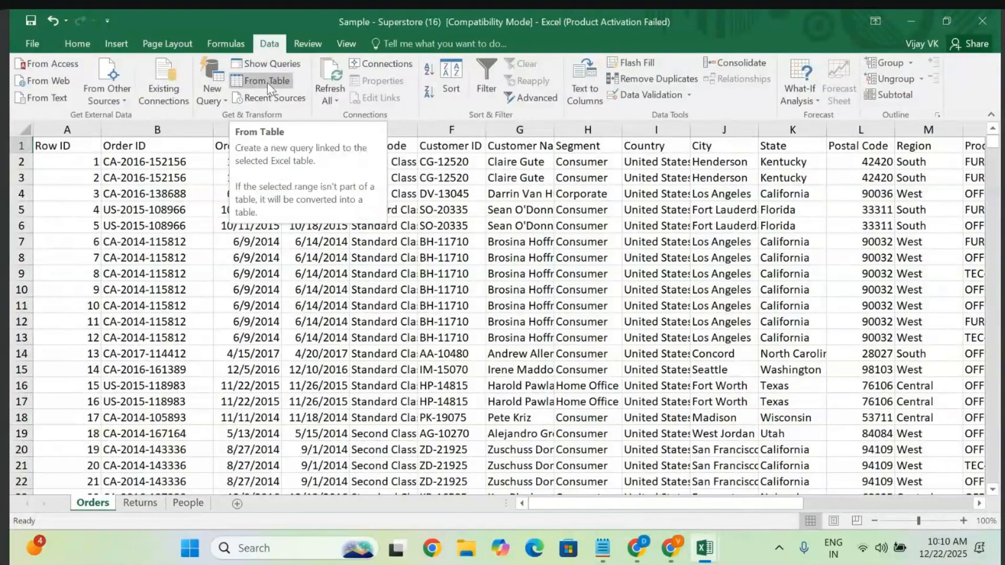
pyautogui.click(268, 82)
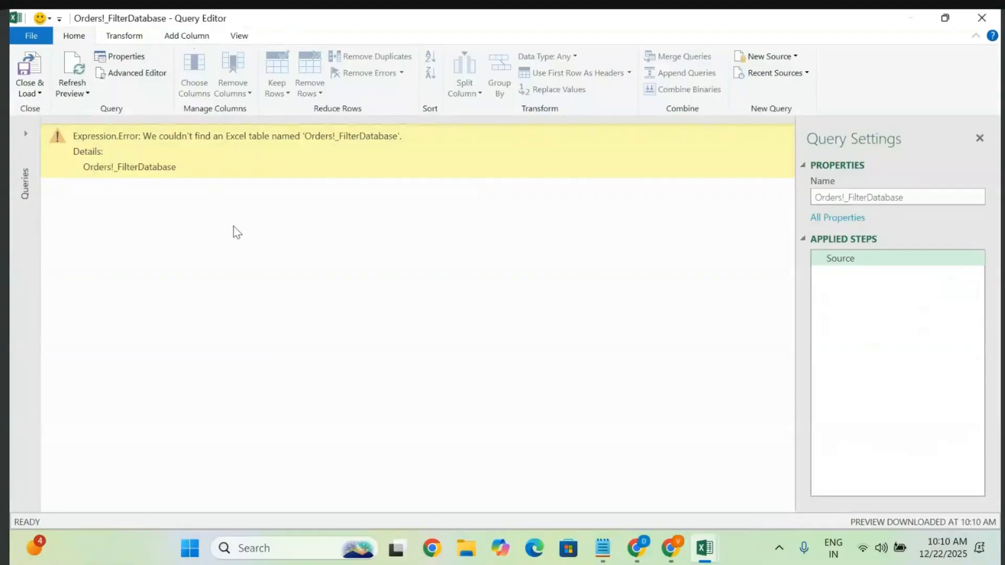
# - Expand the query list, check the query's details, and close the Query Editor, discarding the changes
pyautogui.click(25, 135)
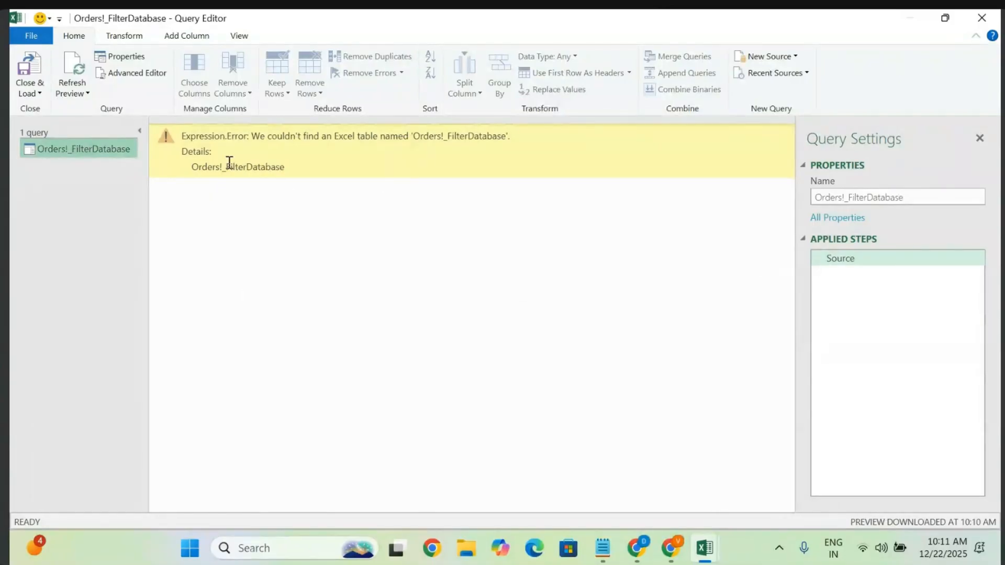
pyautogui.doubleClick(254, 153)
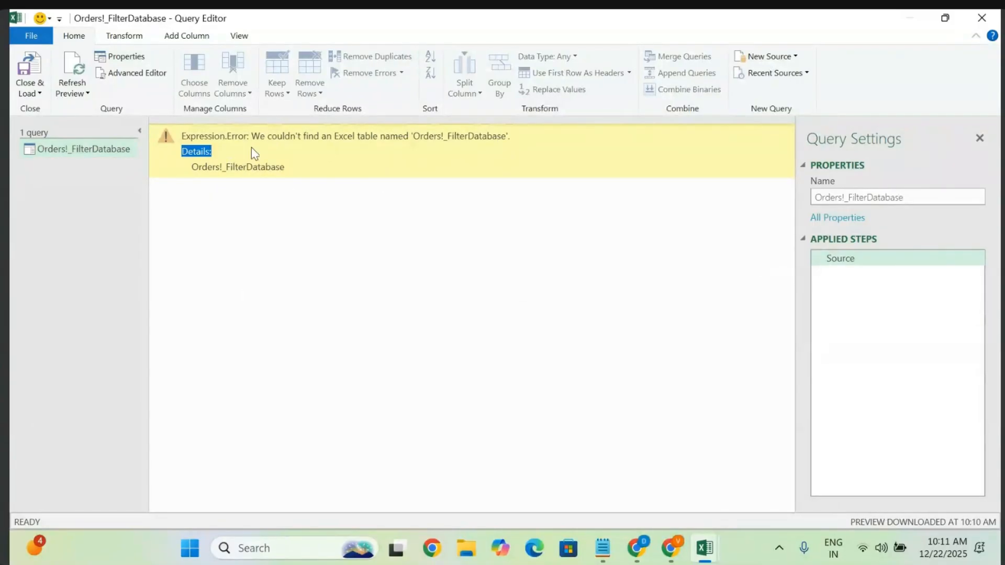
pyautogui.tripleClick(199, 146)
pyautogui.click(409, 330)
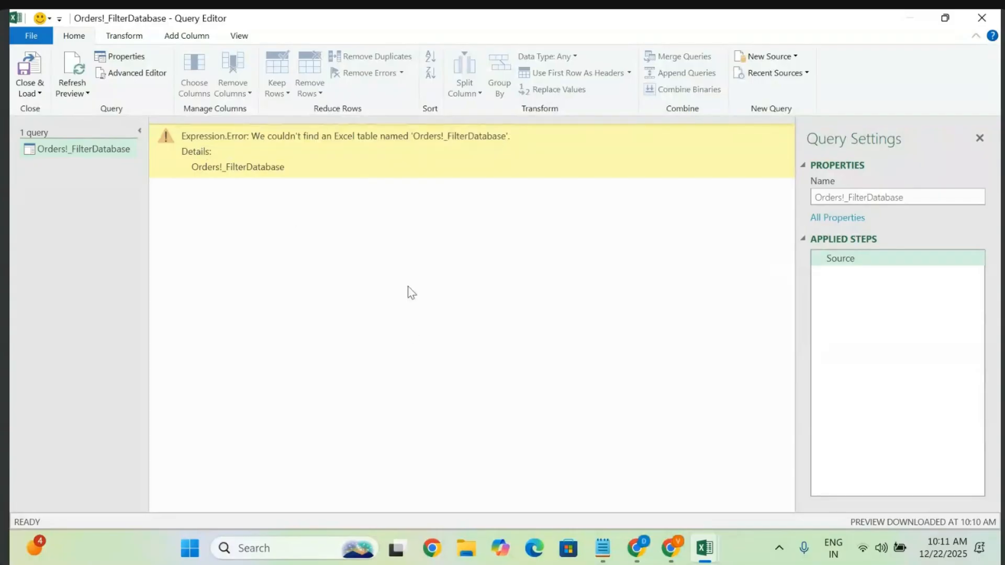
pyautogui.click(982, 18)
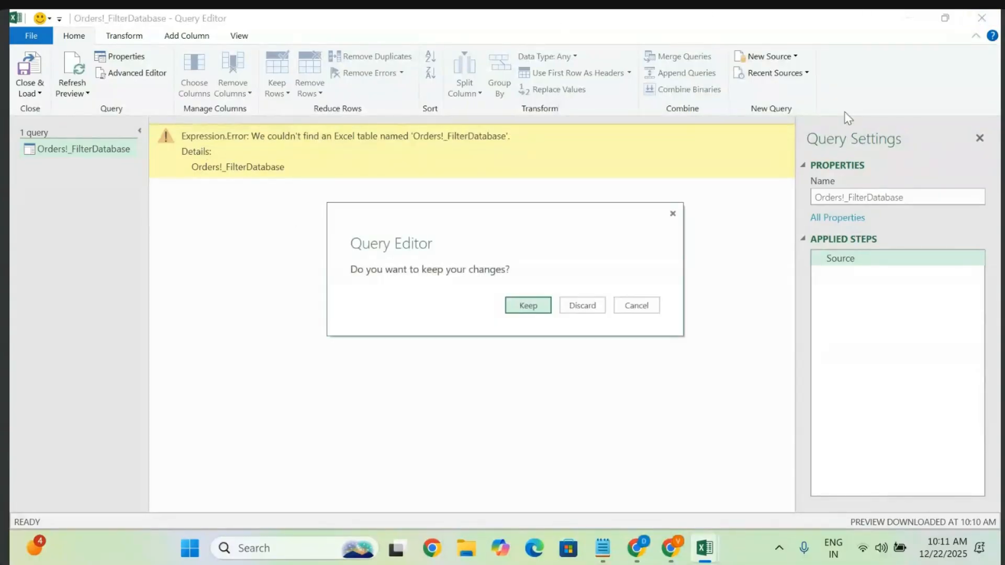
pyautogui.click(578, 305)
# - Switch to the Book1 workbook and close it without saving its changes
pyautogui.moveTo(704, 548)
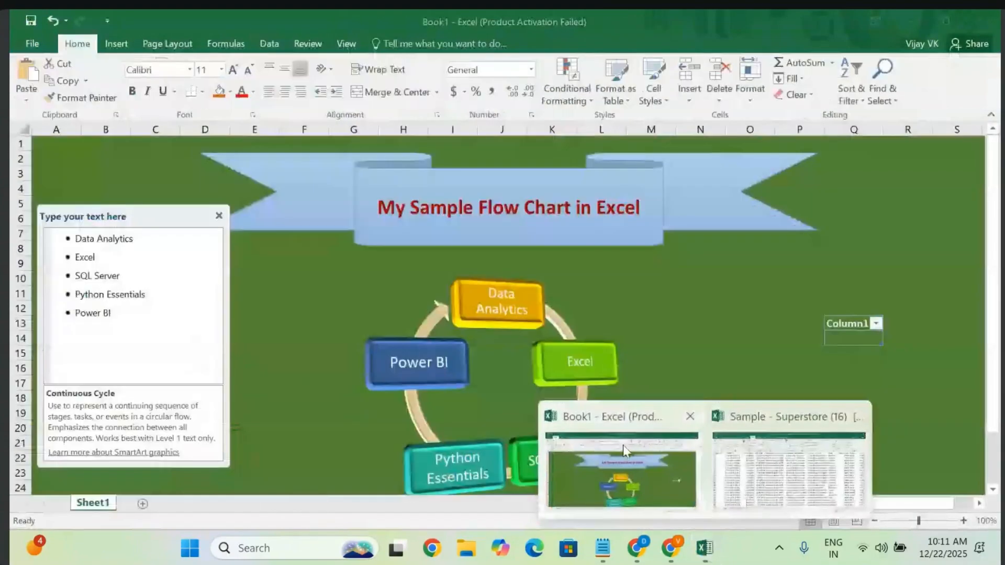
pyautogui.click(623, 445)
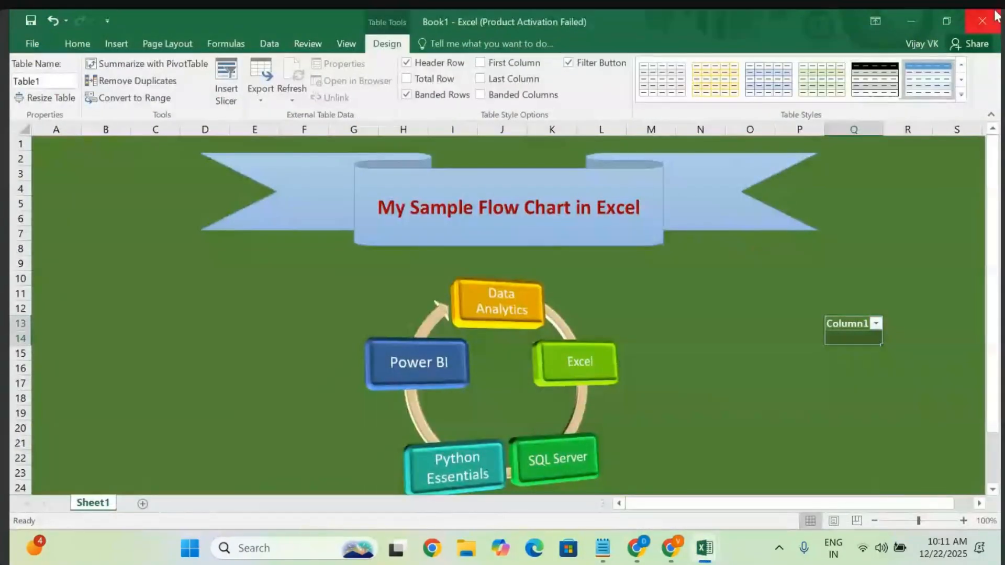
pyautogui.click(983, 22)
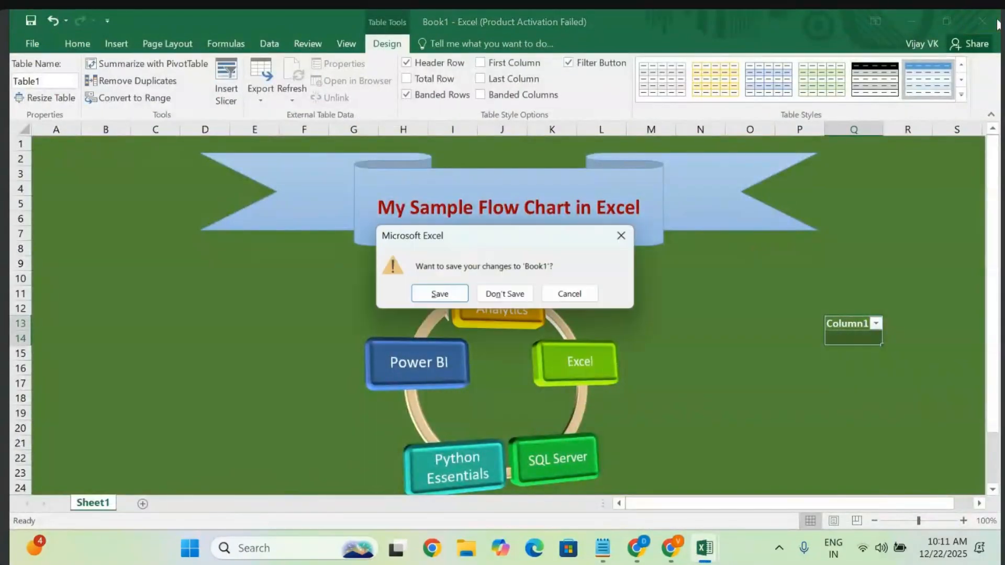
pyautogui.click(504, 295)
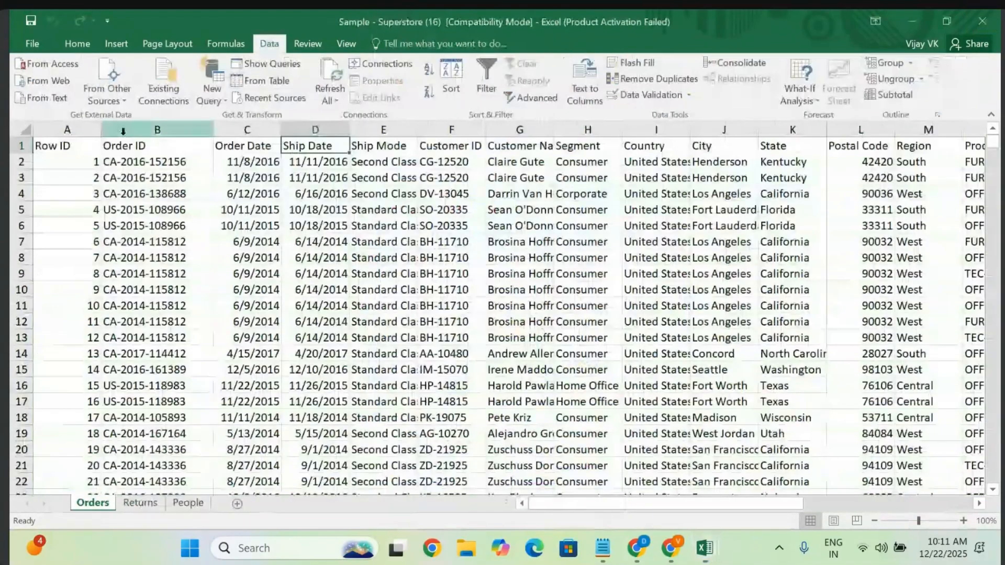
# - Create a query from the Orders data in the Superstore workbook and expand the query list to select it
pyautogui.click(259, 81)
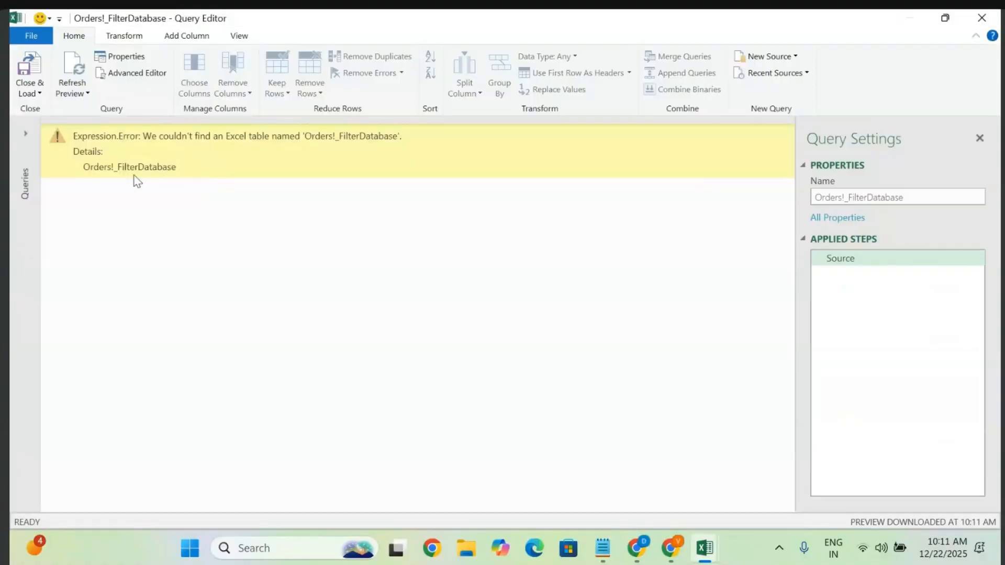
pyautogui.moveTo(162, 132); pyautogui.dragTo(460, 180)
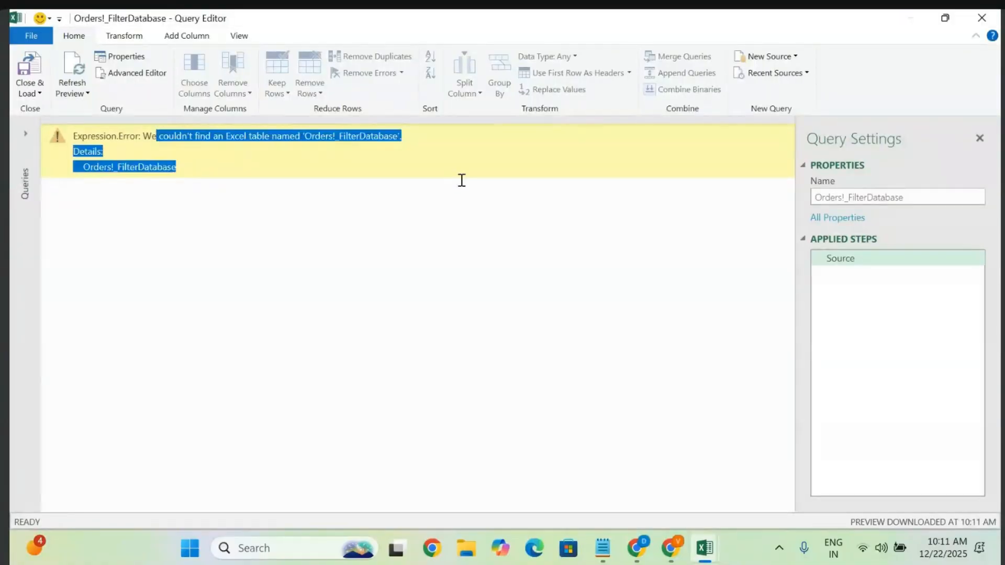
pyautogui.click(172, 256)
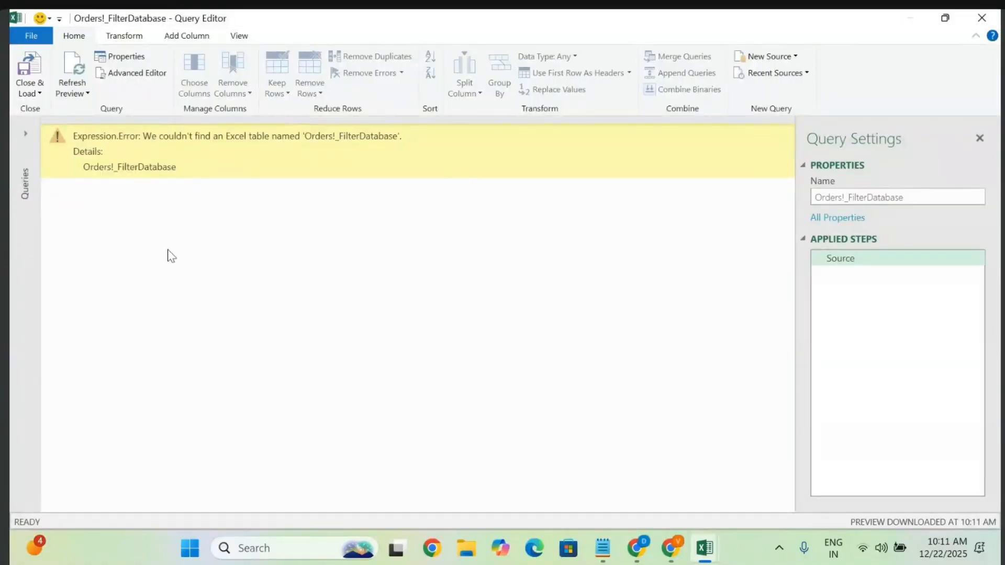
pyautogui.click(24, 131)
pyautogui.click(77, 151)
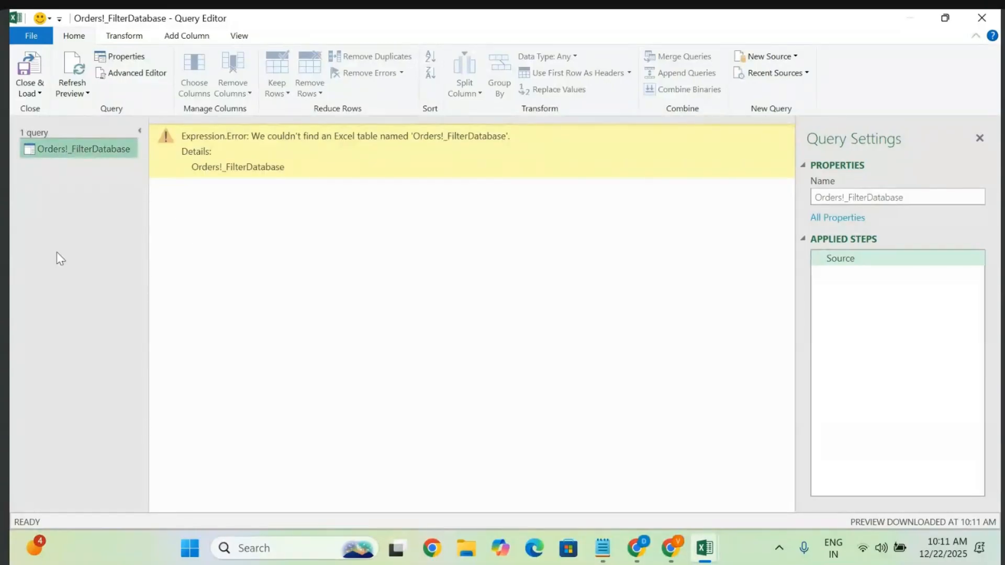
# - Examine the Query Editor's commands for managing queries, transforming data, adding columns and changing the view
pyautogui.click(135, 35)
pyautogui.click(75, 38)
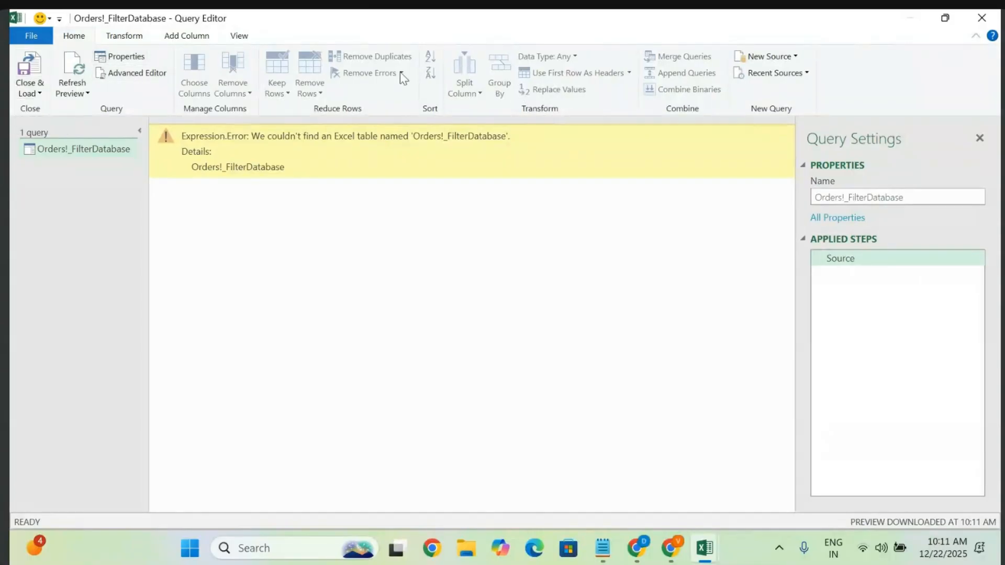
pyautogui.click(125, 37)
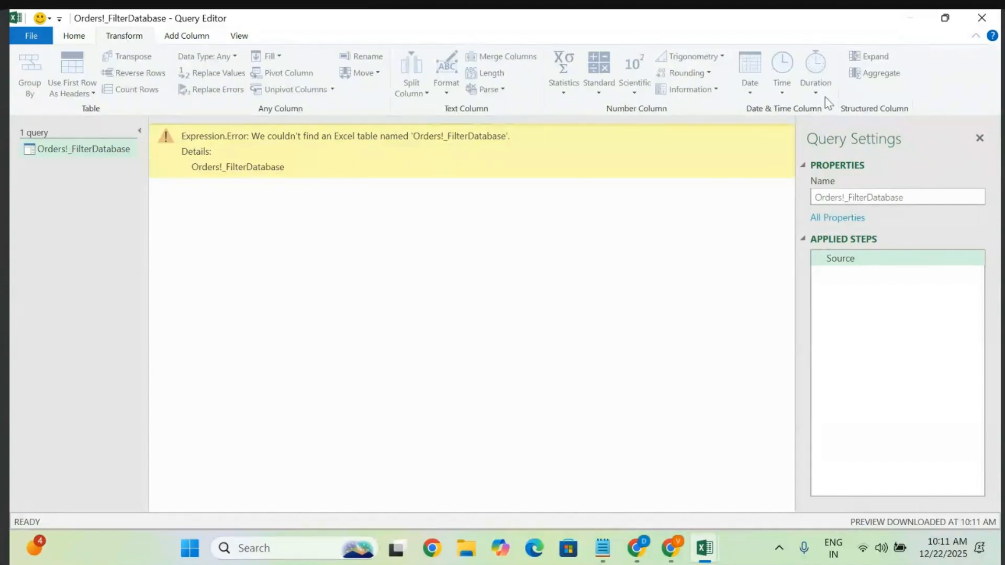
pyautogui.click(191, 37)
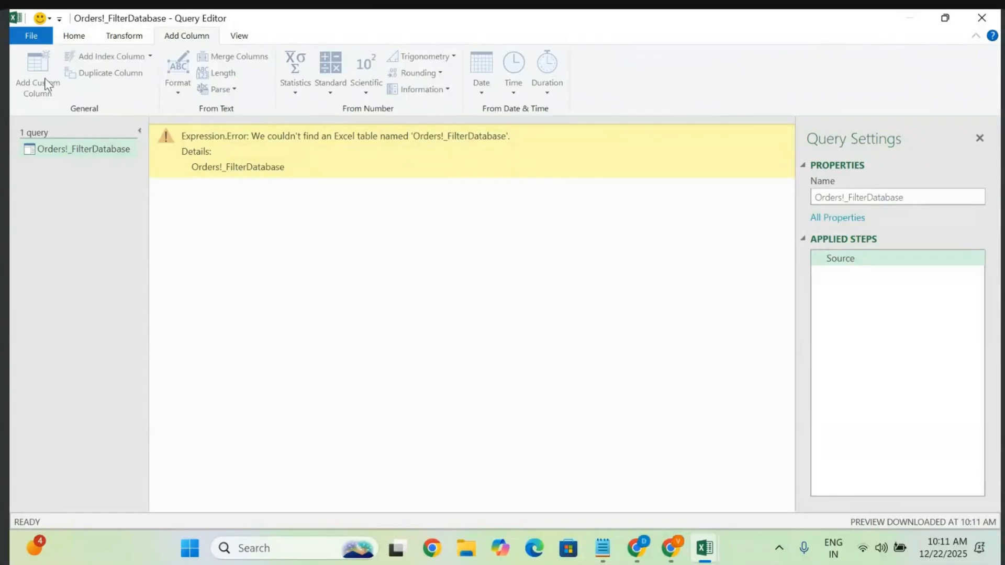
pyautogui.click(238, 37)
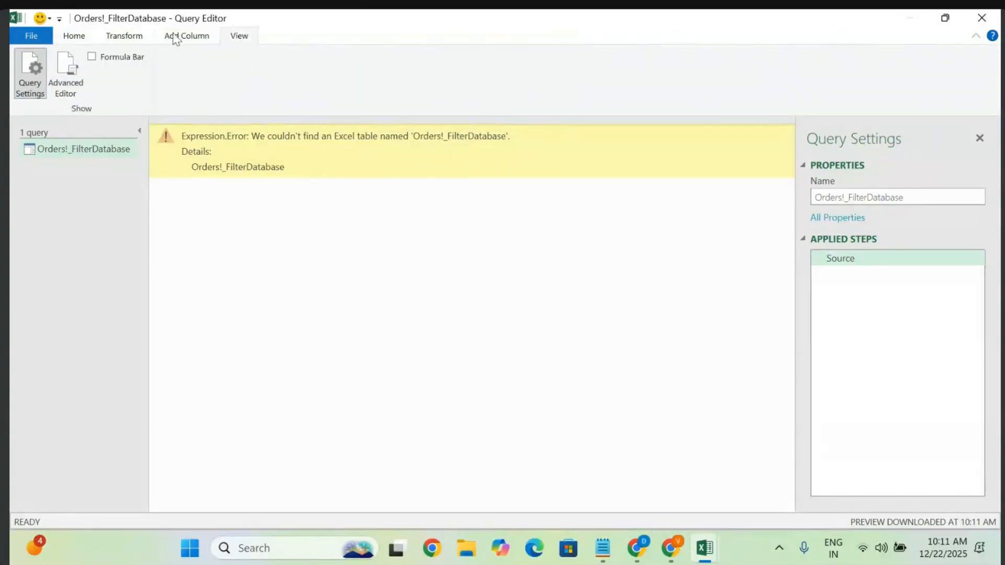
# - Review the Query Editor's command groups along with its toolbar customization, feedback and window options
pyautogui.click(177, 38)
pyautogui.click(238, 36)
pyautogui.click(73, 37)
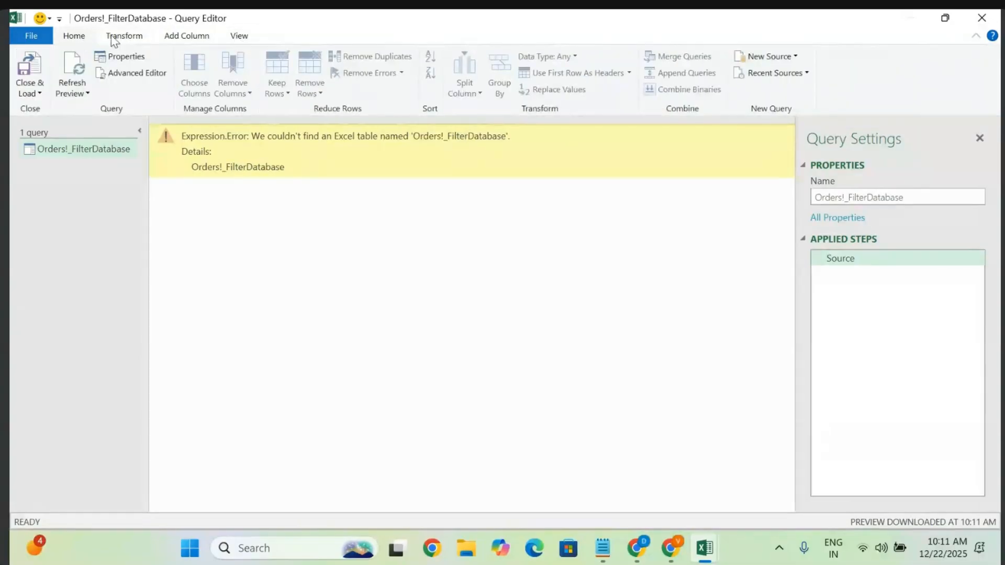
pyautogui.click(115, 37)
pyautogui.click(79, 37)
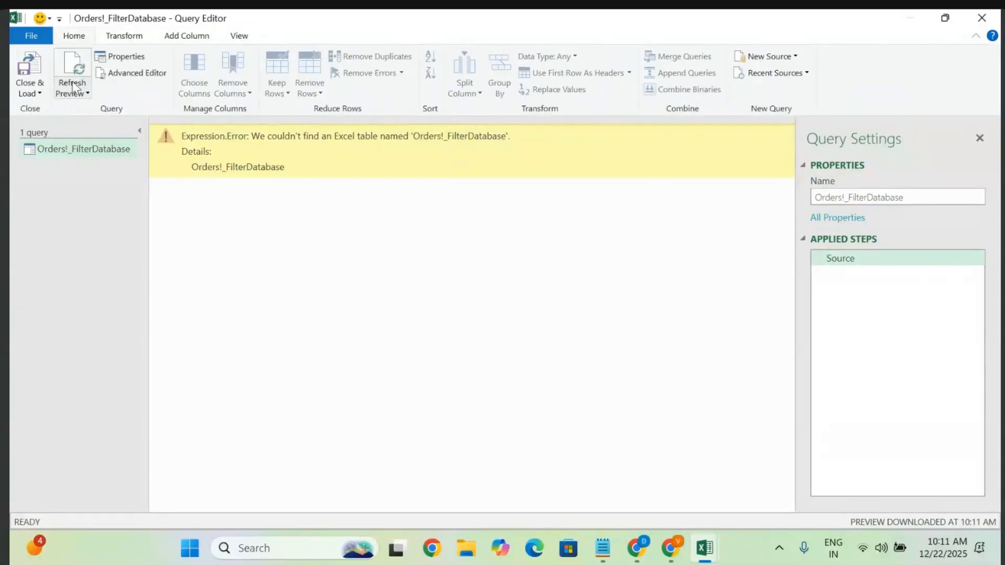
pyautogui.click(59, 19)
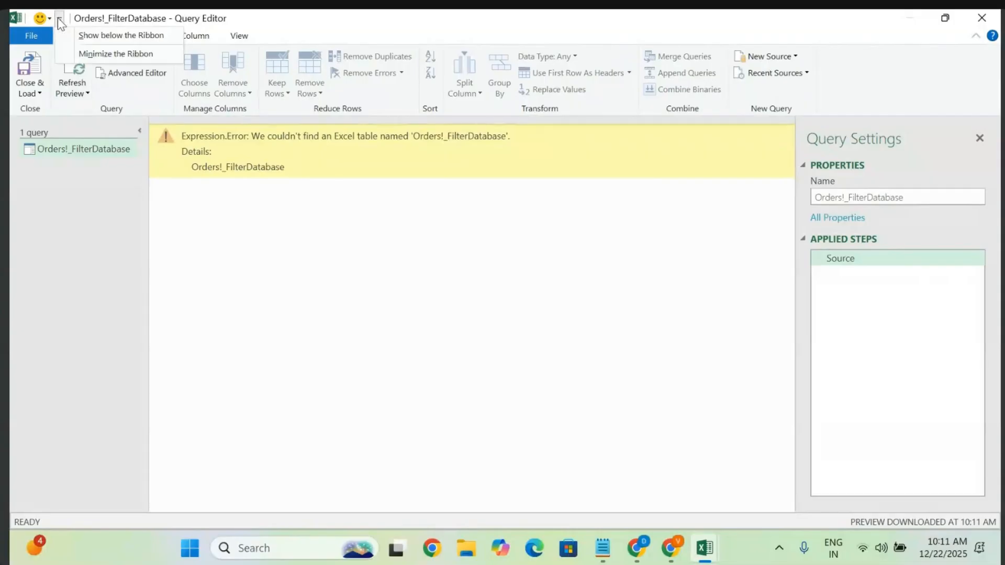
pyautogui.click(39, 20)
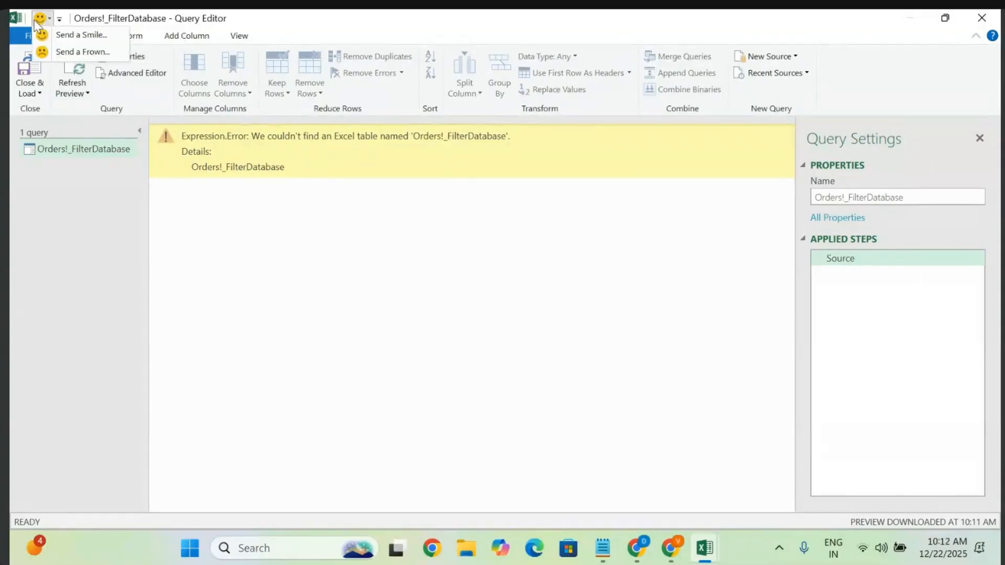
pyautogui.click(19, 20)
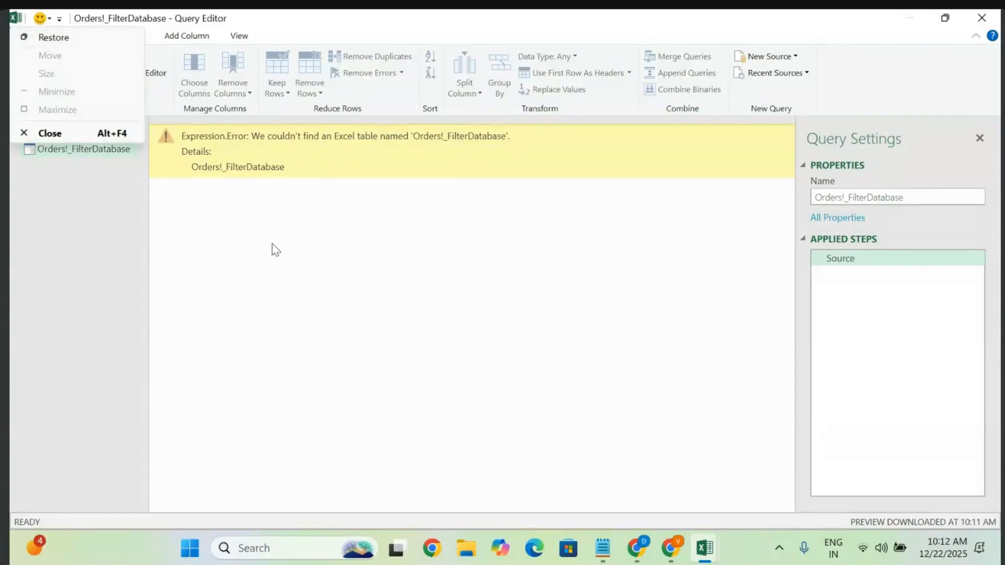
pyautogui.click(251, 236)
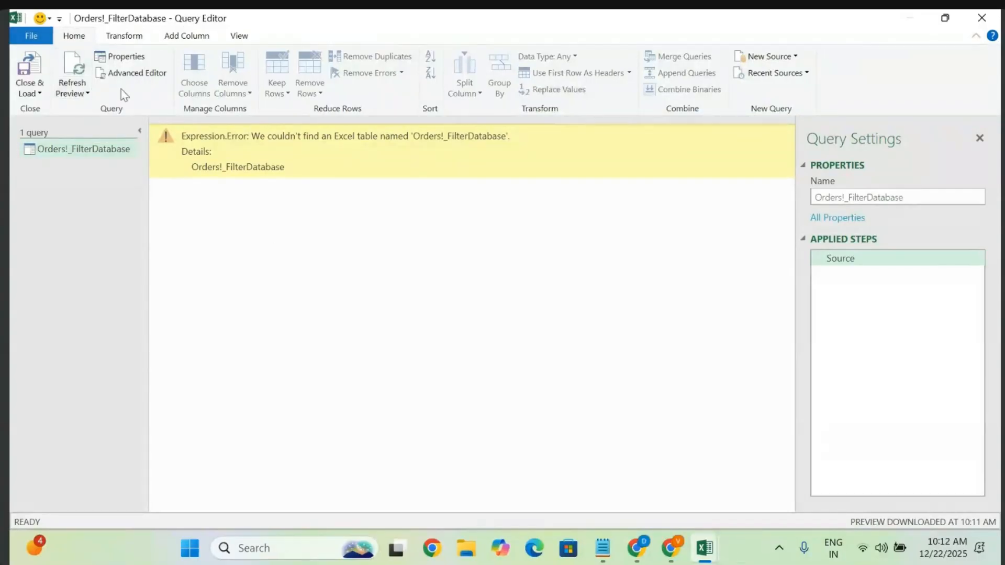
# - Refresh the Orders!_FilterDatabase query's preview and highlight the error message and its details
pyautogui.click(79, 91)
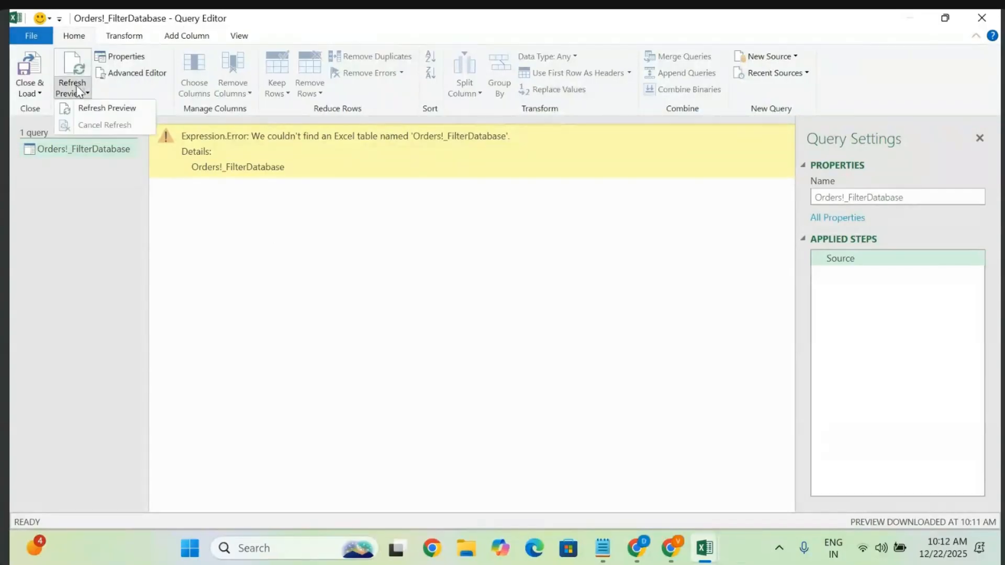
pyautogui.click(93, 109)
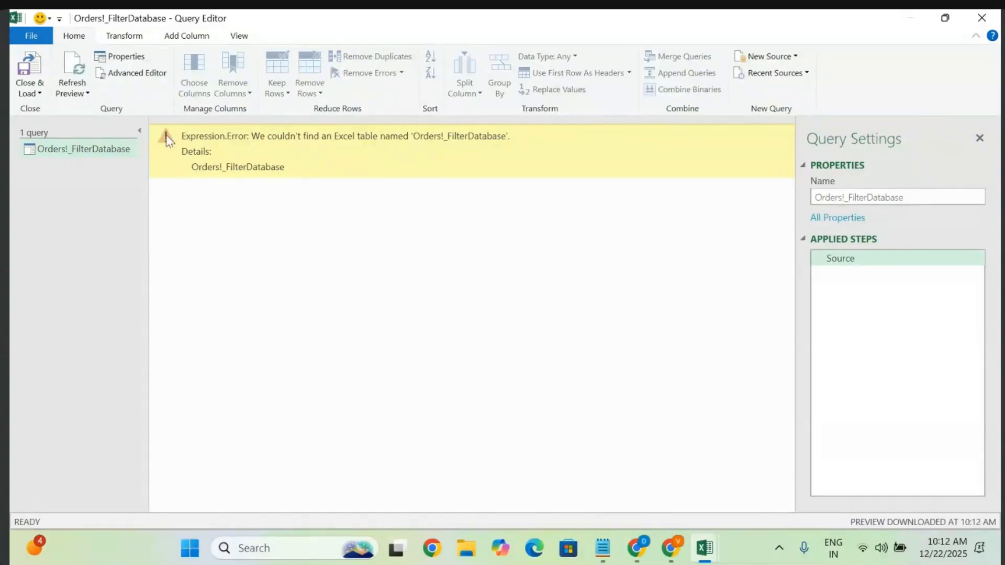
pyautogui.moveTo(288, 168); pyautogui.dragTo(199, 168)
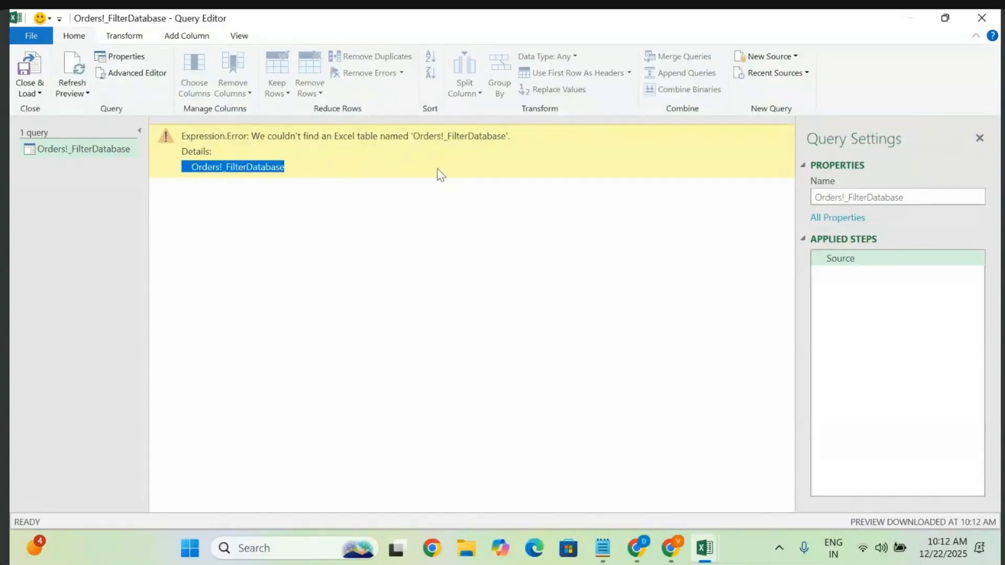
pyautogui.moveTo(511, 135); pyautogui.dragTo(135, 137)
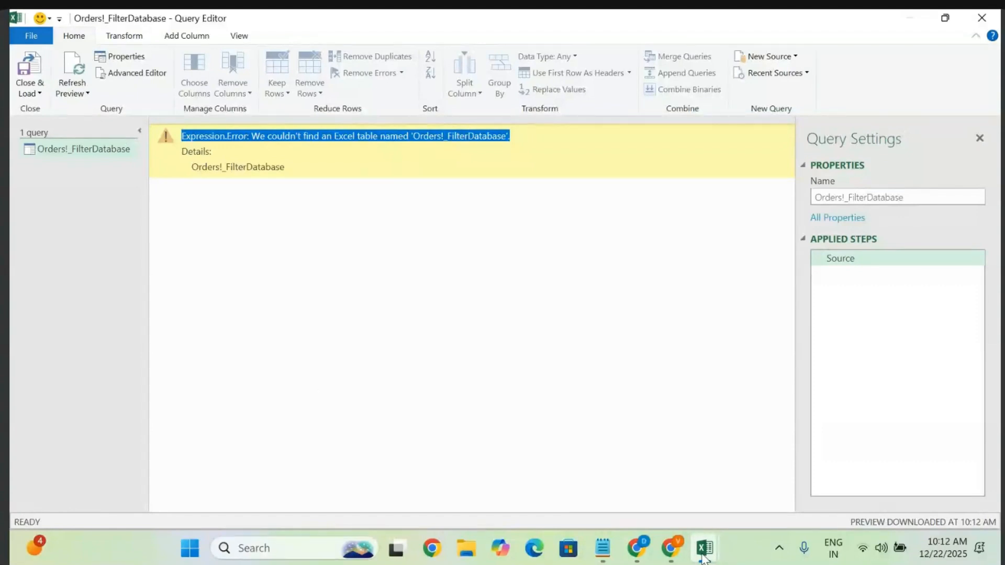
pyautogui.moveTo(705, 549)
pyautogui.click(642, 479)
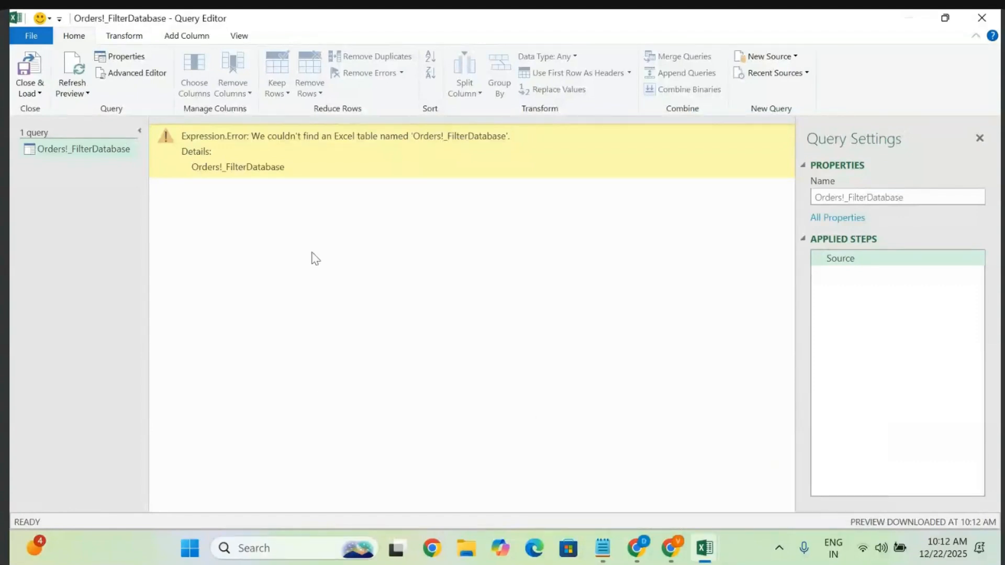
pyautogui.click(982, 19)
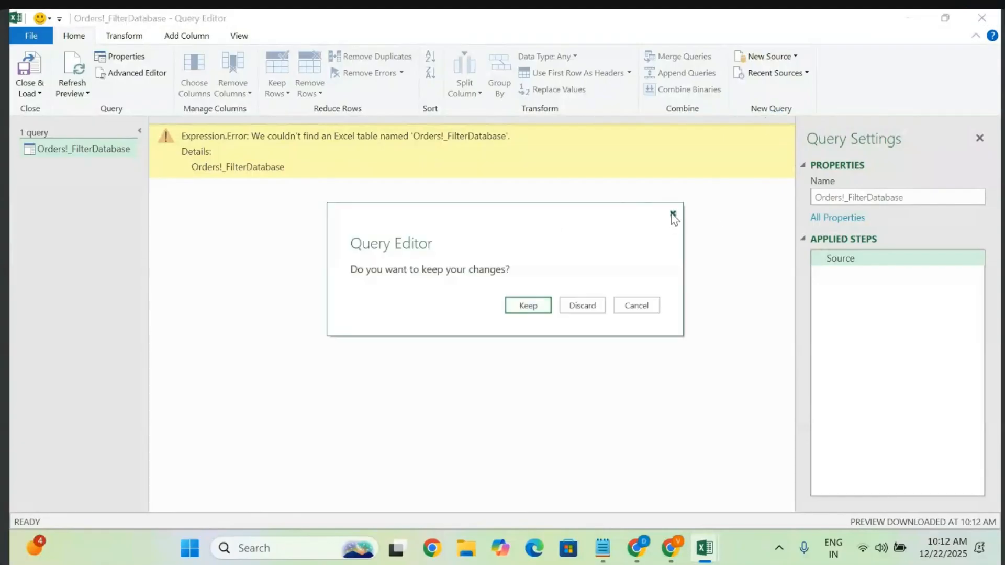
pyautogui.click(673, 215)
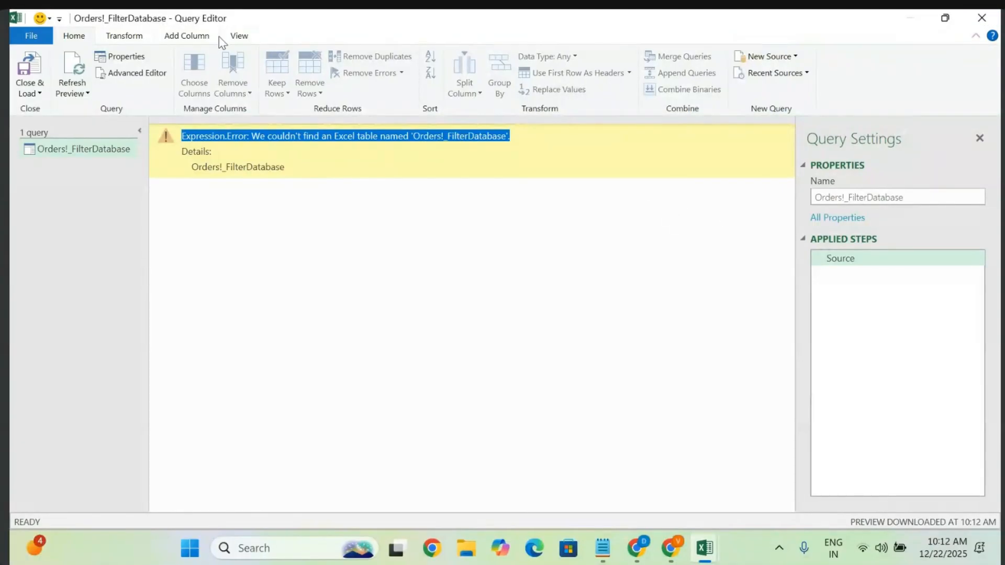
# - Add the Excel workbook Sample - Superstore (16) from the Location Changes folder in Documents as a new query source
pyautogui.click(789, 59)
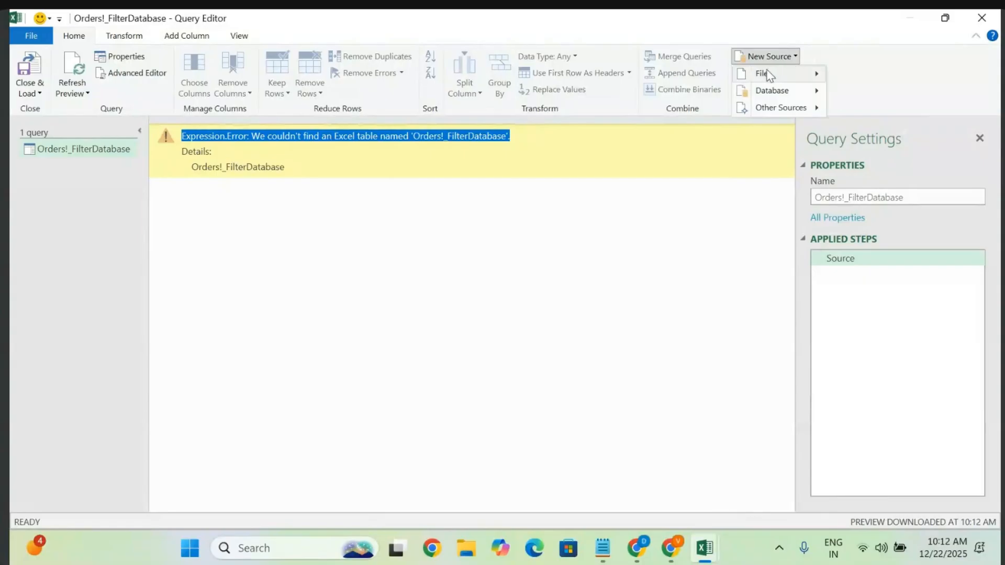
pyautogui.moveTo(768, 77)
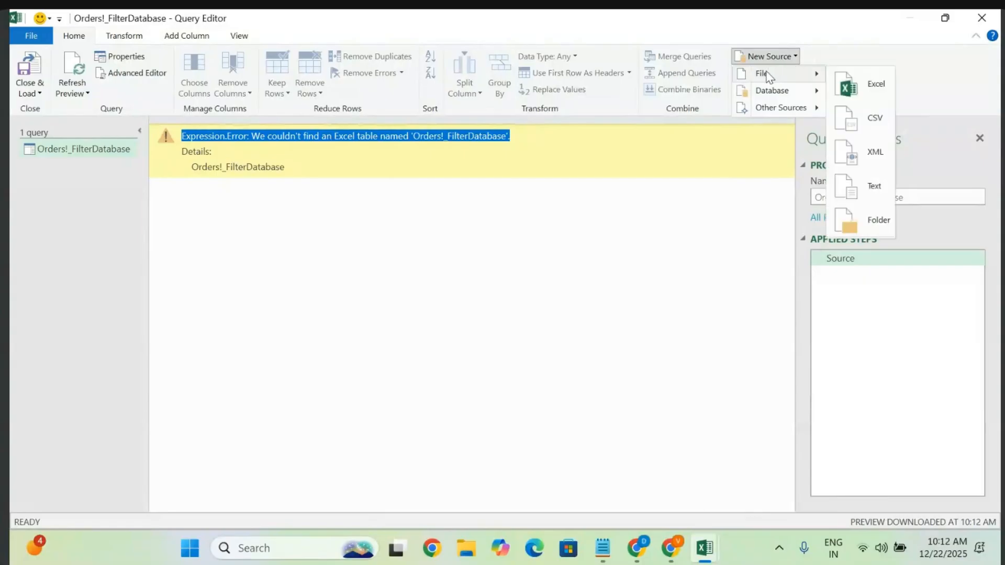
pyautogui.click(872, 84)
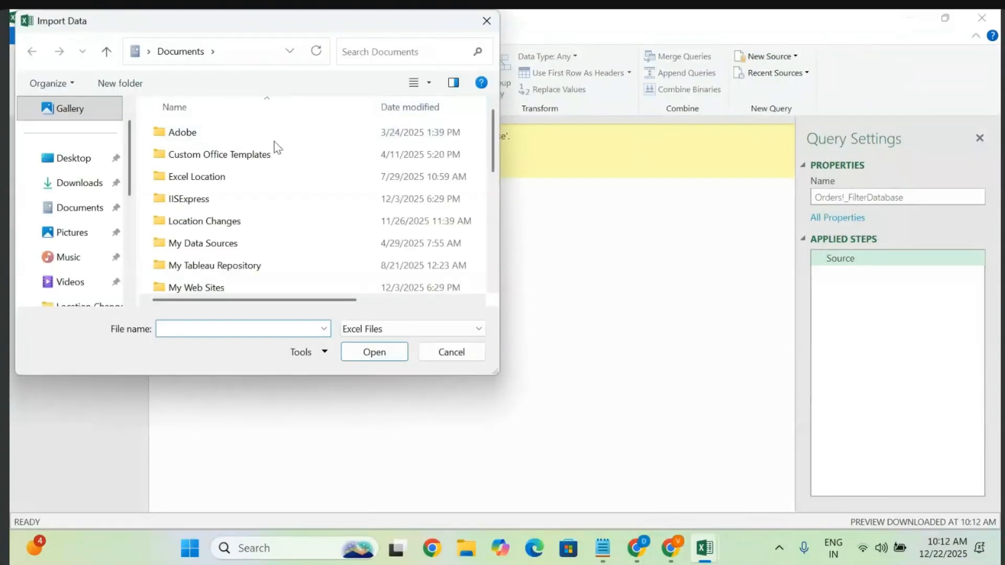
pyautogui.click(64, 207)
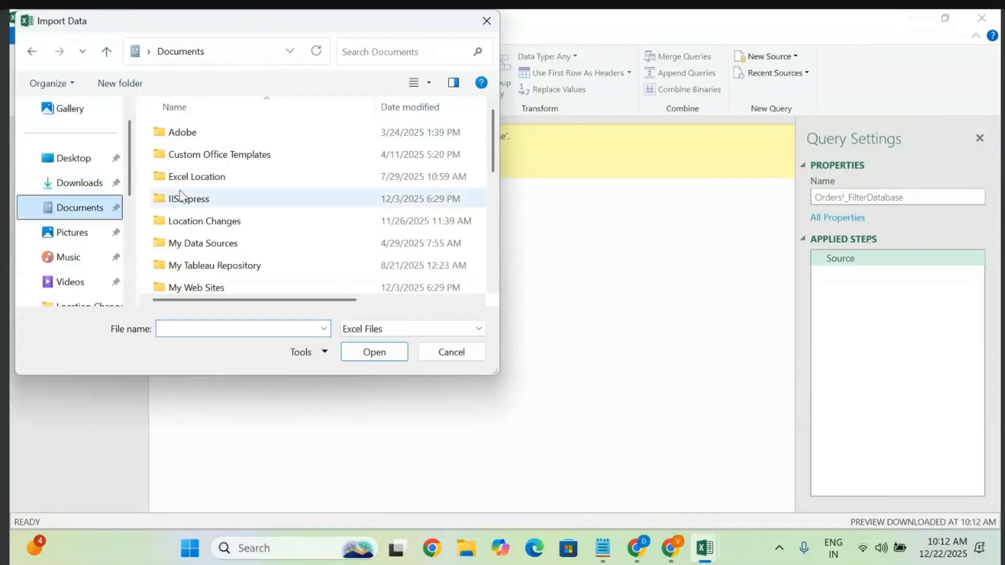
pyautogui.click(208, 222)
pyautogui.doubleClick(209, 222)
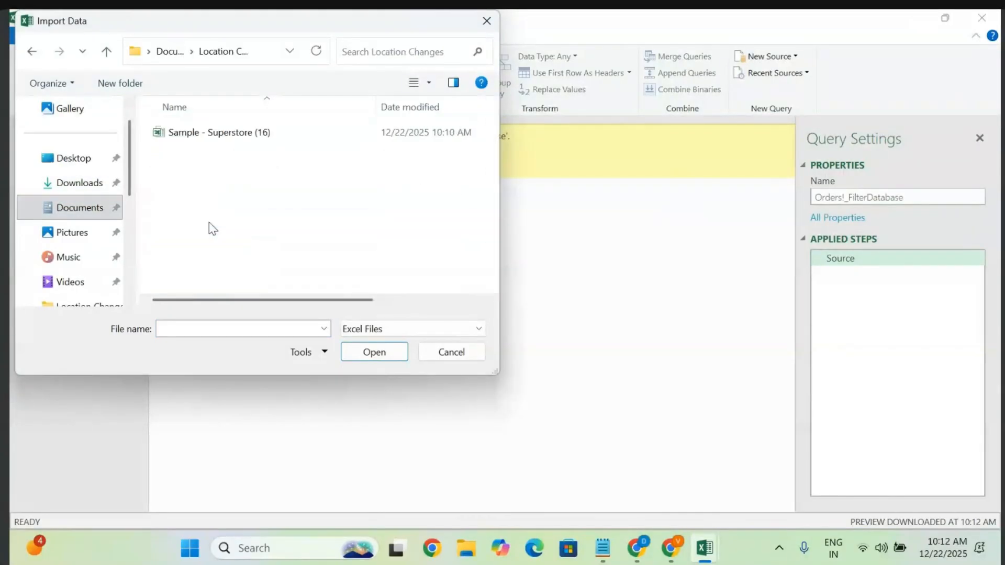
pyautogui.click(271, 133)
pyautogui.click(369, 350)
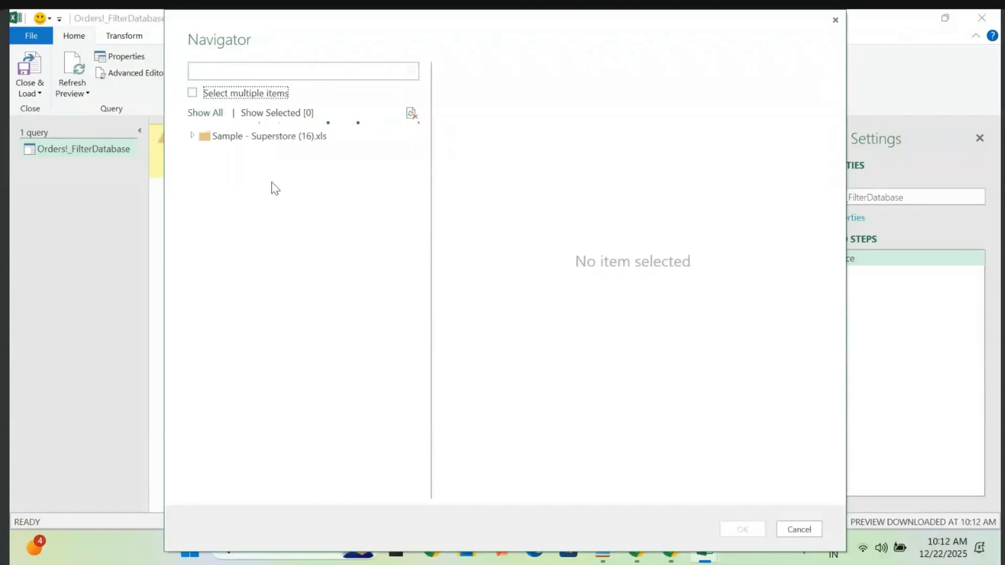
# - Import the Orders sheet of the Superstore workbook as a new query
pyautogui.click(193, 136)
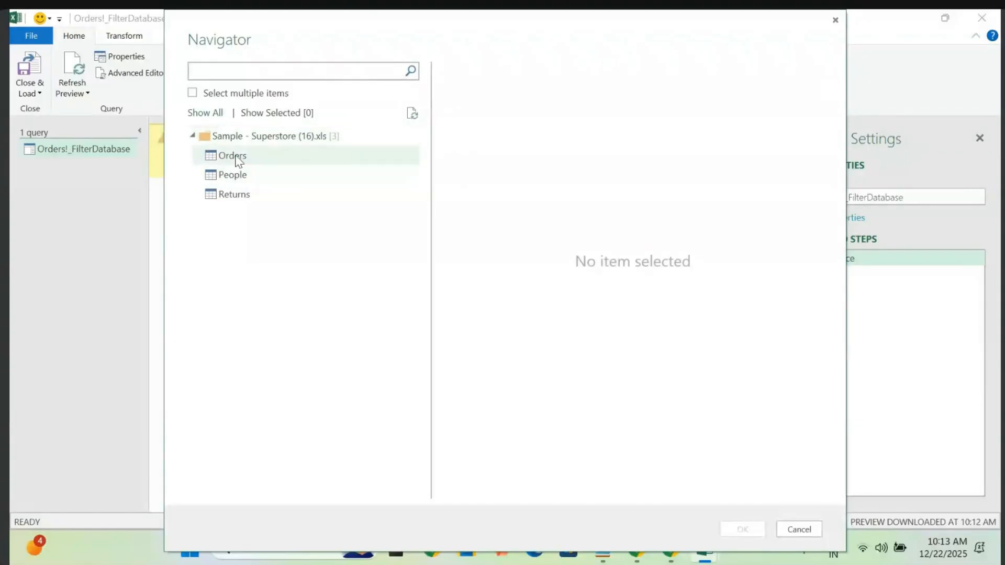
pyautogui.click(236, 157)
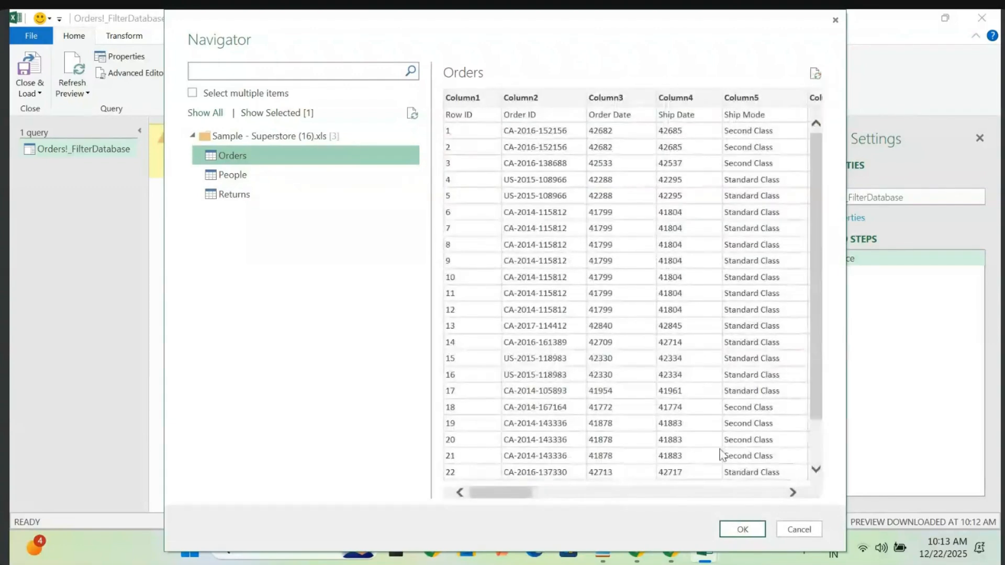
pyautogui.click(743, 530)
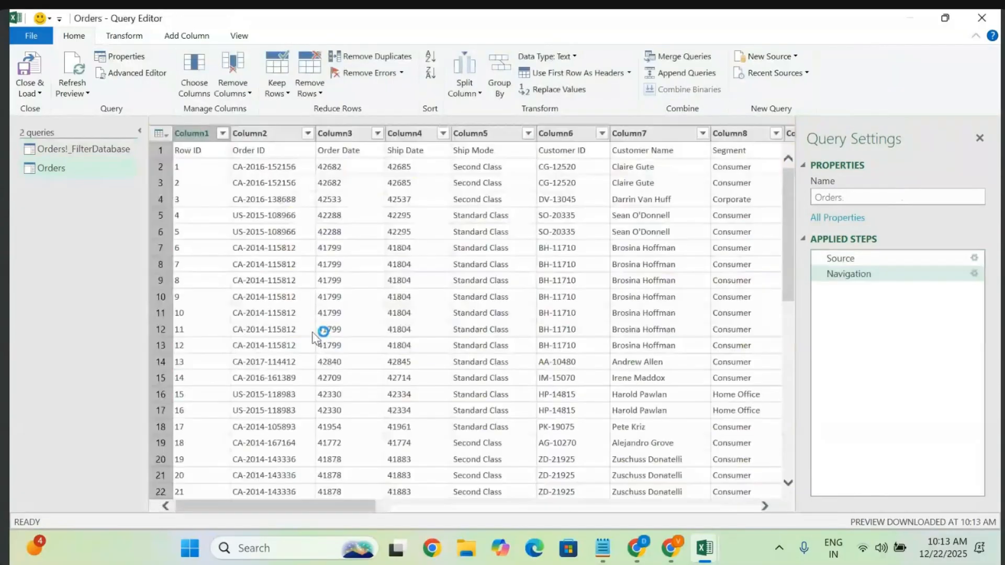
# - Look across all the Orders query's columns and promote the first row to column headers
pyautogui.hscroll(15, 367, 336)
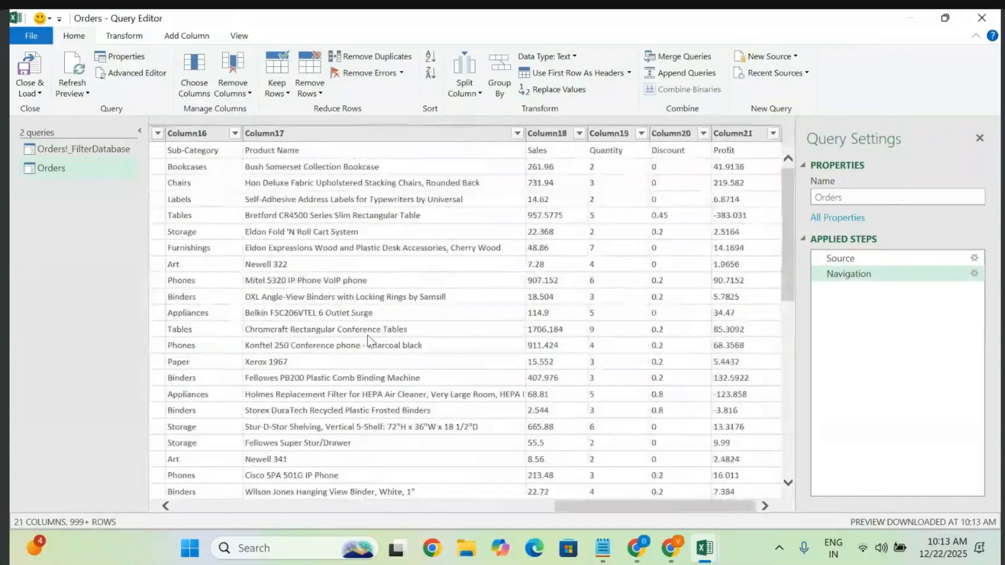
pyautogui.hscroll(-15, 367, 335)
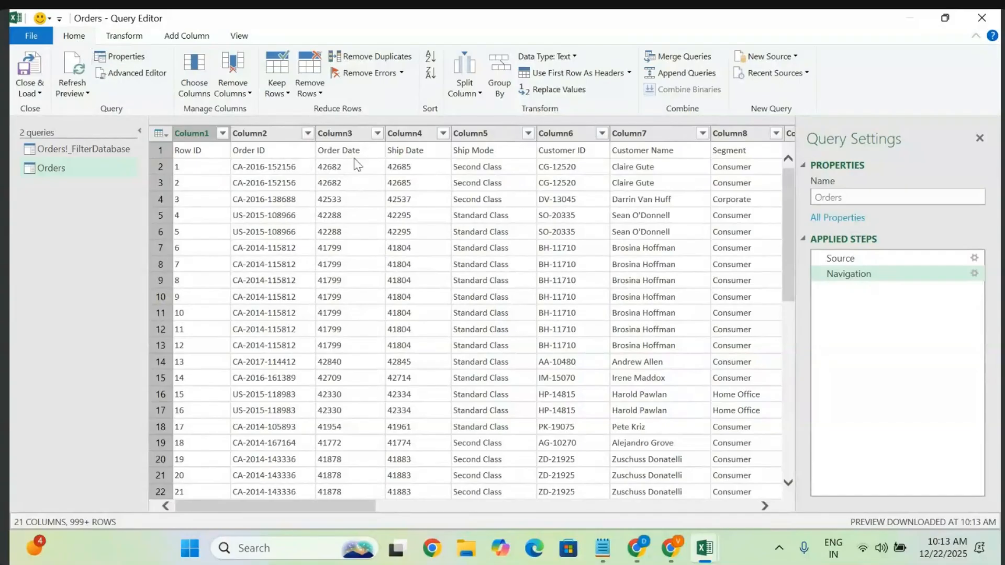
pyautogui.click(592, 72)
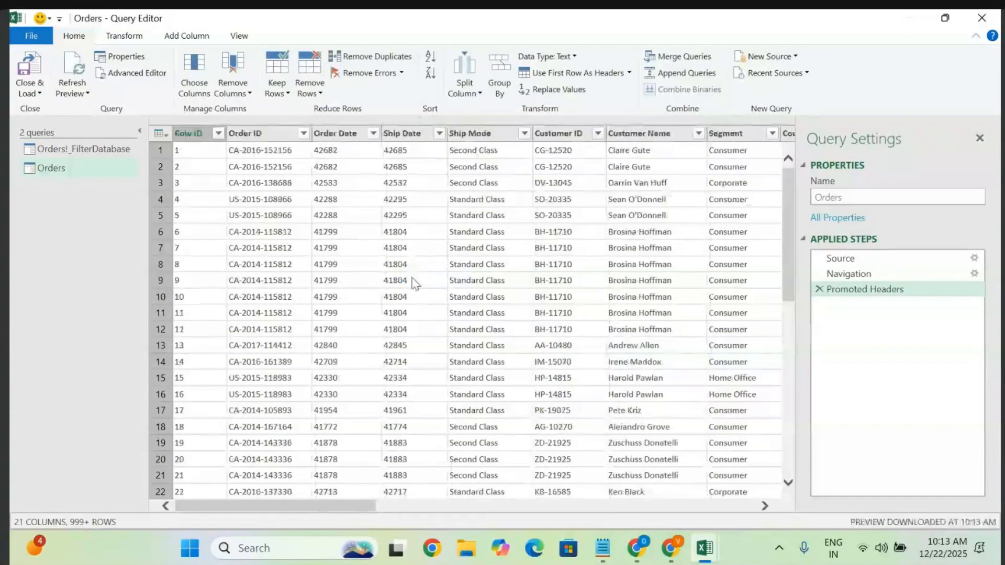
pyautogui.click(134, 36)
pyautogui.click(184, 38)
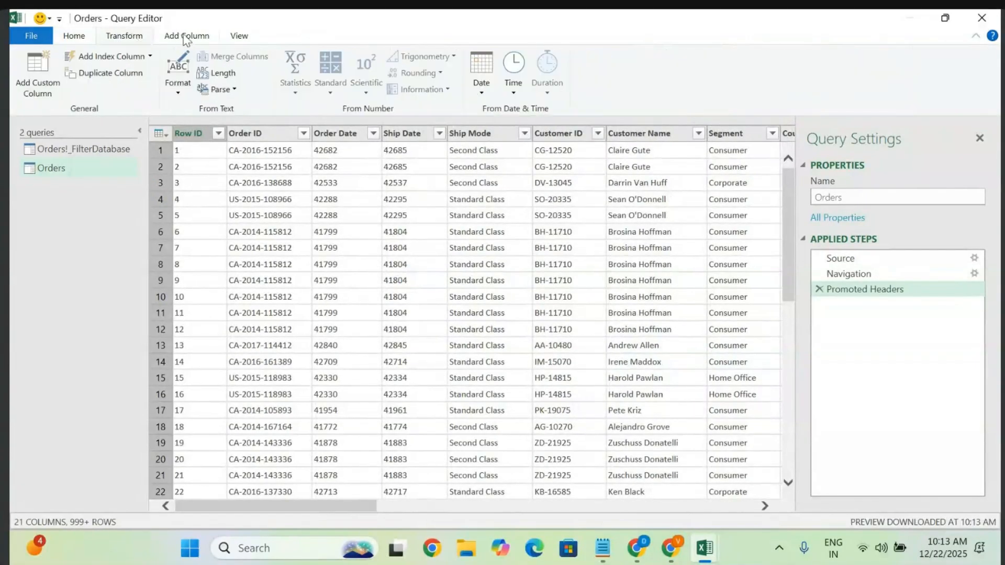
pyautogui.click(240, 35)
pyautogui.click(199, 38)
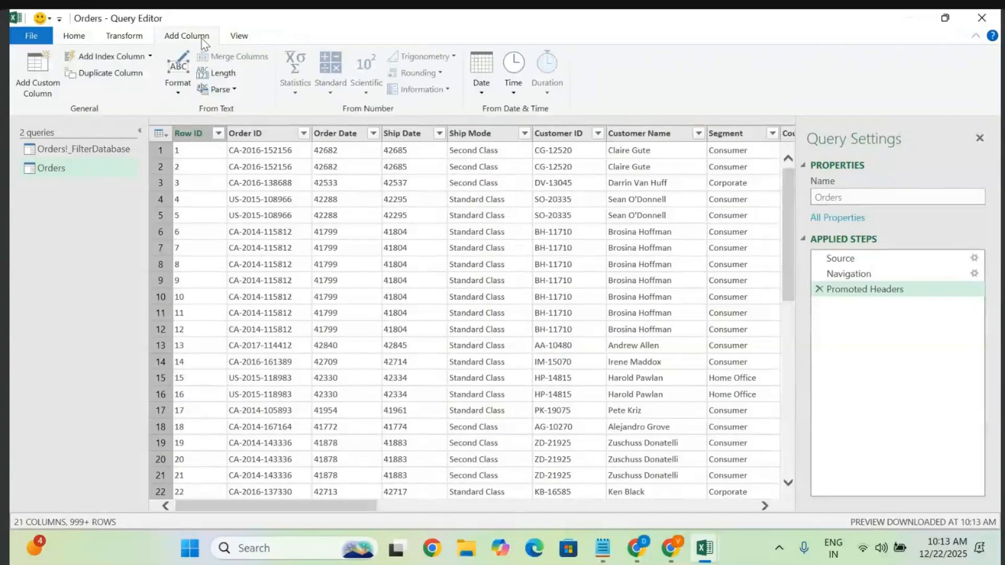
pyautogui.click(124, 36)
pyautogui.click(46, 36)
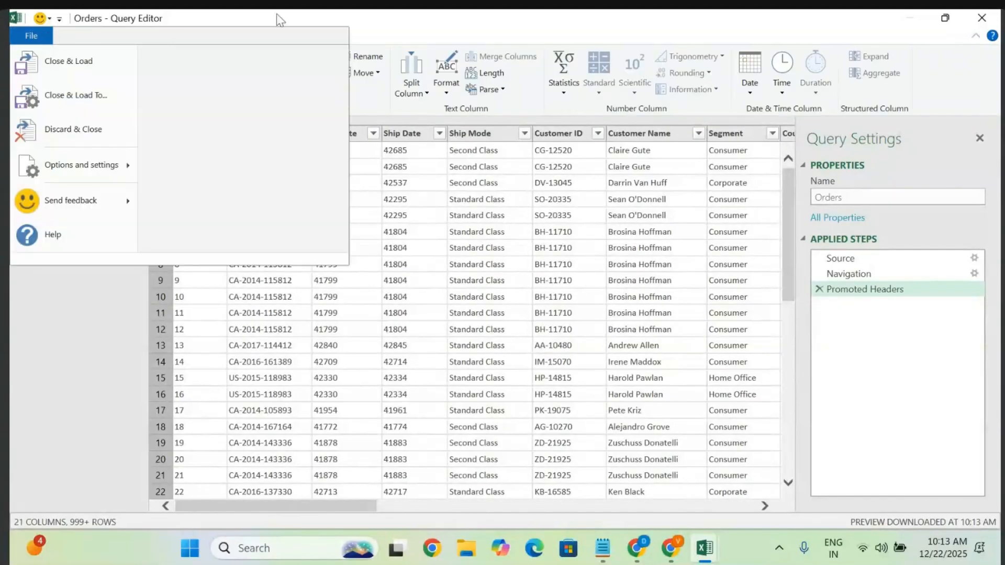
pyautogui.click(375, 11)
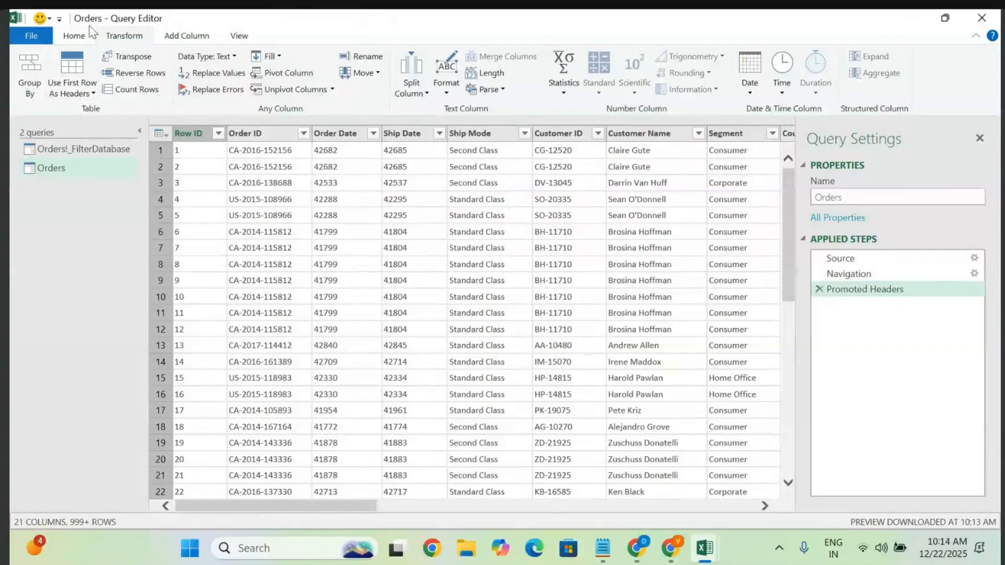
# - Close the Query Editor and load the query results into the workbook
pyautogui.click(77, 35)
pyautogui.click(32, 90)
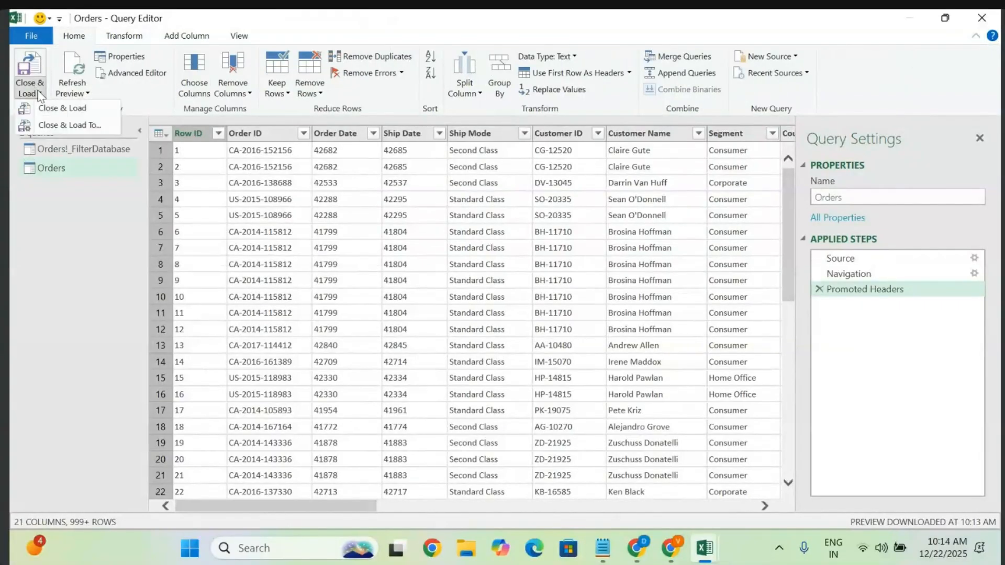
pyautogui.click(63, 108)
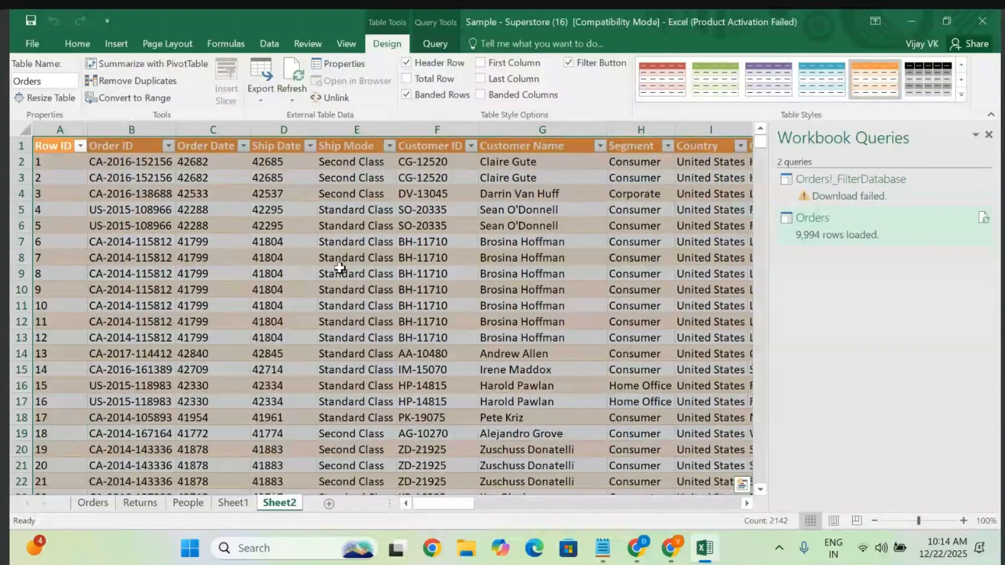
# - Browse the rows of the loaded Orders table, select a Customer ID cell, and bring up the data tools
pyautogui.scroll(-20, 369, 378)
pyautogui.scroll(-20, 369, 378)
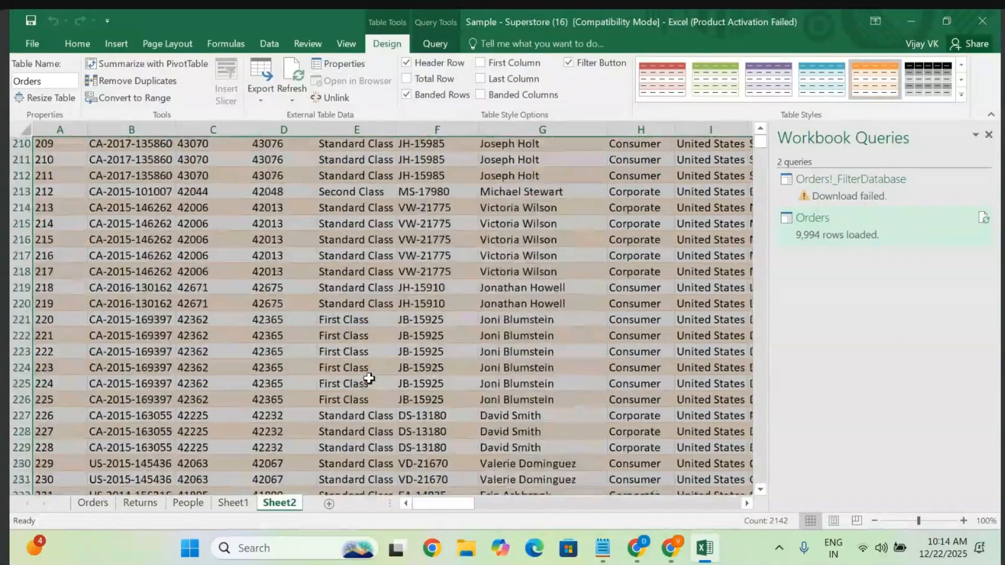
pyautogui.scroll(20, 369, 378)
pyautogui.scroll(4, 369, 378)
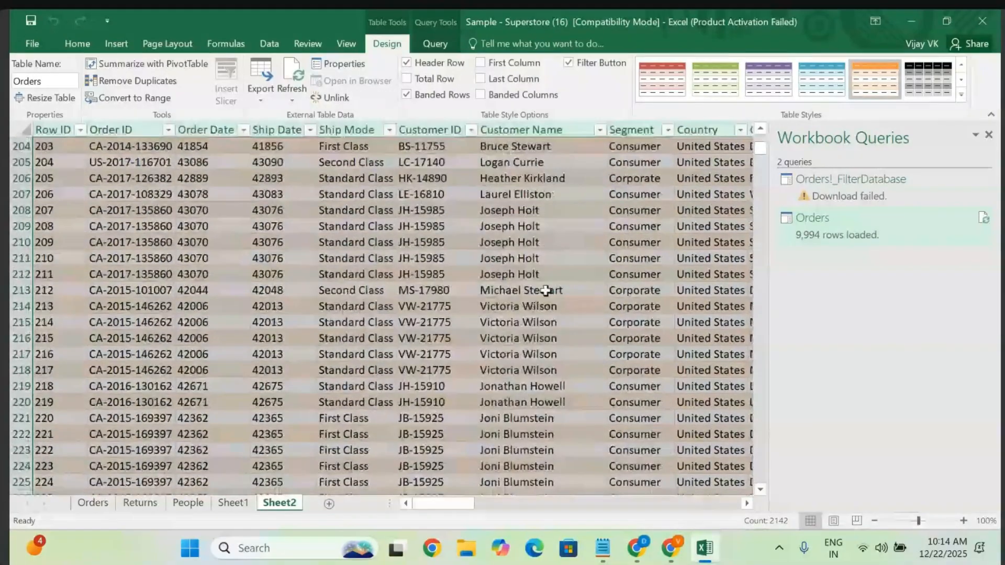
pyautogui.click(443, 338)
pyautogui.click(309, 47)
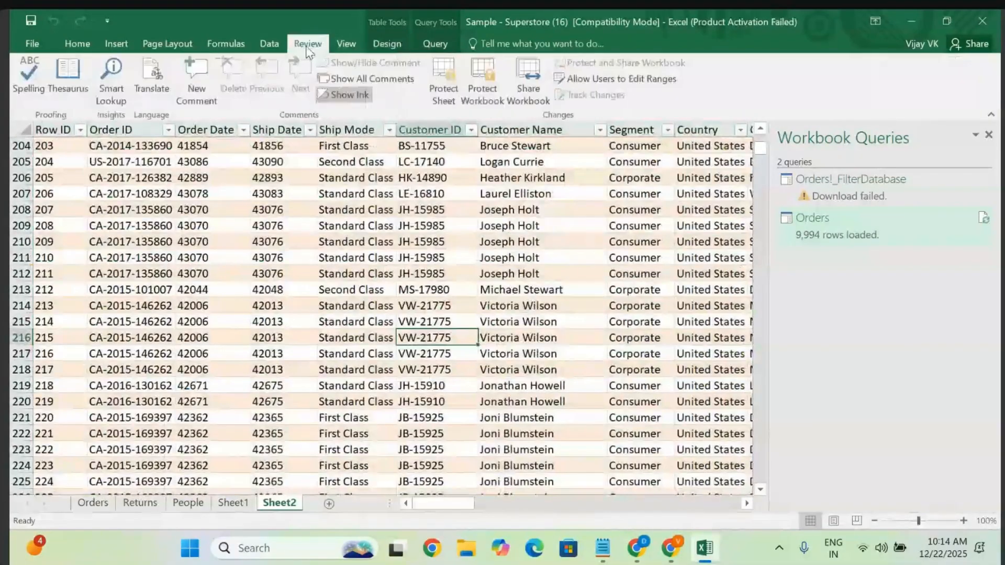
pyautogui.click(276, 45)
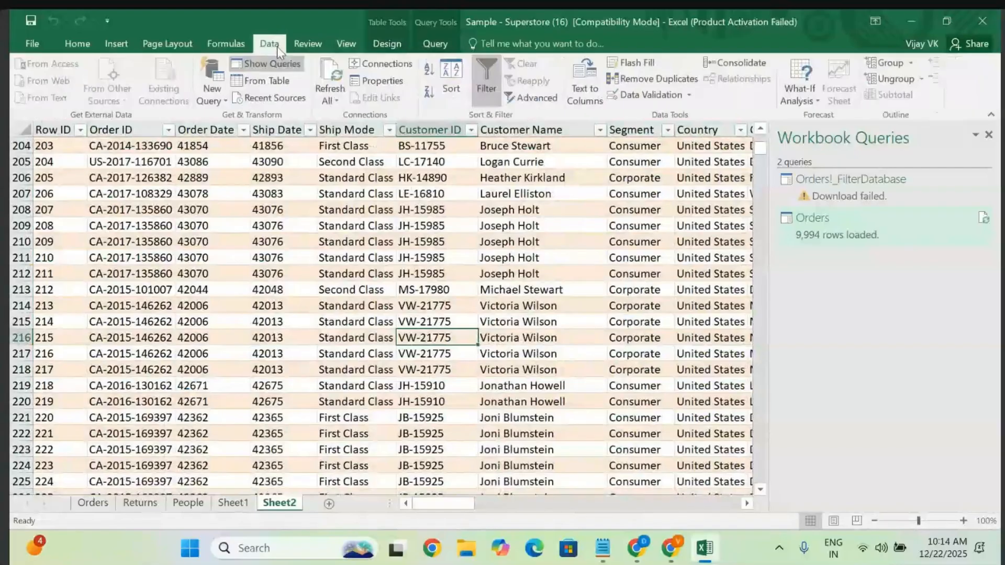
# - Create a new query from the loaded Orders table and look across its columns in the Query Editor
pyautogui.click(261, 81)
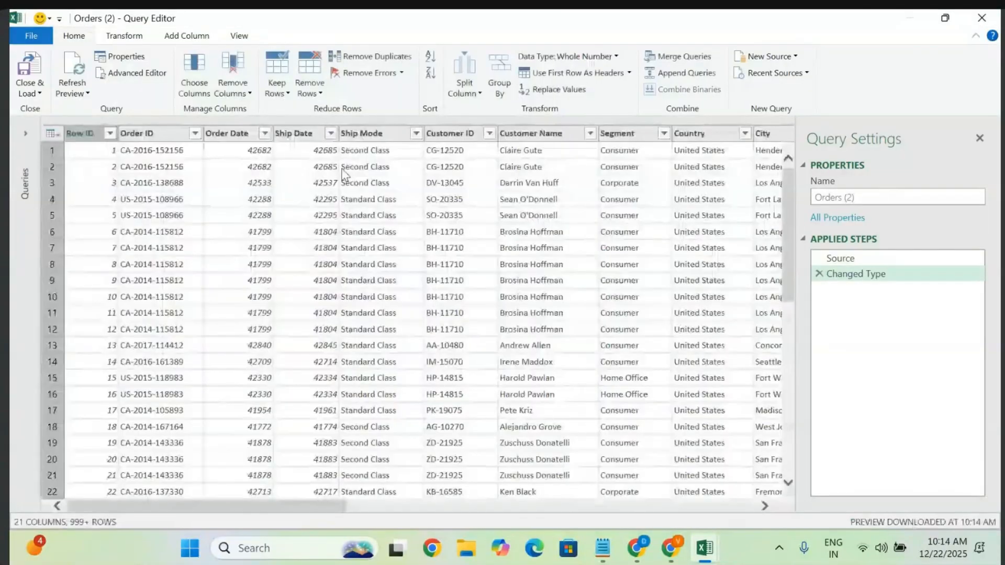
pyautogui.click(331, 133)
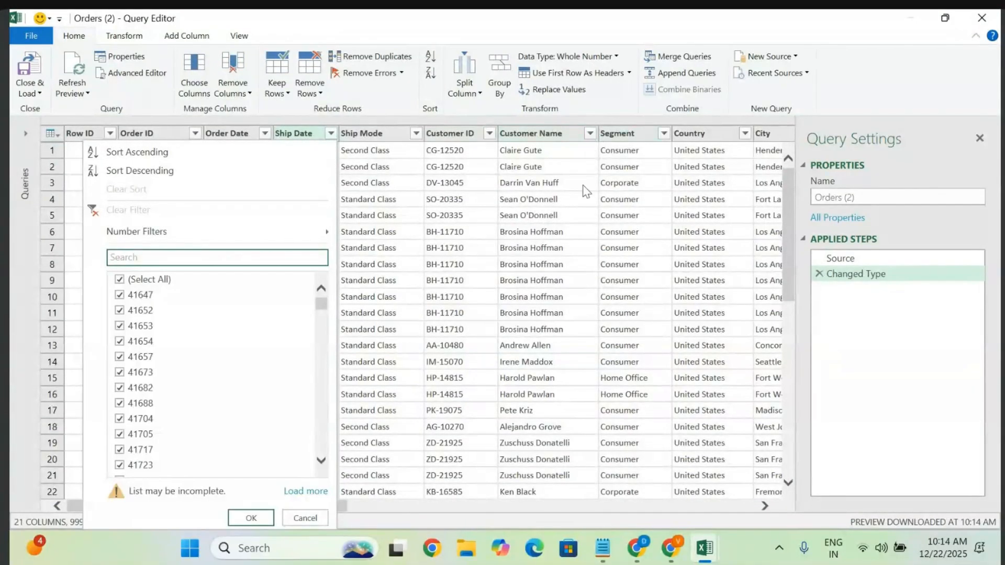
pyautogui.hscroll(15, 585, 191)
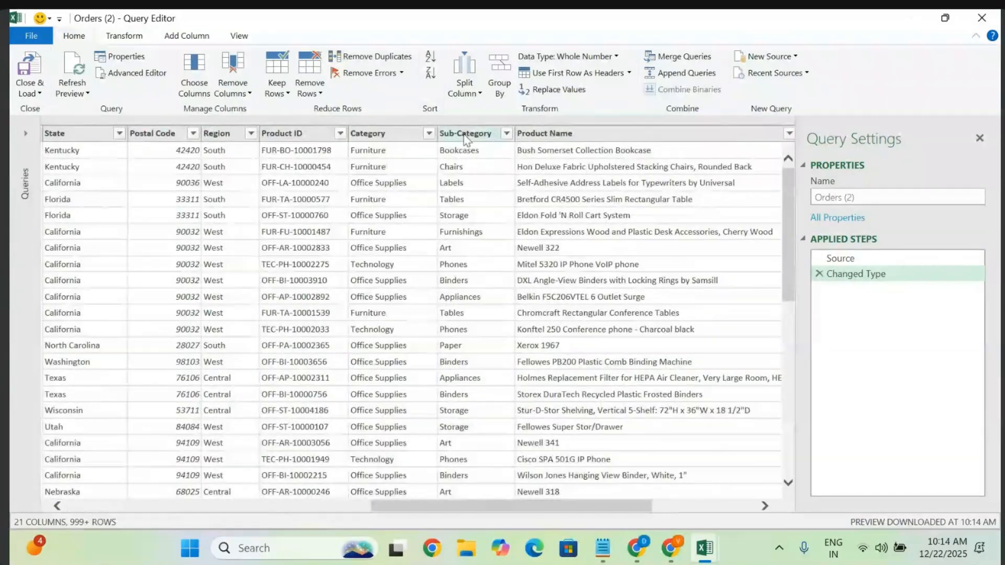
pyautogui.hscroll(-8, 176, 172)
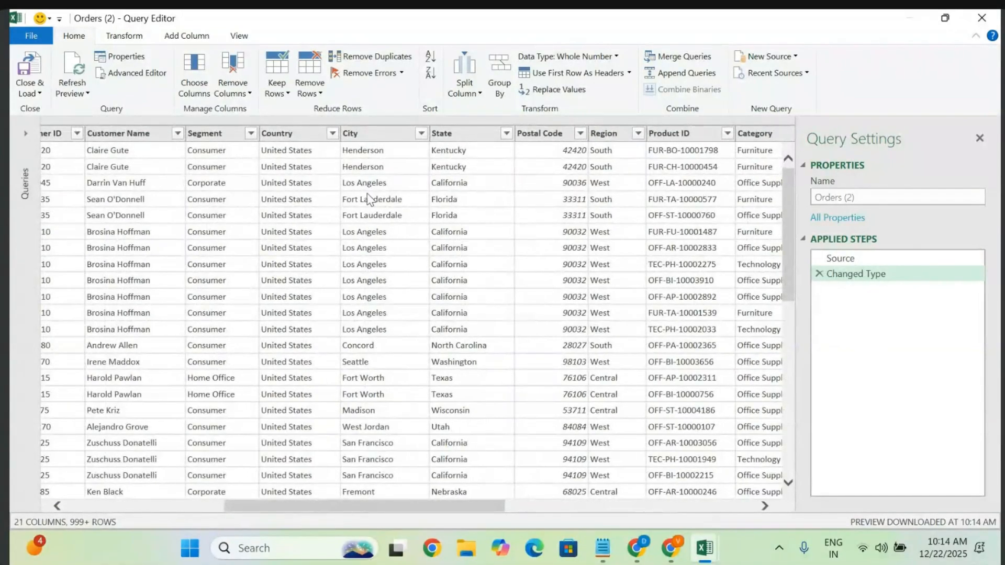
# - Filter the query's State column to California only and load the filtered rows into the workbook
pyautogui.click(511, 135)
pyautogui.click(512, 135)
pyautogui.click(512, 135)
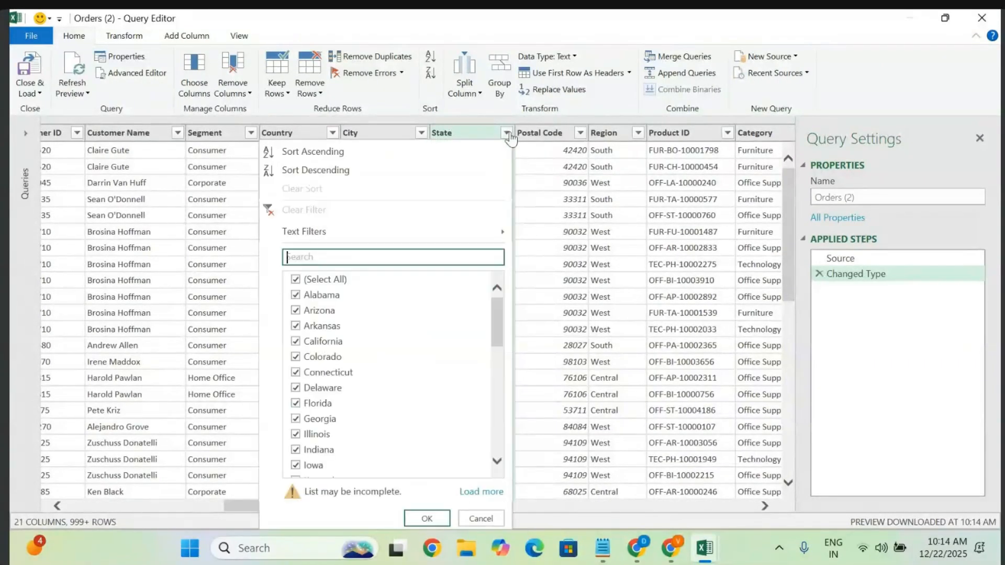
pyautogui.click(294, 280)
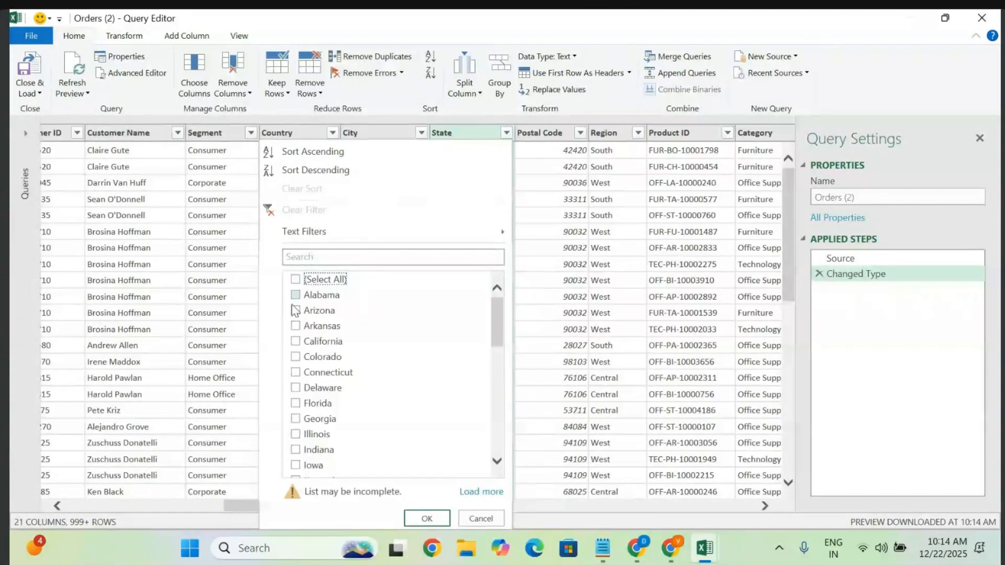
pyautogui.click(296, 342)
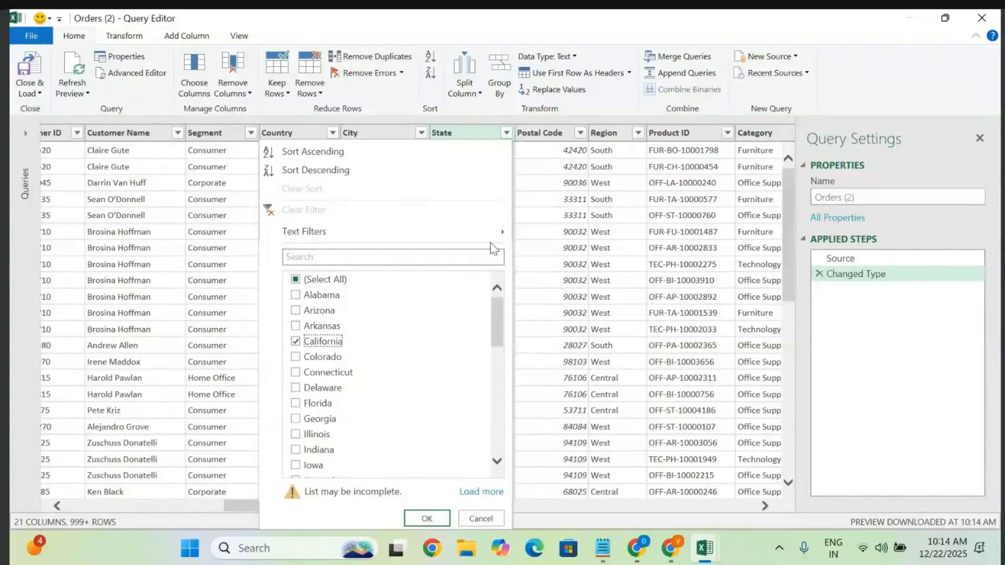
pyautogui.moveTo(501, 234)
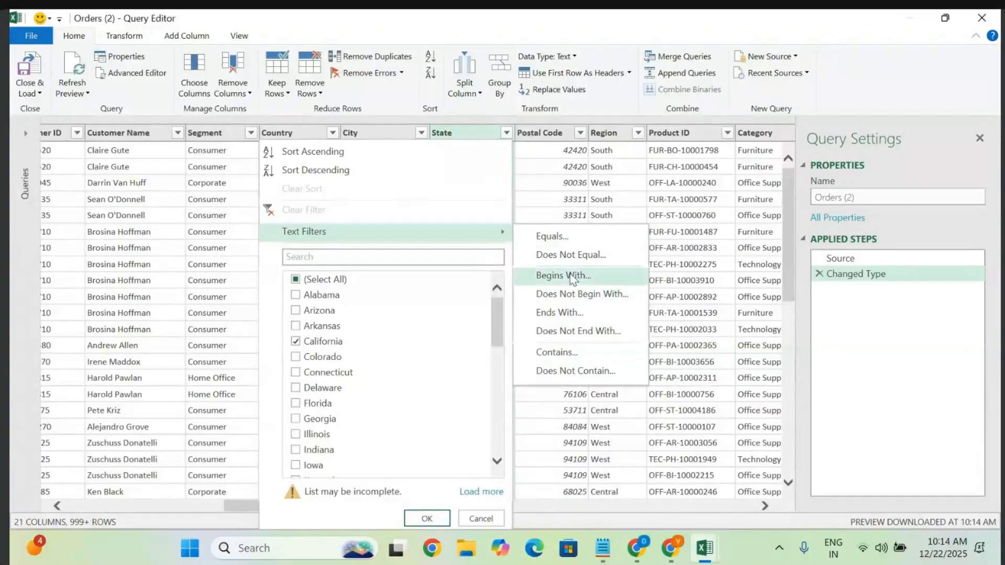
pyautogui.click(422, 518)
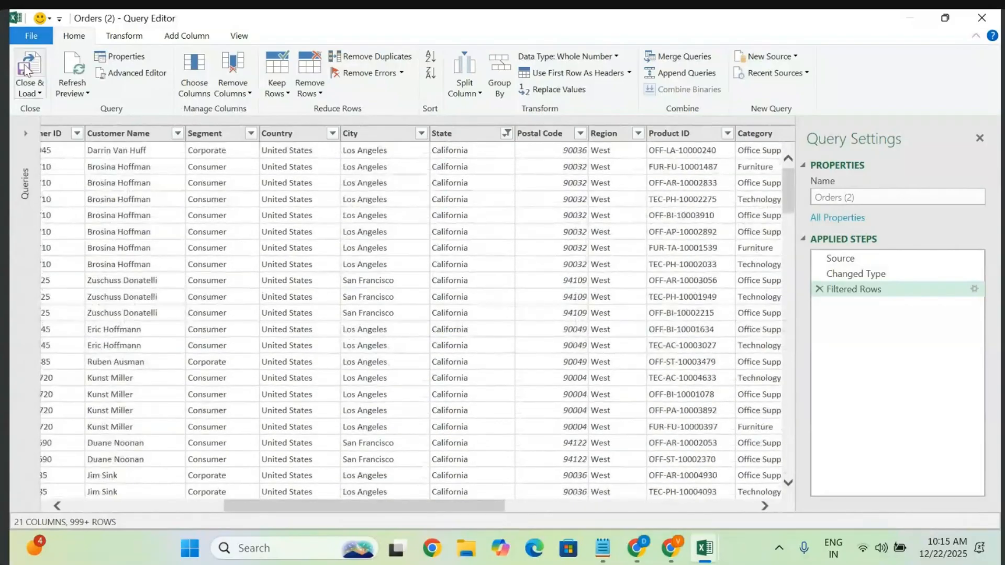
pyautogui.click(32, 93)
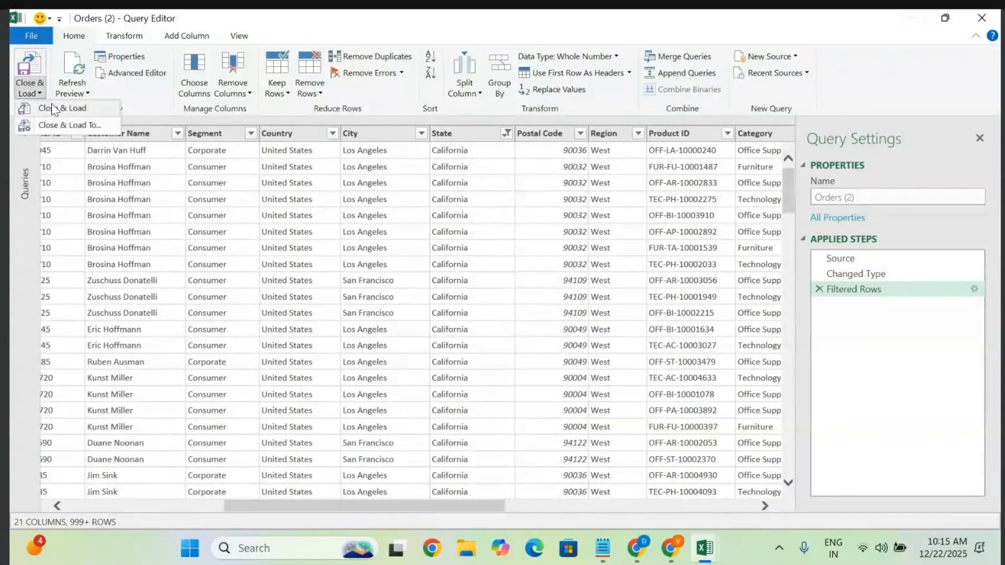
pyautogui.click(52, 108)
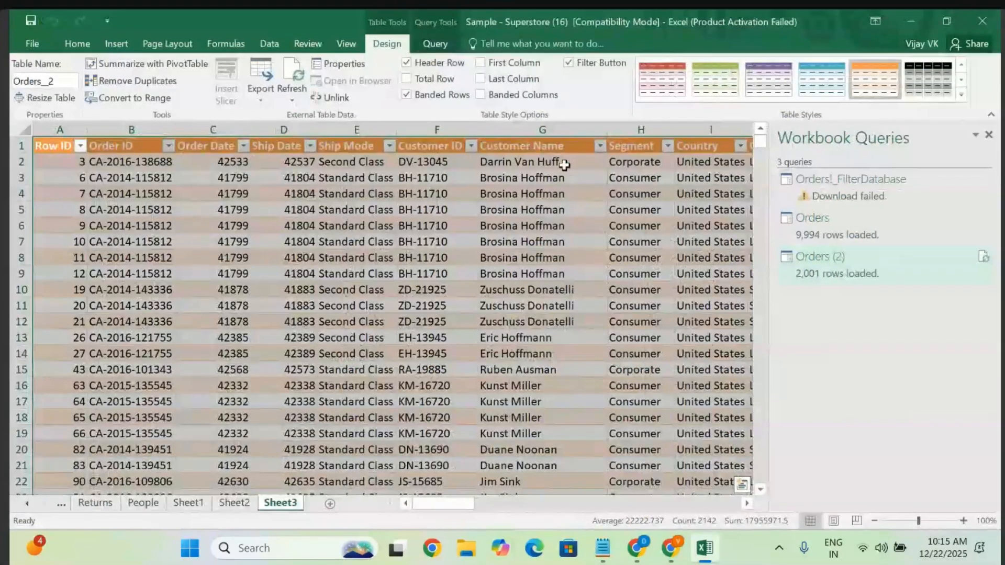
# - Filter the loaded California table's Segment column to show only Corporate rows
pyautogui.click(600, 146)
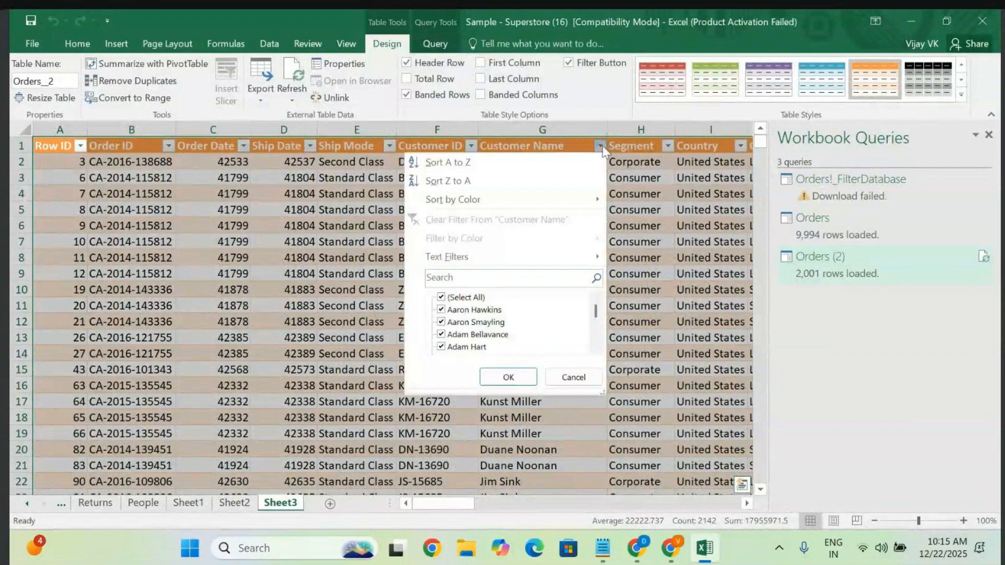
pyautogui.click(669, 146)
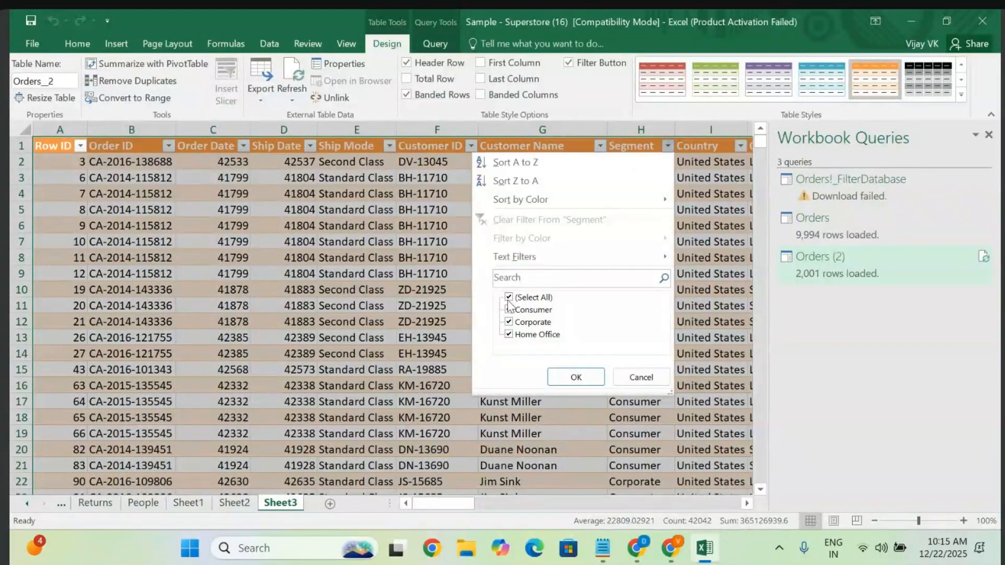
pyautogui.click(509, 298)
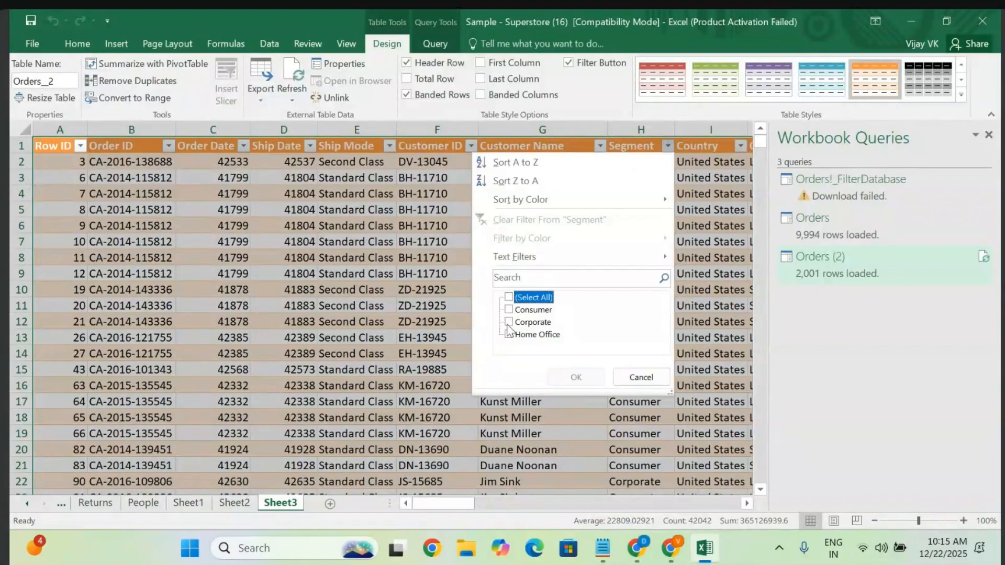
pyautogui.click(508, 323)
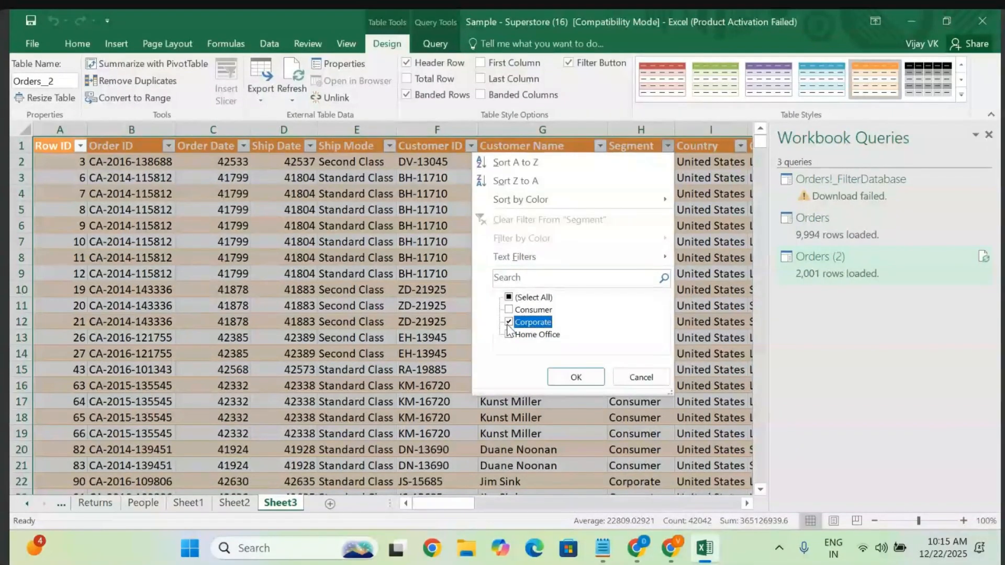
pyautogui.click(576, 377)
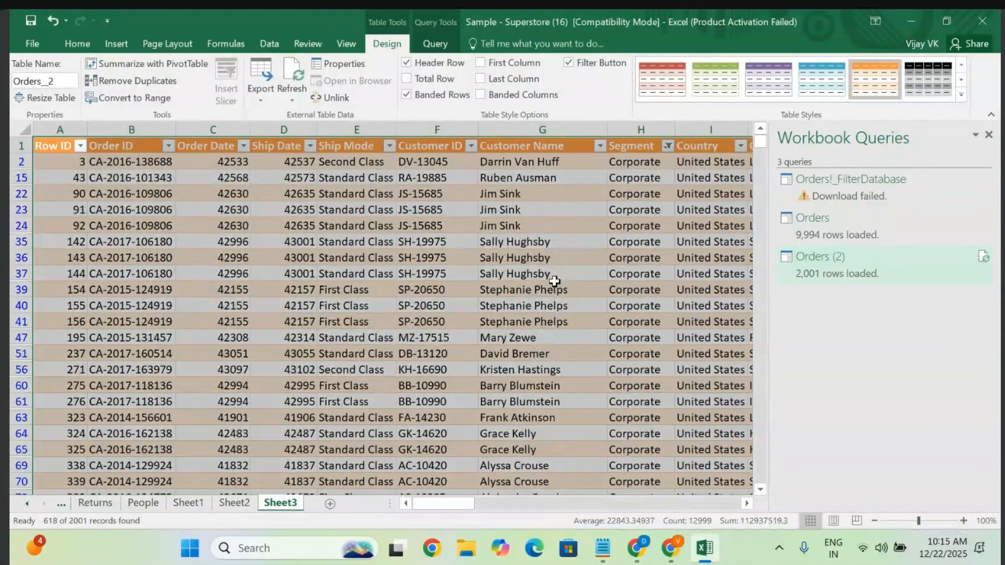
# - Switch to the Notepad notes and review the Dropdown Filter and Slicers lines under question 5
pyautogui.click(599, 560)
pyautogui.click(220, 352)
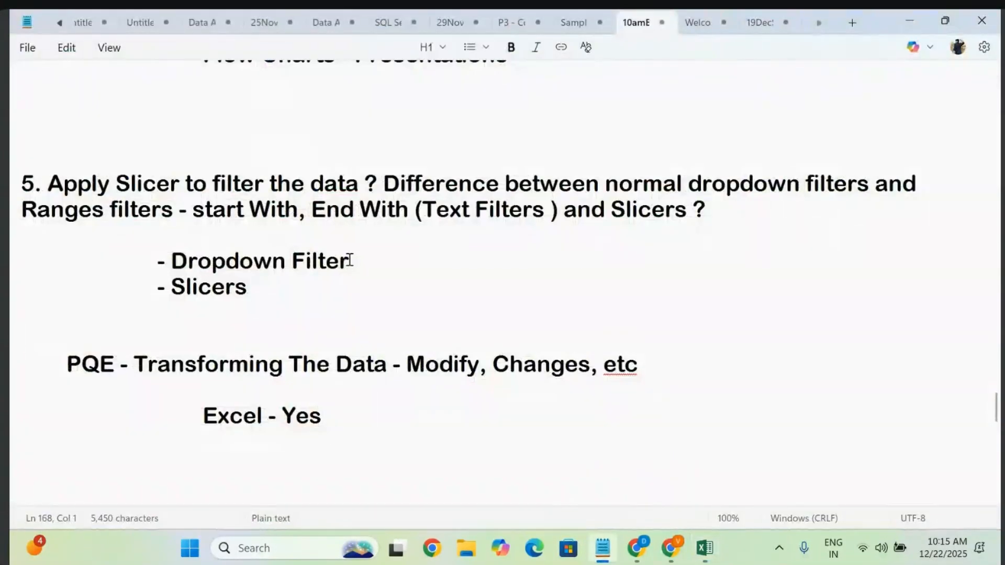
pyautogui.moveTo(348, 260); pyautogui.dragTo(129, 257)
pyautogui.moveTo(272, 286); pyautogui.dragTo(155, 285)
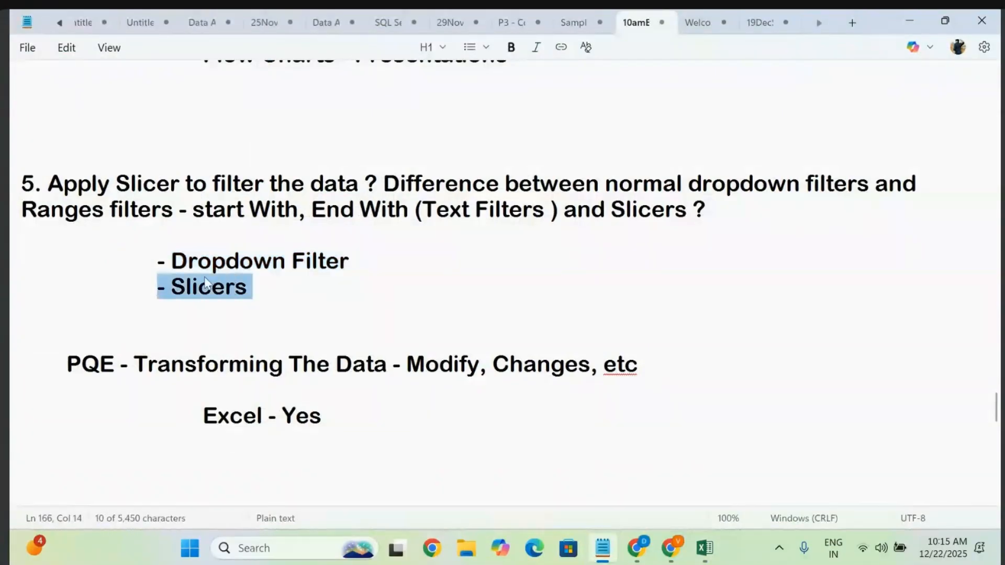
pyautogui.click(284, 290)
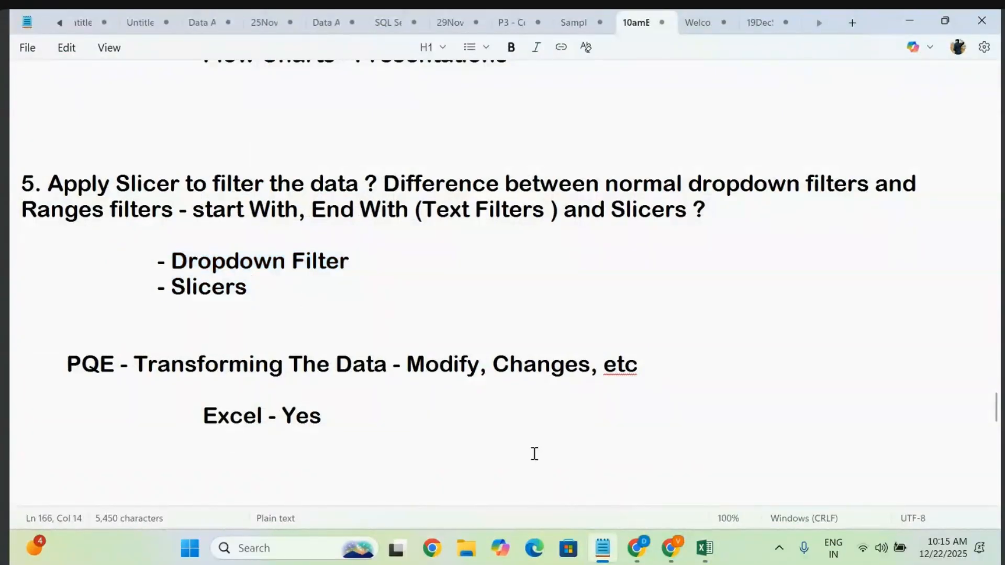
# - Switch back to the Superstore workbook in Excel and go to the original Orders sheet
pyautogui.click(705, 549)
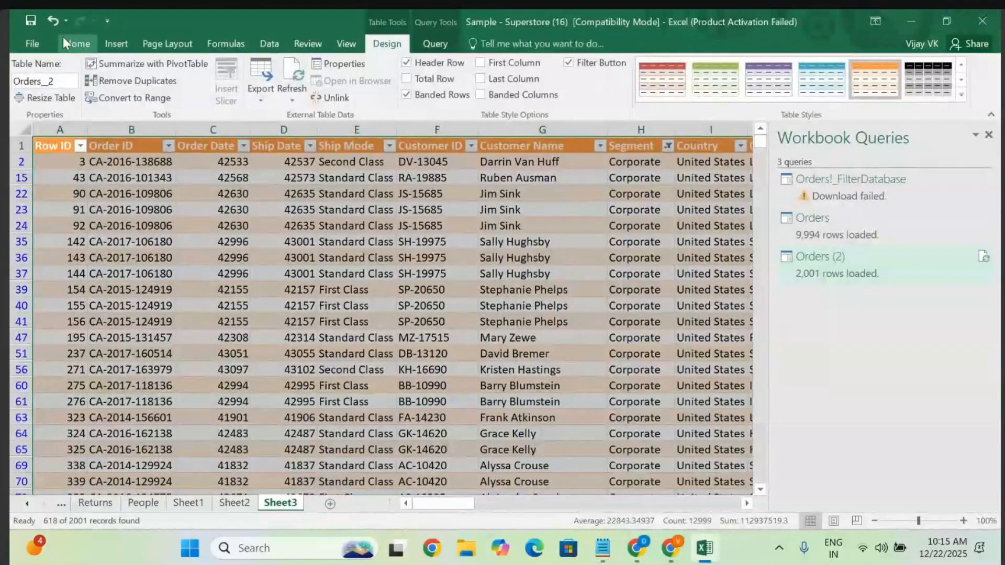
pyautogui.click(96, 39)
pyautogui.click(113, 43)
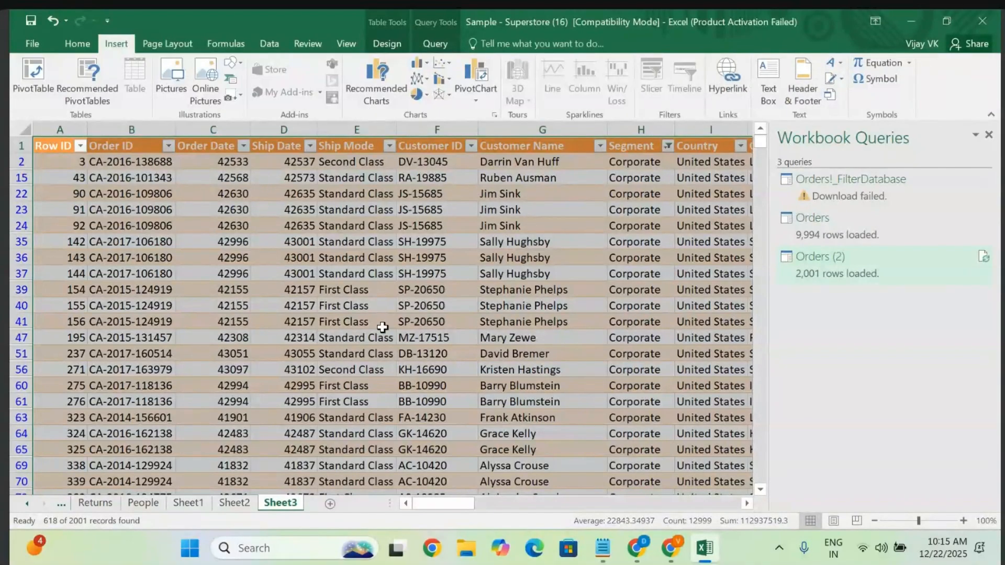
pyautogui.moveTo(693, 554)
pyautogui.scroll(1, 91, 503)
pyautogui.click(93, 504)
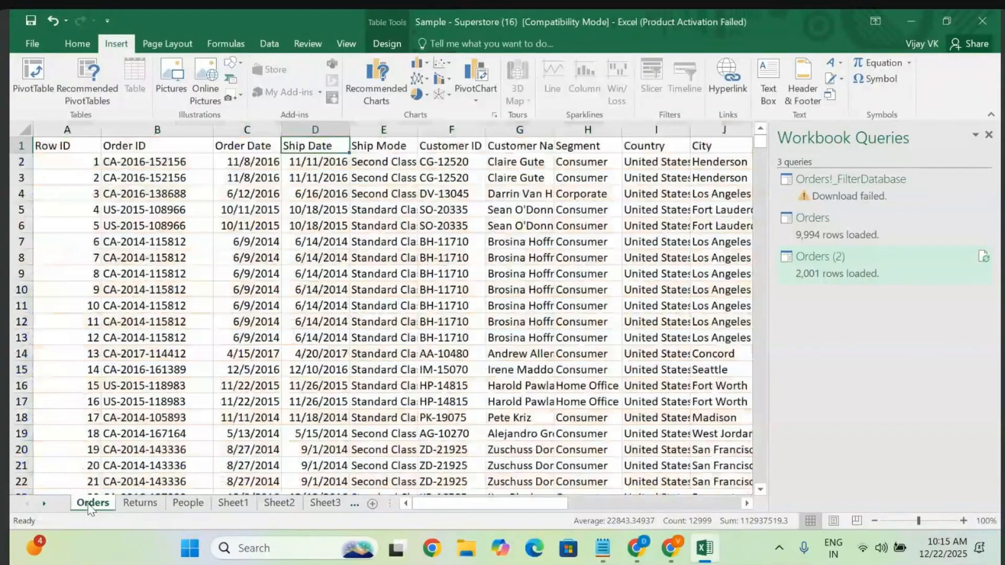
# - Copy the first 21 rows of the Orders sheet from Row ID through Sub-Category, range A1:P21
pyautogui.click(53, 146)
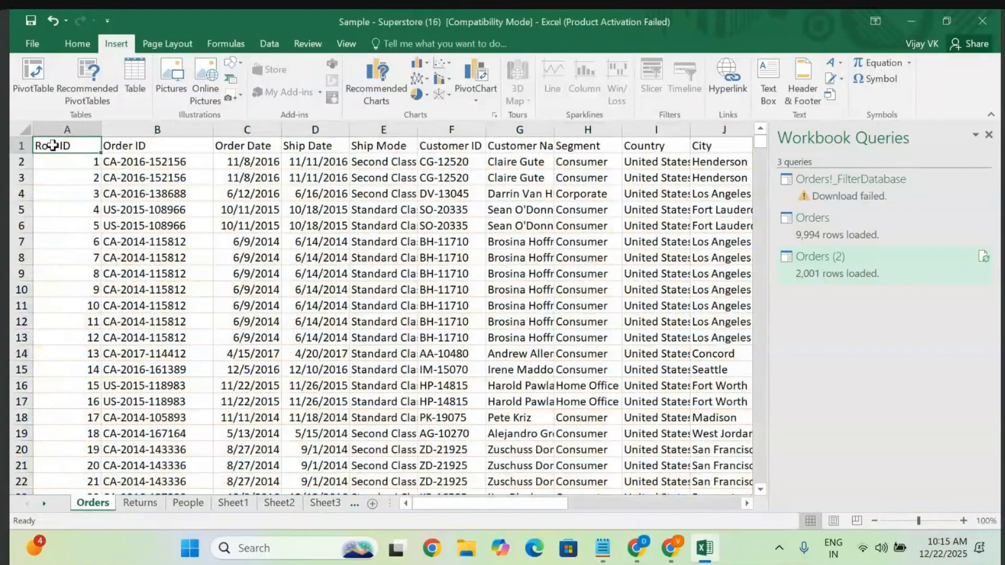
pyautogui.hotkey('shift', 'Right')
pyautogui.hotkey('shift', 'Right')
pyautogui.hotkey('shift', 'Right')
pyautogui.hotkey('shift', 'Right')
pyautogui.hotkey('shift', 'Right')
pyautogui.hotkey('shift', 'Right')
pyautogui.hotkey('shift', 'Right')
pyautogui.hotkey('shift', 'Right')
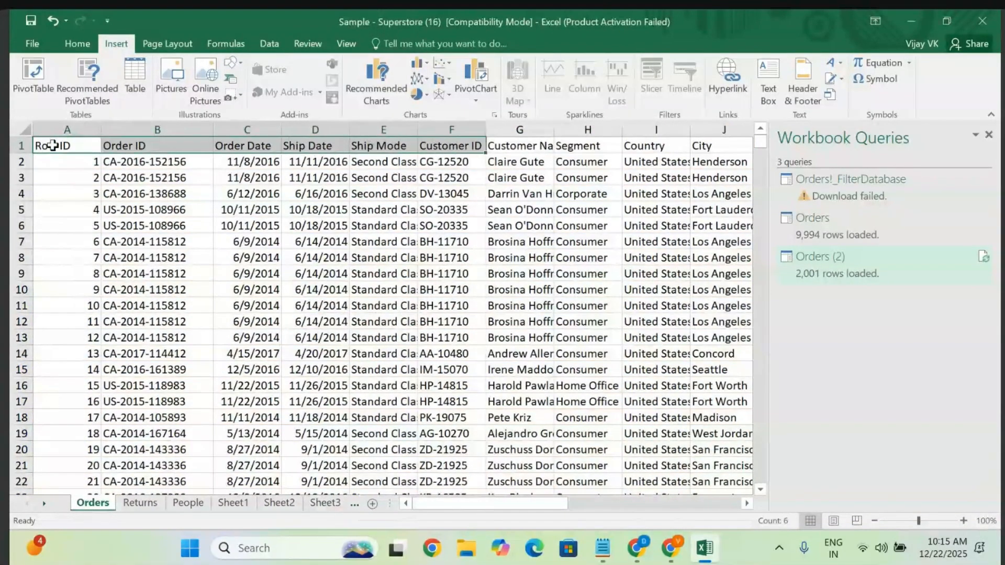
pyautogui.hotkey('shift', 'Right')
pyautogui.hotkey('shift', 'Down')
pyautogui.hotkey('shift', 'Down')
pyautogui.hotkey('shift', 'Down')
pyautogui.hotkey('shift', 'Down')
pyautogui.hotkey('shift', 'Down')
pyautogui.hotkey('shift', 'Down')
pyautogui.hotkey('shift', 'Down')
pyautogui.hotkey('shift', 'Down')
pyautogui.hotkey('shift', 'Down')
pyautogui.hotkey('shift', 'Down')
pyautogui.hotkey('shift', 'Down')
pyautogui.hotkey('shift', 'Down')
pyautogui.hotkey('shift', 'Down')
pyautogui.hotkey('shift', 'Down')
pyautogui.hotkey('shift', 'Down')
pyautogui.hotkey('shift', 'Down')
pyautogui.hotkey('shift', 'Down')
pyautogui.hotkey('shift', 'Down')
pyautogui.hotkey('shift', 'Down')
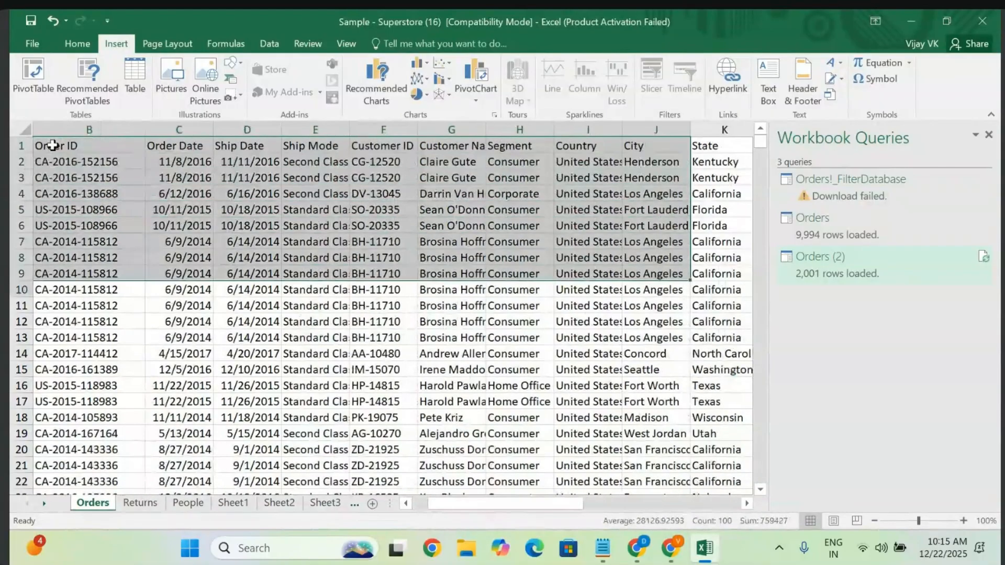
pyautogui.hotkey('shift', 'Down')
pyautogui.hotkey('shift', 'Right')
pyautogui.hotkey('shift', 'Right')
pyautogui.hotkey('shift', 'Right')
pyautogui.hotkey('shift', 'Right')
pyautogui.hotkey('shift', 'Right')
pyautogui.hotkey('shift', 'Right')
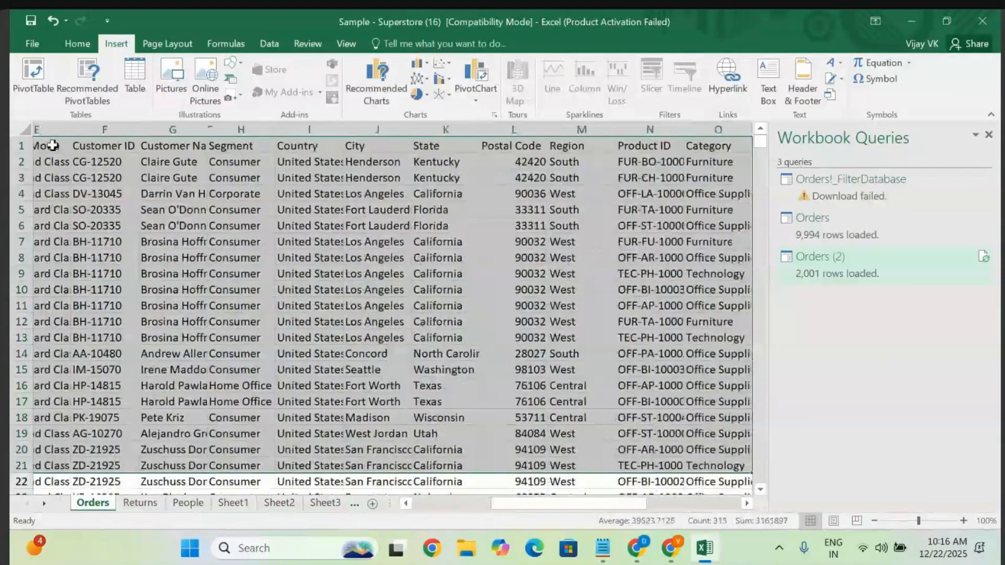
pyautogui.hotkey('ctrl', 'c')
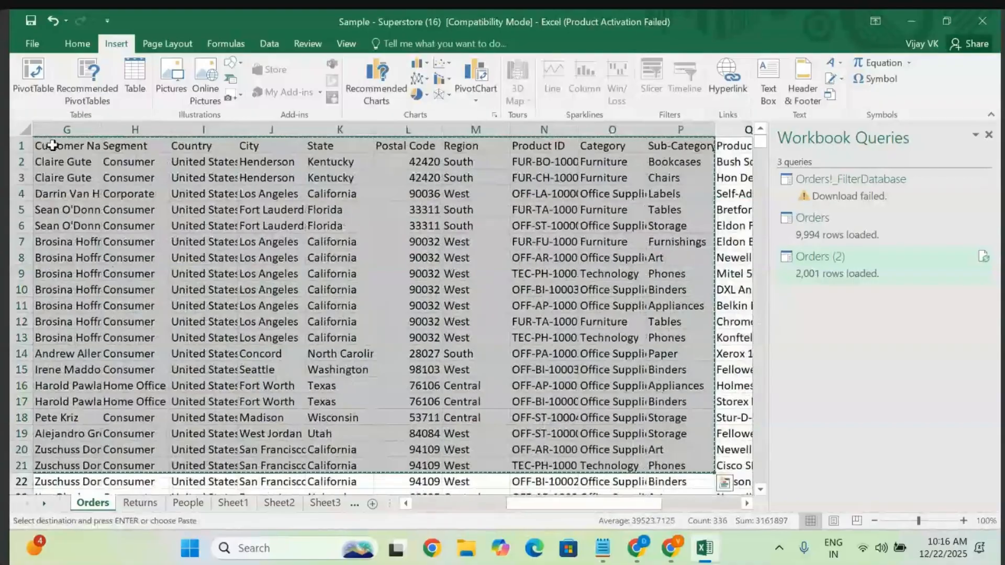
# - Create a new blank workbook
pyautogui.click(32, 44)
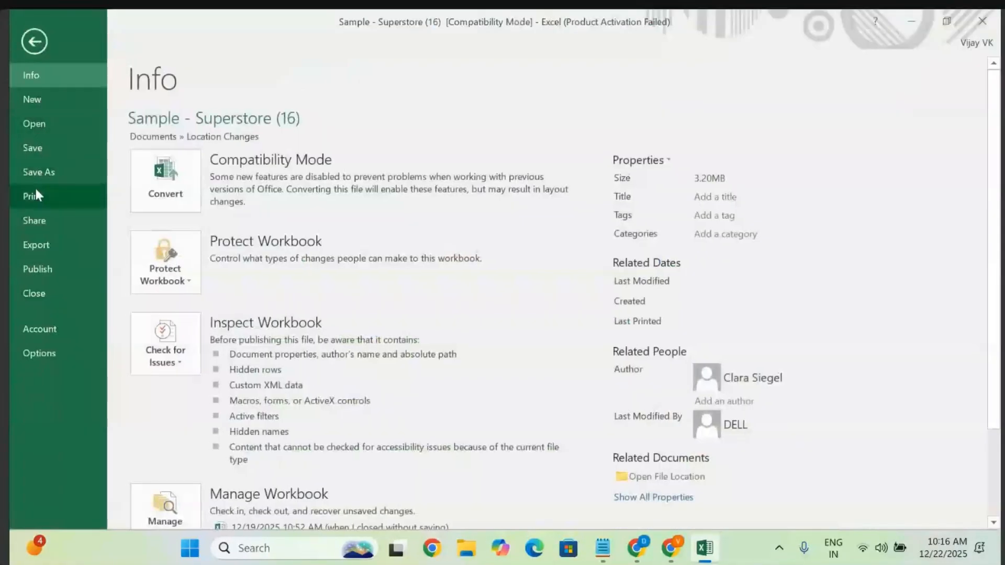
pyautogui.click(36, 125)
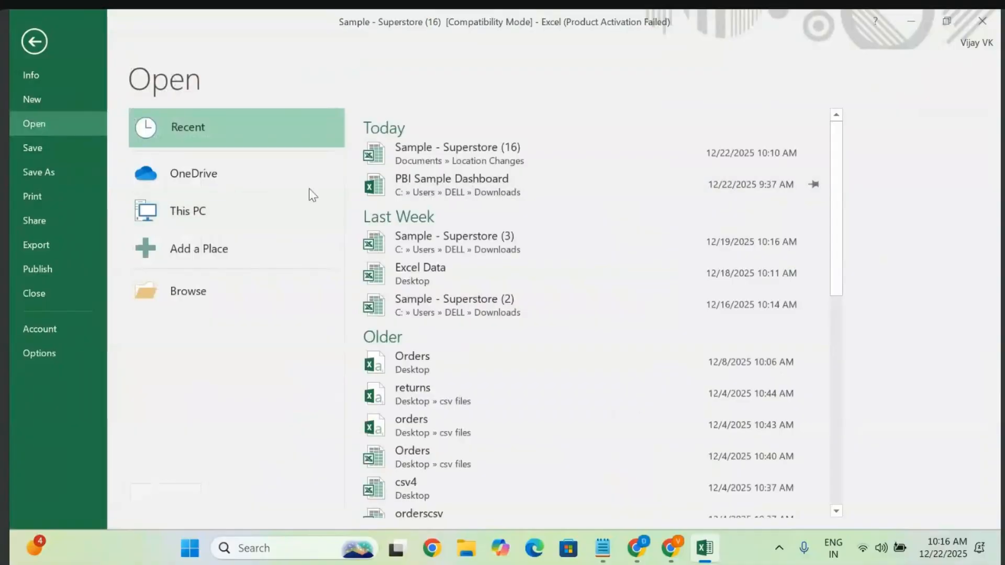
pyautogui.click(200, 210)
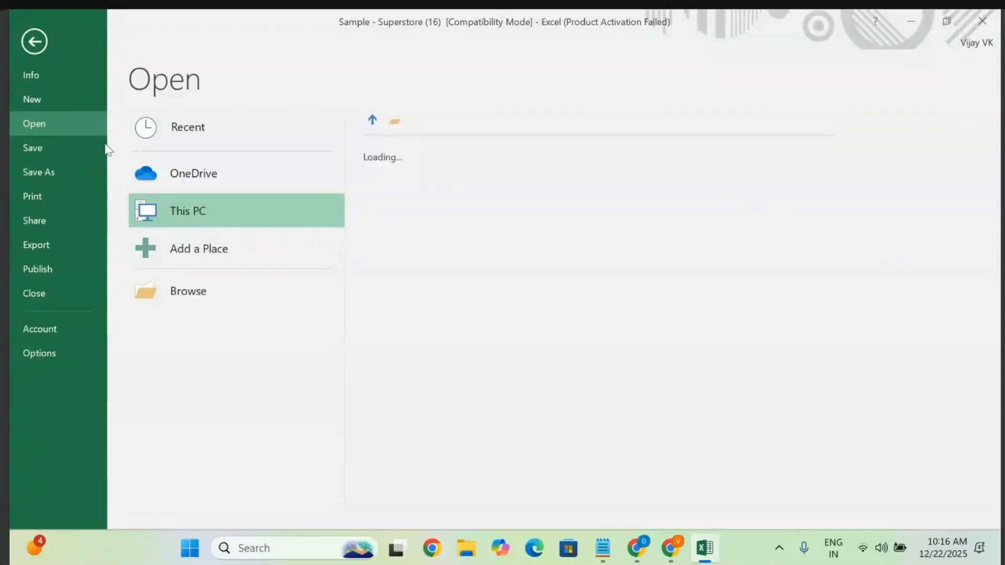
pyautogui.click(42, 105)
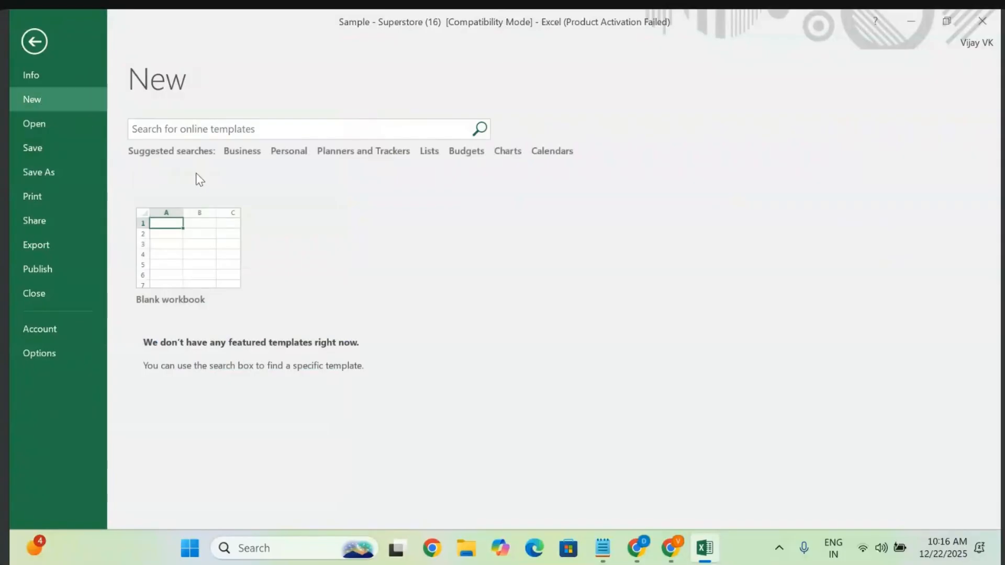
pyautogui.click(186, 254)
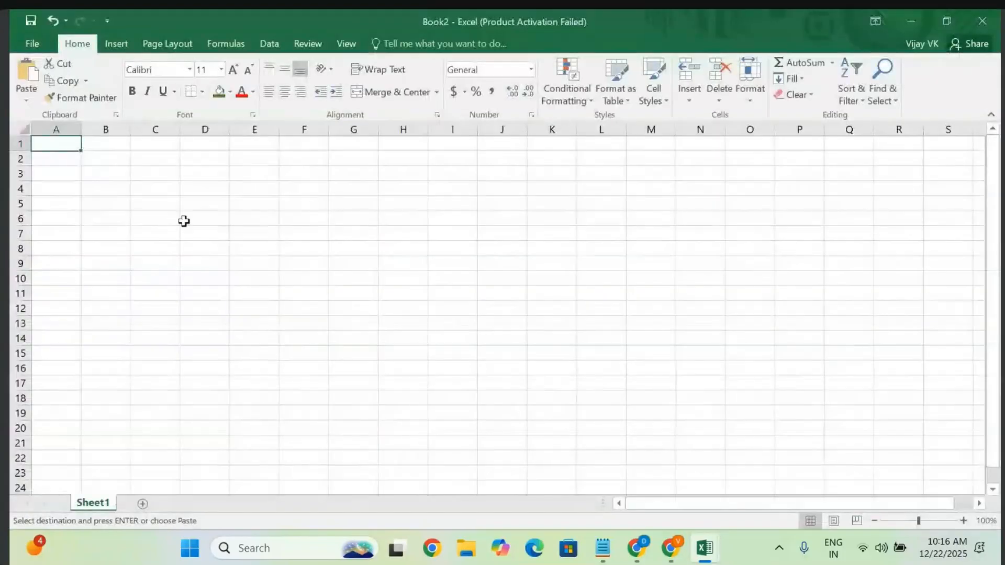
# - Paste the copied order rows at A1 of the blank sheet and autofit all column widths
pyautogui.hotkey('ctrl', 'v')
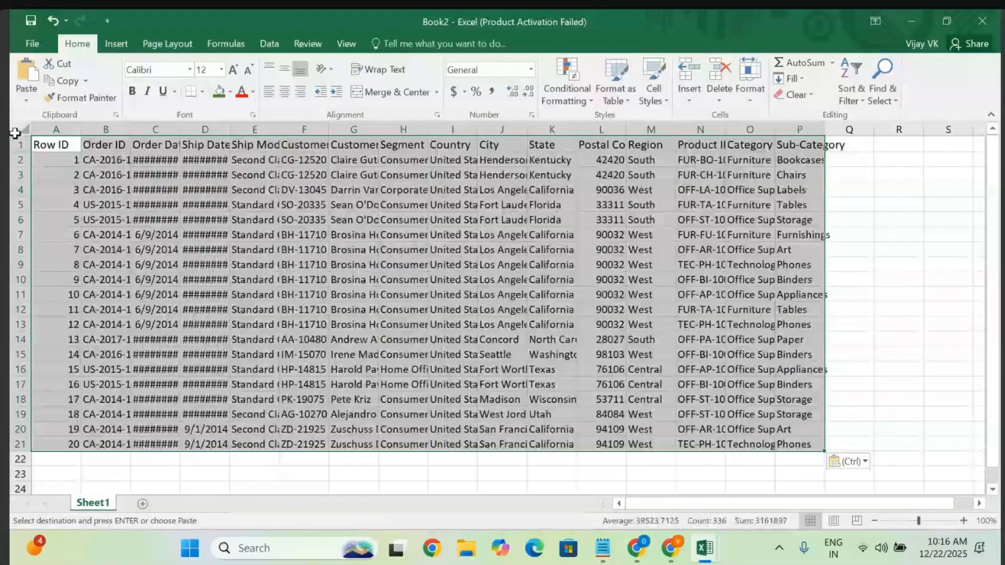
pyautogui.click(20, 130)
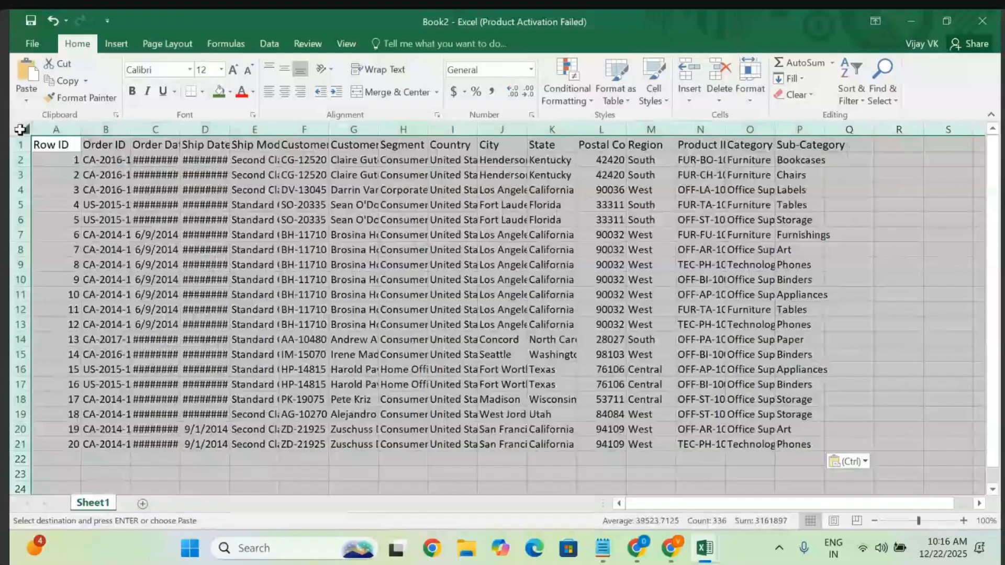
pyautogui.doubleClick(81, 130)
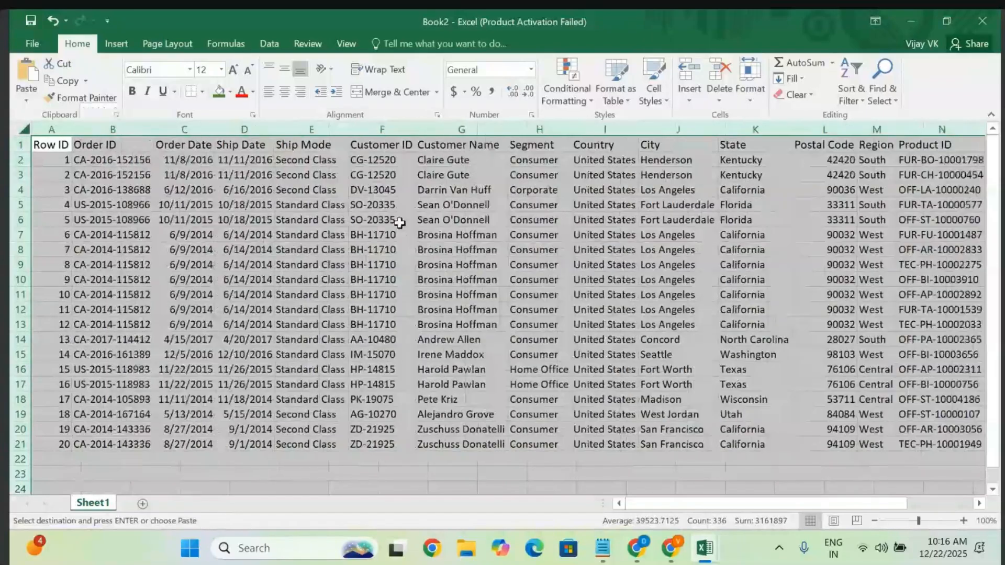
# - Try to insert a slicer for the pasted order rows, checking the available connections and Data Model tables
pyautogui.click(351, 320)
pyautogui.hotkey('ctrl', 'a')
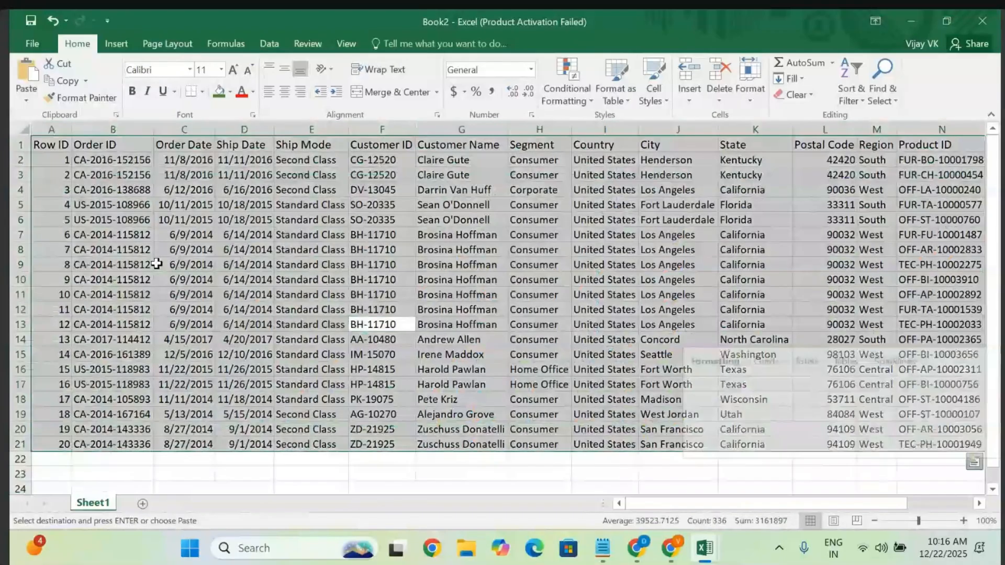
pyautogui.hotkey('ctrl', 'q')
pyautogui.click(116, 44)
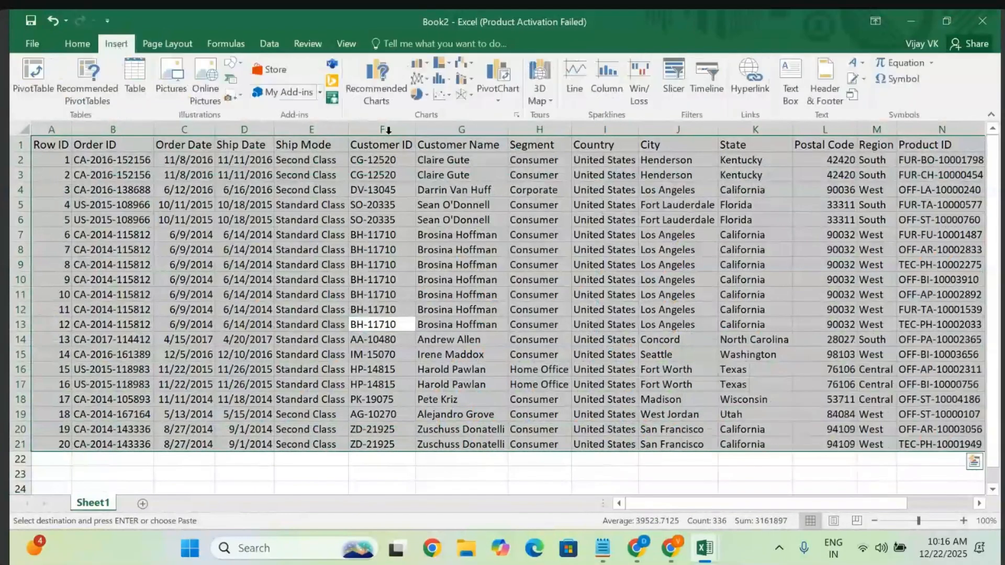
pyautogui.click(677, 87)
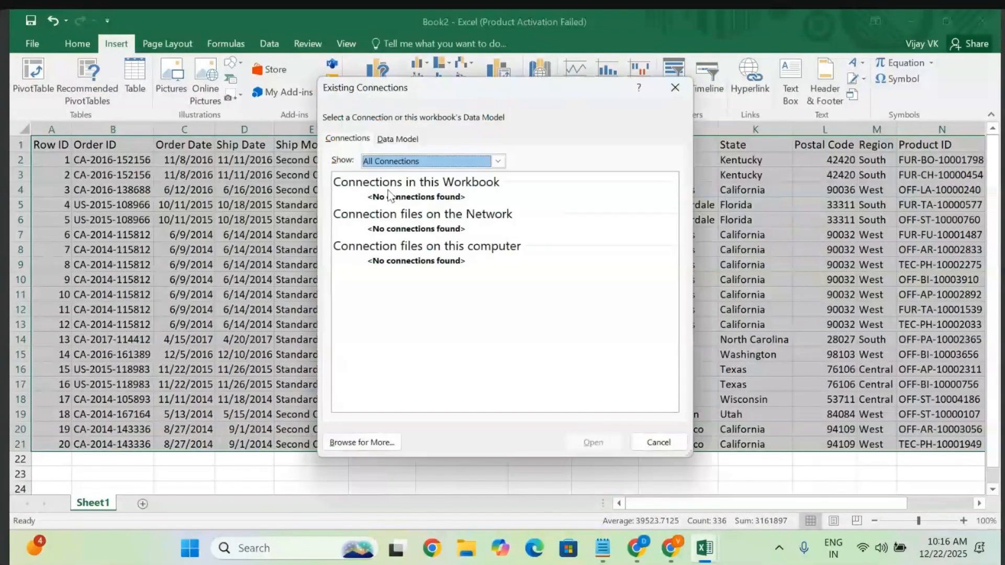
pyautogui.click(398, 139)
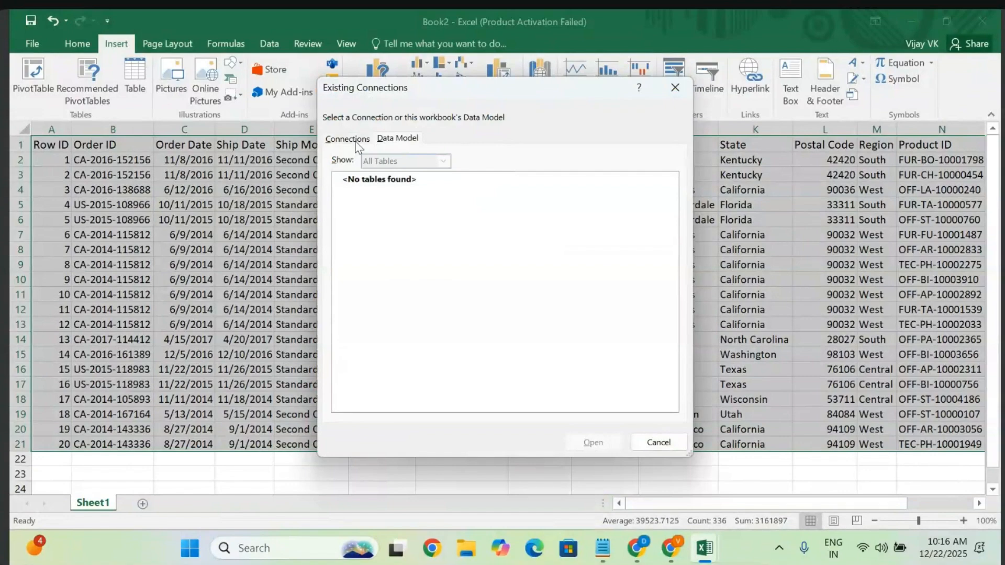
pyautogui.click(348, 138)
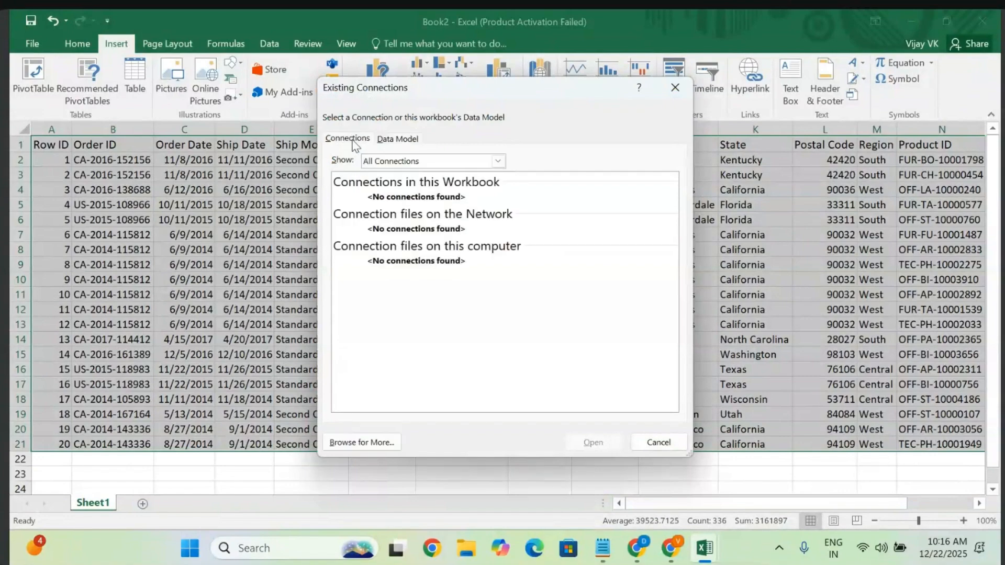
pyautogui.click(654, 444)
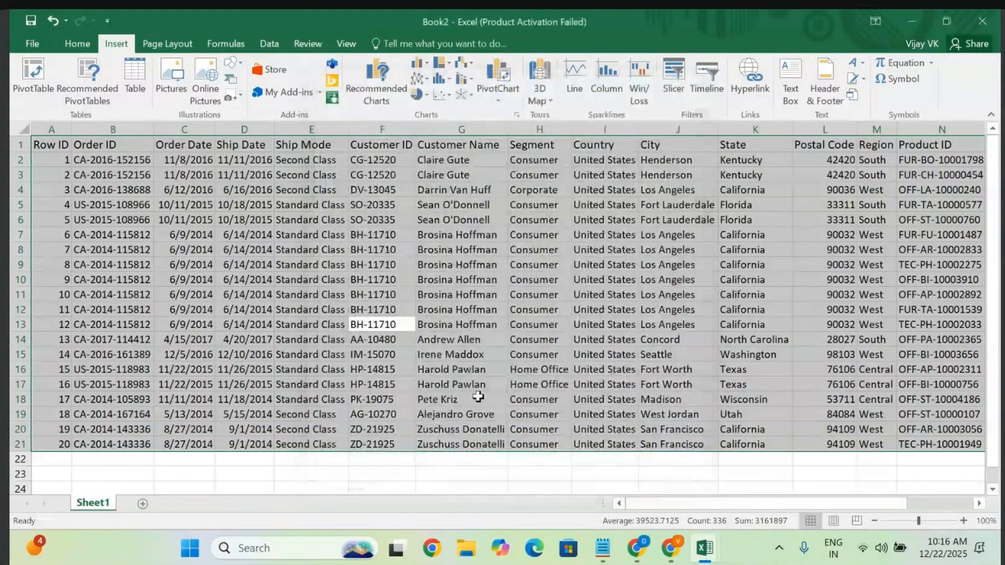
pyautogui.hscroll(3, 478, 397)
pyautogui.hscroll(-3, 478, 397)
pyautogui.click(245, 354)
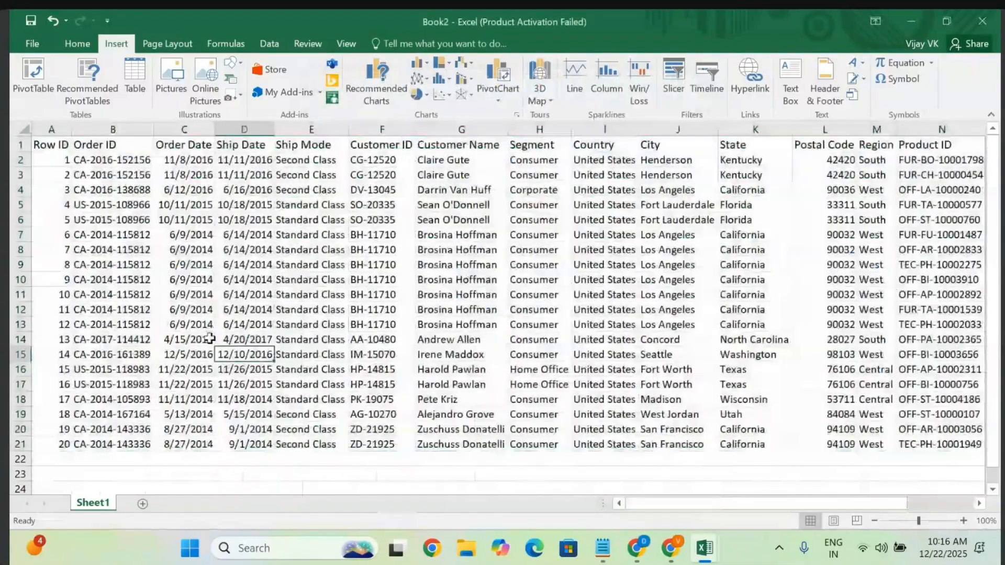
pyautogui.hscroll(3, 346, 217)
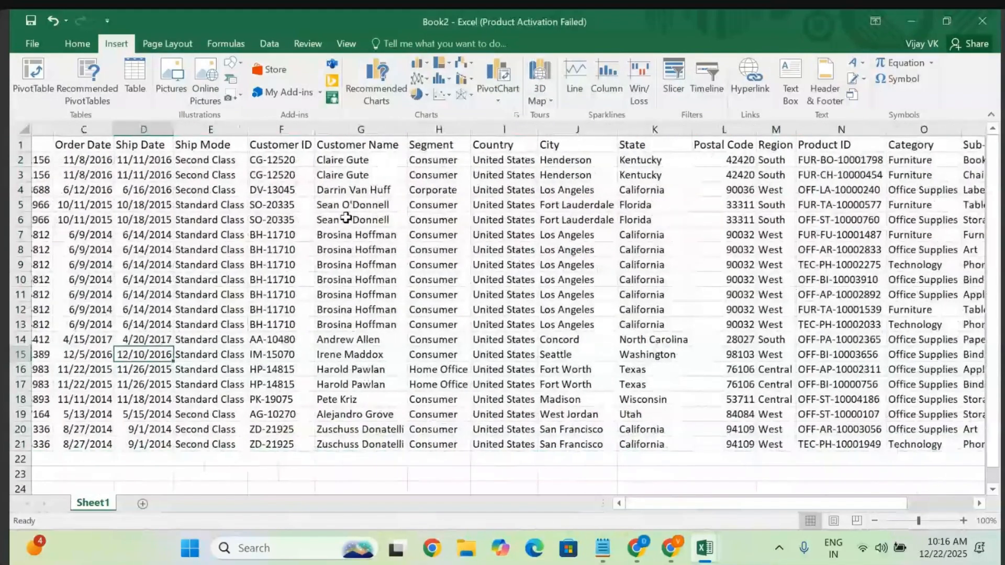
pyautogui.hscroll(-3, 346, 217)
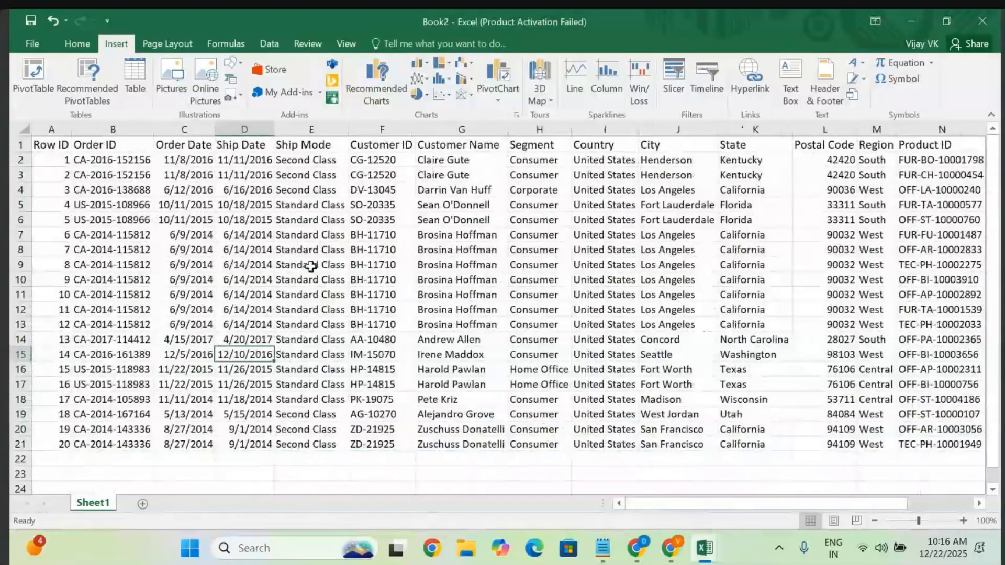
# - Create a PivotTable from the order data in Sheet1 A1:P21, placed on the existing worksheet at cell W5
pyautogui.click(307, 265)
pyautogui.hotkey('ctrl', 'a')
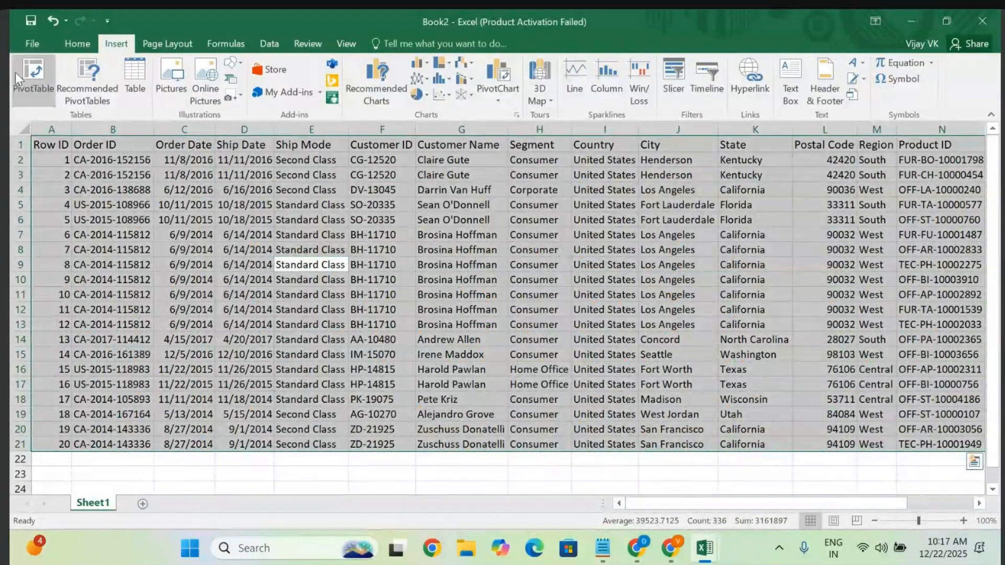
pyautogui.click(32, 77)
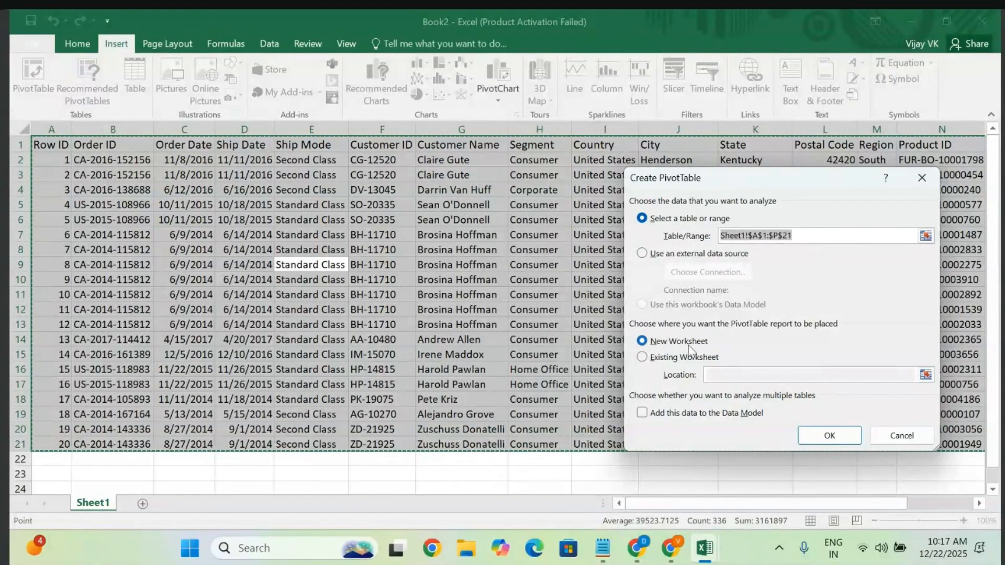
pyautogui.click(642, 357)
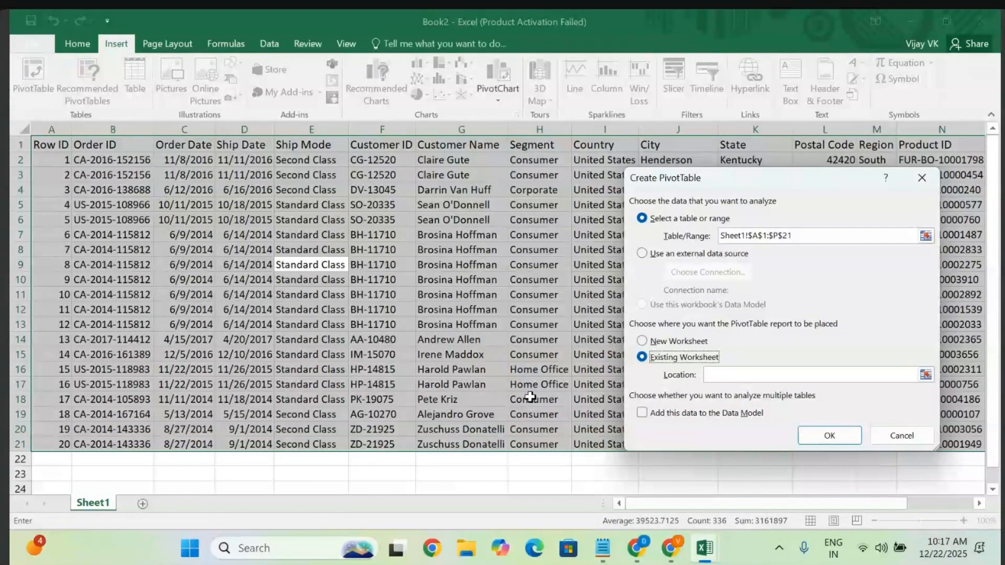
pyautogui.hscroll(6, 530, 398)
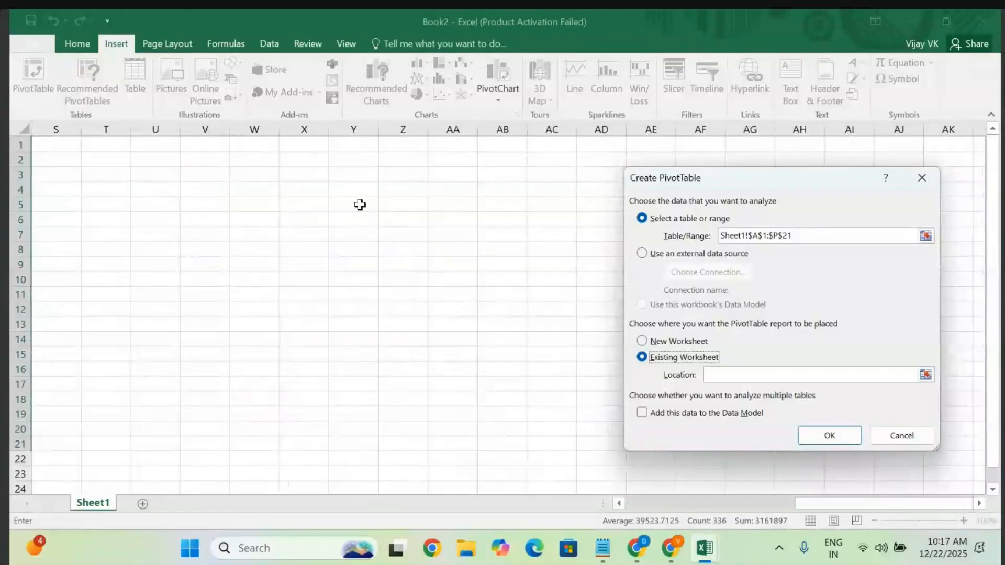
pyautogui.click(256, 150)
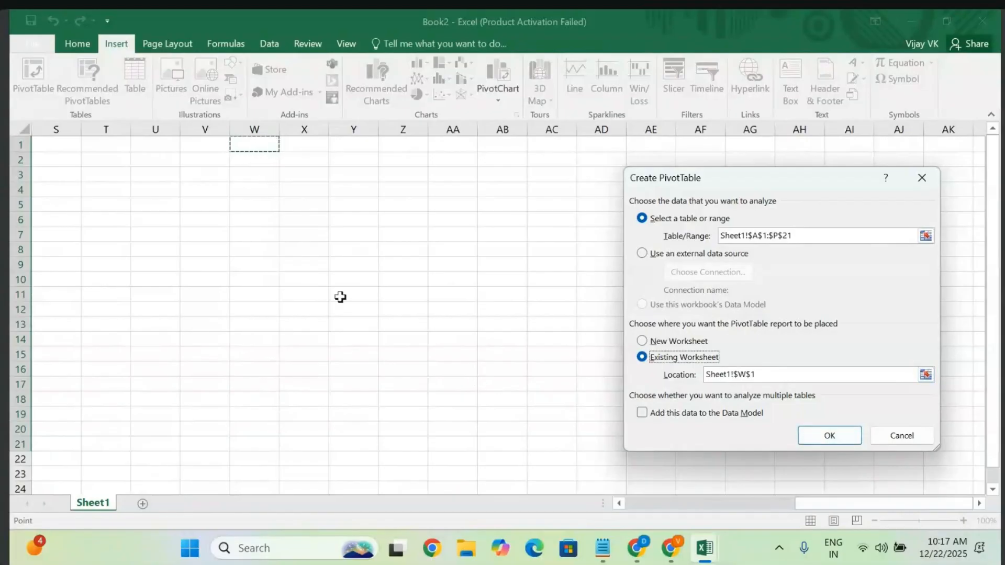
pyautogui.click(251, 203)
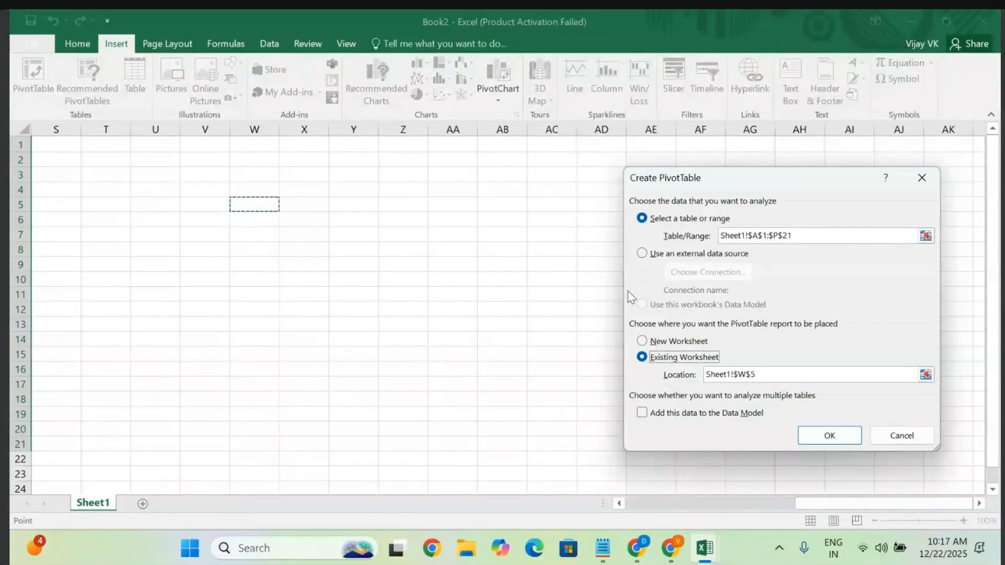
pyautogui.click(830, 436)
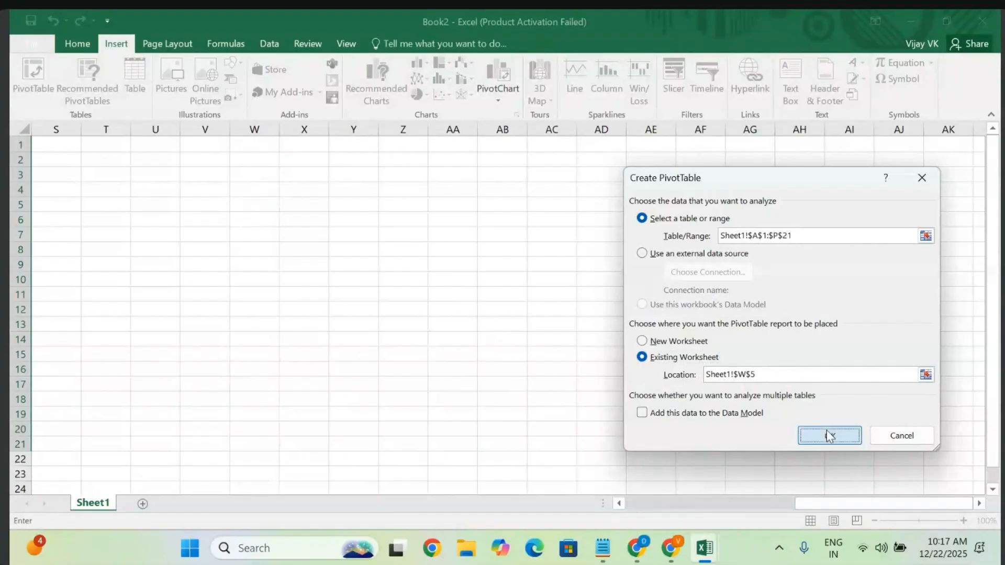
# - Add the Region field to the PivotTable's rows
pyautogui.hscroll(2, 391, 370)
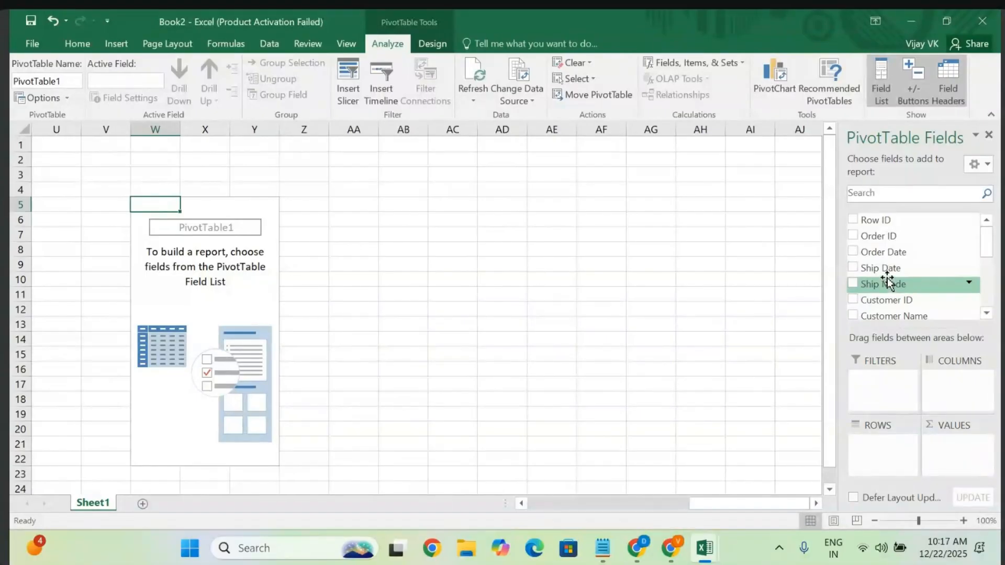
pyautogui.click(987, 313)
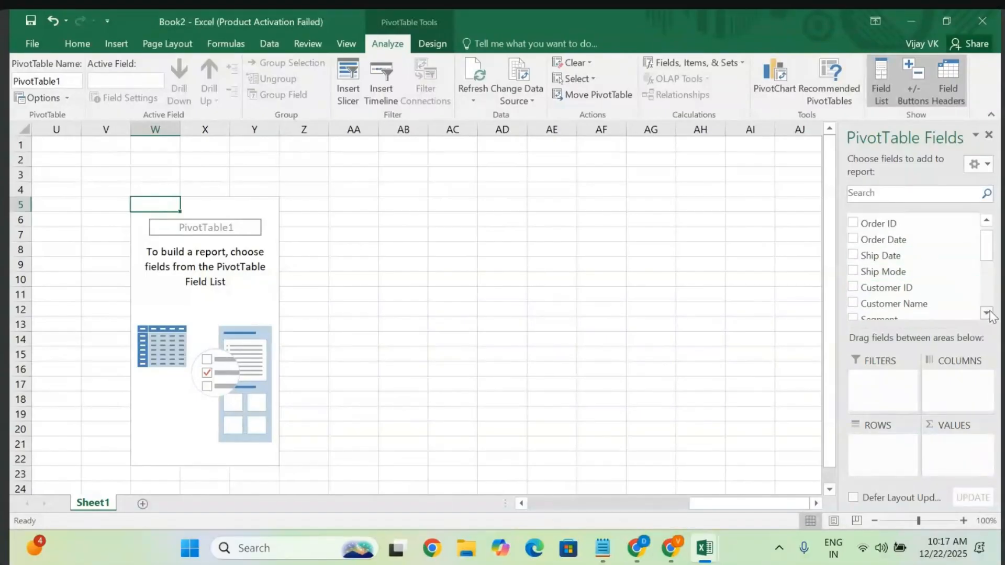
pyautogui.click(987, 313)
pyautogui.click(987, 313)
pyautogui.click(987, 313)
pyautogui.click(987, 313)
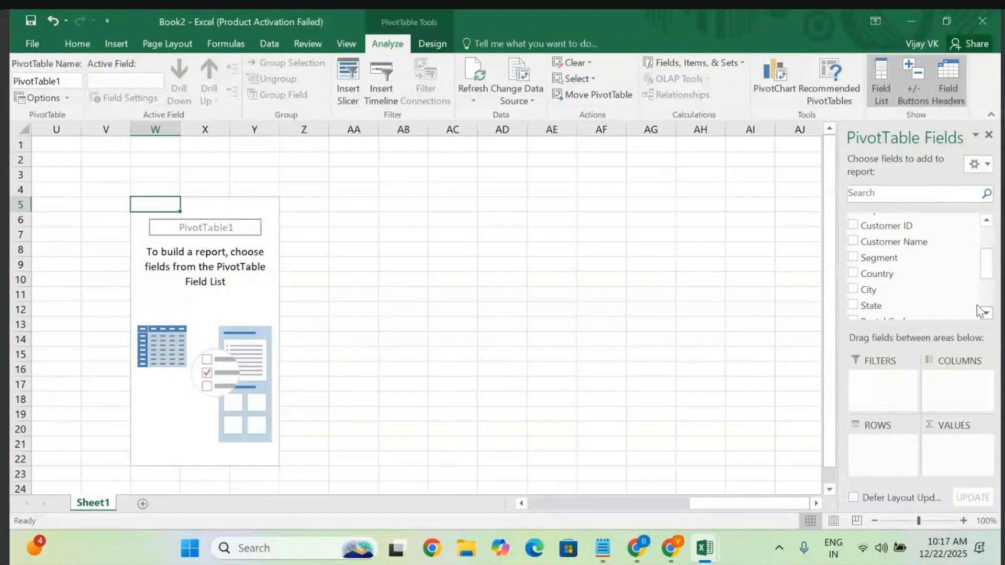
pyautogui.click(987, 313)
pyautogui.click(987, 313)
pyautogui.click(987, 314)
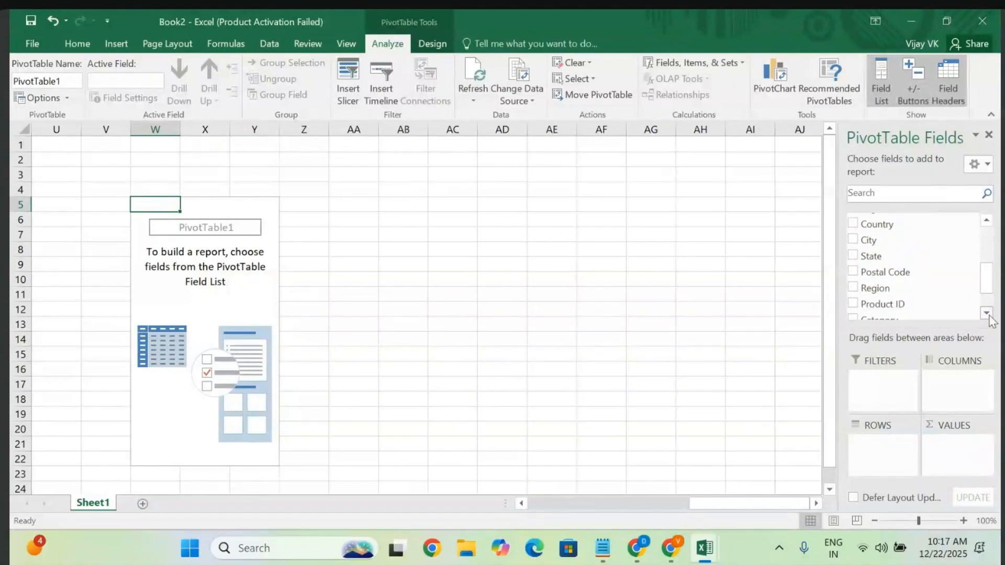
pyautogui.click(987, 314)
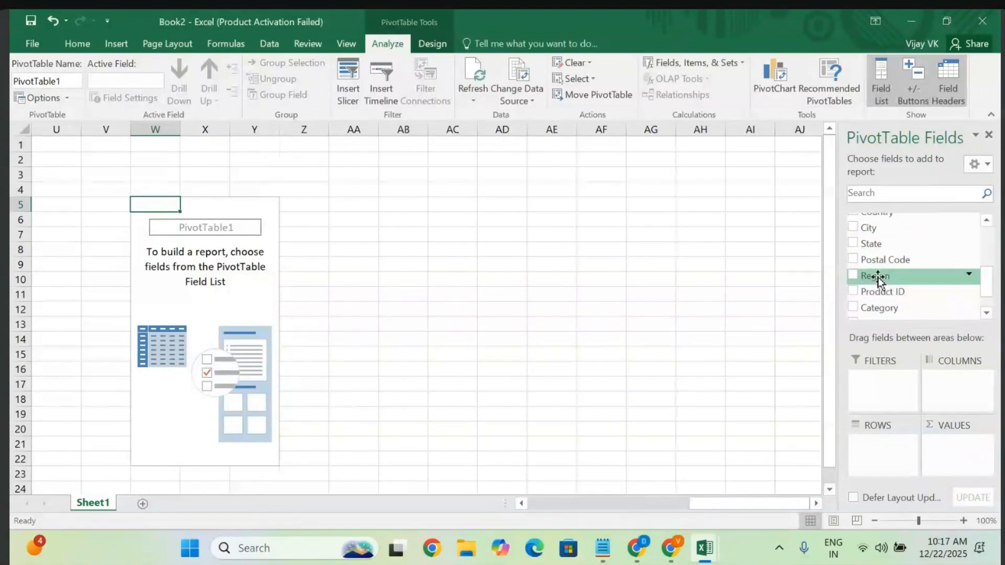
pyautogui.moveTo(879, 278); pyautogui.dragTo(879, 463)
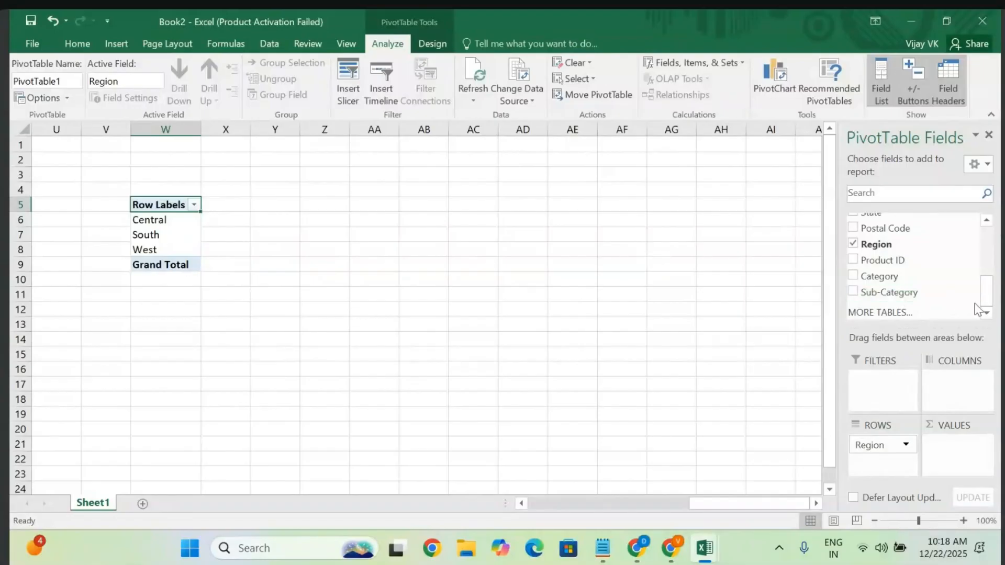
# - Create a new Data Model PivotTable from the Region PivotTable so that multiple tables can be used
pyautogui.click(987, 221)
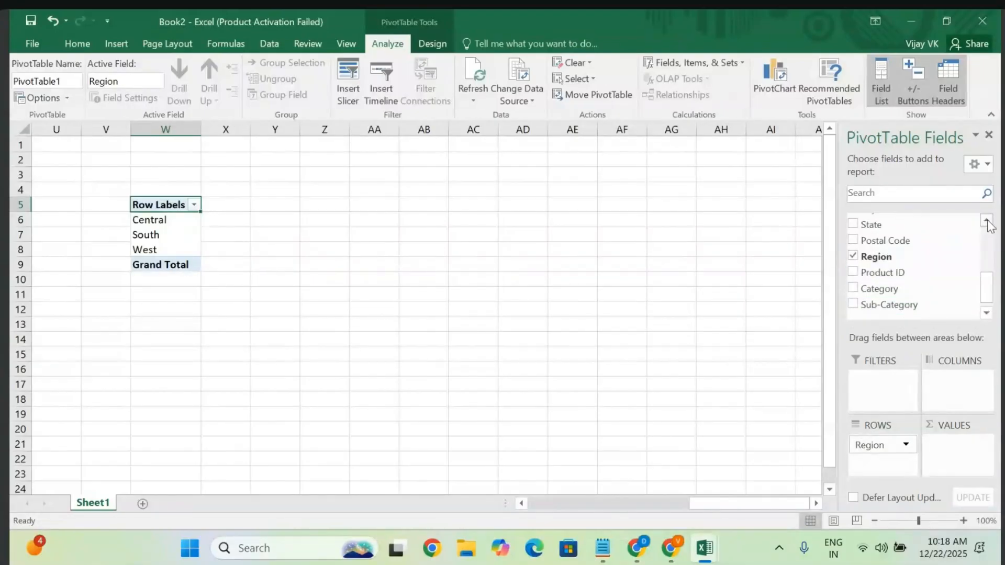
pyautogui.click(987, 222)
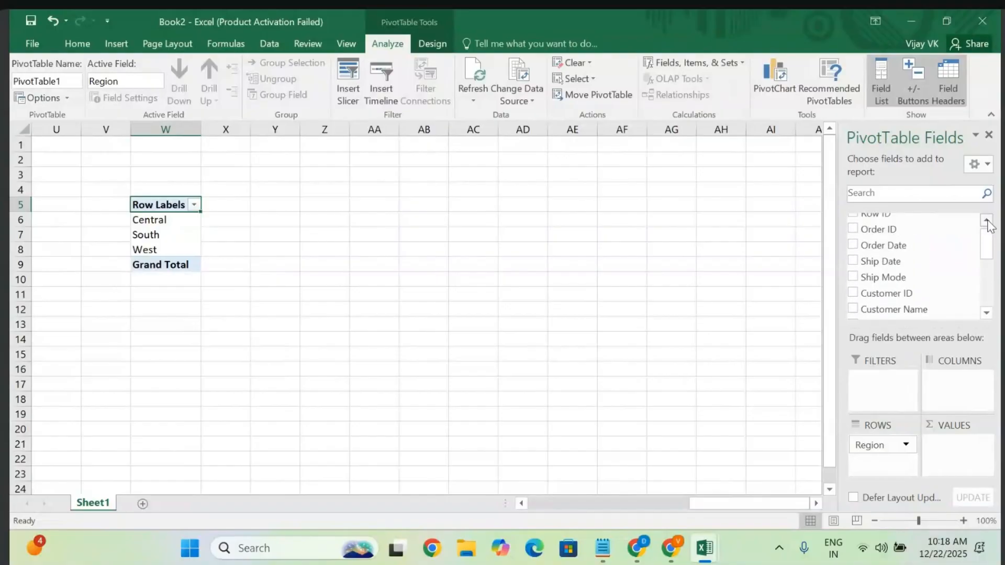
pyautogui.click(987, 315)
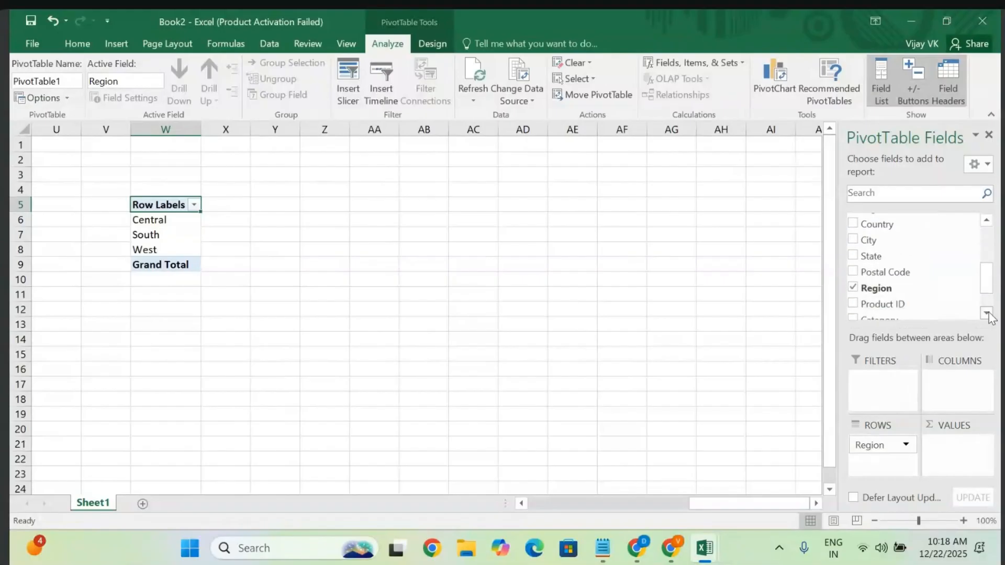
pyautogui.click(987, 314)
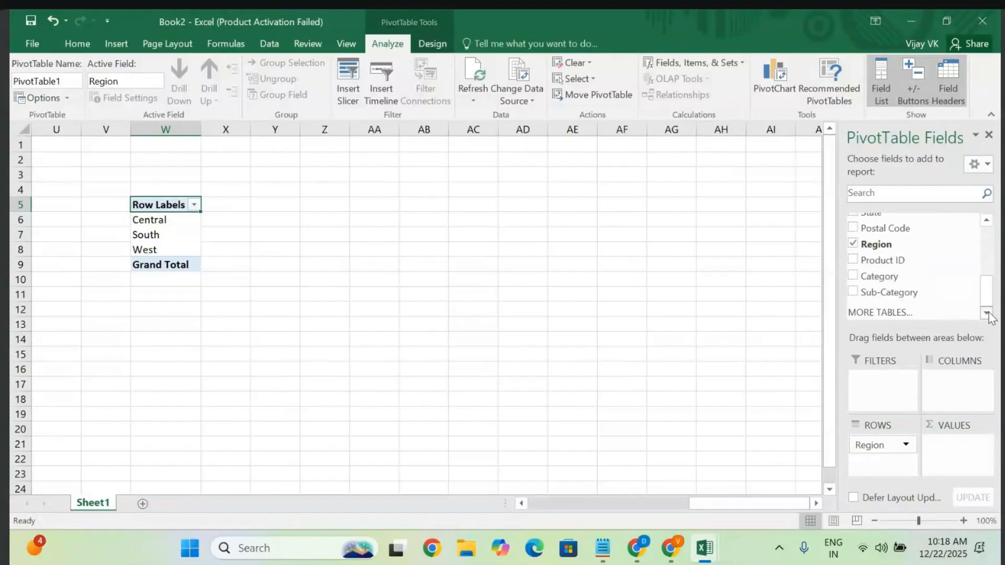
pyautogui.click(871, 315)
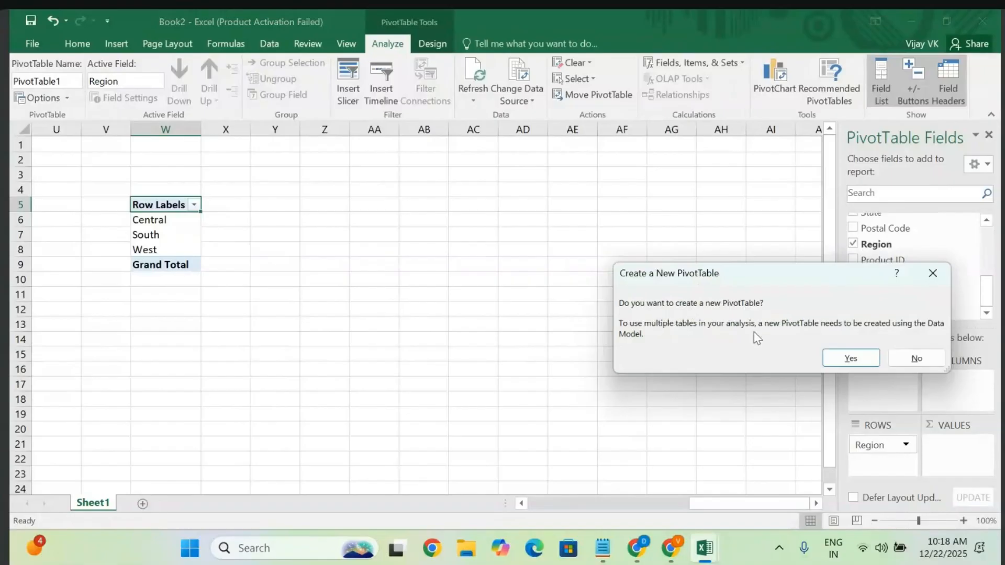
pyautogui.click(852, 359)
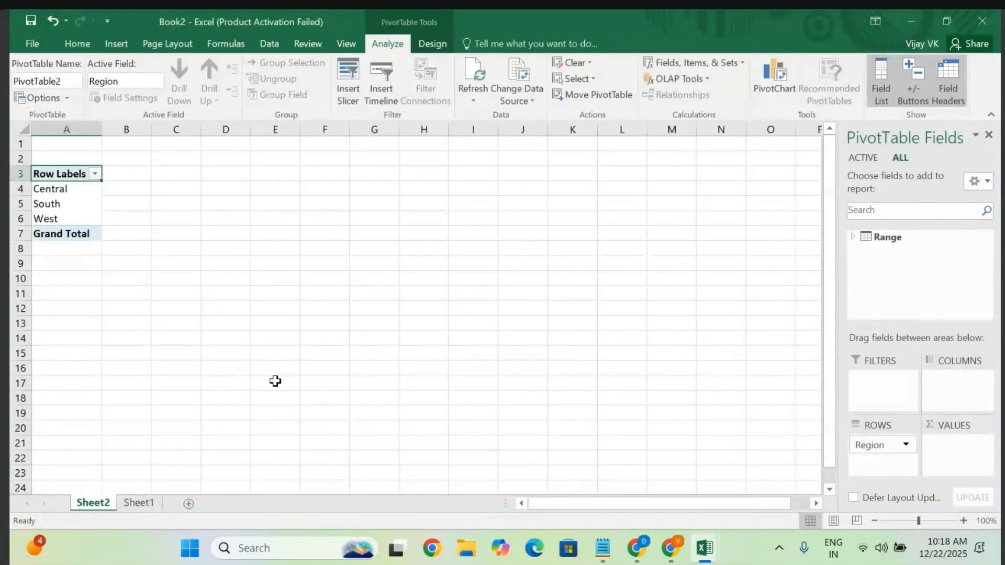
# - Return to Sheet1, select the full order range A1:P21 and look through its columns
pyautogui.click(141, 504)
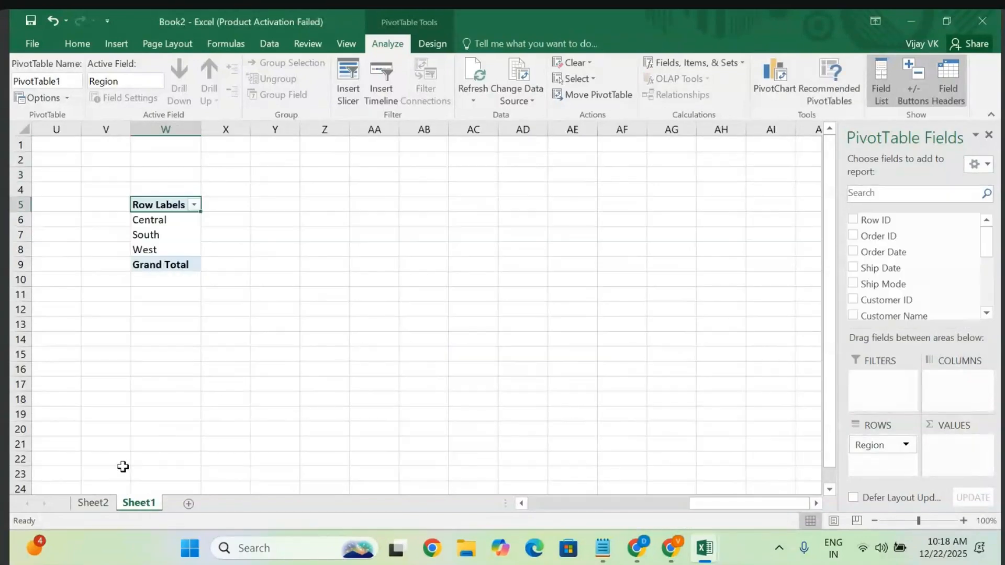
pyautogui.hscroll(-10, 220, 361)
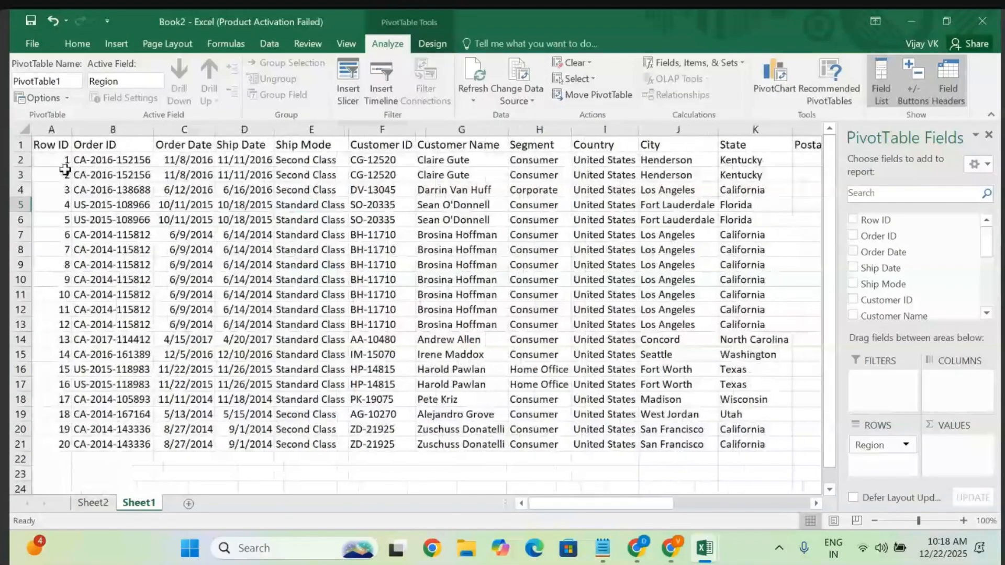
pyautogui.click(49, 146)
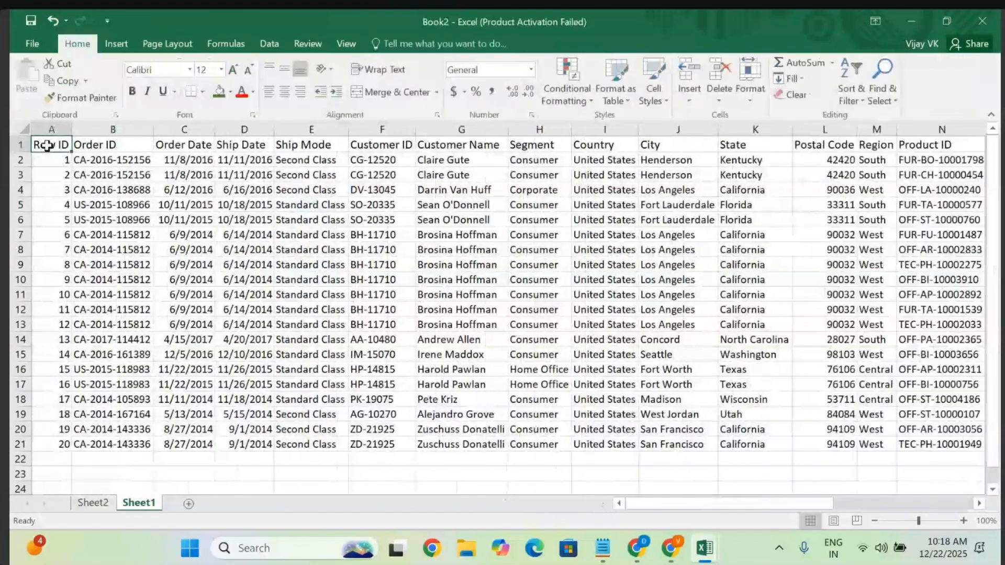
pyautogui.hotkey('ctrl', 'shift', 'Right')
pyautogui.hotkey('ctrl', 'shift', 'Down')
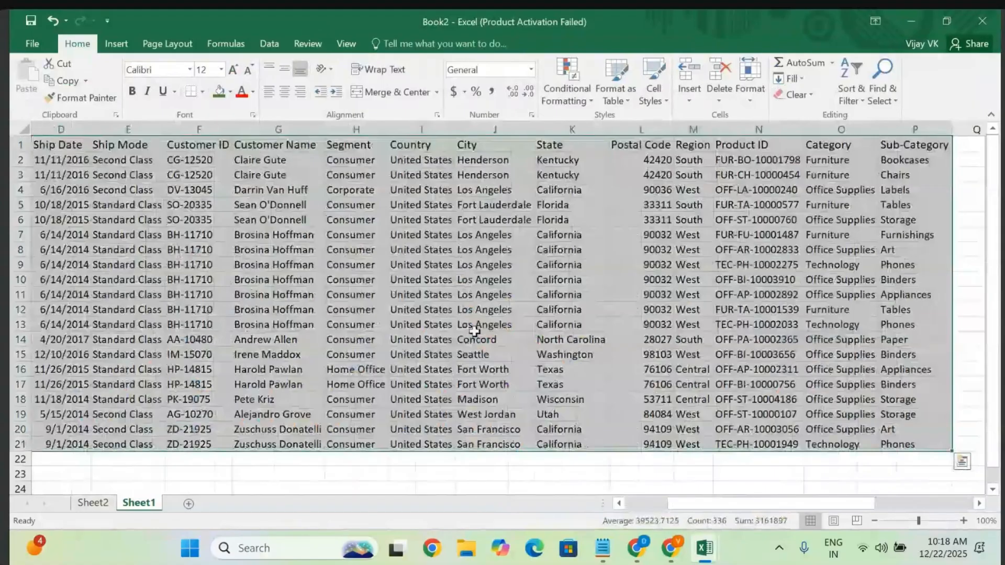
pyautogui.hscroll(3, 475, 331)
pyautogui.hscroll(-1, 474, 331)
pyautogui.hscroll(-3, 474, 331)
pyautogui.scroll(1, 475, 331)
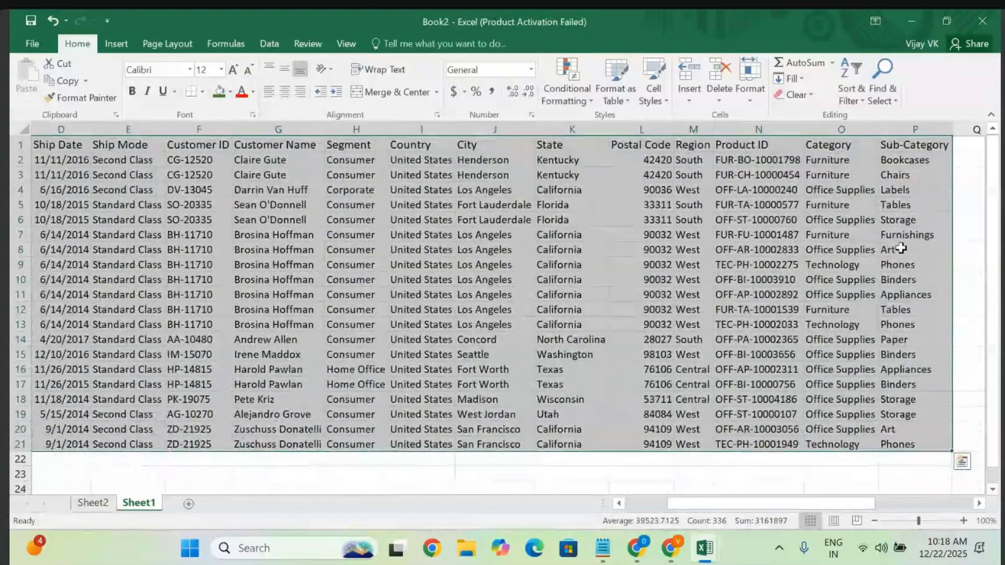
pyautogui.hscroll(3, 901, 248)
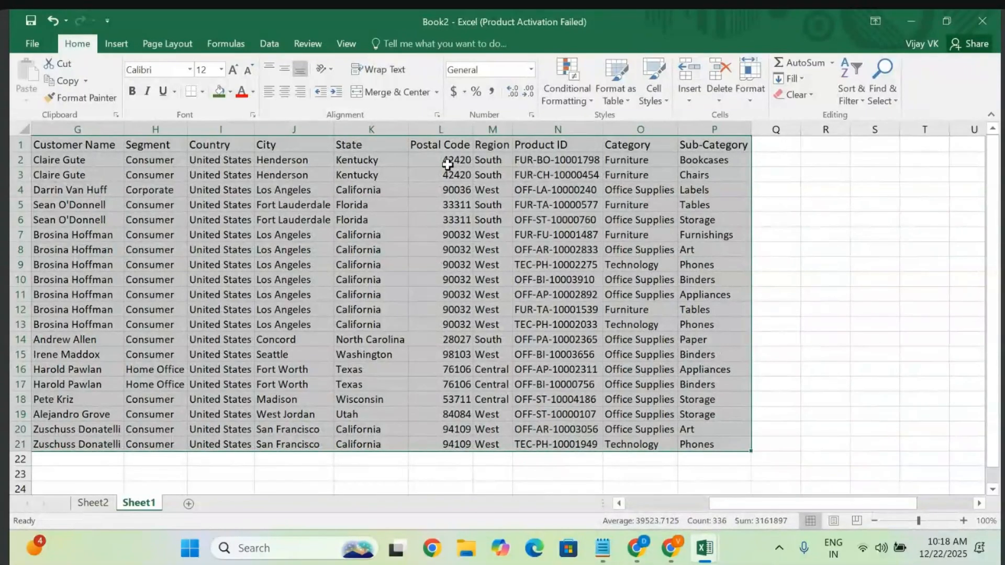
# - Close the Book2 workbook without saving its changes and return to the first columns of the Superstore Orders sheet
pyautogui.click(983, 21)
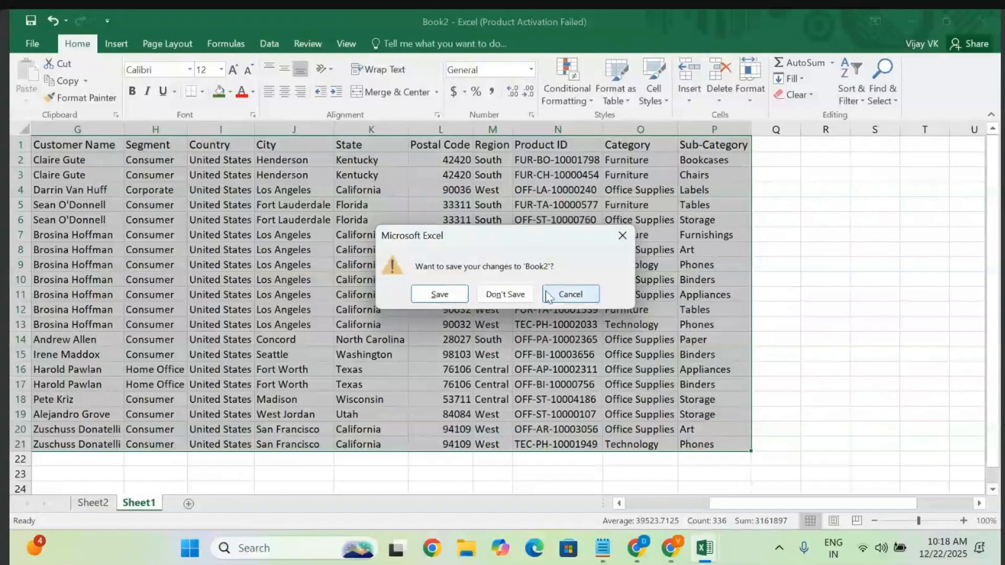
pyautogui.click(506, 294)
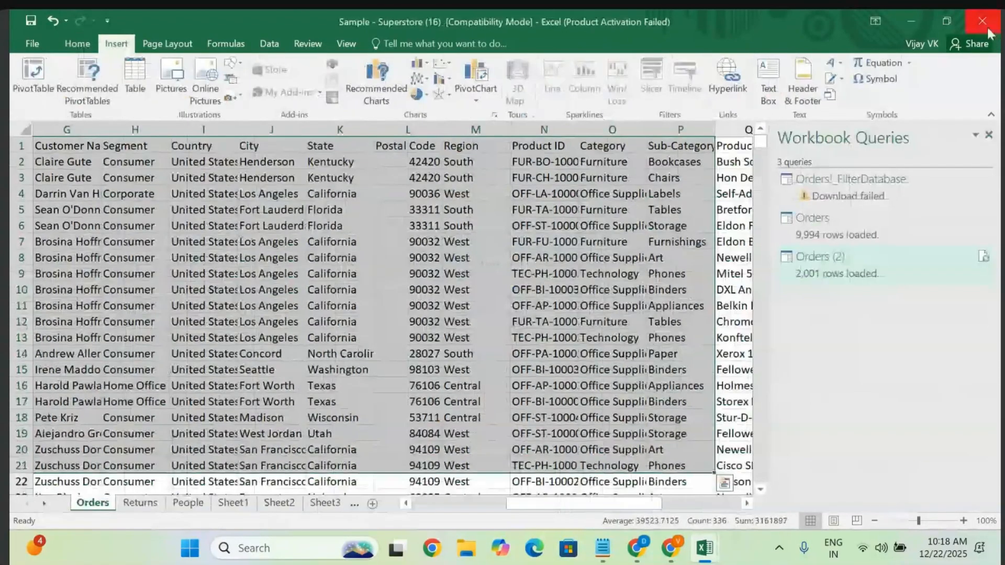
pyautogui.click(518, 286)
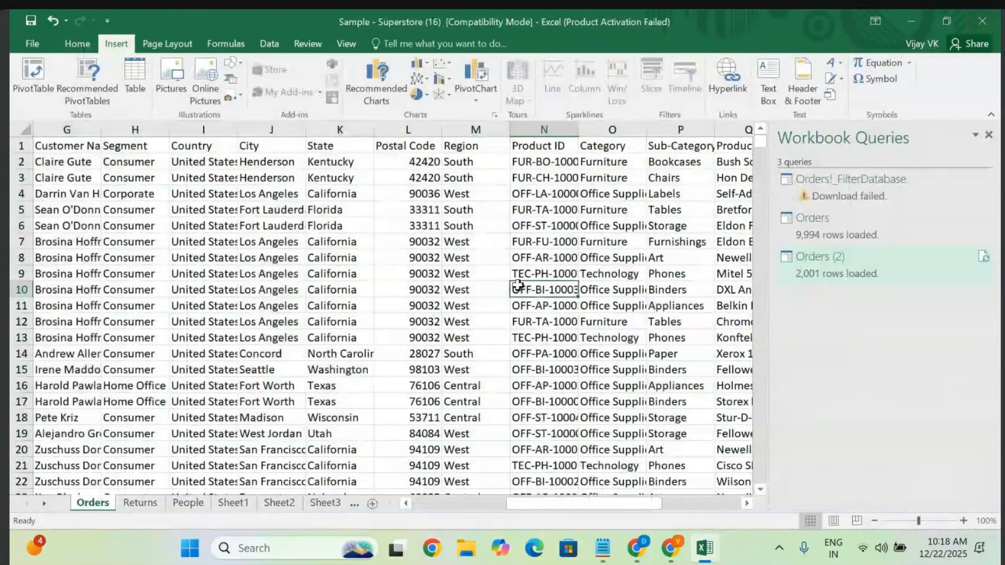
pyautogui.hscroll(-3, 517, 286)
pyautogui.hscroll(6, 518, 285)
pyautogui.hscroll(-6, 518, 286)
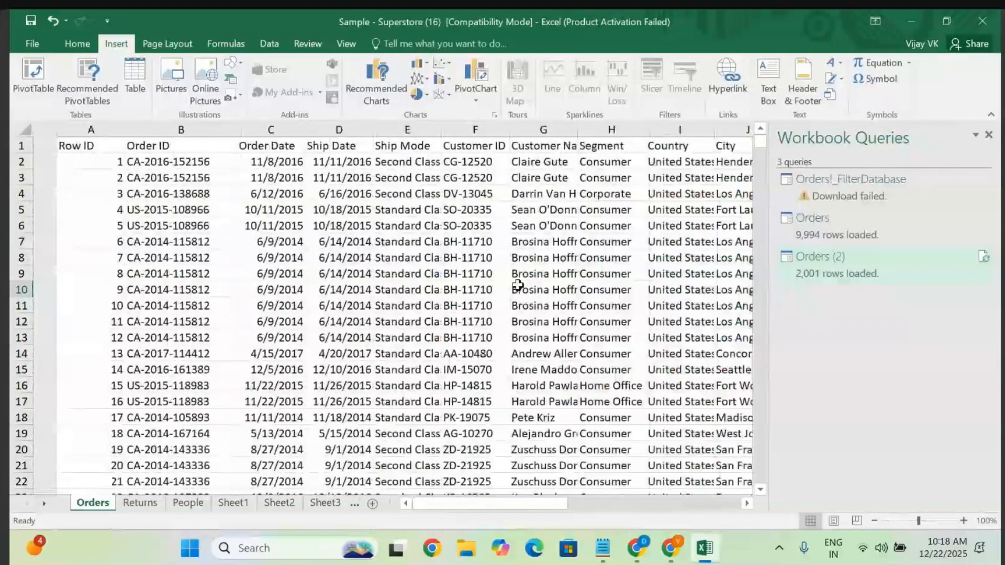
pyautogui.click(251, 269)
pyautogui.hotkey('ctrl', 'a')
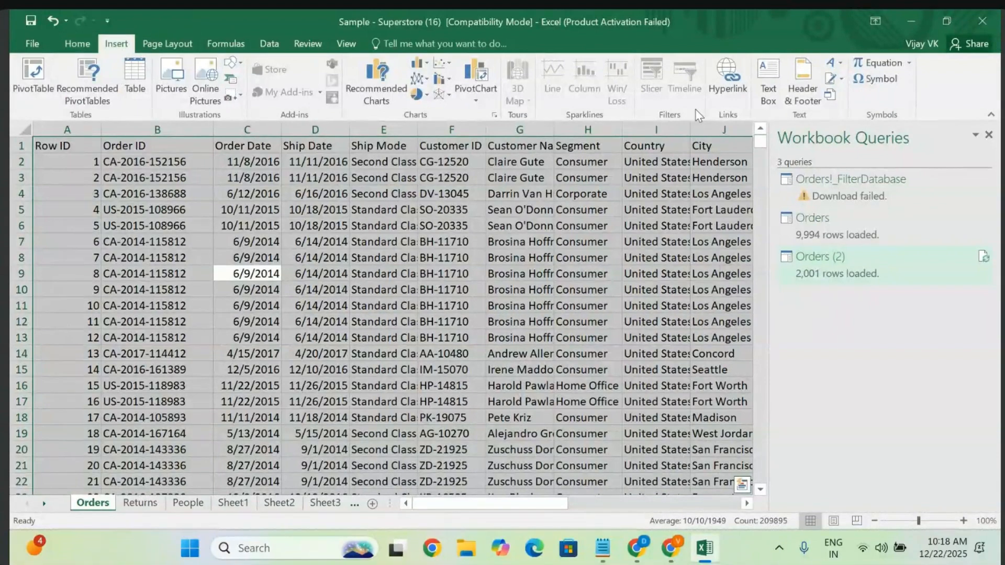
pyautogui.click(352, 285)
pyautogui.click(62, 144)
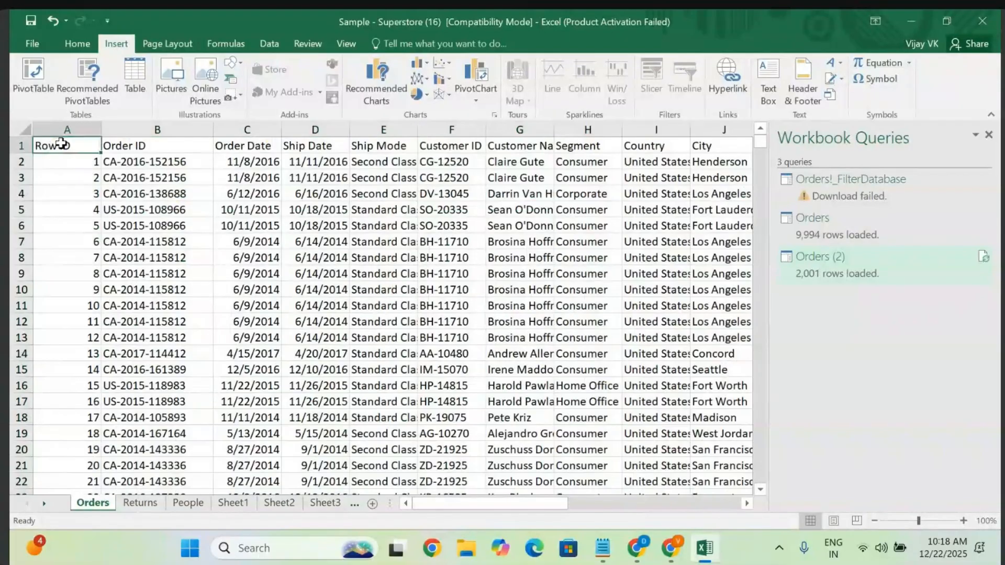
# - Copy the range J1:U40 of the Orders sheet, covering the City through Profit columns
pyautogui.hscroll(5, 333, 295)
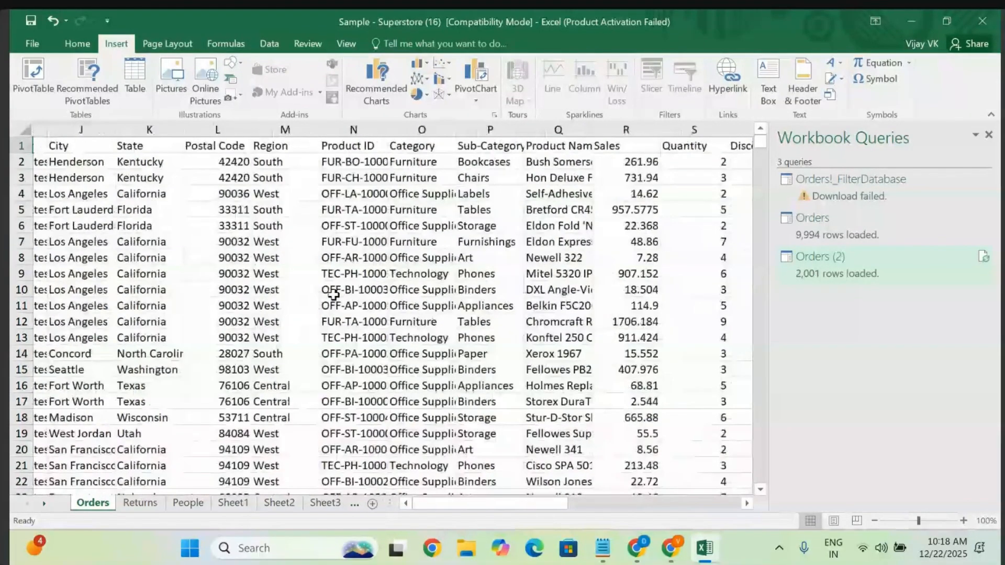
pyautogui.hscroll(-1, 333, 295)
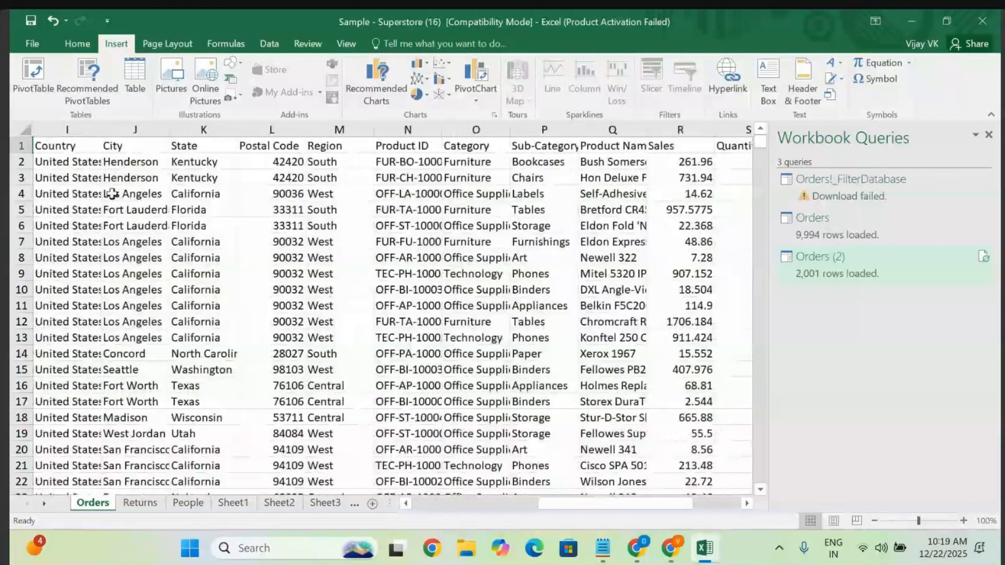
pyautogui.click(119, 150)
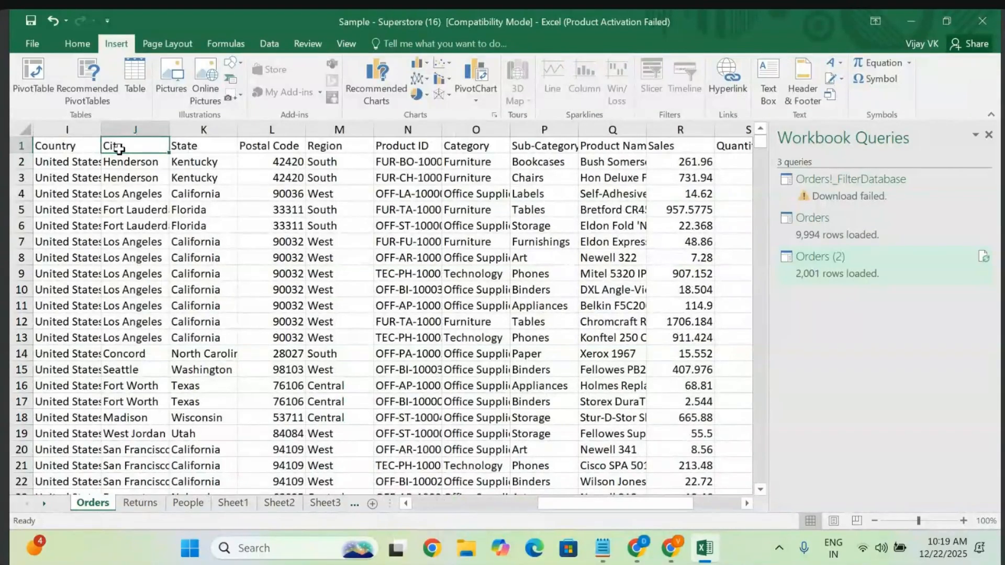
pyautogui.hotkey('shift', 'Right')
pyautogui.hotkey('shift', 'Right')
pyautogui.hotkey('shift', 'Right')
pyautogui.hotkey('shift', 'Right')
pyautogui.hotkey('shift', 'Right')
pyautogui.hotkey('shift', 'Right')
pyautogui.hotkey('shift', 'Right')
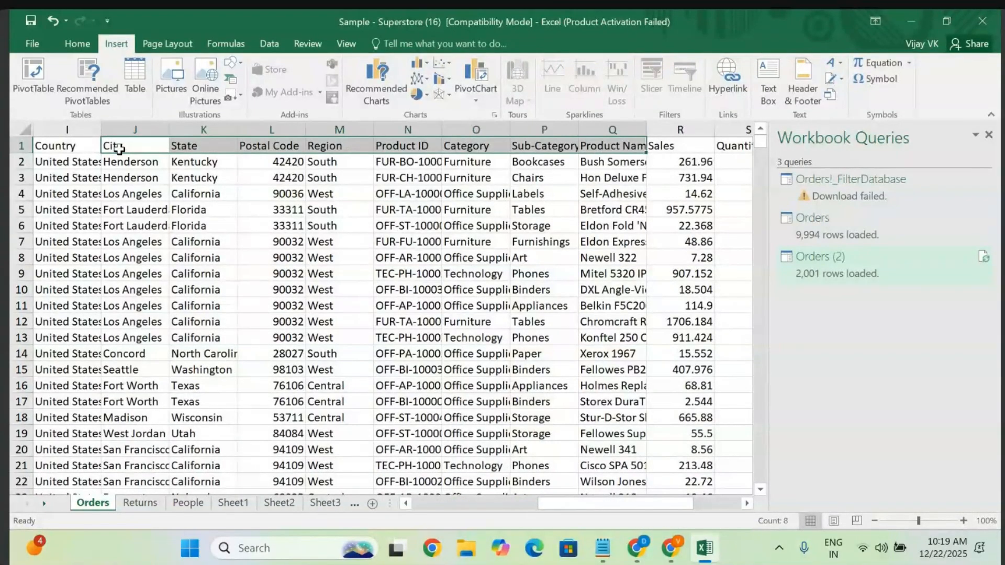
pyautogui.hotkey('shift', 'Right')
pyautogui.hotkey('shift', 'Right')
pyautogui.hotkey('shift', 'Right')
pyautogui.hotkey('shift', 'Right')
pyautogui.hotkey('shift', 'Down')
pyautogui.hotkey('shift', 'Down')
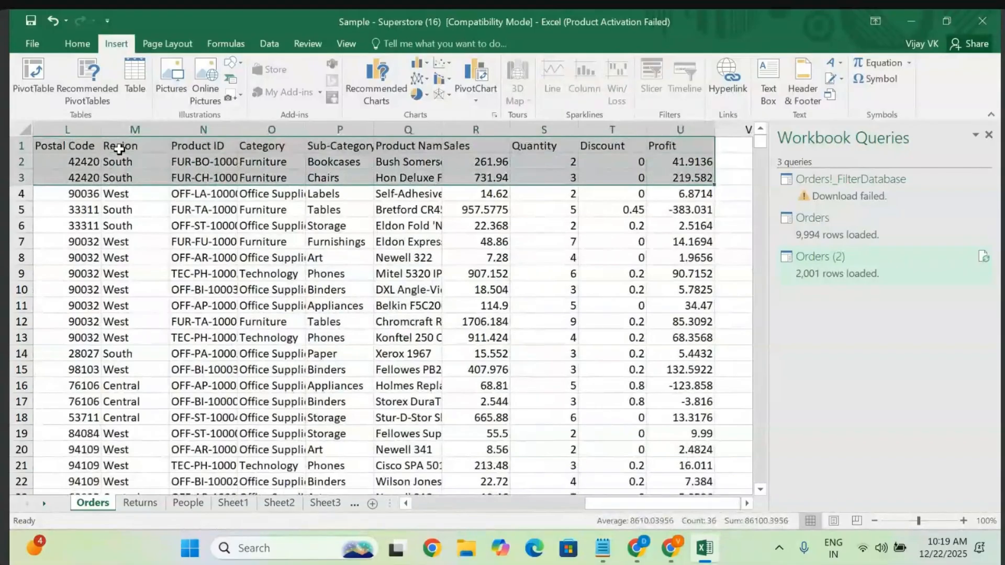
pyautogui.hotkey('shift', 'Down')
pyautogui.hotkey('shift', 'Down')
pyautogui.hotkey('shift', 'Down')
pyautogui.hotkey('shift', 'Down')
pyautogui.hotkey('shift', 'Down')
pyautogui.hotkey('shift', 'Down')
pyautogui.hotkey('shift', 'Down')
pyautogui.hotkey('shift', 'Down')
pyautogui.hotkey('shift', 'Down')
pyautogui.hotkey('shift', 'Down')
pyautogui.hotkey('shift', 'Down')
pyautogui.hotkey('shift', 'Down')
pyautogui.hotkey('shift', 'Down')
pyautogui.hotkey('shift', 'Down')
pyautogui.hotkey('shift', 'Down')
pyautogui.hotkey('shift', 'Down')
pyautogui.hotkey('shift', 'Down')
pyautogui.hotkey('shift', 'Down')
pyautogui.hotkey('shift', 'Down')
pyautogui.hotkey('shift', 'Down')
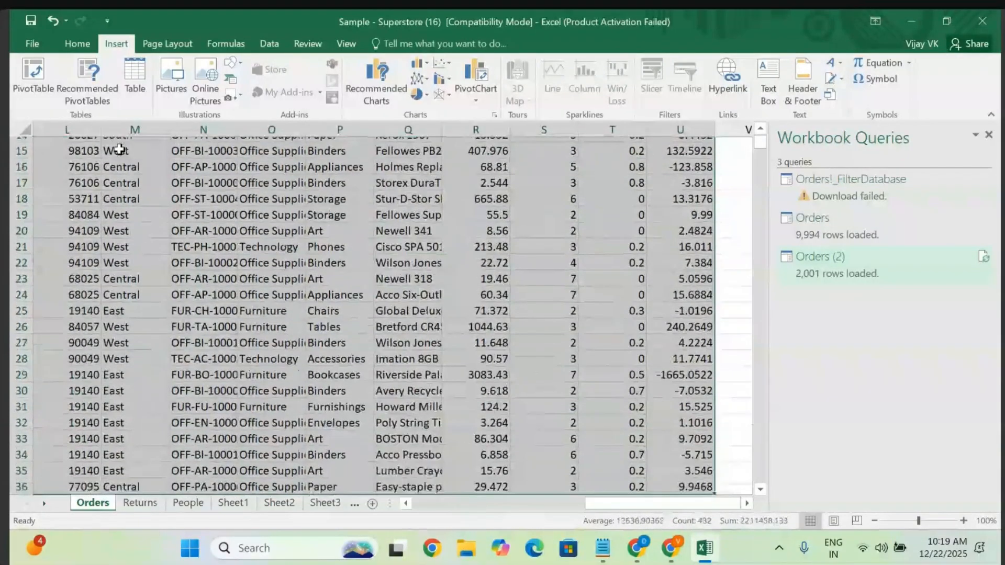
pyautogui.hotkey('shift', 'Down')
pyautogui.hotkey('shift', 'Down')
pyautogui.hotkey('shift', 'Down')
pyautogui.hotkey('shift', 'Down')
pyautogui.hotkey('ctrl', 'c')
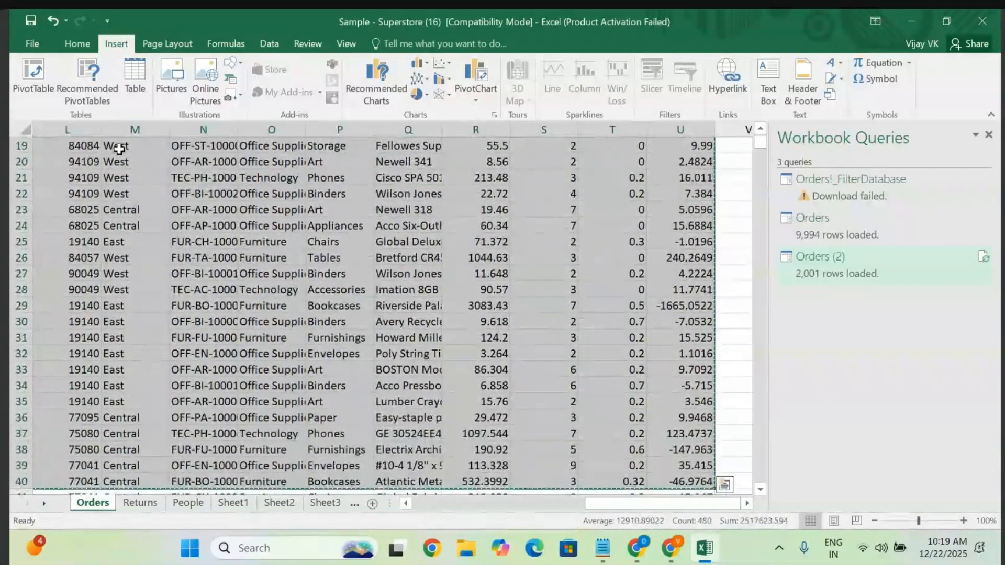
# - Create a new blank workbook and paste the copied order data starting at cell A1
pyautogui.click(31, 45)
pyautogui.click(29, 101)
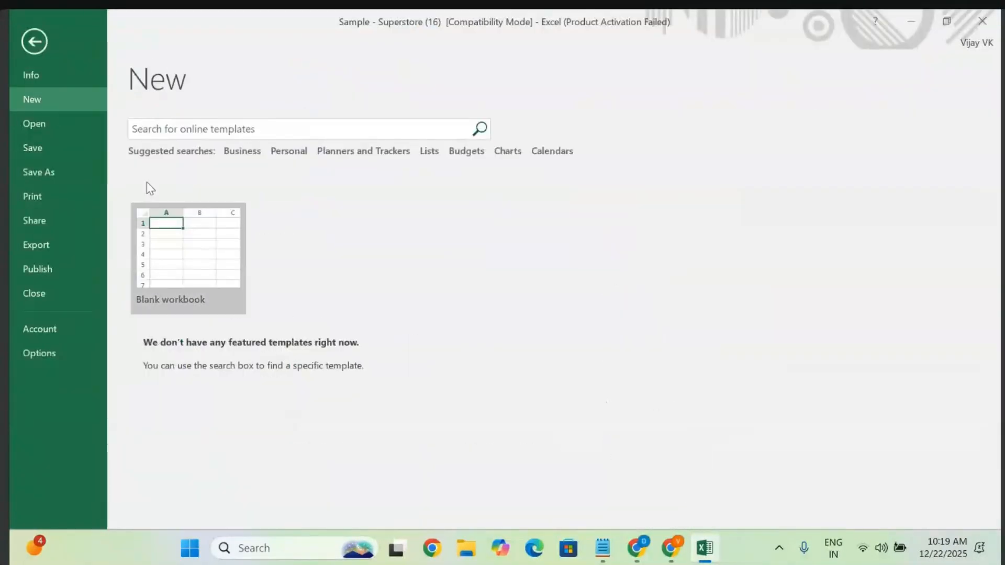
pyautogui.click(169, 251)
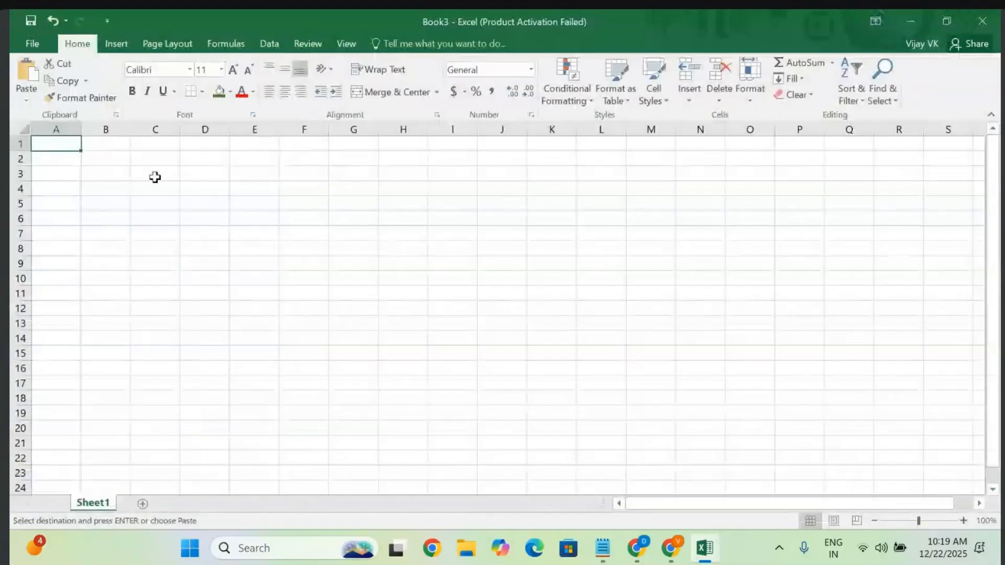
pyautogui.hotkey('ctrl', 'v')
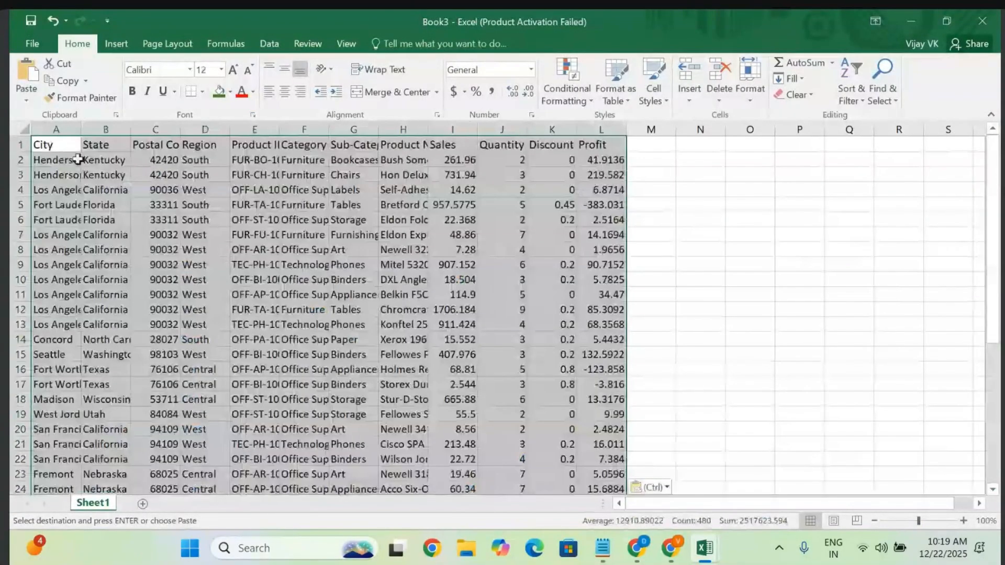
# - AutoFit the width of all columns in the sheet to their contents
pyautogui.click(25, 130)
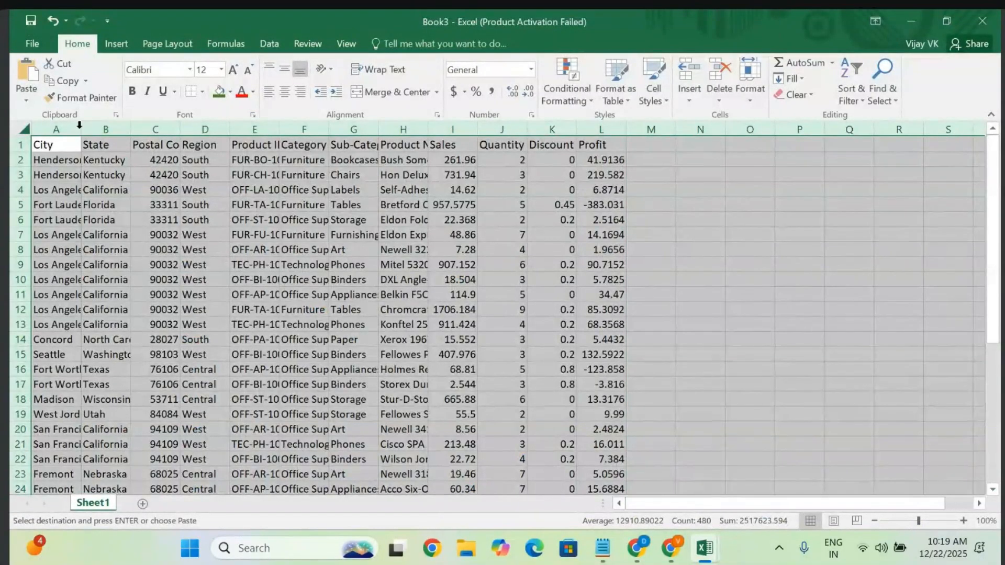
pyautogui.doubleClick(79, 129)
pyautogui.click(277, 235)
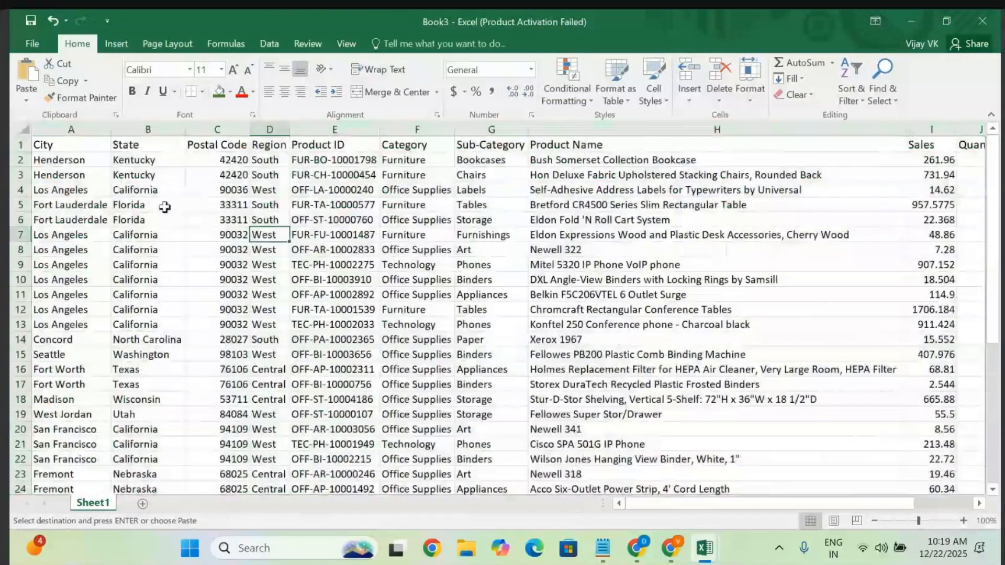
# - Format header row 1 with a green fill and white font color
pyautogui.click(49, 144)
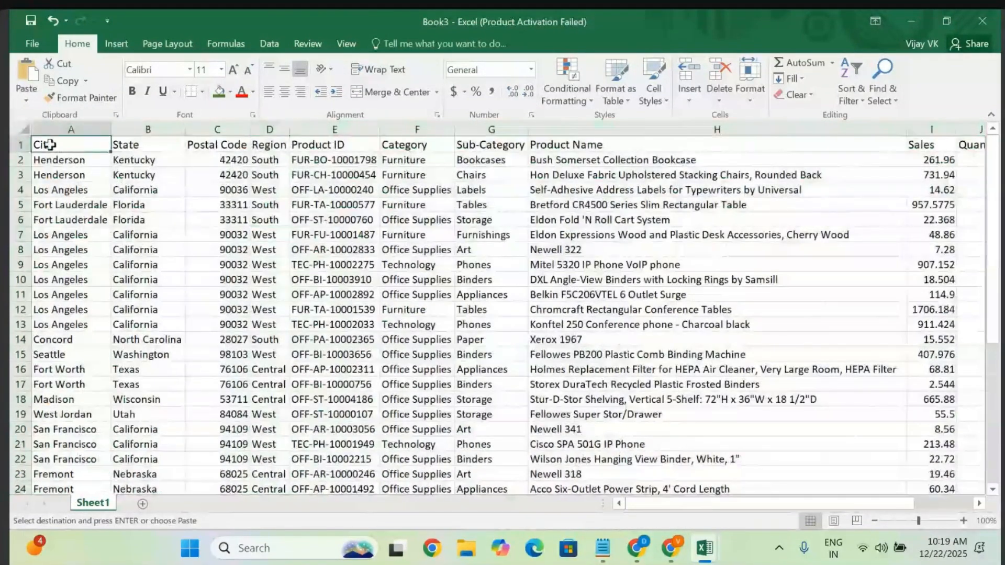
pyautogui.click(15, 145)
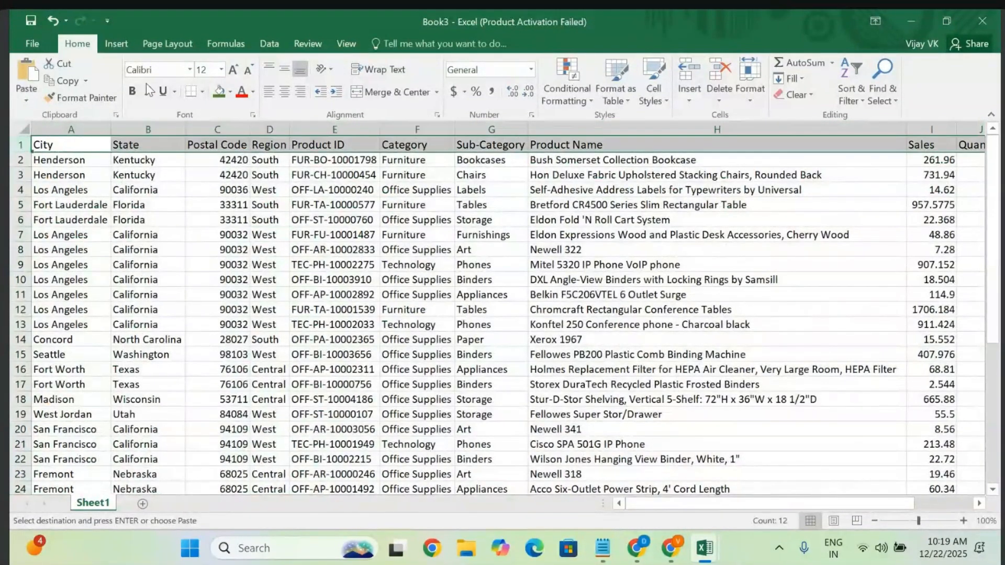
pyautogui.click(219, 93)
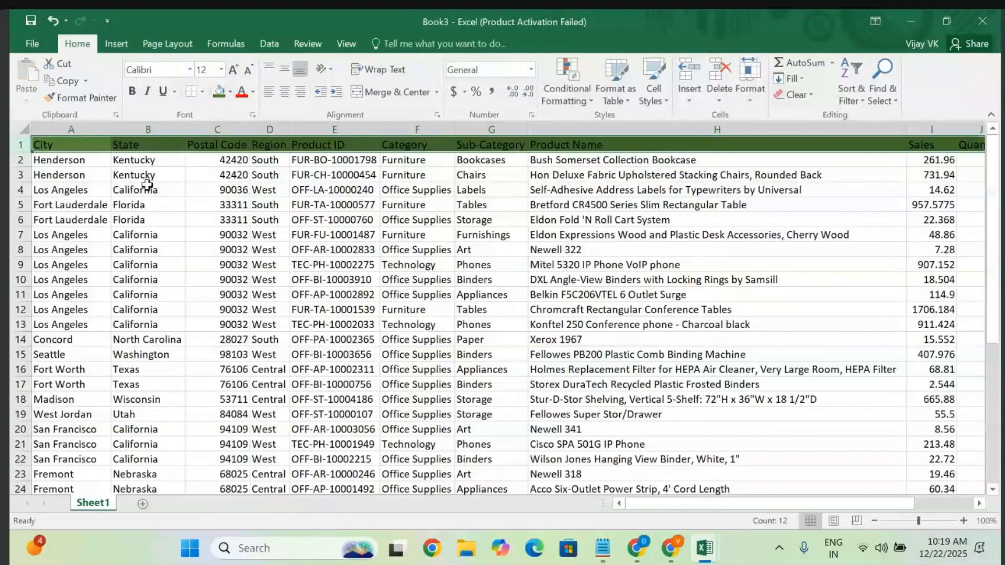
pyautogui.click(253, 93)
pyautogui.click(241, 141)
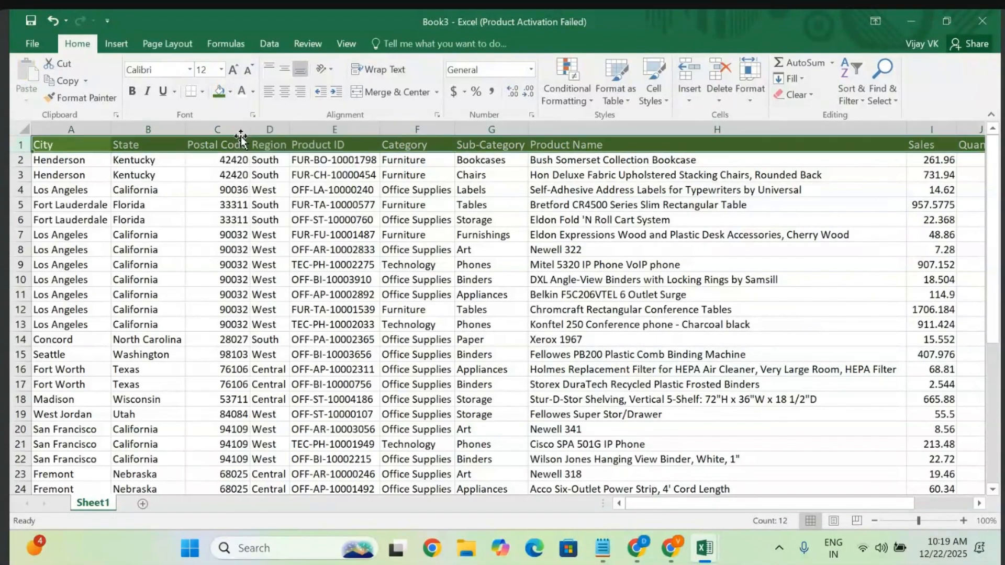
pyautogui.click(169, 249)
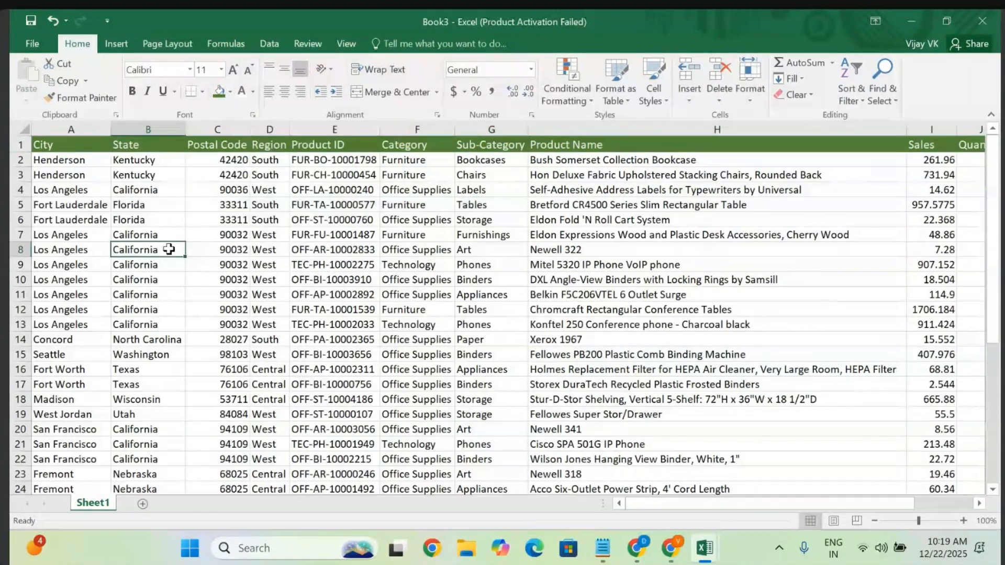
# - Create a PivotTable from Sheet1 A1:L40, placed on the existing worksheet at cell T5
pyautogui.click(79, 217)
pyautogui.hotkey('ctrl', 'a')
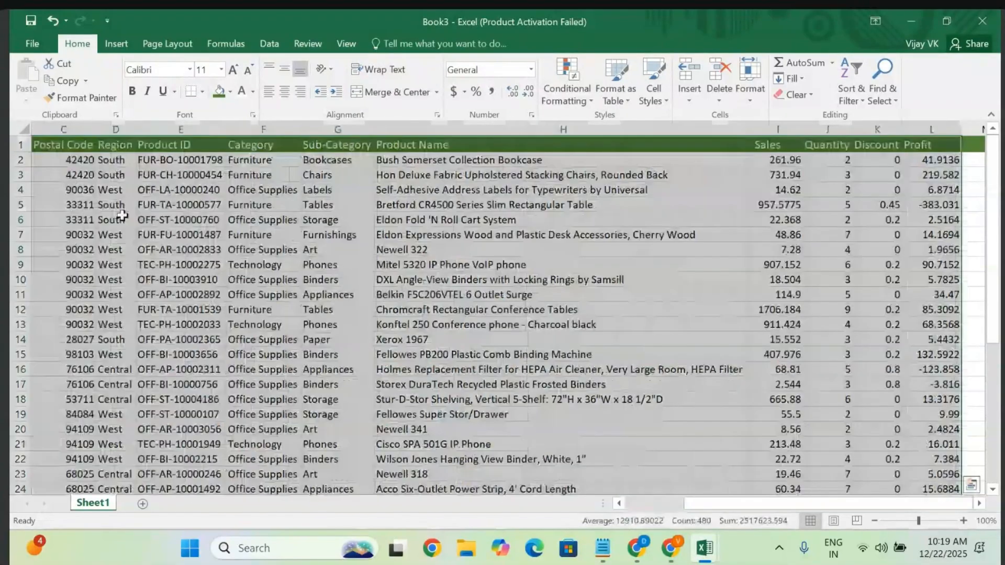
pyautogui.scroll(-12, 386, 313)
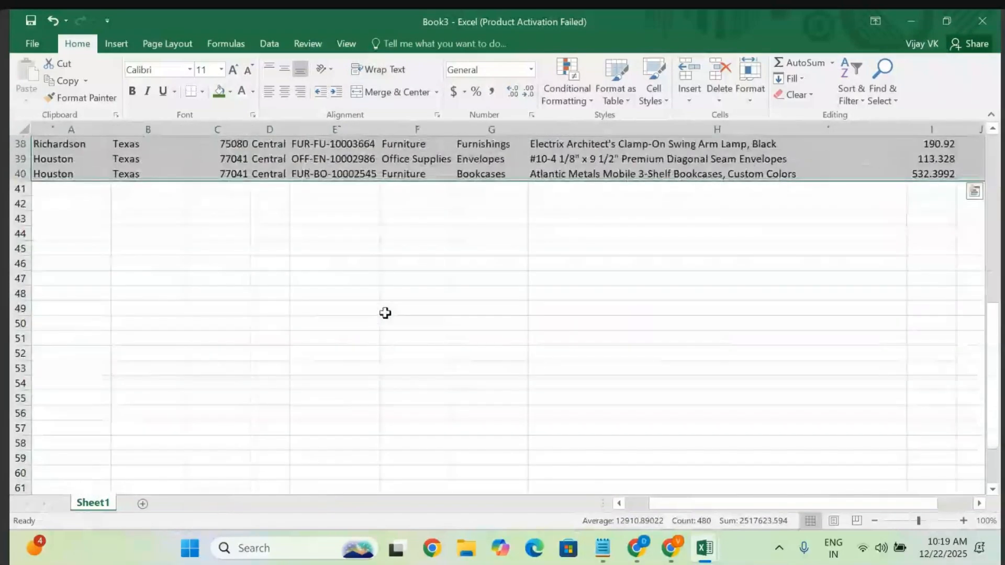
pyautogui.scroll(12, 386, 315)
pyautogui.click(117, 45)
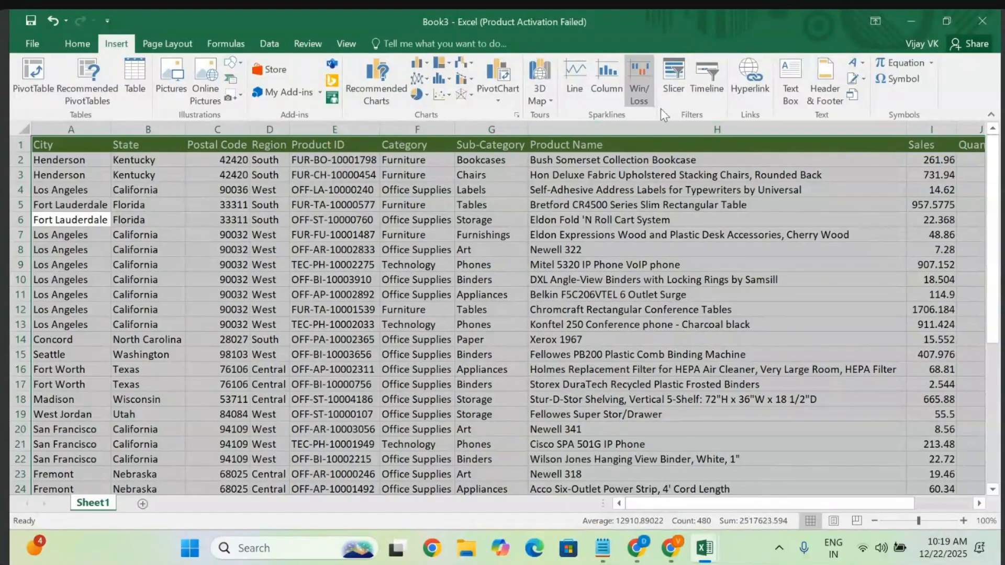
pyautogui.click(34, 74)
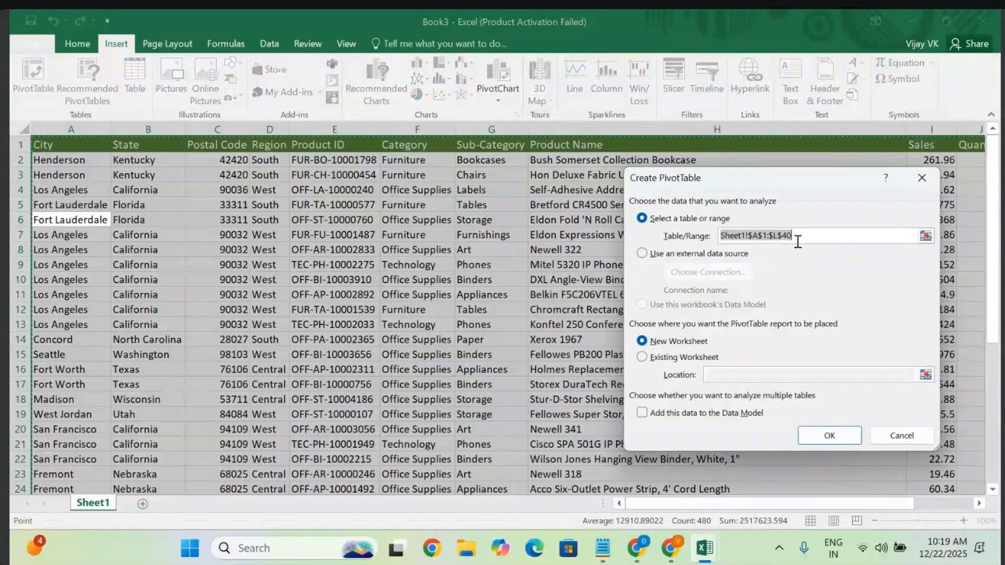
pyautogui.click(642, 358)
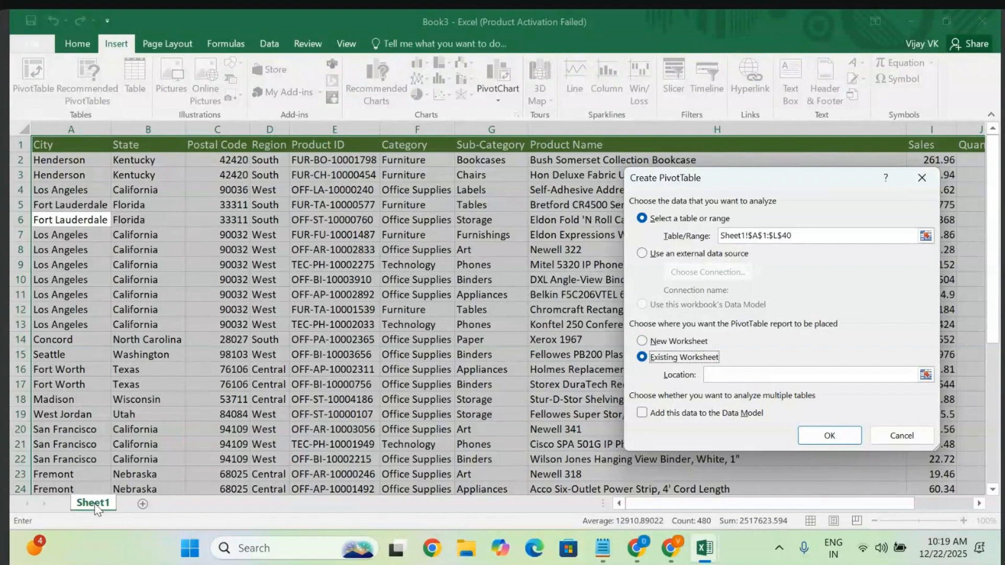
pyautogui.hscroll(10, 446, 409)
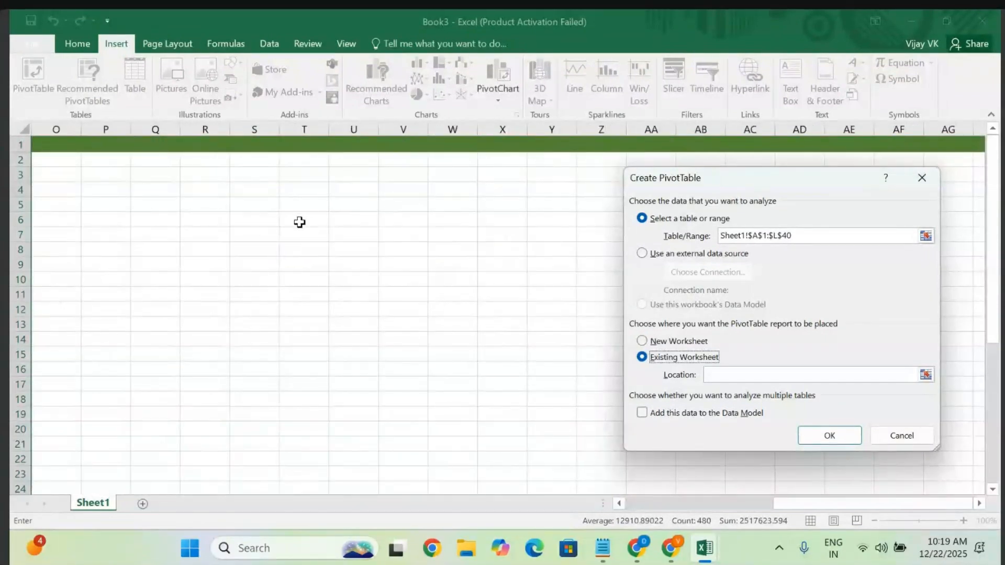
pyautogui.click(305, 205)
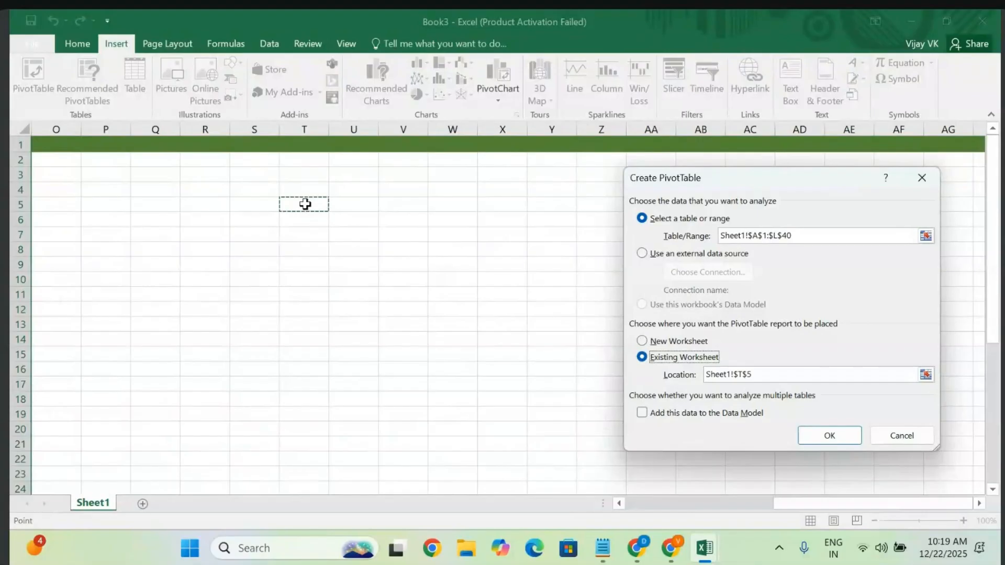
pyautogui.click(822, 436)
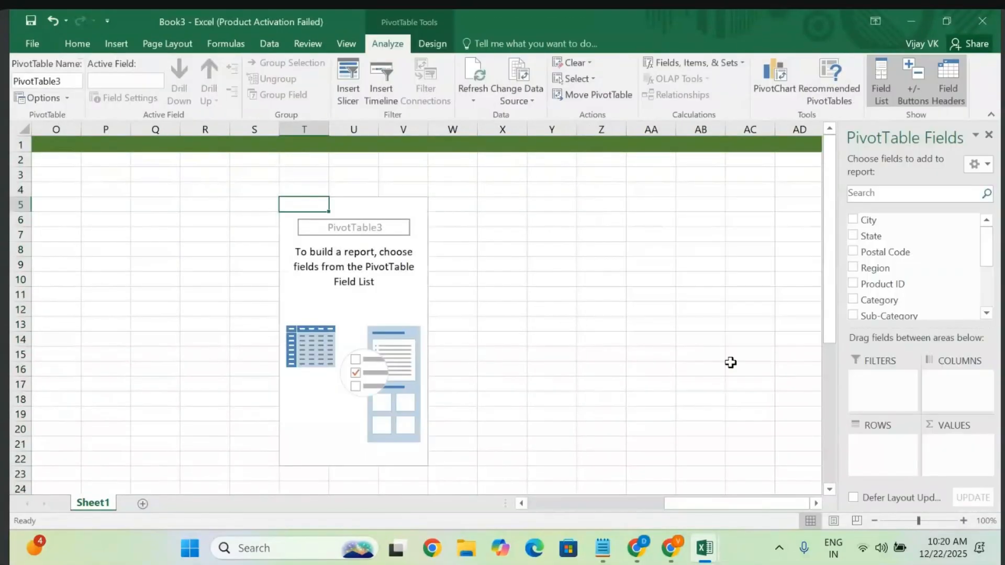
# - Look through the available PivotTable fields and add Region to the rows
pyautogui.hscroll(4, 731, 362)
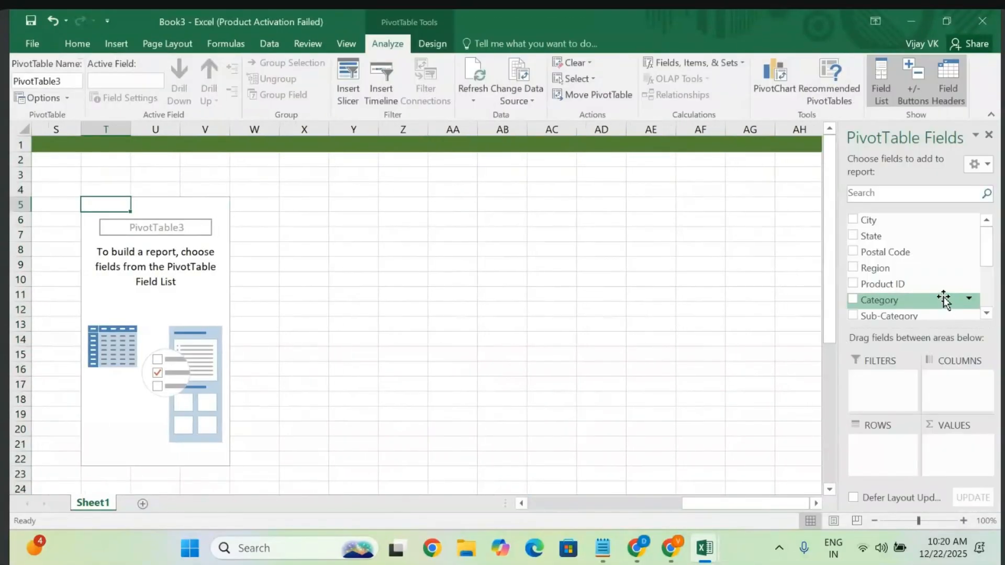
pyautogui.click(987, 314)
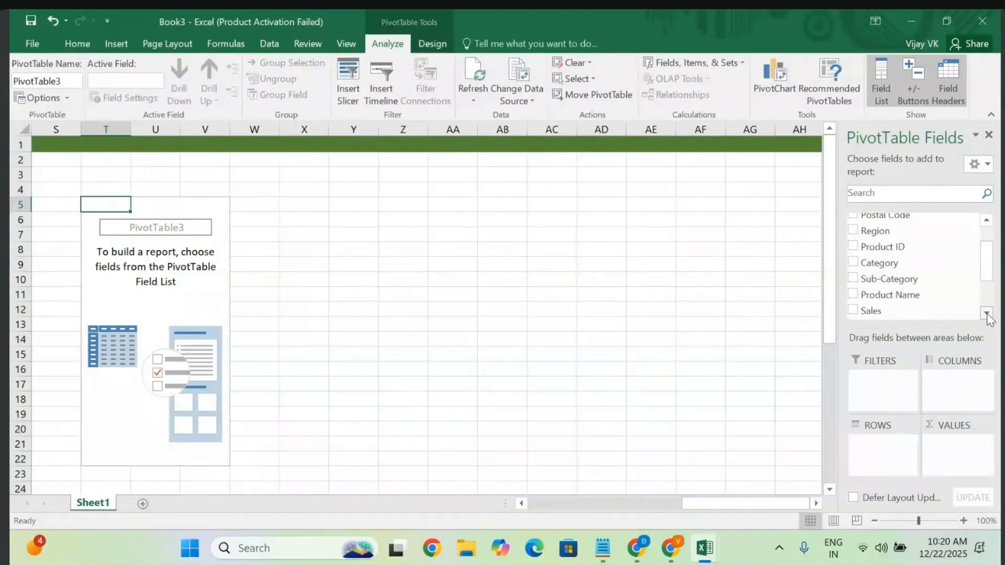
pyautogui.click(987, 314)
pyautogui.click(988, 314)
pyautogui.click(988, 314)
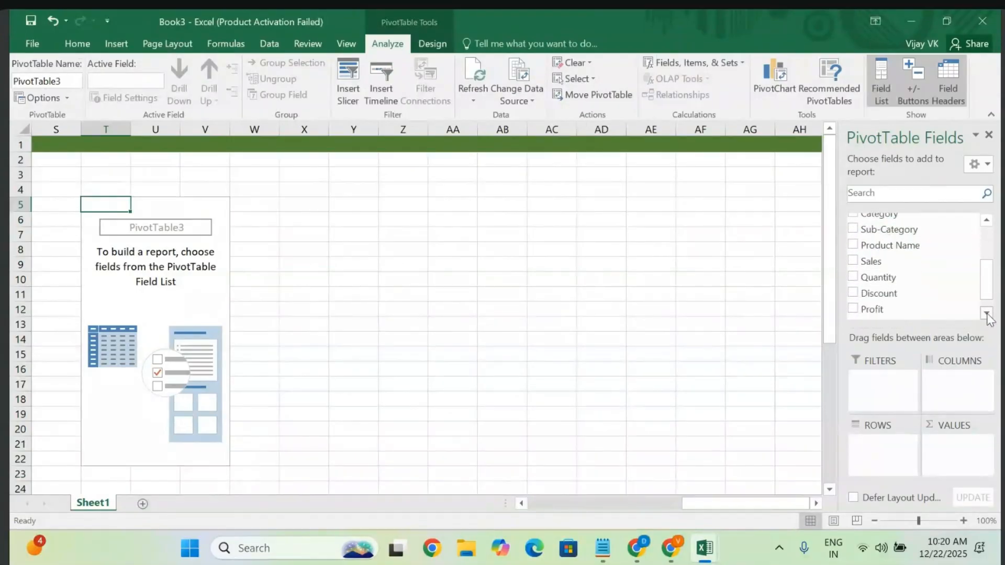
pyautogui.click(988, 314)
pyautogui.click(987, 221)
pyautogui.click(988, 220)
pyautogui.click(988, 221)
pyautogui.moveTo(962, 223); pyautogui.dragTo(875, 463)
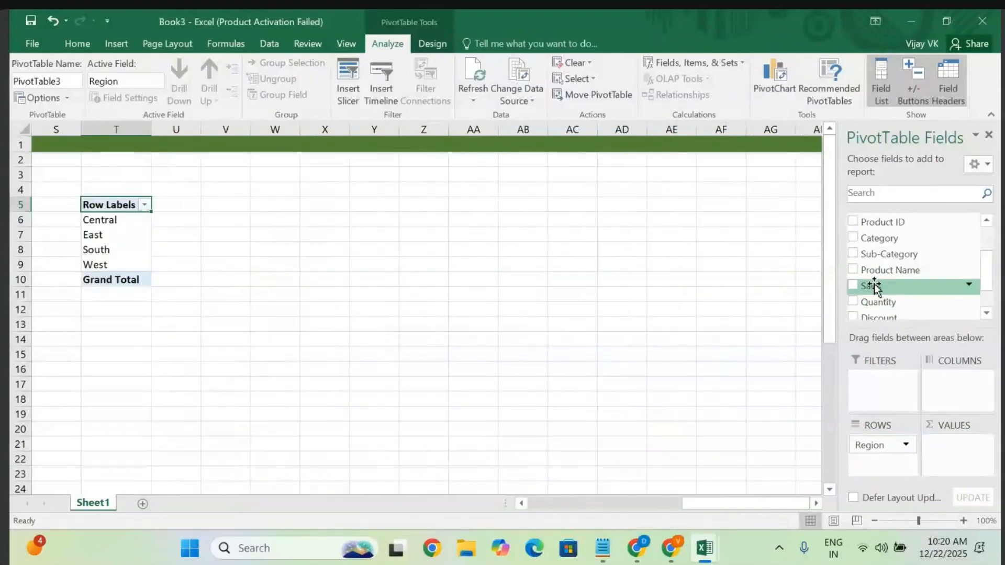
# - Add Sales to the values of the Region PivotTable at T5
pyautogui.moveTo(875, 285); pyautogui.dragTo(876, 464)
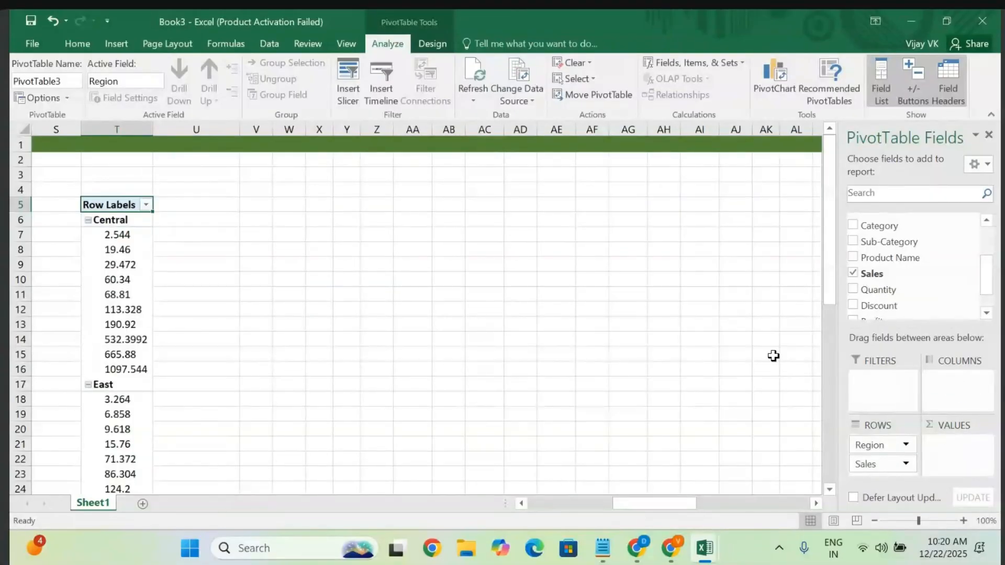
pyautogui.moveTo(872, 463); pyautogui.dragTo(953, 453)
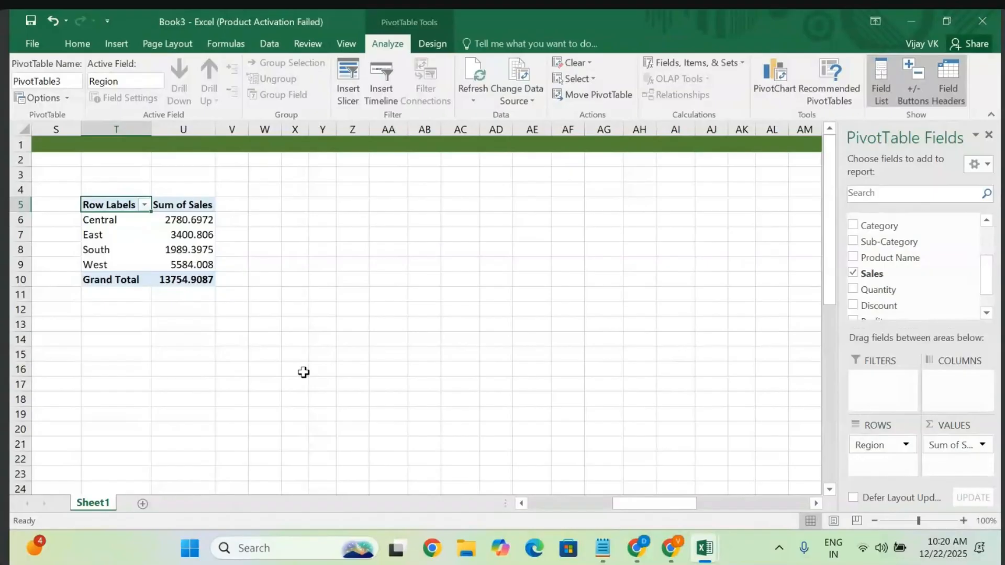
# - Copy the whole Region PivotTable to cell AA5 and AutoFit columns AA and AB
pyautogui.click(106, 235)
pyautogui.hotkey('ctrl', 'a')
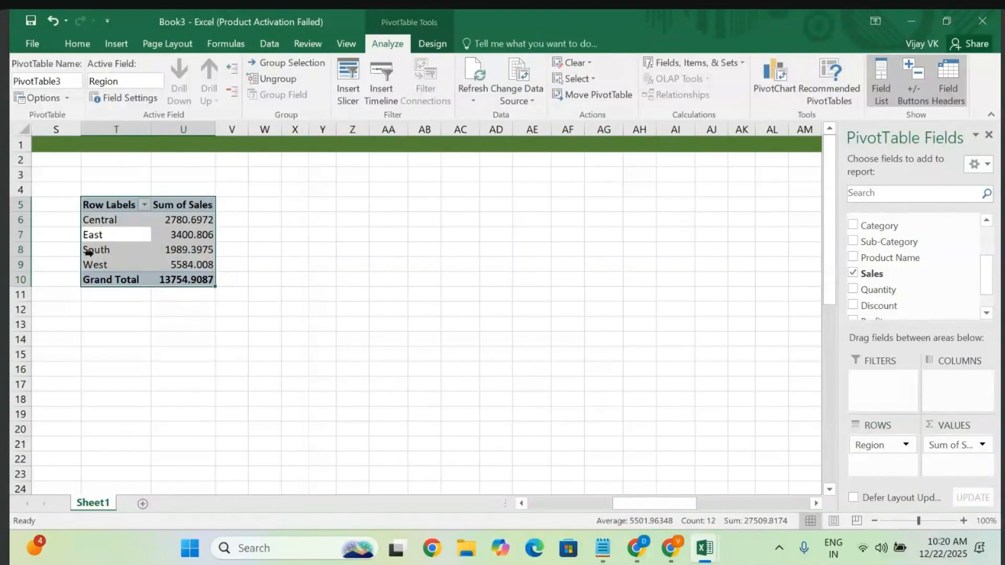
pyautogui.hotkey('ctrl', 'c')
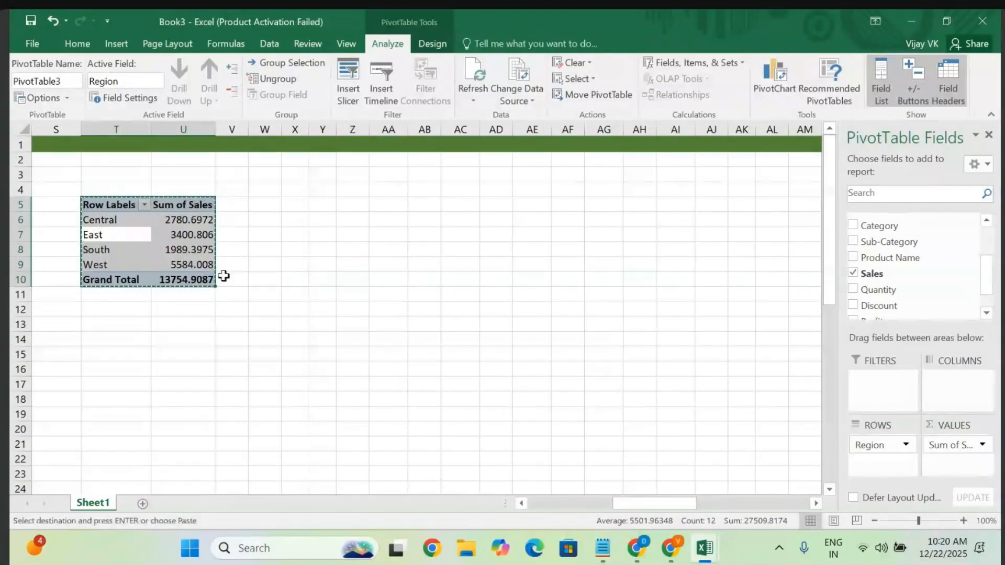
pyautogui.click(387, 205)
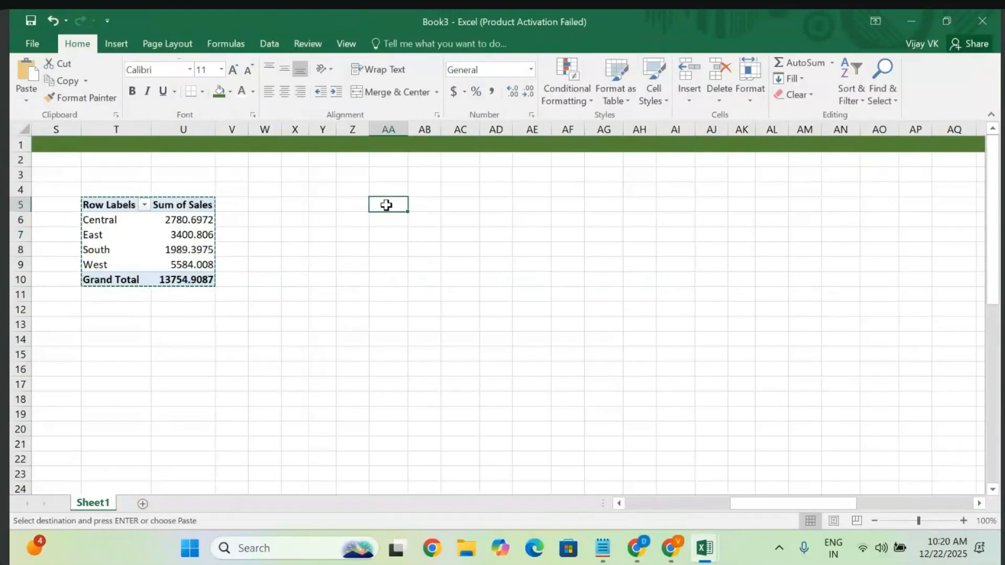
pyautogui.hotkey('ctrl', 'v')
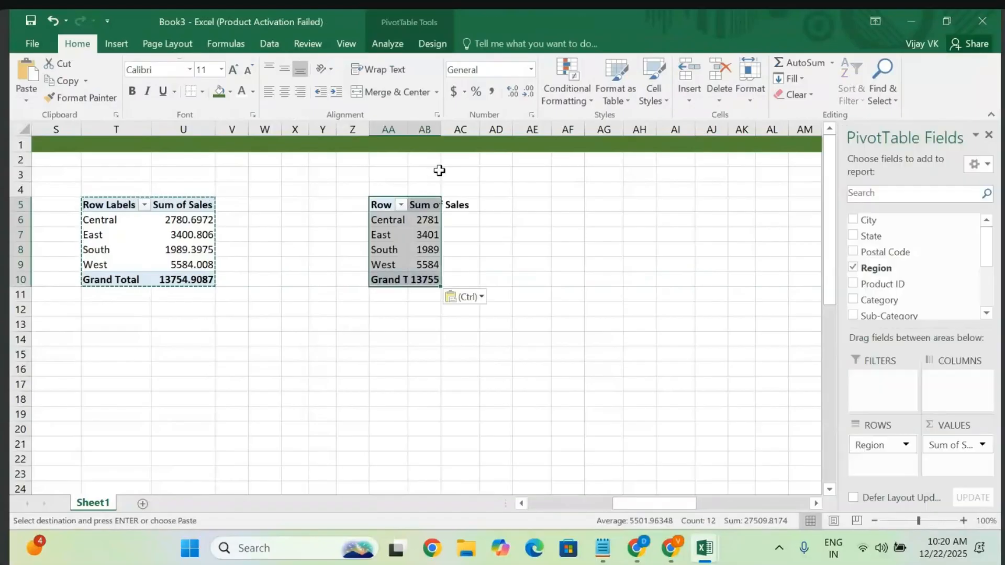
pyautogui.doubleClick(441, 127)
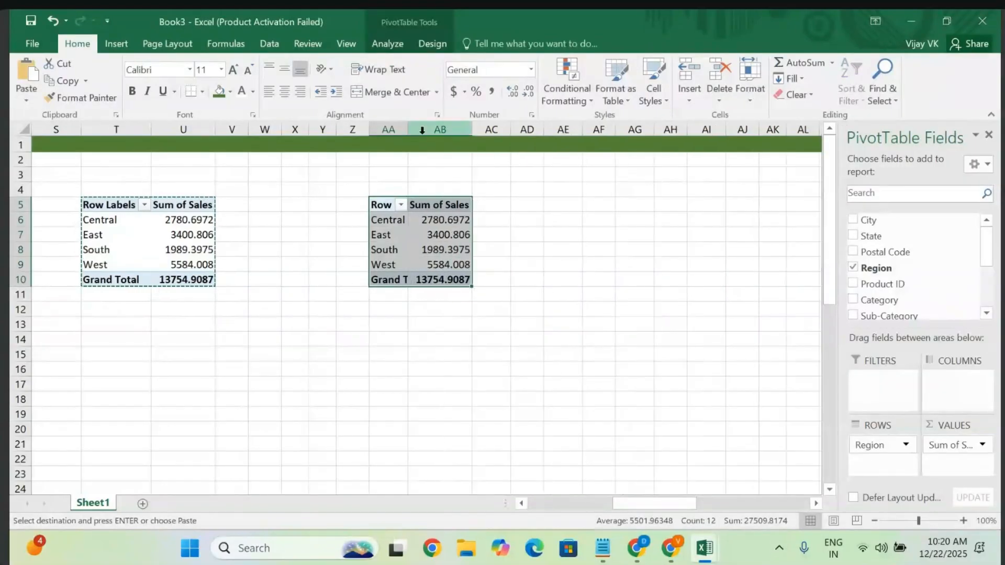
pyautogui.moveTo(409, 129); pyautogui.dragTo(409, 128)
pyautogui.doubleClick(409, 129)
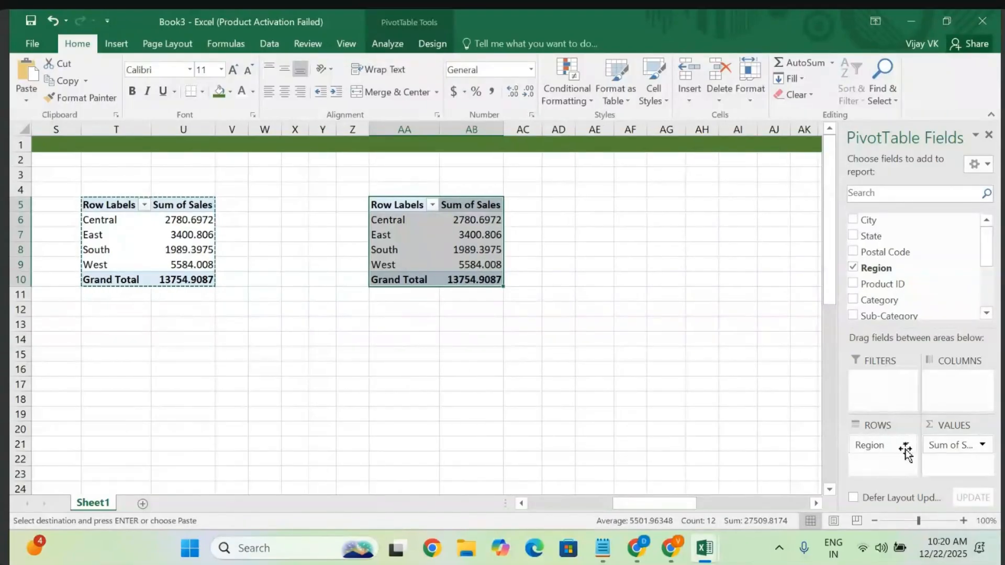
# - Remove Region from the rows and Sum of Sales from the values of the copied PivotTable
pyautogui.click(885, 448)
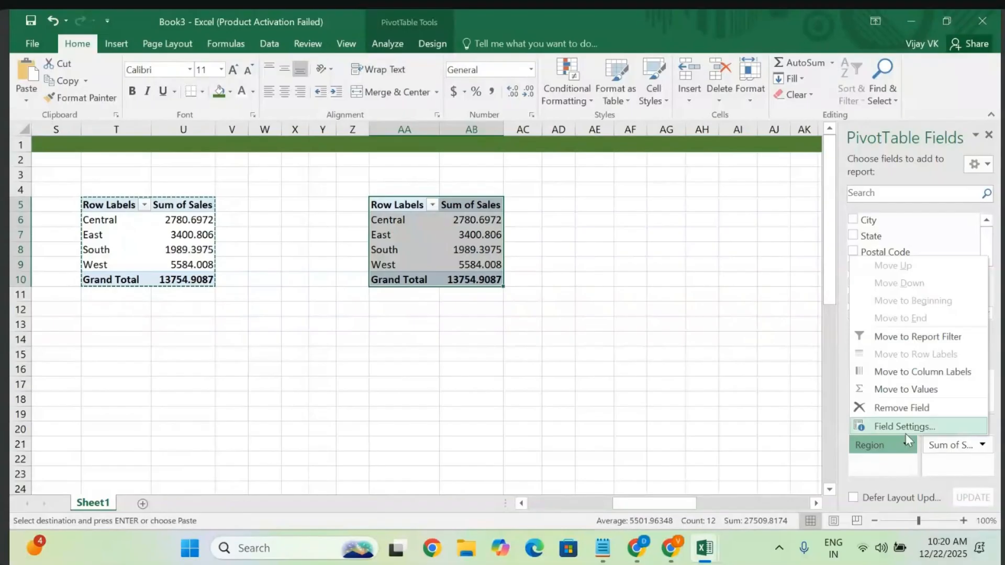
pyautogui.click(927, 408)
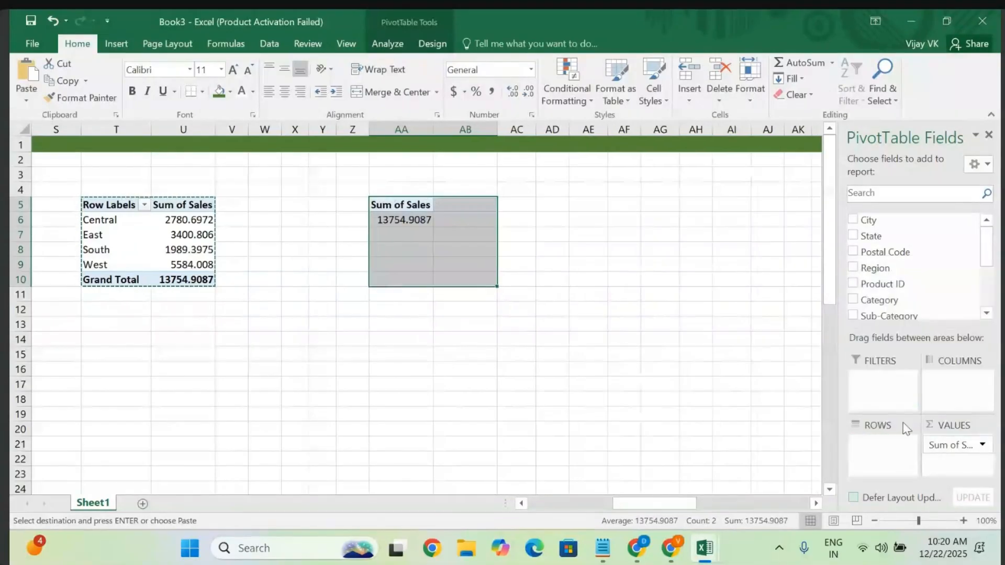
pyautogui.click(953, 446)
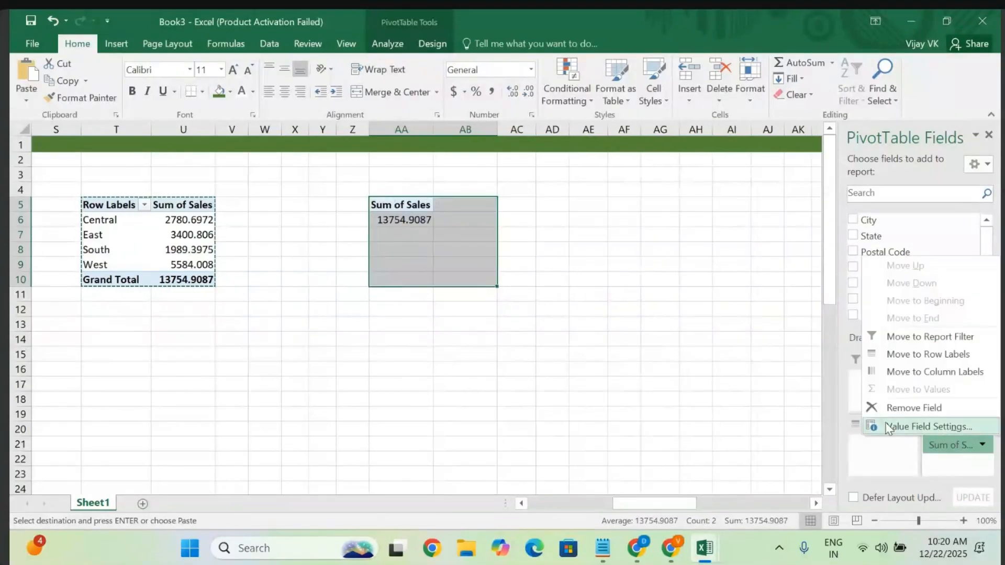
pyautogui.click(928, 411)
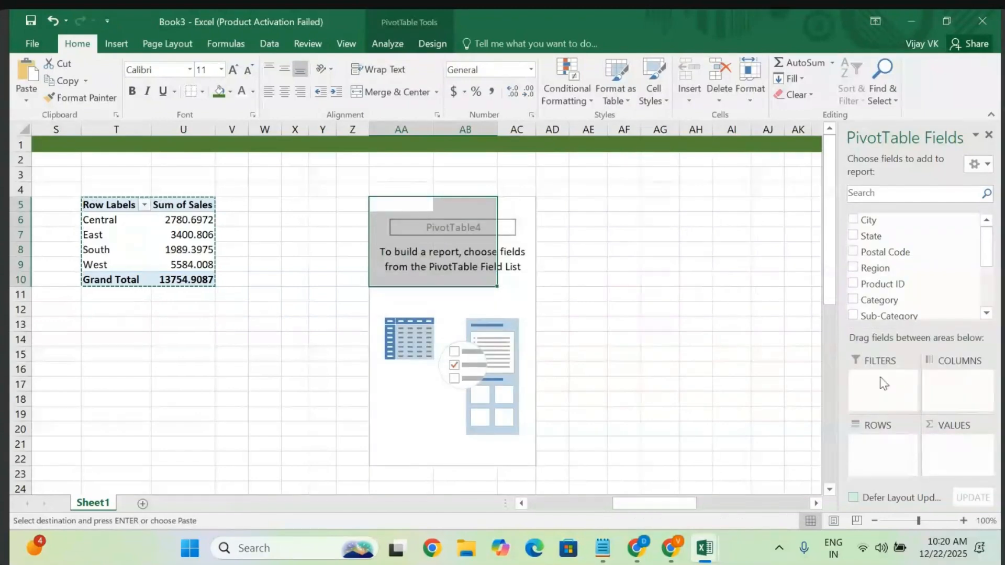
# - Add Sub-Category to the rows and Profit to the values of the PivotTable at AA5
pyautogui.click(988, 315)
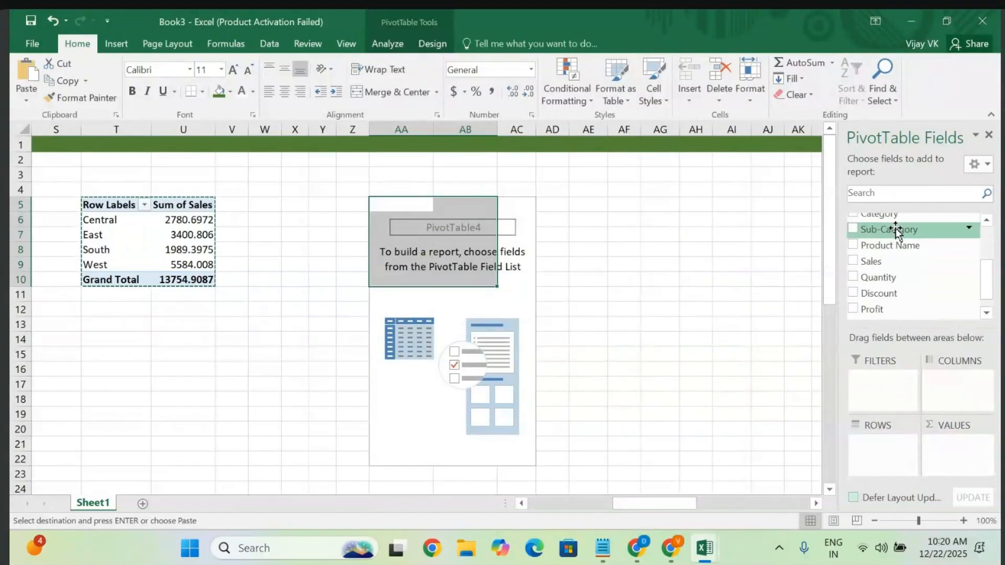
pyautogui.moveTo(897, 230); pyautogui.dragTo(881, 458)
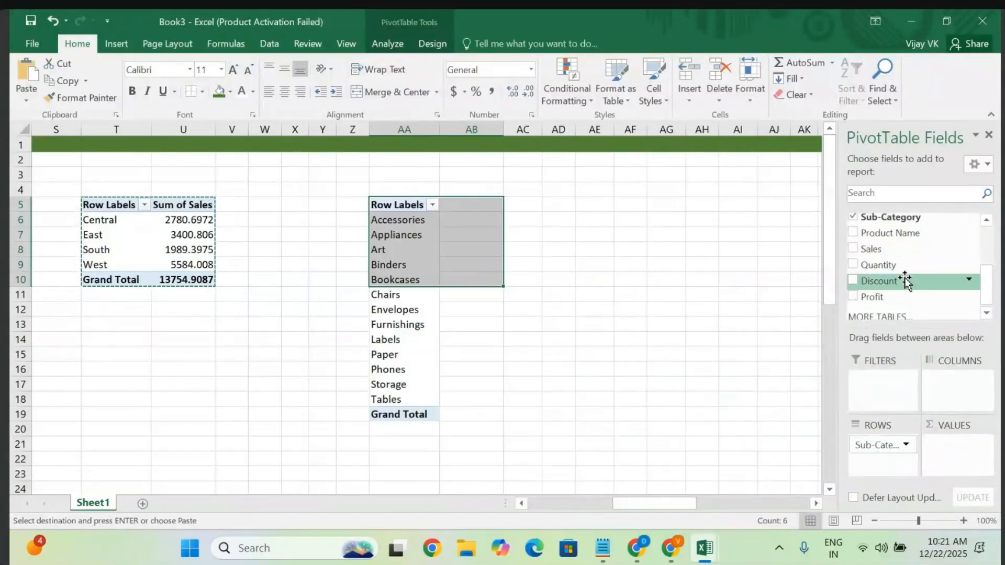
pyautogui.moveTo(922, 302); pyautogui.dragTo(950, 460)
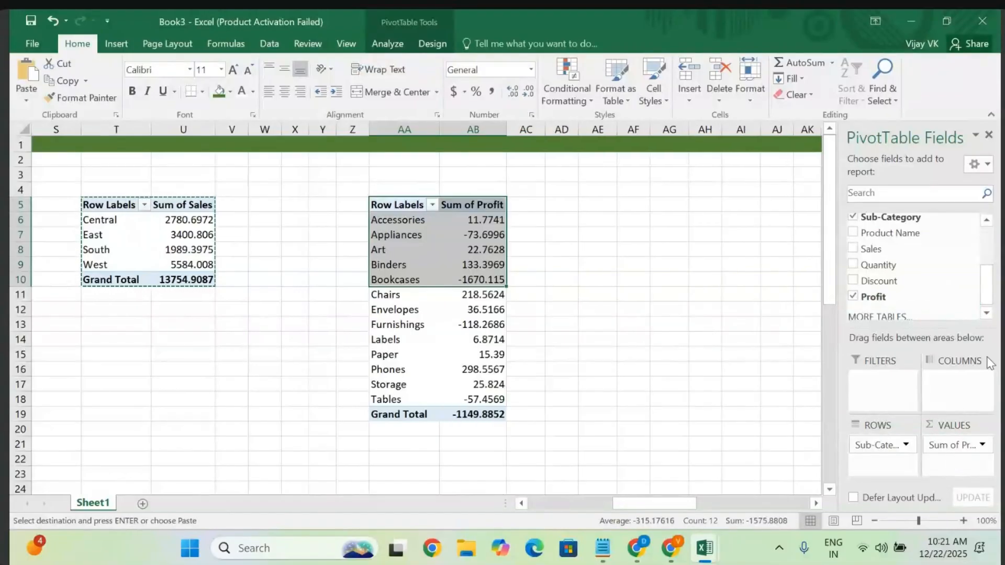
# - Look through the full list of available fields for the Sub-Category PivotTable
pyautogui.click(987, 222)
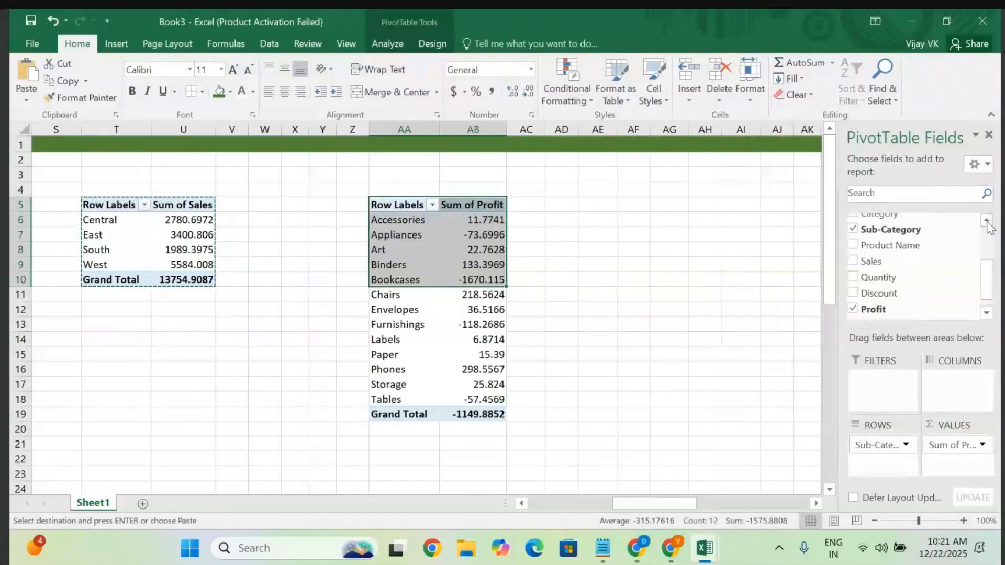
pyautogui.click(987, 222)
pyautogui.click(987, 222)
pyautogui.click(987, 222)
pyautogui.click(987, 222)
pyautogui.click(987, 222)
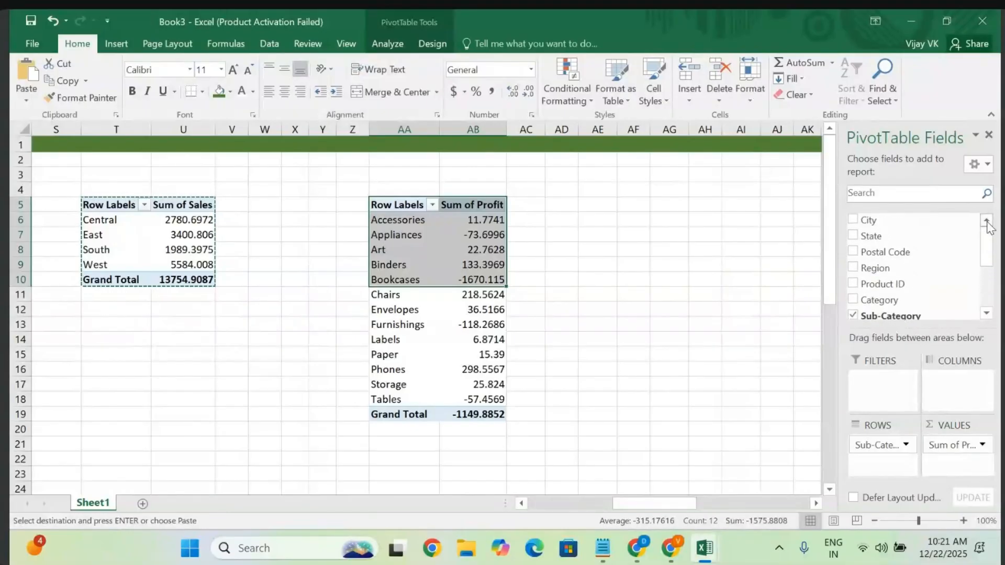
pyautogui.click(987, 316)
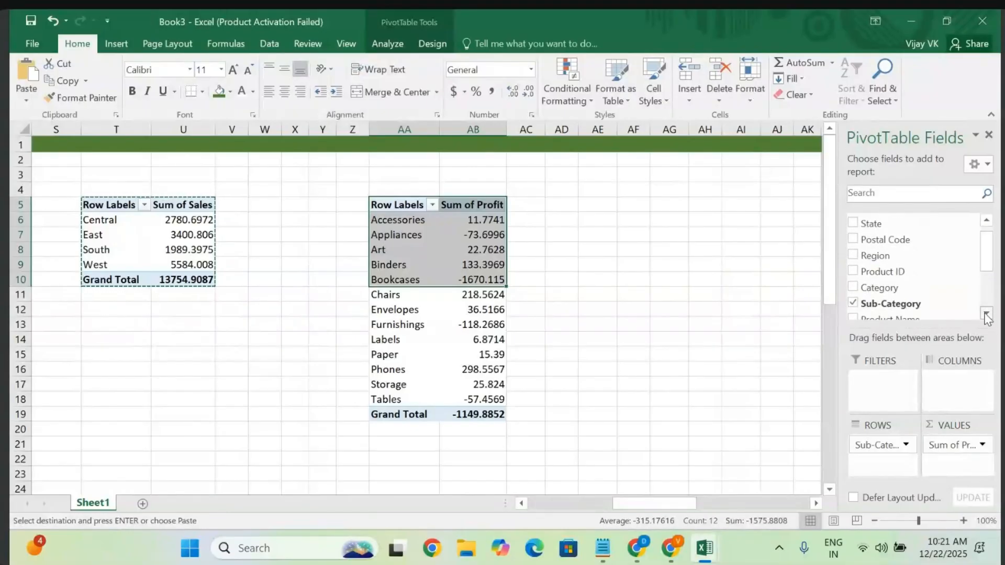
pyautogui.click(987, 316)
pyautogui.click(987, 316)
pyautogui.click(987, 317)
pyautogui.click(987, 317)
pyautogui.click(987, 316)
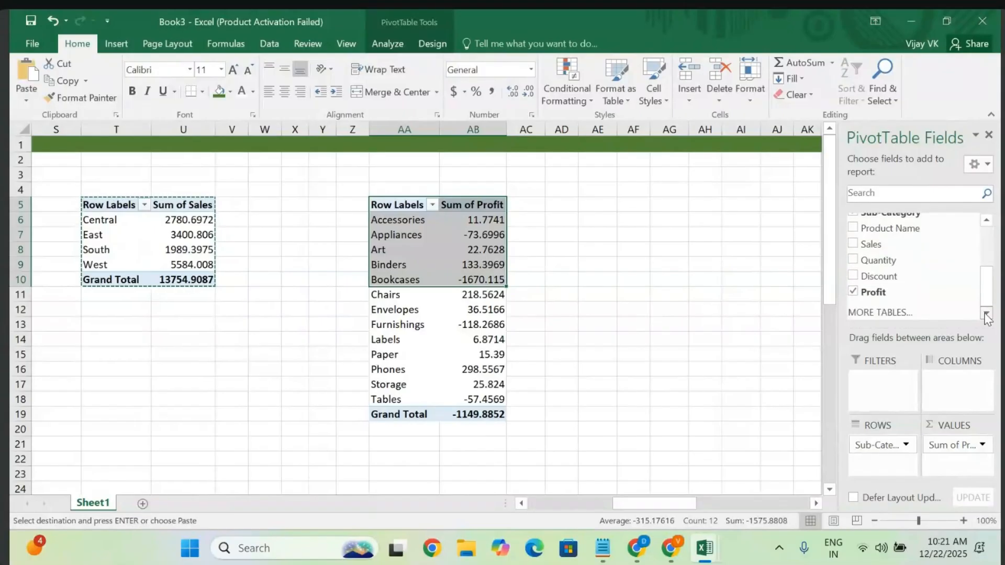
pyautogui.click(987, 222)
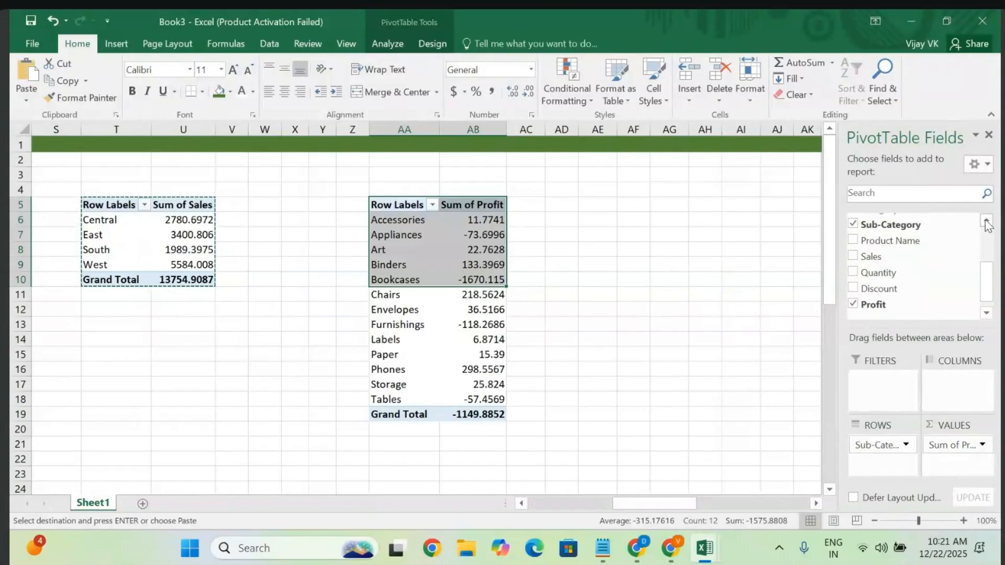
pyautogui.click(987, 222)
pyautogui.click(987, 222)
pyautogui.click(987, 222)
pyautogui.click(987, 222)
pyautogui.click(987, 222)
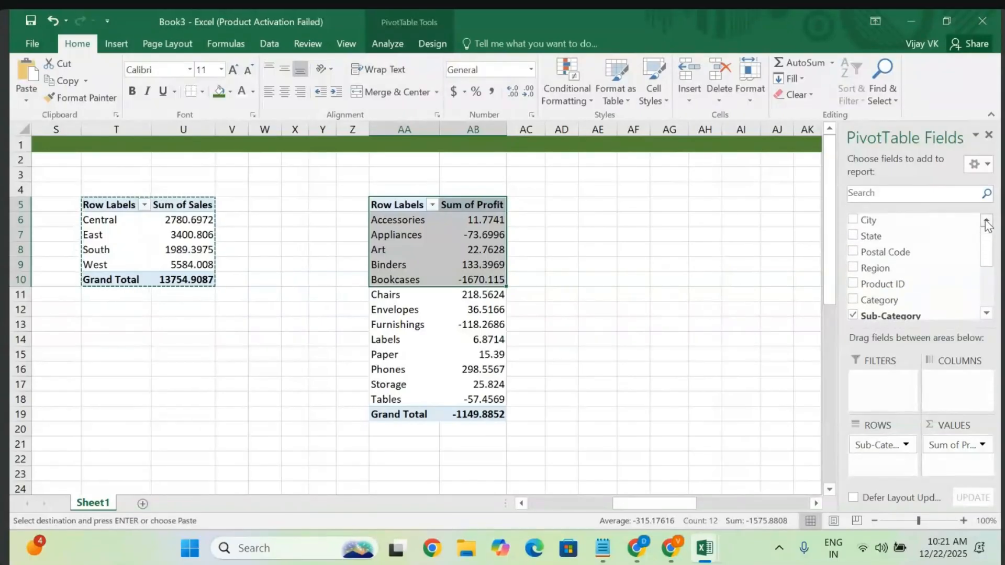
# - Try Category as the column field of the Sub-Category PivotTable, and remove it again
pyautogui.scroll(-1, 991, 257)
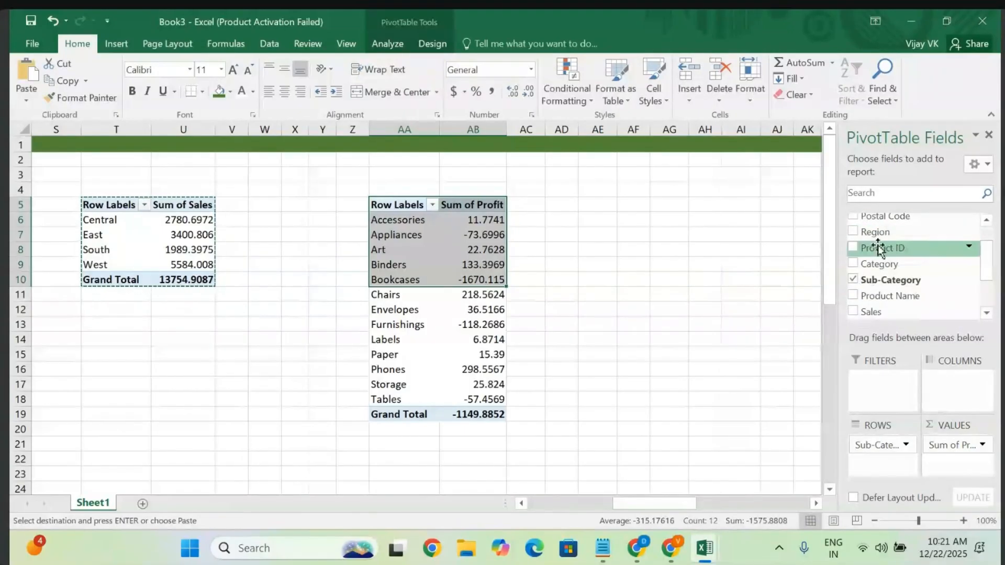
pyautogui.moveTo(870, 232); pyautogui.dragTo(948, 387)
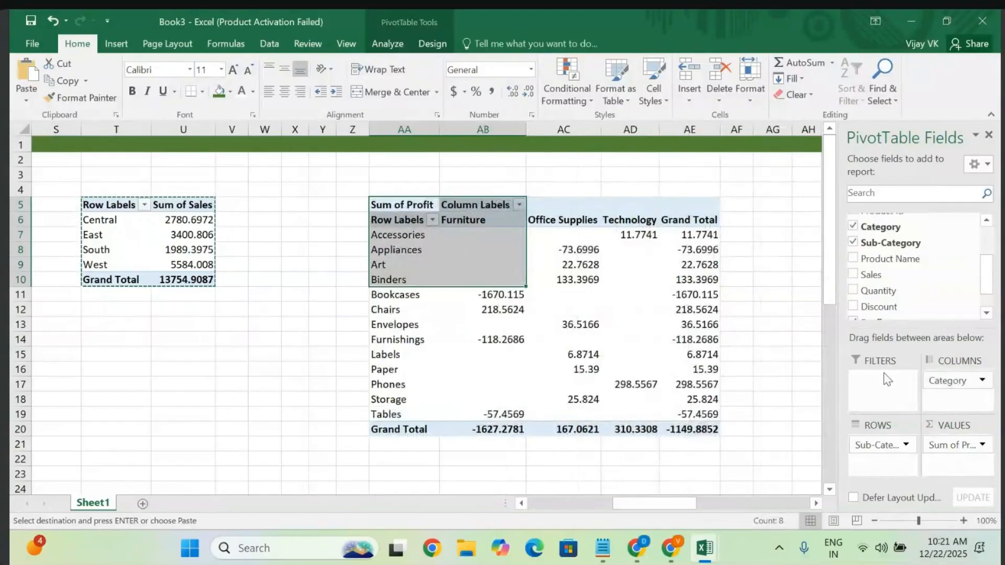
pyautogui.click(957, 384)
pyautogui.click(914, 344)
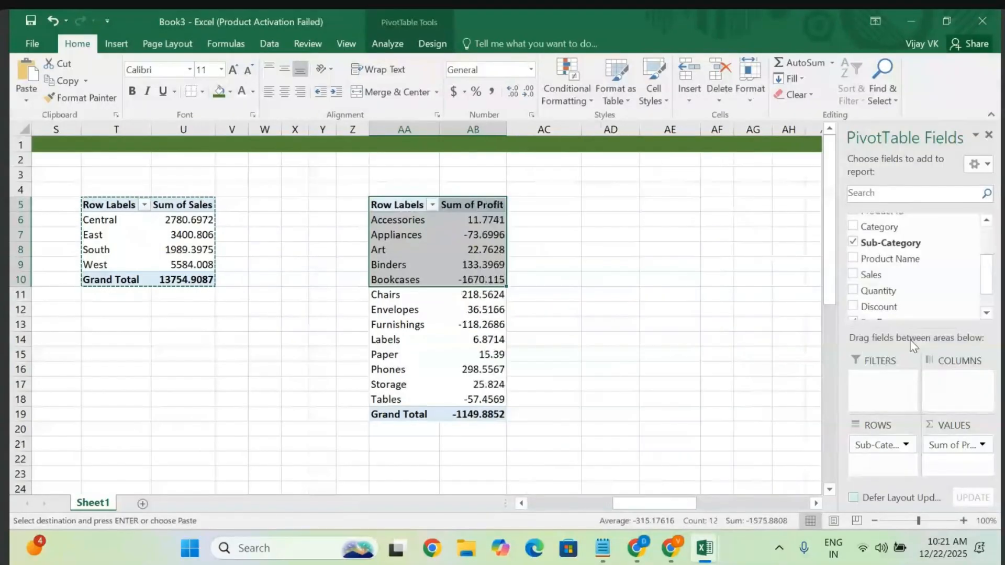
# - Add Region to the columns of the Sub-Category PivotTable
pyautogui.scroll(3, 882, 238)
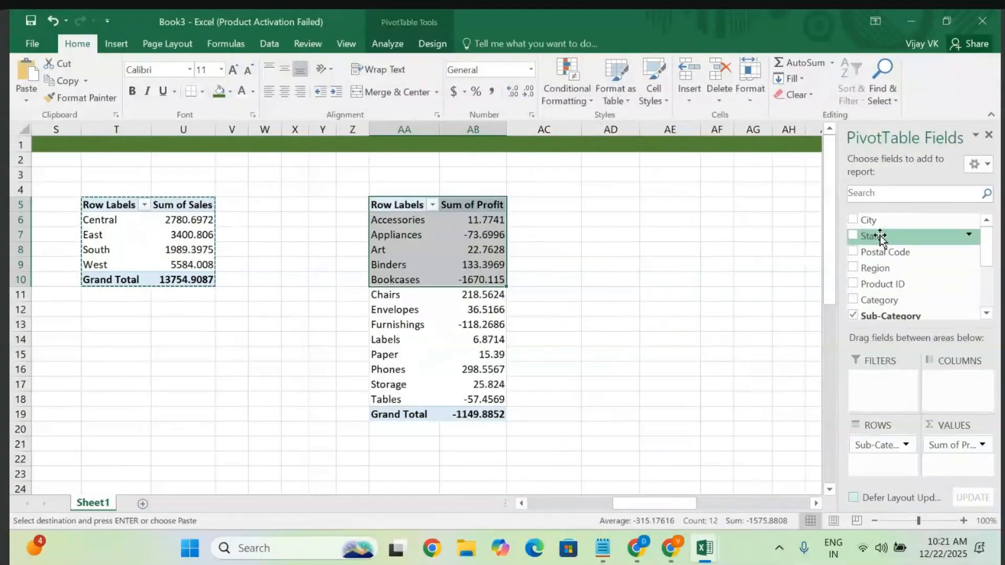
pyautogui.moveTo(890, 268); pyautogui.dragTo(945, 387)
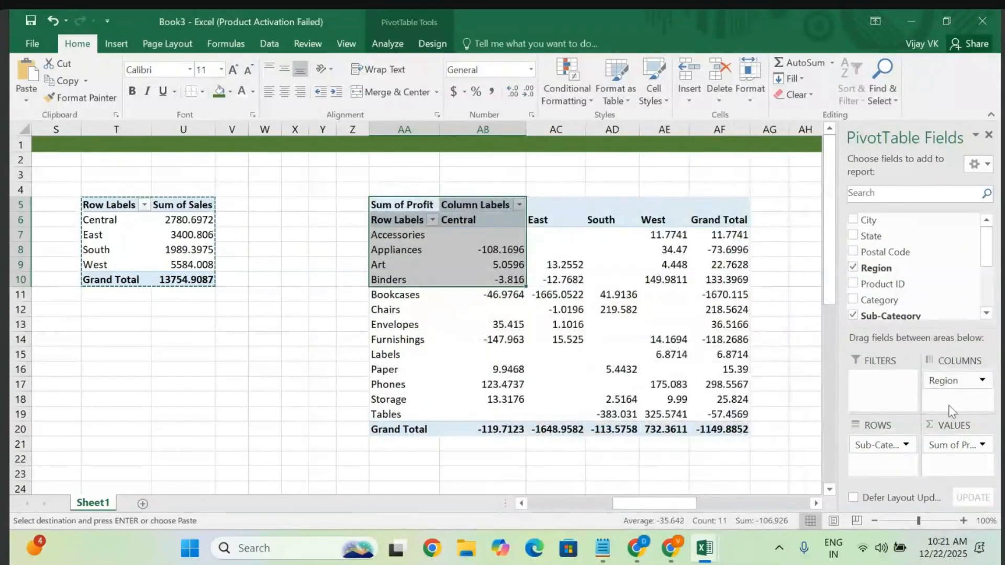
pyautogui.scroll(-2, 885, 286)
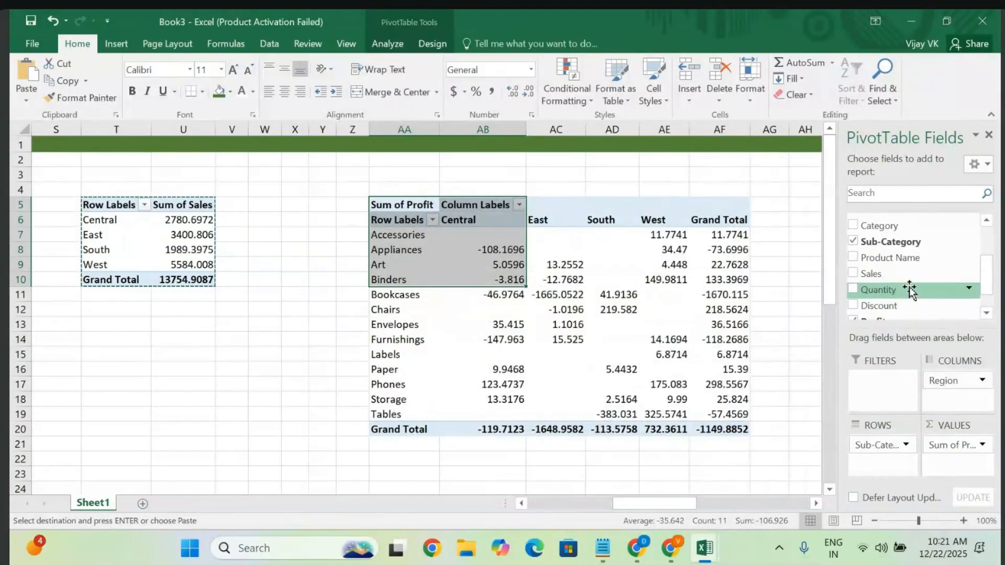
pyautogui.scroll(2, 910, 289)
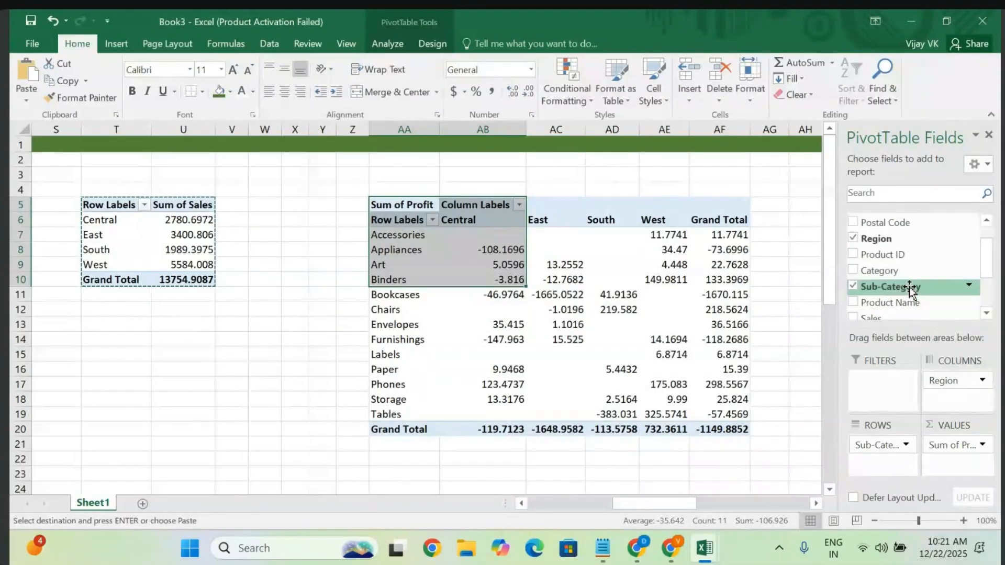
# - Insert a 3-D Column PivotChart with a depth axis from the whole Region sales PivotTable at T5
pyautogui.click(291, 295)
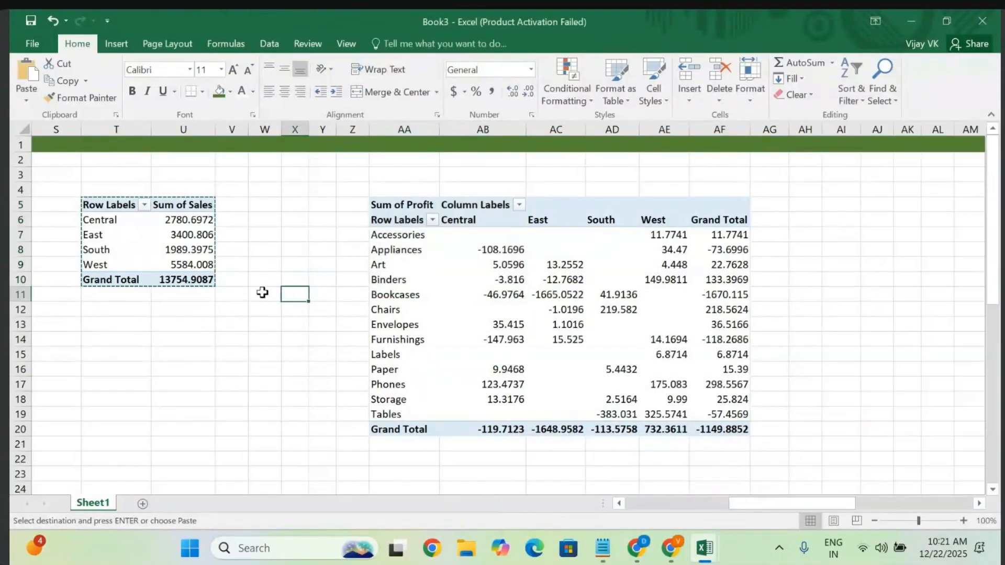
pyautogui.click(136, 236)
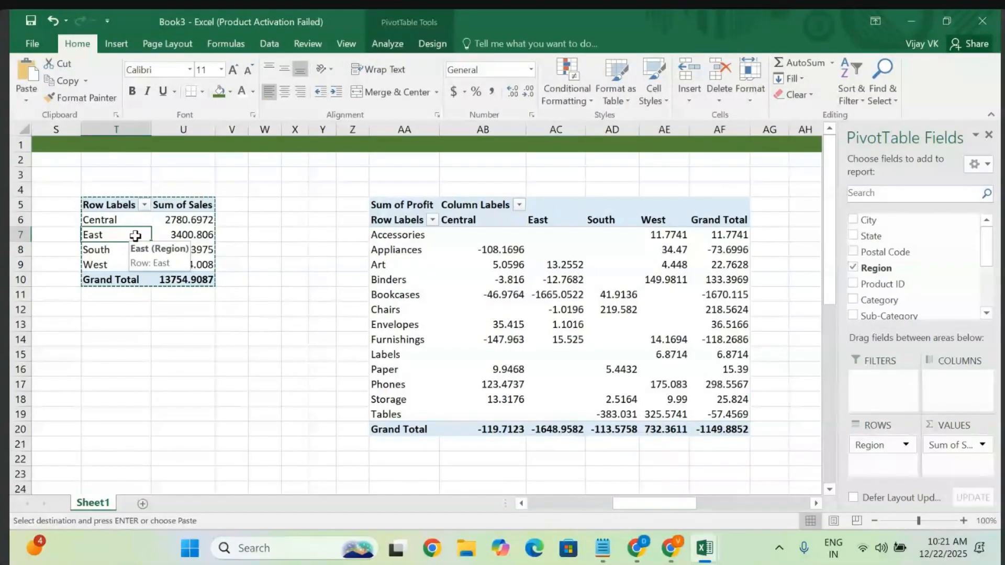
pyautogui.hotkey('ctrl', 'a')
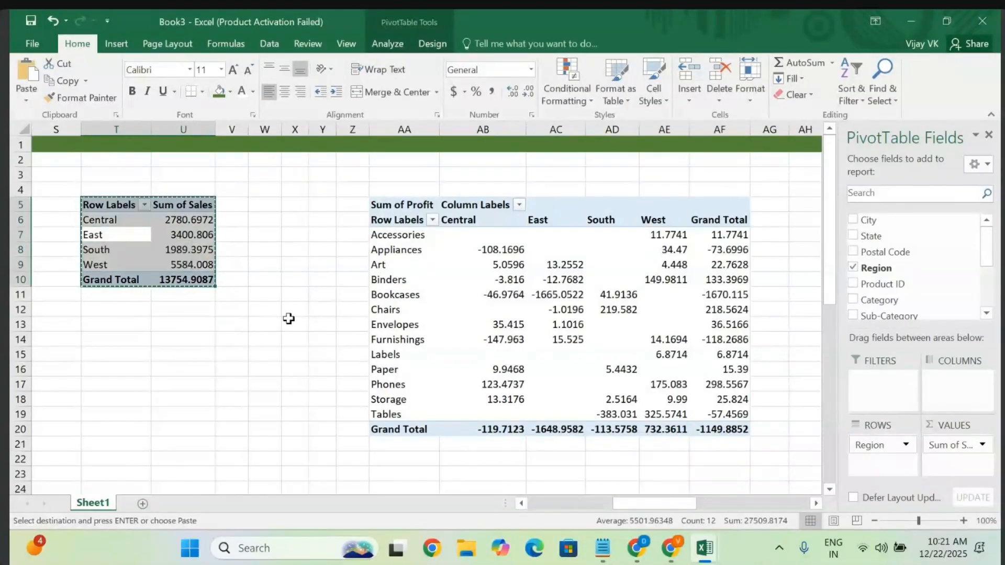
pyautogui.press('Escape')
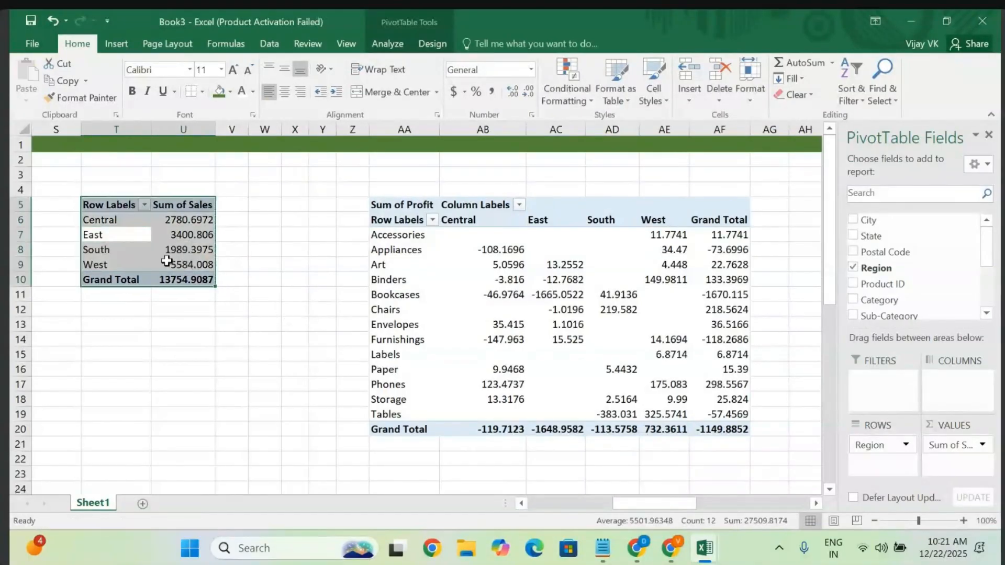
pyautogui.click(113, 40)
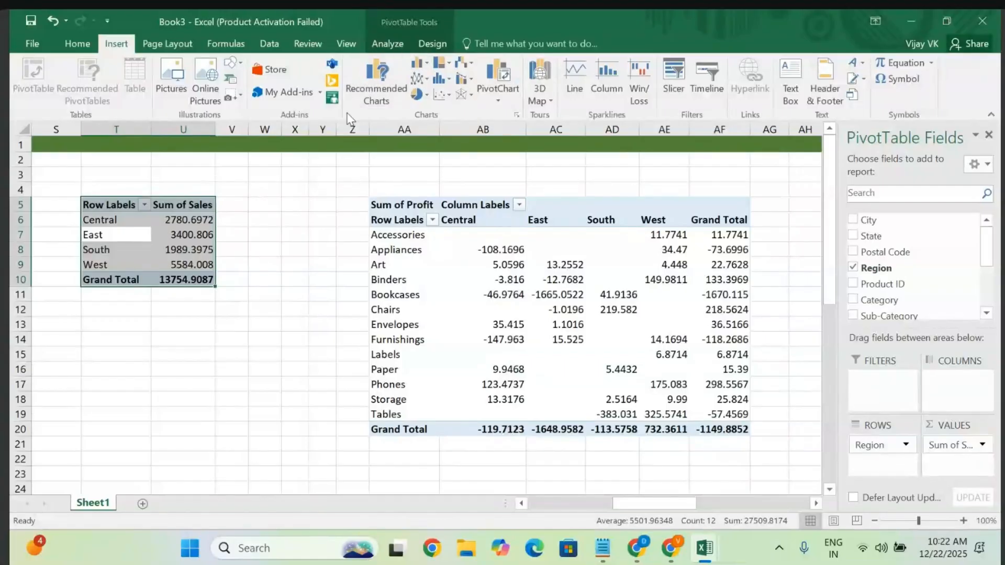
pyautogui.click(418, 63)
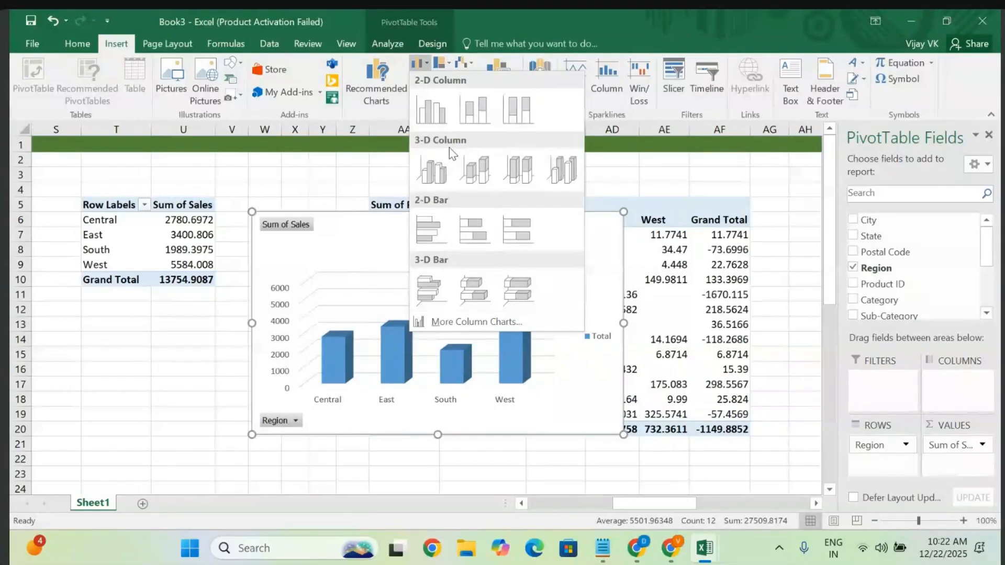
pyautogui.click(555, 181)
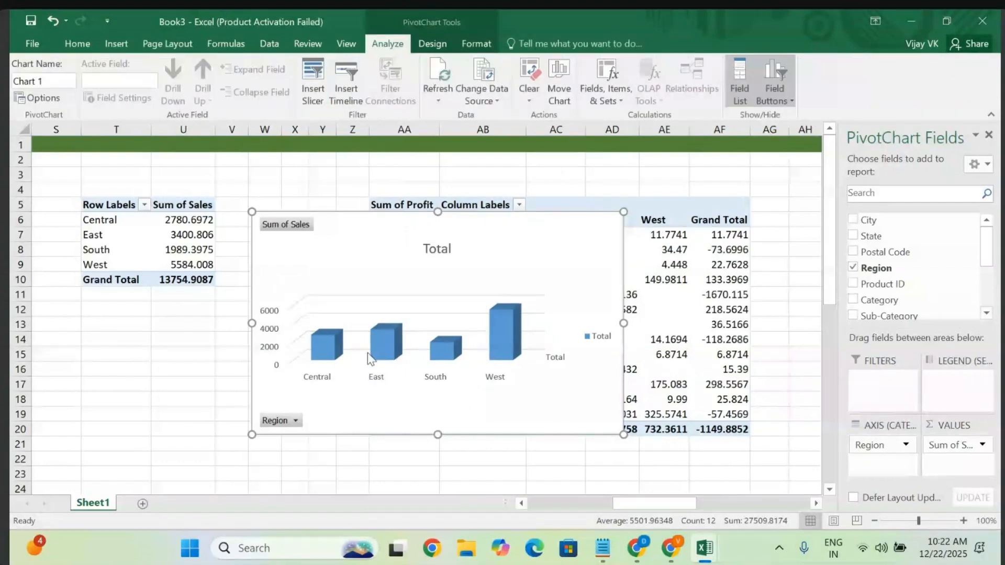
# - Move the 3-D Column PivotChart below the Region sales PivotTable, starting at about row 21
pyautogui.moveTo(507, 270); pyautogui.dragTo(376, 365)
pyautogui.scroll(-3, 376, 366)
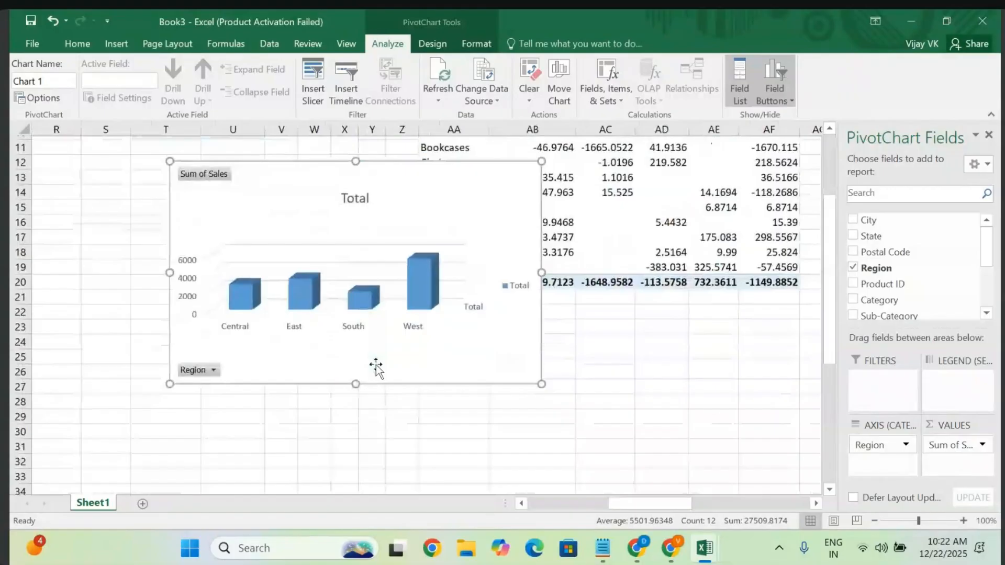
pyautogui.moveTo(385, 201); pyautogui.dragTo(296, 310)
pyautogui.scroll(-1, 295, 311)
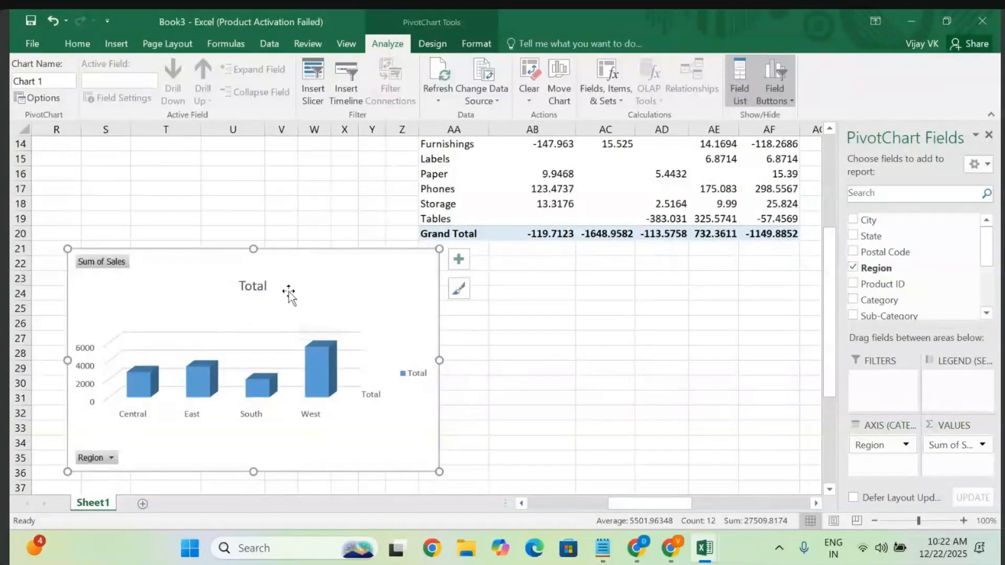
pyautogui.moveTo(291, 278)
pyautogui.mouseDown()
pyautogui.moveTo(278, 267)
pyautogui.moveTo(280, 284)
pyautogui.mouseUp()
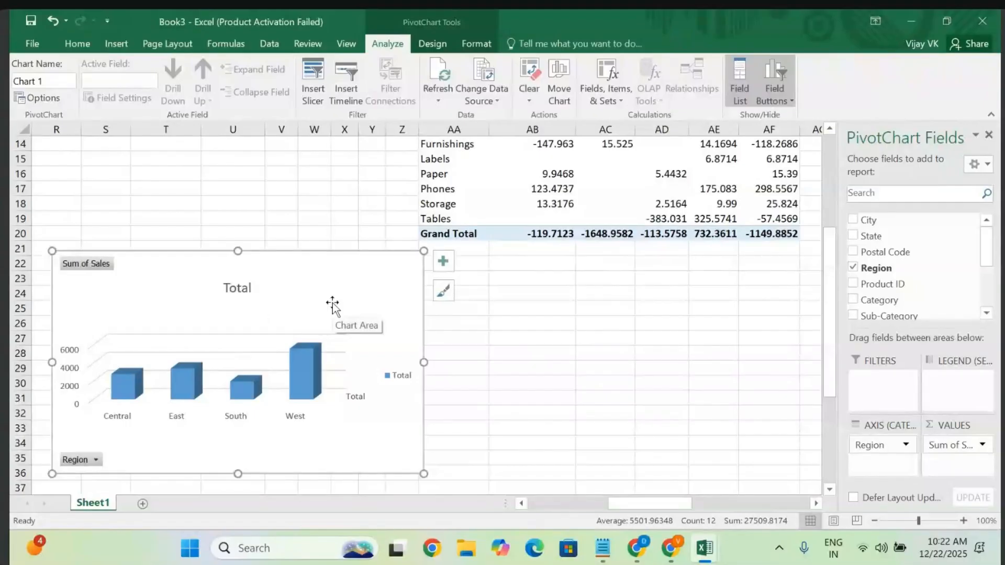
# - Insert a 3-D Line PivotChart from the whole Region sales PivotTable at T5
pyautogui.scroll(4, 332, 307)
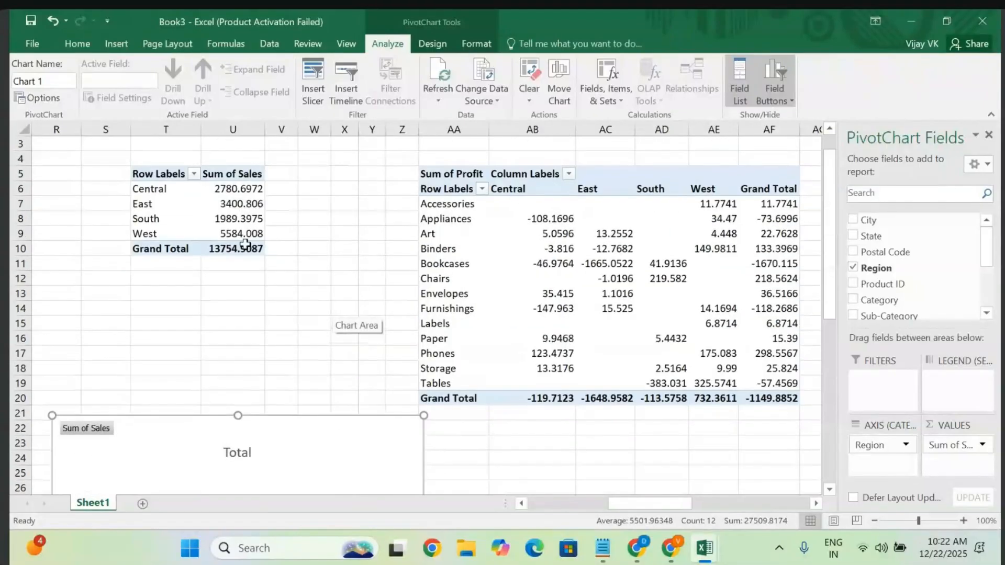
pyautogui.click(233, 217)
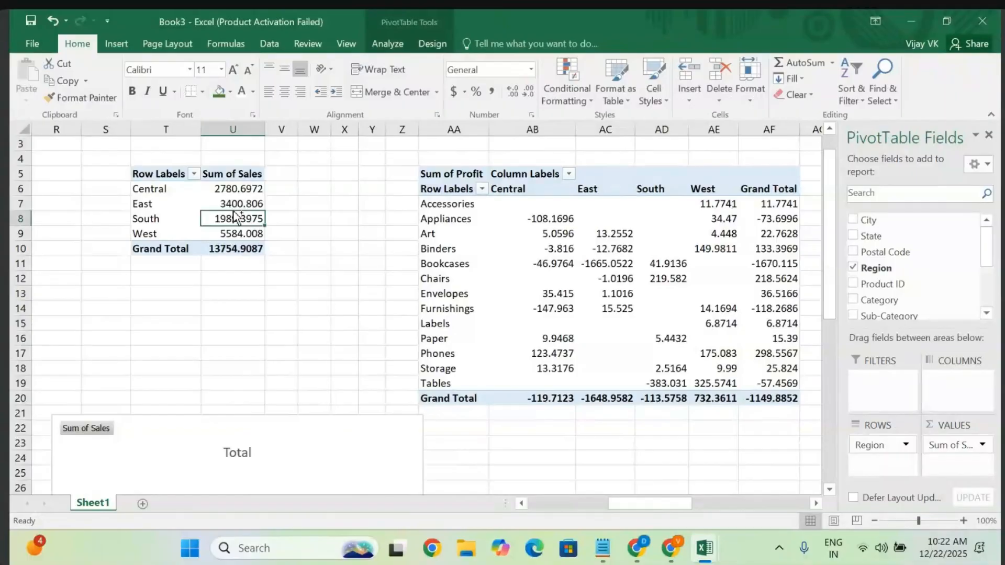
pyautogui.hotkey('ctrl', 'a')
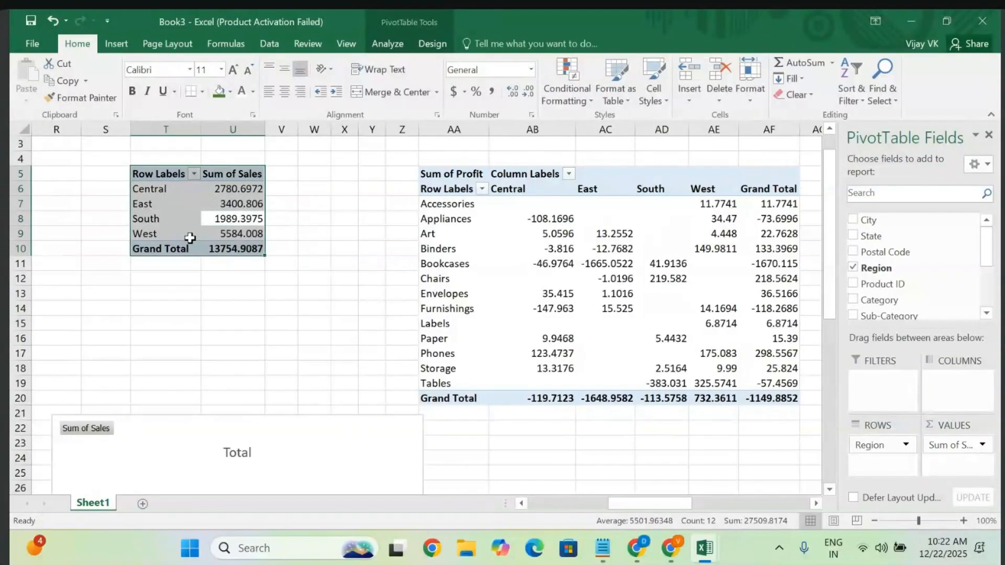
pyautogui.click(117, 44)
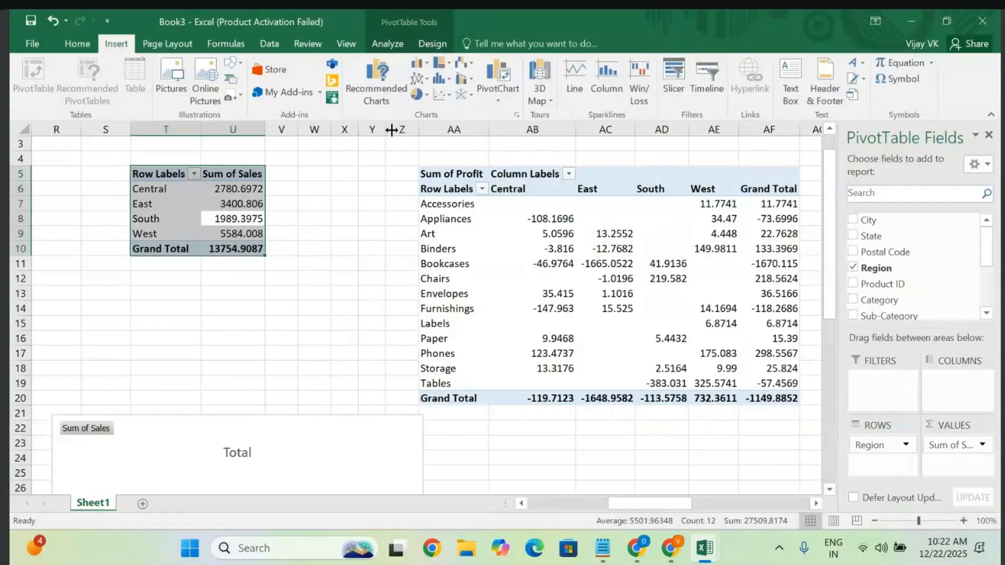
pyautogui.click(425, 62)
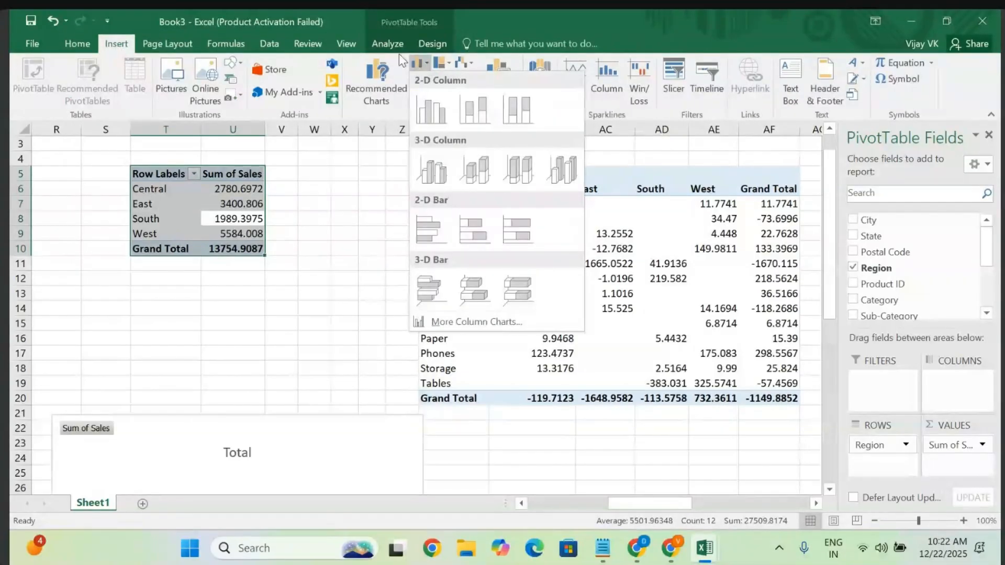
pyautogui.click(396, 56)
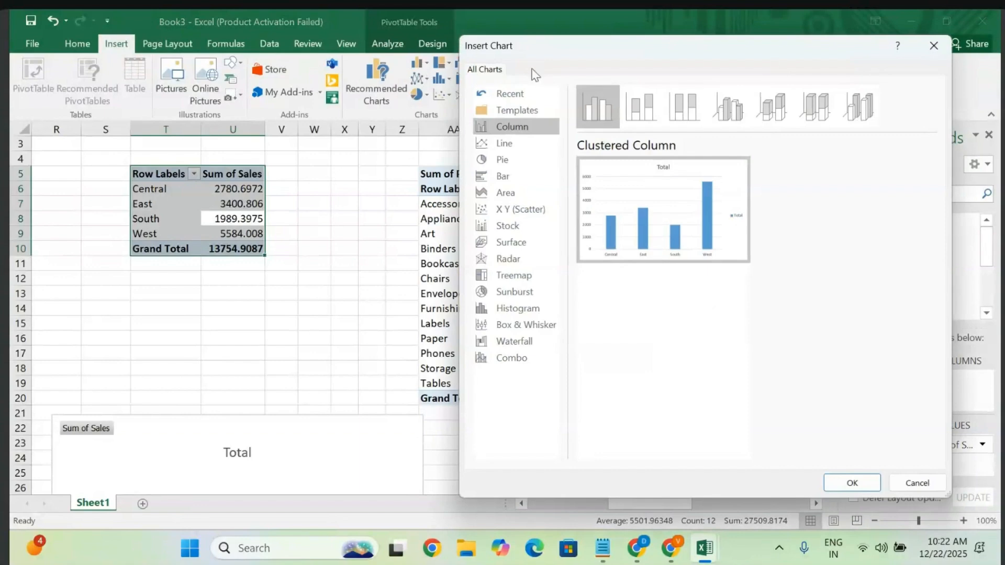
pyautogui.click(933, 45)
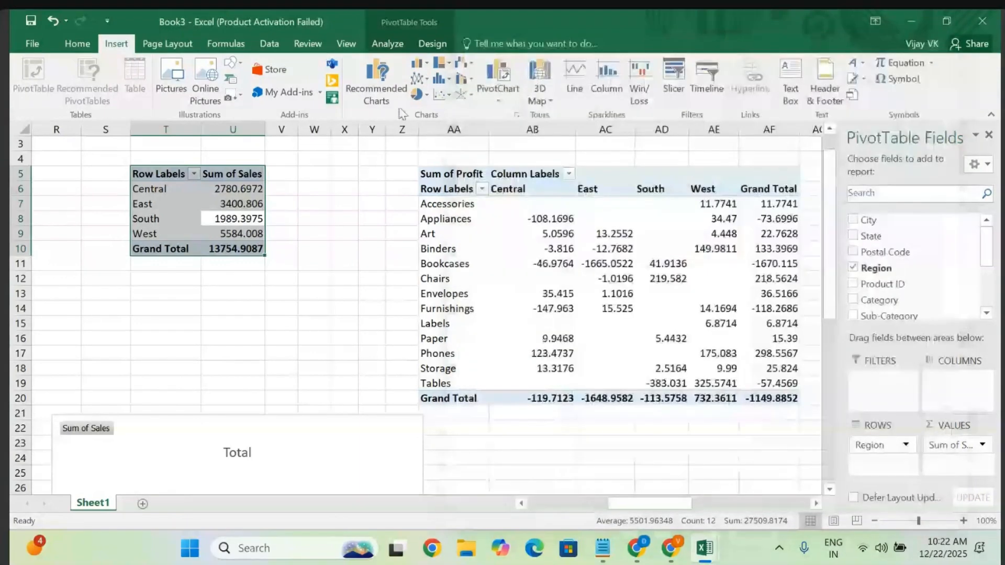
pyautogui.click(418, 78)
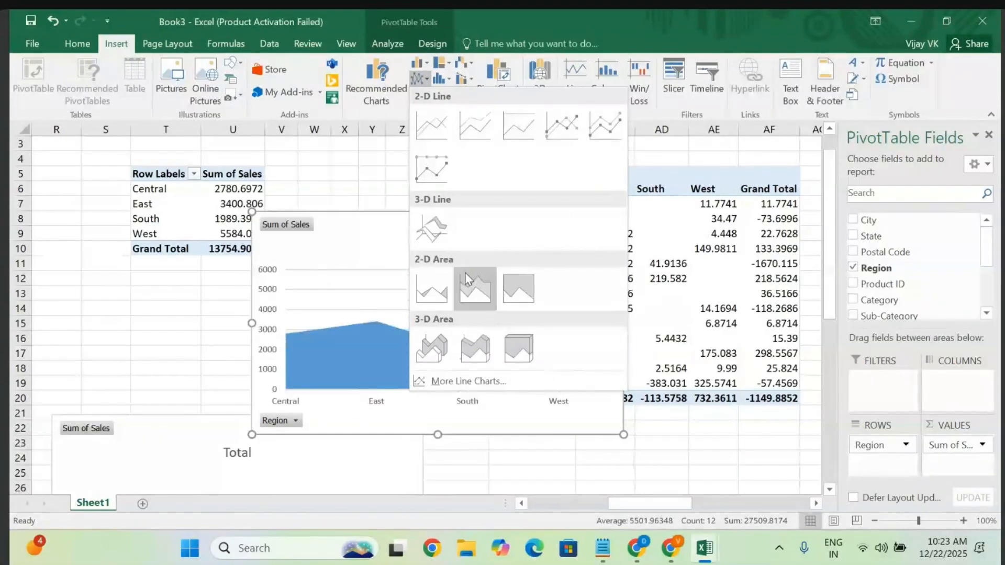
pyautogui.click(430, 221)
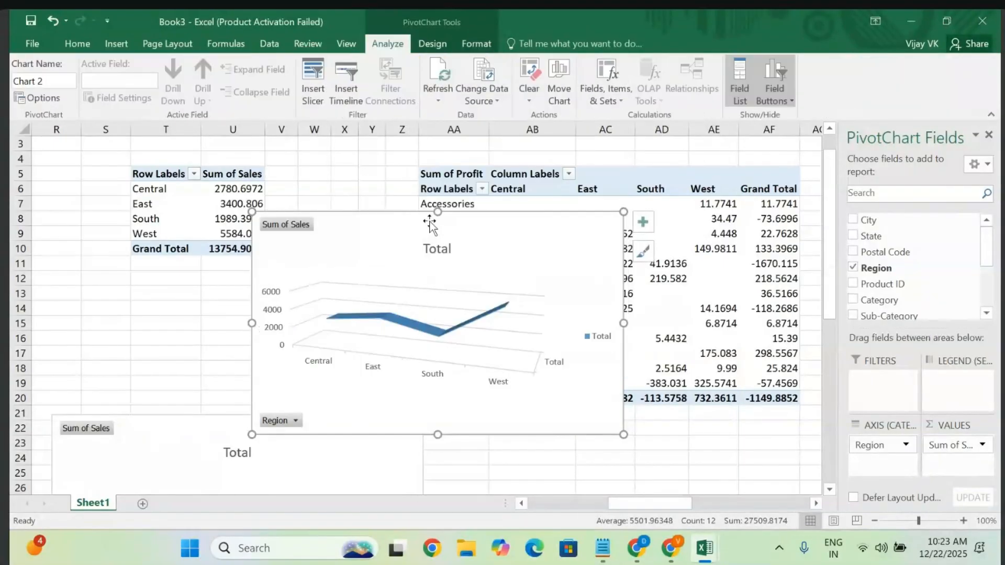
# - Move the 3-D Line PivotChart below the Sub-Category profit PivotTable, beside and level with the column chart
pyautogui.moveTo(514, 270); pyautogui.dragTo(673, 417)
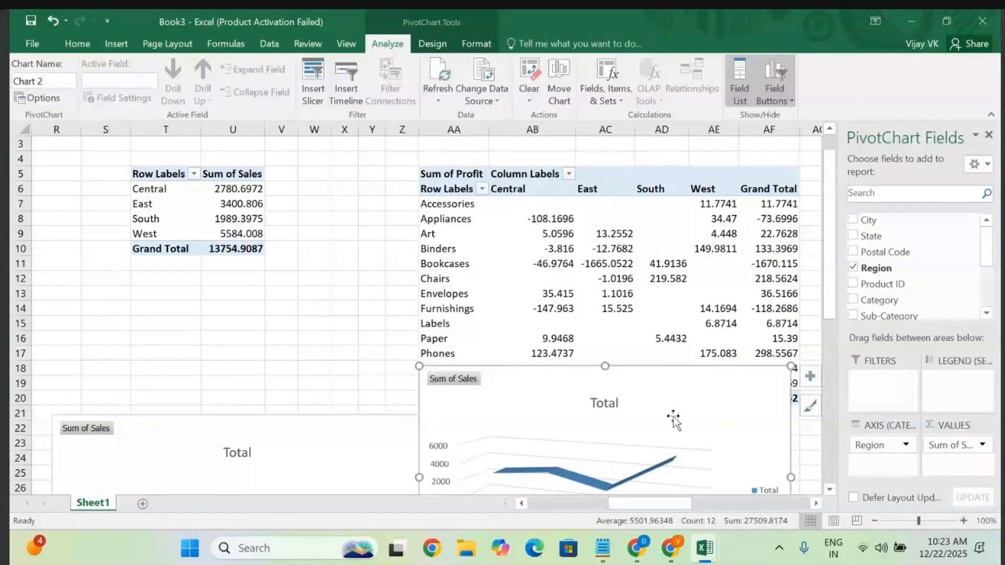
pyautogui.scroll(-2, 675, 422)
pyautogui.scroll(-2, 673, 419)
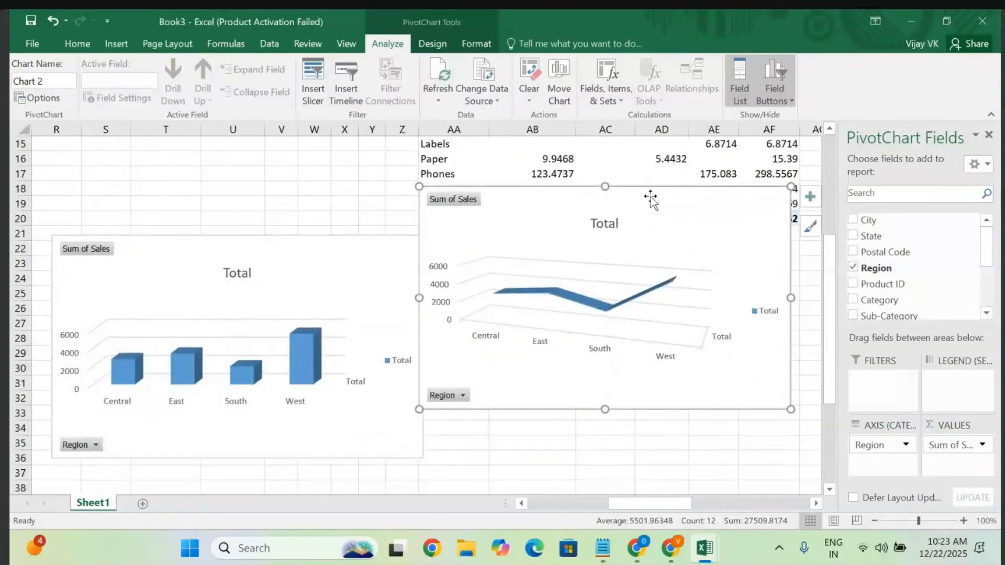
pyautogui.moveTo(651, 197); pyautogui.dragTo(656, 247)
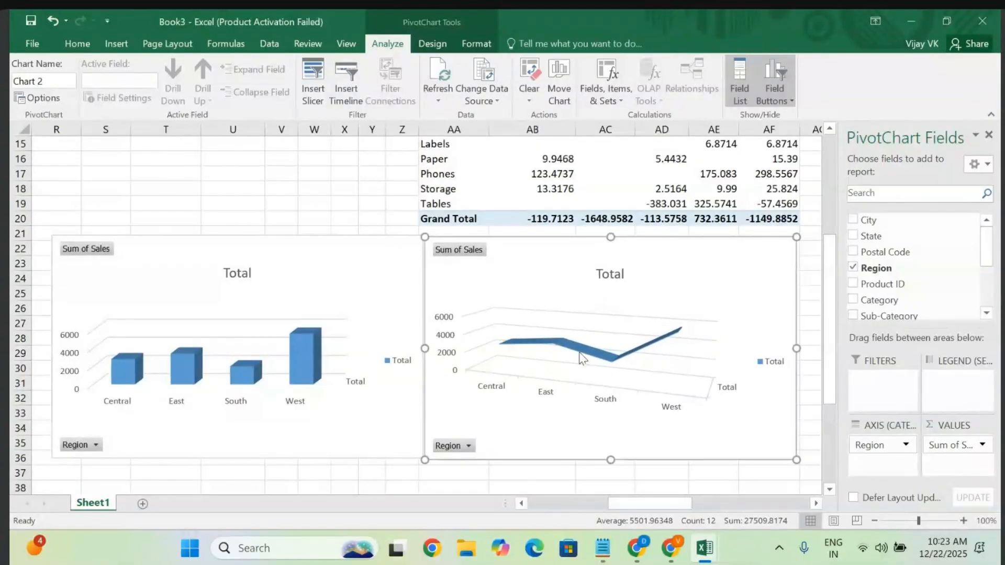
# - Try to insert a Sunburst chart from the whole Sub-Category profit PivotTable at AA5
pyautogui.scroll(5, 328, 240)
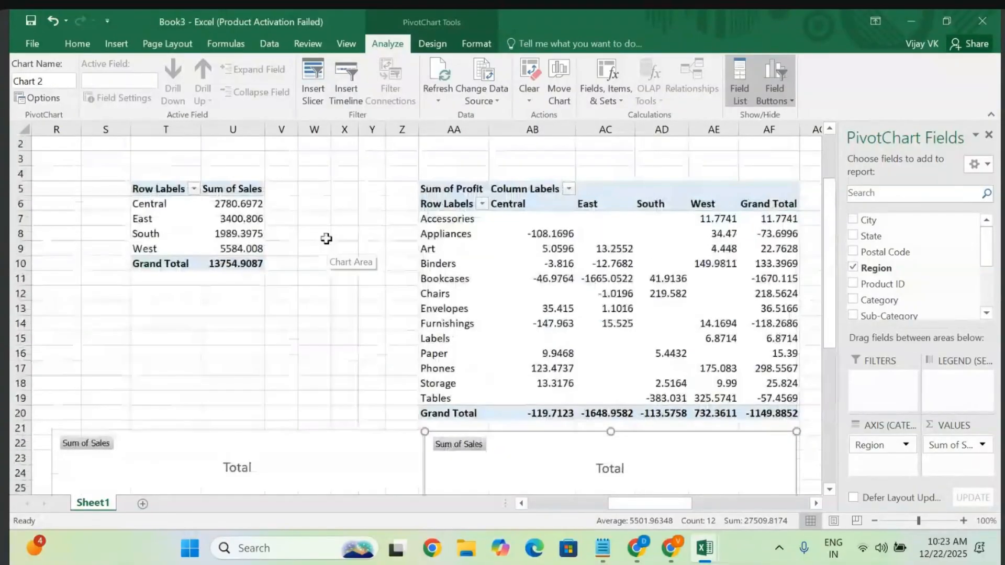
pyautogui.click(529, 279)
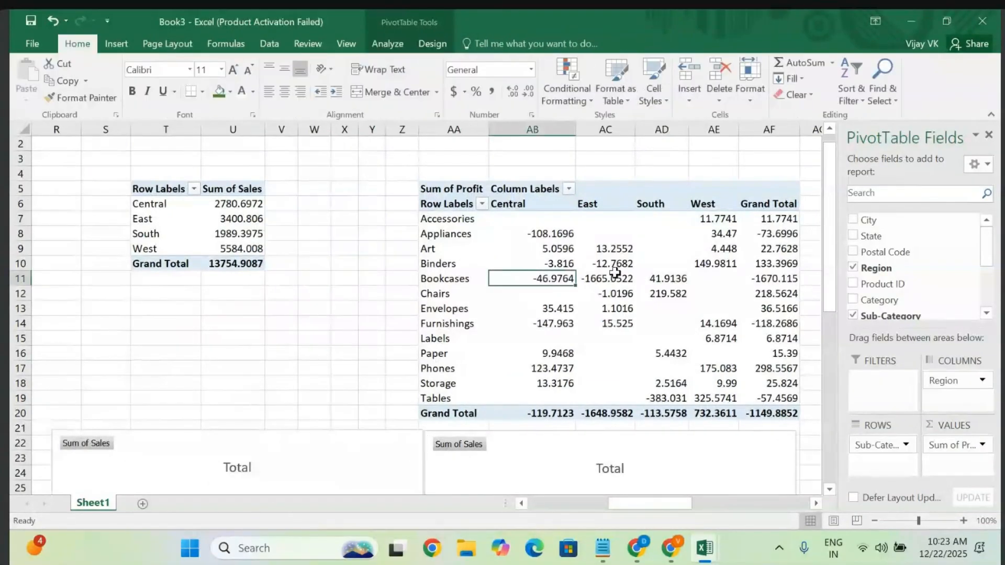
pyautogui.hotkey('ctrl', 'a')
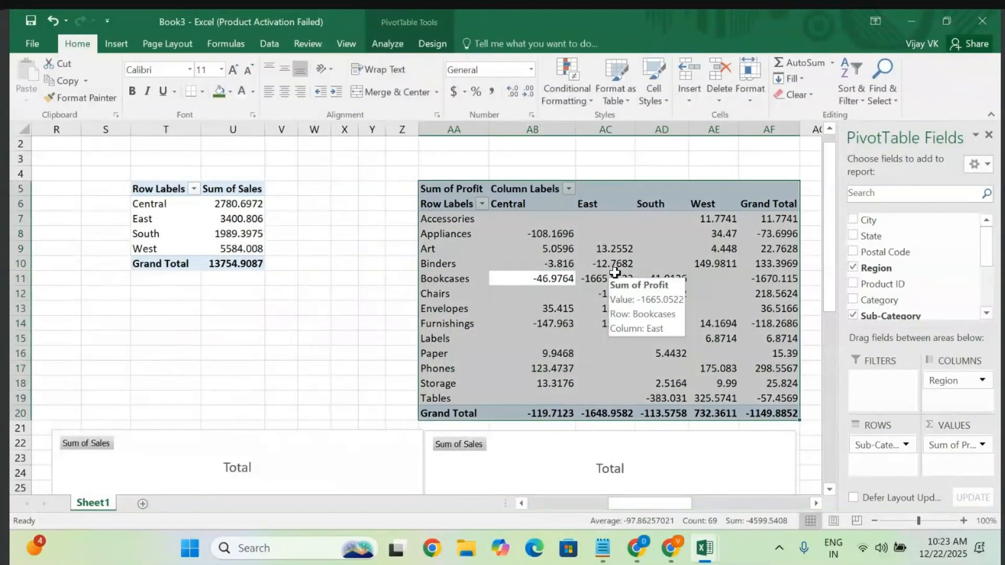
pyautogui.click(117, 44)
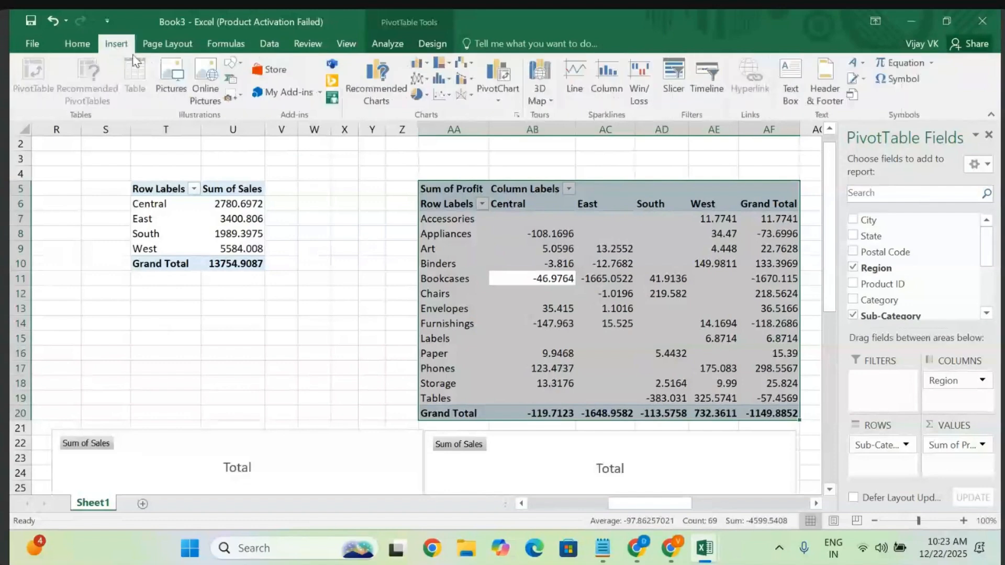
pyautogui.click(443, 63)
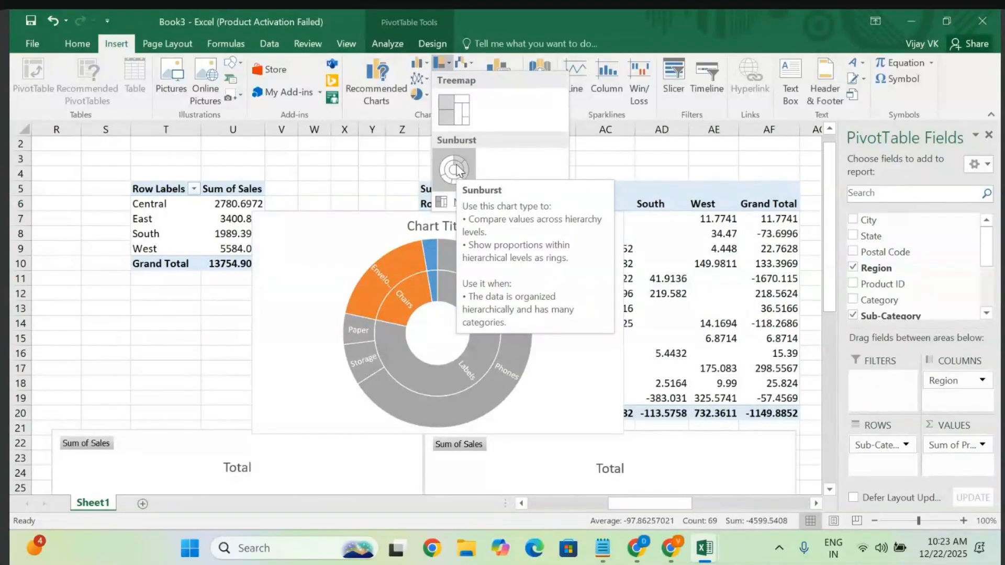
pyautogui.click(456, 169)
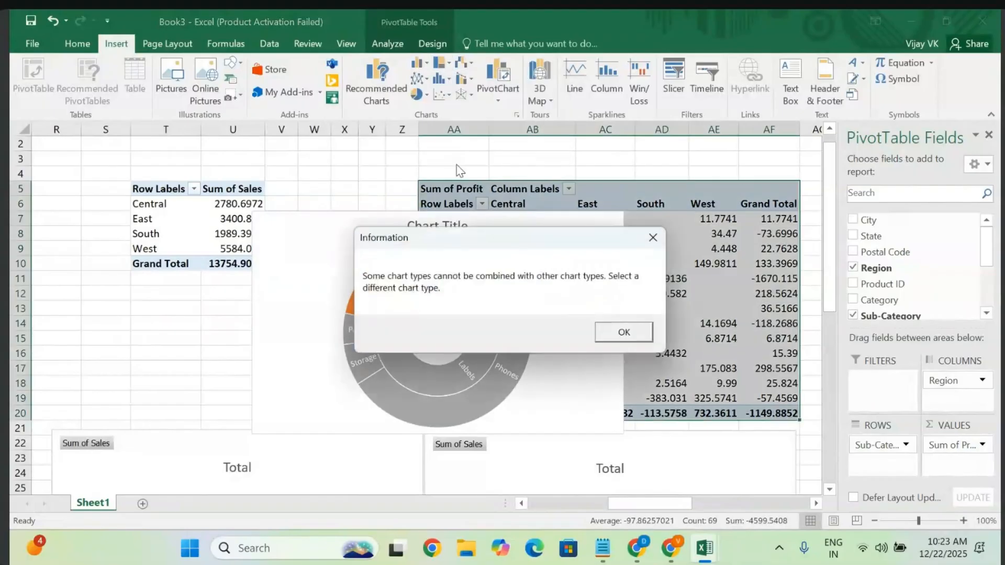
pyautogui.click(634, 333)
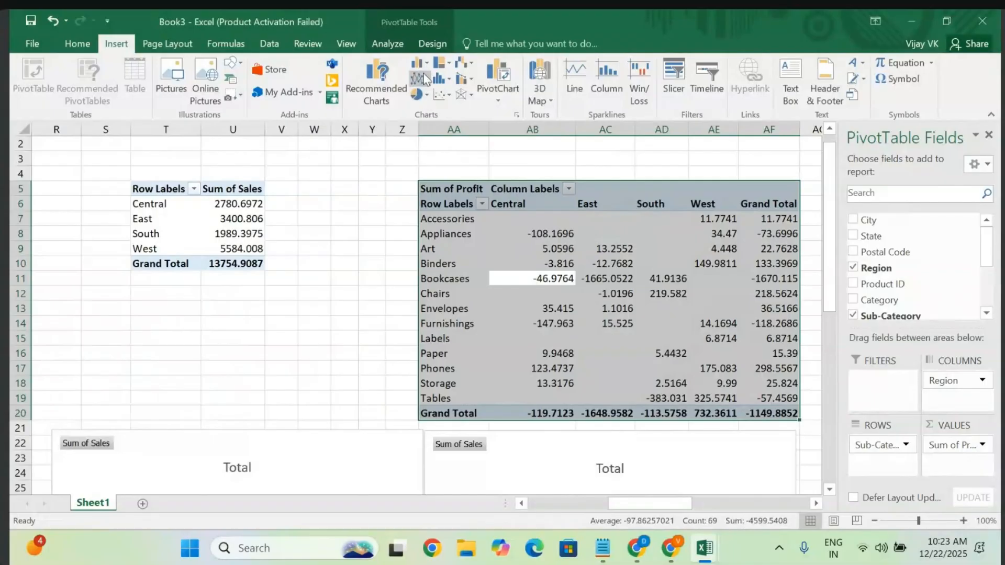
# - Insert a 3-D Pie PivotChart from the Sub-Category profit PivotTable and place it directly below the Region sales column chart
pyautogui.click(427, 97)
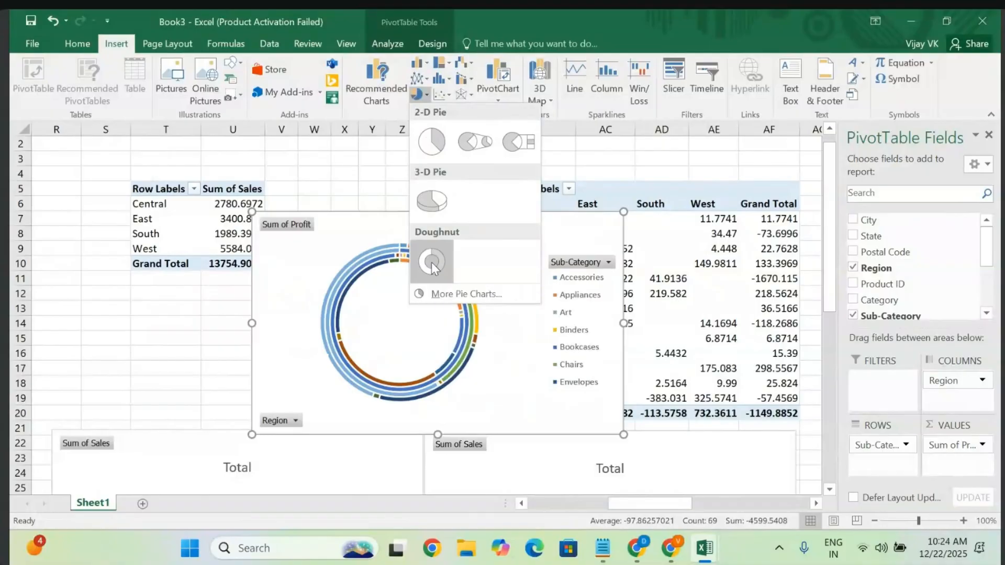
pyautogui.press('Escape')
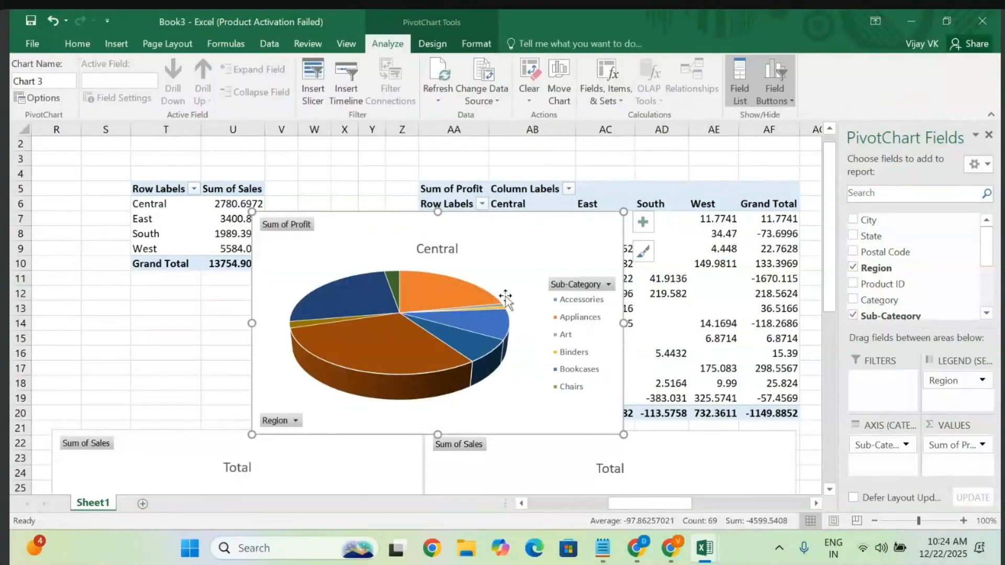
pyautogui.scroll(-2, 543, 366)
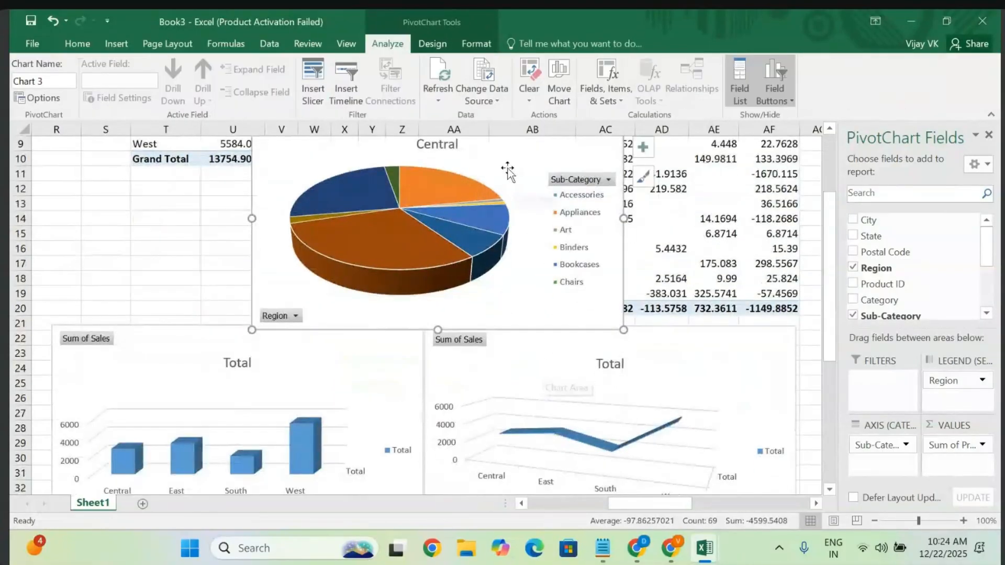
pyautogui.moveTo(503, 162); pyautogui.dragTo(634, 380)
pyautogui.scroll(-4, 635, 378)
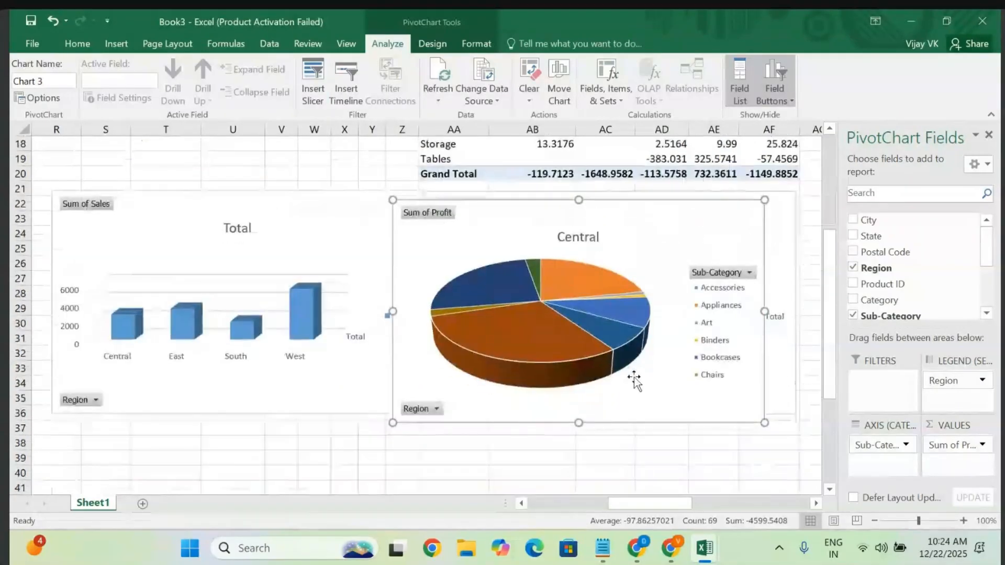
pyautogui.moveTo(613, 192); pyautogui.dragTo(299, 391)
pyautogui.click(591, 427)
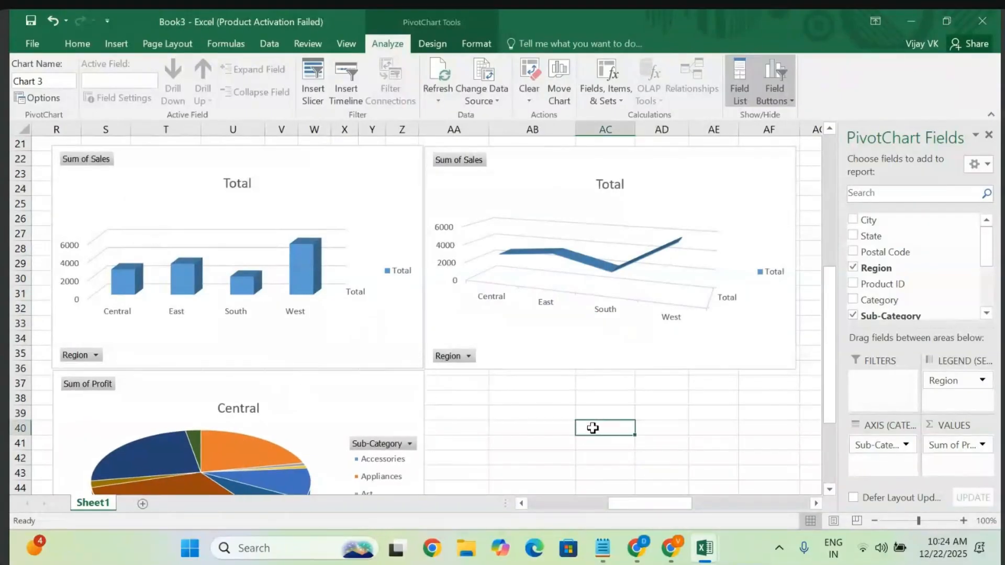
# - Try to insert a Pareto chart from the whole Sub-Category profit PivotTable
pyautogui.scroll(7, 592, 427)
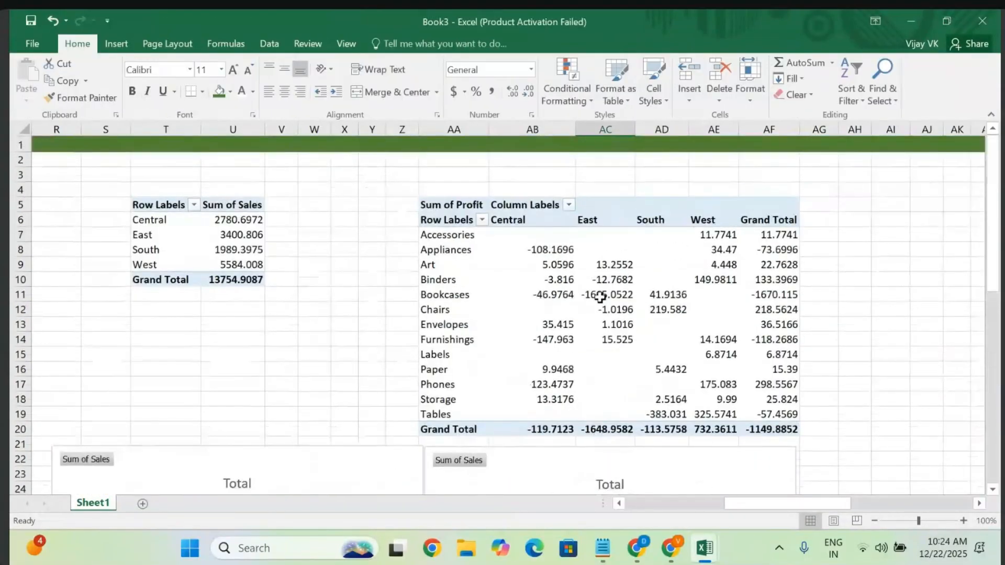
pyautogui.click(600, 295)
pyautogui.hotkey('ctrl', 'a')
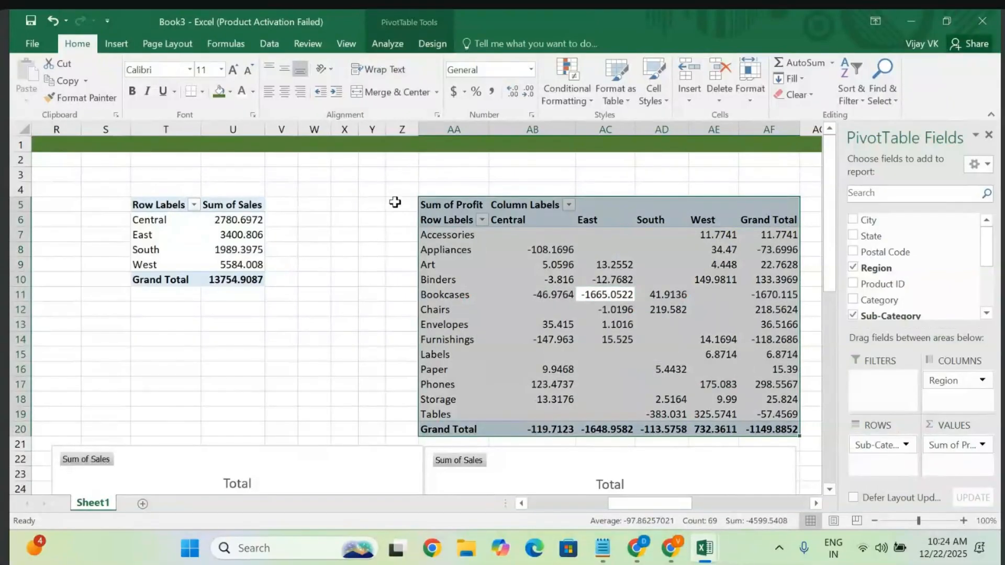
pyautogui.click(116, 41)
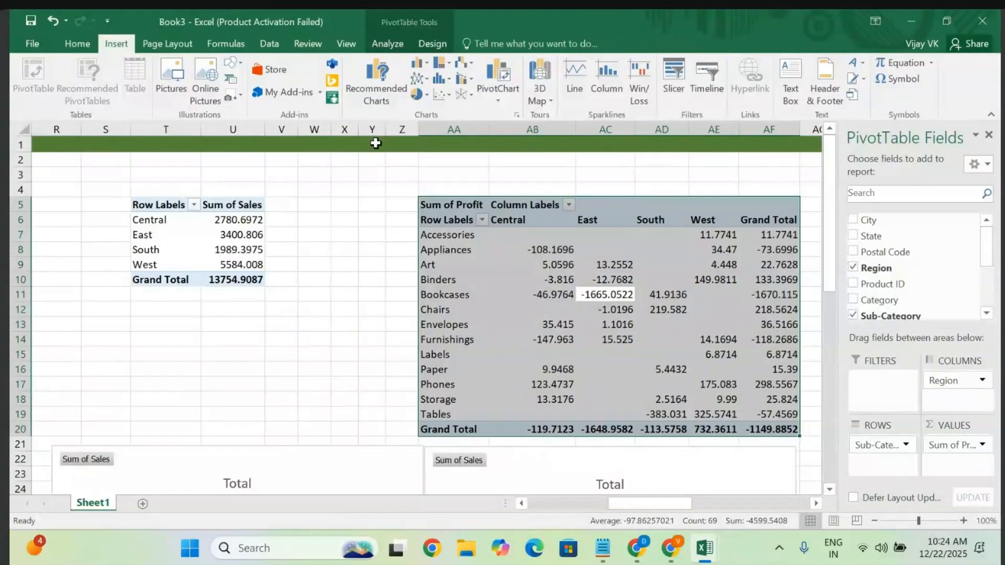
pyautogui.click(449, 68)
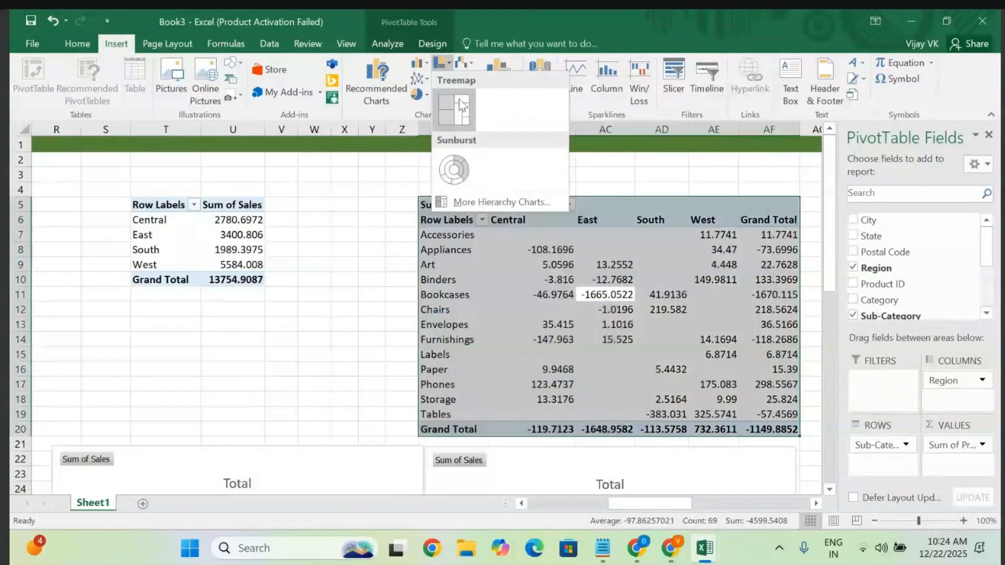
pyautogui.click(572, 22)
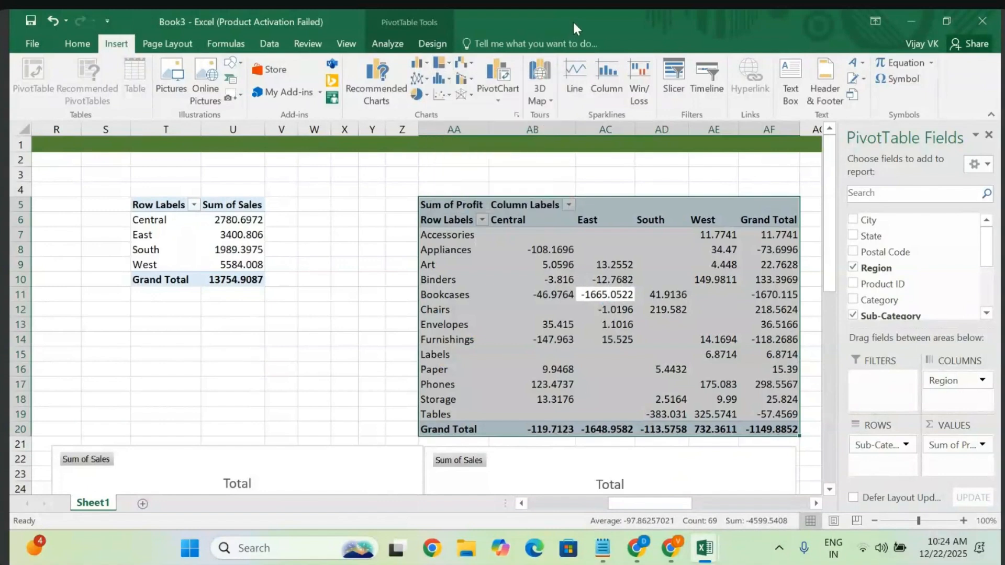
pyautogui.click(440, 81)
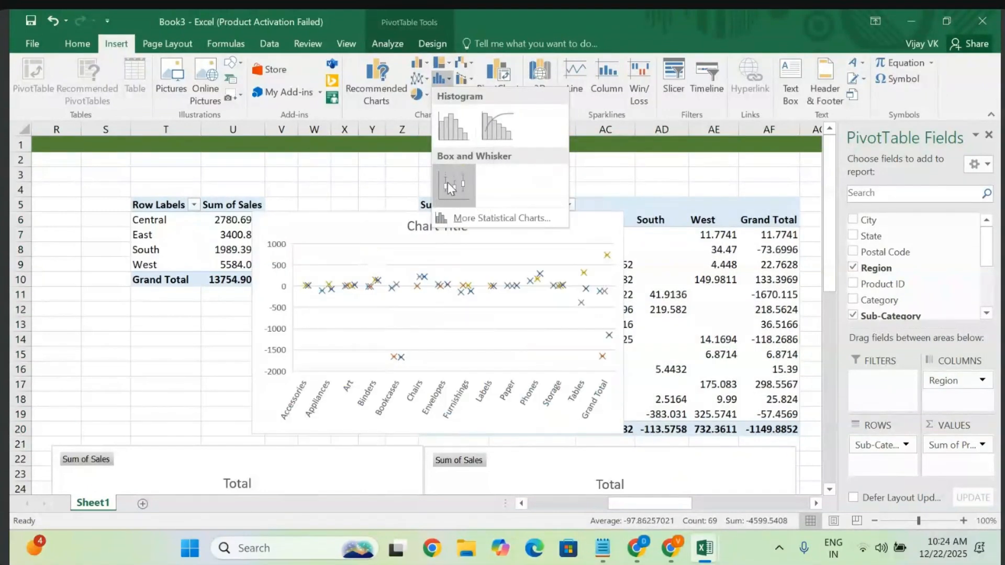
pyautogui.click(485, 131)
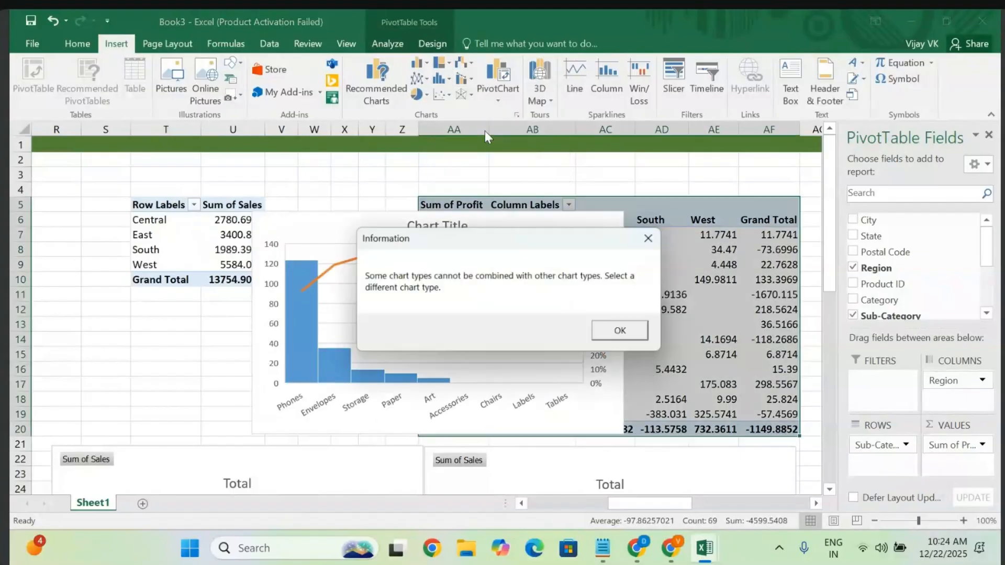
pyautogui.click(625, 335)
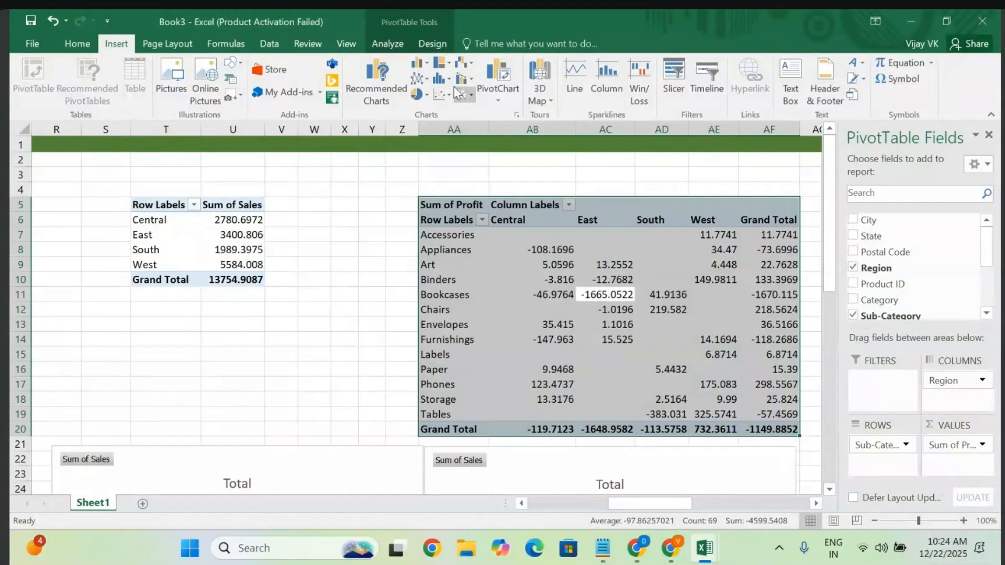
# - Try to insert a Waterfall chart from the whole Sub-Category profit PivotTable
pyautogui.click(465, 64)
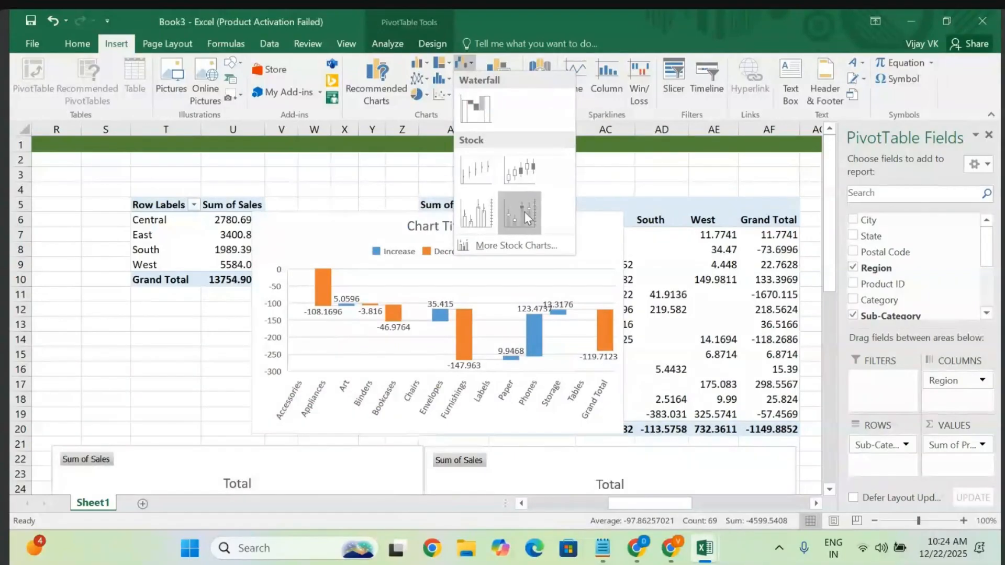
pyautogui.click(476, 108)
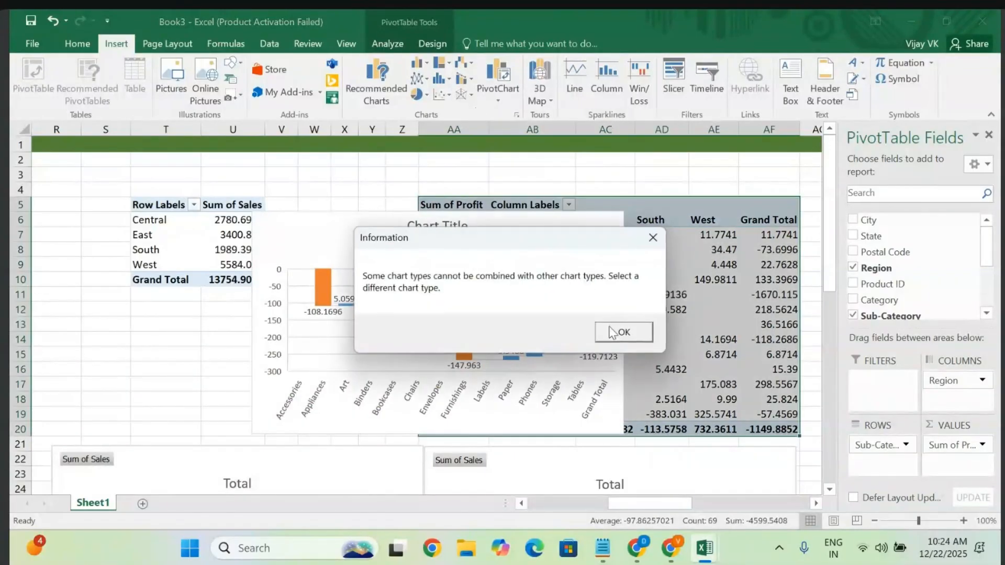
pyautogui.click(614, 332)
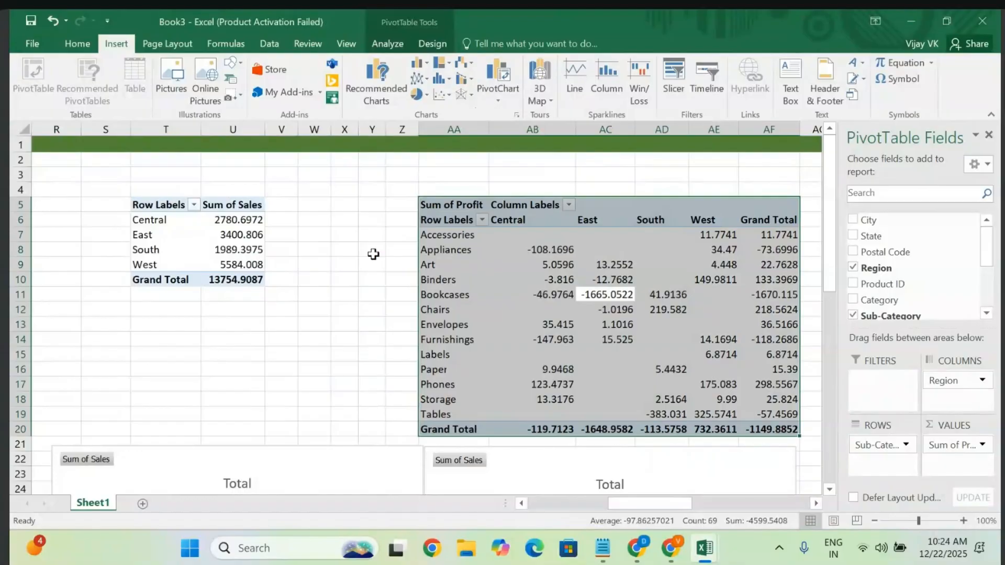
pyautogui.scroll(-8, 374, 254)
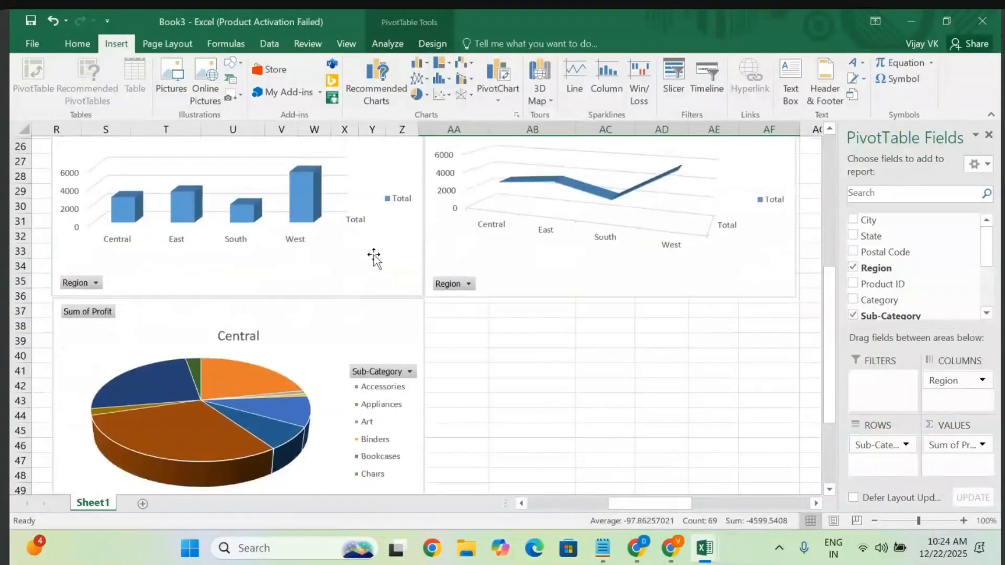
pyautogui.scroll(8, 373, 254)
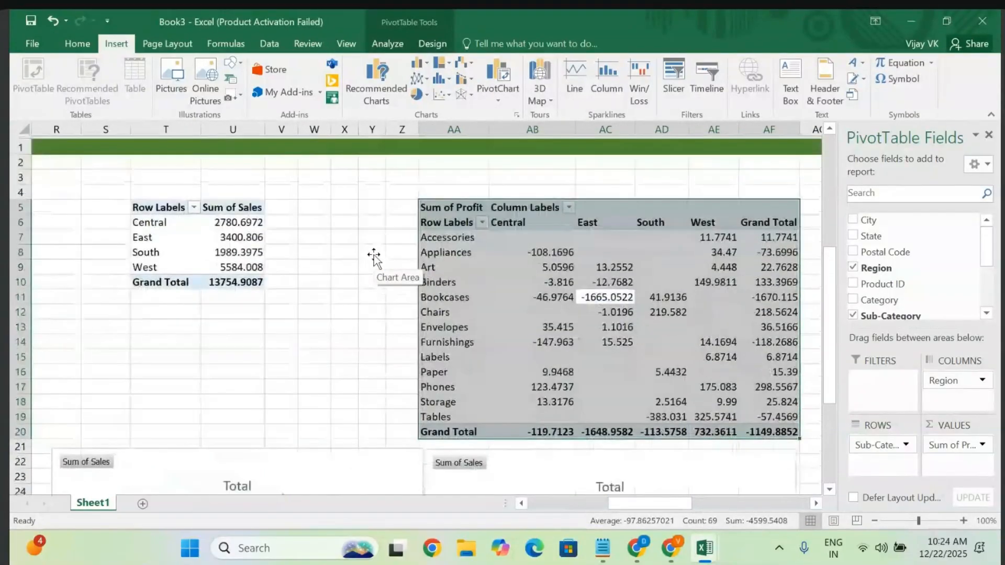
# - Insert a Radar PivotChart from the Sub-Category profit PivotTable and place it beside the pie chart, directly below the 3-D Line chart
pyautogui.click(468, 96)
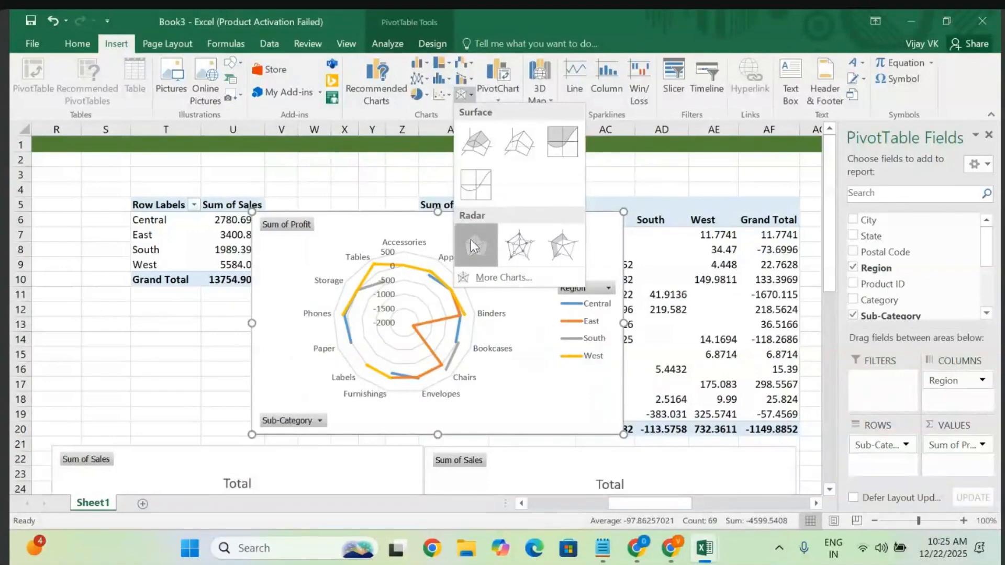
pyautogui.click(470, 240)
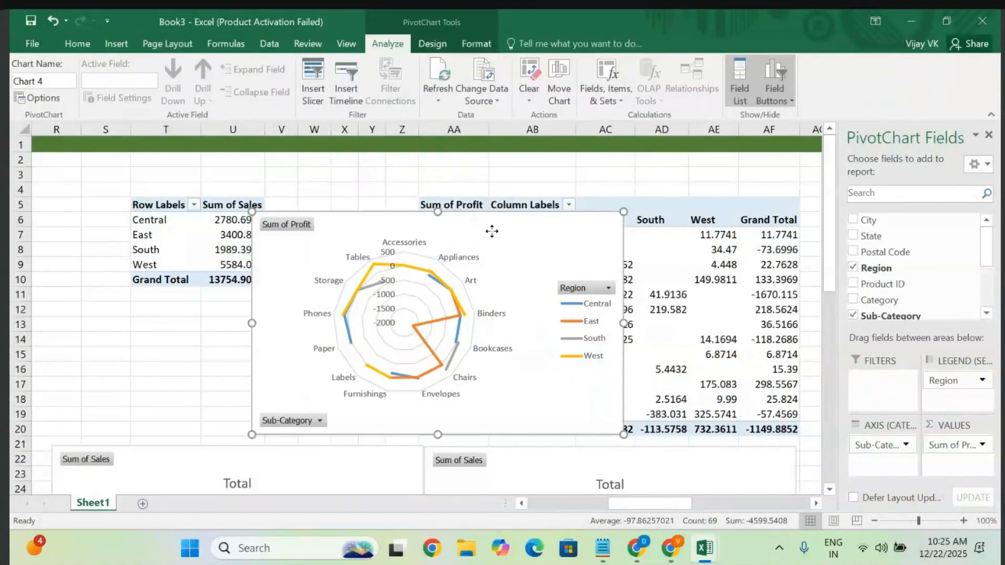
pyautogui.moveTo(492, 231); pyautogui.dragTo(707, 441)
pyautogui.scroll(-7, 705, 439)
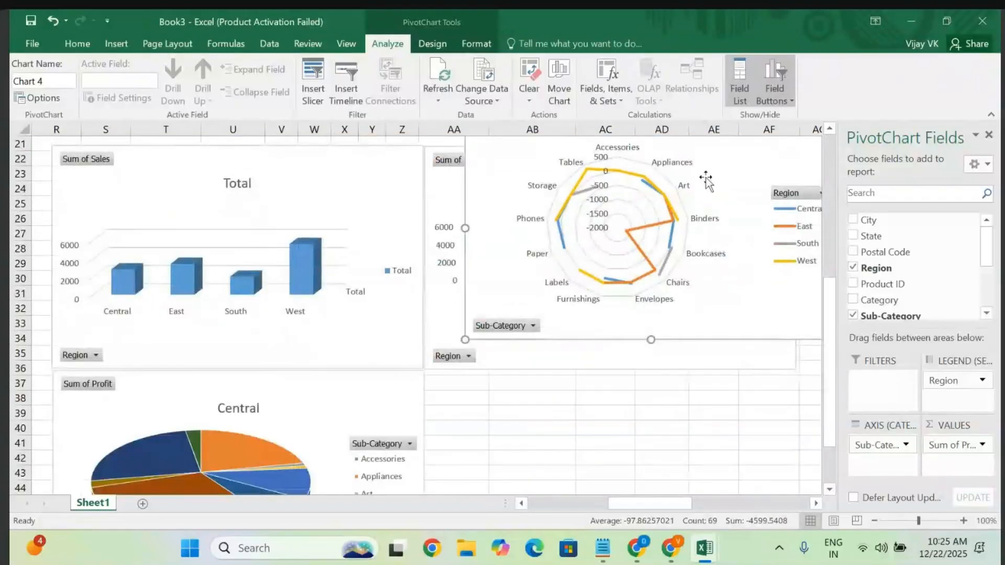
pyautogui.moveTo(746, 160); pyautogui.dragTo(706, 413)
# - Nudge the pie and column PivotCharts so that the four charts line up in a two-by-two grid
pyautogui.moveTo(366, 406); pyautogui.dragTo(365, 404)
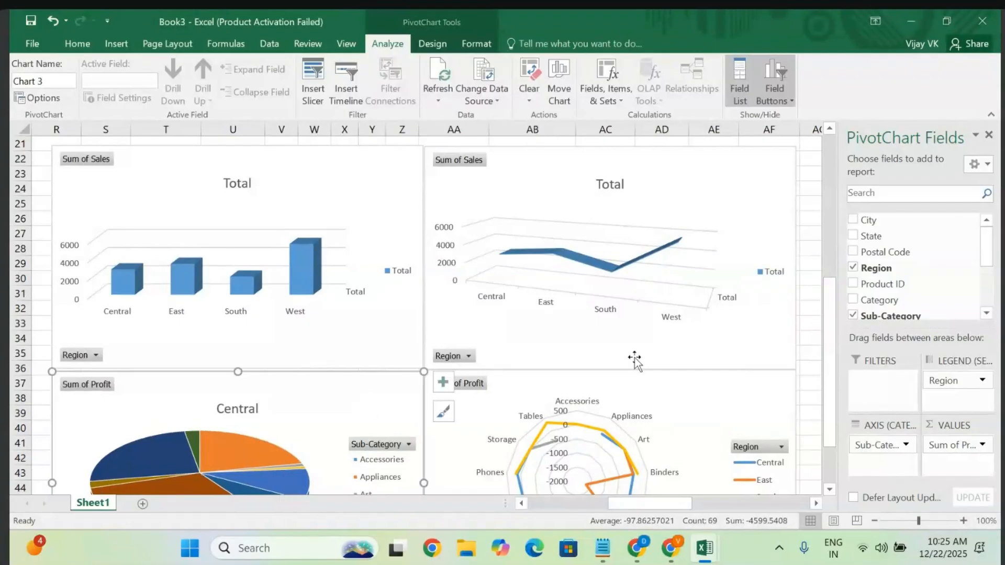
pyautogui.moveTo(382, 321); pyautogui.dragTo(384, 322)
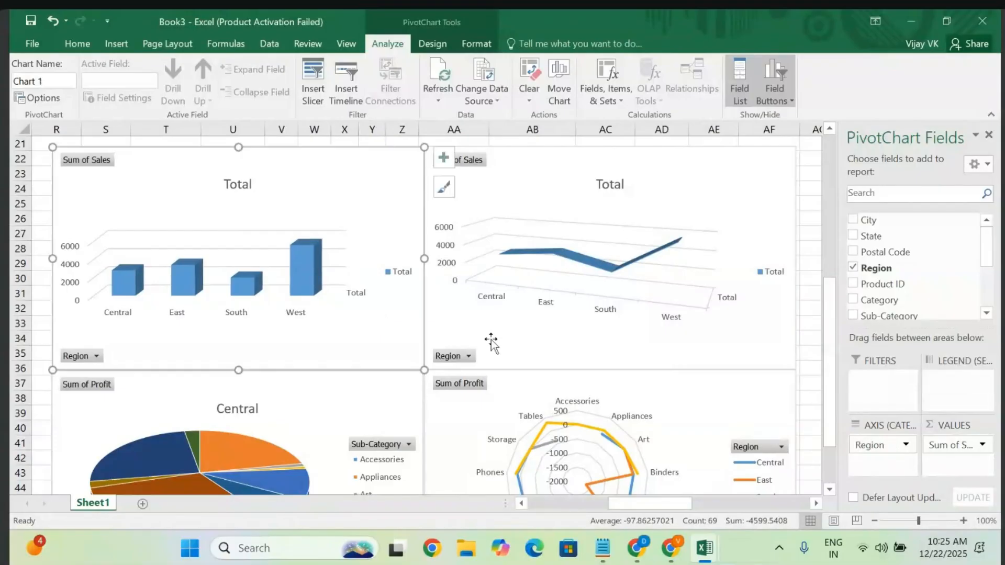
pyautogui.click(393, 408)
pyautogui.moveTo(392, 408); pyautogui.dragTo(393, 406)
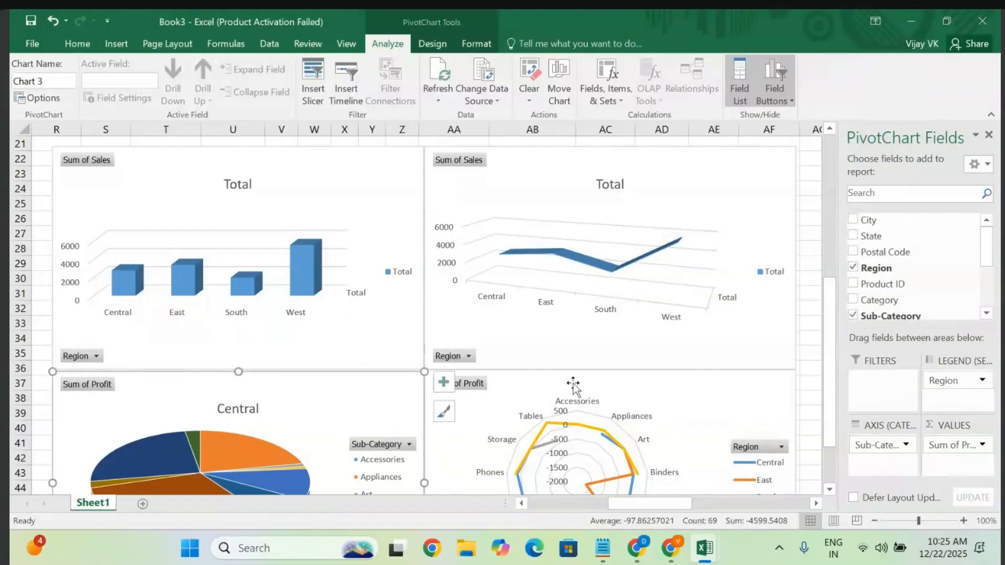
pyautogui.click(646, 384)
pyautogui.click(655, 338)
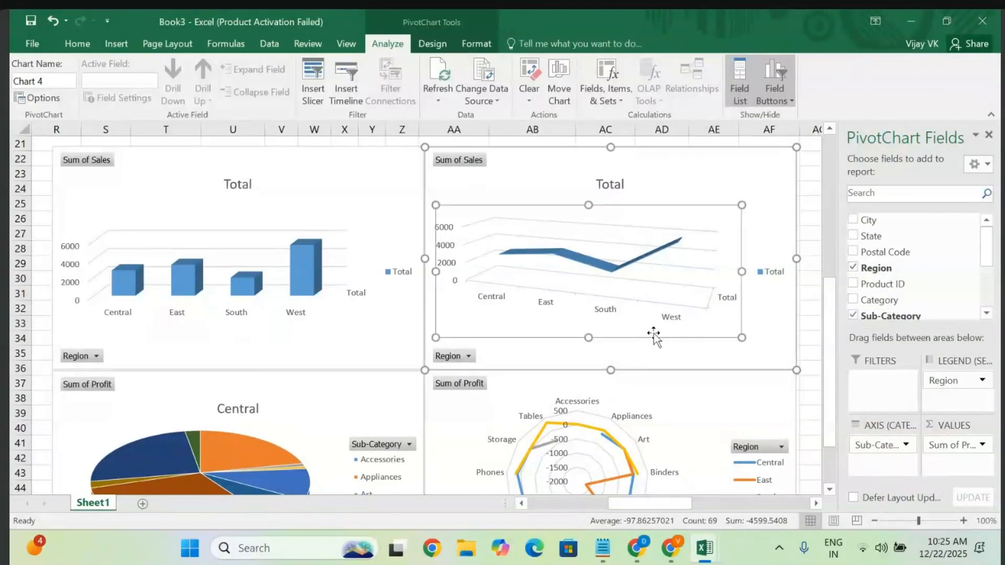
pyautogui.scroll(4, 654, 338)
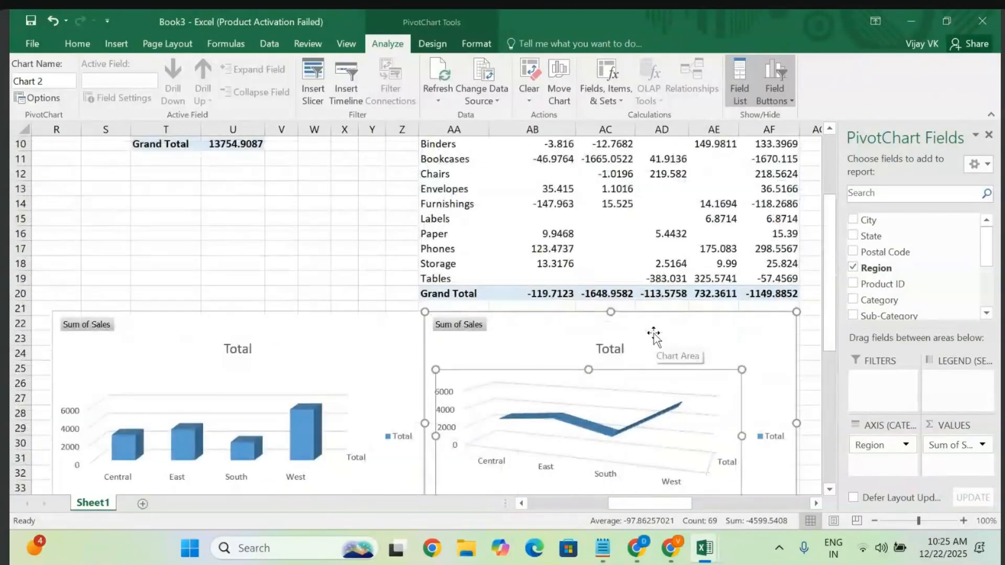
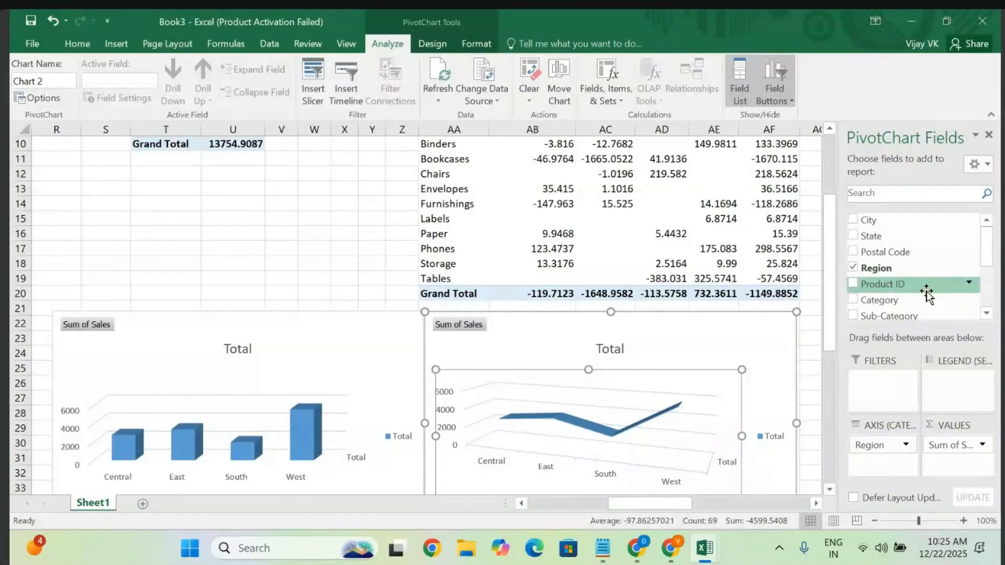
# - Insert a Region slicer for the 3-D Line PivotChart
pyautogui.scroll(-7, 987, 320)
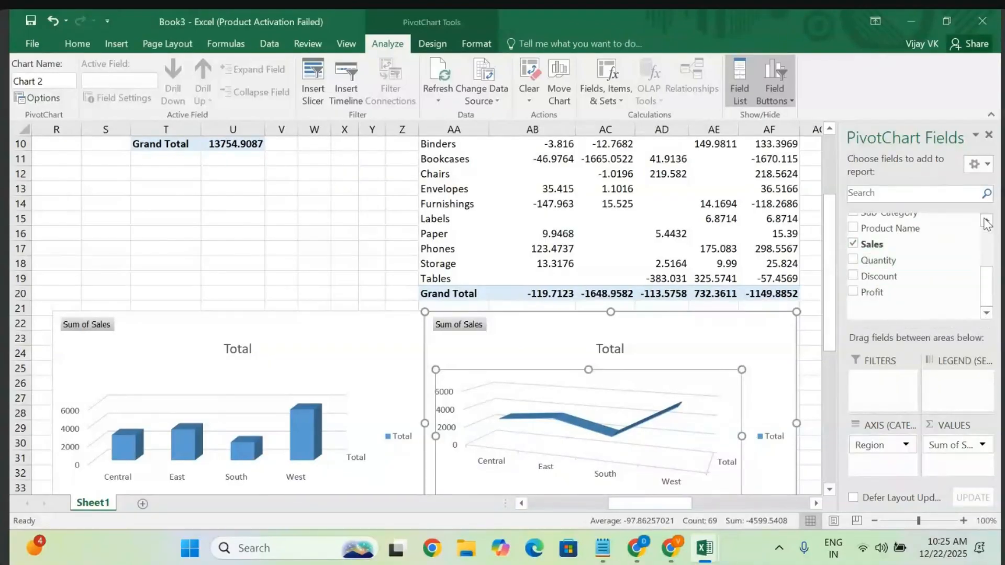
pyautogui.scroll(3, 987, 223)
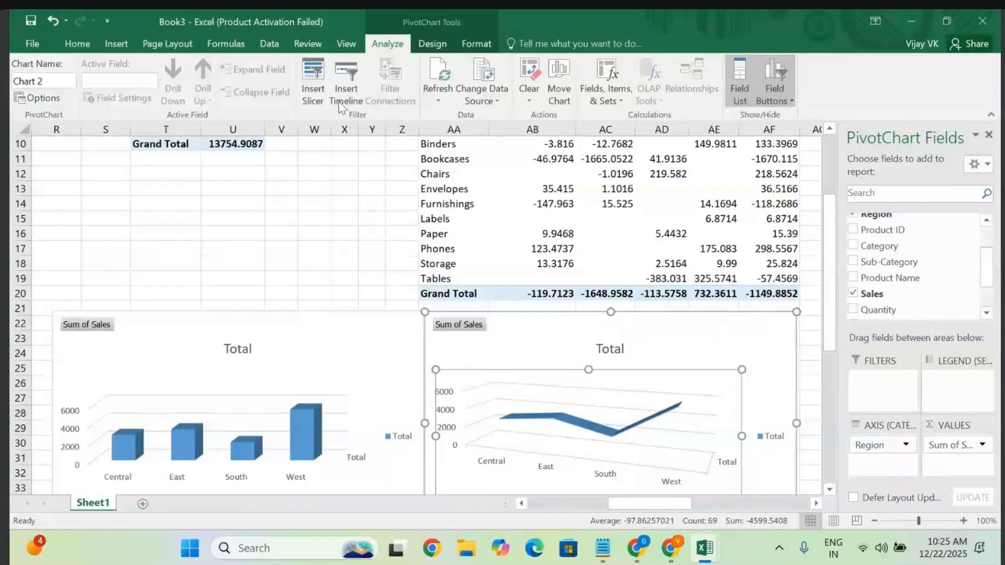
pyautogui.click(313, 81)
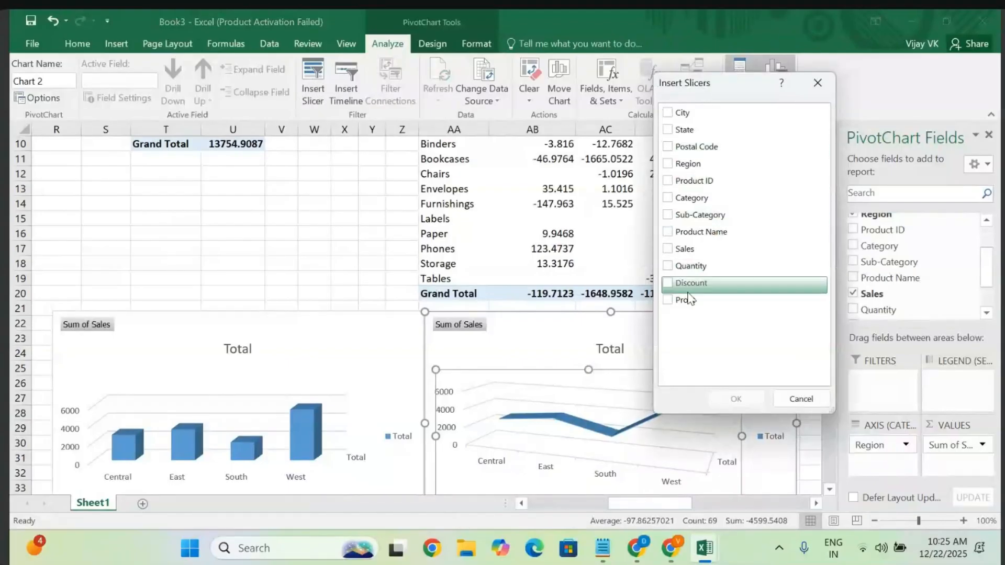
pyautogui.click(668, 165)
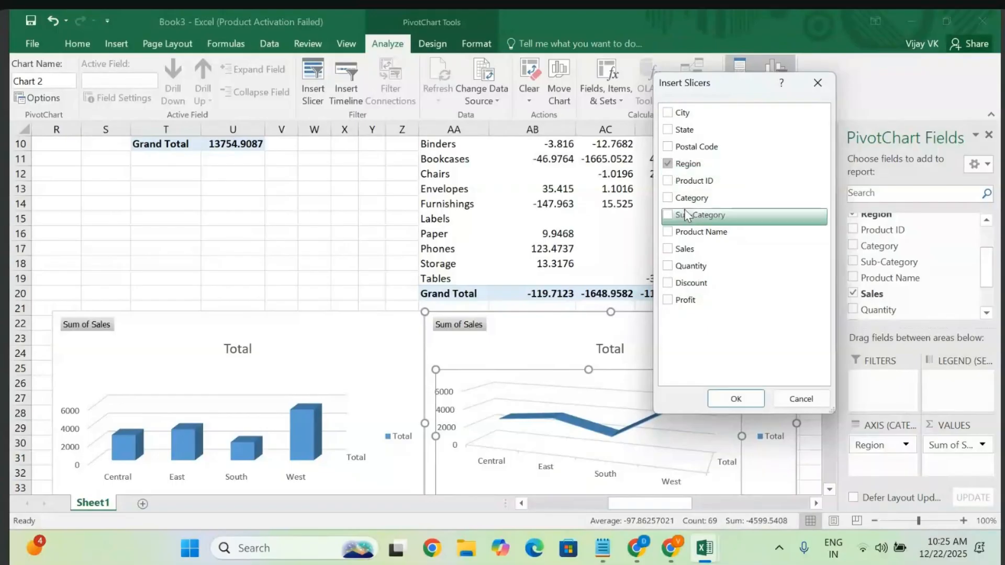
pyautogui.click(723, 401)
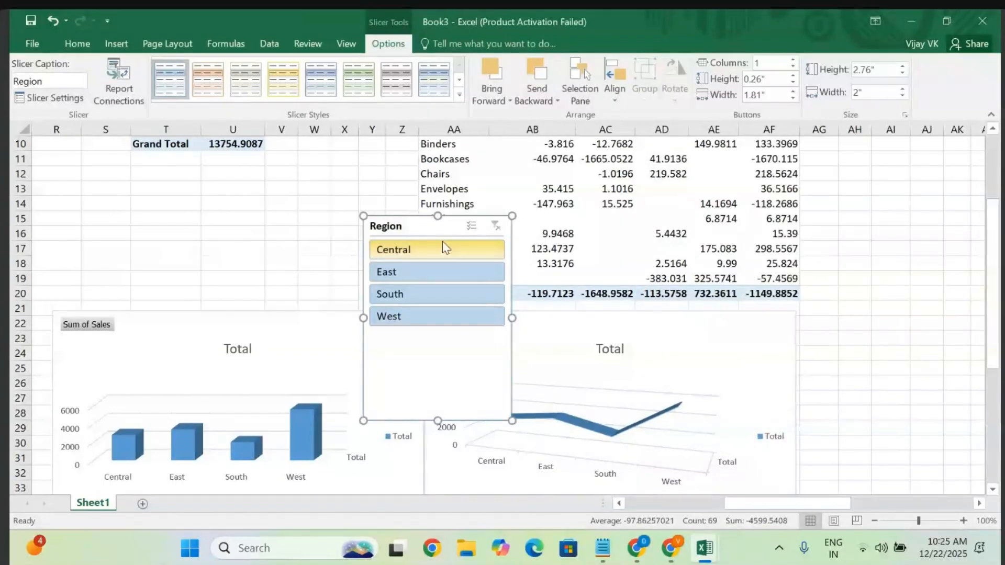
# - Shrink the Region slicer to about 1.67" high by 2.03" wide and place it just right of the 3-D Line chart
pyautogui.moveTo(427, 226); pyautogui.dragTo(116, 193)
pyautogui.moveTo(203, 388); pyautogui.dragTo(205, 307)
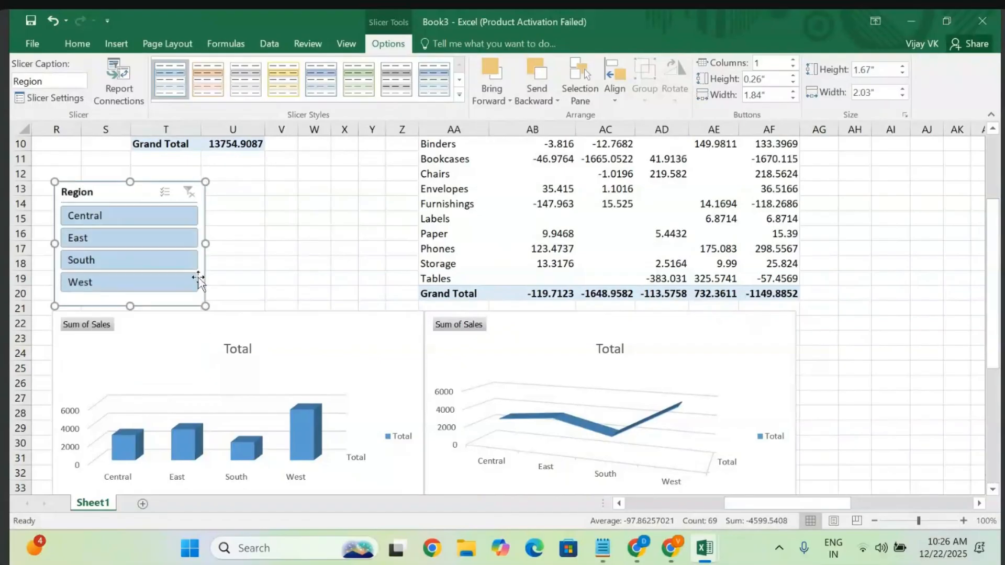
pyautogui.moveTo(138, 194); pyautogui.dragTo(870, 320)
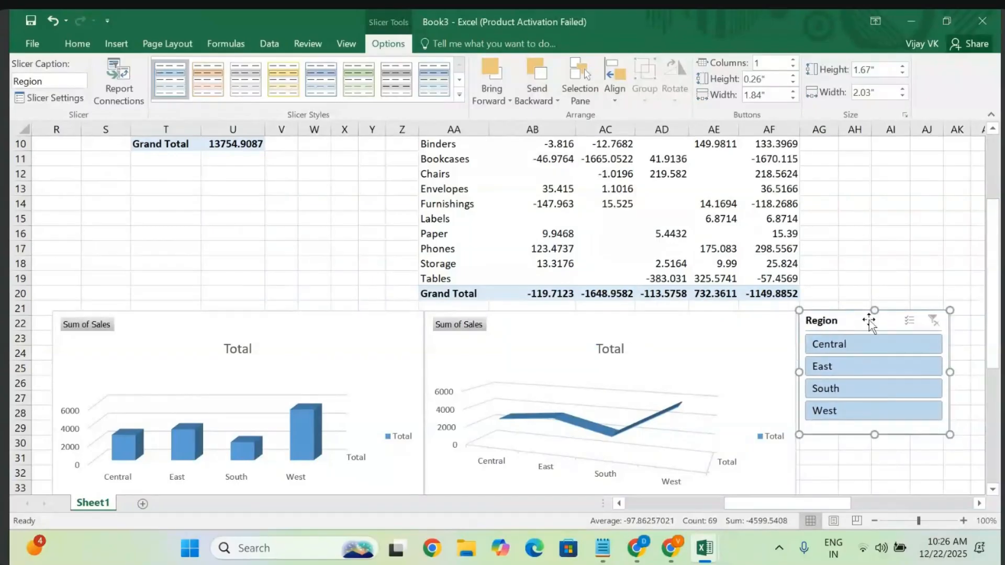
# - Apply the dark orange slicer style to the Region slicer and deselect it
pyautogui.click(460, 95)
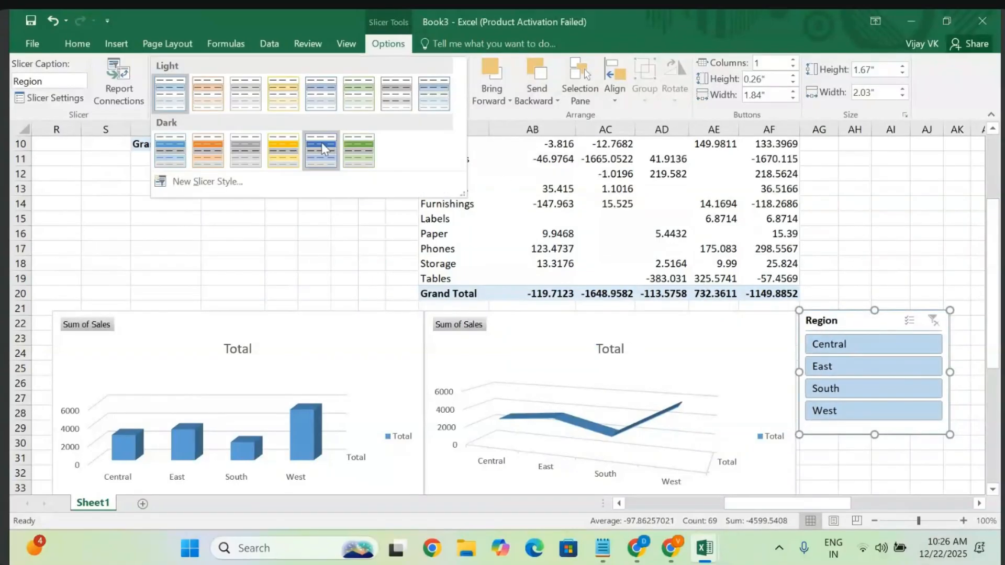
pyautogui.click(359, 150)
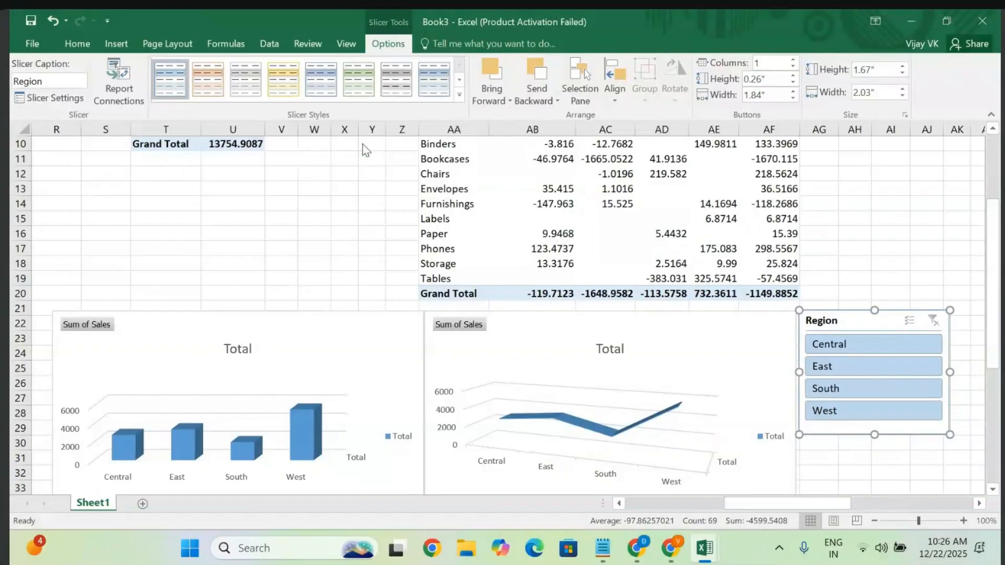
pyautogui.click(284, 75)
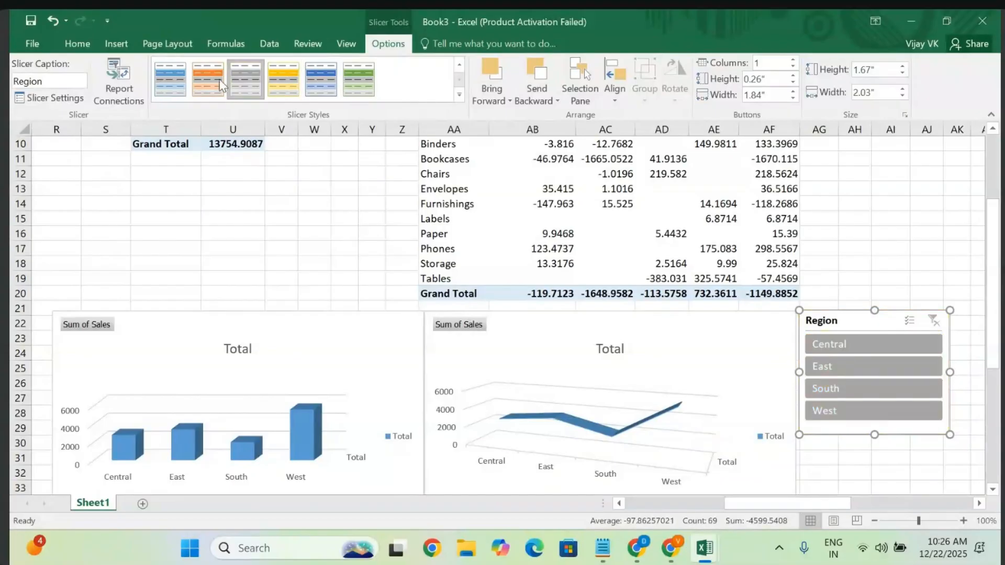
pyautogui.click(206, 80)
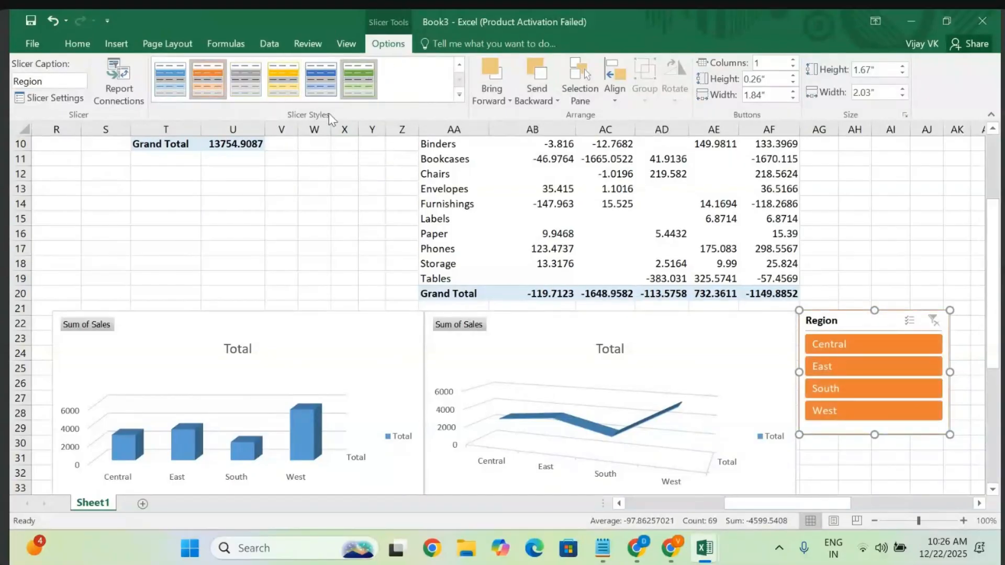
pyautogui.click(312, 262)
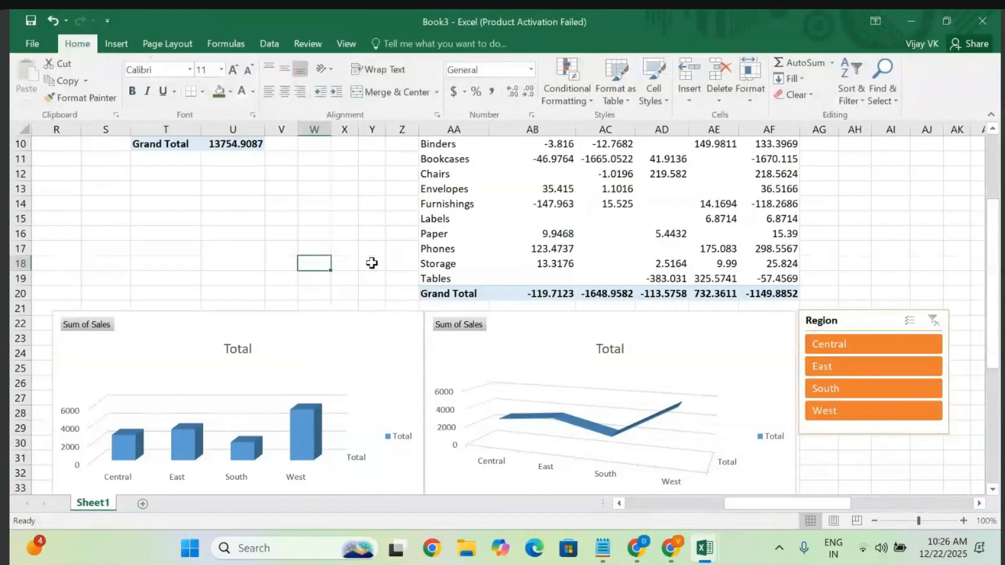
# - Filter the Region sales charts with the slicer to South, East and West in turn and compare the four charts
pyautogui.scroll(-3, 617, 400)
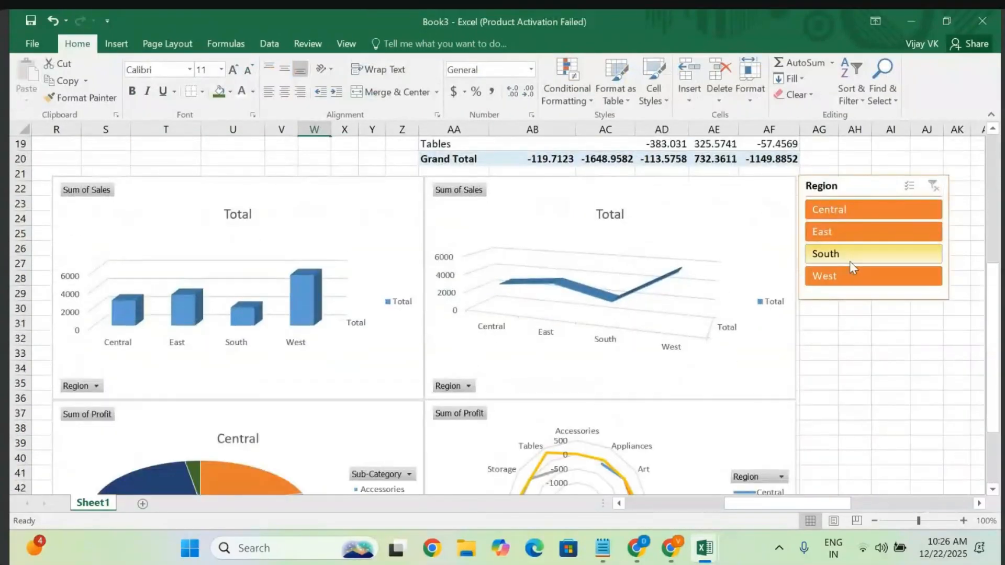
pyautogui.click(851, 257)
pyautogui.click(848, 229)
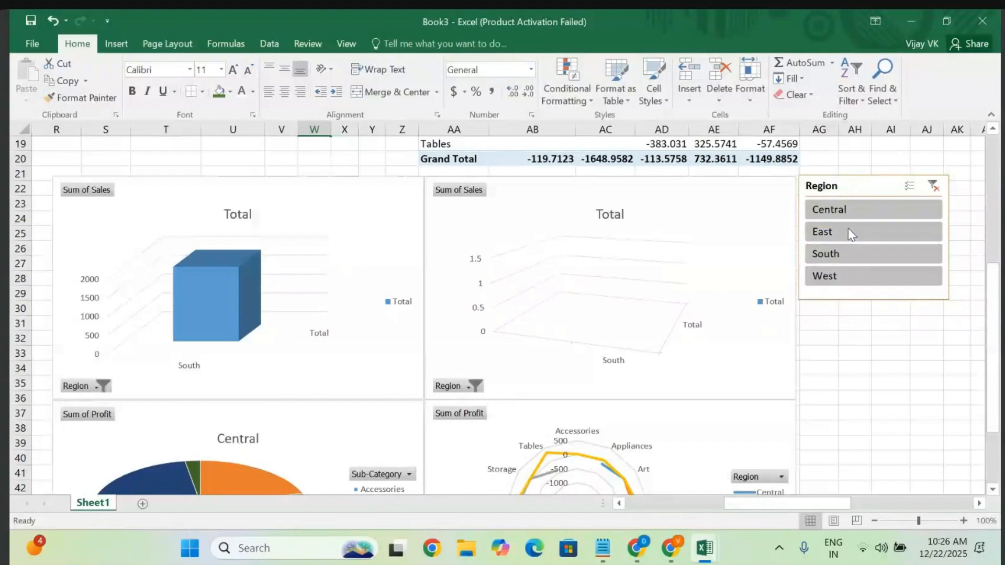
pyautogui.click(838, 275)
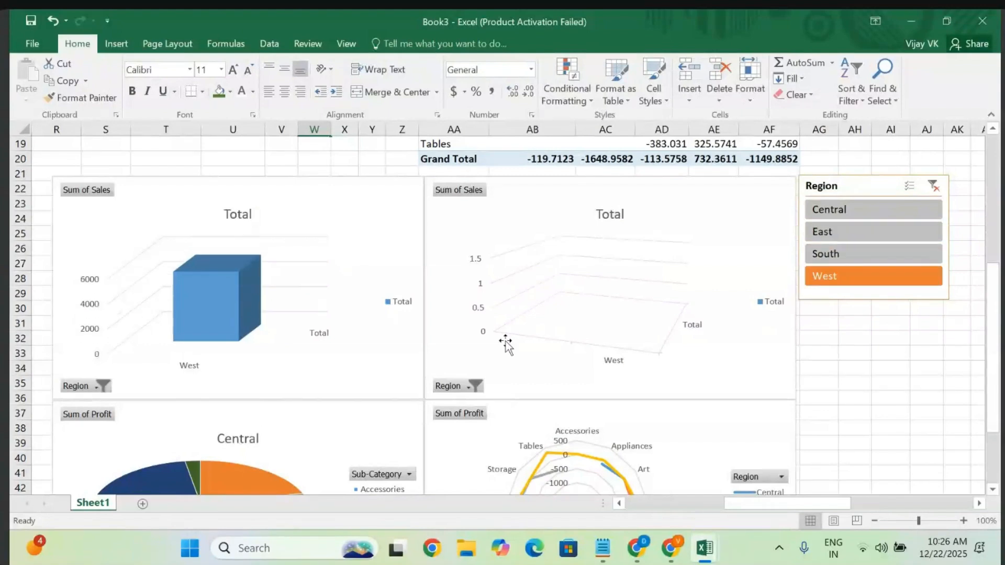
pyautogui.scroll(-2, 506, 341)
pyautogui.hscroll(-1, 506, 341)
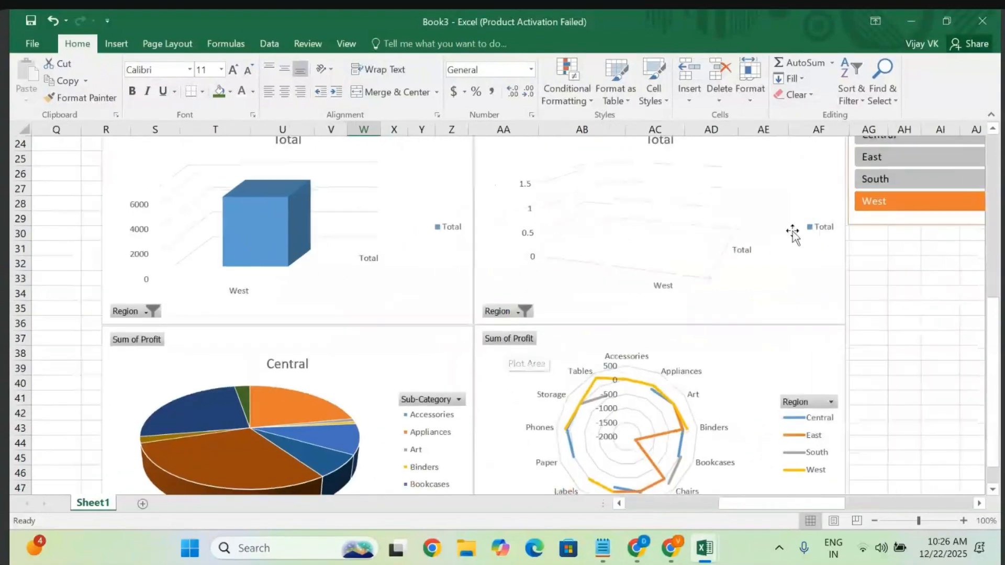
# - Filter the Region slicer to South, turn on its multi-select mode and add East to the selection
pyautogui.click(899, 180)
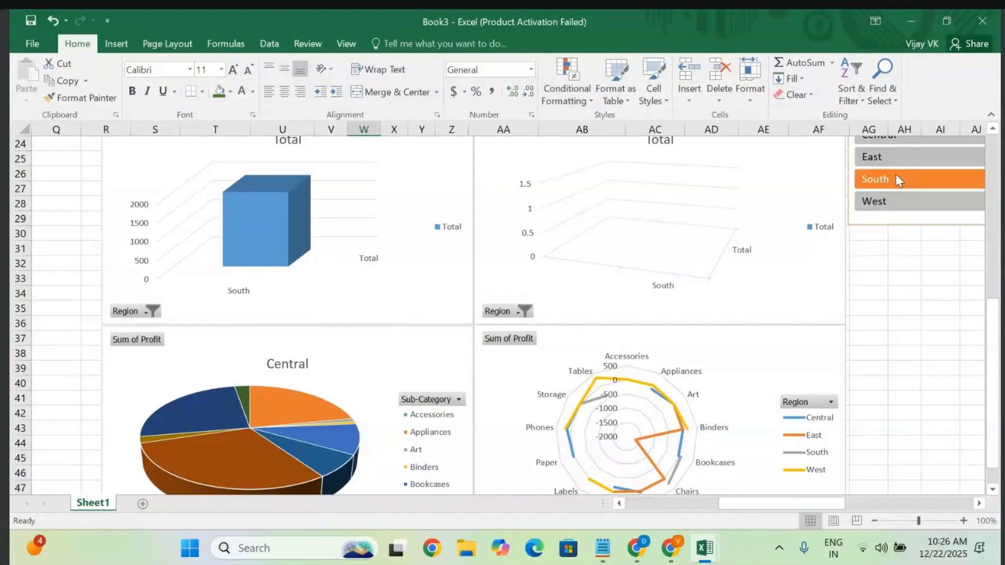
pyautogui.scroll(1, 896, 174)
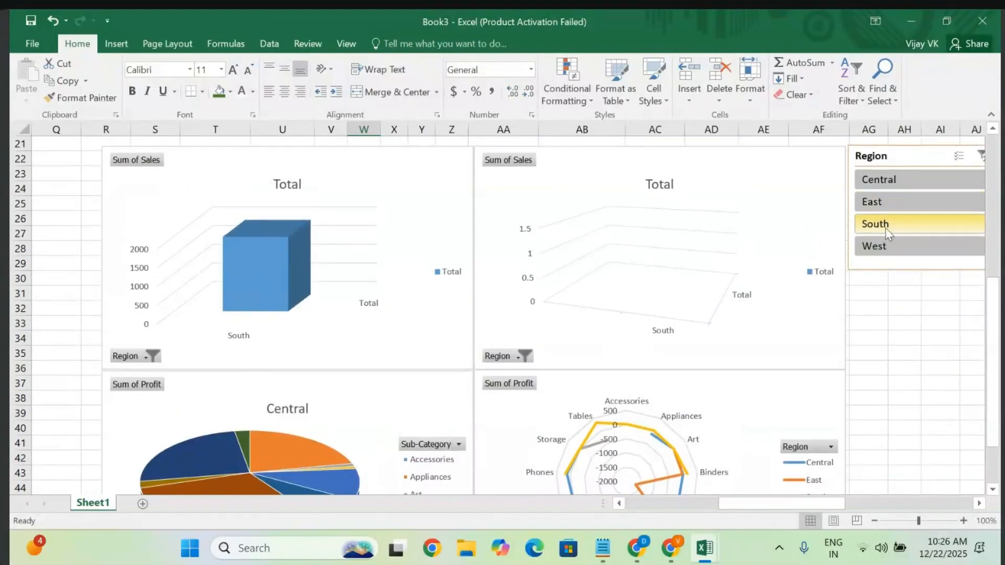
pyautogui.click(885, 227)
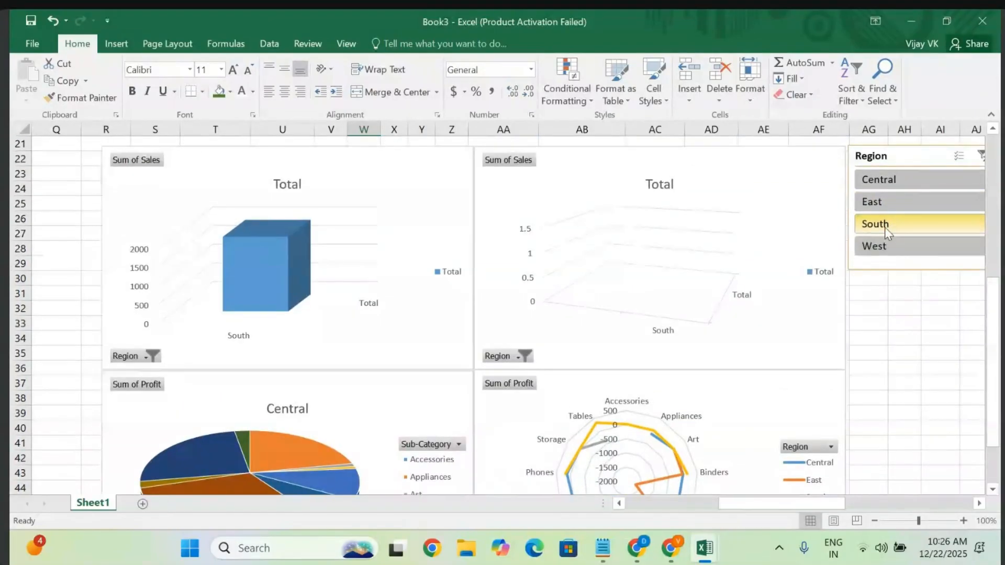
pyautogui.click(961, 157)
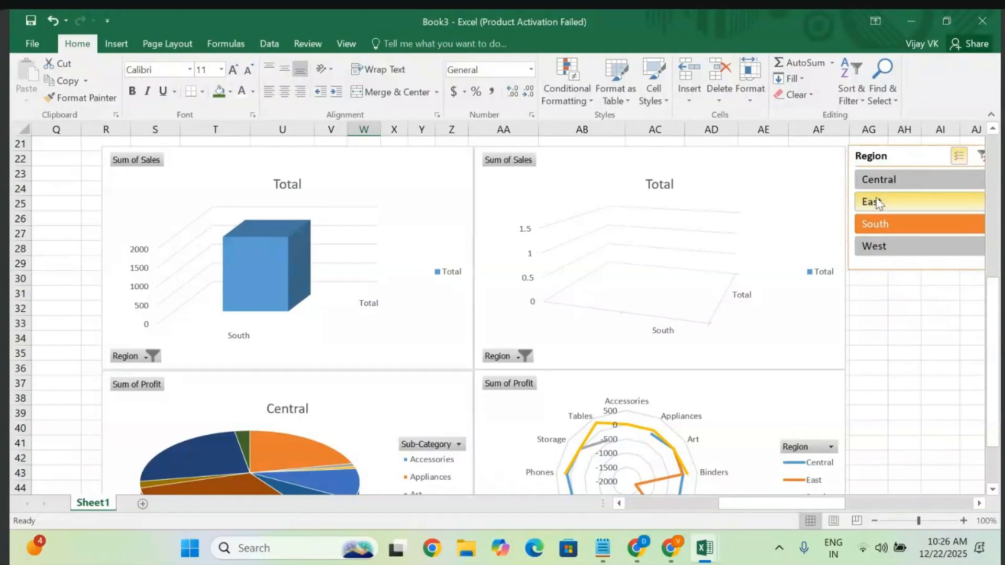
pyautogui.click(878, 202)
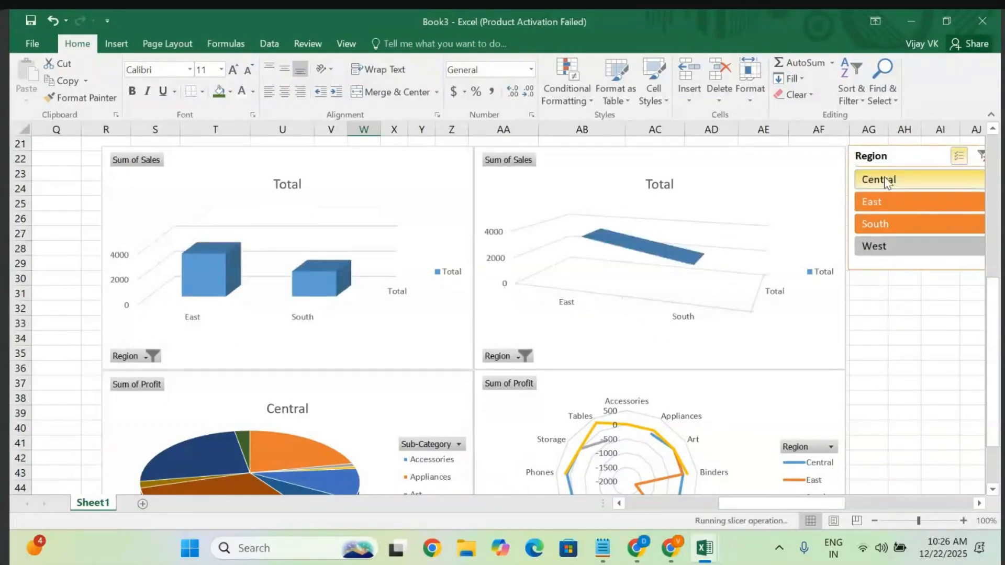
# - Add Central and West to the Region slicer selection and turn off its multi-select mode
pyautogui.click(885, 178)
pyautogui.click(879, 256)
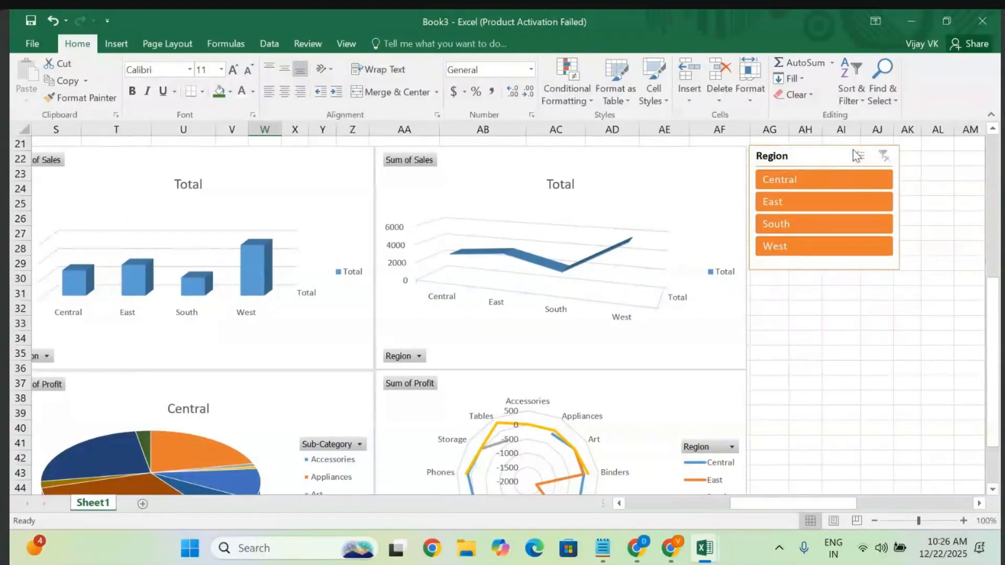
pyautogui.click(861, 155)
# - Filter the Region sales charts with the slicer to Central, East, South and West, one region at a time
pyautogui.click(808, 185)
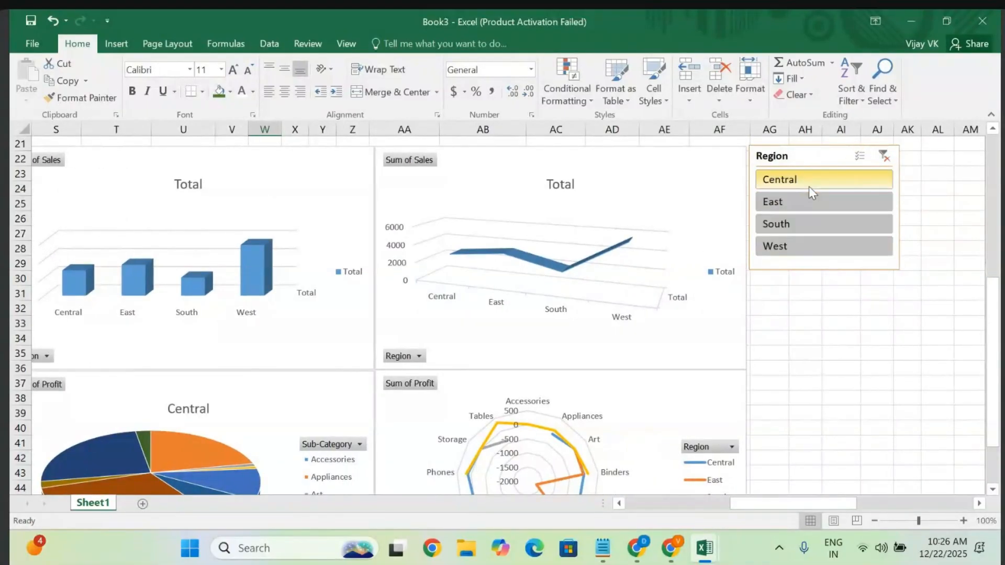
pyautogui.click(815, 199)
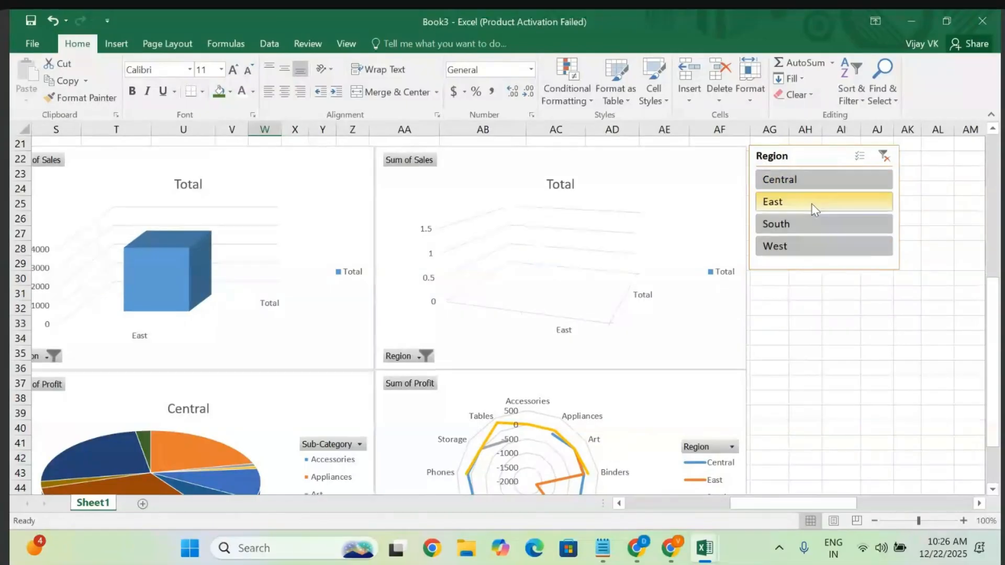
pyautogui.click(793, 221)
pyautogui.click(792, 247)
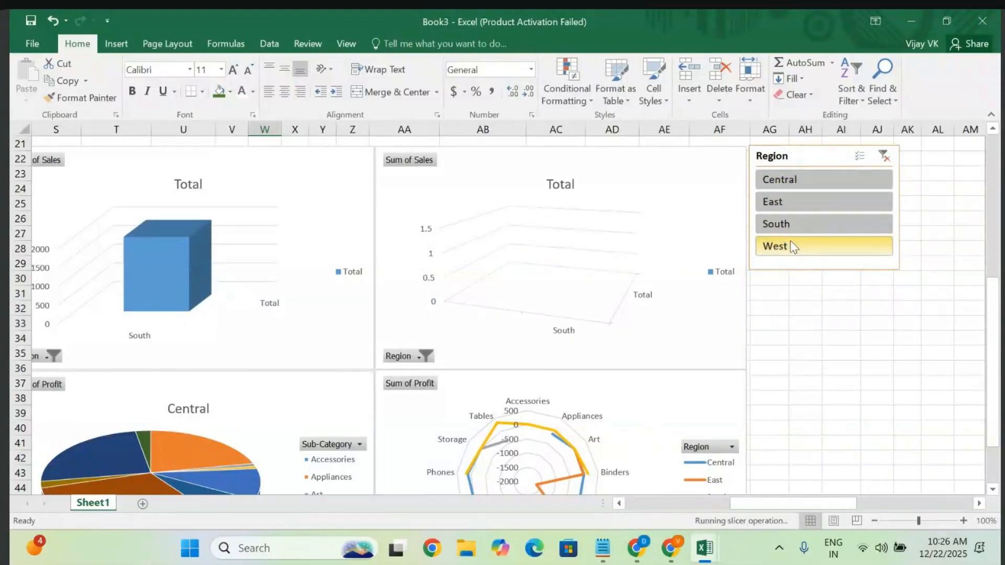
# - Turn on the Region slicer's multi-select mode and add Central, East and South to the West selection
pyautogui.click(861, 155)
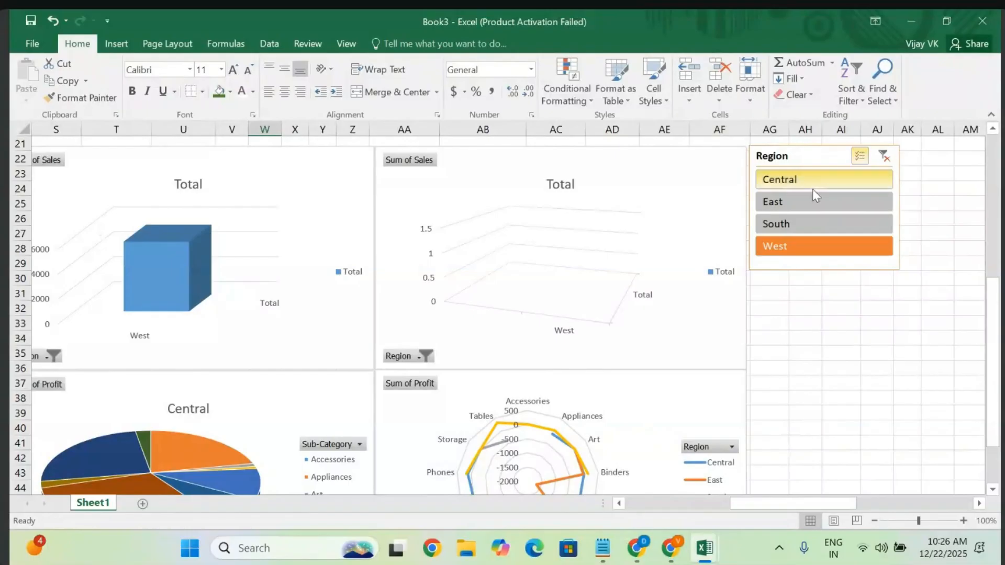
pyautogui.click(795, 186)
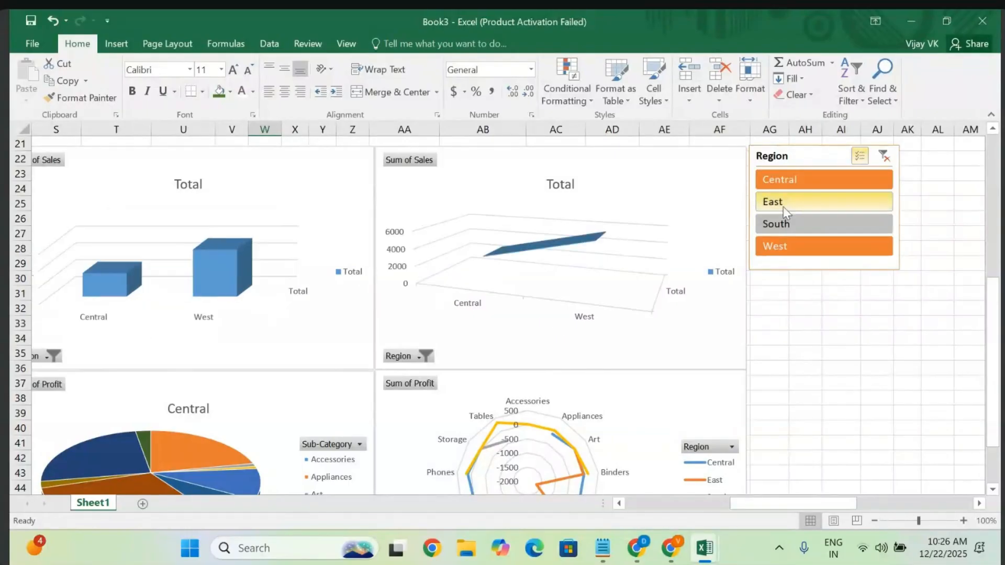
pyautogui.click(782, 206)
pyautogui.click(778, 222)
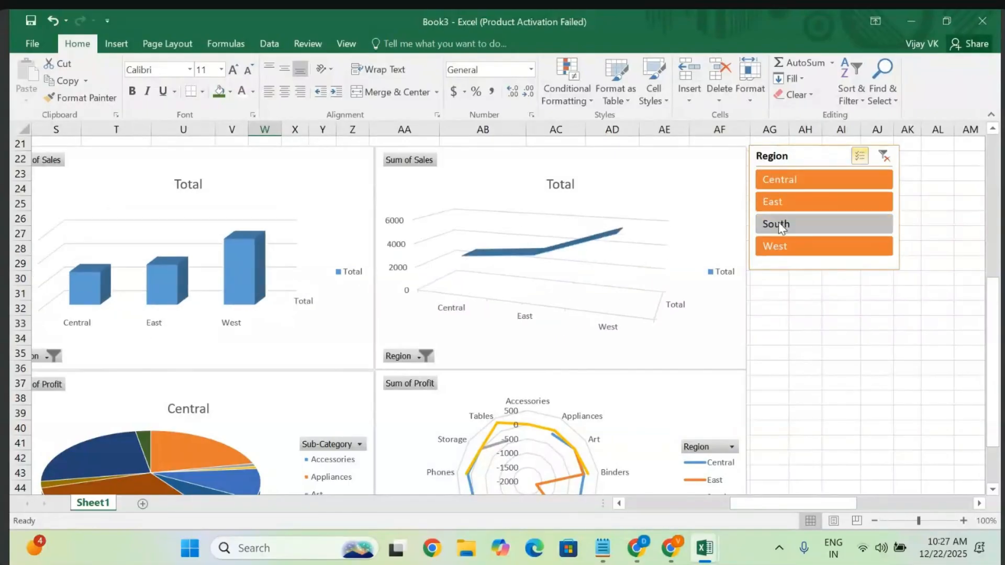
# - Select the whole Region sales PivotTable and insert a Sub-Category slicer for it
pyautogui.scroll(5, 635, 330)
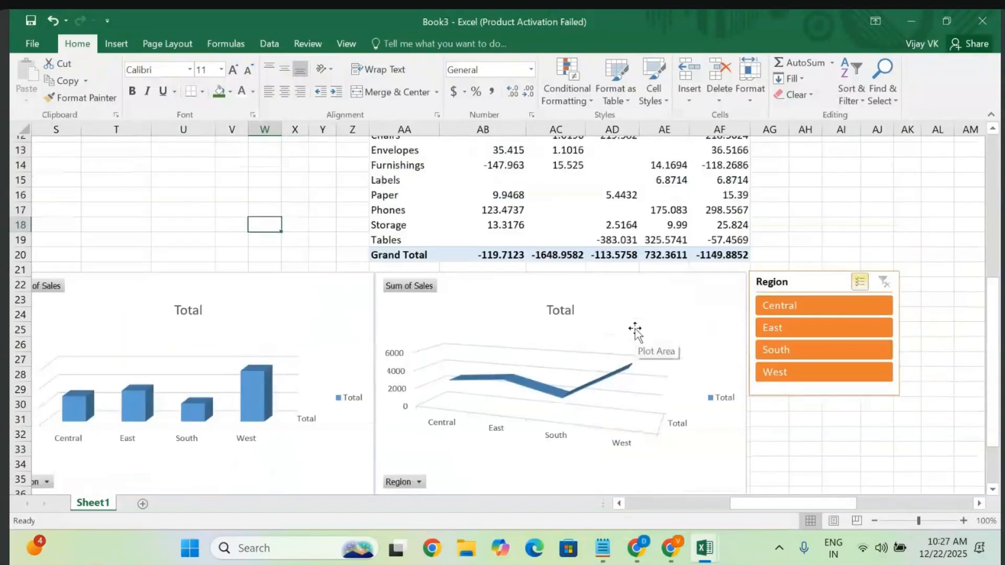
pyautogui.scroll(2, 635, 328)
pyautogui.hscroll(1, 628, 329)
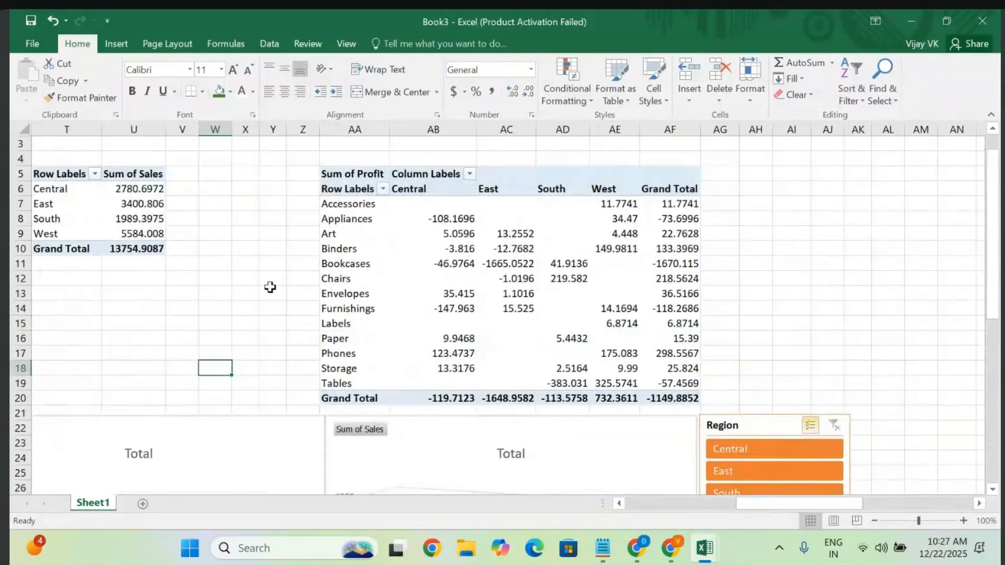
pyautogui.click(226, 282)
pyautogui.click(119, 221)
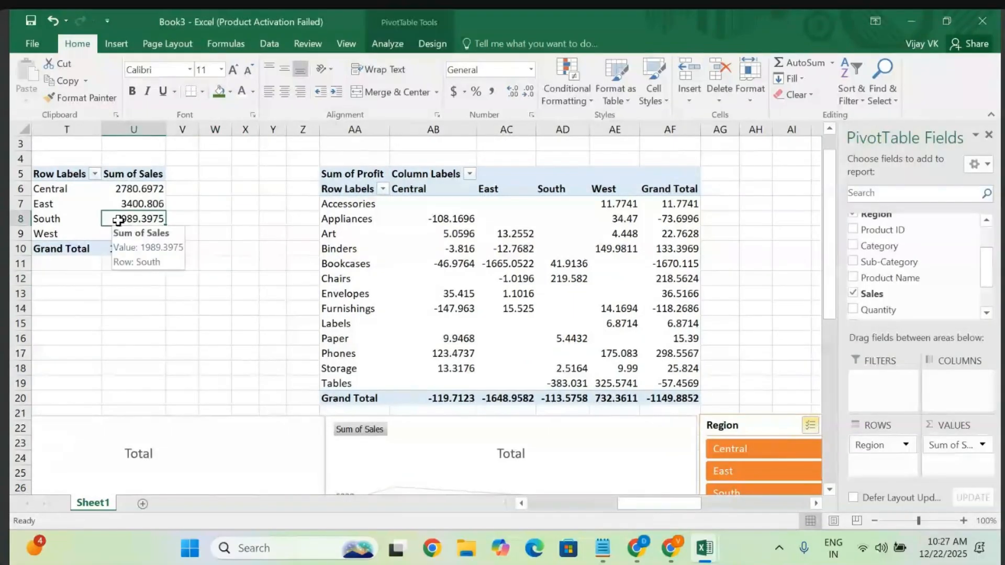
pyautogui.hotkey('ctrl', 'a')
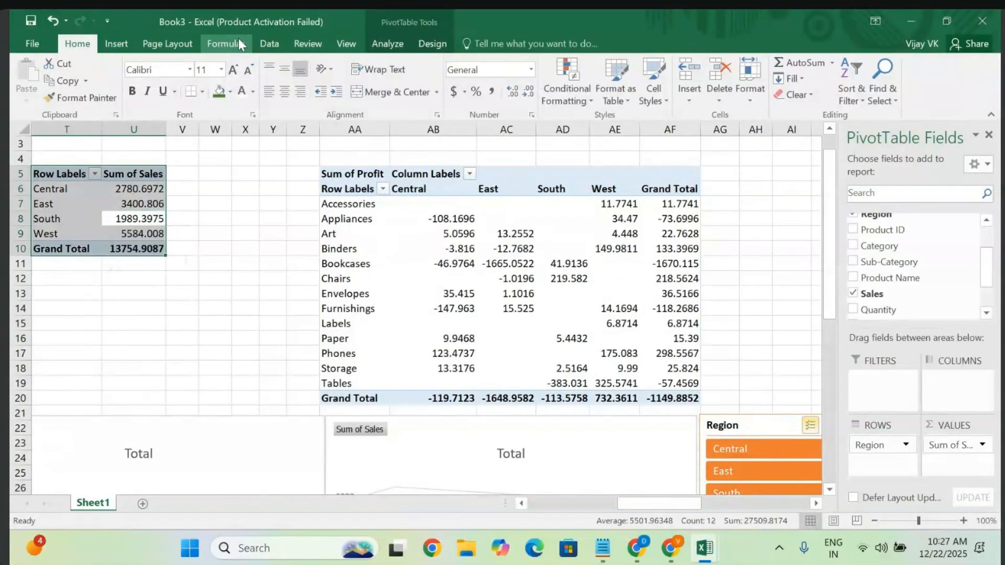
pyautogui.click(387, 45)
pyautogui.click(347, 87)
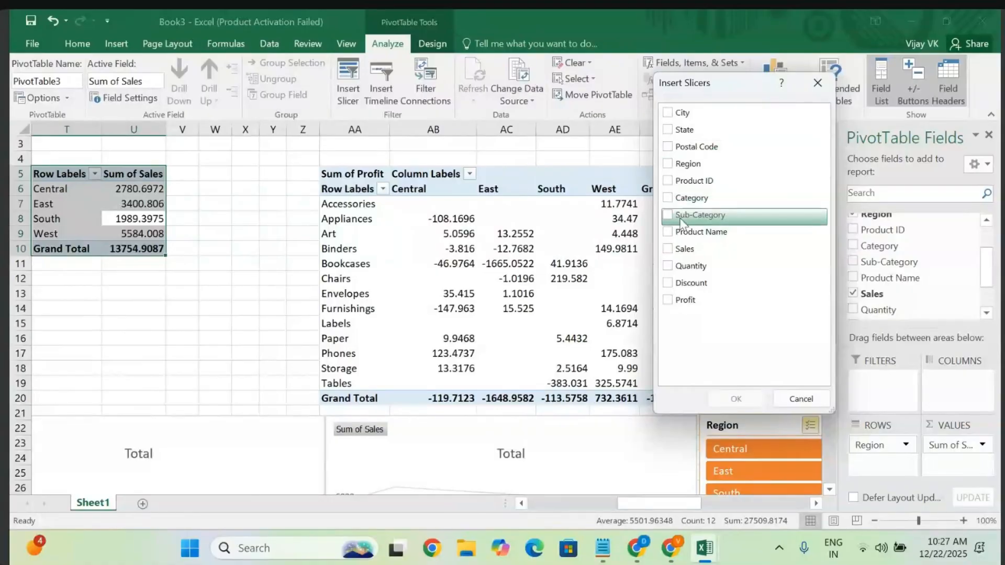
pyautogui.click(669, 215)
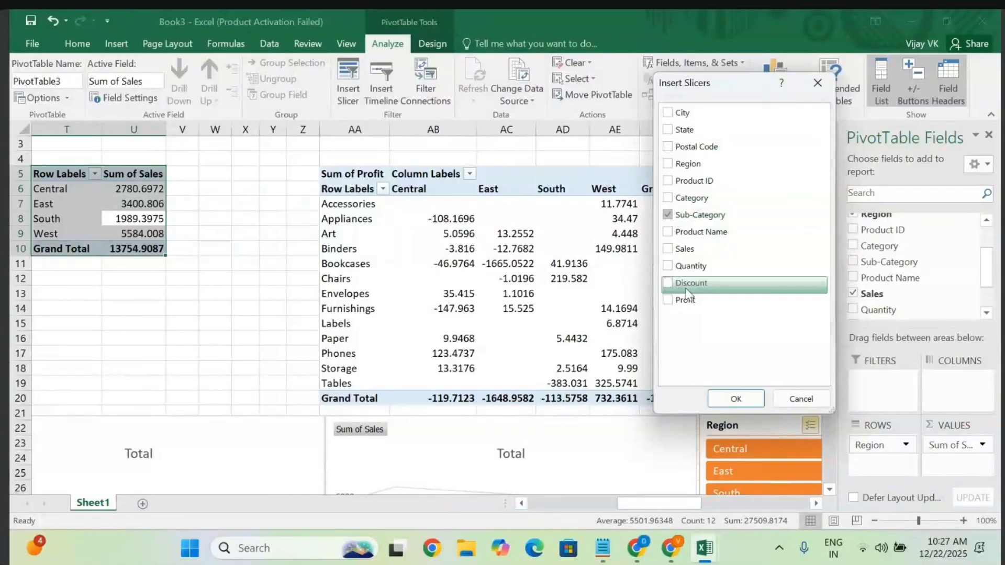
pyautogui.click(736, 399)
# - Move the Sub-Category slicer off the profit PivotTable to just below the Region slicer, aligned with its left edge
pyautogui.scroll(-3, 571, 401)
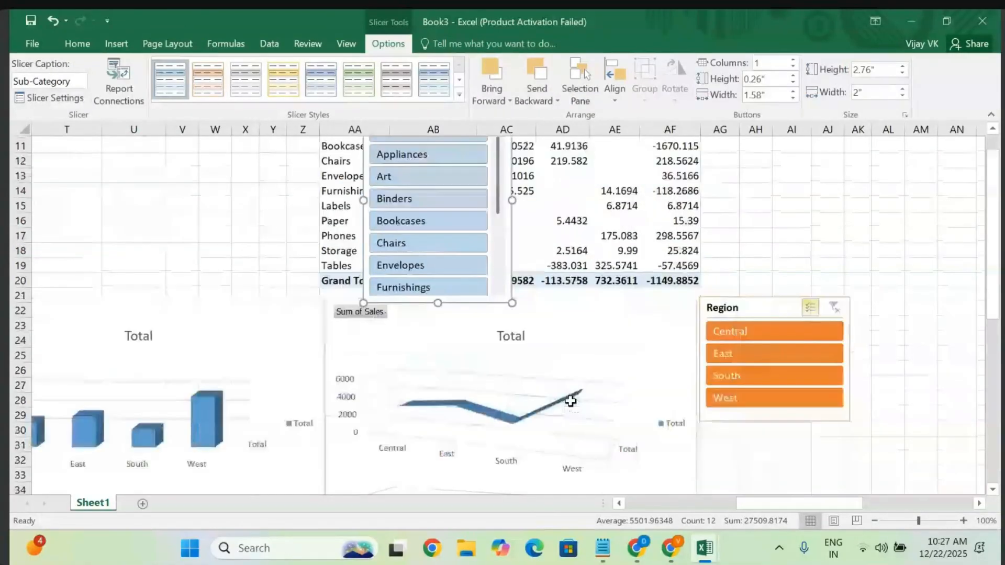
pyautogui.scroll(4, 471, 211)
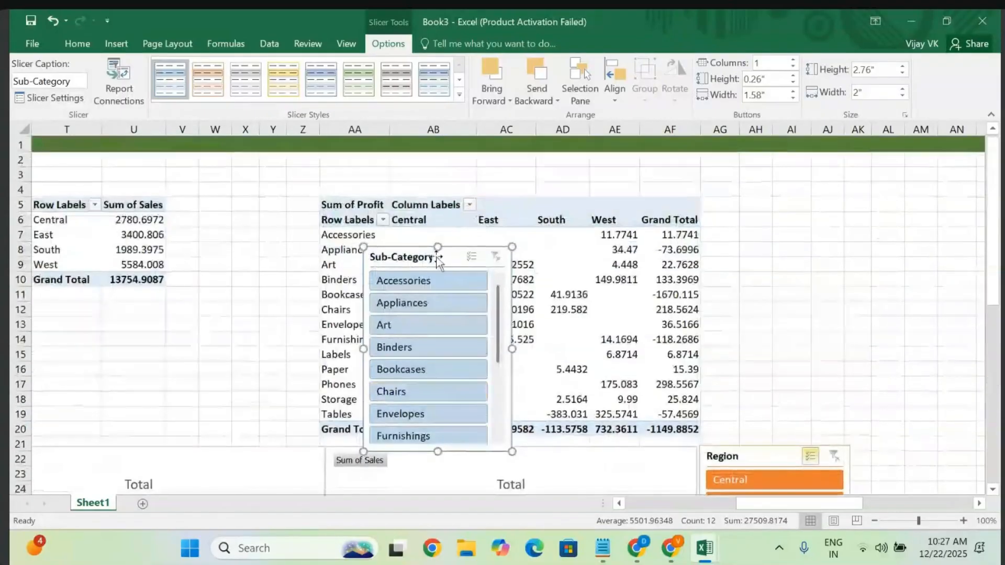
pyautogui.moveTo(414, 256); pyautogui.dragTo(787, 419)
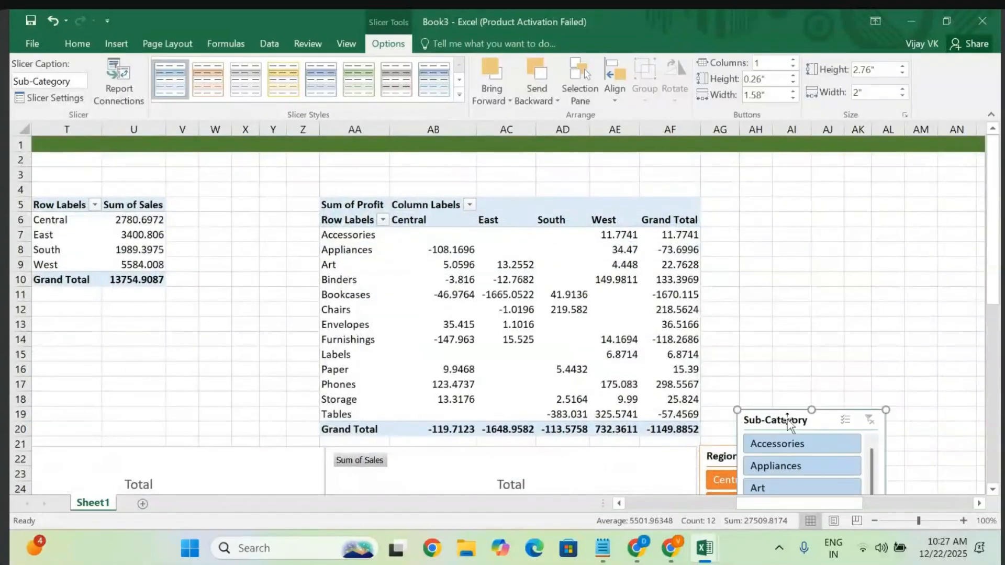
pyautogui.scroll(-5, 787, 418)
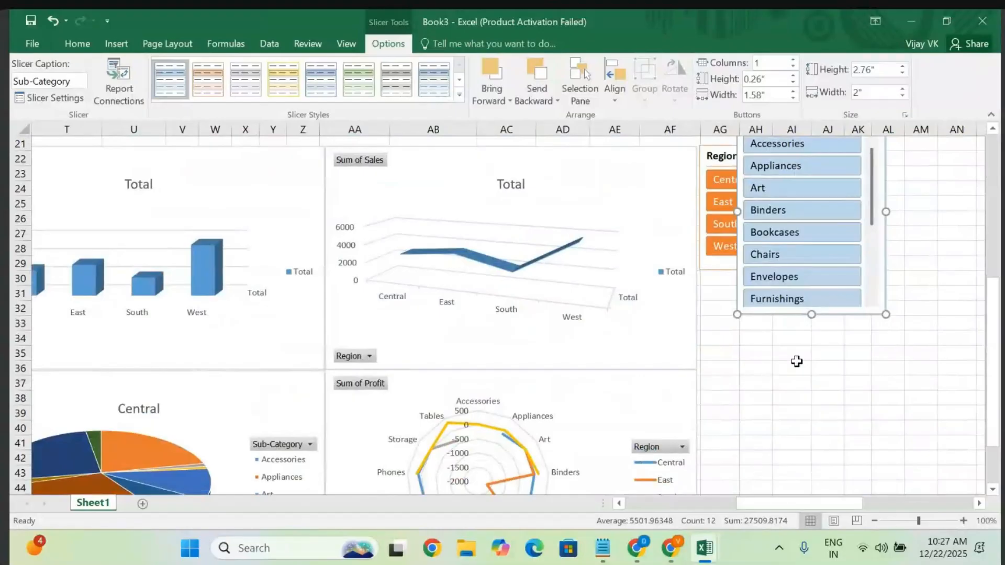
pyautogui.scroll(1, 796, 356)
pyautogui.moveTo(794, 162); pyautogui.dragTo(759, 325)
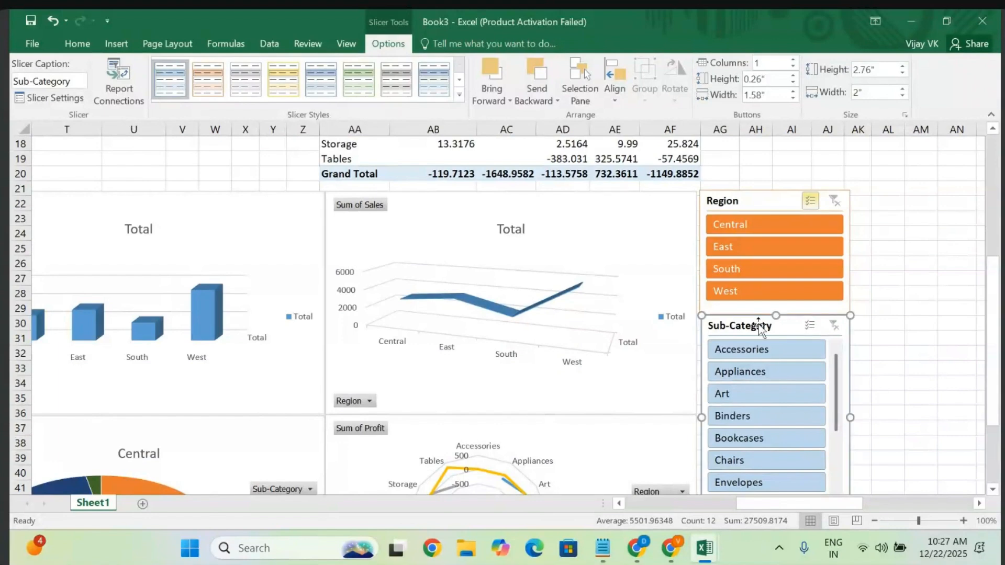
pyautogui.scroll(-3, 835, 466)
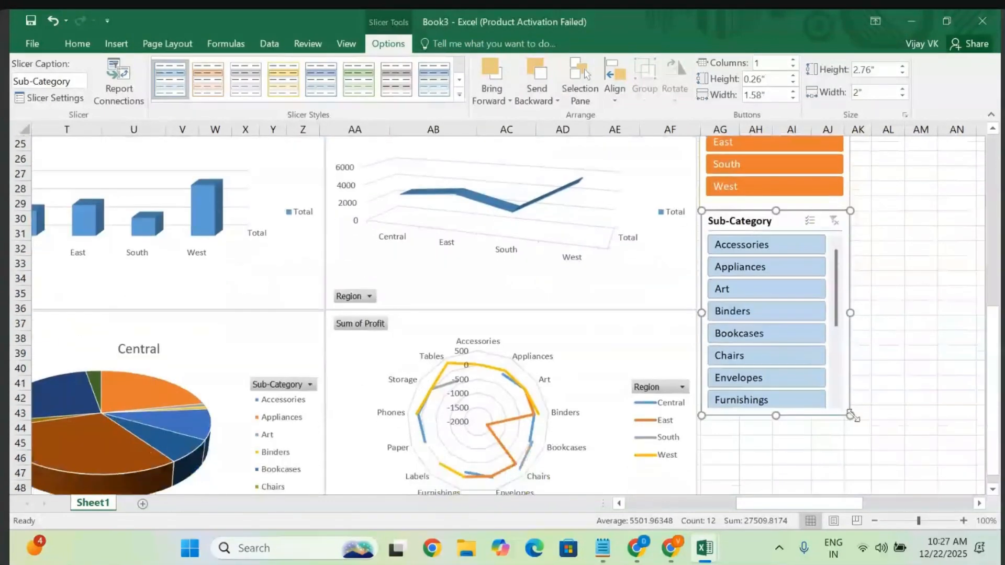
# - Resize the Sub-Category slicer to about 4.35" high by 1.83" wide so every item fits, and turn on its multi-select
pyautogui.moveTo(852, 417); pyautogui.dragTo(832, 325)
pyautogui.scroll(4, 747, 374)
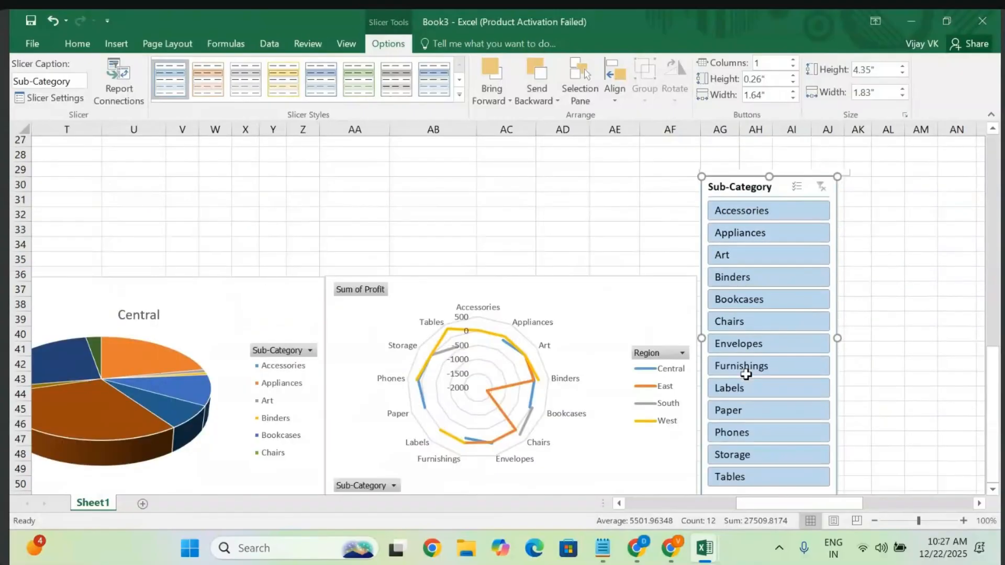
pyautogui.click(798, 192)
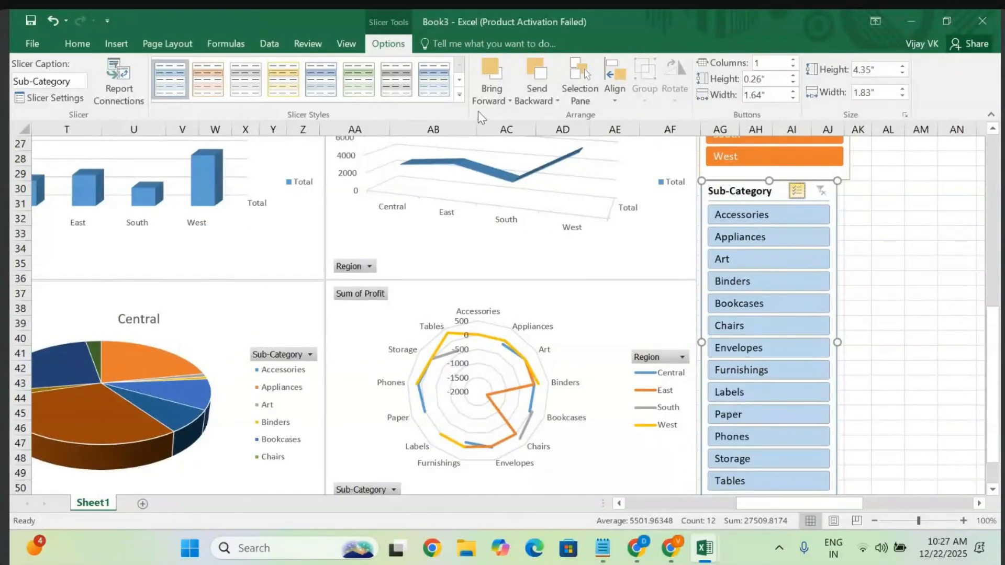
# - Try the dark blue slicer style on the Sub-Category slicer, but settle on the light green style
pyautogui.click(460, 97)
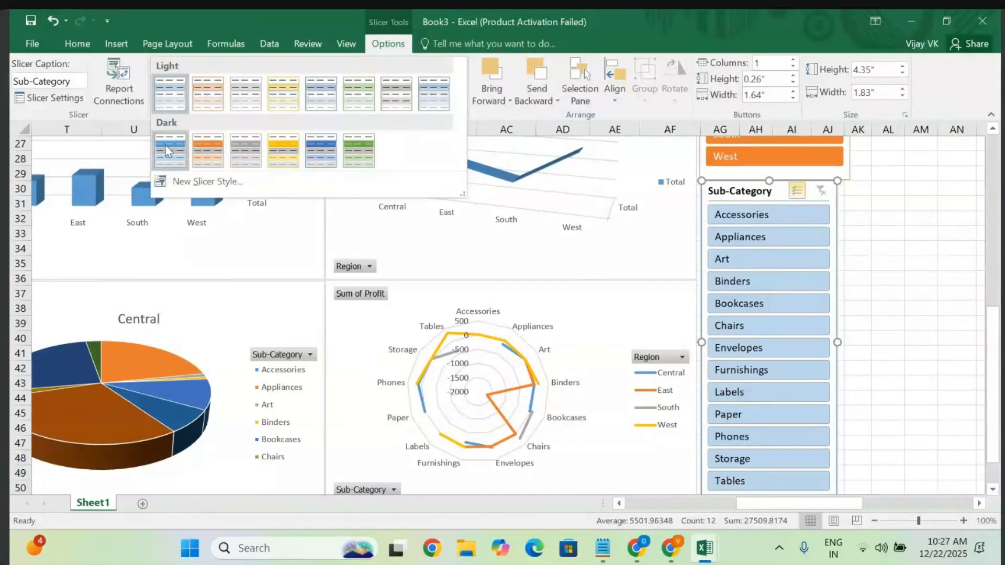
pyautogui.press('Escape')
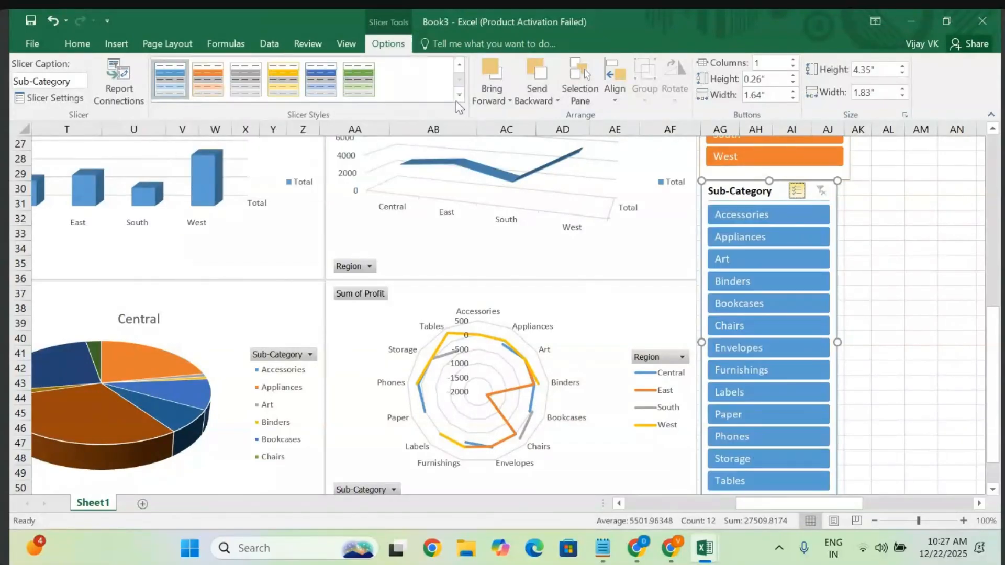
pyautogui.click(460, 97)
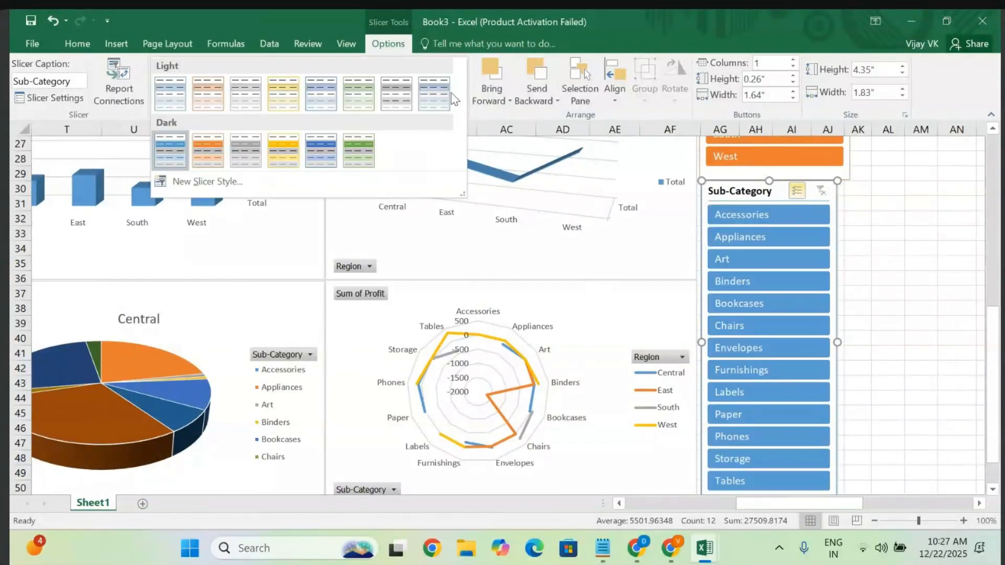
pyautogui.click(359, 93)
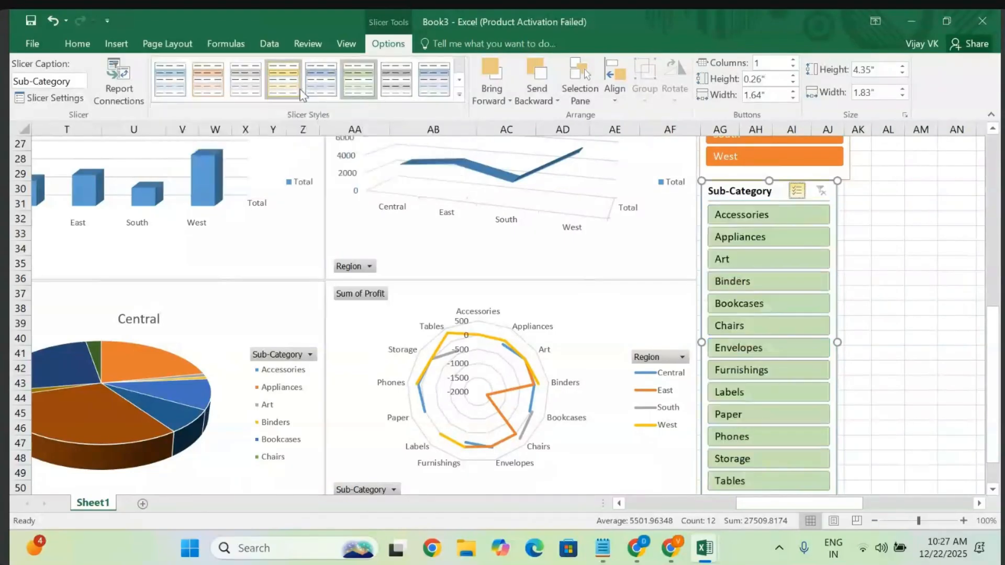
# - Exclude Binders and Appliances from the Sub-Category slicer selection
pyautogui.click(752, 279)
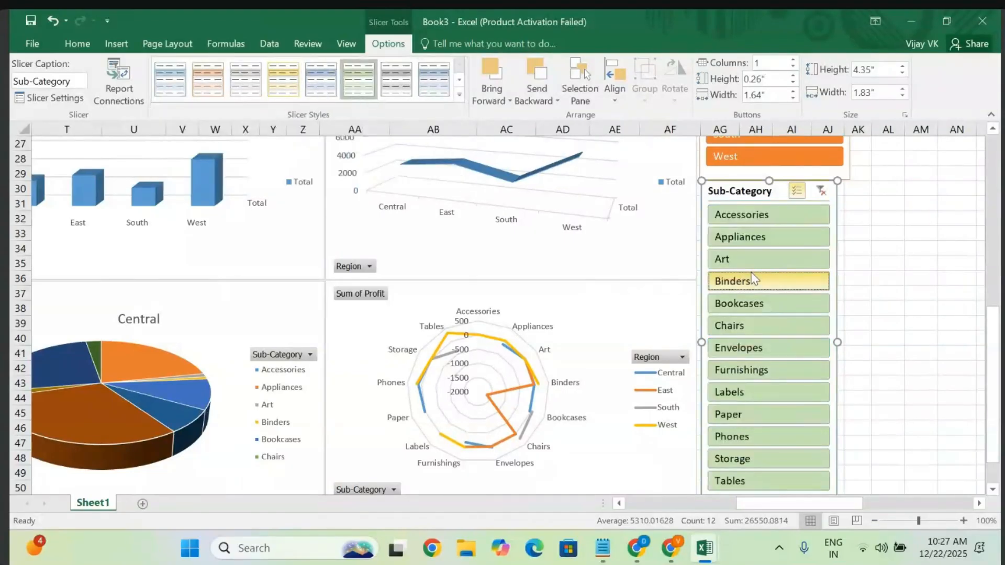
pyautogui.click(740, 242)
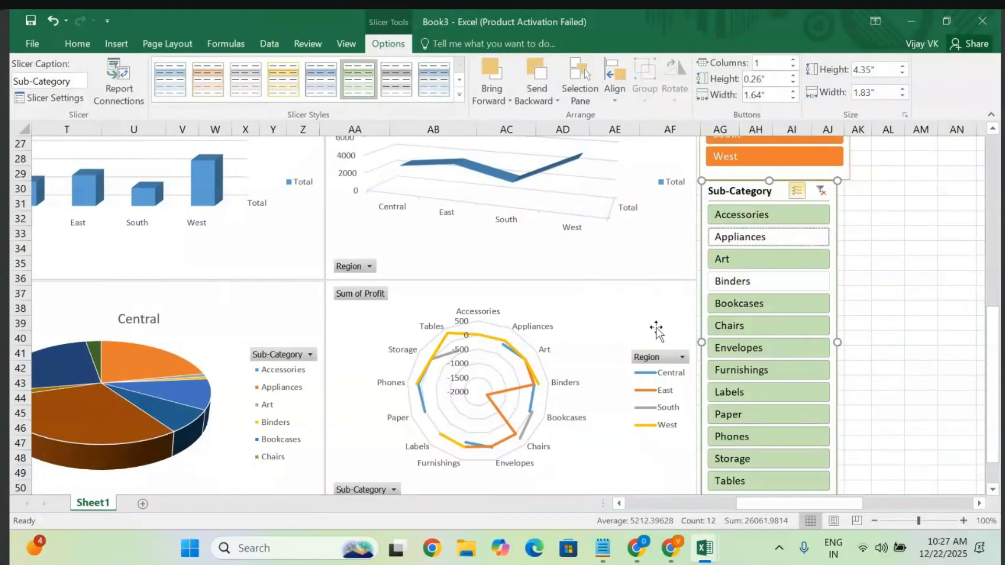
# - Resize the Sub-Category slicer to about 4.32" high by 2.01" wide so it lines up with the Region slicer and the charts
pyautogui.click(874, 521)
pyautogui.click(874, 521)
pyautogui.click(874, 521)
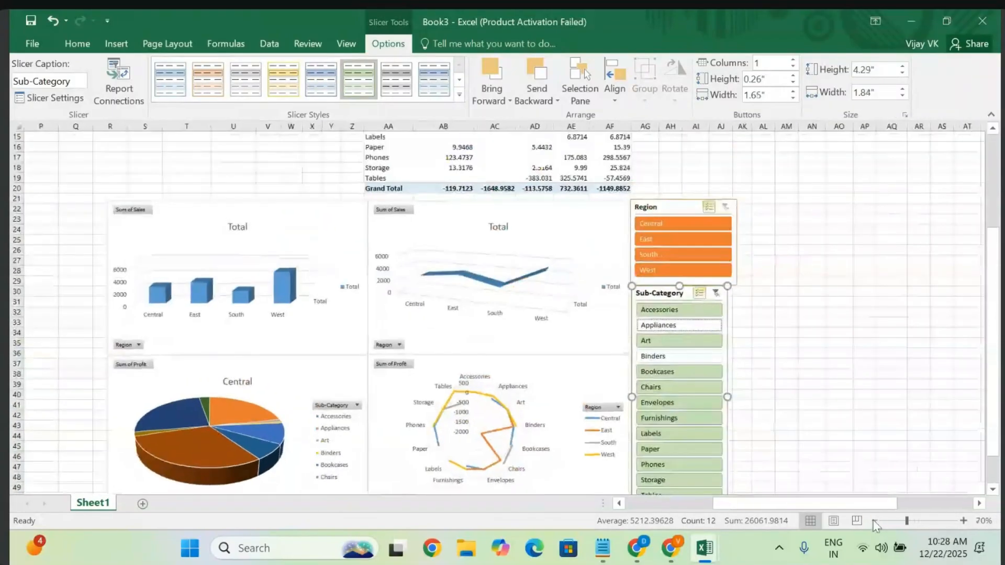
pyautogui.click(874, 521)
pyautogui.scroll(-2, 774, 370)
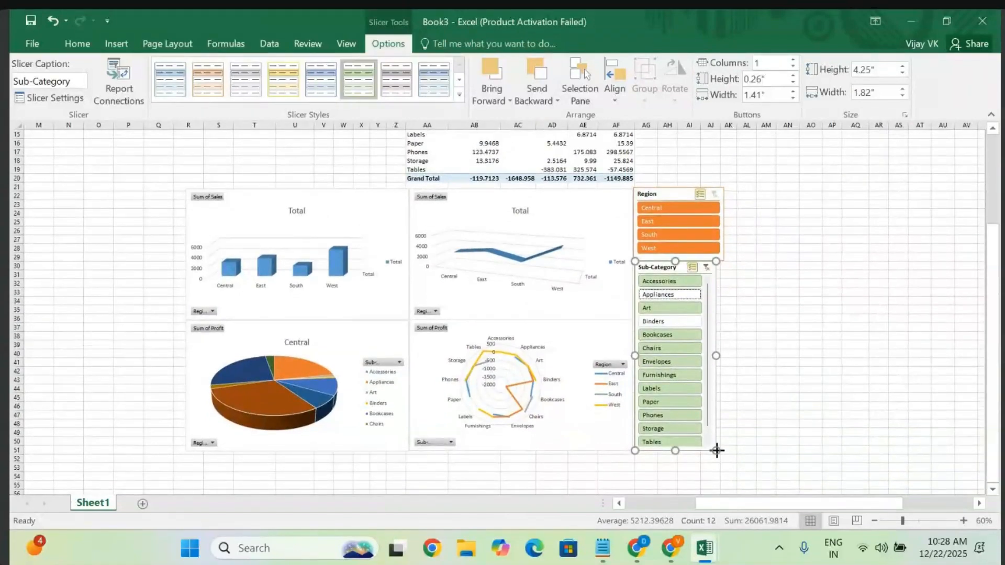
pyautogui.moveTo(717, 450); pyautogui.dragTo(725, 453)
# - Exclude Chairs and Accessories from the Sub-Category slicer selection, toggling Binders on and back off
pyautogui.click(702, 353)
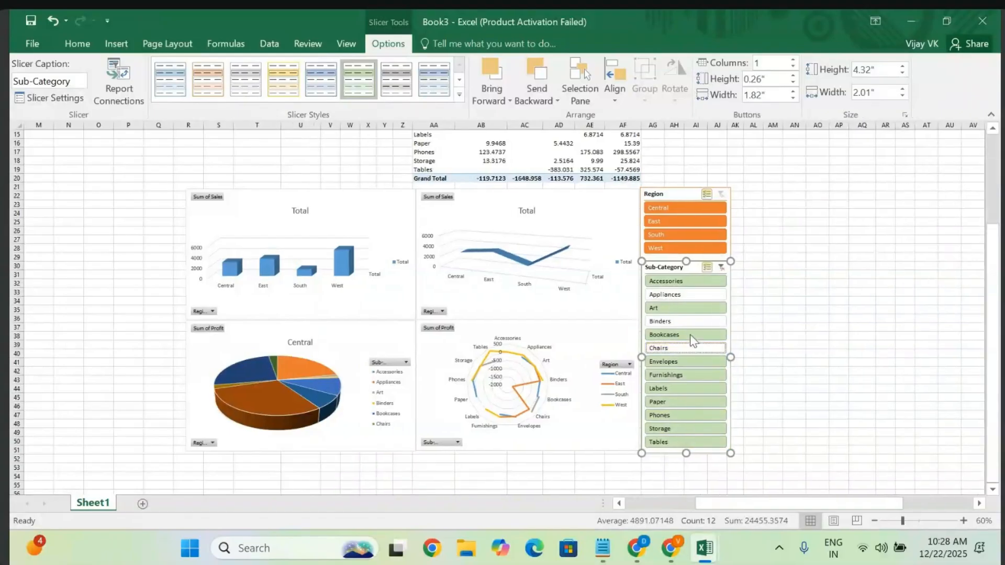
pyautogui.click(688, 282)
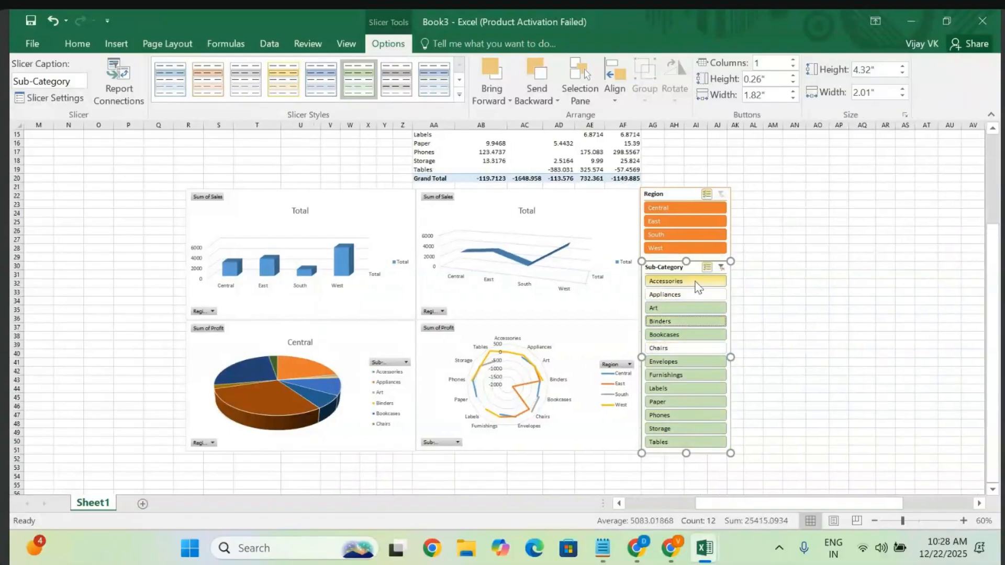
pyautogui.click(682, 321)
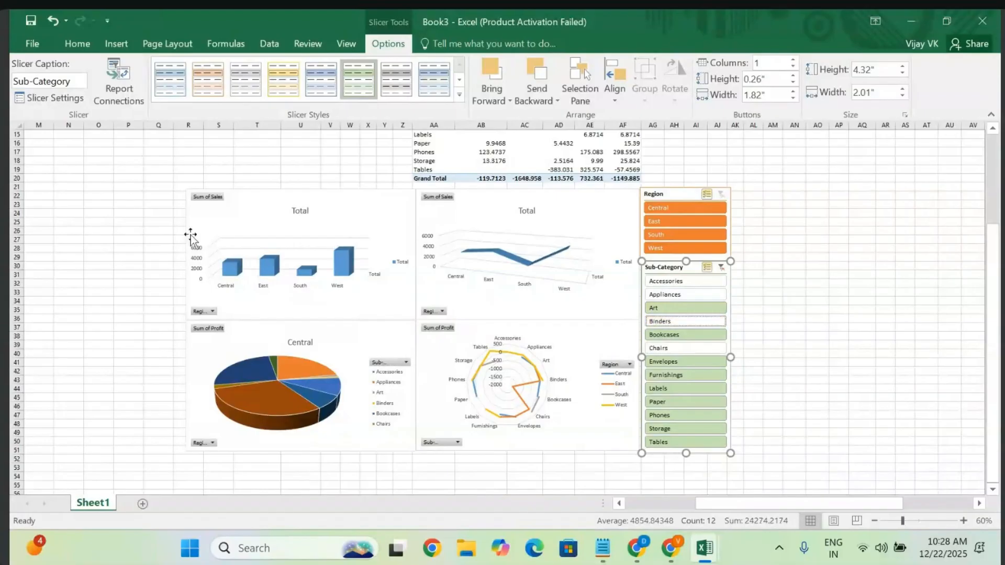
# - Select the entire worksheet and hide its gridlines
pyautogui.click(20, 127)
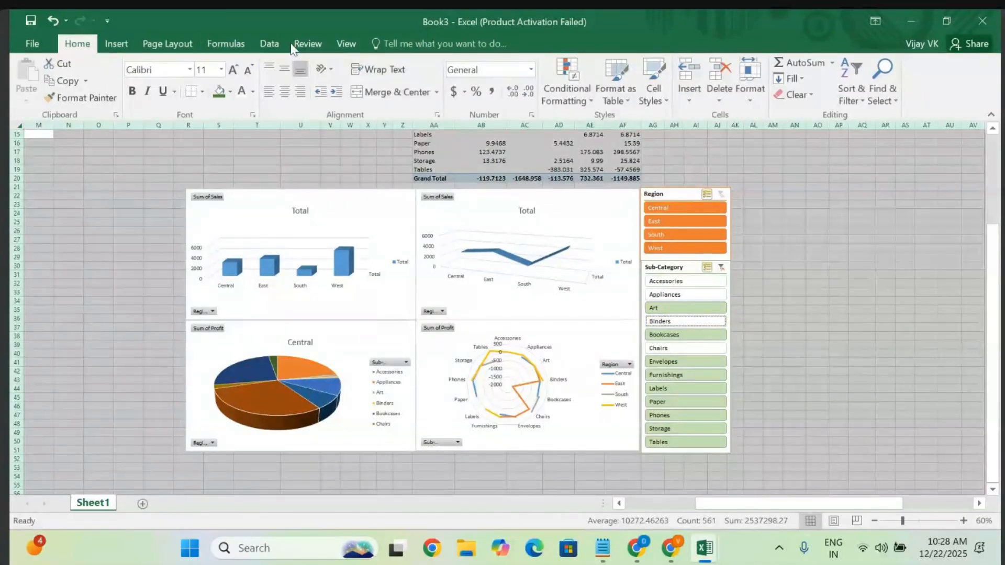
pyautogui.click(339, 42)
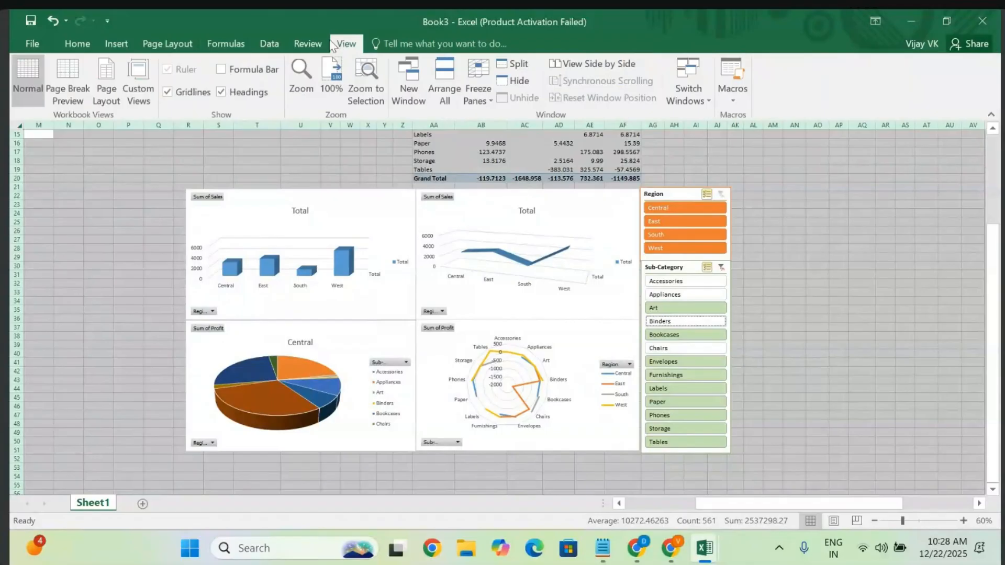
pyautogui.click(168, 93)
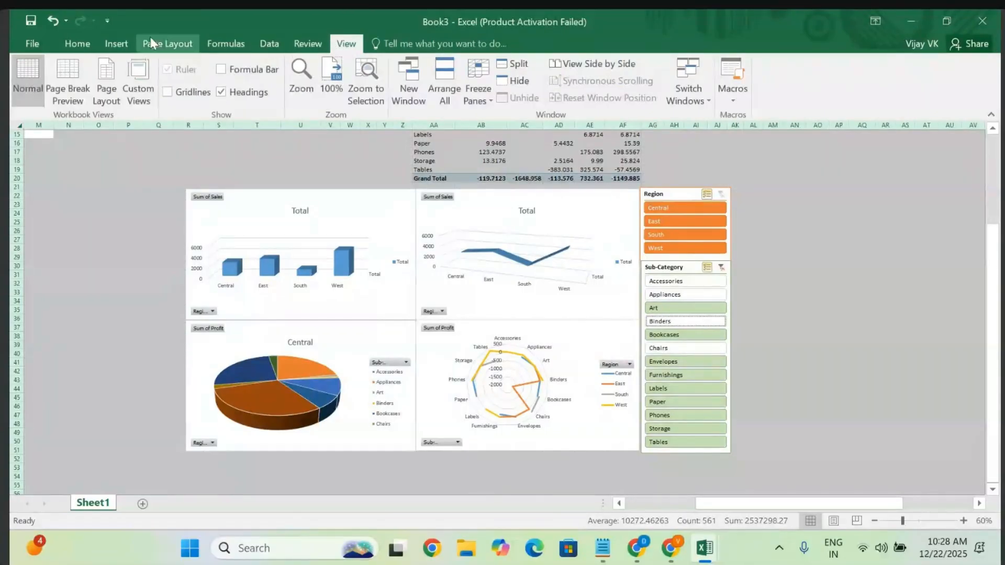
# - Fill the whole worksheet background with a light green theme color and deselect the sheet
pyautogui.click(79, 44)
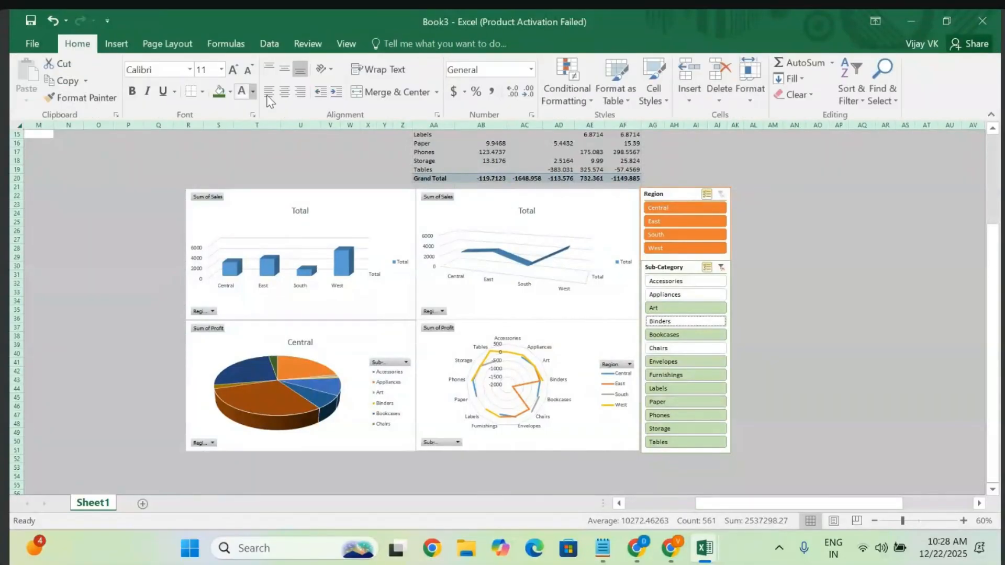
pyautogui.click(231, 93)
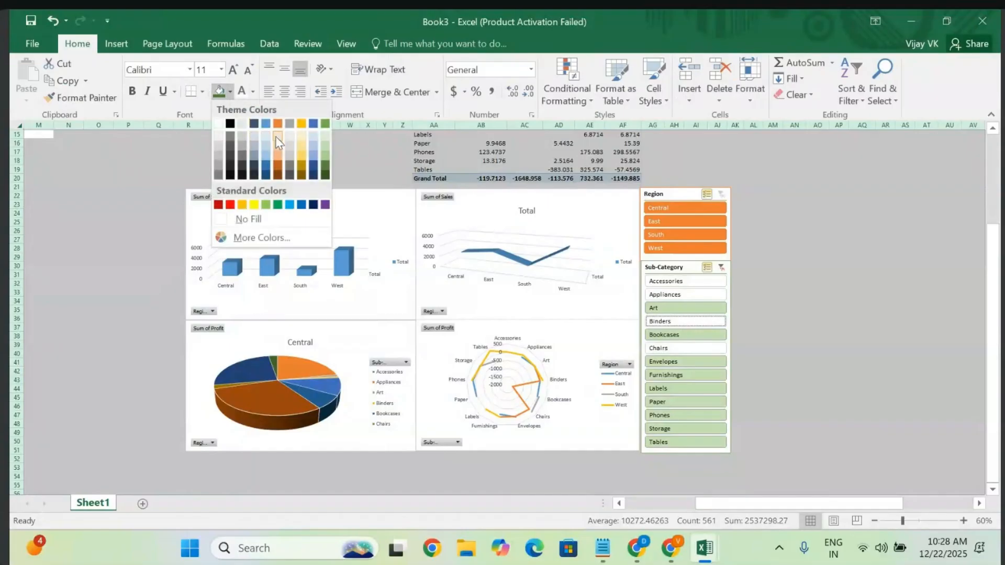
pyautogui.click(325, 148)
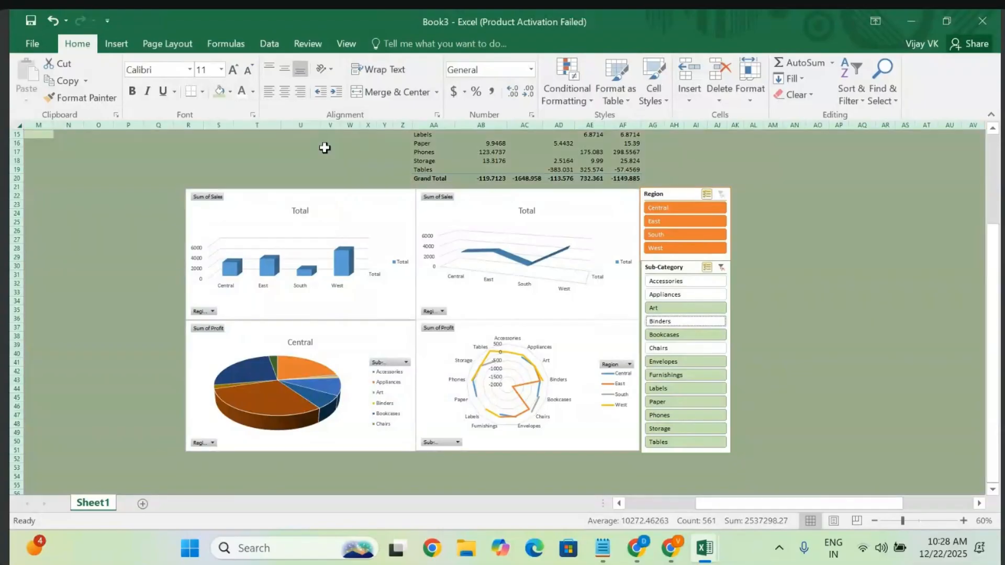
pyautogui.click(101, 250)
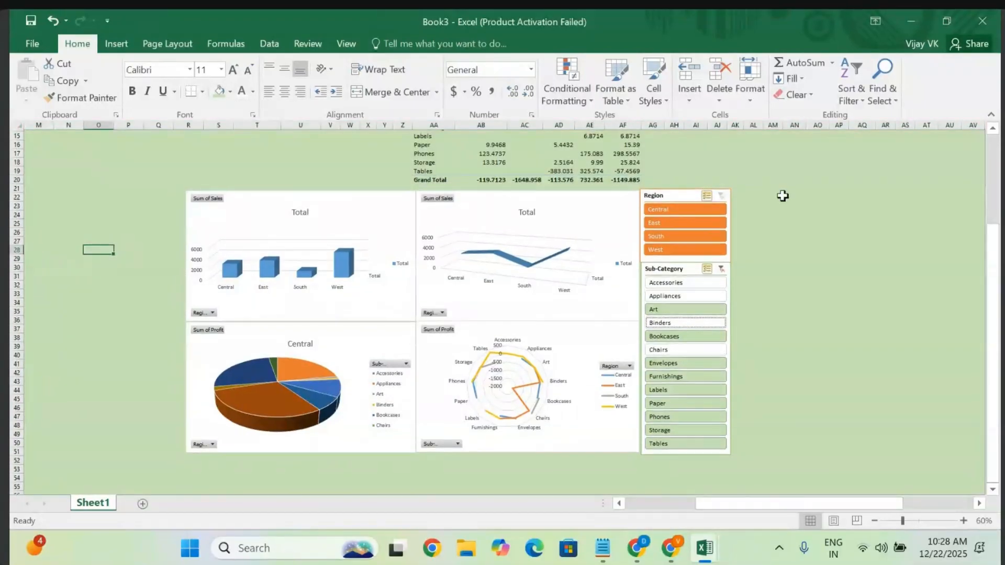
# - Exclude South and East from the Region slicer selection, leaving Central and West
pyautogui.scroll(2, 783, 196)
pyautogui.scroll(-2, 783, 196)
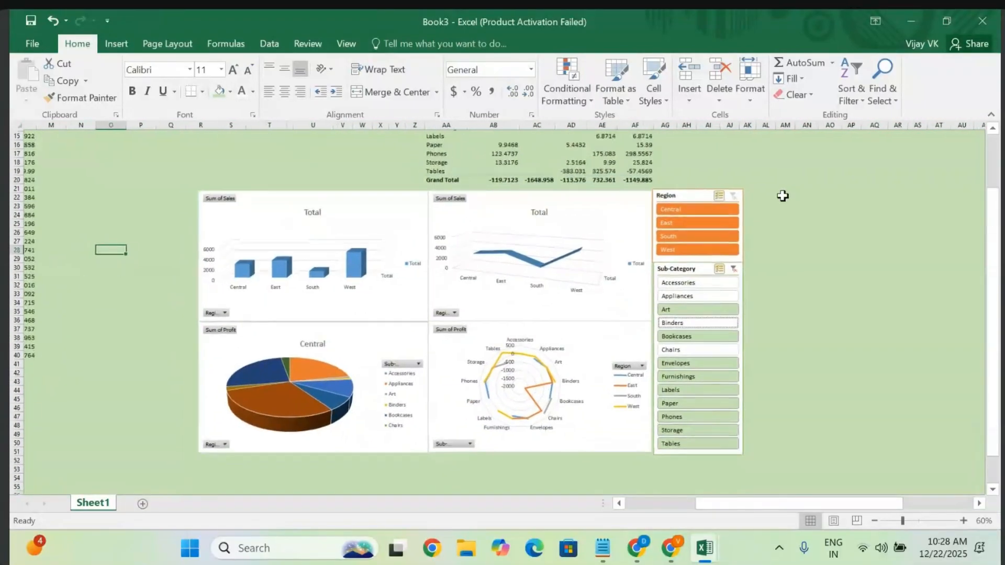
pyautogui.keyDown('ctrl'); pyautogui.click(676, 235); pyautogui.keyUp('ctrl')
pyautogui.keyDown('ctrl'); pyautogui.click(661, 220); pyautogui.keyUp('ctrl')
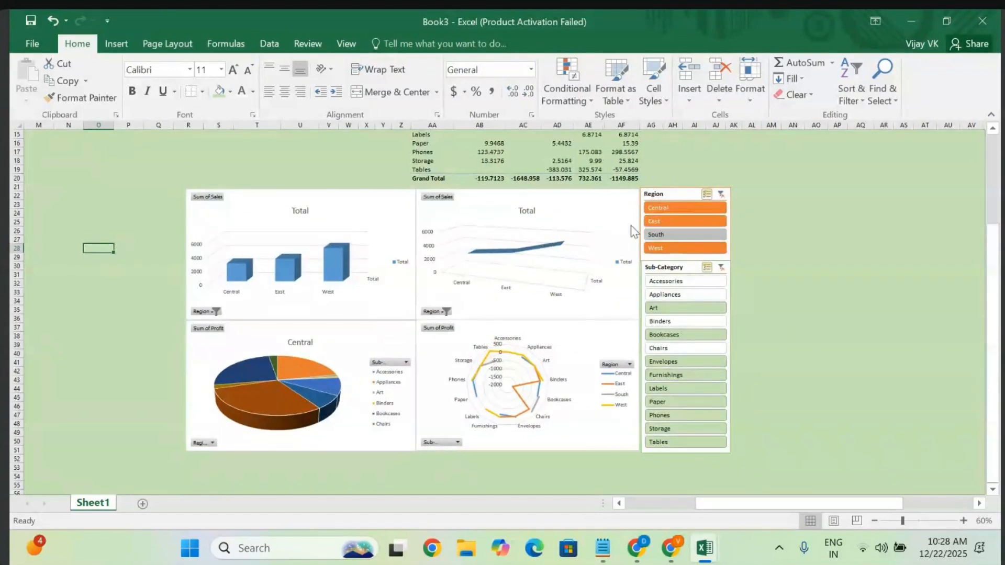
# - Exclude Furnishings and Storage from the Sub-Category slicer selection
pyautogui.keyDown('ctrl'); pyautogui.click(664, 361); pyautogui.keyUp('ctrl')
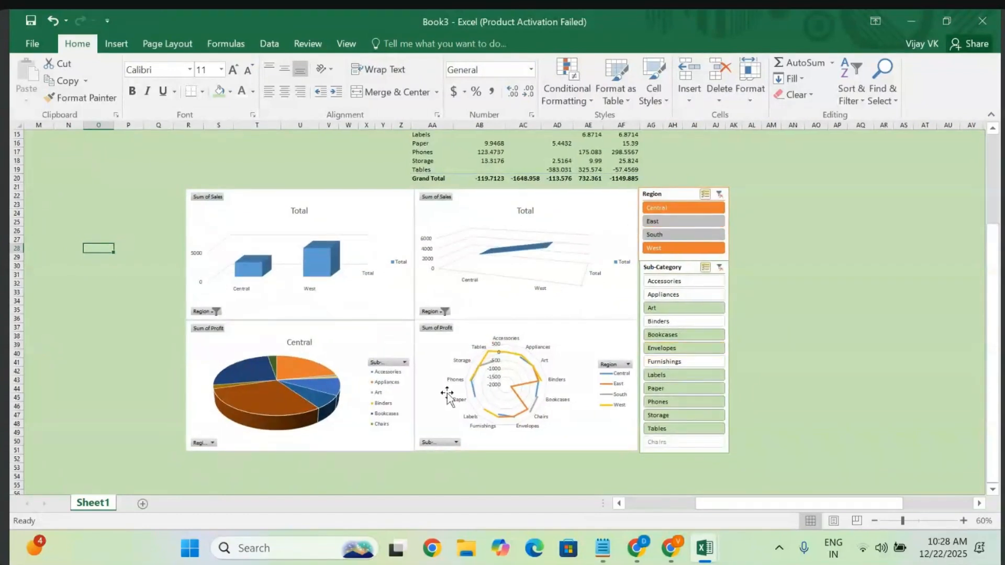
pyautogui.keyDown('ctrl'); pyautogui.click(679, 416); pyautogui.keyUp('ctrl')
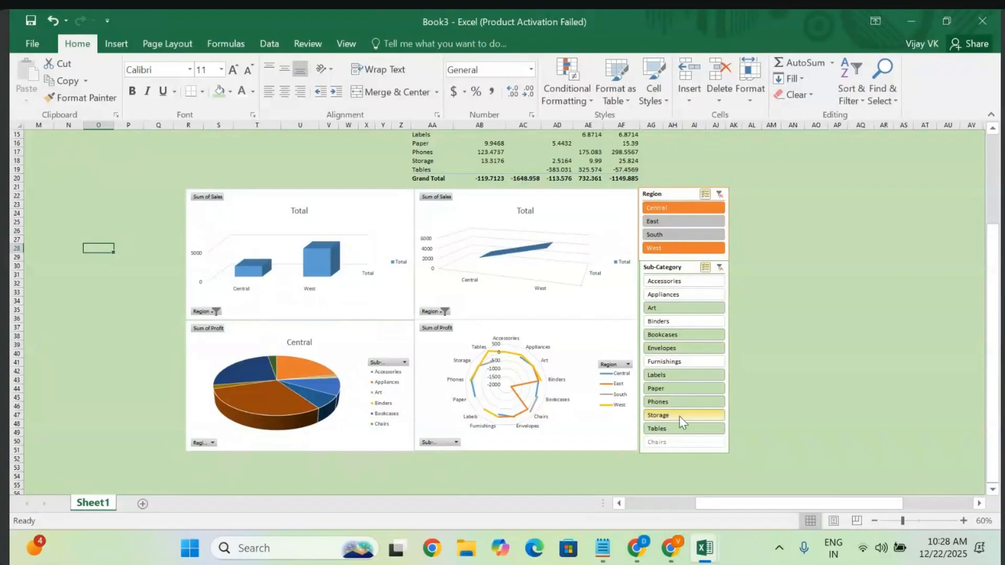
pyautogui.keyDown('ctrl'); pyautogui.click(684, 296); pyautogui.keyUp('ctrl')
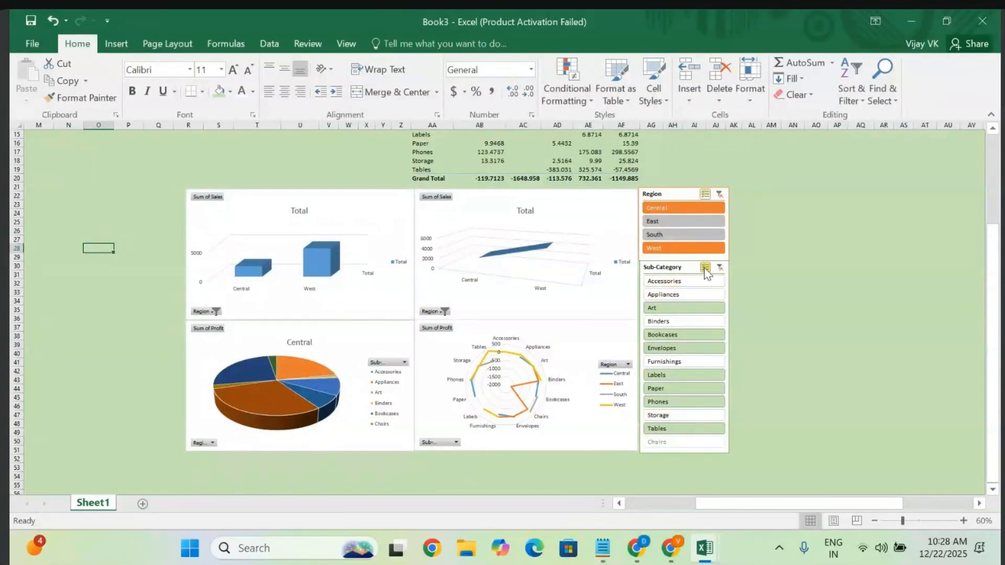
# - Turn off multi-select in the Sub-Category slicer and filter to Accessories only
pyautogui.click(693, 270)
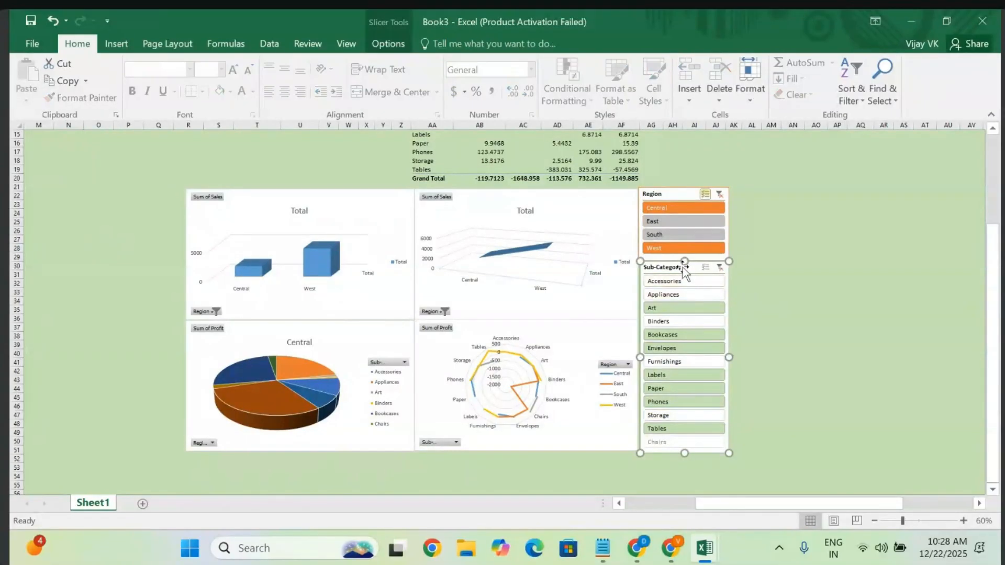
pyautogui.click(671, 285)
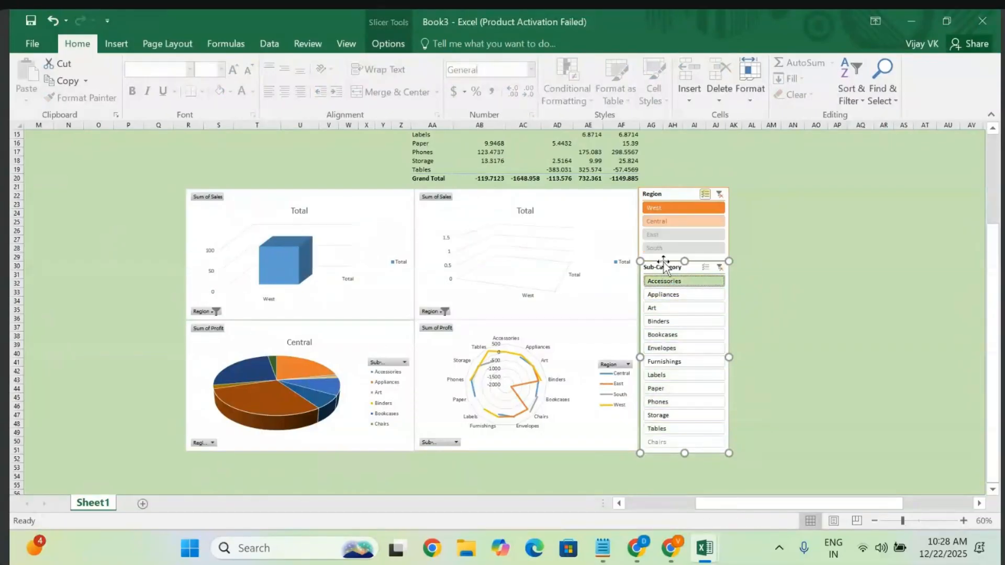
# - Connect the Sub-Category slicer to PivotTable4 in addition to PivotTable3 through its report connections
pyautogui.click(388, 44)
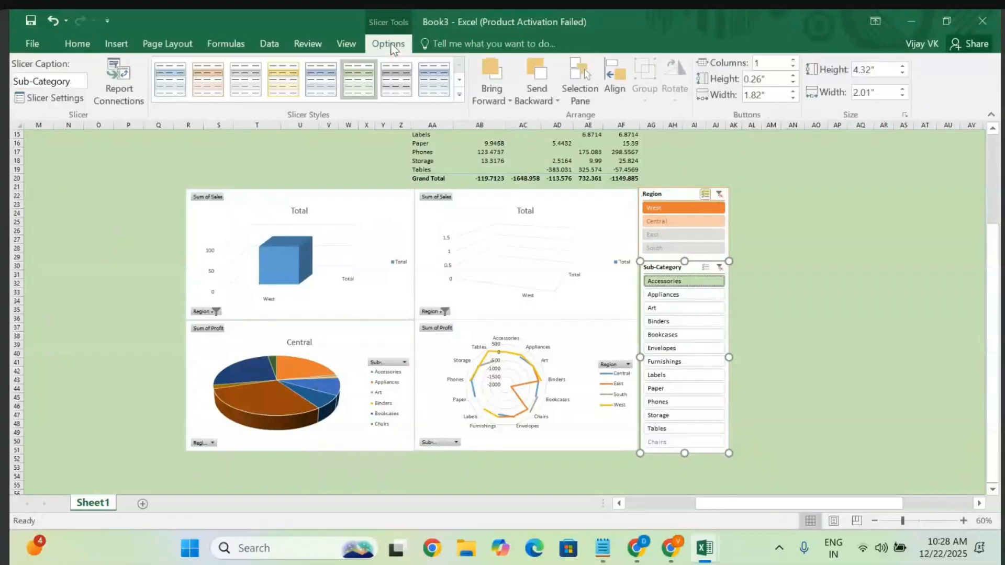
pyautogui.click(118, 83)
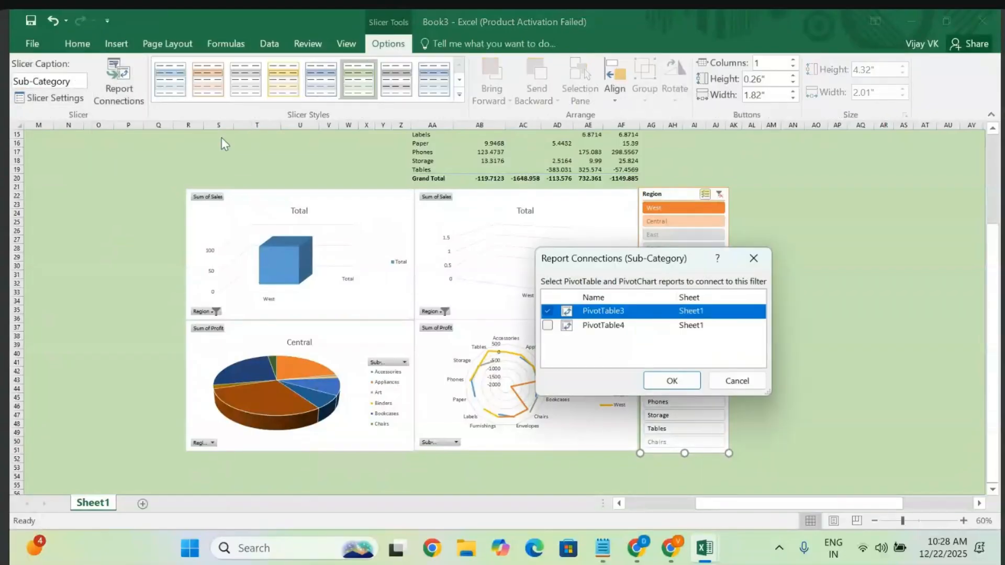
pyautogui.click(547, 326)
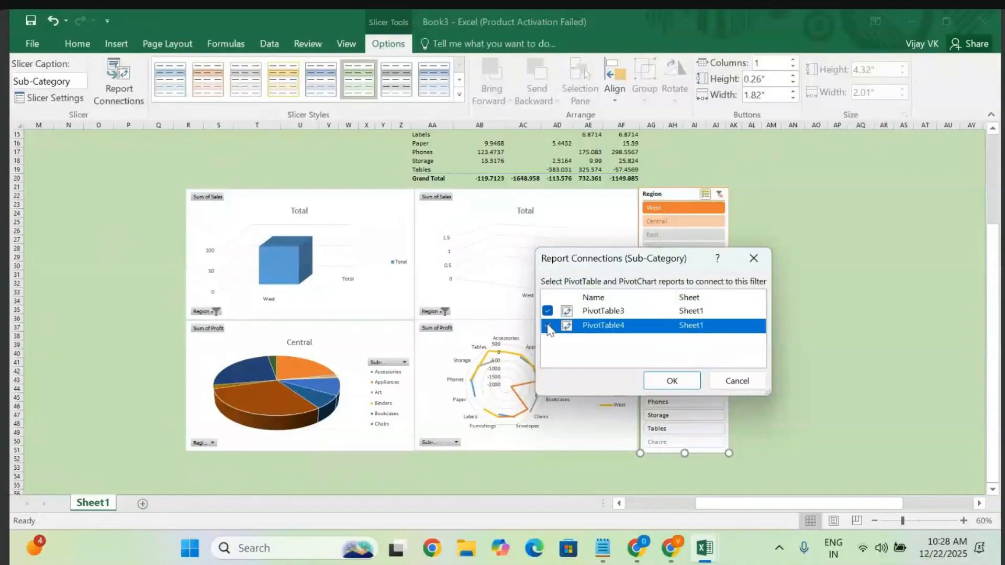
pyautogui.click(675, 380)
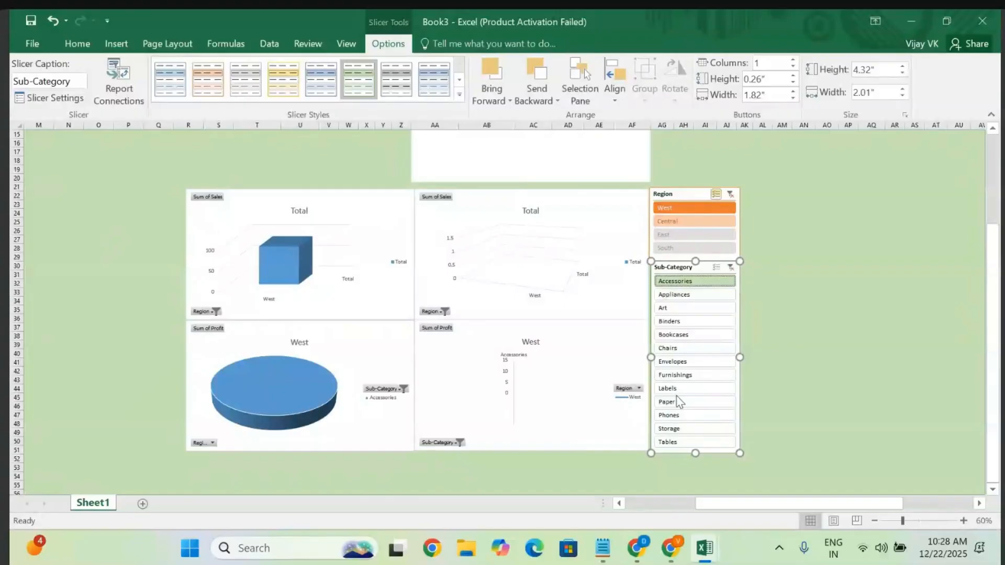
# - Test the Sub-Category slicer by filtering to Paper only and switching to Chairs only
pyautogui.click(680, 402)
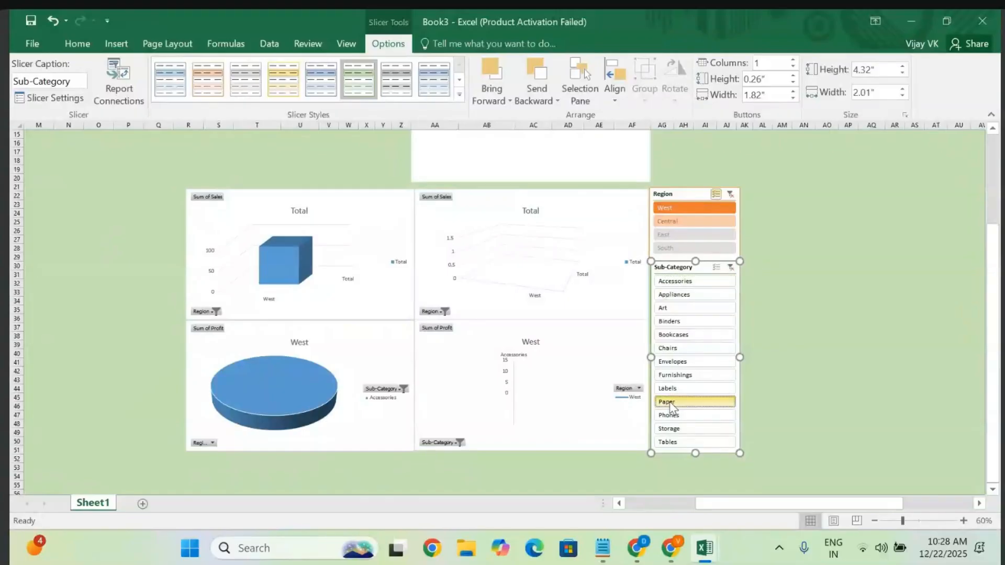
pyautogui.click(676, 348)
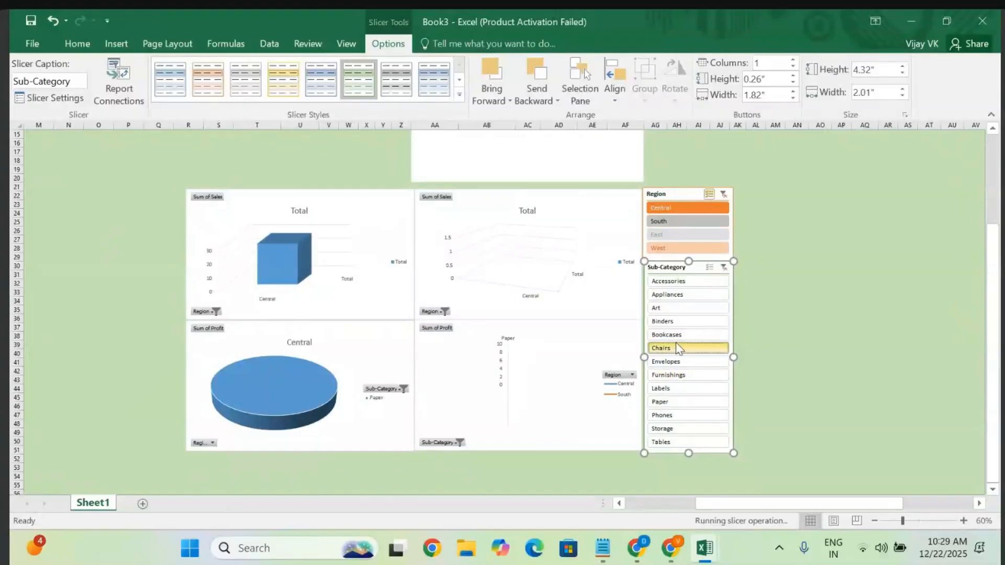
# - Turn on multi-select in the Sub-Category slicer and add Appliances and Furnishings to the selection
pyautogui.click(714, 266)
pyautogui.click(664, 291)
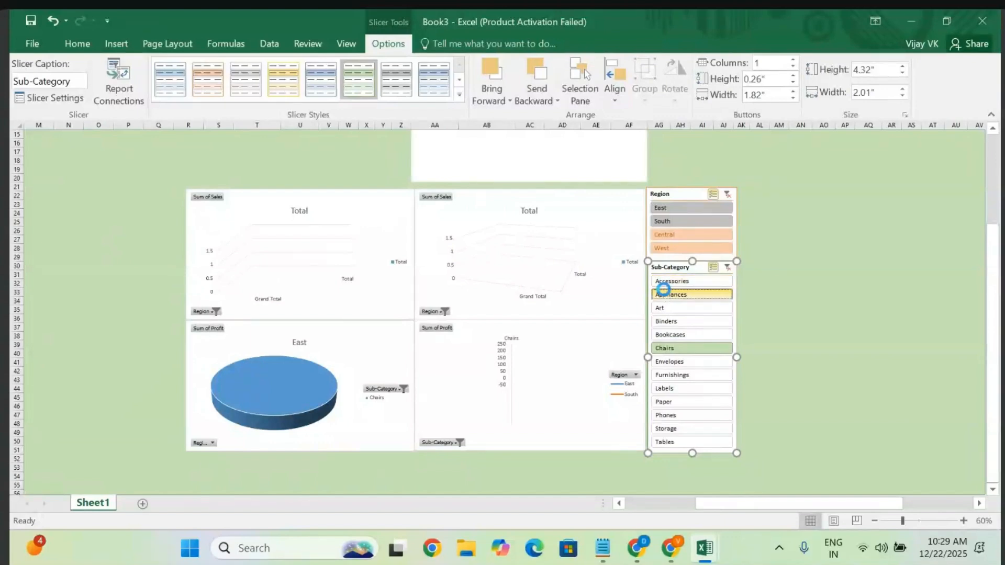
pyautogui.click(664, 372)
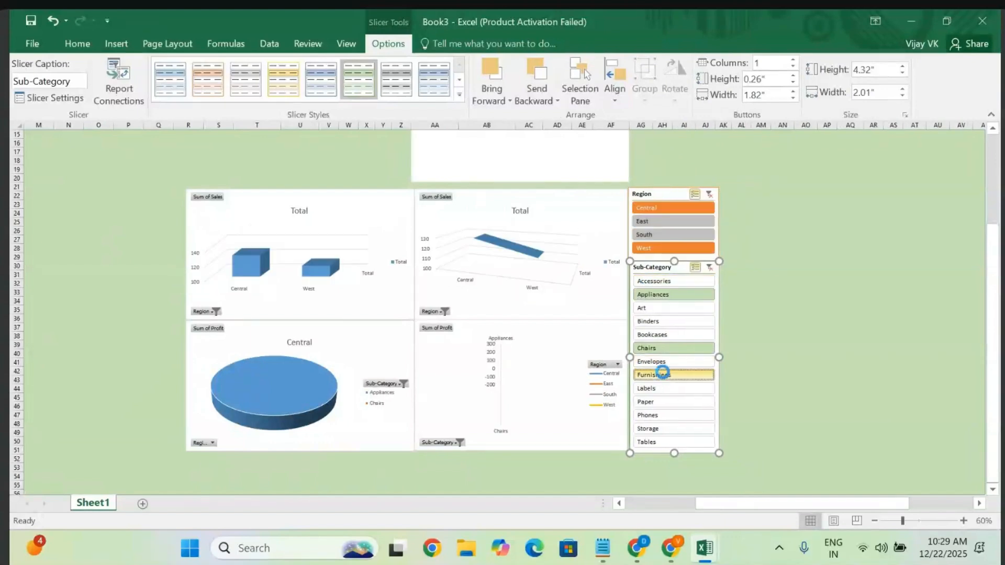
# - Add Paper, Storage and Tables to the Sub-Category slicer selection
pyautogui.click(655, 400)
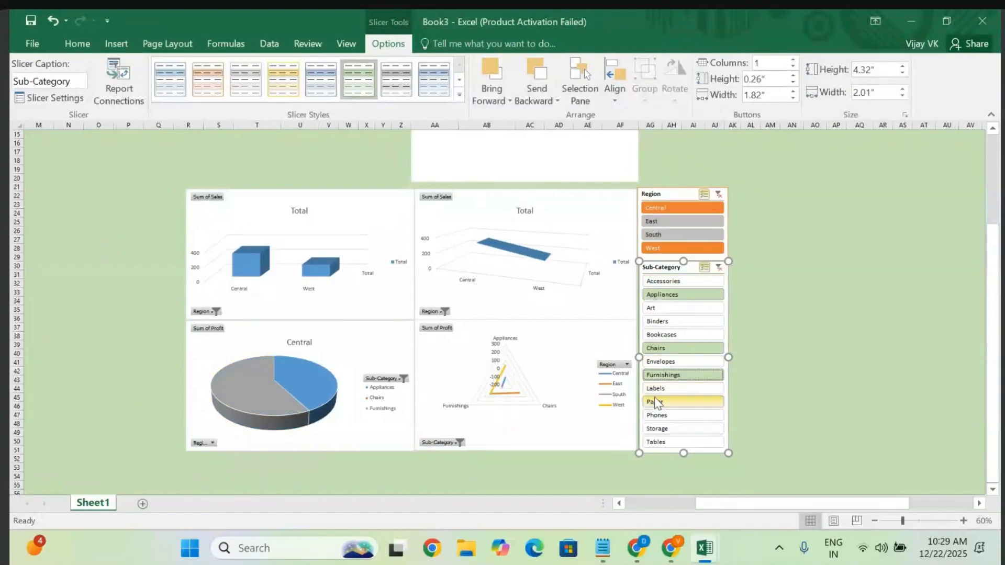
pyautogui.click(659, 429)
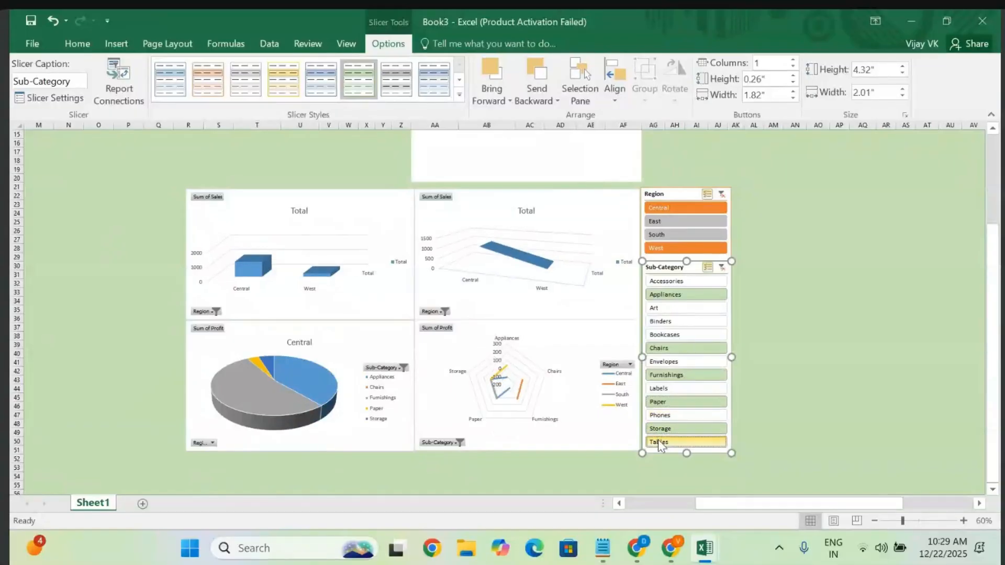
pyautogui.click(658, 440)
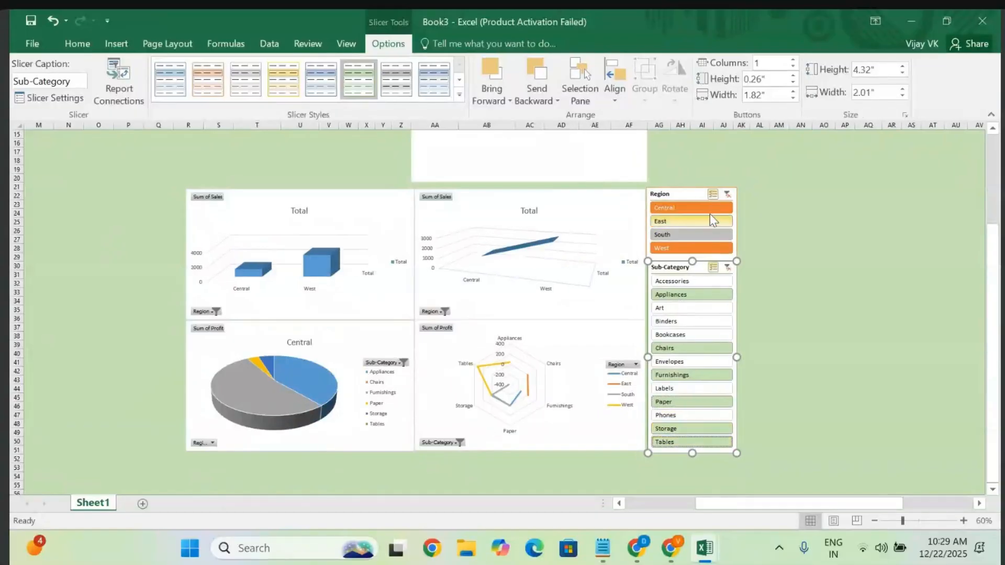
# - Connect the Region slicer to PivotTable4 in addition to PivotTable3 through its report connections
pyautogui.click(694, 191)
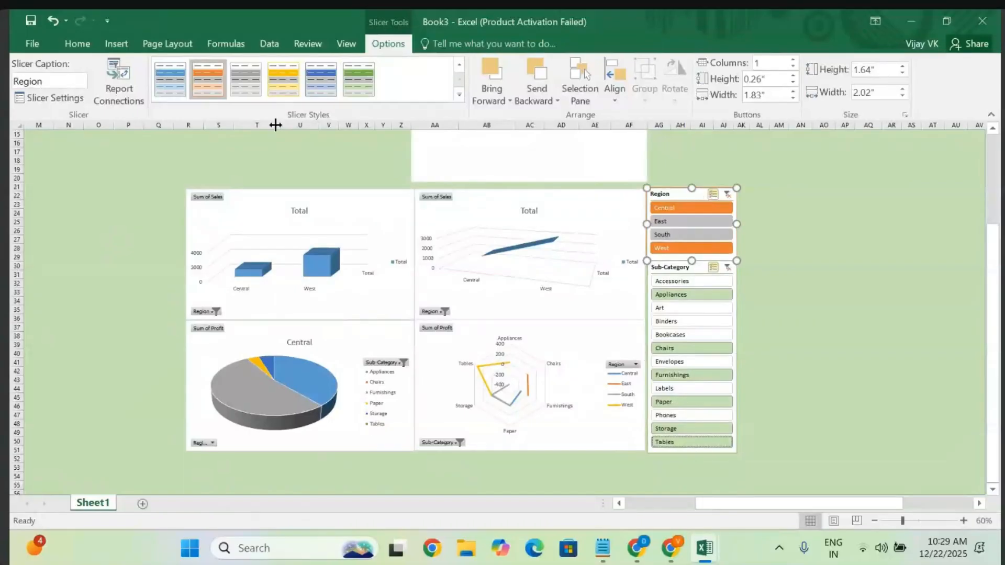
pyautogui.click(120, 92)
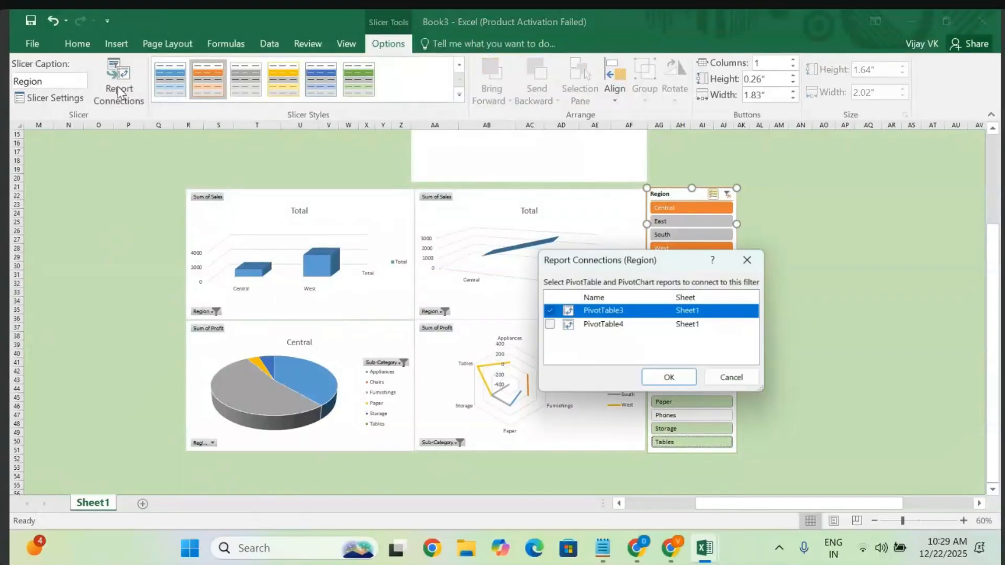
pyautogui.click(547, 327)
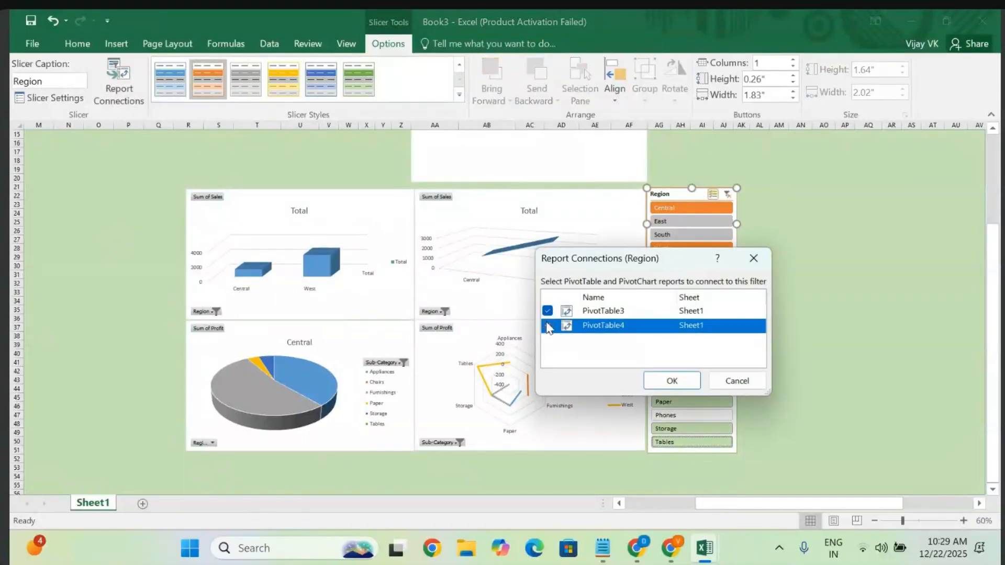
pyautogui.click(678, 384)
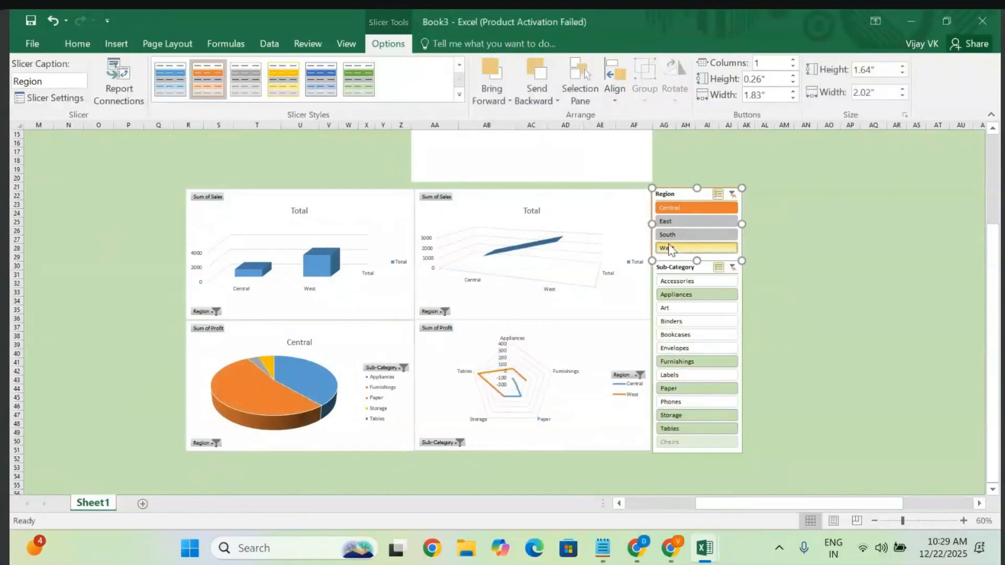
# - Test the Region slicer by removing West, adding South and East, and switching Central off and on again
pyautogui.click(671, 249)
pyautogui.click(682, 232)
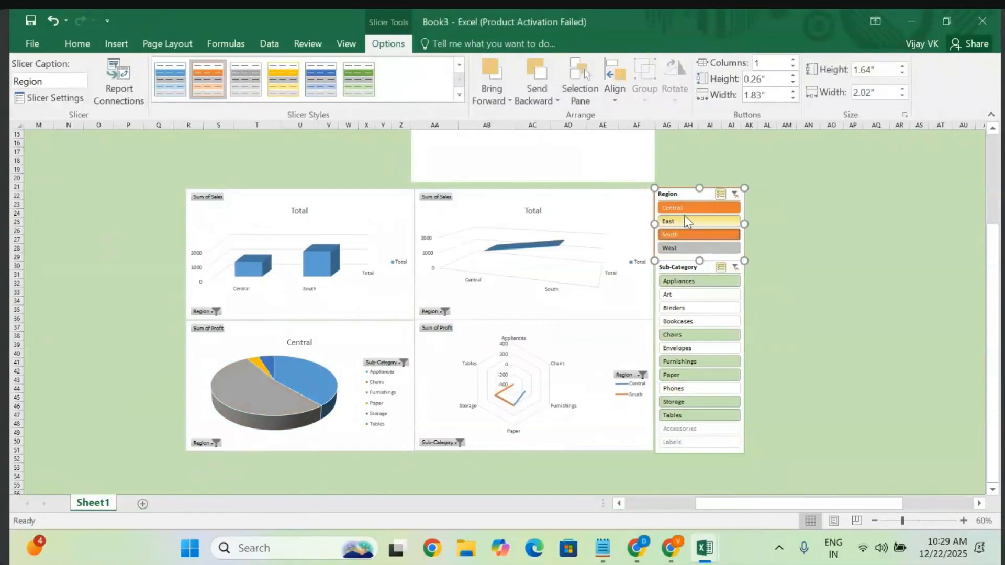
pyautogui.click(685, 221)
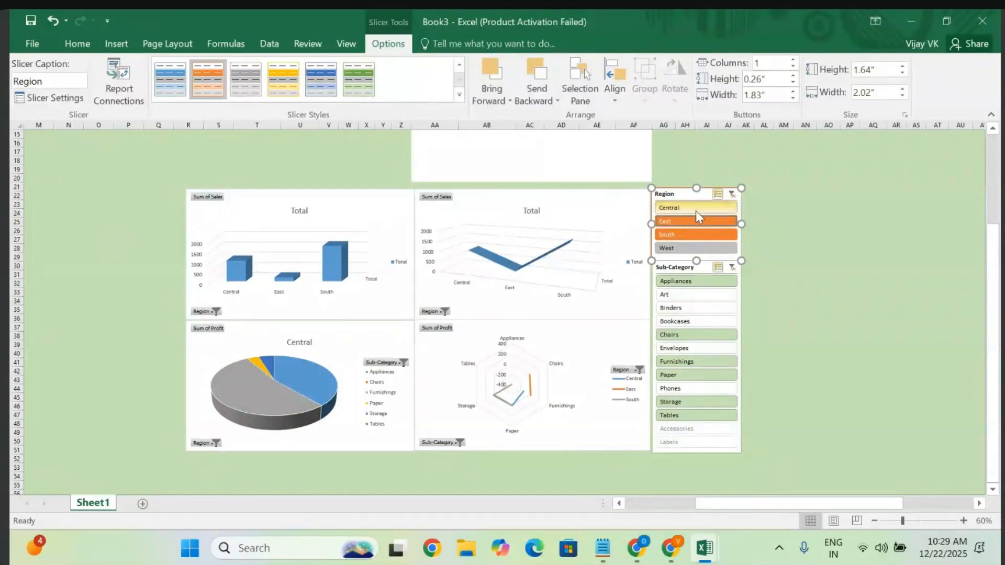
pyautogui.click(696, 210)
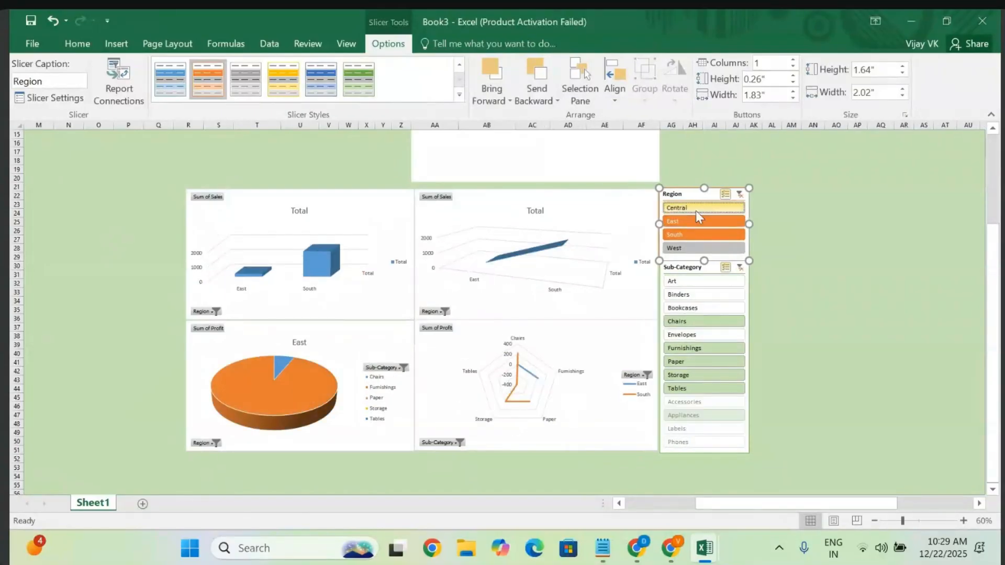
pyautogui.click(696, 211)
pyautogui.click(833, 229)
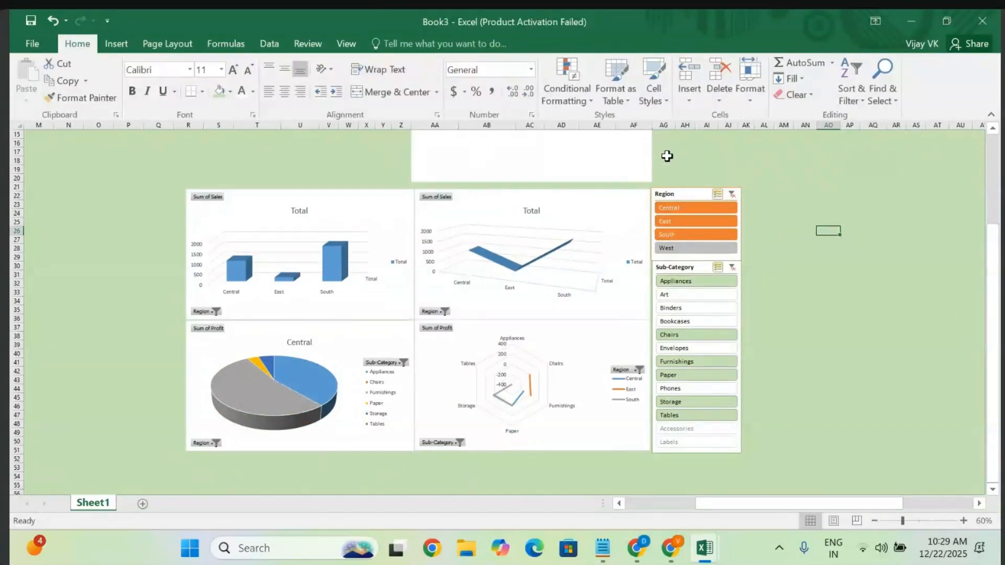
pyautogui.scroll(3, 543, 172)
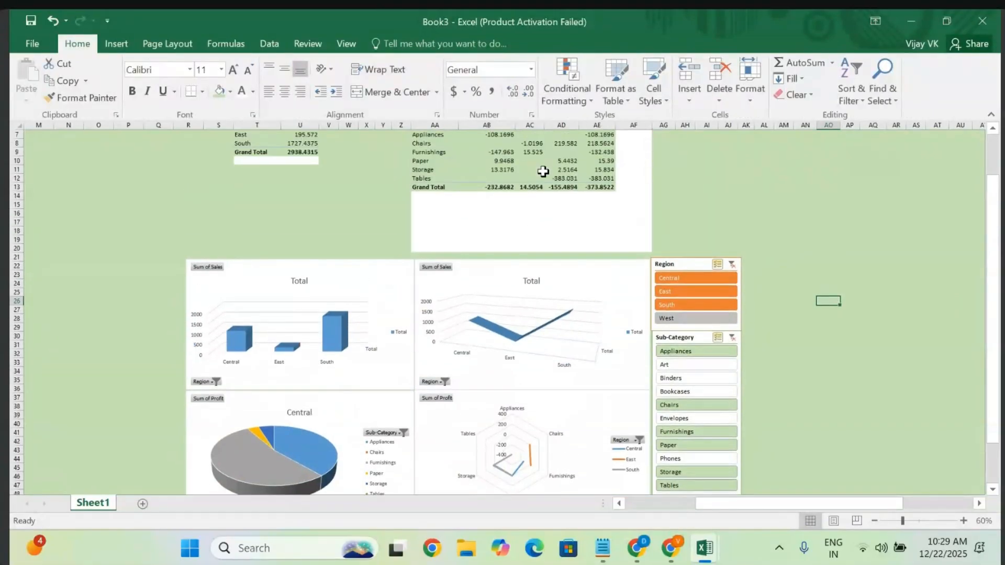
pyautogui.scroll(-3, 649, 272)
pyautogui.hscroll(-2, 650, 272)
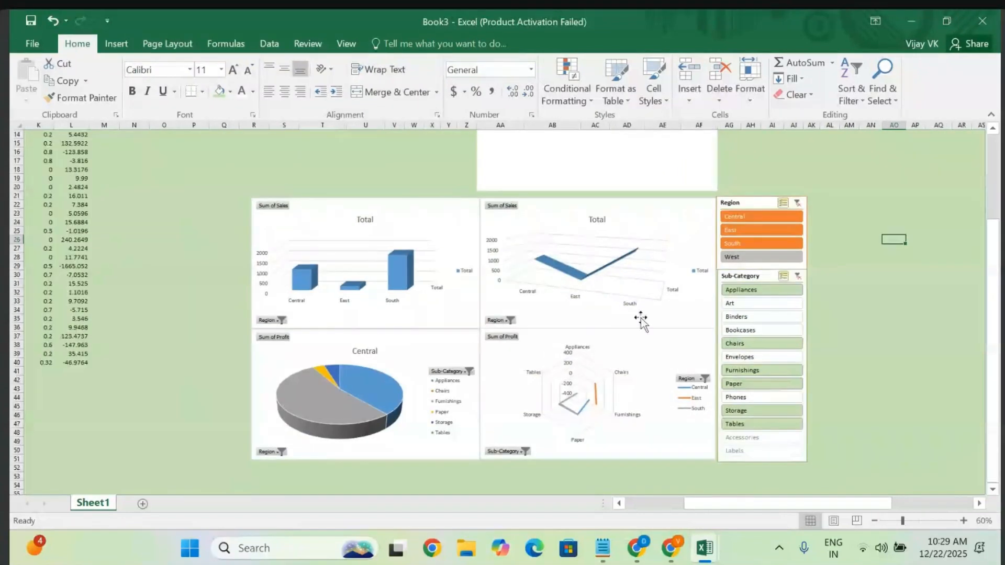
# - Switch to the Notepad notes and remove the blank lines between "Flow Charts - Presentations" and question 5
pyautogui.click(604, 548)
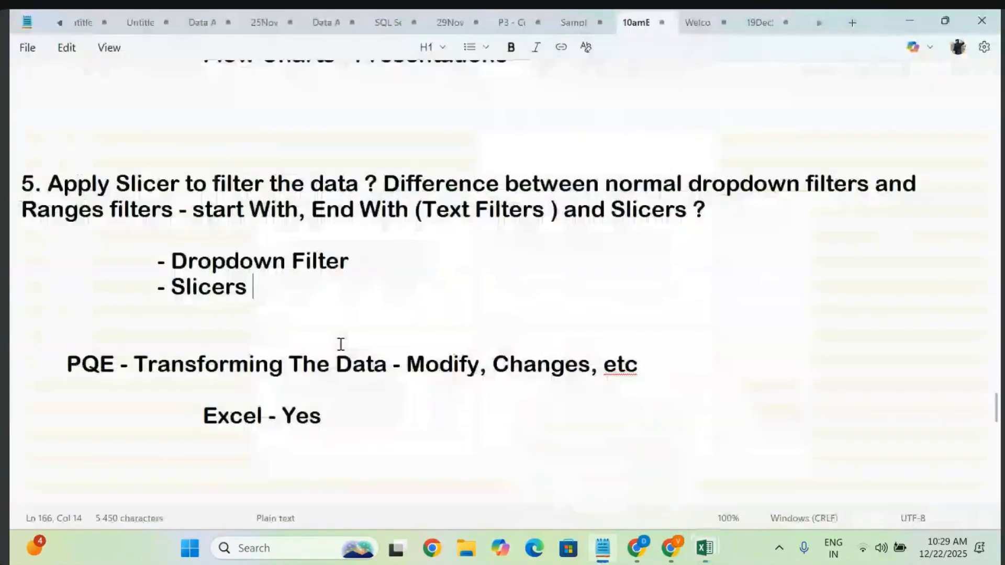
pyautogui.moveTo(253, 288); pyautogui.dragTo(9, 177)
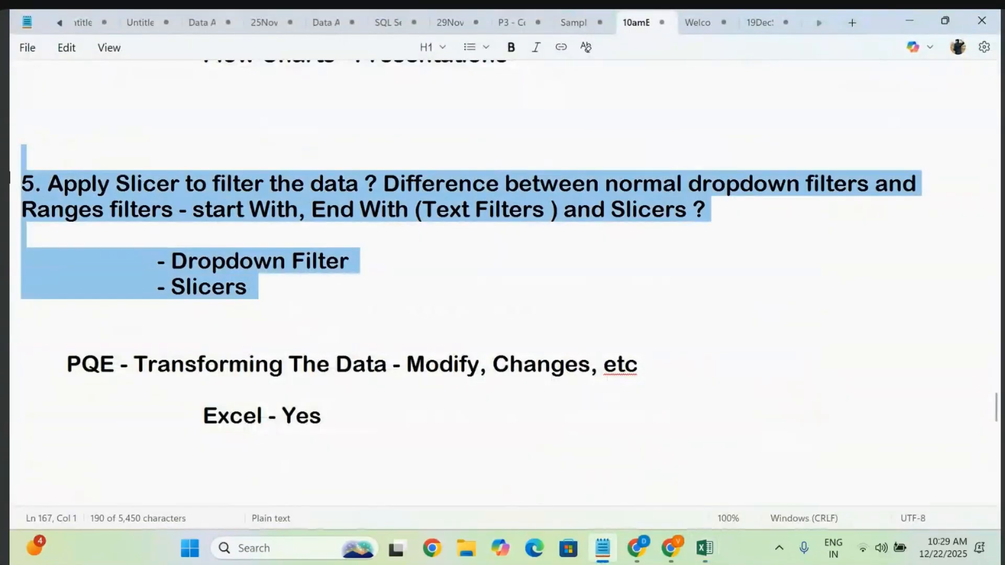
pyautogui.click(225, 218)
pyautogui.scroll(3, 92, 372)
pyautogui.click(92, 372)
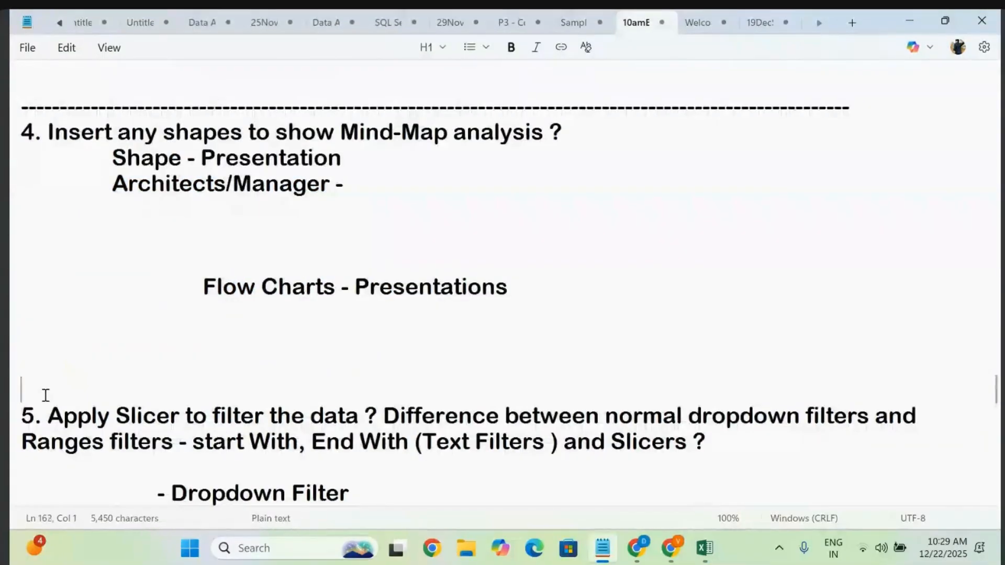
pyautogui.scroll(-1, 92, 372)
pyautogui.press('BackSpace')
pyautogui.press('BackSpace')
pyautogui.press('BackSpace')
pyautogui.press('BackSpace')
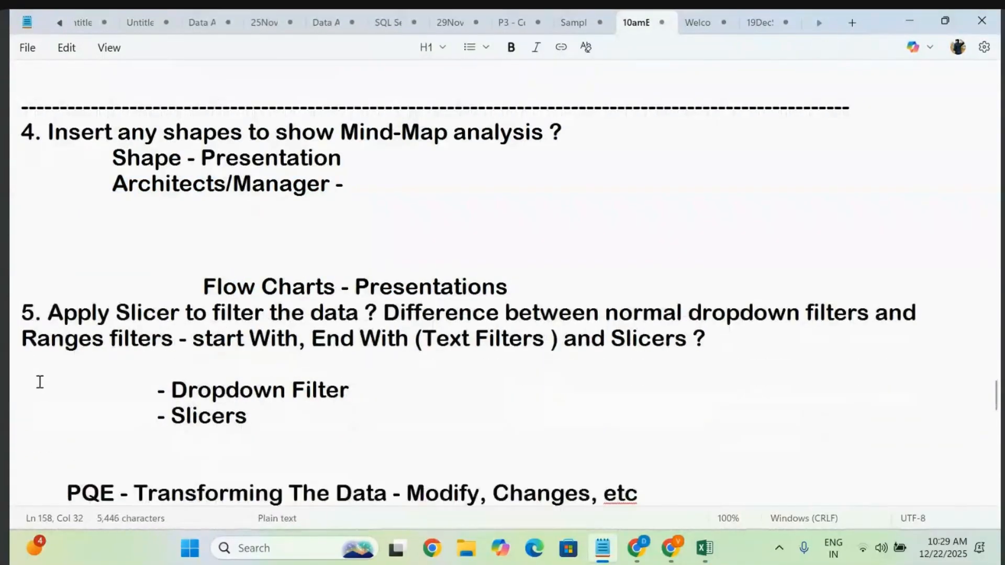
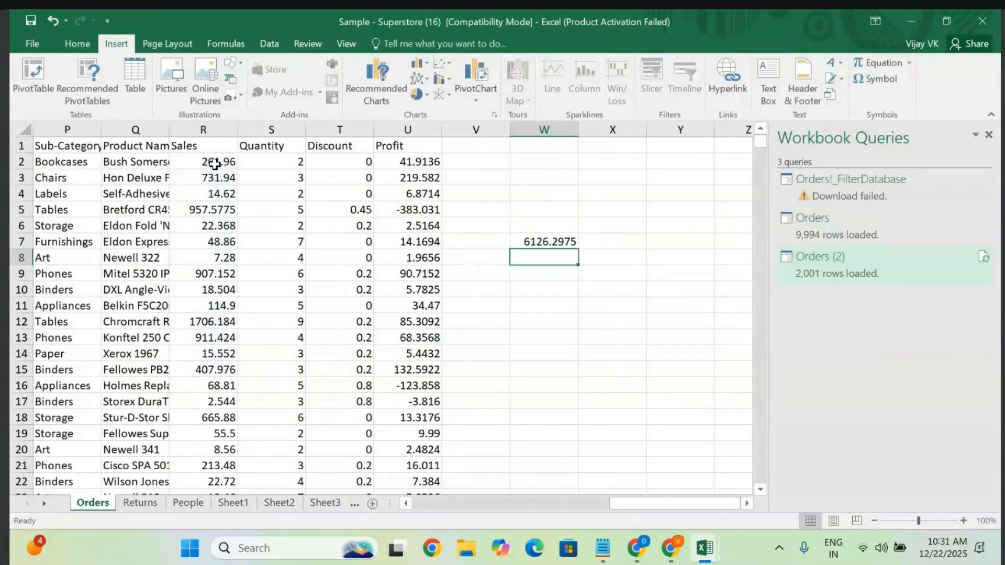
# - Enter the formula =unique(R2:R14, TRUE) in cell W11 of the Orders sheet, referencing the Sales values
pyautogui.click(542, 297)
pyautogui.click(543, 300)
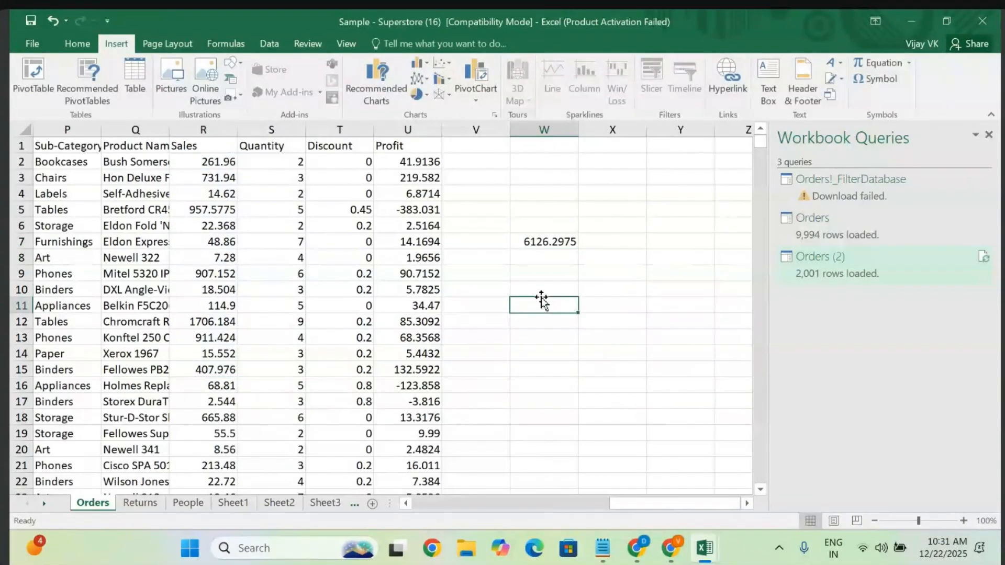
pyautogui.write('=')
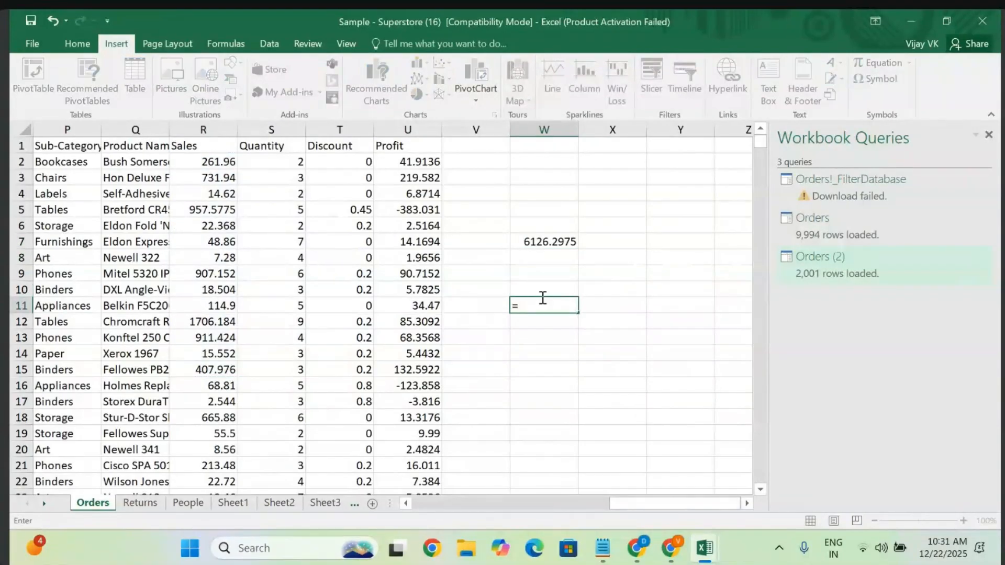
pyautogui.write('uni')
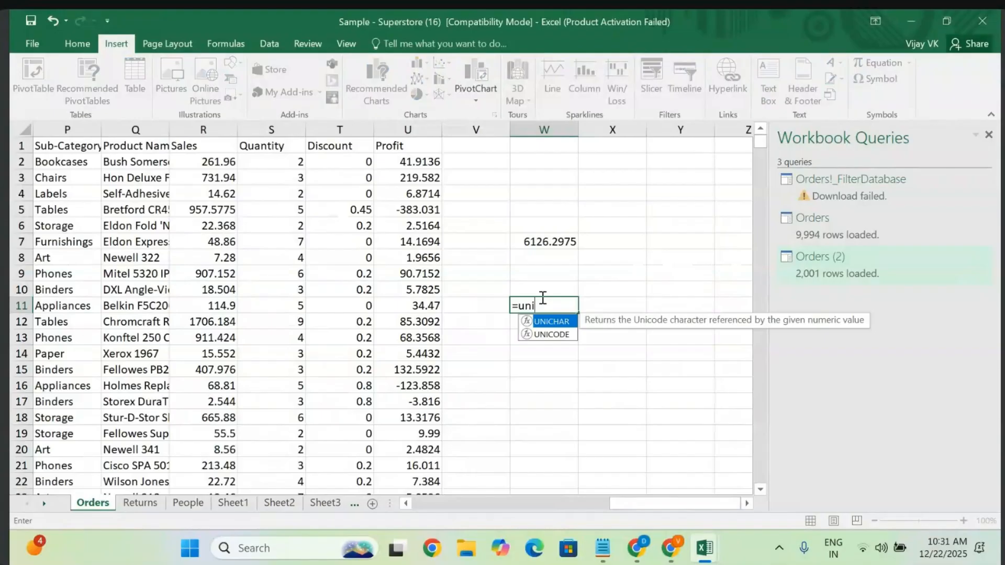
pyautogui.write('que(')
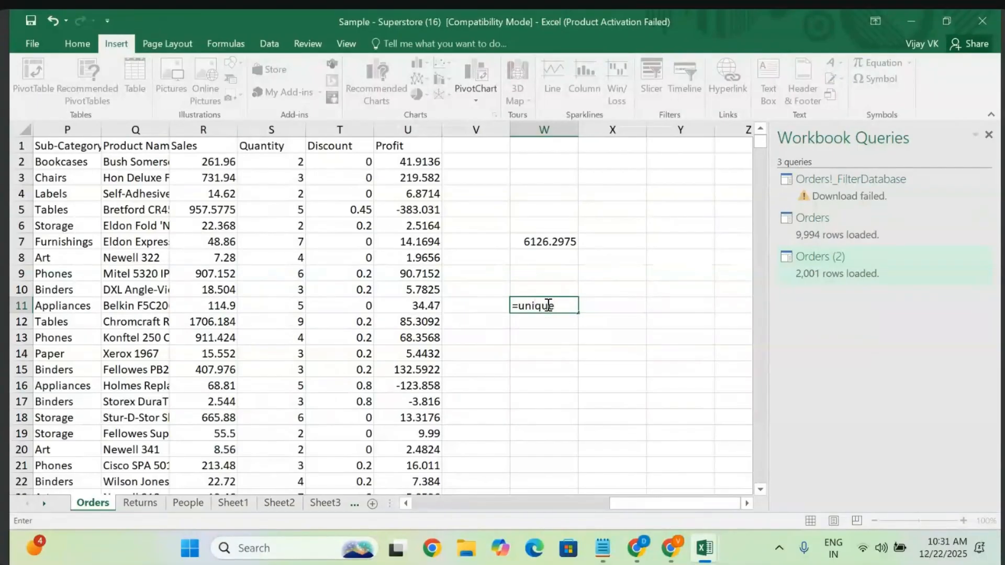
pyautogui.click(212, 163)
pyautogui.hotkey('shift', 'Down')
pyautogui.hotkey('shift', 'Down')
pyautogui.hotkey('shift', 'Down')
pyautogui.hotkey('shift', 'Down')
pyautogui.hotkey('shift', 'Down')
pyautogui.hotkey('shift', 'Down')
pyautogui.hotkey('shift', 'Down')
pyautogui.hotkey('shift', 'Down')
pyautogui.hotkey('shift', 'Down')
pyautogui.hotkey('shift', 'Down')
pyautogui.hotkey('shift', 'Down')
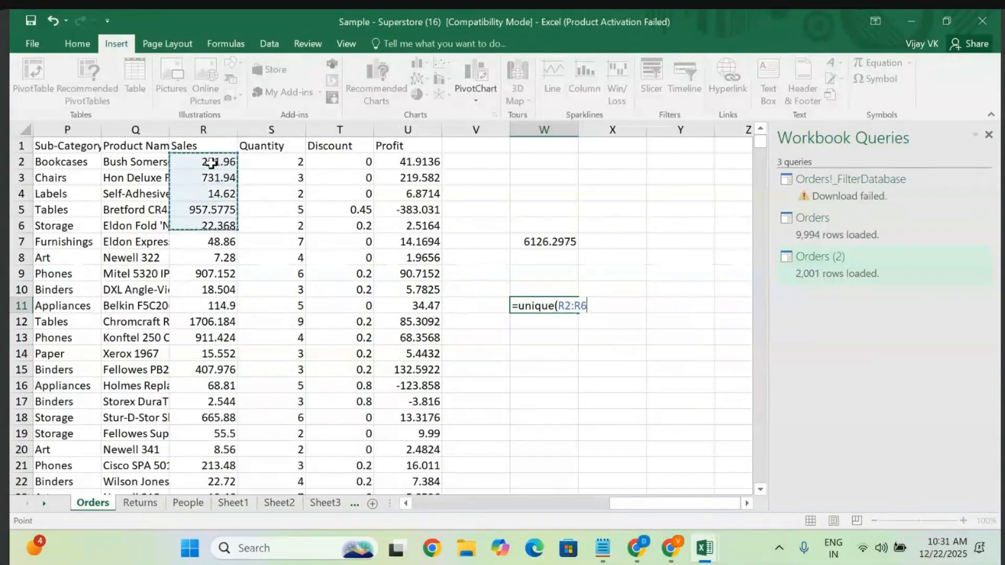
pyautogui.hotkey('shift', 'Down')
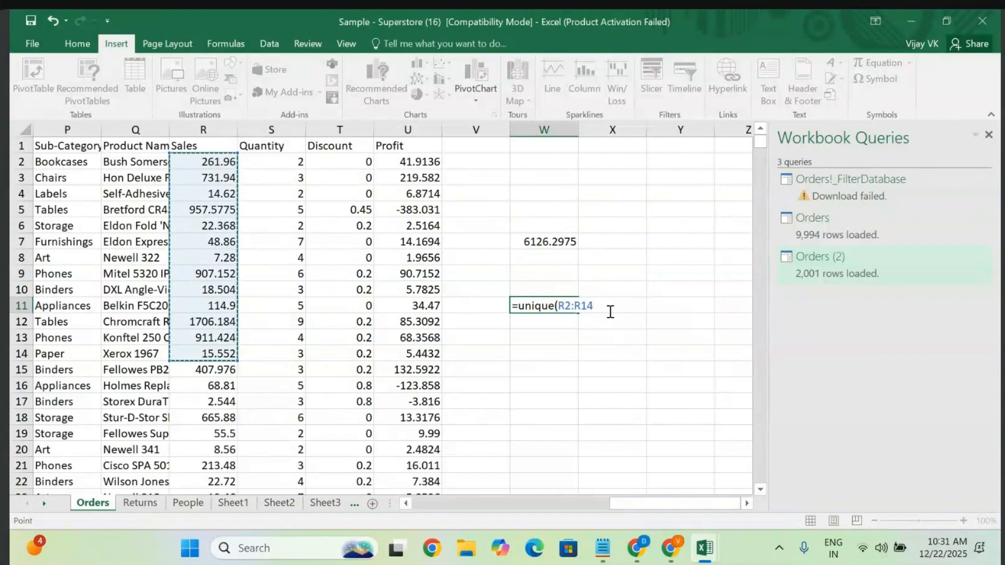
pyautogui.write(', TRUE')
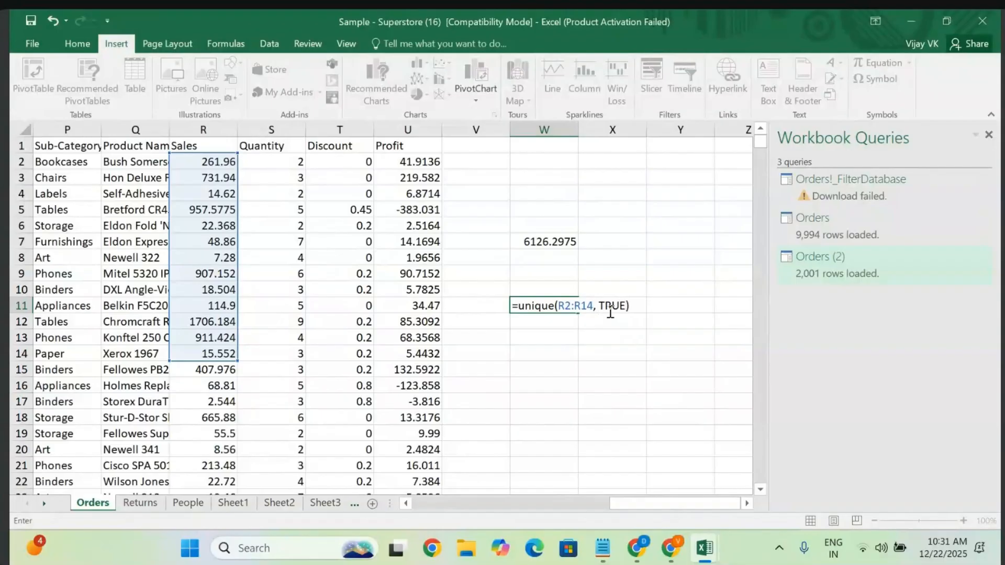
pyautogui.press('Return')
# - Reopen the UNIQUE formula in W11 and try references to the Product ID column, the Order ID column and cell W13
pyautogui.click(549, 304)
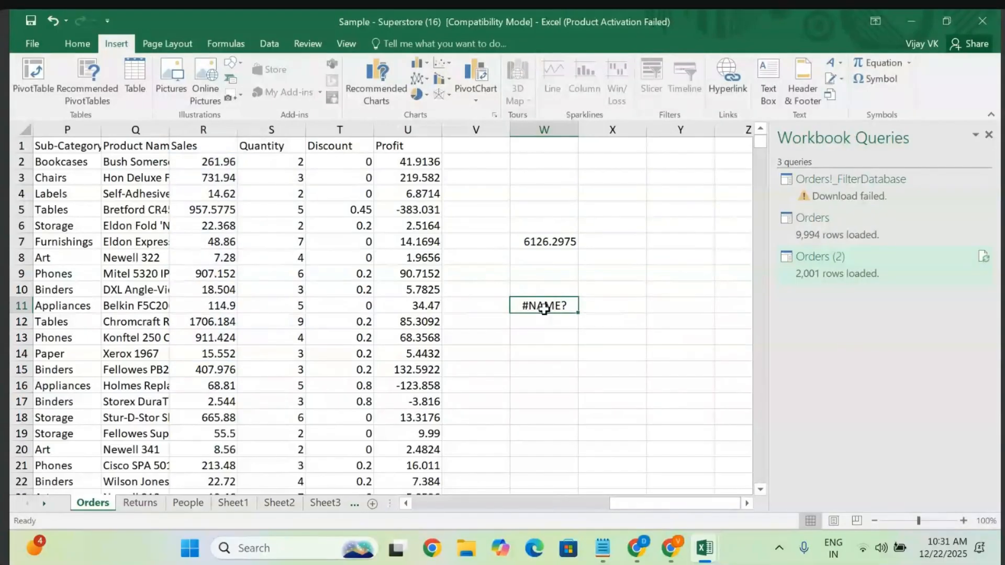
pyautogui.doubleClick(545, 308)
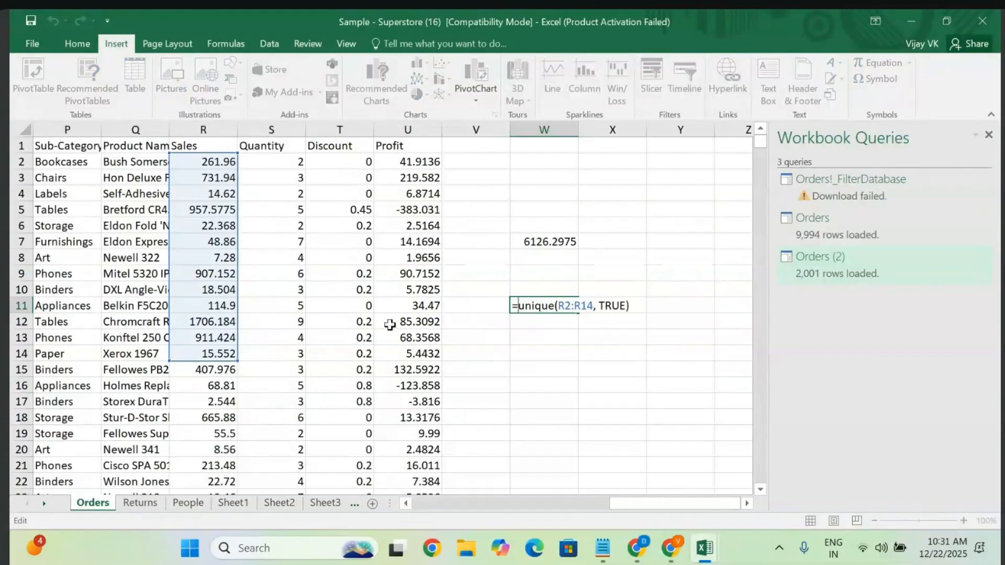
pyautogui.hscroll(-7, 247, 342)
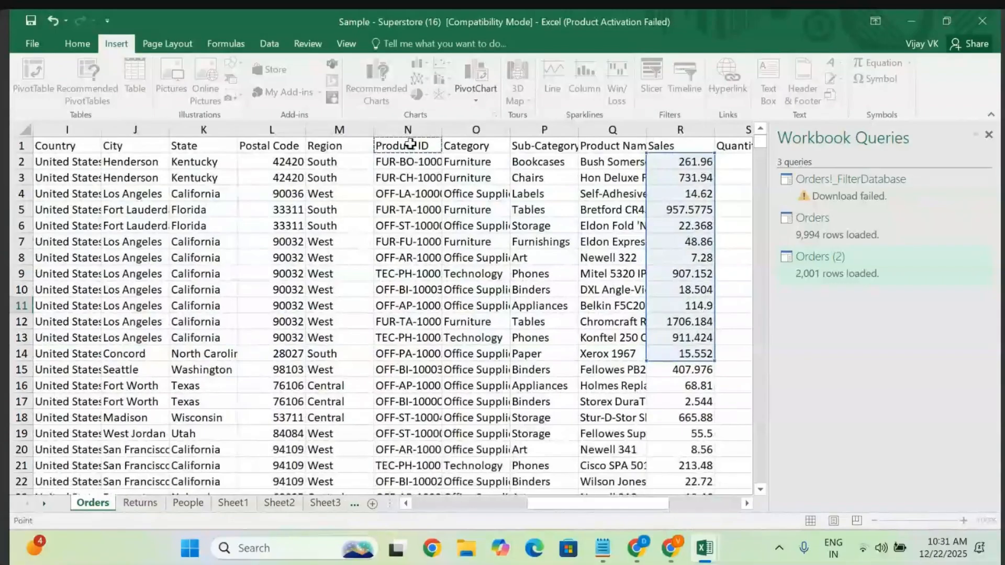
pyautogui.click(417, 126)
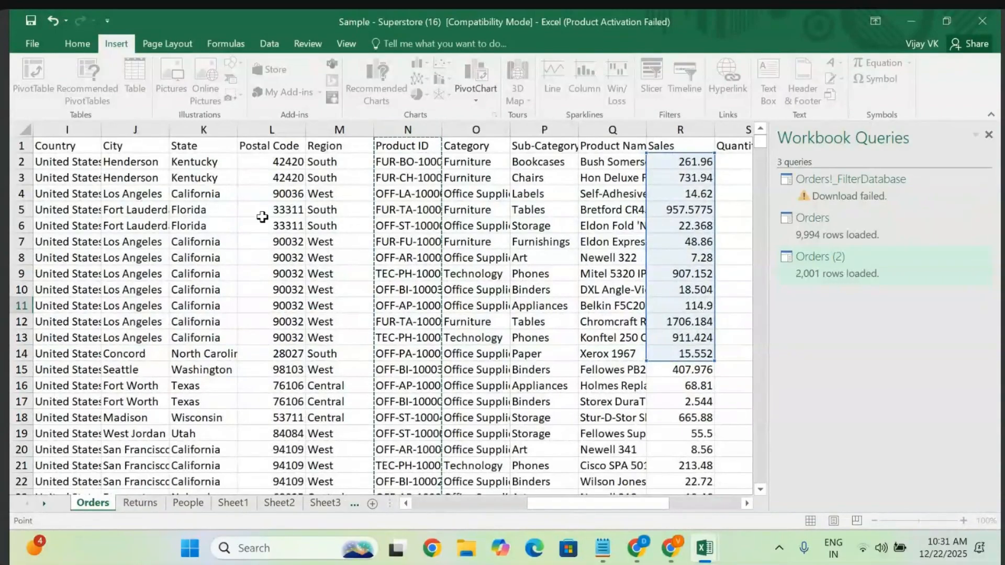
pyautogui.hscroll(-5, 262, 217)
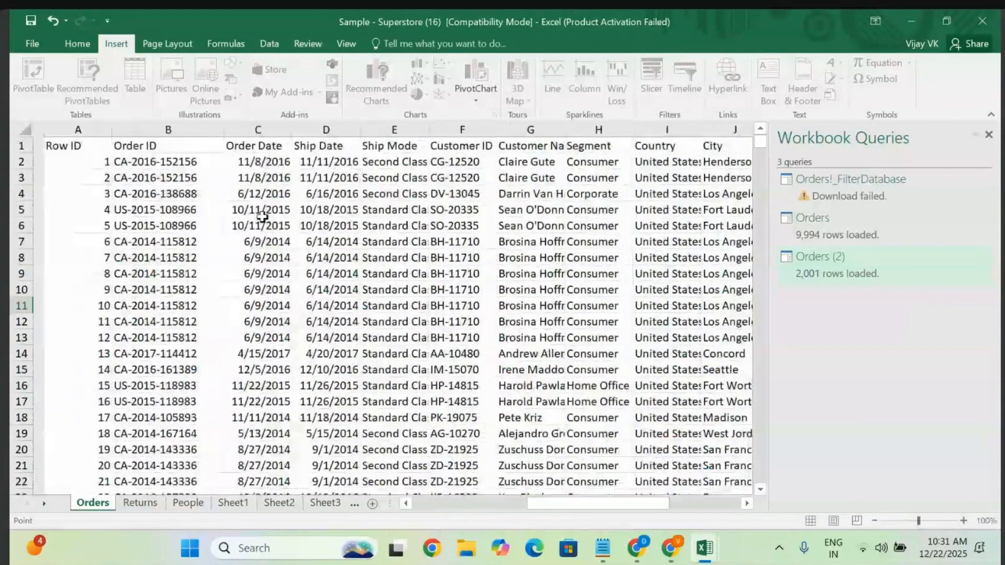
pyautogui.click(181, 130)
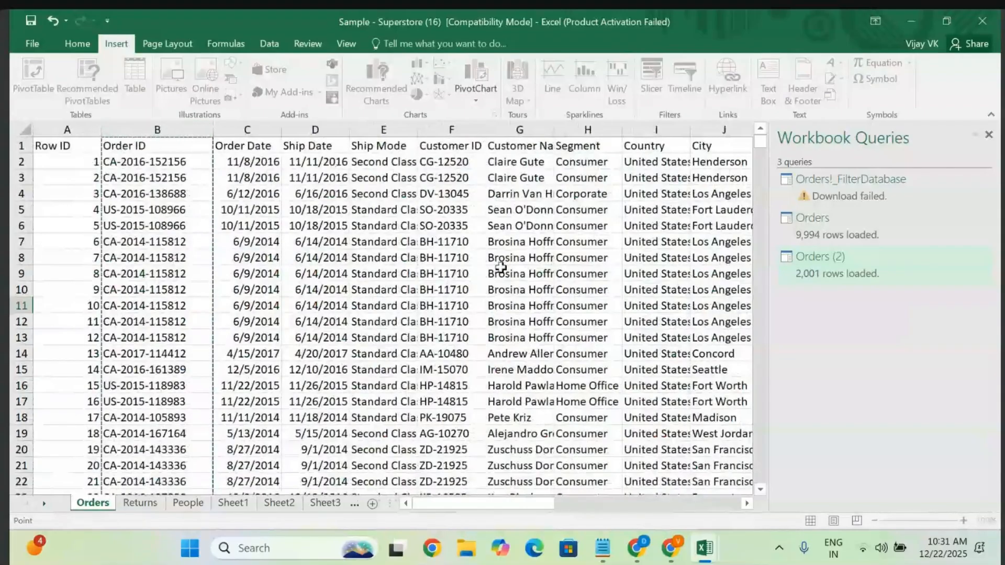
pyautogui.hscroll(5, 501, 268)
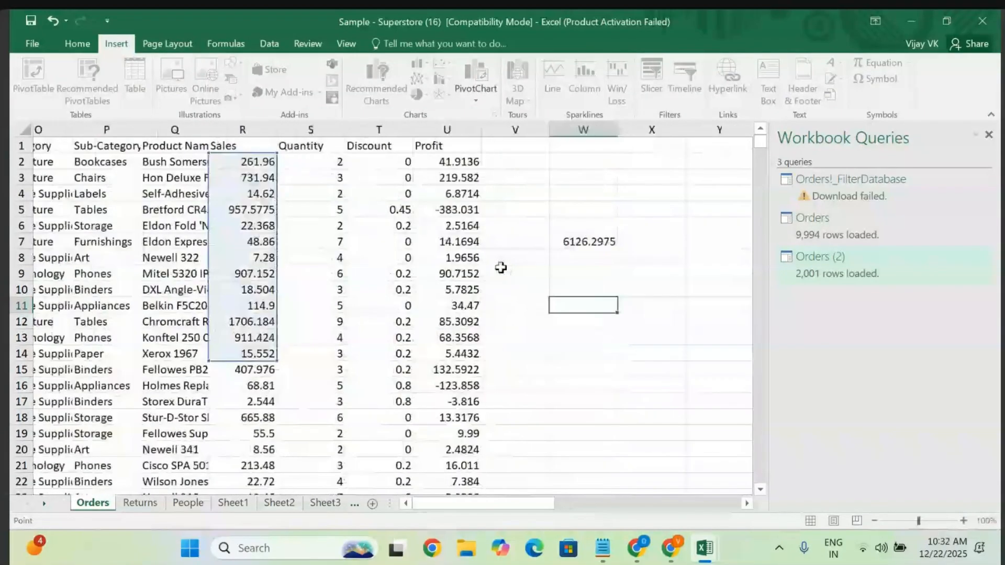
pyautogui.hscroll(1, 501, 267)
pyautogui.click(480, 334)
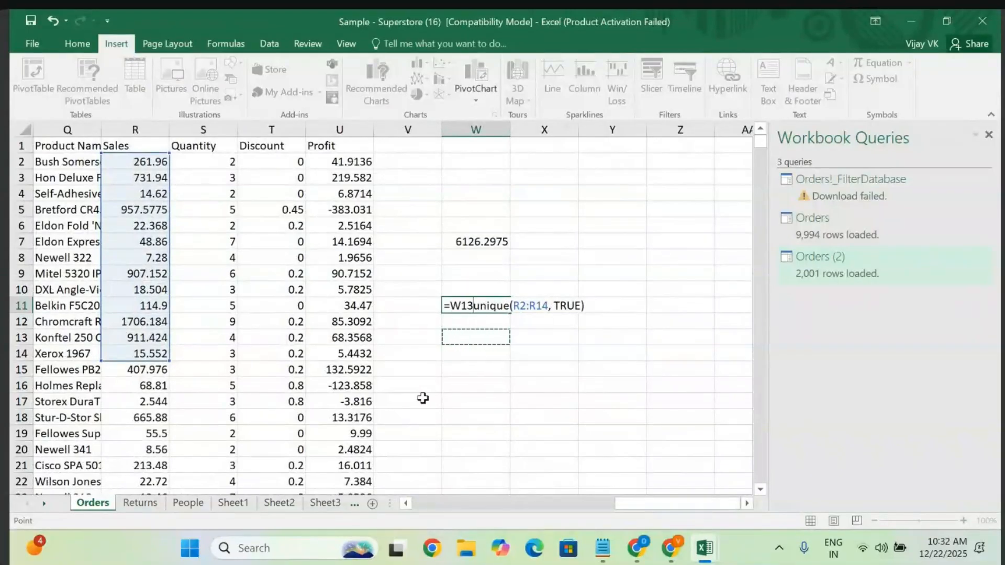
pyautogui.hscroll(-6, 423, 398)
pyautogui.hscroll(6, 423, 399)
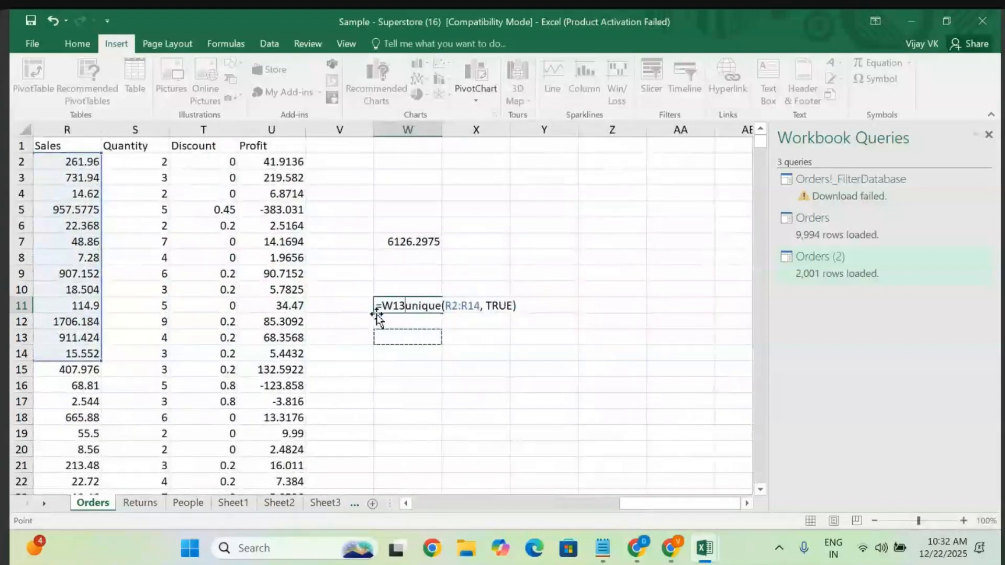
pyautogui.hotkey('ctrl', 'Return')
pyautogui.hscroll(-8, 272, 384)
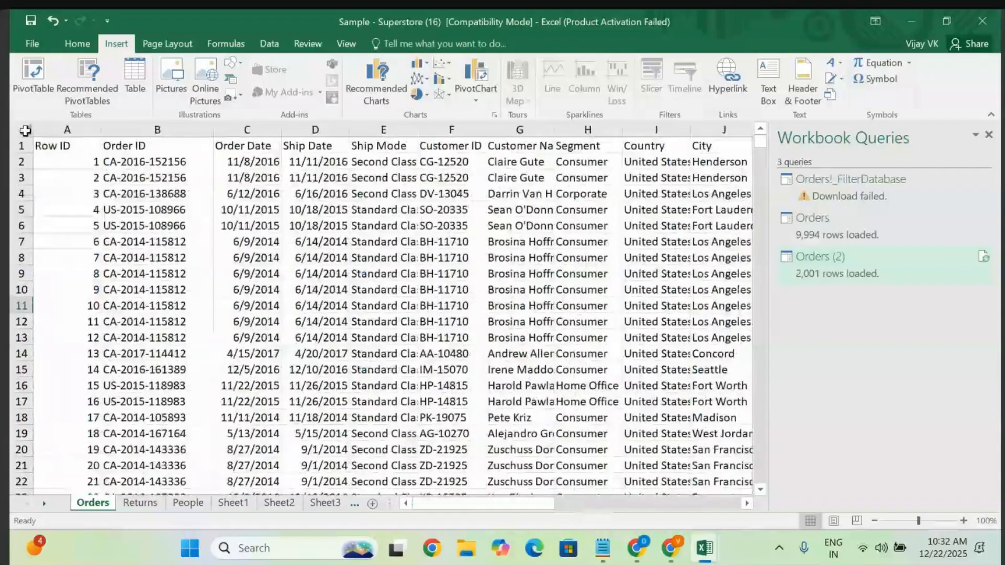
# - Remove duplicate rows from the entire Orders sheet, comparing only Column B (Order ID)
pyautogui.click(25, 129)
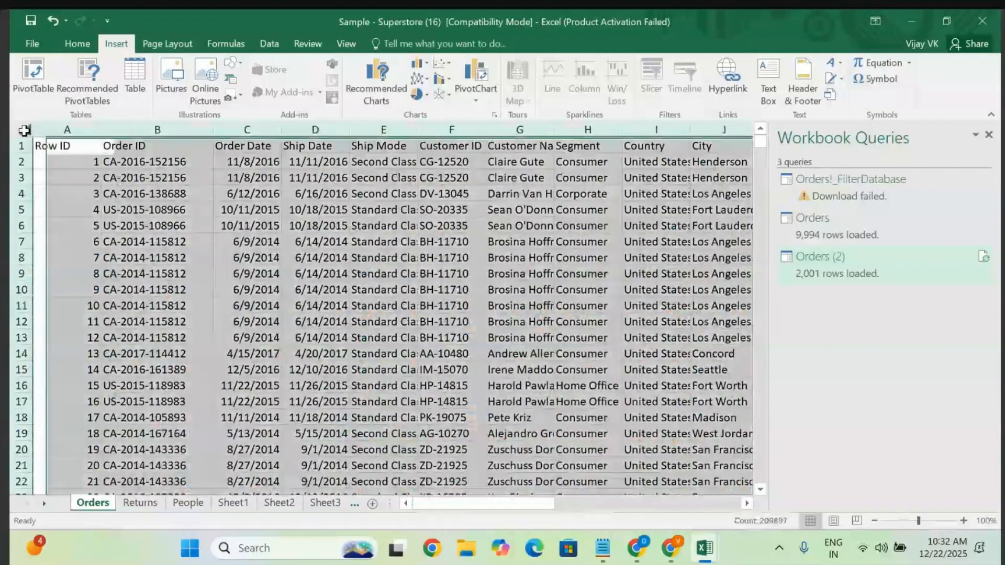
pyautogui.click(80, 44)
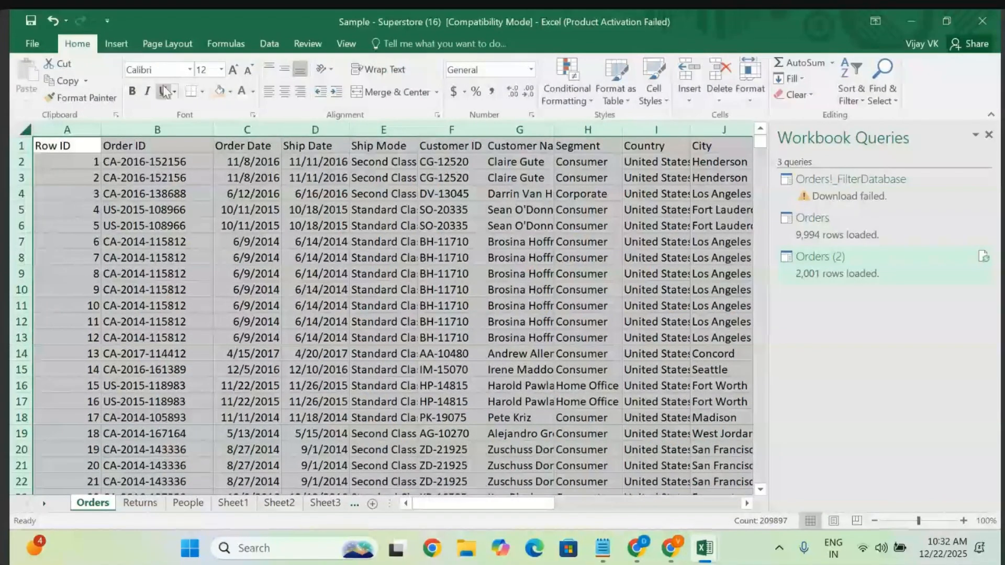
pyautogui.click(113, 44)
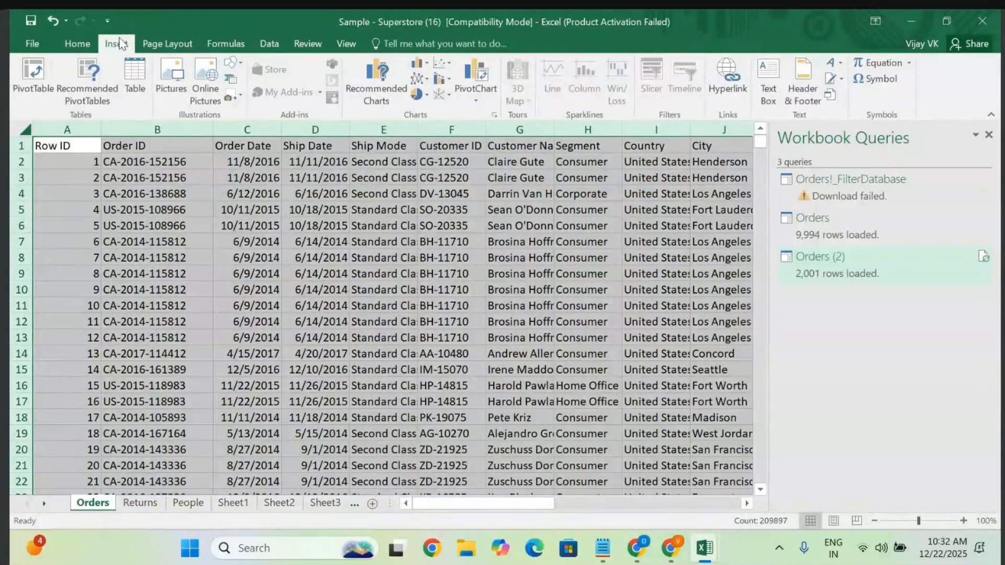
pyautogui.click(268, 44)
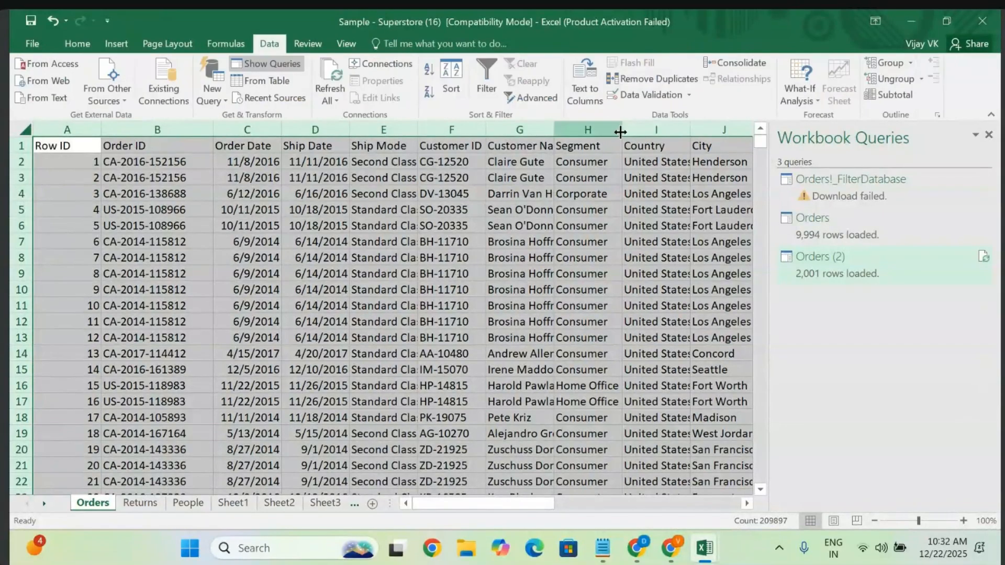
pyautogui.click(658, 80)
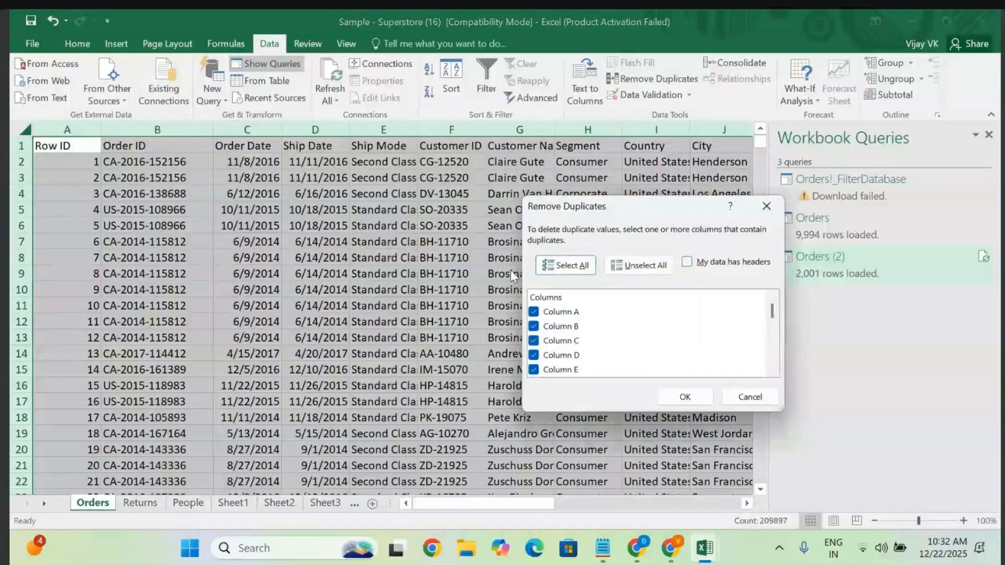
pyautogui.scroll(-6, 546, 342)
pyautogui.scroll(6, 571, 347)
pyautogui.click(535, 314)
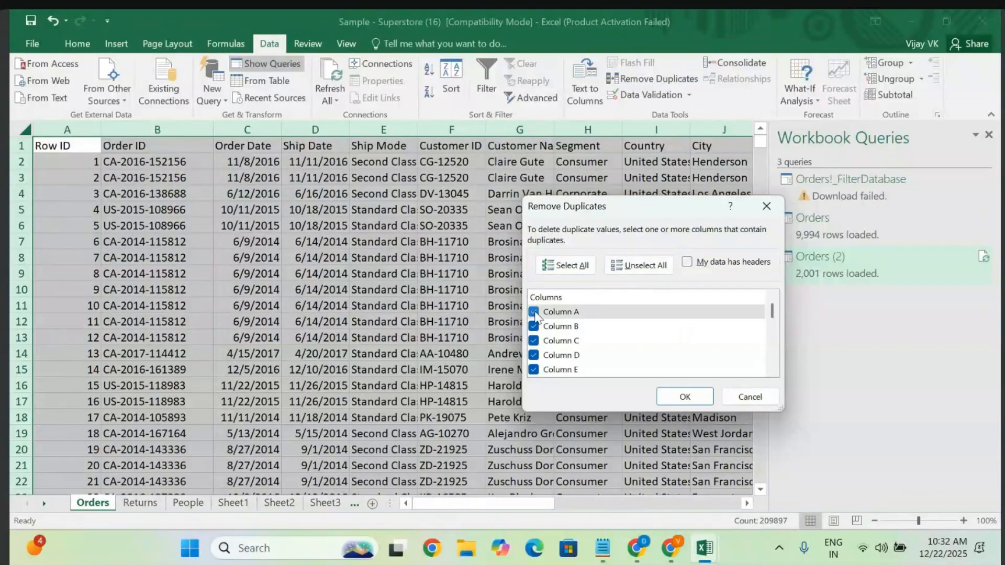
pyautogui.click(638, 266)
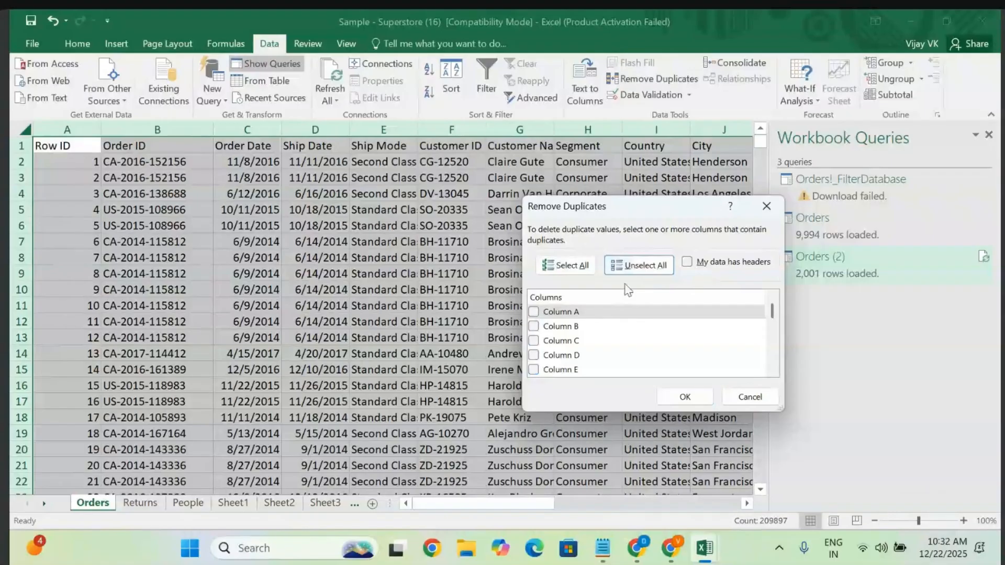
pyautogui.click(534, 327)
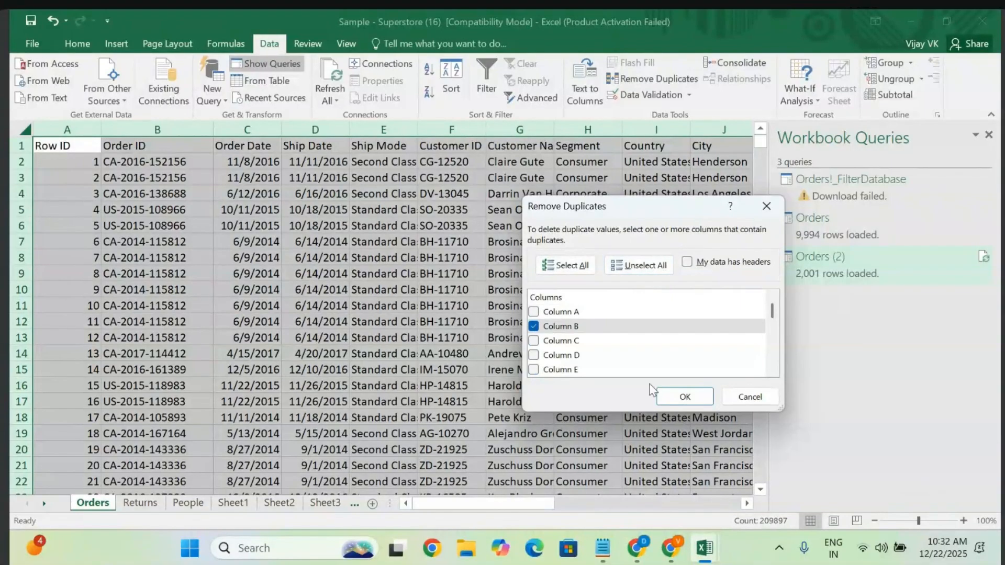
pyautogui.click(685, 398)
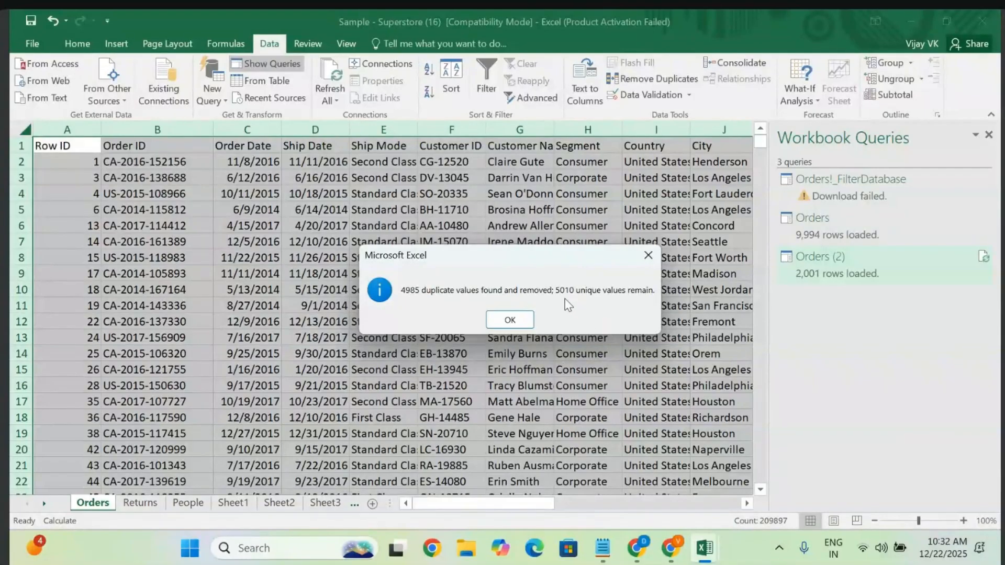
pyautogui.click(510, 319)
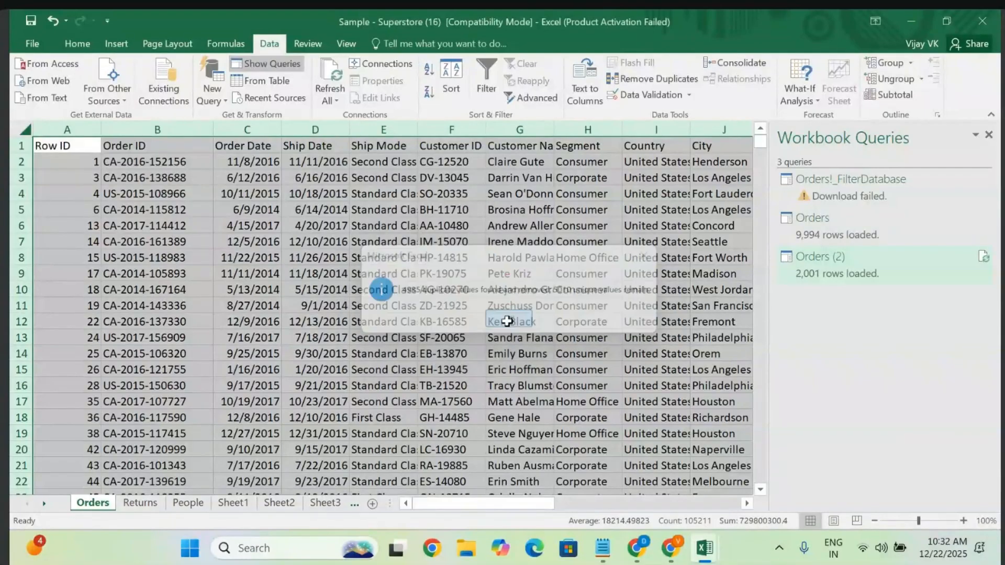
pyautogui.click(378, 369)
pyautogui.hscroll(5, 378, 368)
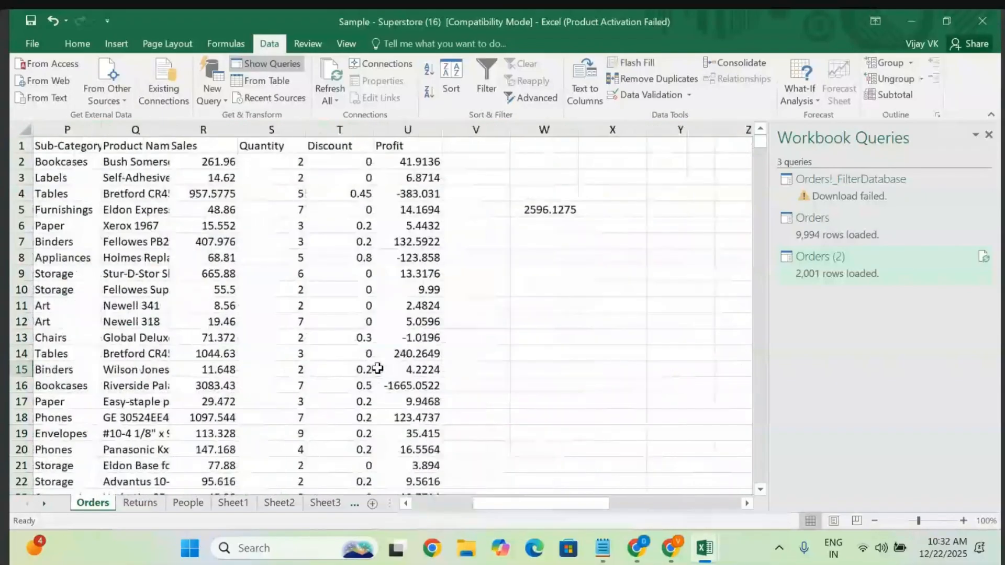
pyautogui.click(551, 301)
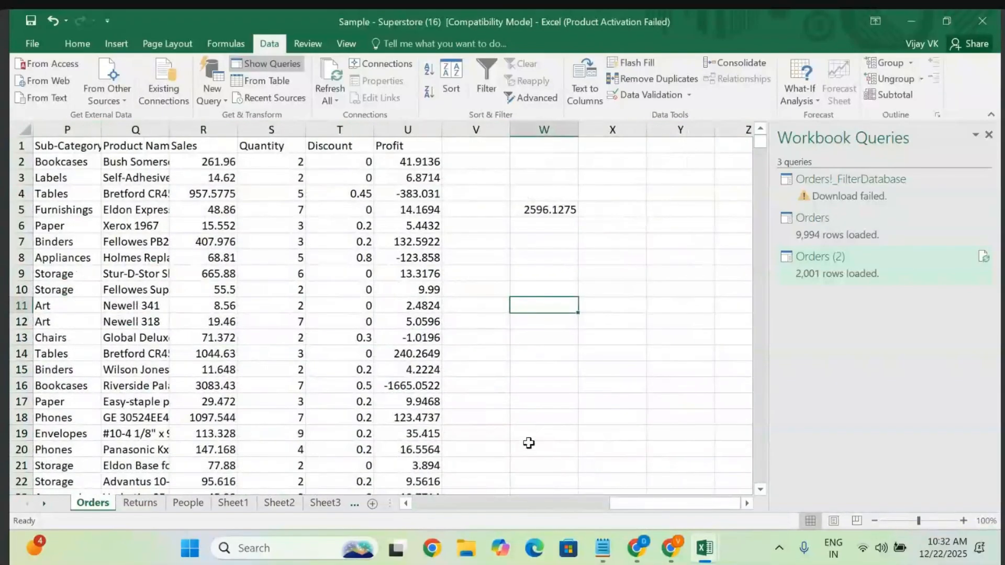
# - Switch to the Notepad notes and remove six blank lines above question 6 on unique values
pyautogui.click(599, 555)
pyautogui.scroll(3, 438, 354)
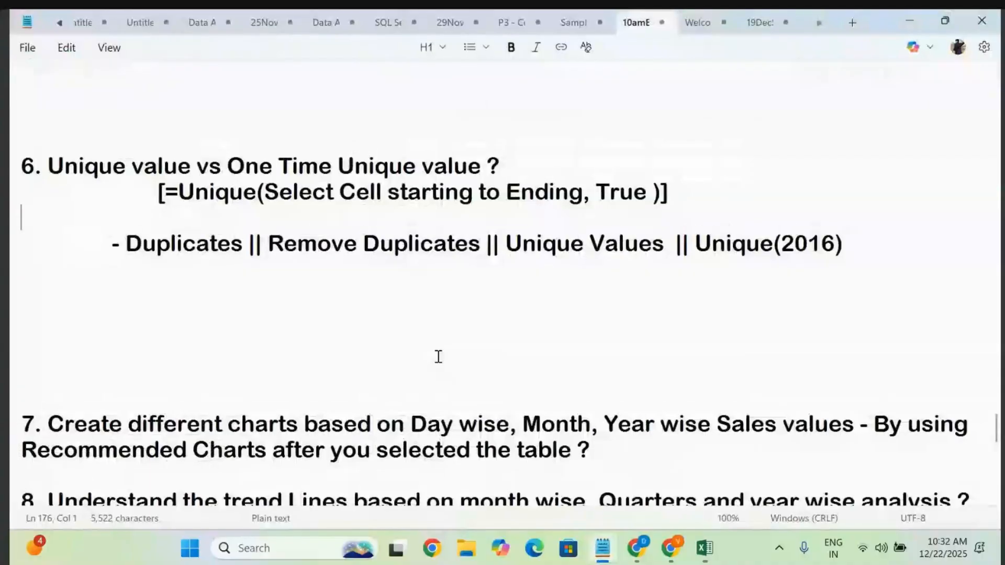
pyautogui.press('Up')
pyautogui.press('Up')
pyautogui.press('Up')
pyautogui.press('BackSpace')
pyautogui.press('BackSpace')
pyautogui.press('BackSpace')
pyautogui.press('BackSpace')
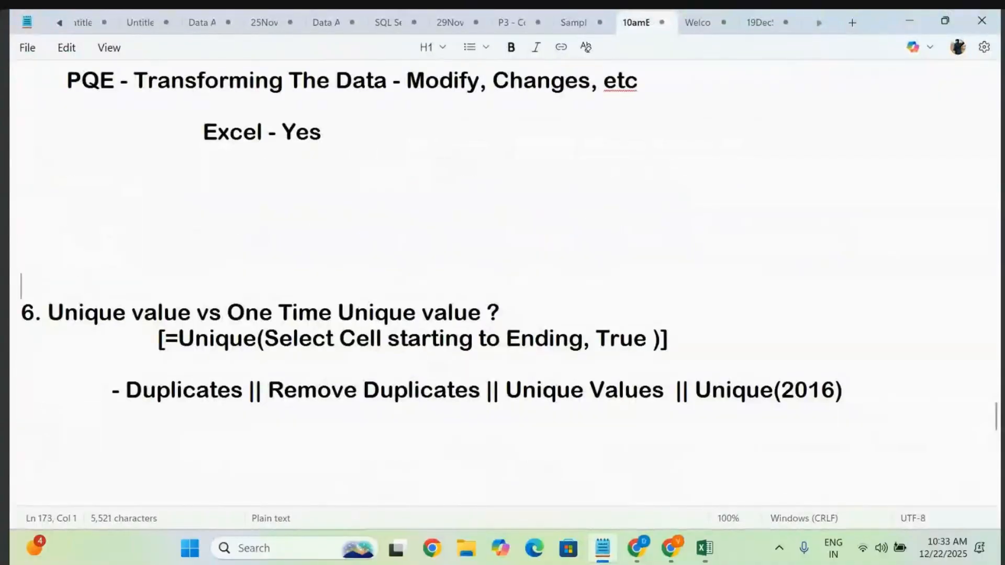
pyautogui.press('BackSpace')
pyautogui.press('BackSpace')
# - Insert three blank lines below question 7 and highlight its "Day wise, Month, Year wise Sales values" wording
pyautogui.scroll(-3, 260, 281)
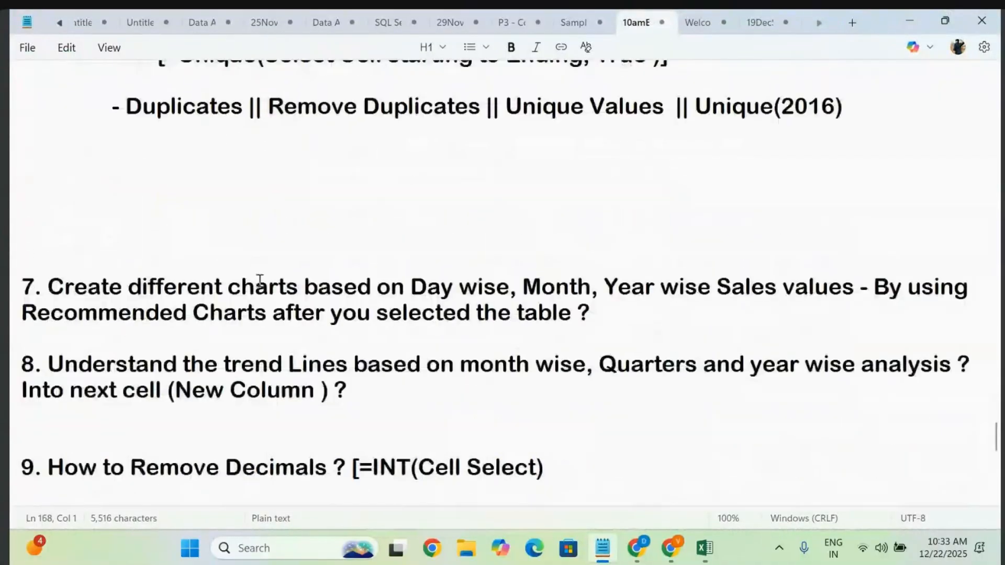
pyautogui.click(637, 312)
pyautogui.press('Return')
pyautogui.press('Return')
pyautogui.press('Return')
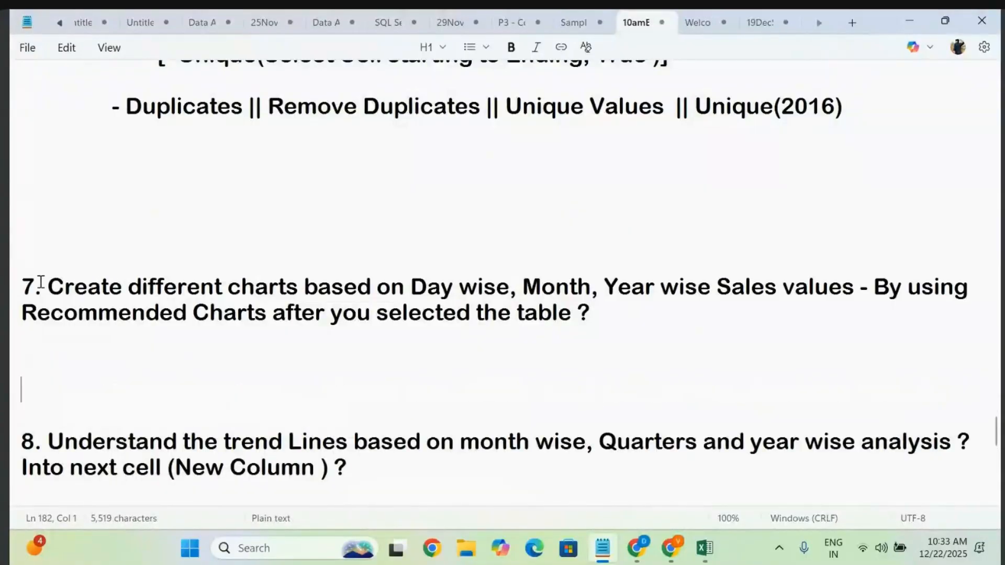
pyautogui.moveTo(41, 283); pyautogui.dragTo(680, 352)
pyautogui.click(624, 327)
pyautogui.moveTo(411, 283); pyautogui.dragTo(789, 322)
# - Switch to the Sample - Superstore workbook and copy the Order Date cells C1:C25 from the Orders sheet
pyautogui.moveTo(706, 548)
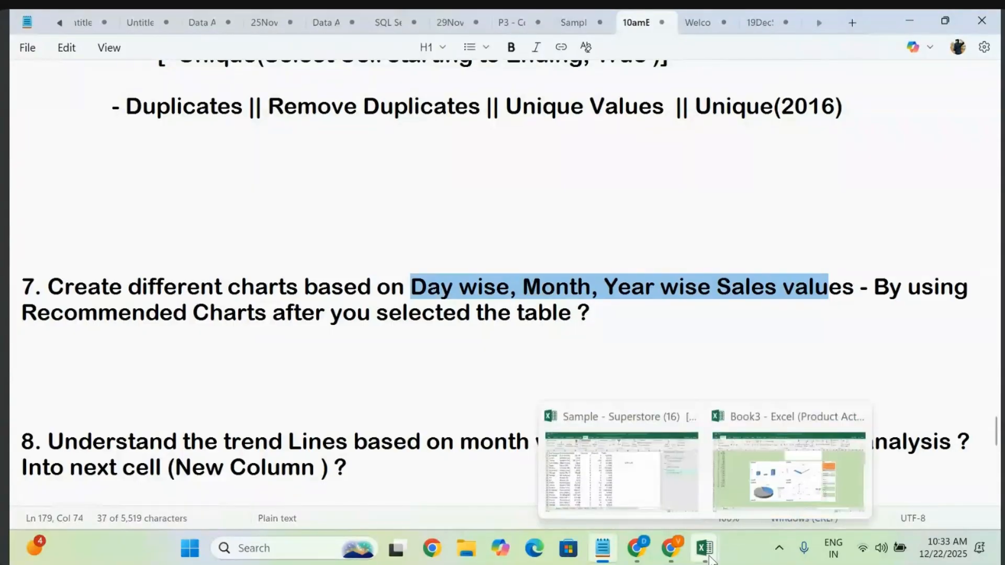
pyautogui.click(643, 495)
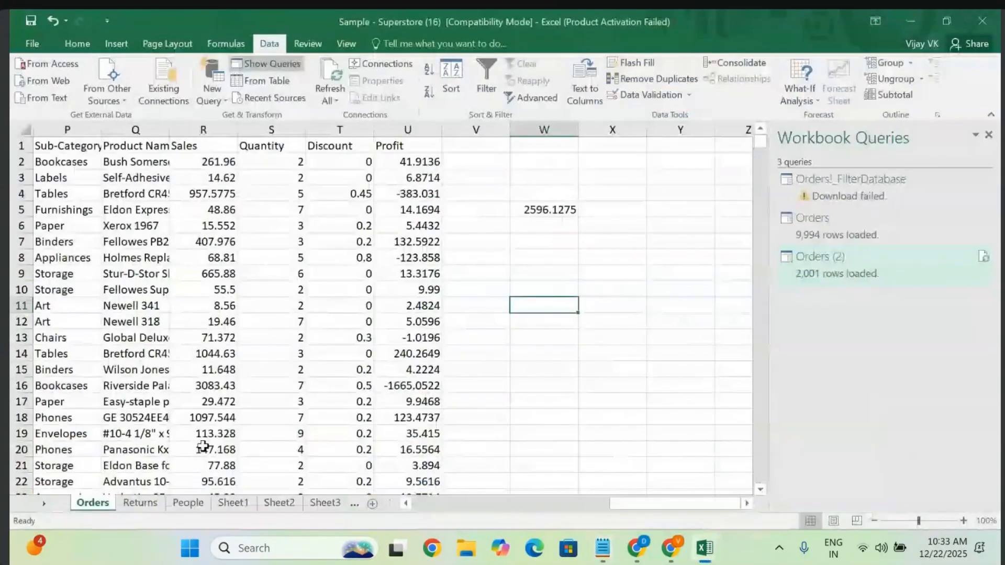
pyautogui.hscroll(-10, 203, 446)
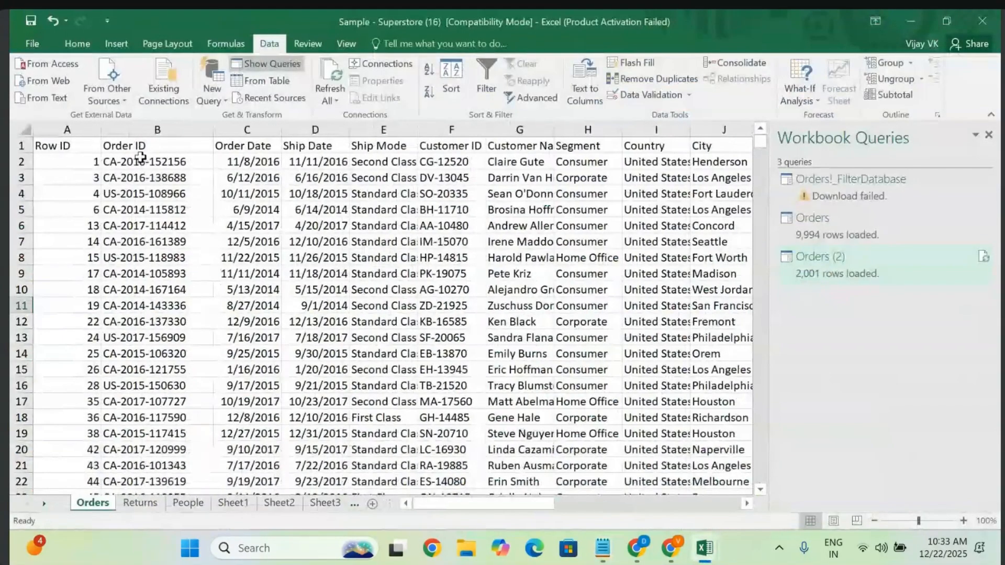
pyautogui.click(247, 144)
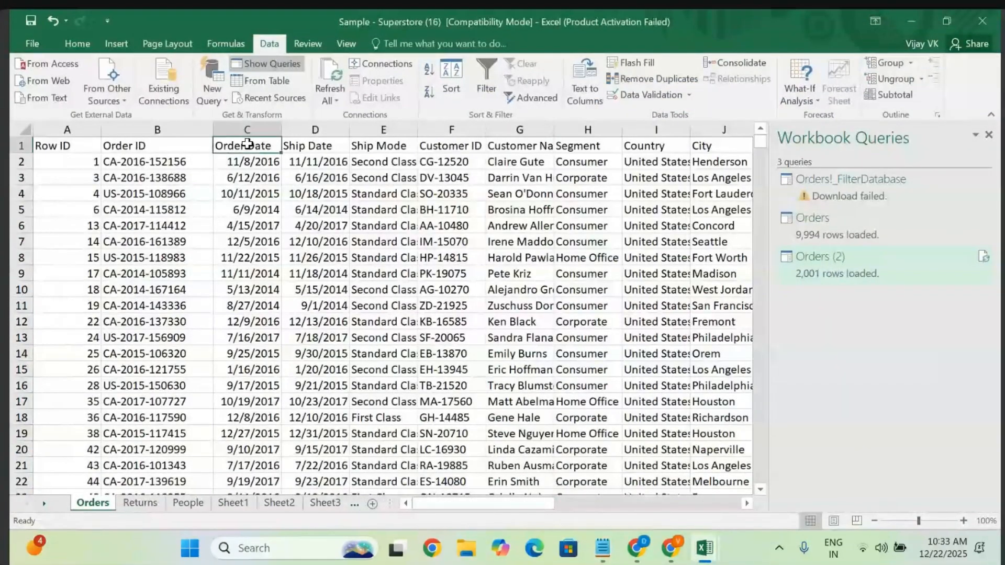
pyautogui.hotkey('ctrl', 'Down')
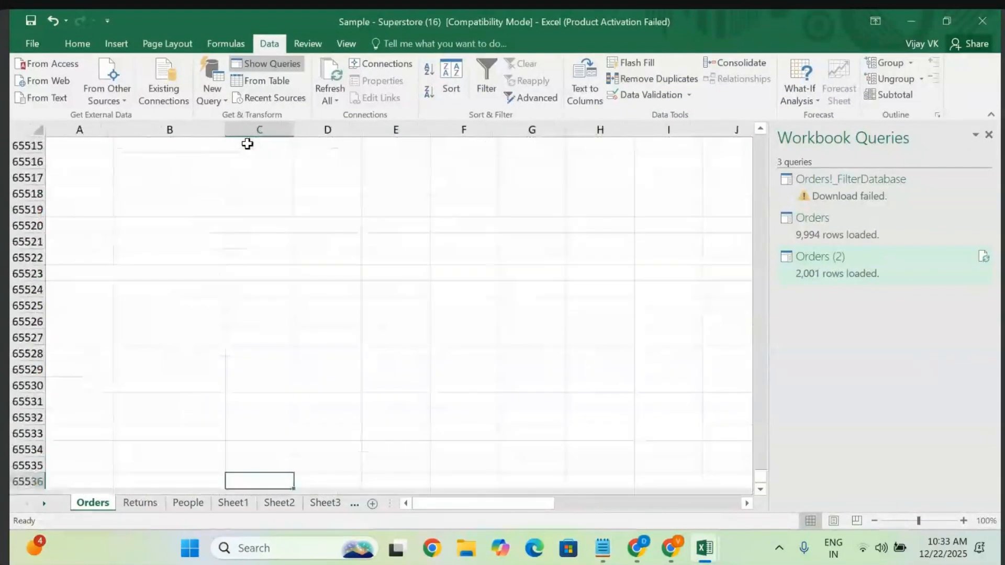
pyautogui.hotkey('ctrl', 'Up')
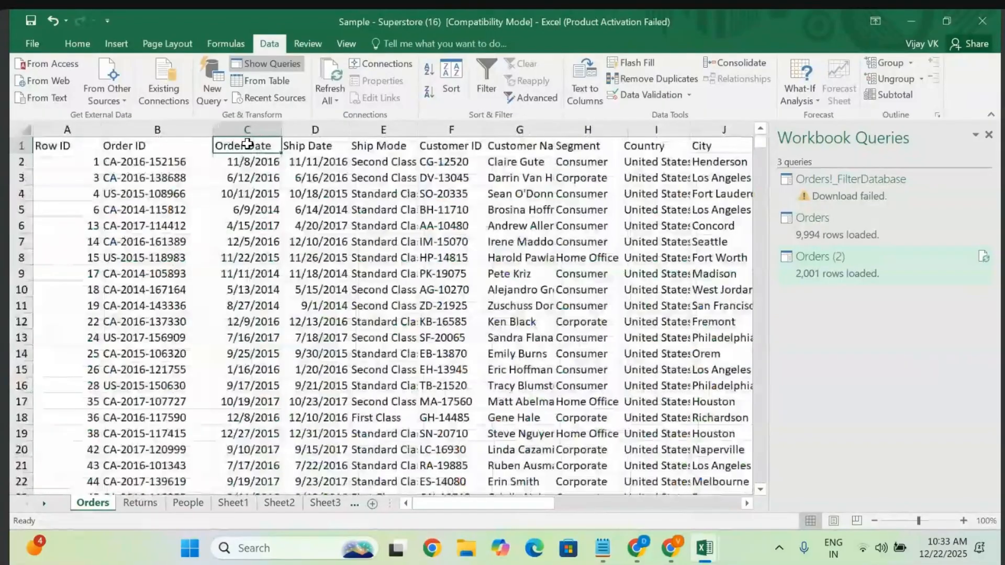
pyautogui.hotkey('shift', 'Down')
pyautogui.hotkey('shift', 'Down')
pyautogui.hotkey('shift', 'Down')
pyautogui.hotkey('shift', 'Down')
pyautogui.hotkey('shift', 'Down')
pyautogui.hotkey('shift', 'Down')
pyautogui.hotkey('shift', 'Down')
pyautogui.hotkey('shift', 'Down')
pyautogui.hotkey('shift', 'Down')
pyautogui.hotkey('shift', 'Down')
pyautogui.hotkey('shift', 'Down')
pyautogui.hotkey('shift', 'Down')
pyautogui.hotkey('shift', 'Down')
pyautogui.hotkey('shift', 'Down')
pyautogui.hotkey('shift', 'Down')
pyautogui.hotkey('shift', 'Down')
pyautogui.hotkey('shift', 'Down')
pyautogui.hotkey('shift', 'Down')
pyautogui.hotkey('shift', 'Down')
pyautogui.hotkey('shift', 'Down')
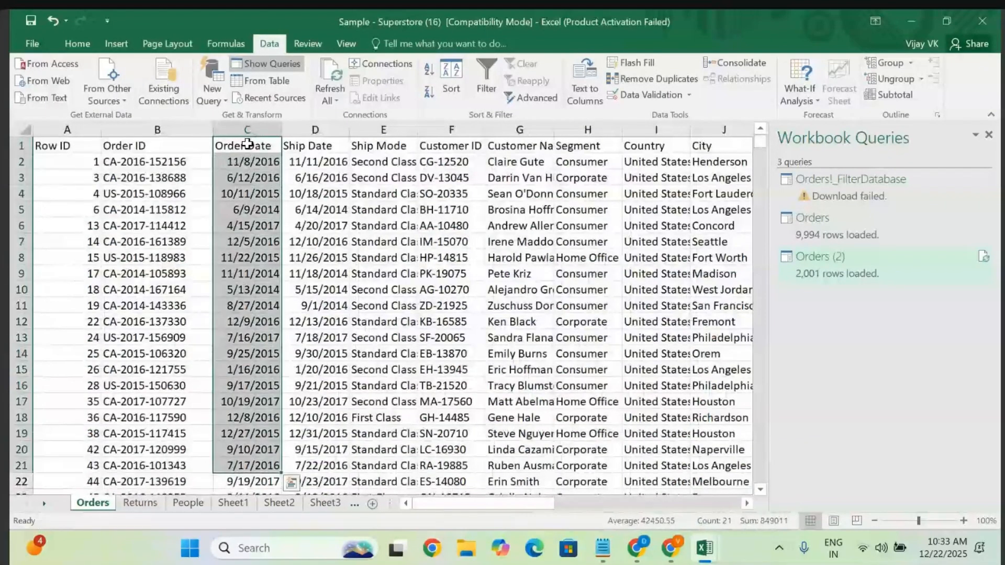
pyautogui.hotkey('shift', 'Down')
pyautogui.hotkey('shift', 'Down')
pyautogui.hotkey('shift', 'Down')
pyautogui.hotkey('shift', 'Down')
pyautogui.hotkey('ctrl', 'c')
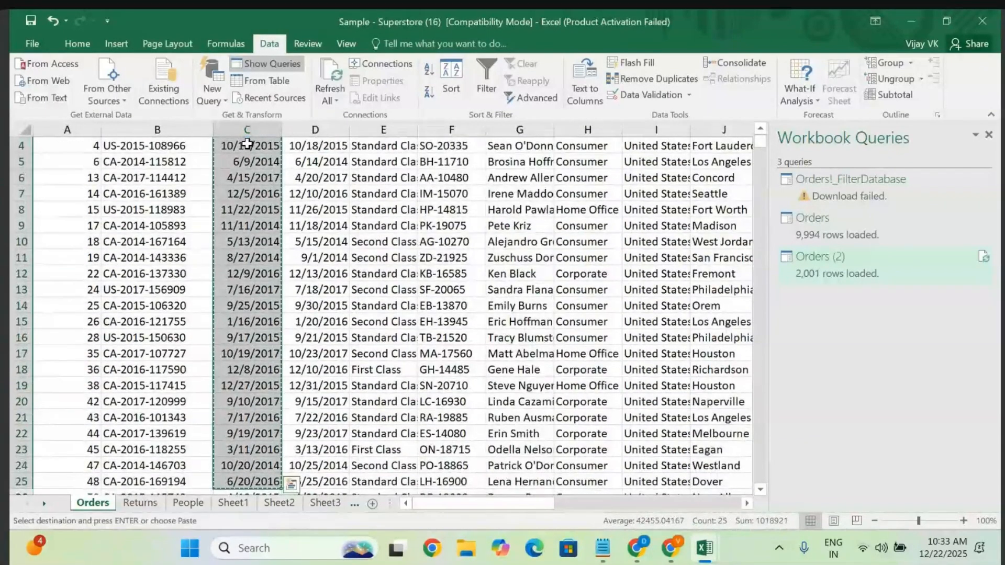
# - Paste the copied order dates into column A of a new sheet and auto-fit the column width
pyautogui.click(372, 504)
pyautogui.hotkey('ctrl', 'v')
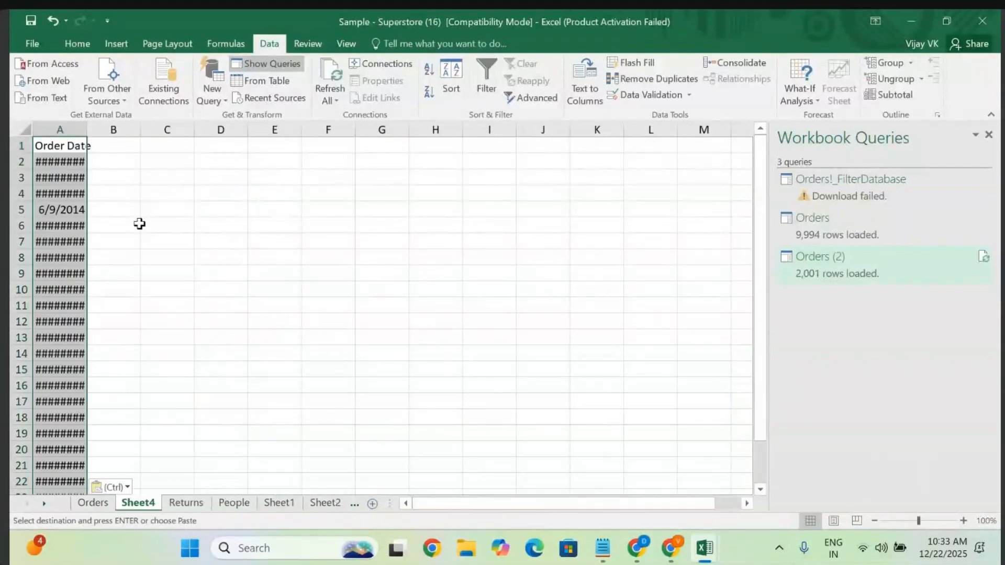
pyautogui.doubleClick(86, 129)
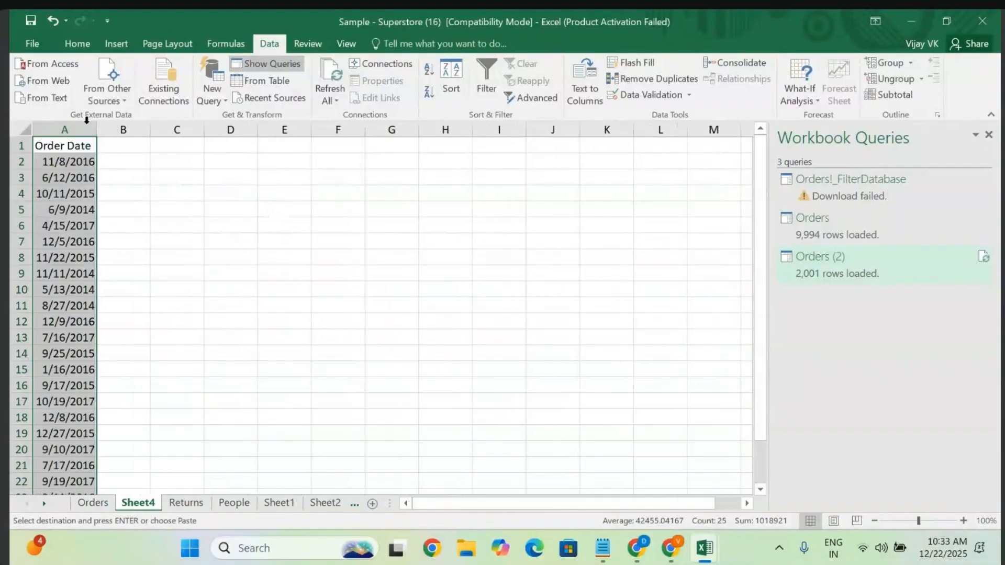
pyautogui.click(215, 226)
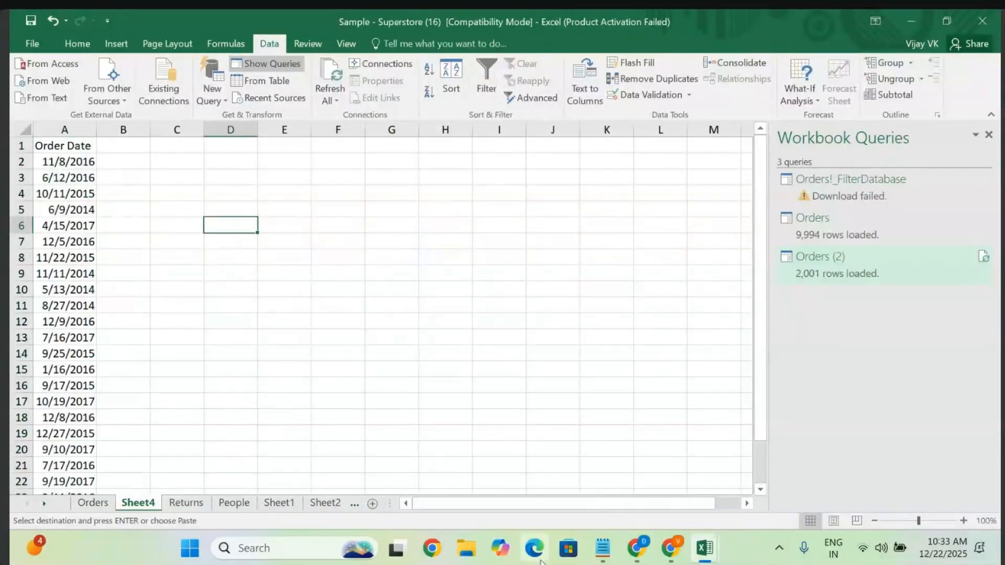
# - Return to the Orders sheet and copy the Sales cells R1:R21, including the header
pyautogui.click(89, 502)
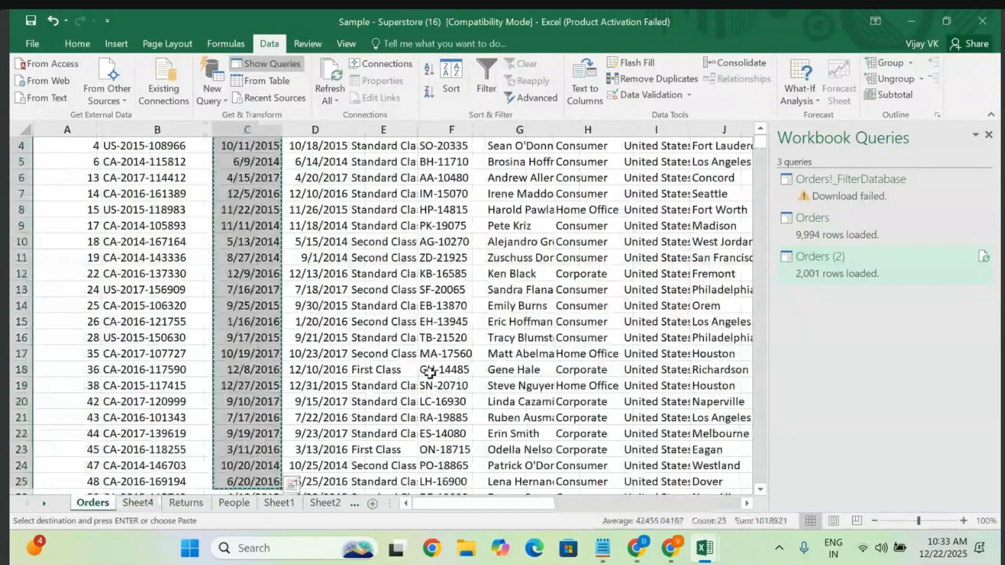
pyautogui.hscroll(3, 429, 372)
pyautogui.scroll(1, 429, 373)
pyautogui.hscroll(3, 430, 372)
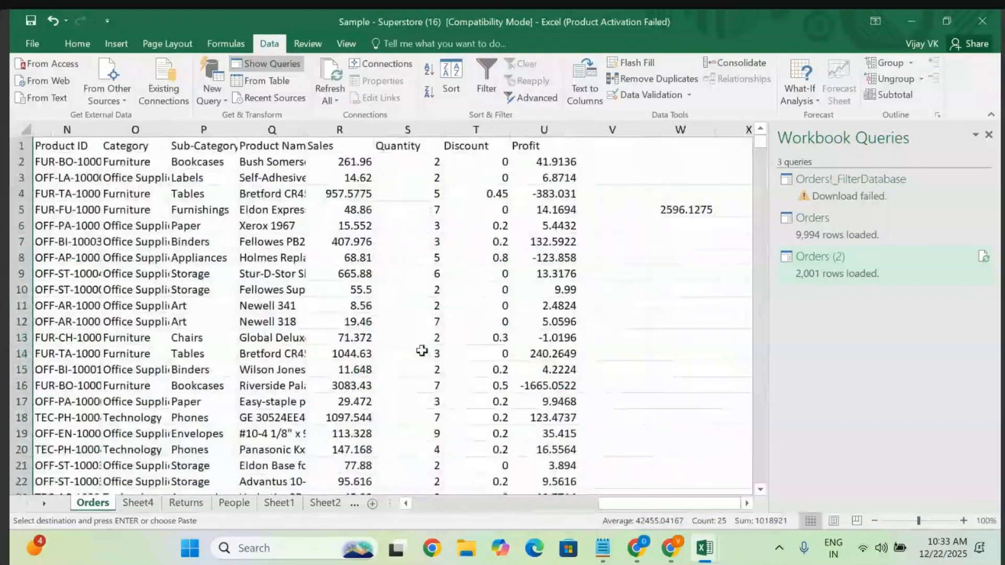
pyautogui.click(336, 147)
pyautogui.hotkey('shift', 'Down')
pyautogui.hotkey('shift', 'Down')
pyautogui.hotkey('shift', 'Down')
pyautogui.hotkey('shift', 'Down')
pyautogui.hotkey('shift', 'Down')
pyautogui.hotkey('shift', 'Down')
pyautogui.hotkey('shift', 'Down')
pyautogui.hotkey('shift', 'Down')
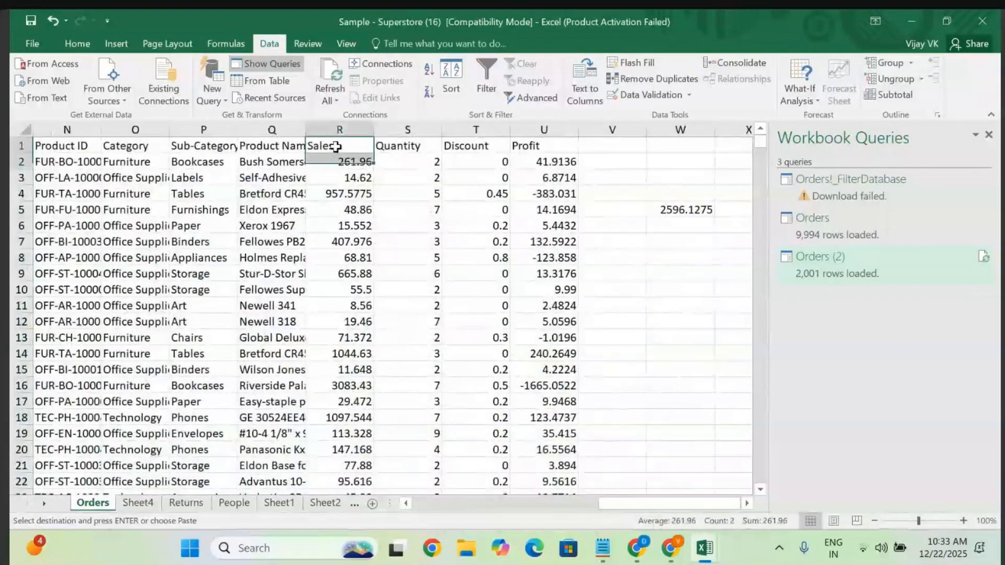
pyautogui.hotkey('shift', 'Down')
pyautogui.hotkey('shift', 'Down')
pyautogui.hotkey('shift', 'Down')
pyautogui.hotkey('shift', 'Down')
pyautogui.hotkey('shift', 'Down')
pyautogui.hotkey('shift', 'Down')
pyautogui.hotkey('shift', 'Down')
pyautogui.hotkey('shift', 'Down')
pyautogui.hotkey('shift', 'Down')
pyautogui.hotkey('shift', 'Down')
pyautogui.hotkey('shift', 'Down')
pyautogui.hotkey('shift', 'Down')
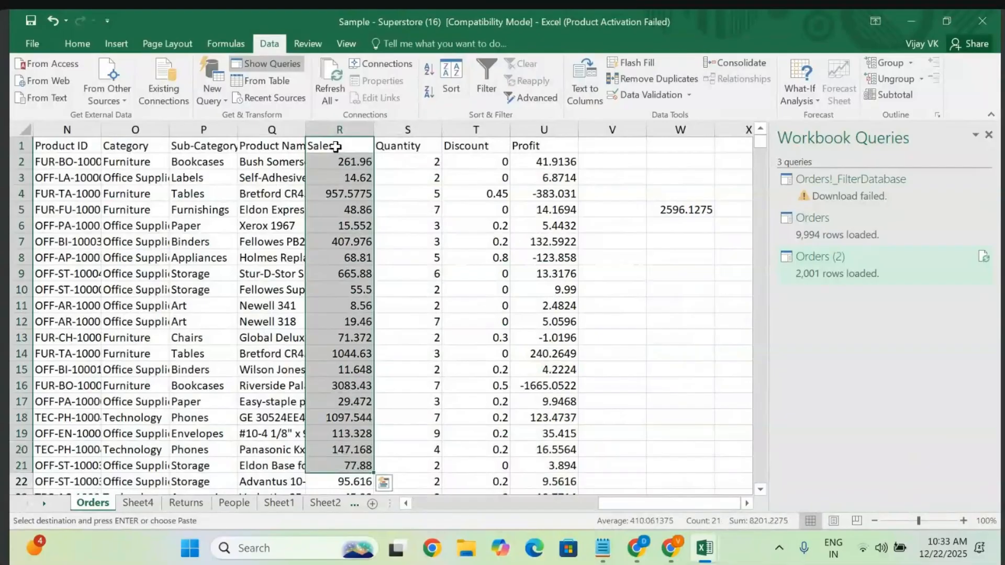
pyautogui.hotkey('ctrl', 'c')
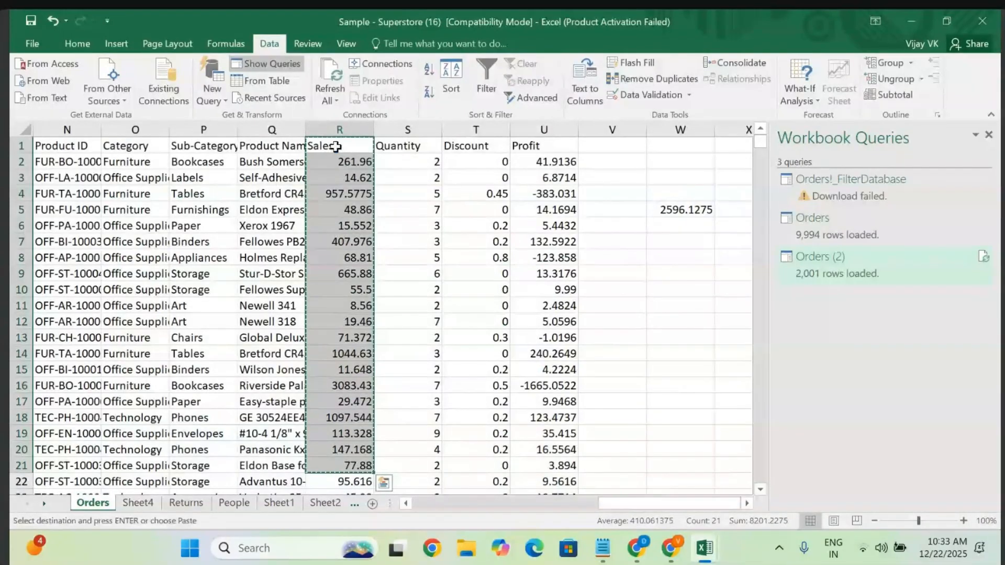
# - Paste the copied Sales values into Sheet4 starting at B1 and check where they end against the dates
pyautogui.click(138, 503)
pyautogui.click(142, 138)
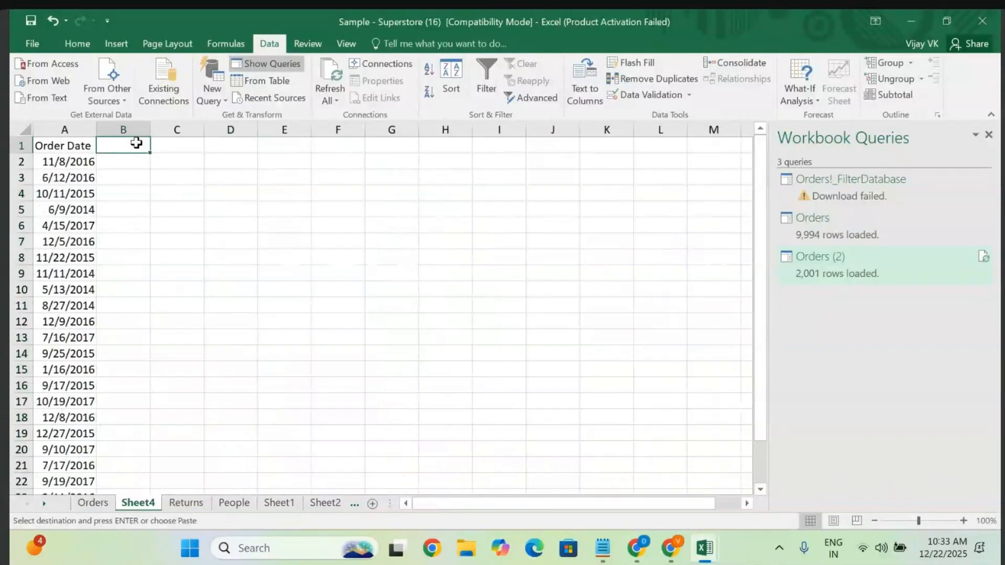
pyautogui.hotkey('ctrl', 'v')
pyautogui.scroll(-2, 136, 141)
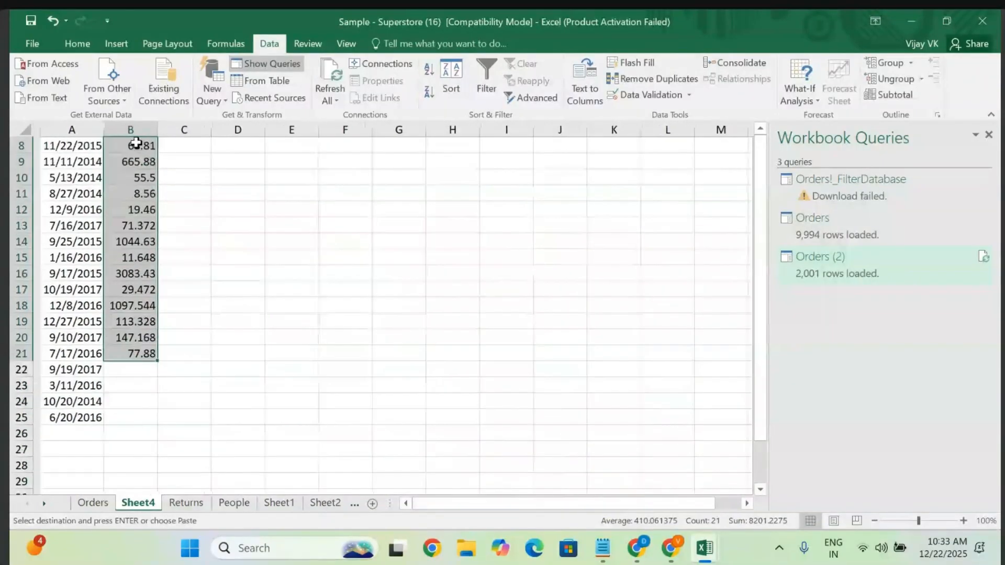
pyautogui.click(108, 383)
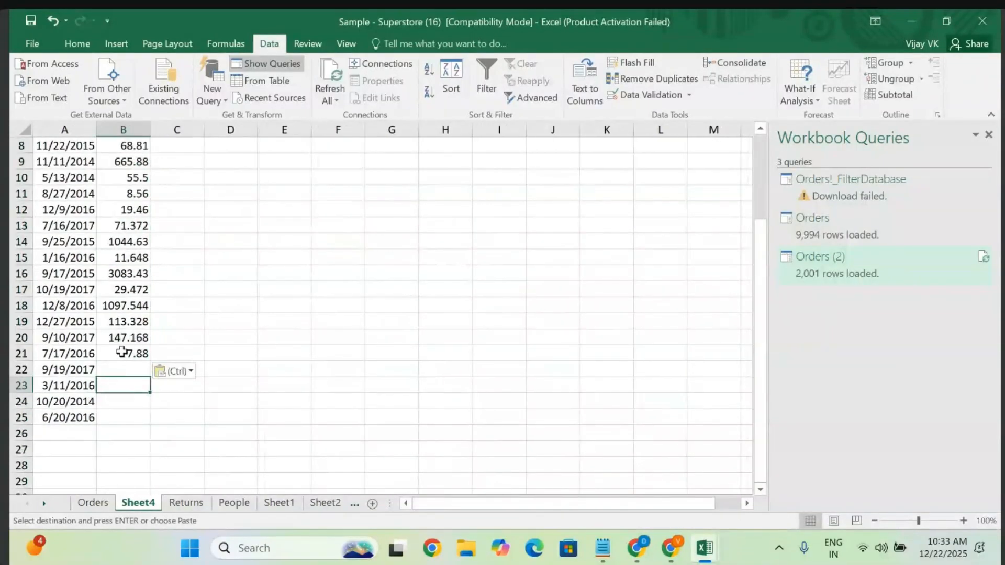
# - Fill the Sales value in B21 down through B25 to match the last order date row
pyautogui.click(135, 355)
pyautogui.moveTo(152, 362); pyautogui.dragTo(143, 420)
pyautogui.click(237, 337)
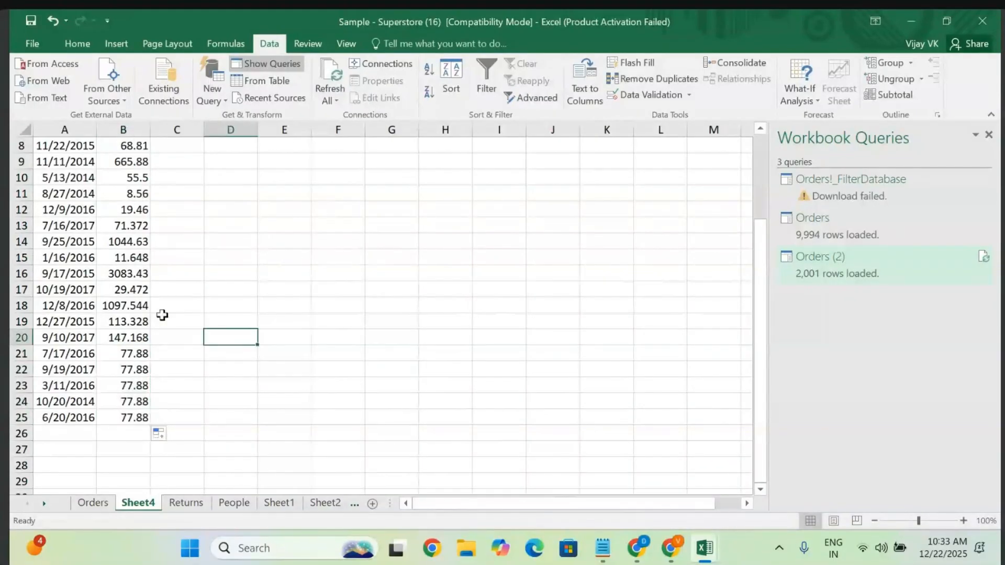
# - Add a Day header in D1 and enter =DAY(A2) in D2 to extract the day from the first order date
pyautogui.scroll(3, 146, 312)
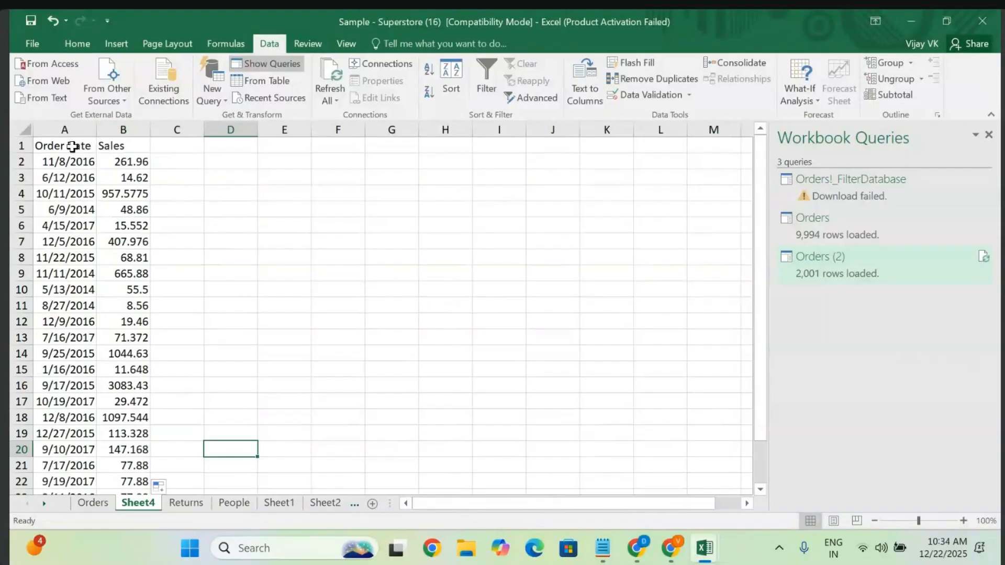
pyautogui.click(182, 163)
pyautogui.click(227, 159)
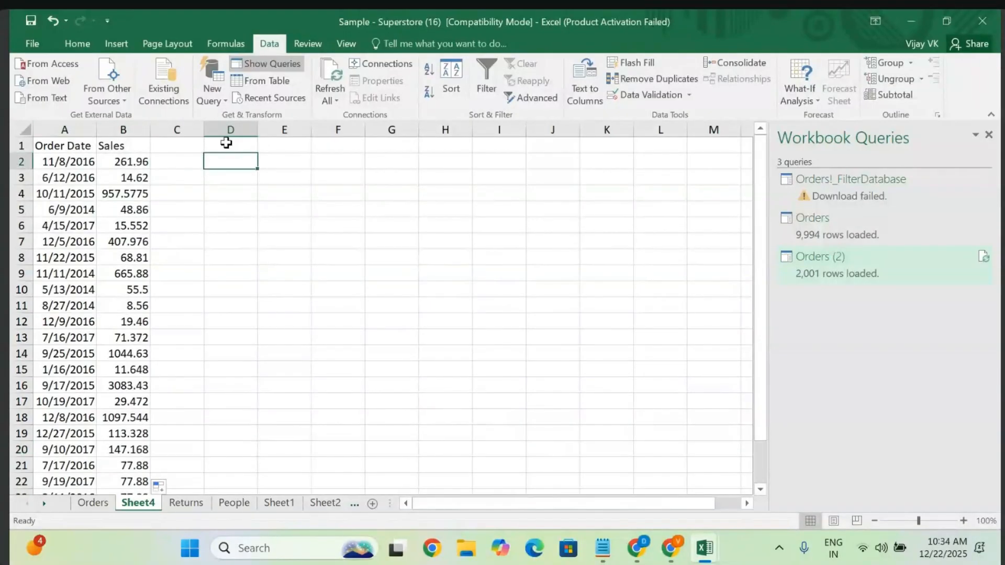
pyautogui.click(226, 143)
pyautogui.write('Day')
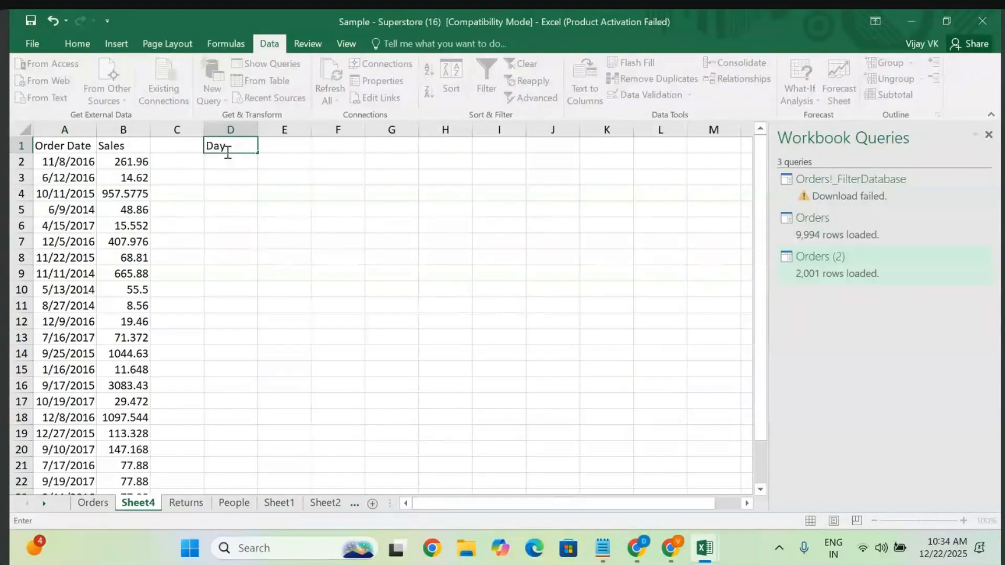
pyautogui.click(225, 161)
pyautogui.write('=')
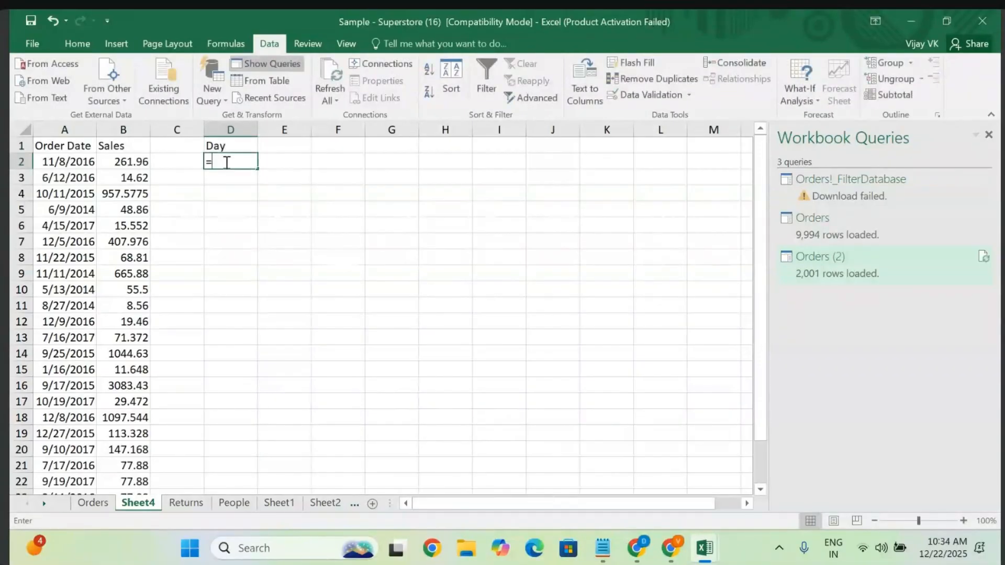
pyautogui.write('day')
pyautogui.press('Tab')
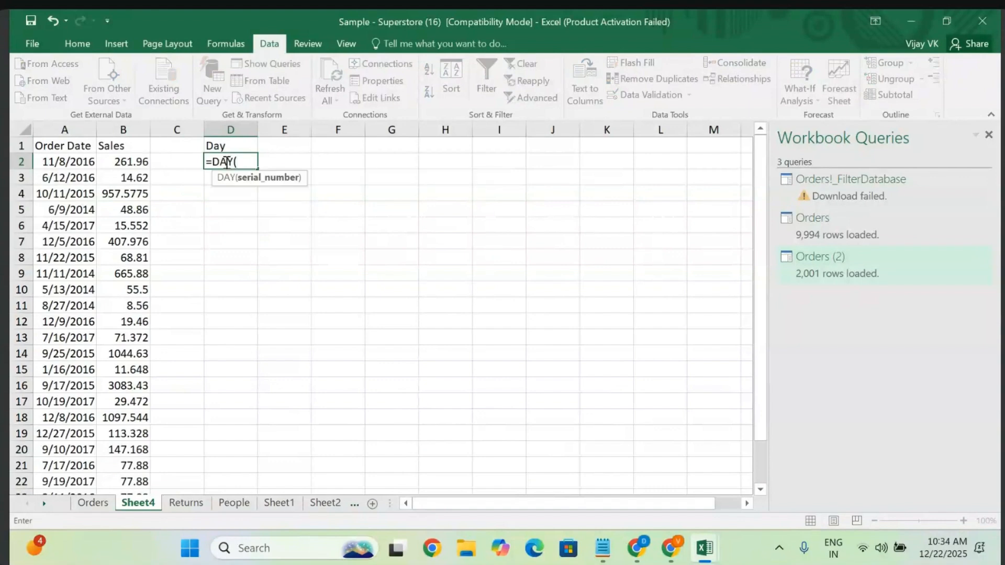
pyautogui.click(67, 162)
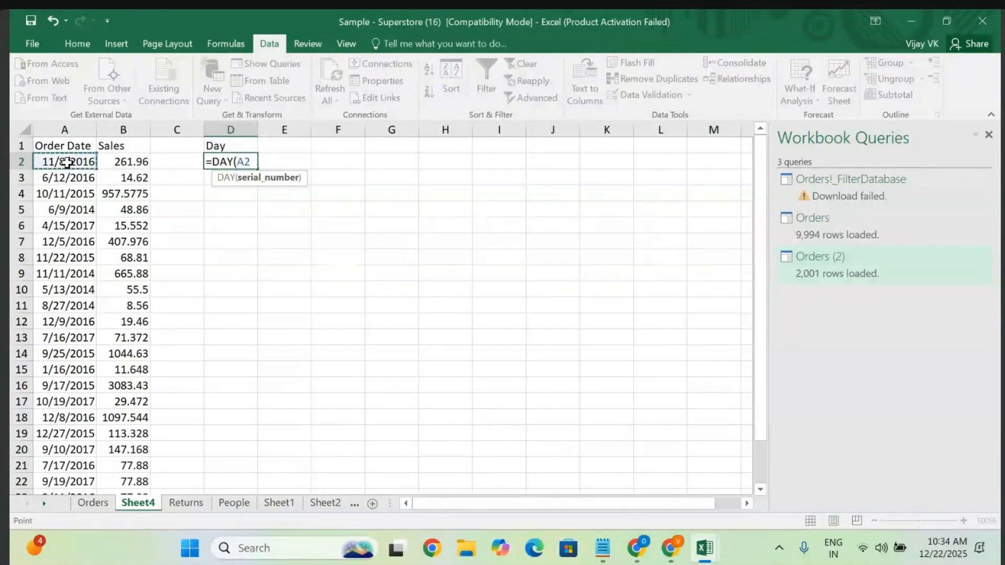
pyautogui.press('Return')
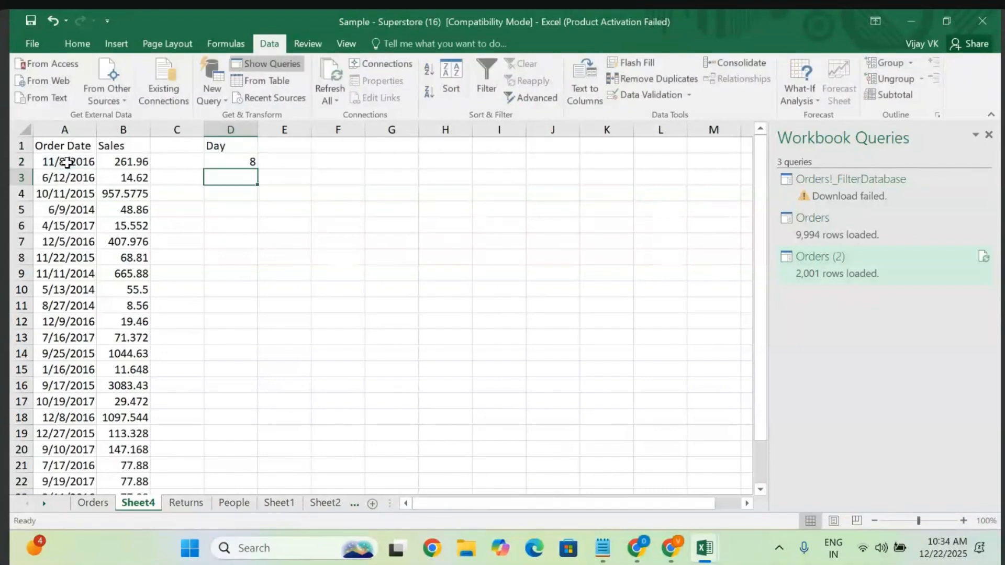
# - Fill the Day formula from D2 down to D25, covering all order dates
pyautogui.click(233, 163)
pyautogui.click(61, 161)
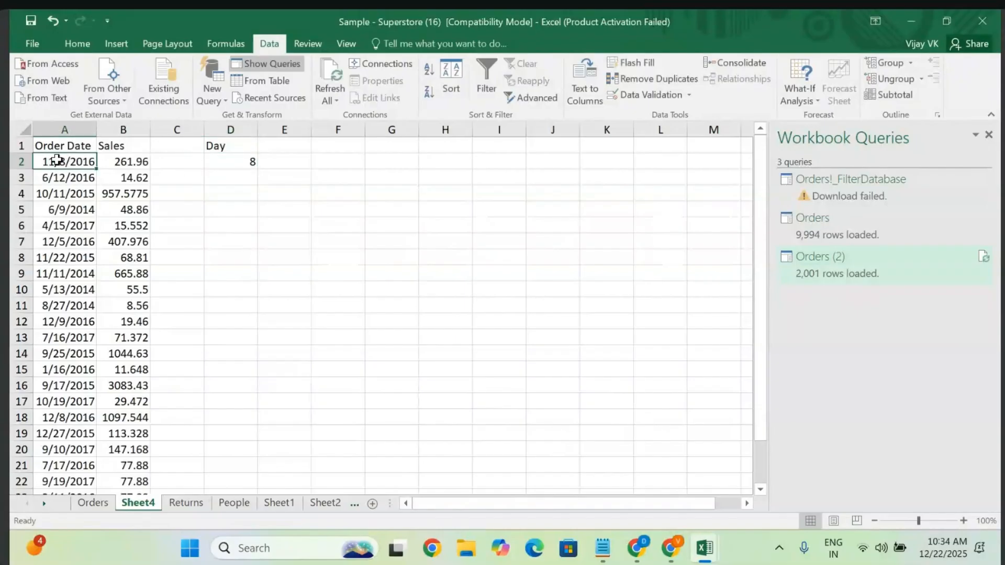
pyautogui.click(240, 162)
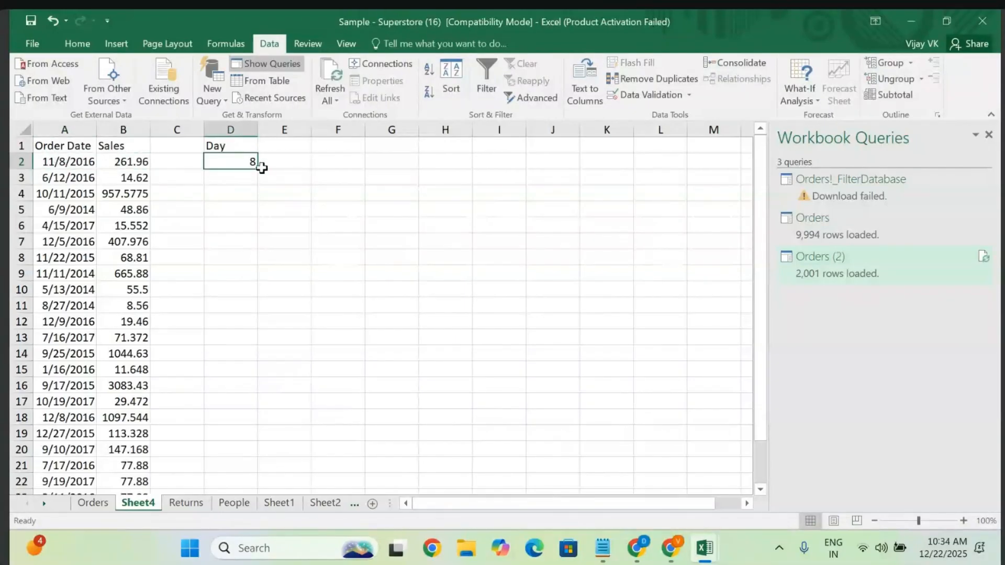
pyautogui.moveTo(257, 169); pyautogui.dragTo(259, 405)
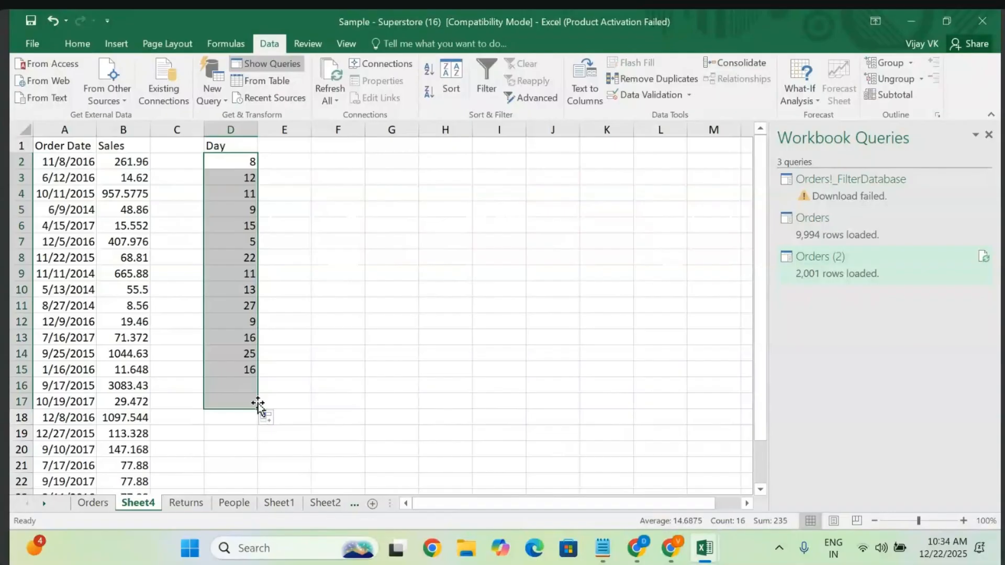
pyautogui.scroll(-1, 259, 407)
pyautogui.scroll(-2, 259, 406)
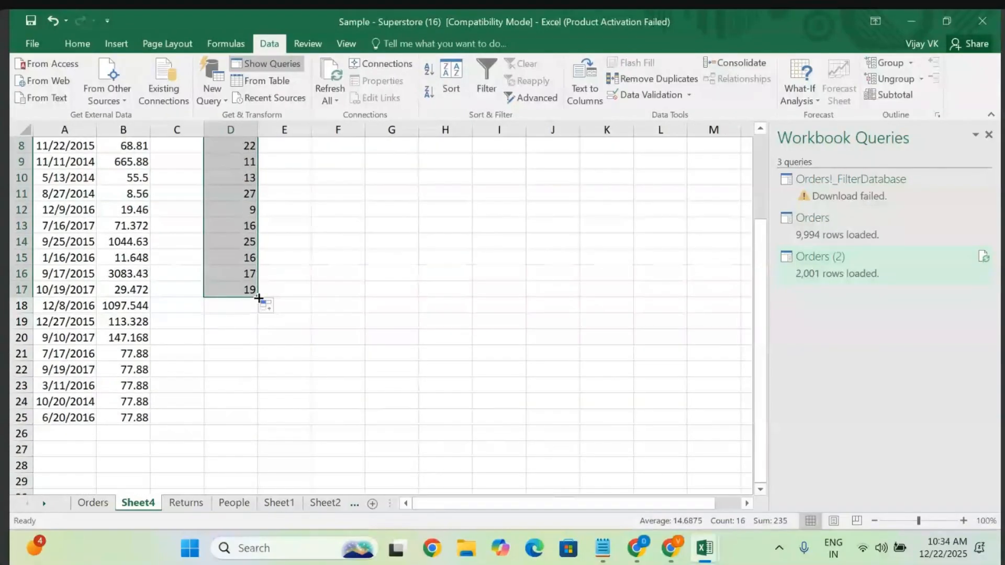
pyautogui.moveTo(258, 296); pyautogui.dragTo(256, 422)
pyautogui.scroll(3, 202, 247)
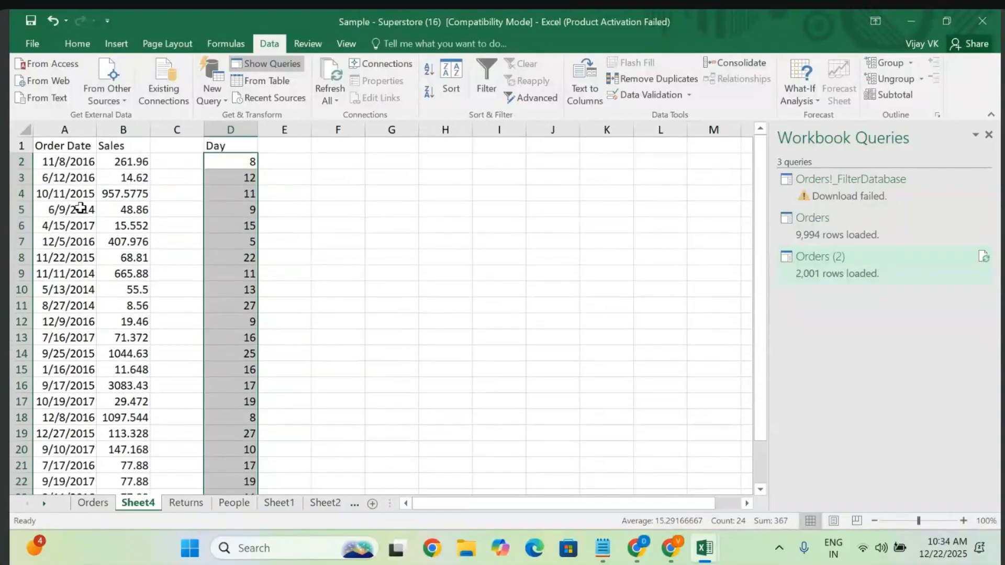
# - Add a Month header in E1 and enter =MONTH(A2) in E2 for the first order date
pyautogui.click(300, 147)
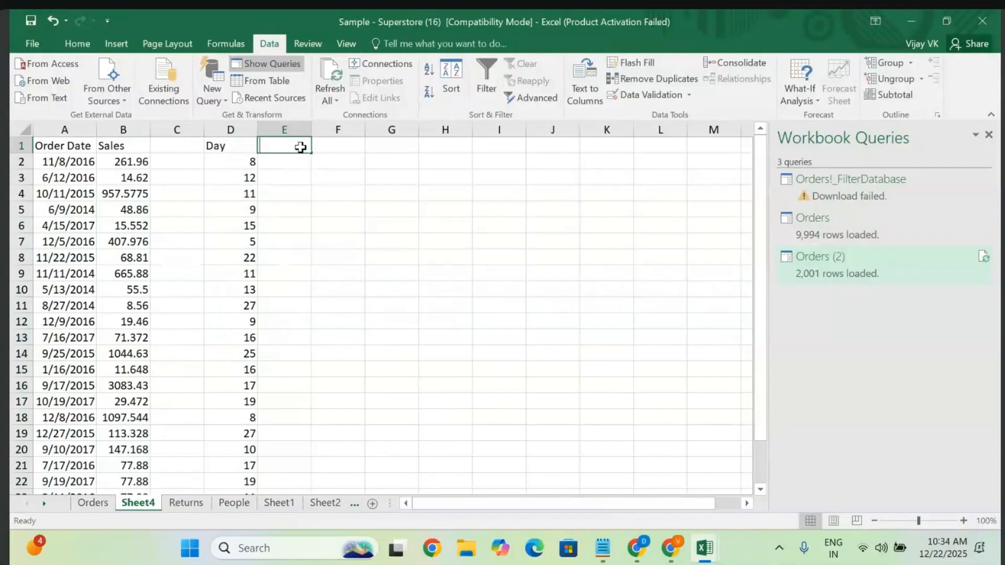
pyautogui.write('Mo')
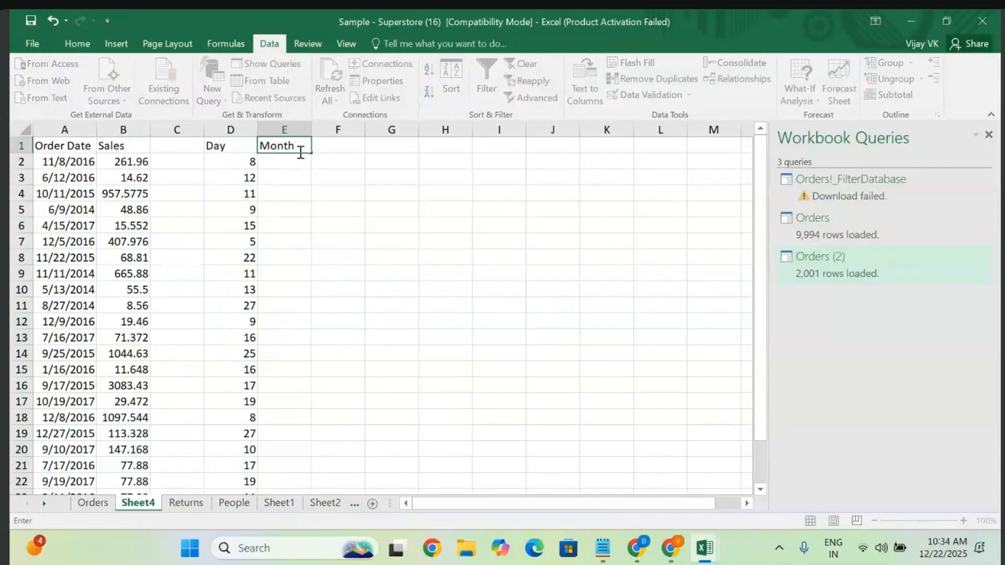
pyautogui.write('nth')
pyautogui.press('Return')
pyautogui.write('=mont')
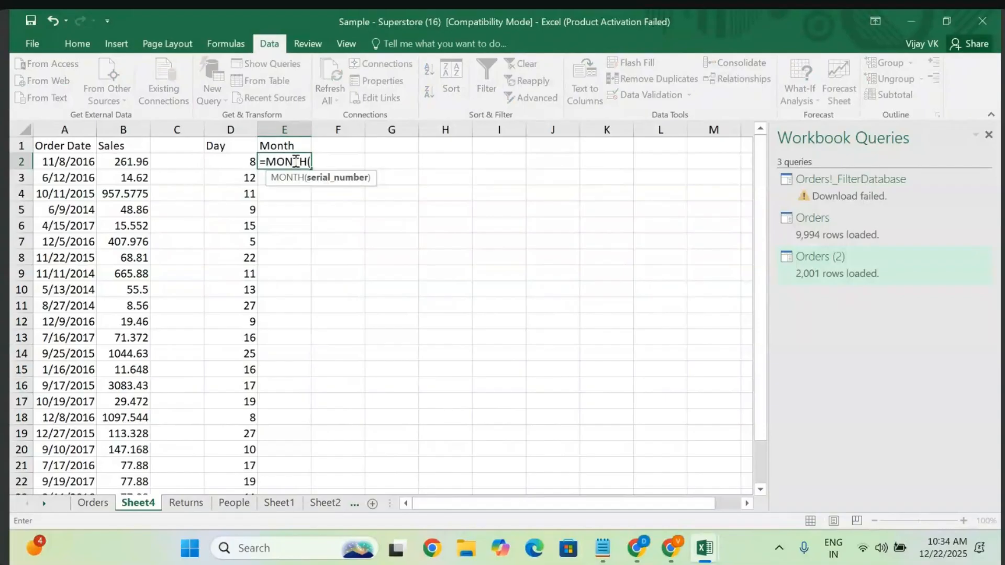
pyautogui.click(59, 160)
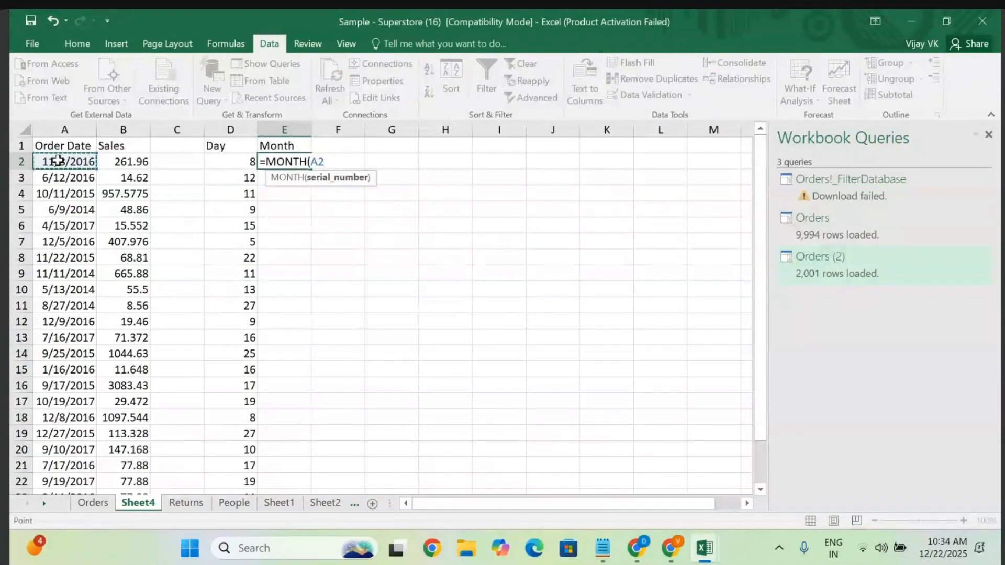
pyautogui.press('Return')
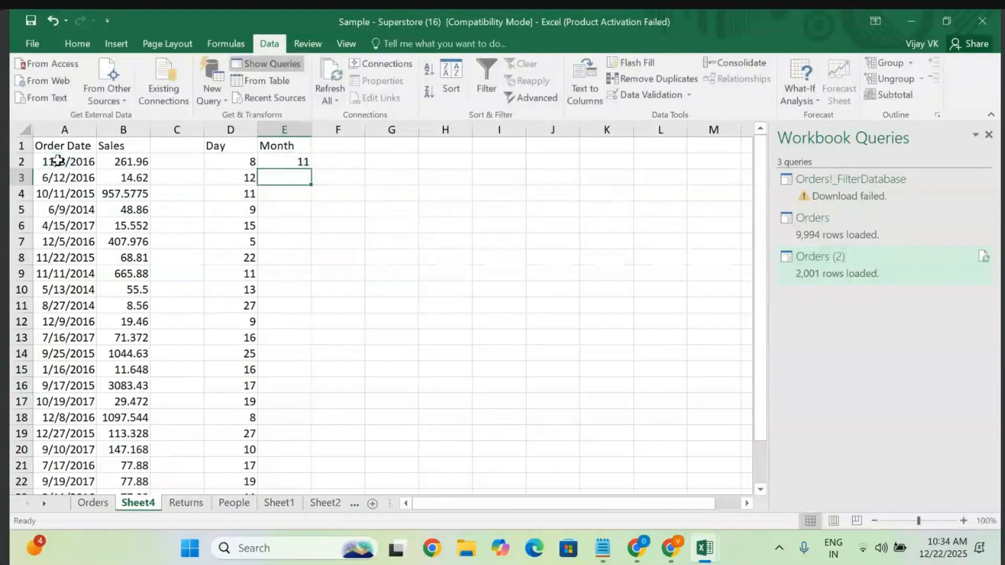
# - Fill the Month formula from E2 down the order date rows and clear the extra result in E26
pyautogui.click(296, 162)
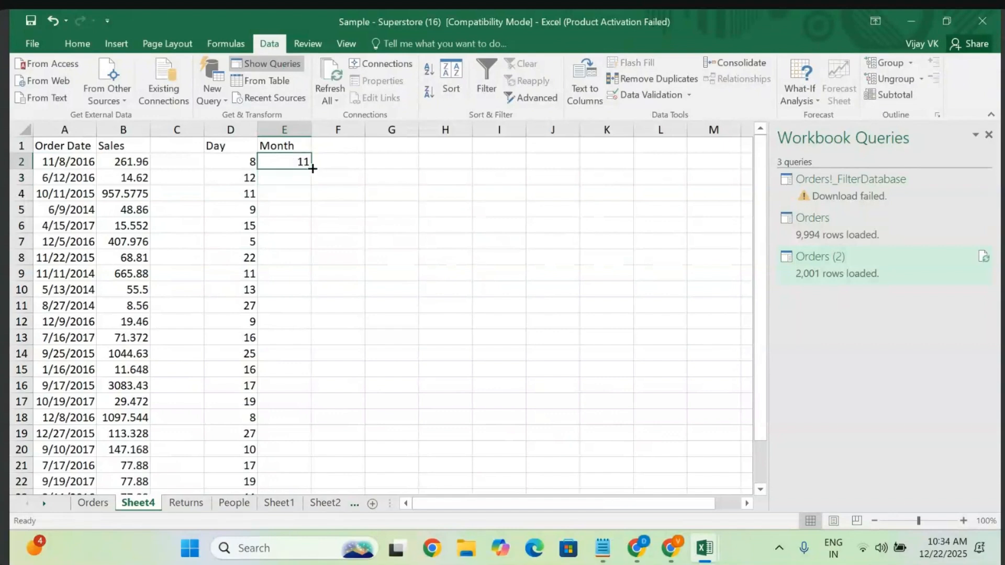
pyautogui.moveTo(312, 168); pyautogui.dragTo(304, 479)
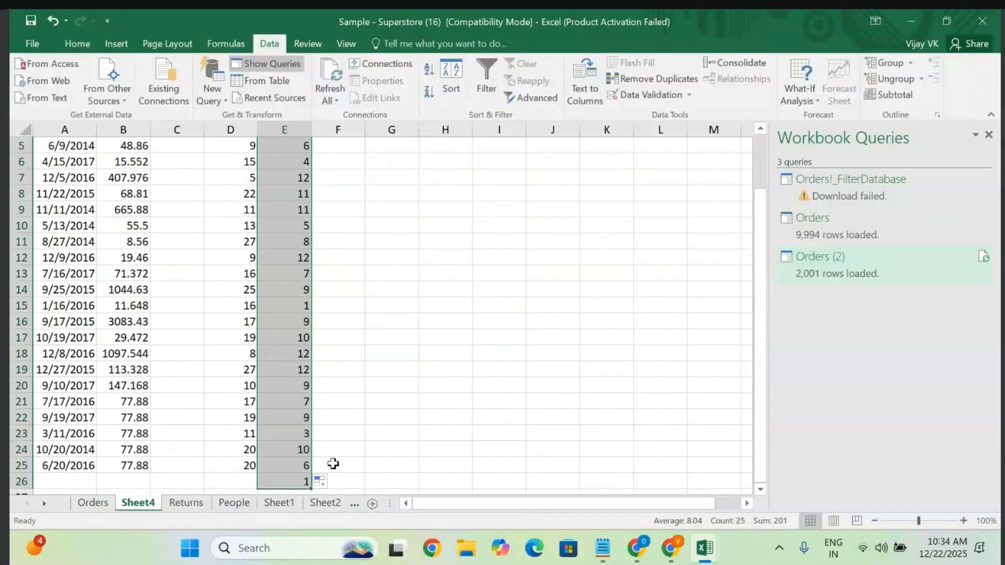
pyautogui.click(278, 486)
pyautogui.press('BackSpace')
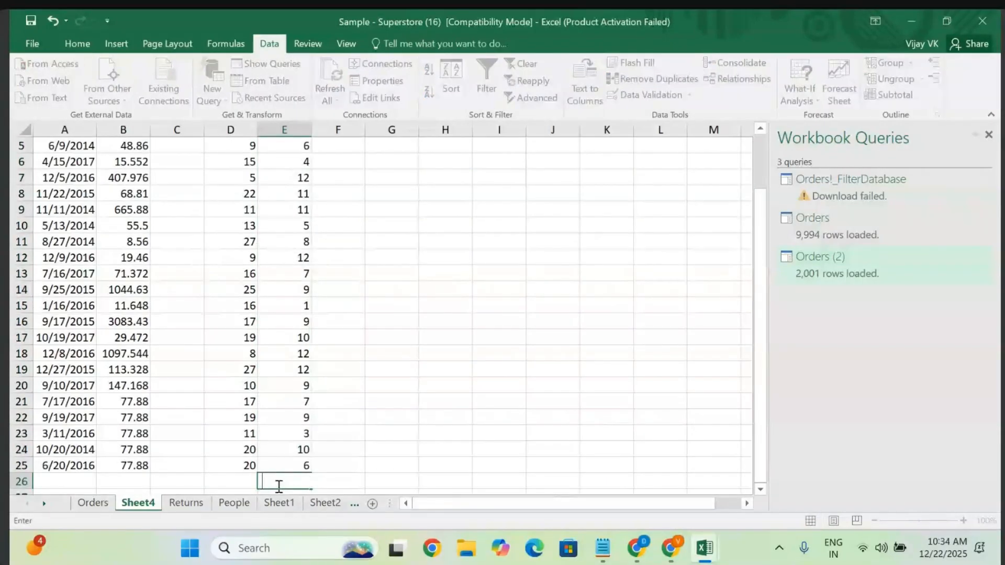
pyautogui.click(382, 417)
# - Add a Year header in F1 and enter =YEAR(A2) in F2 for the first order date
pyautogui.scroll(2, 356, 366)
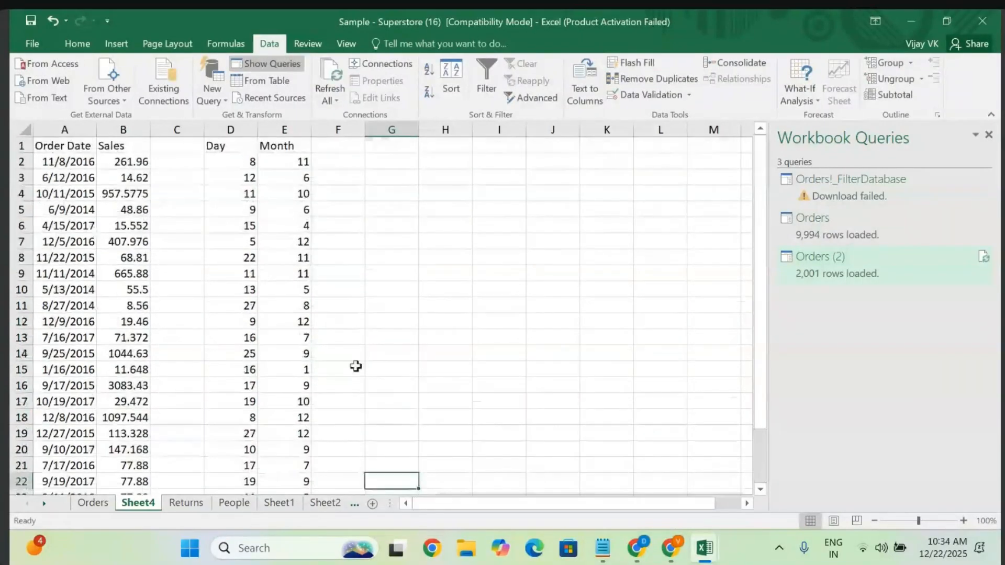
pyautogui.click(359, 148)
pyautogui.write('Year')
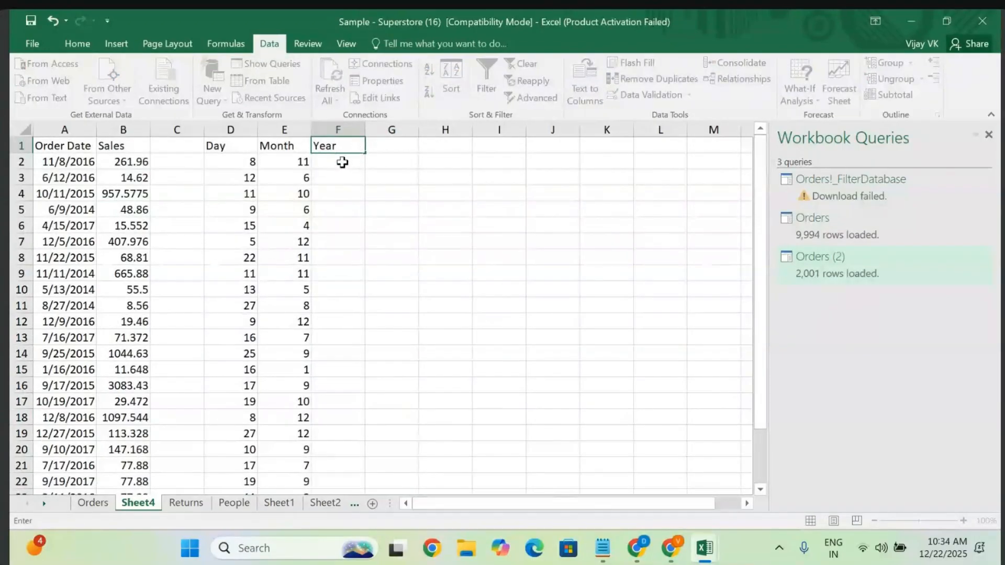
pyautogui.click(343, 162)
pyautogui.write('=Year')
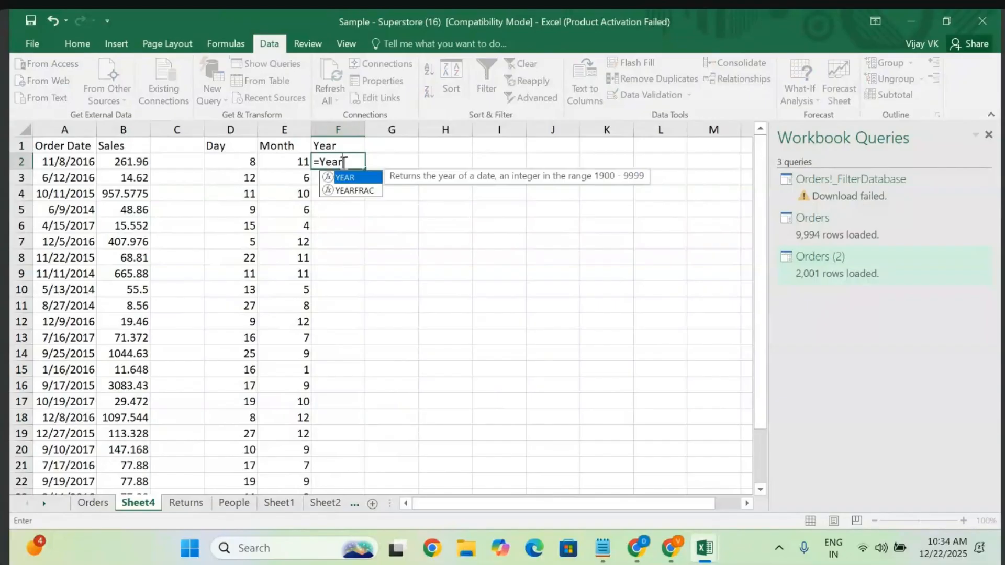
pyautogui.press('Tab')
pyautogui.click(66, 163)
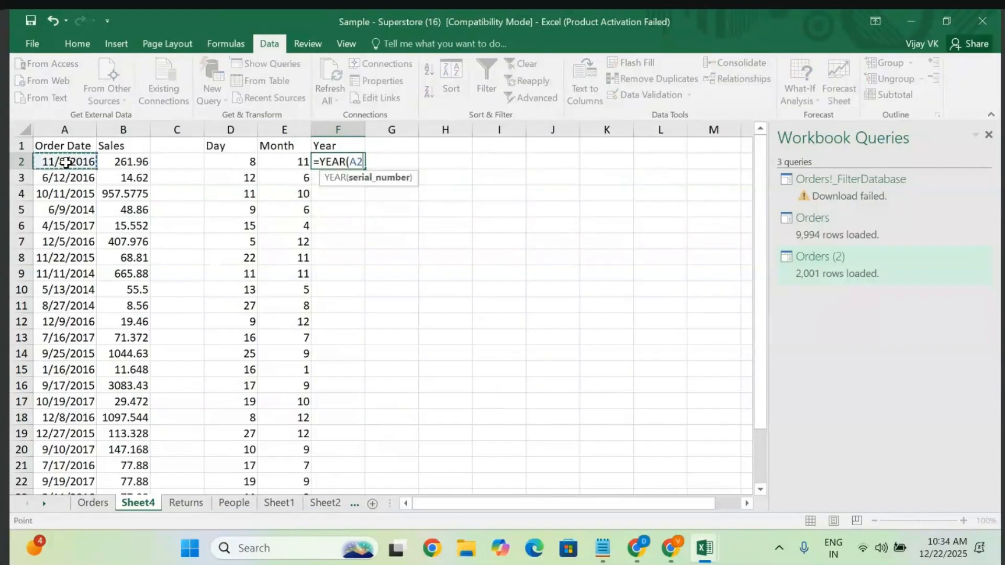
pyautogui.write(')')
pyautogui.press('Return')
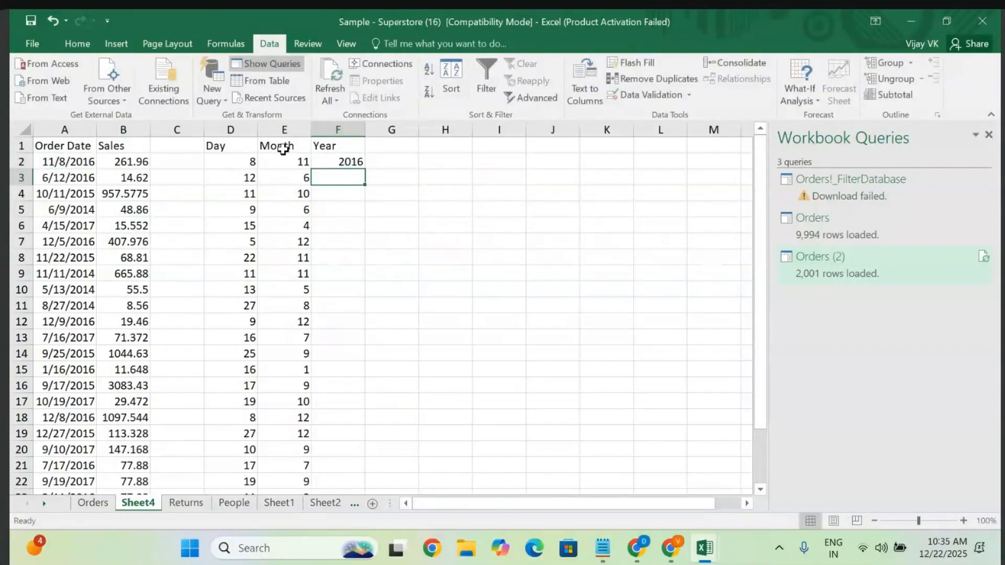
# - Fill the Year formula from F2 down to F25 and deselect the filled range
pyautogui.click(351, 162)
pyautogui.moveTo(367, 167); pyautogui.dragTo(364, 453)
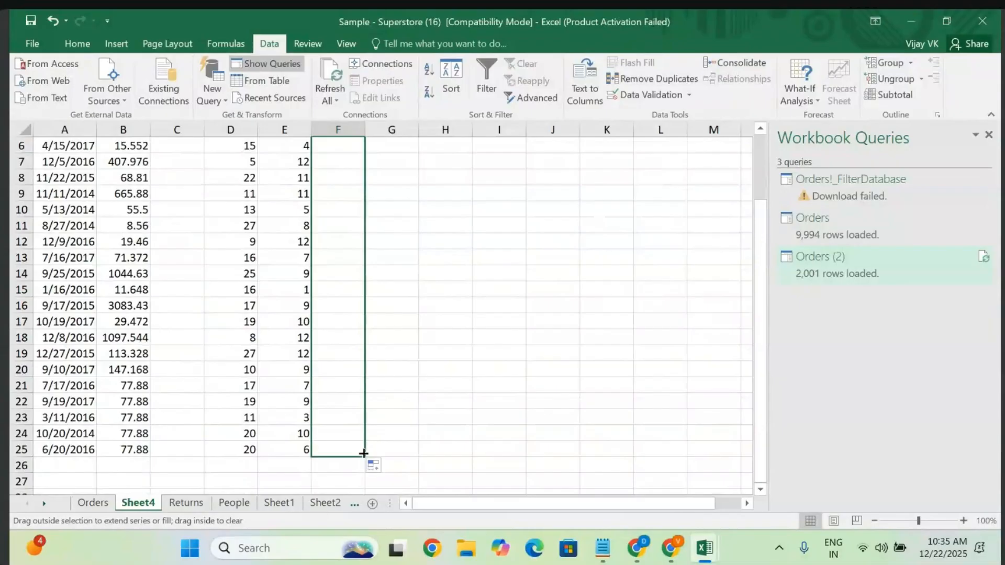
pyautogui.click(427, 361)
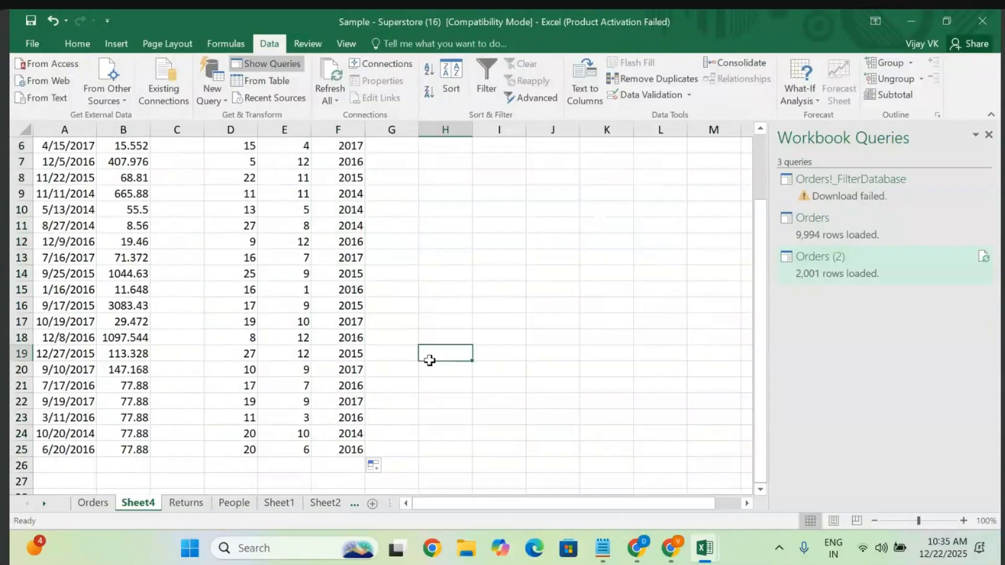
pyautogui.scroll(2, 428, 361)
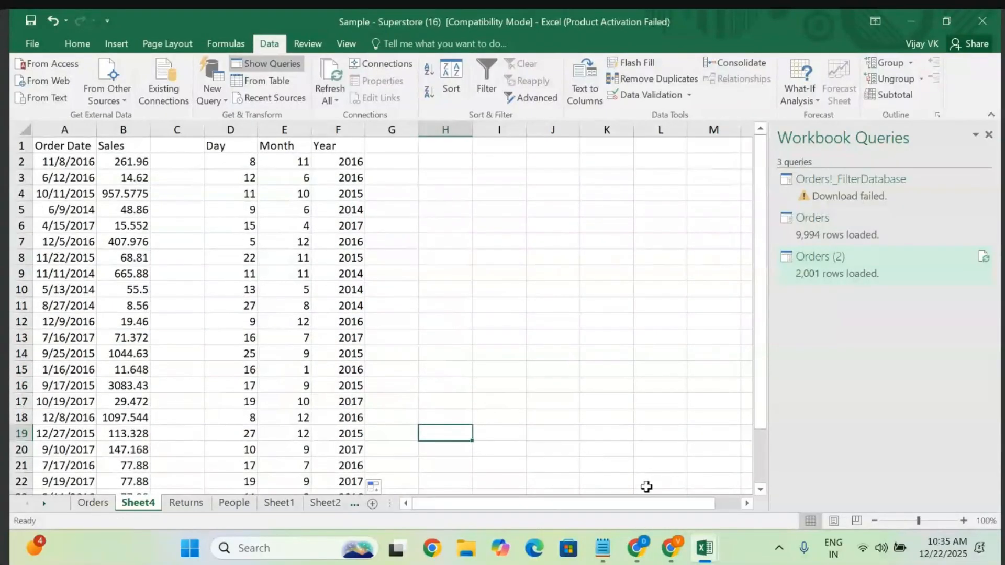
# - Switch to Notepad to review question 7 on day, month and year wise sales charts, and return to Sheet4 of the Superstore workbook
pyautogui.click(603, 548)
pyautogui.click(683, 288)
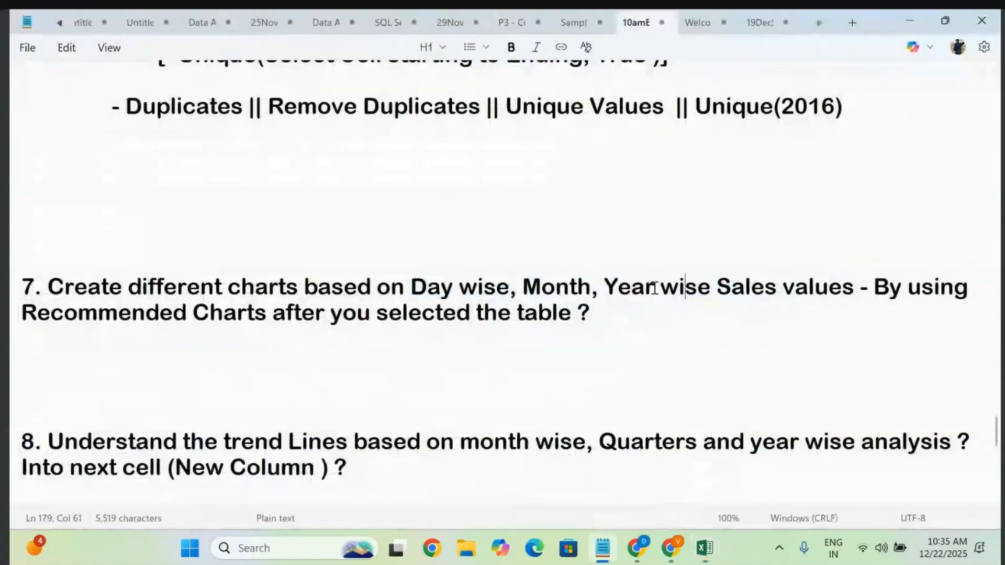
pyautogui.moveTo(410, 287); pyautogui.dragTo(793, 317)
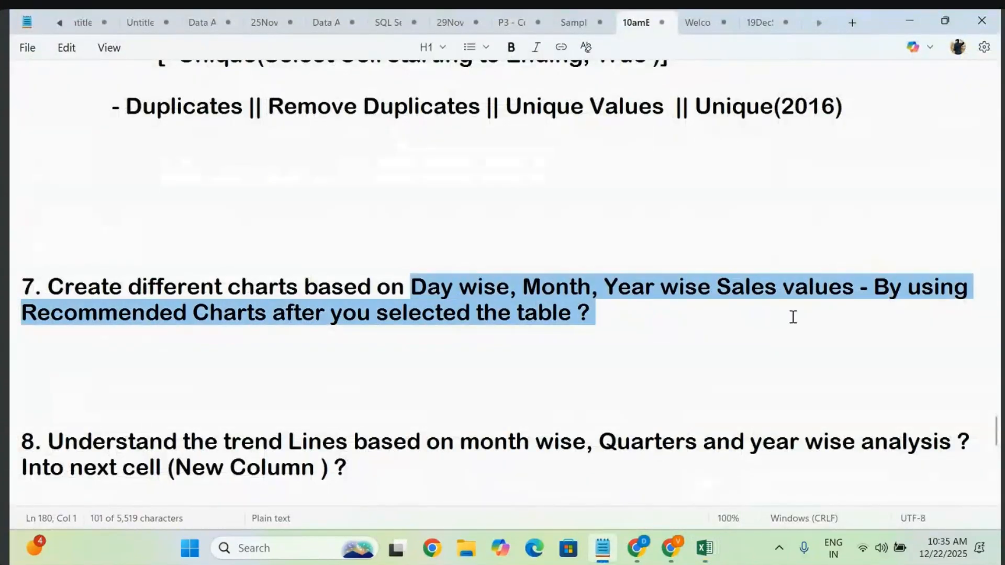
pyautogui.click(826, 289)
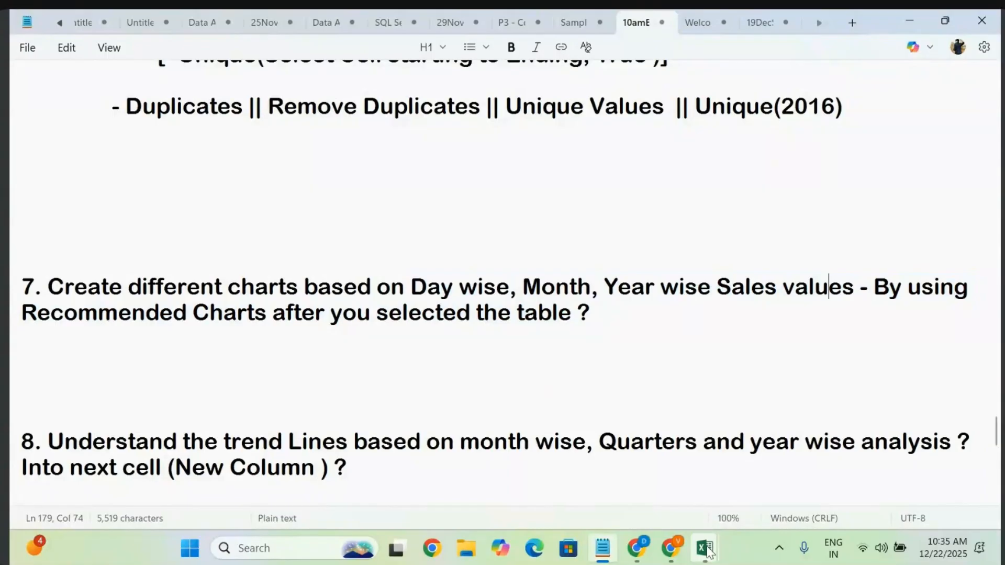
pyautogui.moveTo(704, 548)
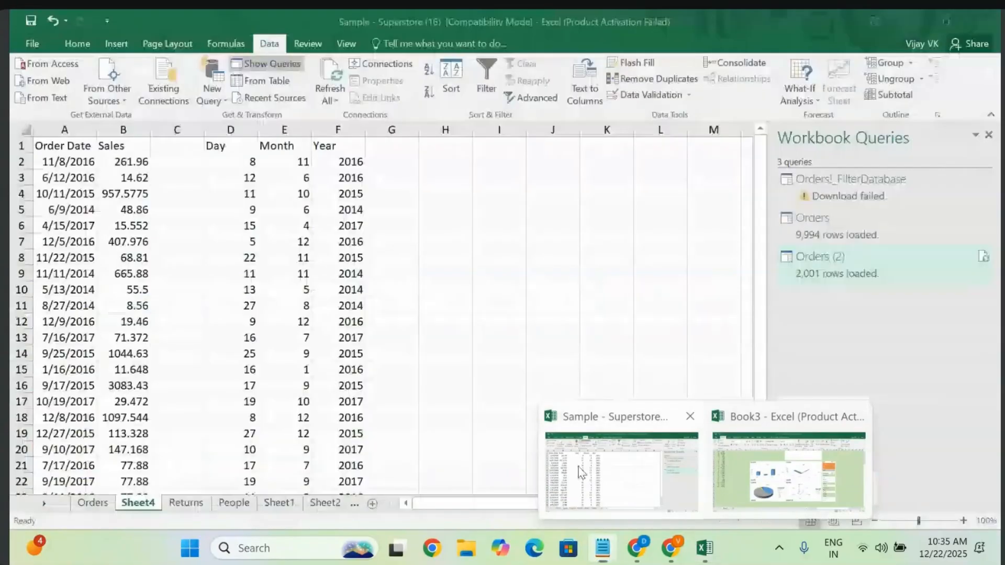
pyautogui.click(581, 473)
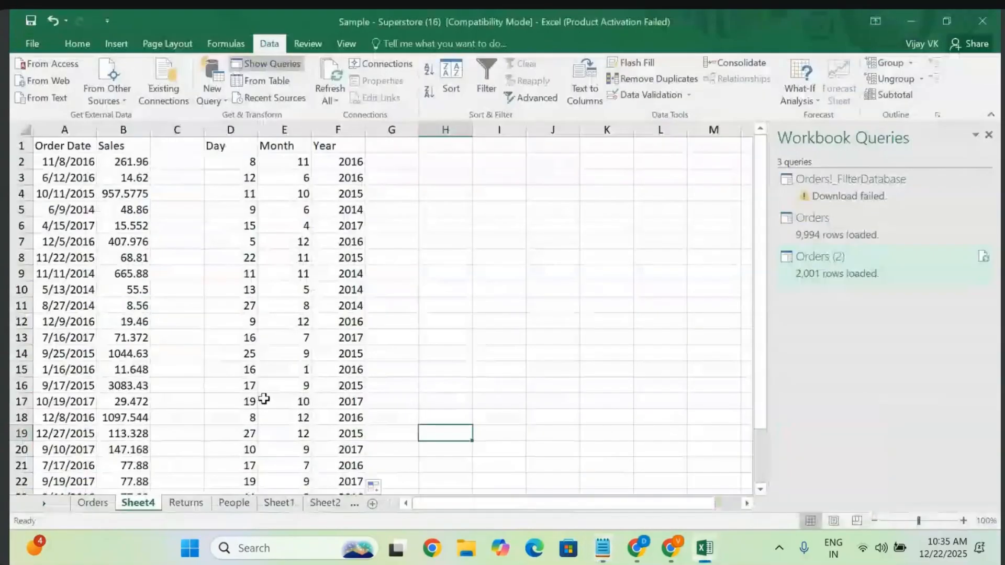
pyautogui.scroll(-2, 303, 386)
pyautogui.scroll(1, 301, 384)
pyautogui.scroll(1, 301, 383)
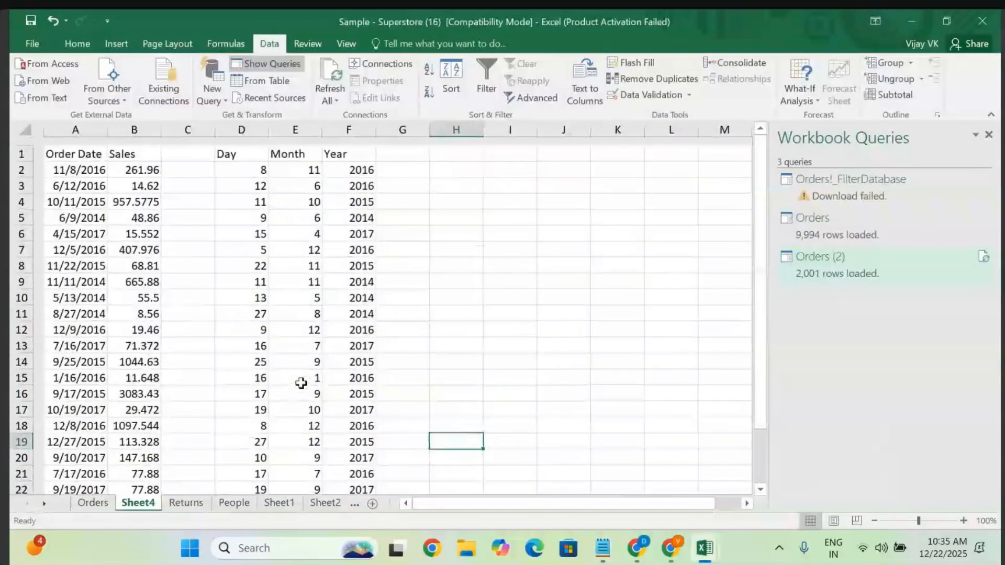
# - Add a new worksheet after Sheet4 and enter the header Dates in A1 and the value 1 in A2
pyautogui.scroll(-2, 301, 384)
pyautogui.scroll(2, 314, 356)
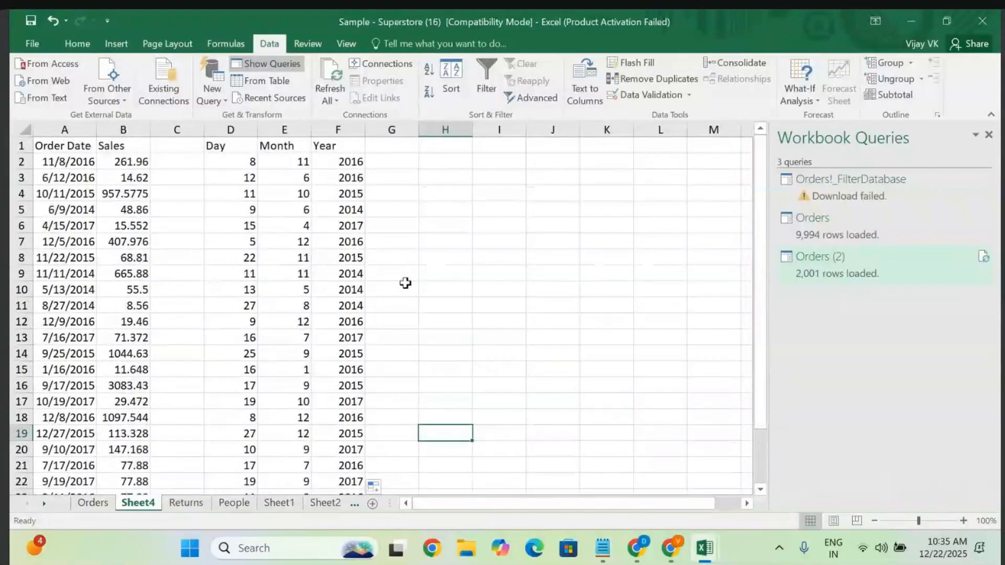
pyautogui.scroll(-4, 405, 283)
pyautogui.hscroll(8, 406, 282)
pyautogui.scroll(4, 405, 282)
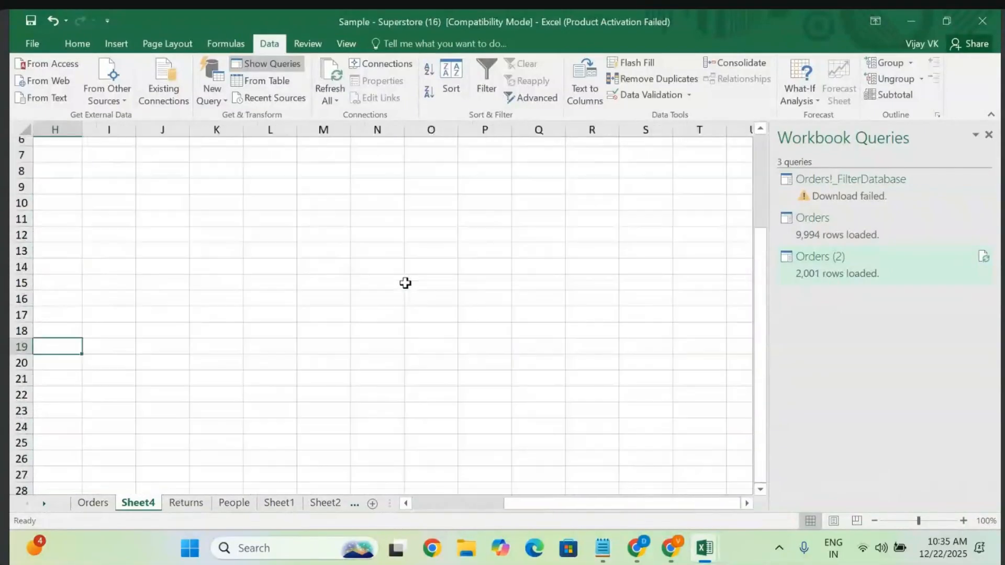
pyautogui.click(372, 504)
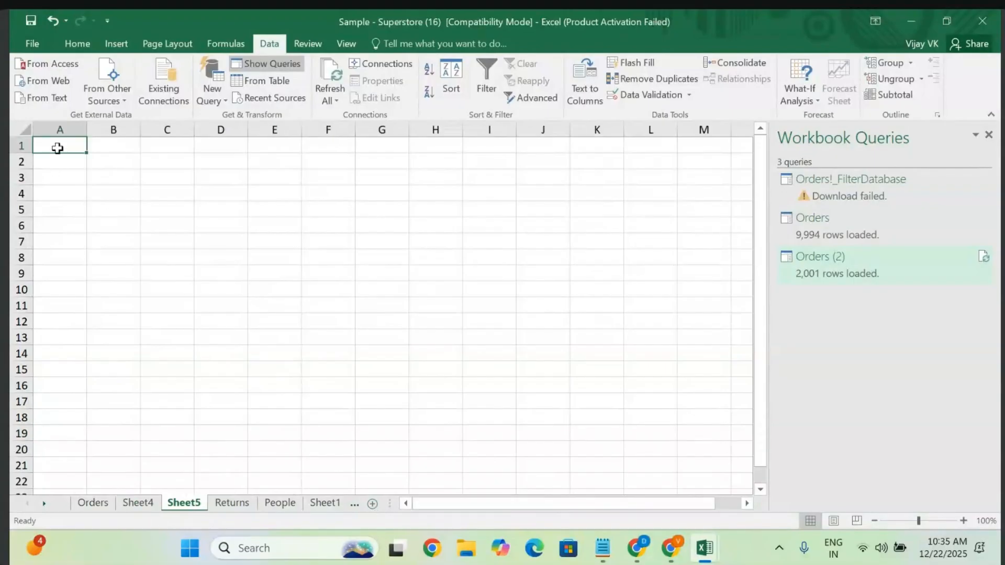
pyautogui.write('Dates')
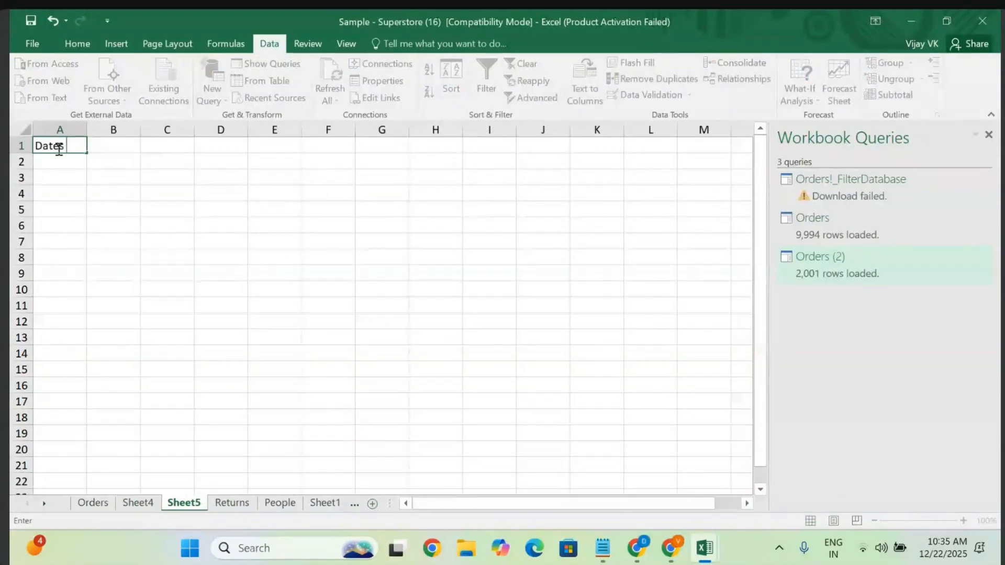
pyautogui.click(69, 163)
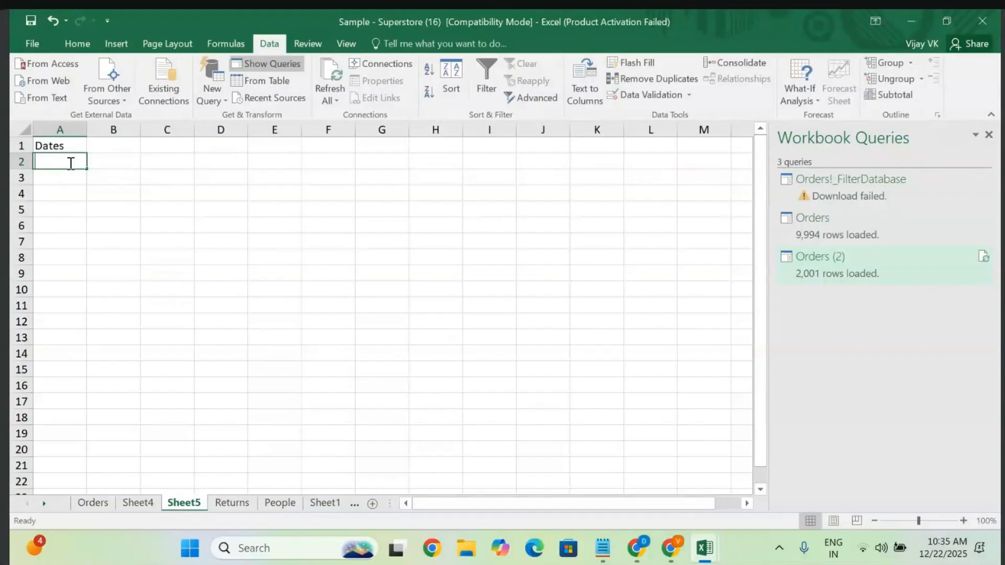
pyautogui.write('1')
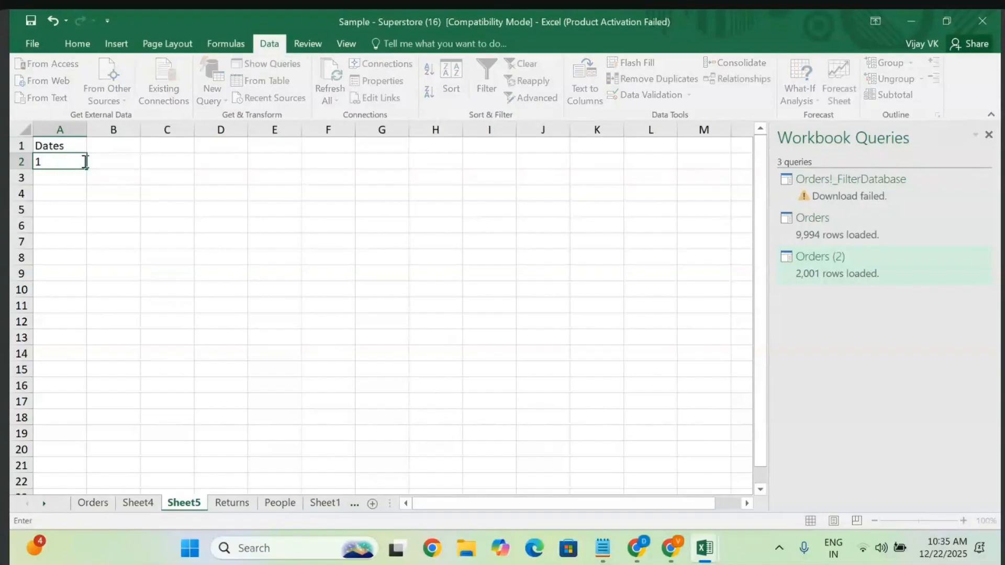
pyautogui.click(140, 195)
# - Fill a linear series down column A from the 1 in A2, ending at 30
pyautogui.click(55, 162)
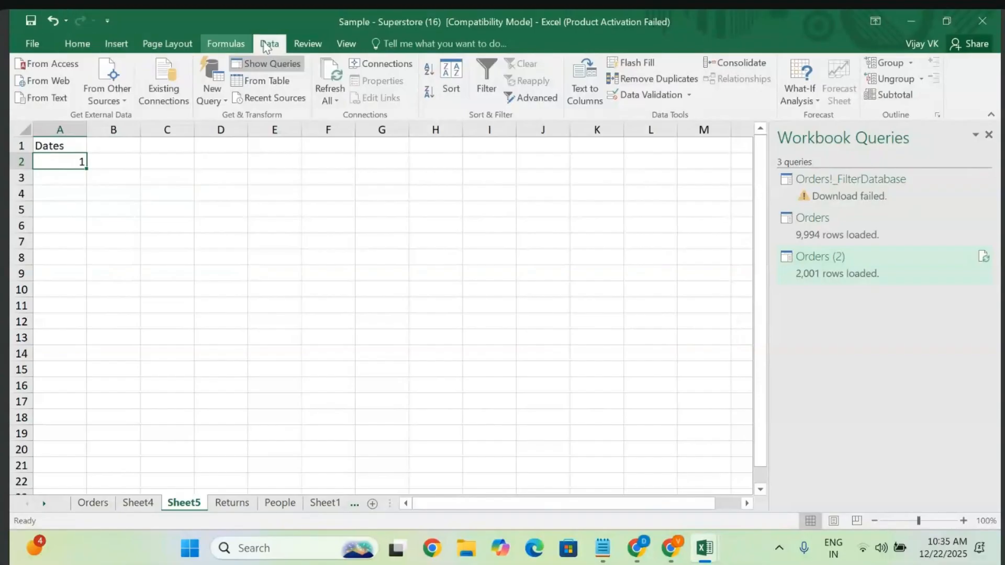
pyautogui.click(86, 41)
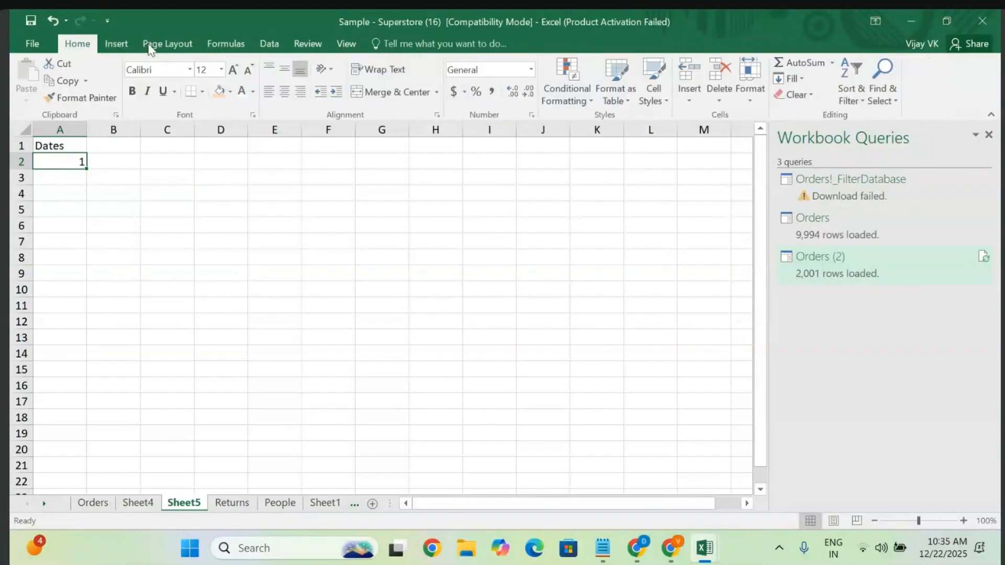
pyautogui.click(803, 79)
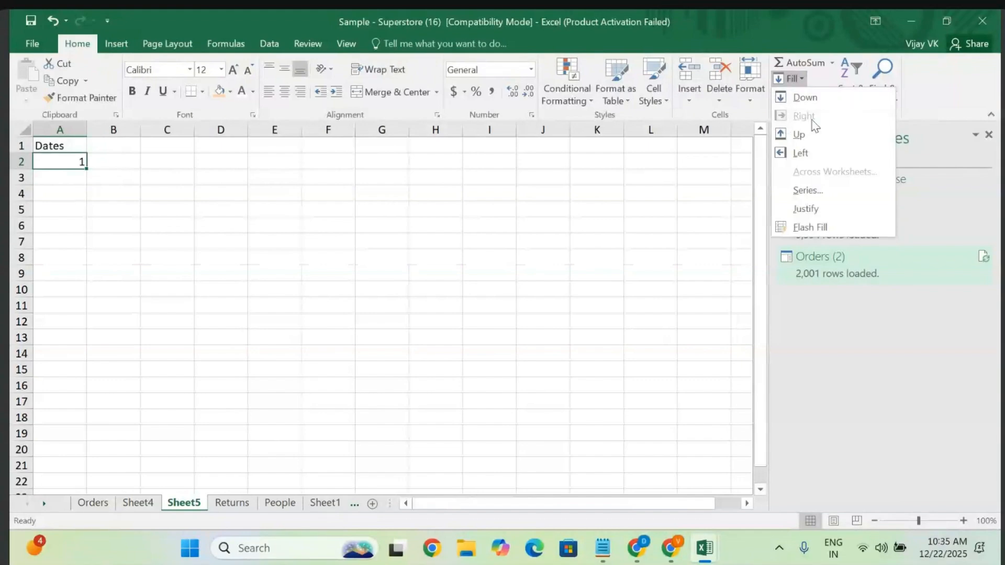
pyautogui.click(815, 197)
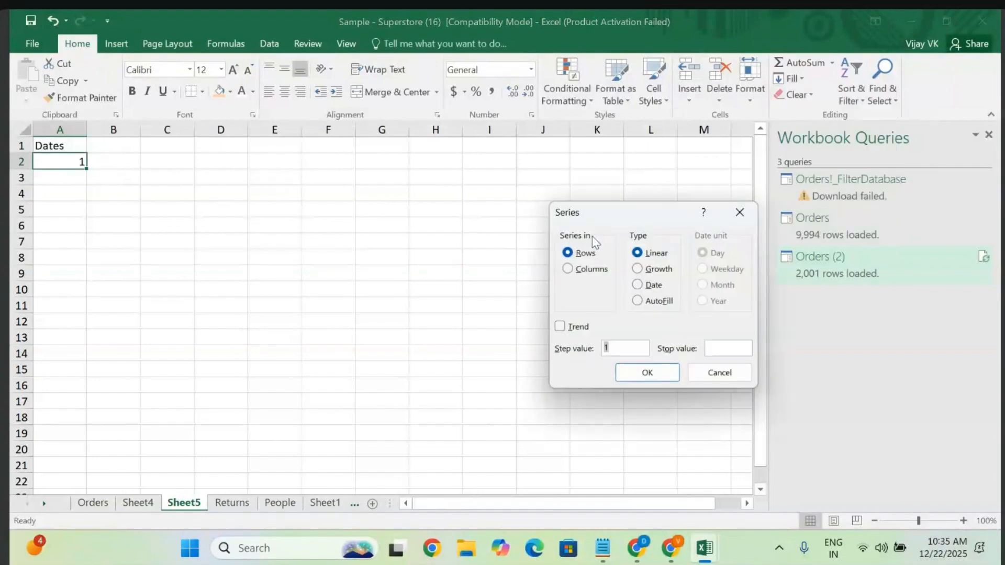
pyautogui.click(568, 269)
pyautogui.click(633, 374)
pyautogui.scroll(-7, 130, 318)
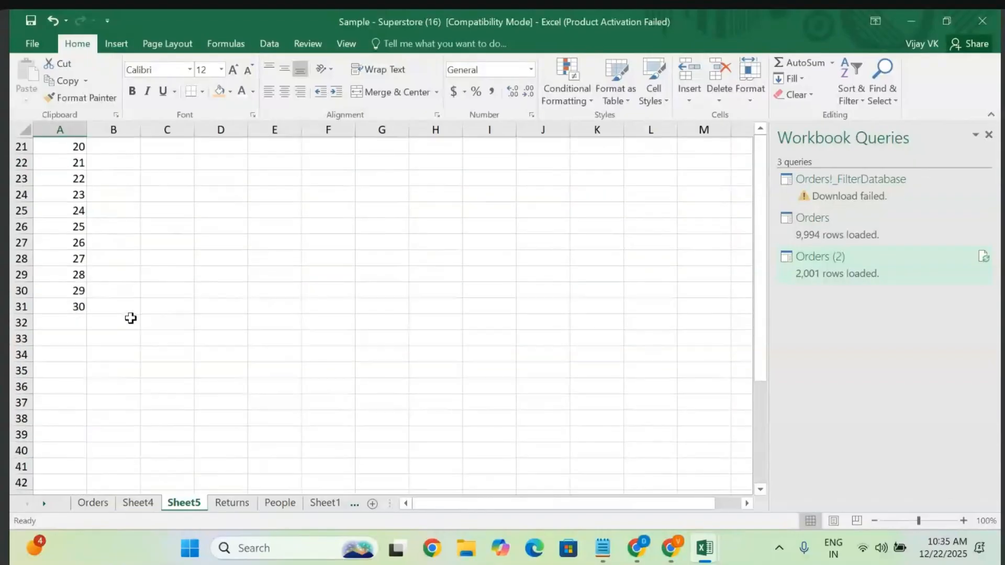
pyautogui.scroll(7, 130, 317)
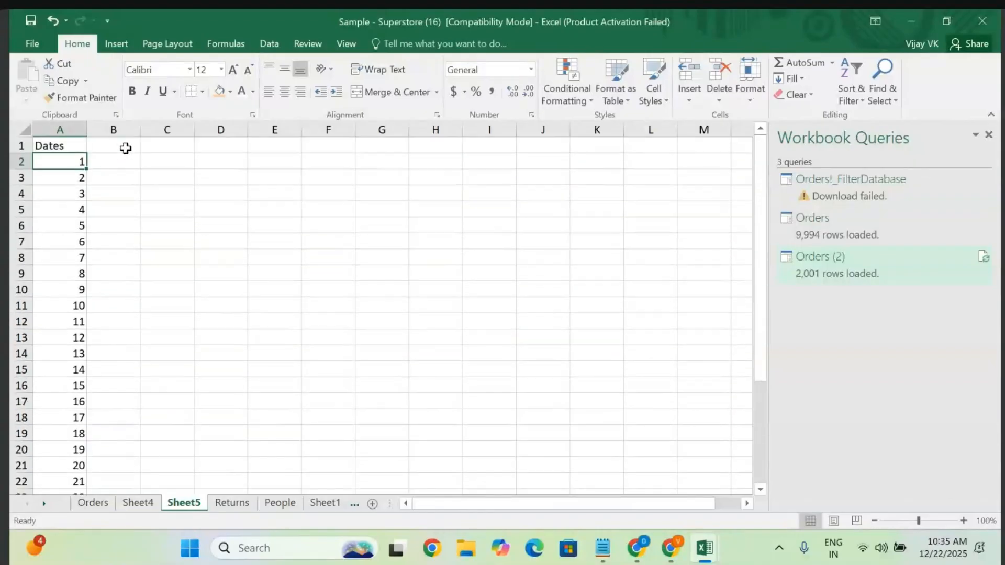
# - Enter the headers Jan in B1 and Feb in C1, and extend the month names across row 1 through Sep in J1
pyautogui.click(127, 148)
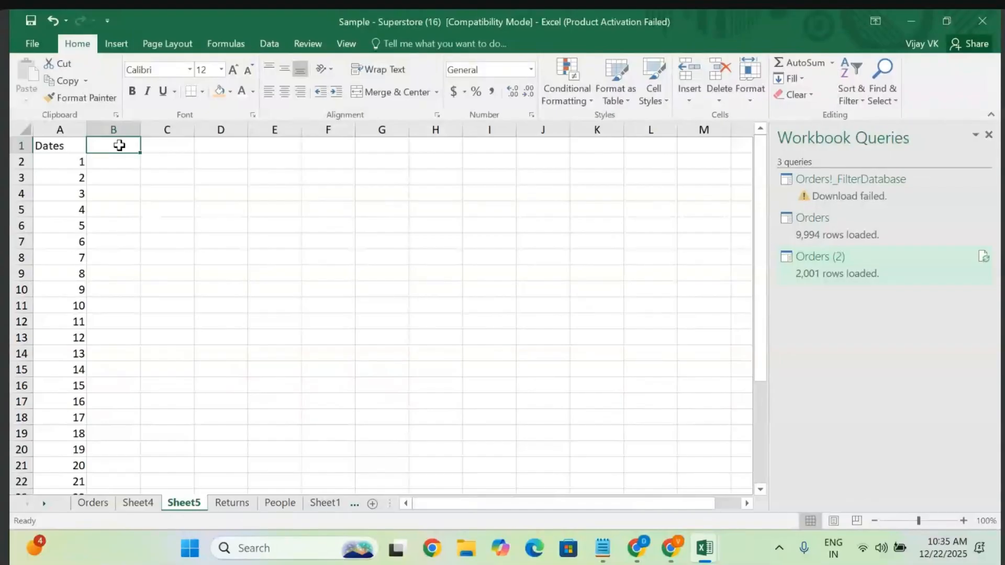
pyautogui.write('Jan')
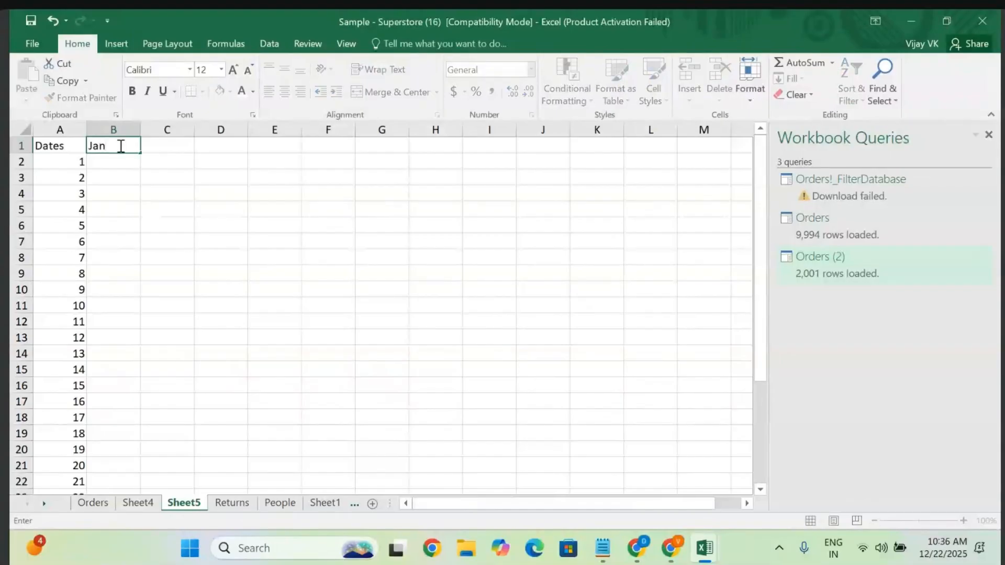
pyautogui.click(178, 149)
pyautogui.write('Feb')
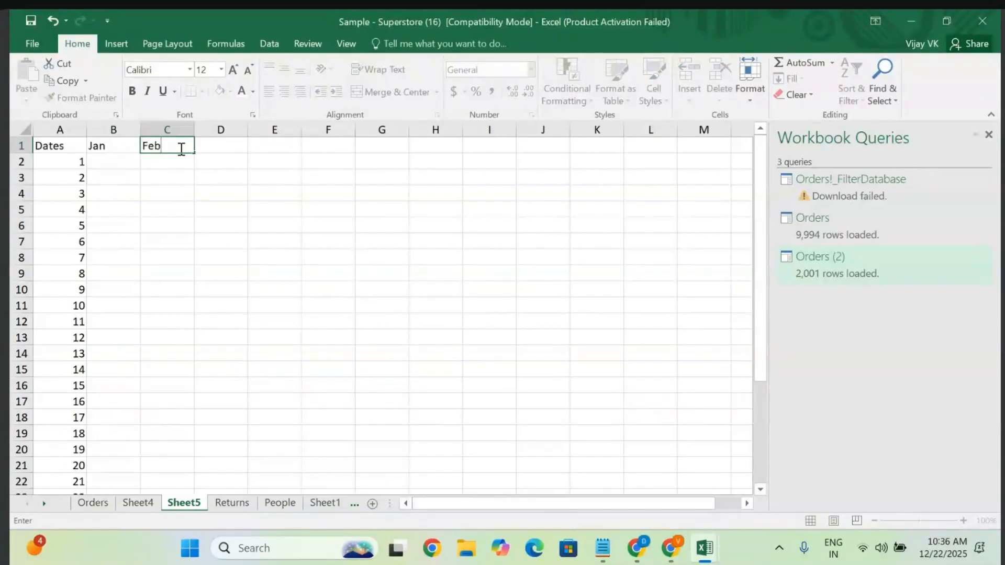
pyautogui.click(243, 208)
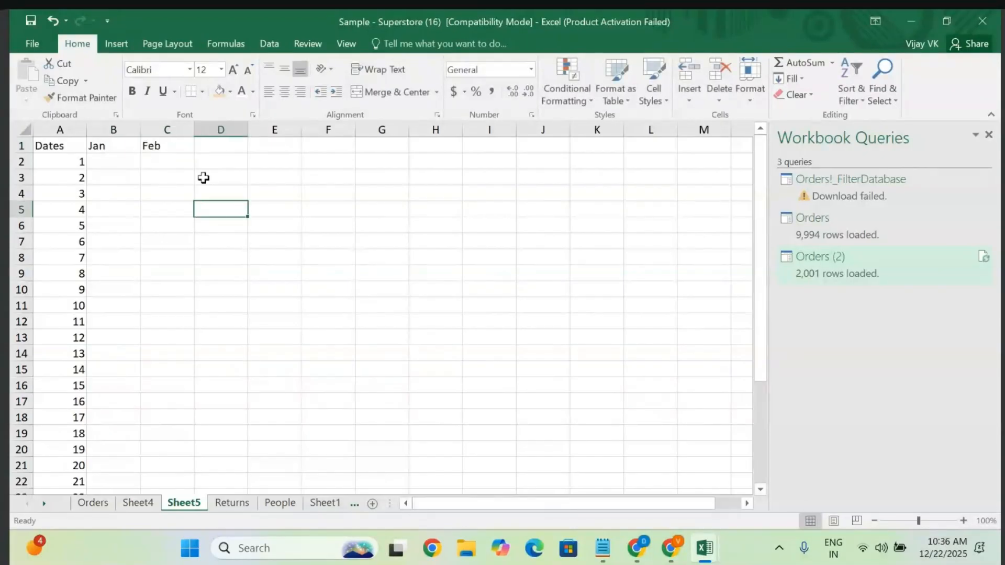
pyautogui.click(167, 146)
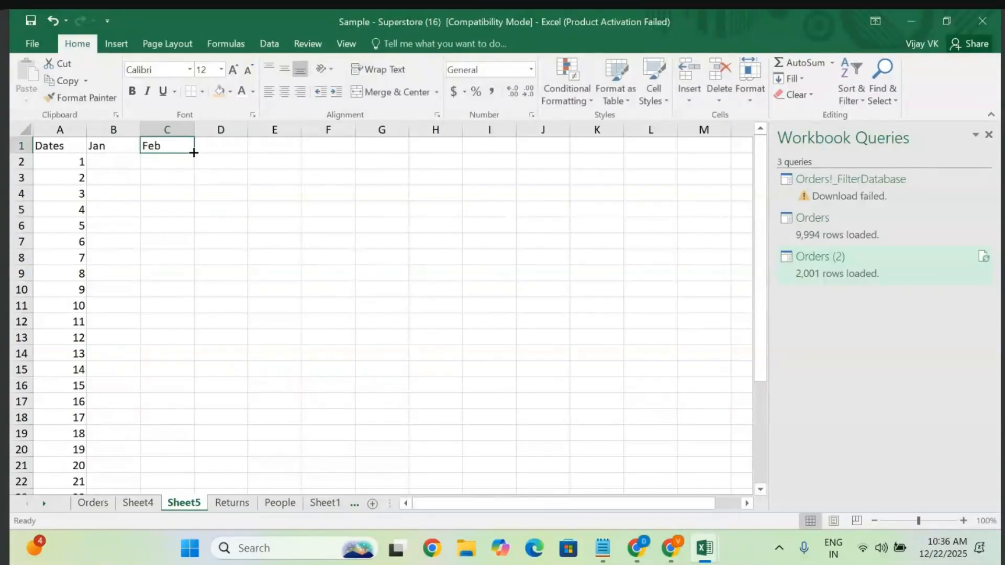
pyautogui.moveTo(194, 152); pyautogui.dragTo(550, 152)
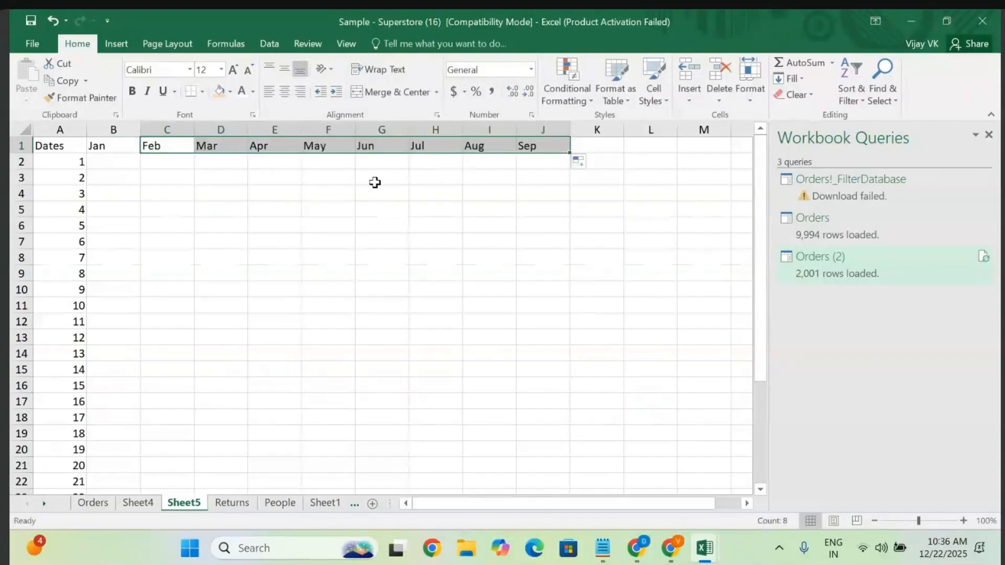
pyautogui.click(210, 205)
# - Enter sample sales for date 1 from Jan to May in row 2: 7272, 712, 918, 1818 and 272
pyautogui.click(106, 162)
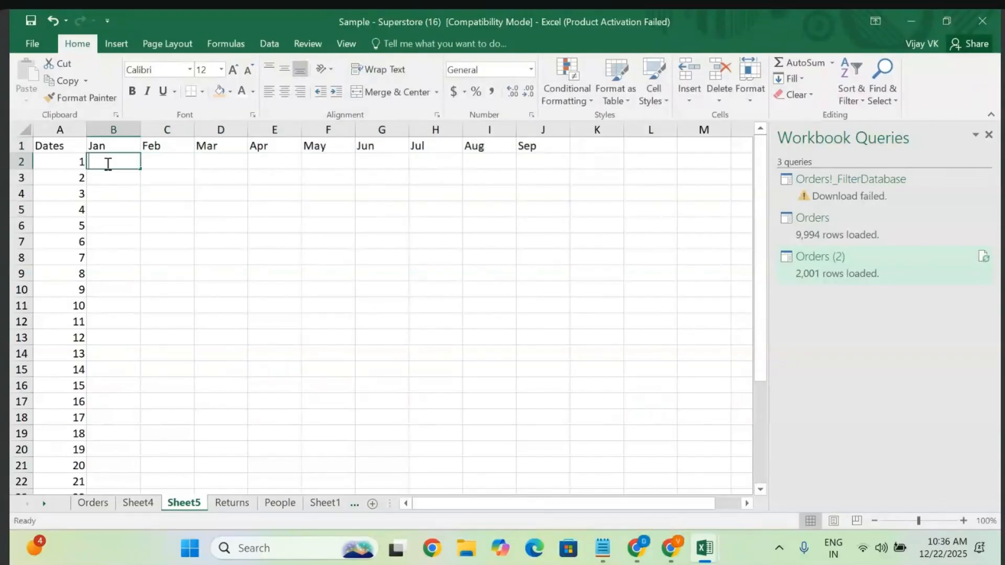
pyautogui.write('7272')
pyautogui.click(188, 163)
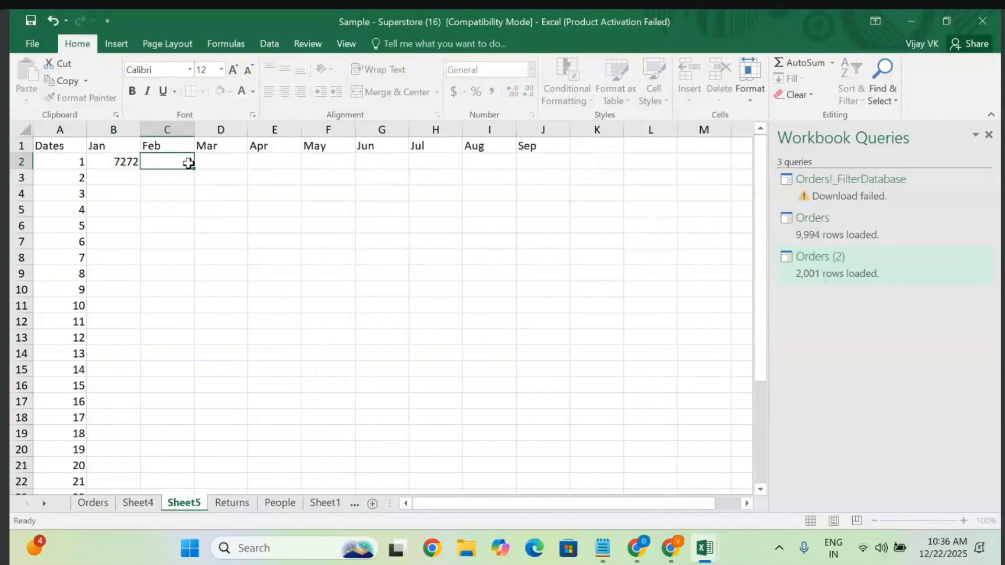
pyautogui.write('712')
pyautogui.click(241, 157)
pyautogui.write('9')
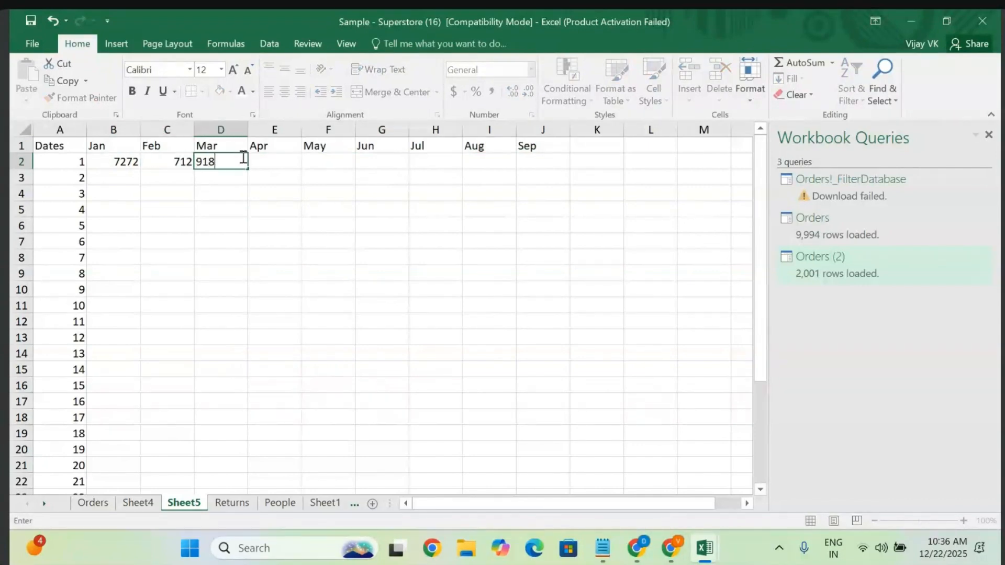
pyautogui.write('18')
pyautogui.click(282, 159)
pyautogui.write('1818')
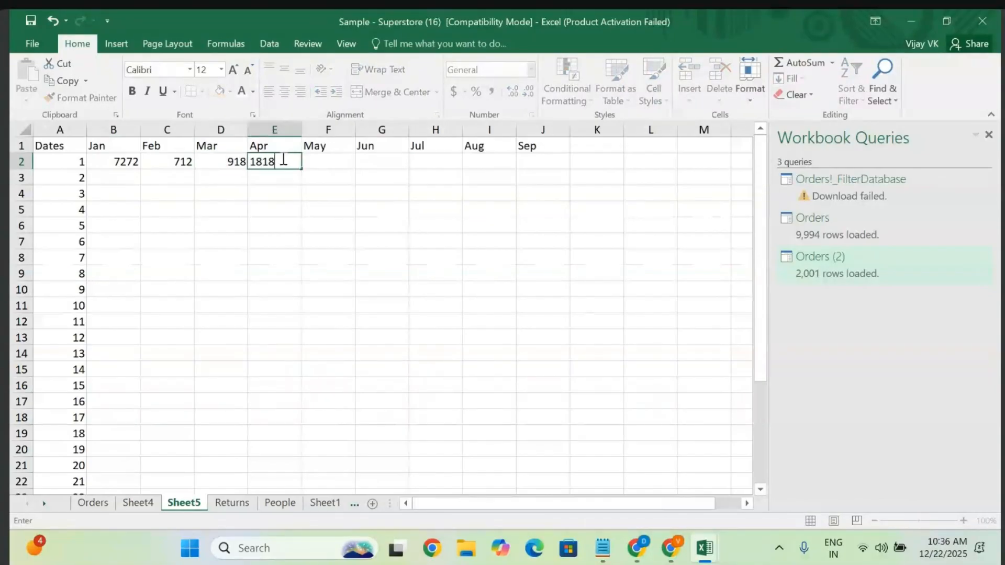
pyautogui.click(342, 162)
pyautogui.write('272')
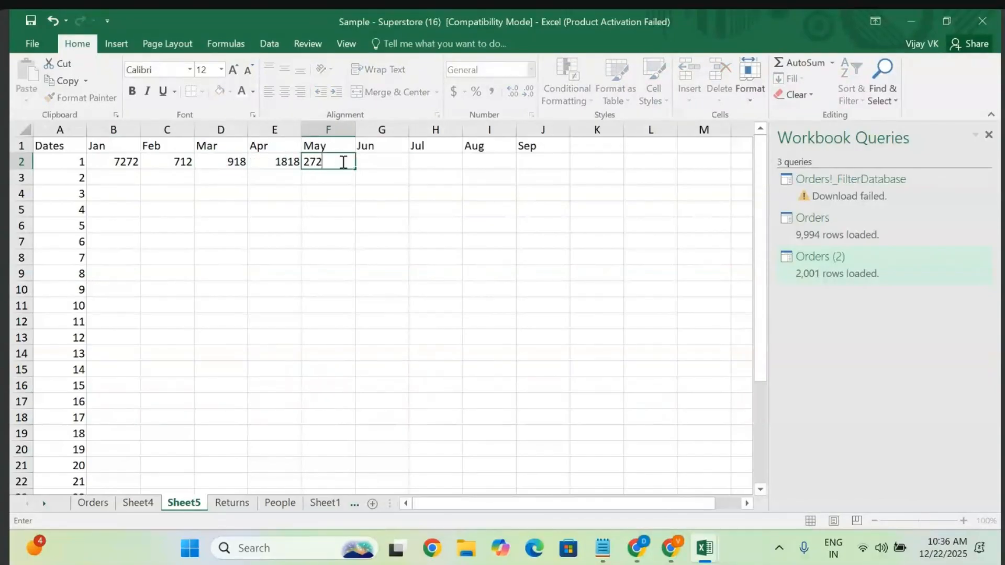
# - Enter sample sales for date 1 from Jun to Sep in row 2: 383, 717, 1717 and 171
pyautogui.click(390, 162)
pyautogui.write('38')
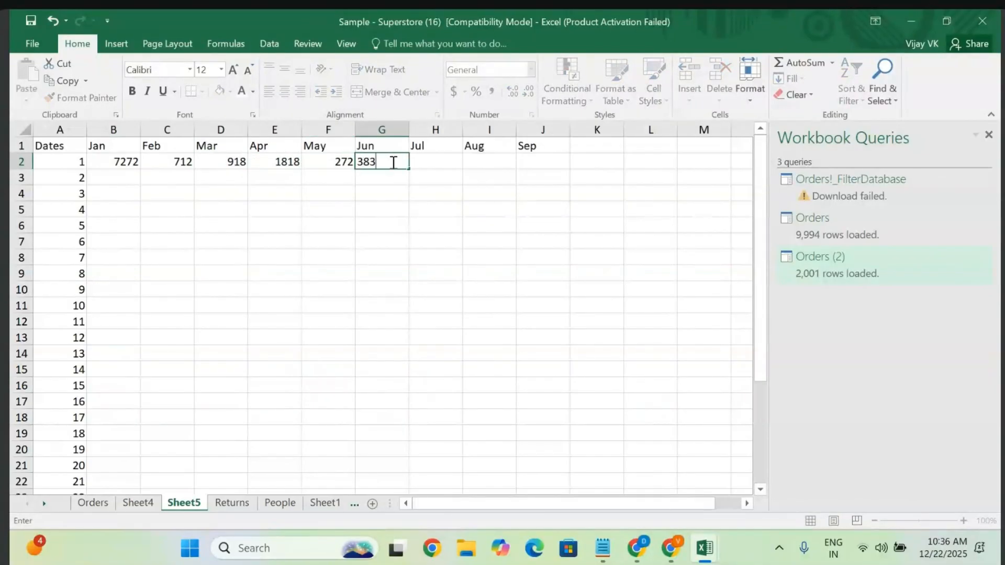
pyautogui.write('3')
pyautogui.click(430, 160)
pyautogui.write('717')
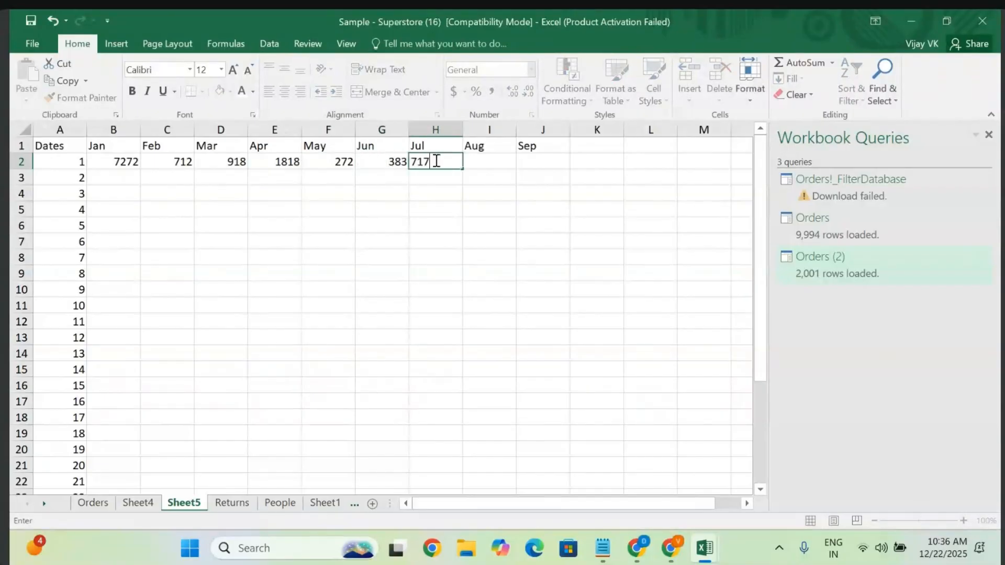
pyautogui.click(477, 158)
pyautogui.write('17171')
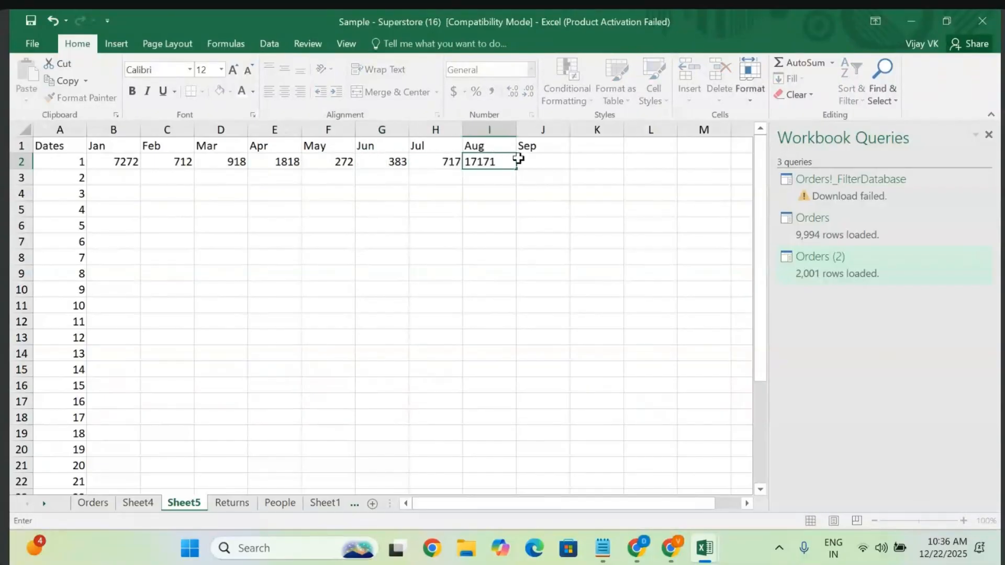
pyautogui.click(547, 158)
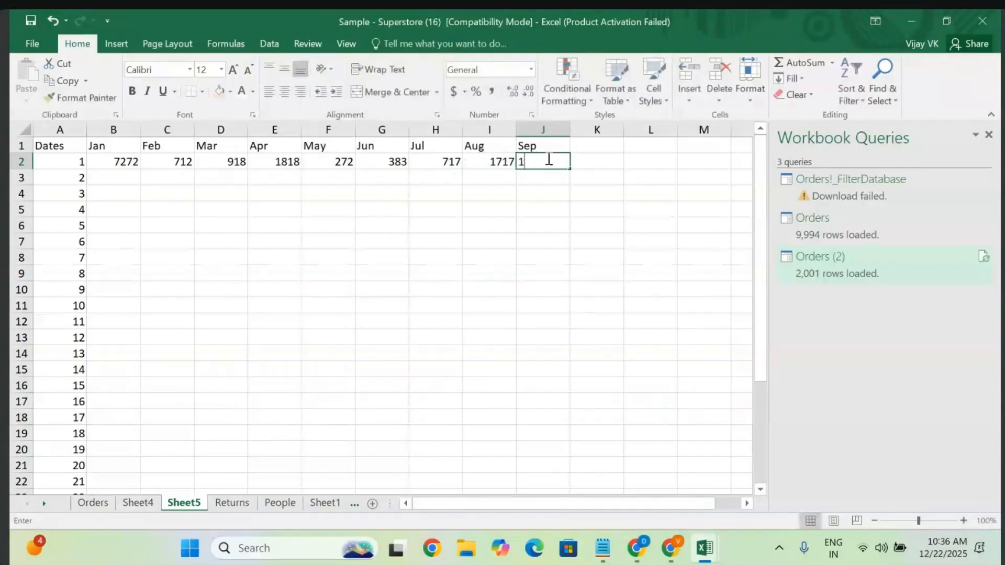
pyautogui.write('171')
pyautogui.click(357, 289)
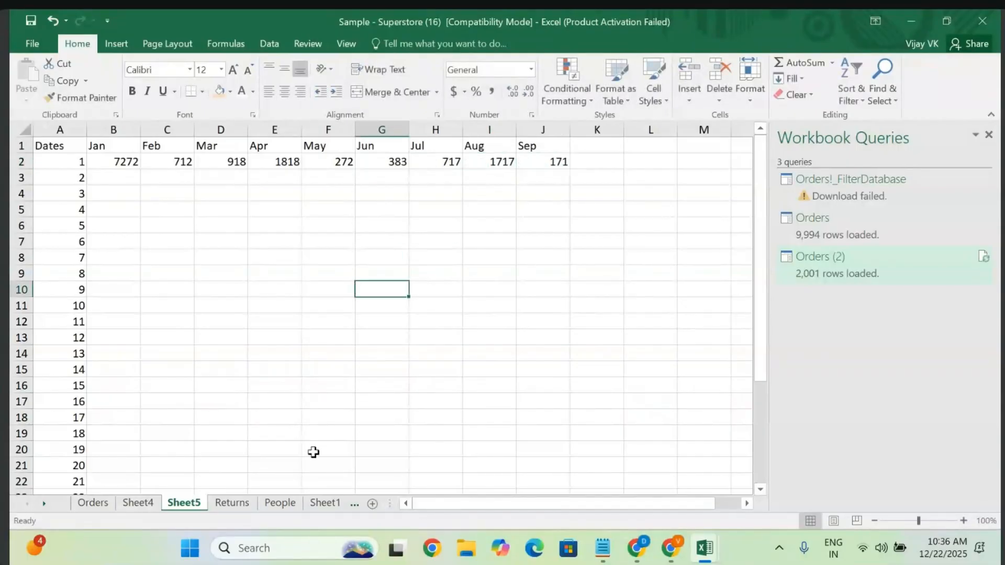
# - Switch to the Orders sheet and try to select the Sales values from R2 downward
pyautogui.click(94, 504)
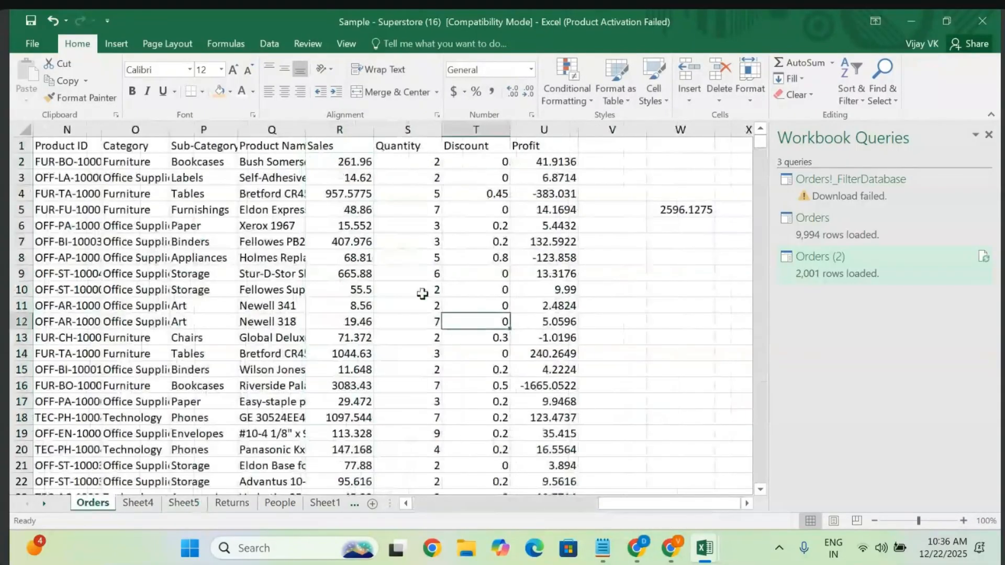
pyautogui.click(334, 163)
pyautogui.moveTo(358, 179); pyautogui.dragTo(539, 521)
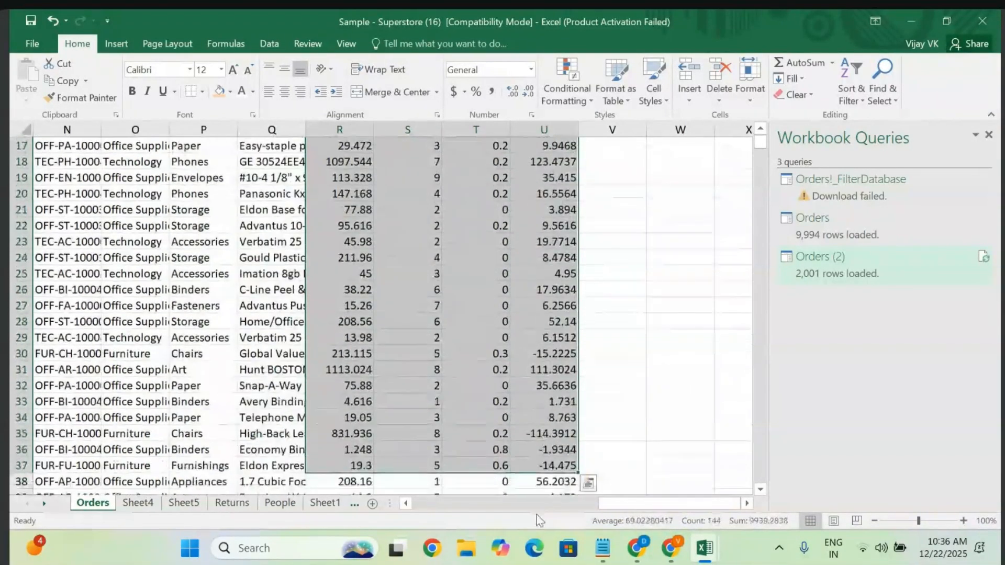
pyautogui.hotkey('ctrl', 'q')
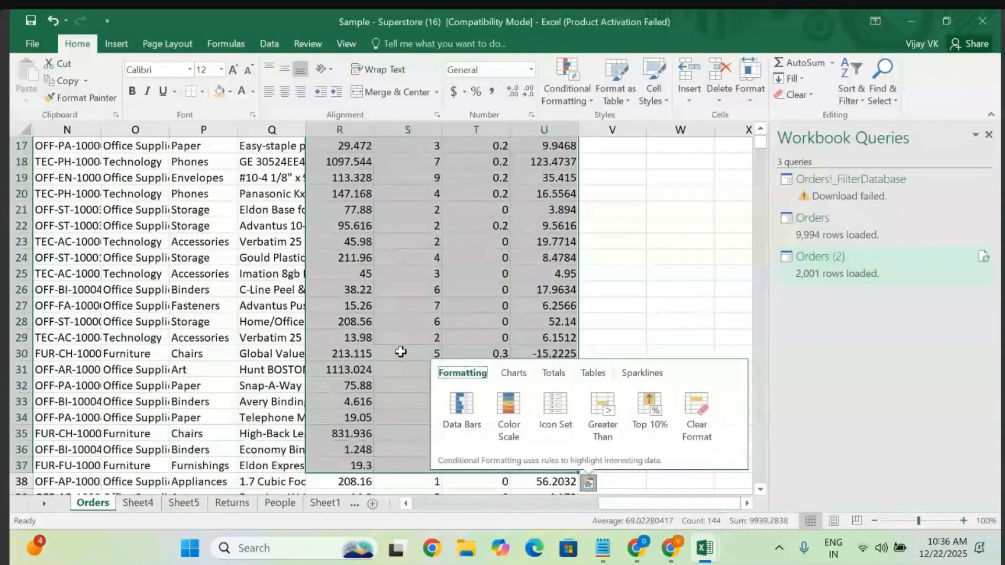
pyautogui.click(401, 352)
pyautogui.scroll(5, 400, 352)
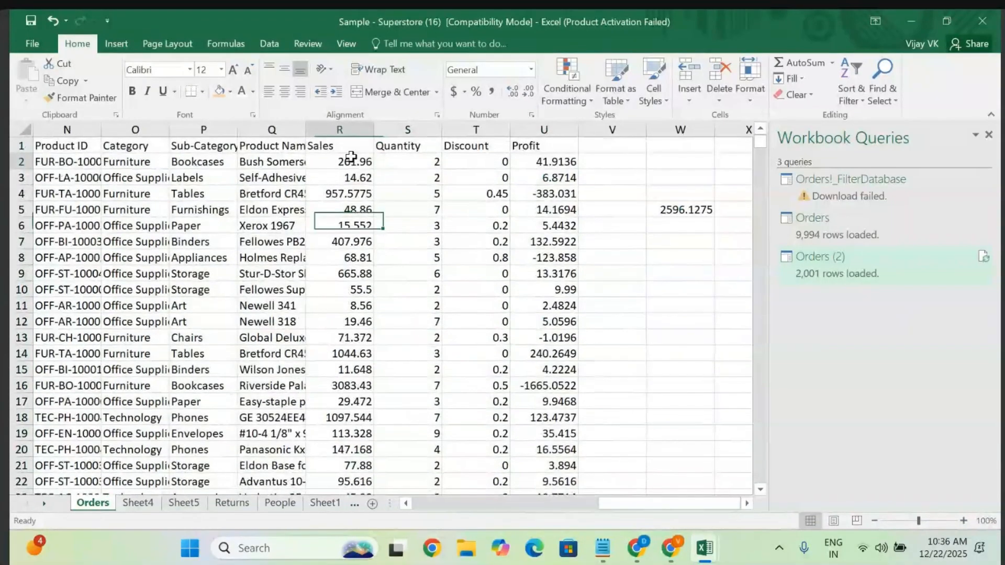
# - Copy the Sales values in R2:R23 of the Orders sheet and switch to Sheet4
pyautogui.moveTo(352, 160); pyautogui.dragTo(351, 173)
pyautogui.hotkey('shift', 'Down')
pyautogui.hotkey('shift', 'Down')
pyautogui.hotkey('shift', 'Down')
pyautogui.hotkey('shift', 'Down')
pyautogui.hotkey('shift', 'Down')
pyautogui.hotkey('shift', 'Down')
pyautogui.hotkey('shift', 'Down')
pyautogui.hotkey('shift', 'Down')
pyautogui.hotkey('shift', 'Down')
pyautogui.hotkey('shift', 'Down')
pyautogui.hotkey('shift', 'Down')
pyautogui.hotkey('shift', 'Down')
pyautogui.hotkey('shift', 'Down')
pyautogui.hotkey('shift', 'Down')
pyautogui.hotkey('shift', 'Down')
pyautogui.hotkey('shift', 'Down')
pyautogui.hotkey('shift', 'Down')
pyautogui.hotkey('shift', 'Down')
pyautogui.hotkey('shift', 'Down')
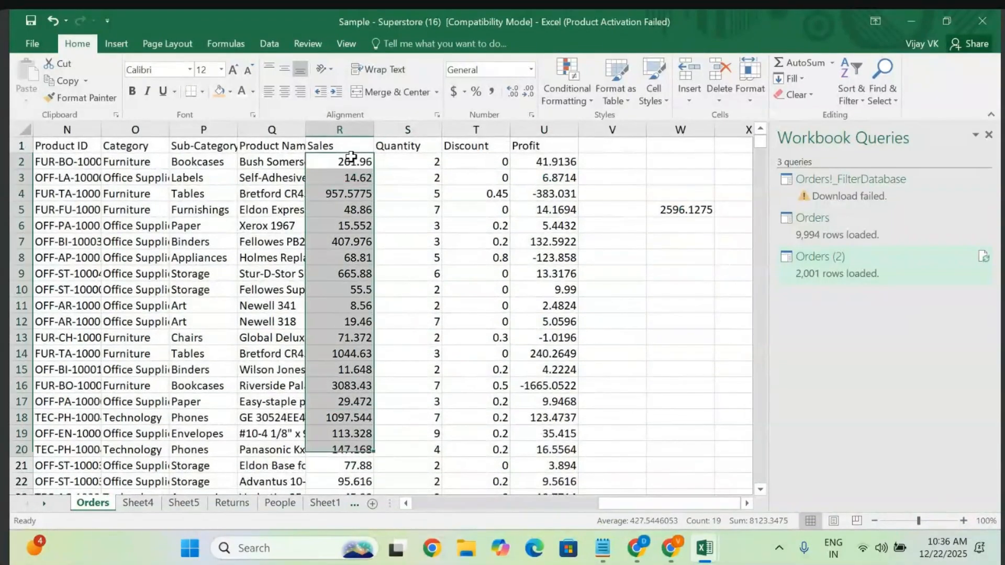
pyautogui.hotkey('shift', 'Down')
pyautogui.hotkey('ctrl', 'c')
pyautogui.hotkey('ctrl', 'q')
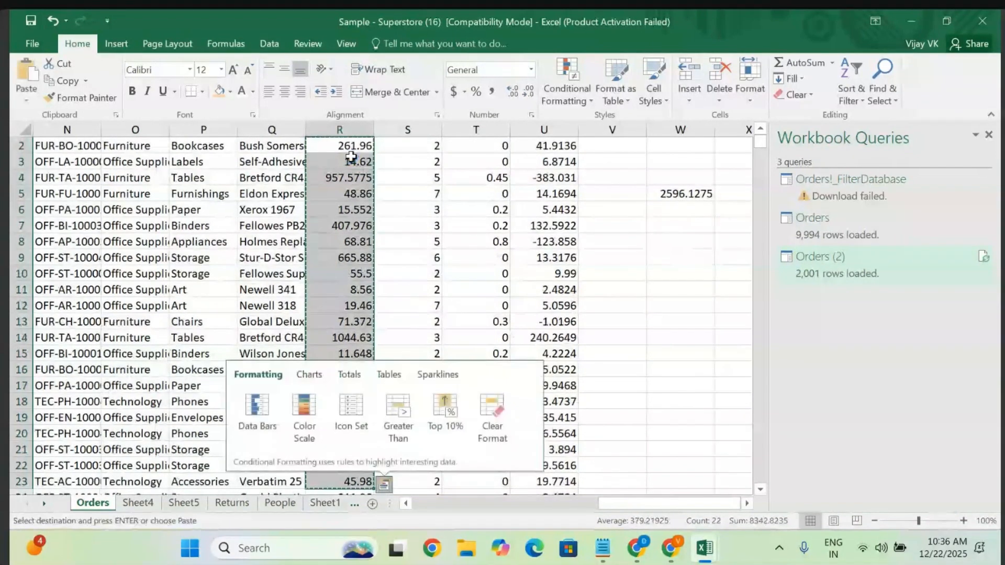
pyautogui.click(135, 504)
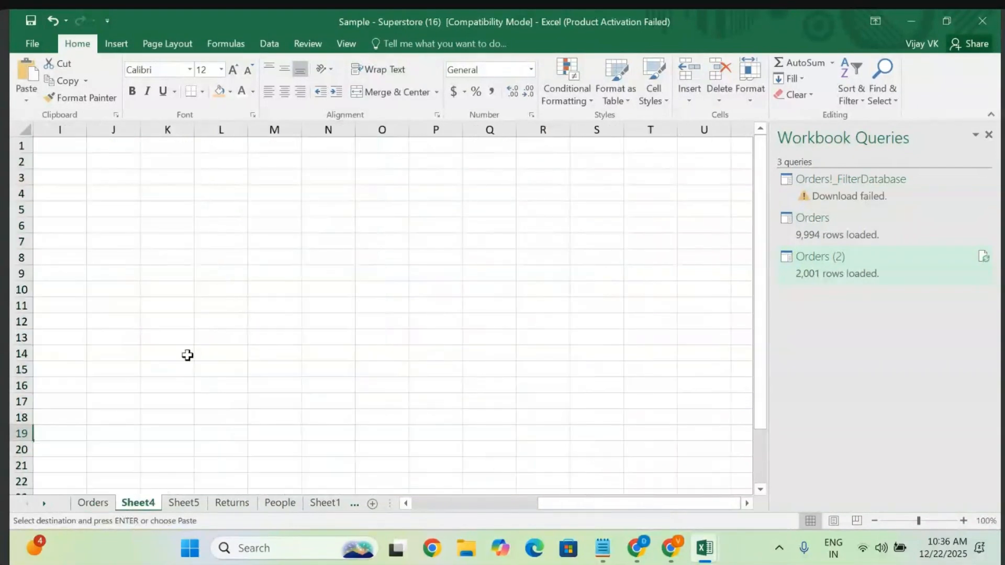
# - Switch to Sheet5 and paste the copied Sales values into the Jan column starting at B3
pyautogui.hscroll(2, 198, 216)
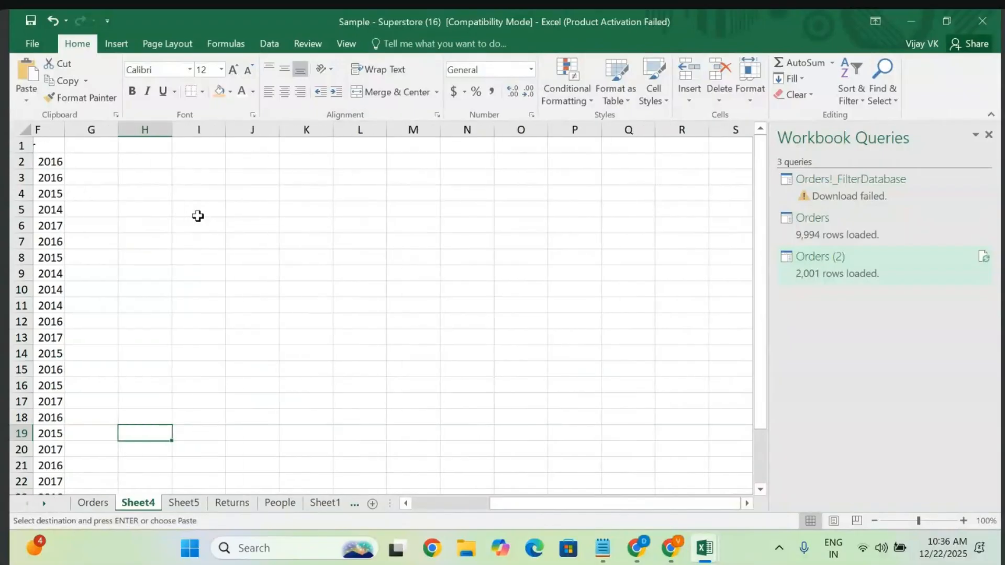
pyautogui.click(182, 504)
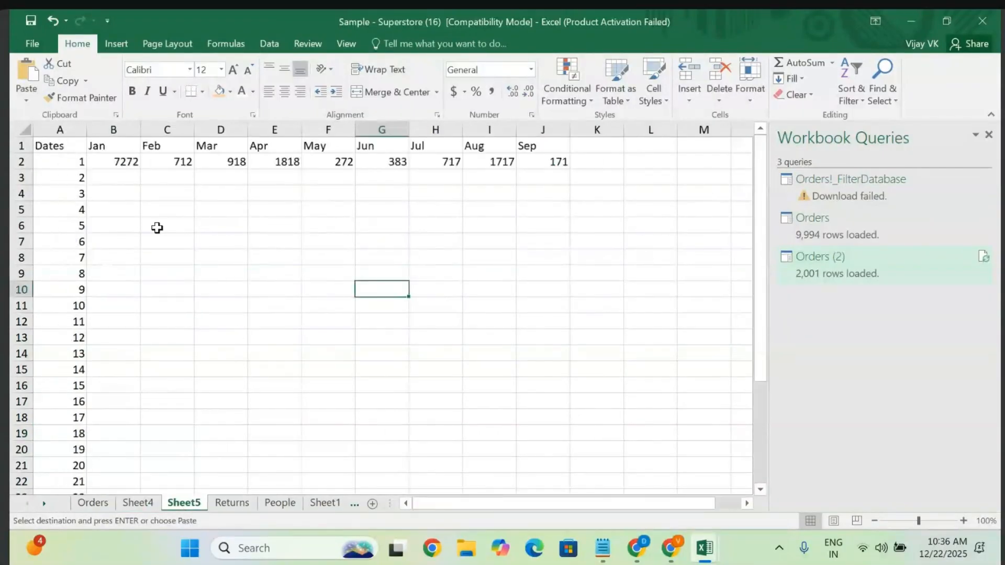
pyautogui.click(122, 177)
pyautogui.hotkey('ctrl', 'v')
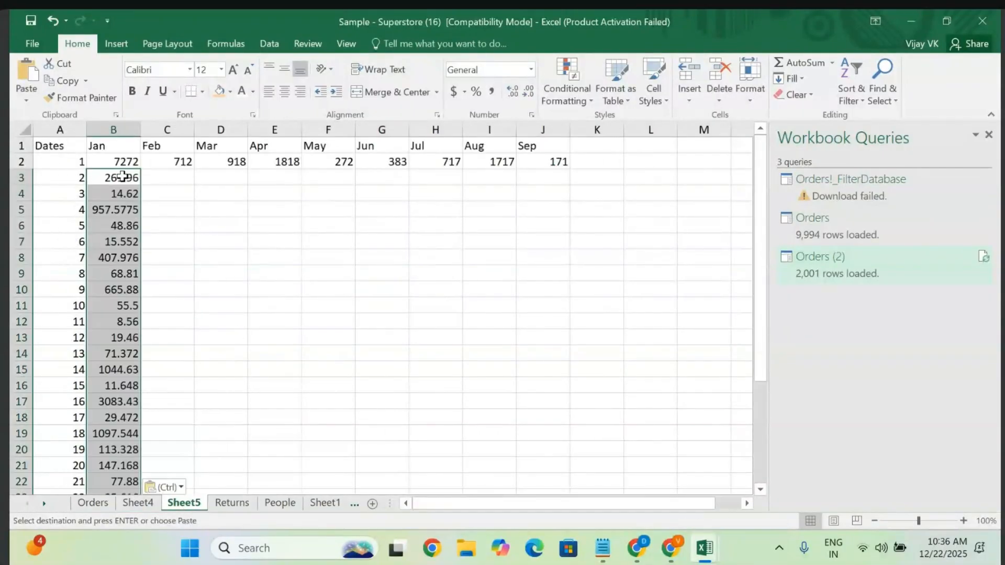
pyautogui.scroll(-1, 122, 177)
pyautogui.scroll(1, 122, 177)
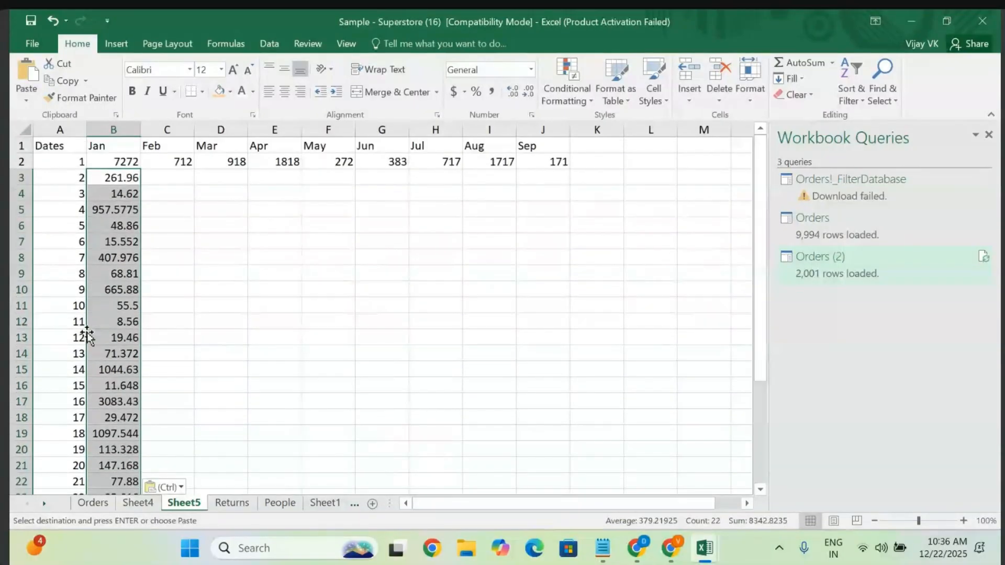
pyautogui.scroll(-2, 80, 467)
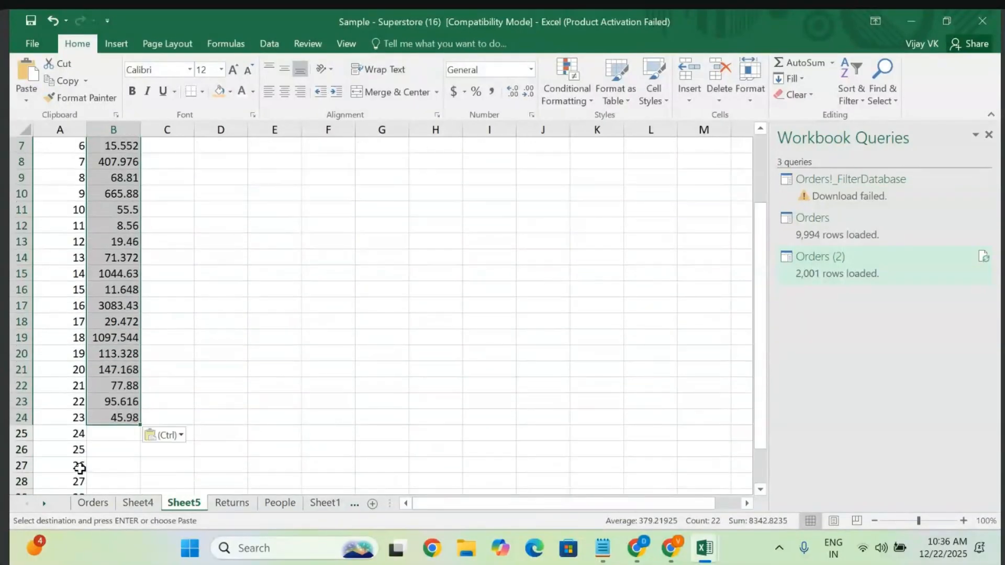
# - Try to clear the cells in columns A and B from row 22 down to row 32
pyautogui.click(65, 380)
pyautogui.moveTo(75, 392); pyautogui.dragTo(125, 529)
pyautogui.press('BackSpace')
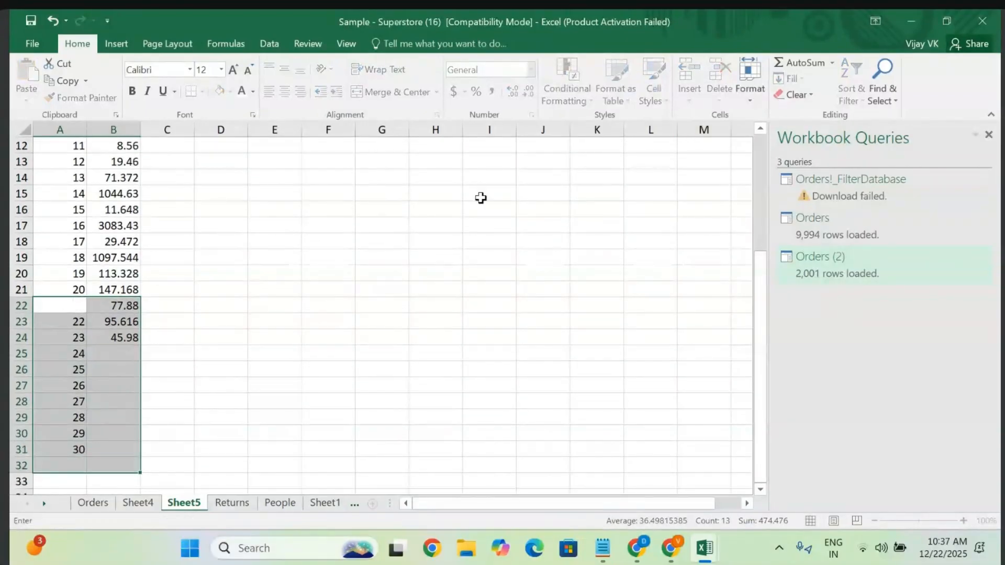
pyautogui.click(273, 317)
pyautogui.click(57, 306)
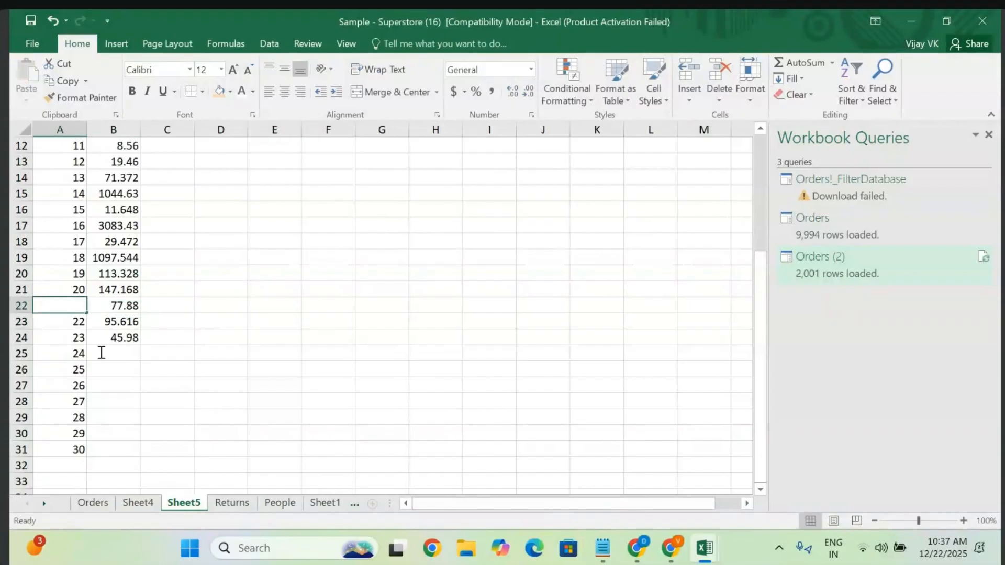
pyautogui.click(130, 325)
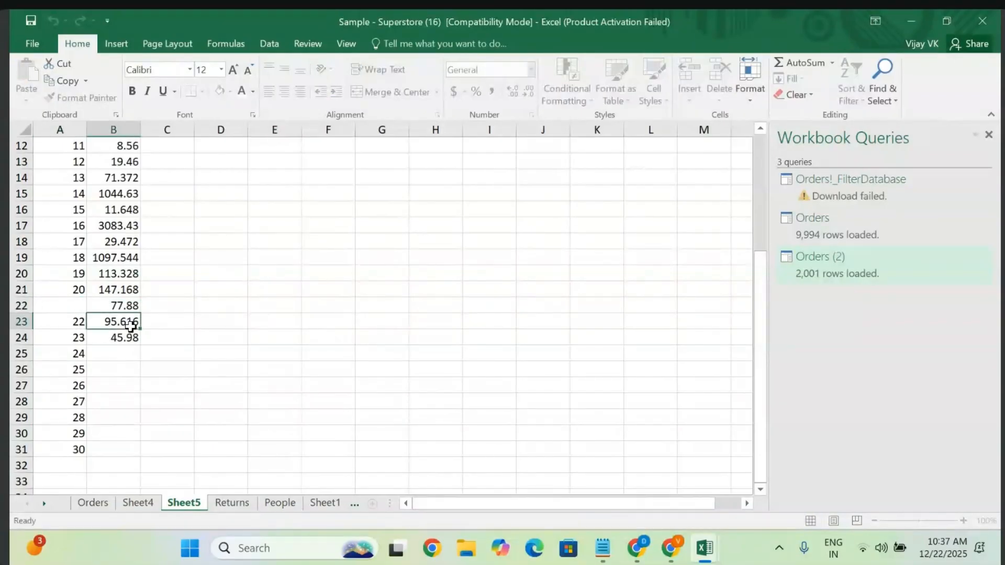
# - Delete cells A22:B31 on Sheet5, shifting the remaining cells left, to end the table at date 20
pyautogui.moveTo(58, 302); pyautogui.dragTo(125, 447)
pyautogui.rightClick(124, 451)
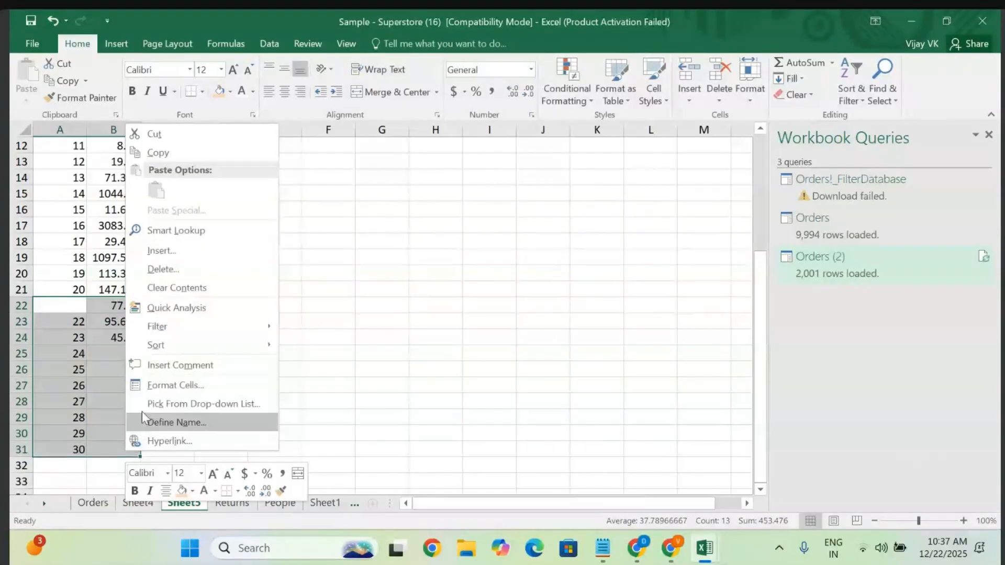
pyautogui.click(184, 264)
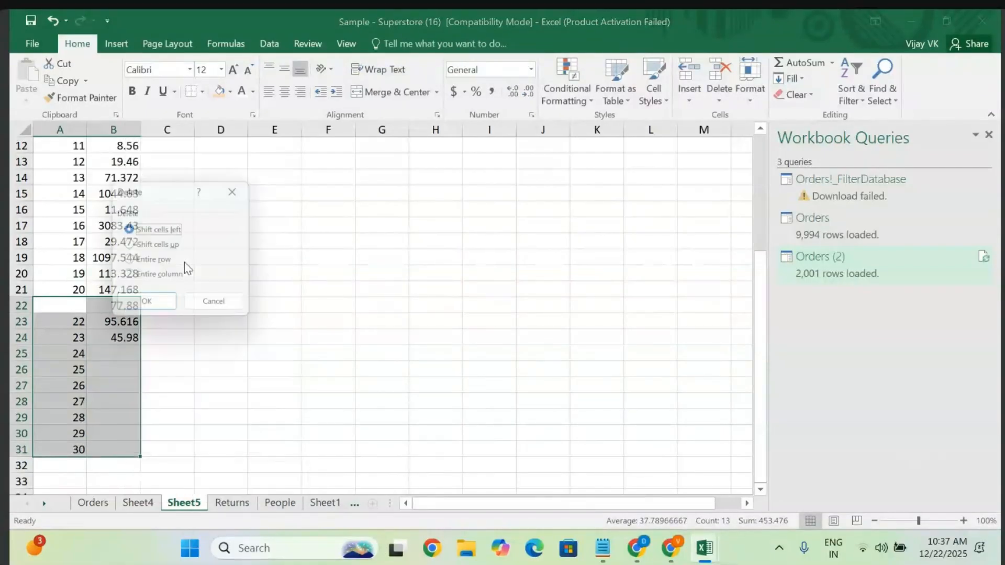
pyautogui.click(146, 308)
pyautogui.click(229, 331)
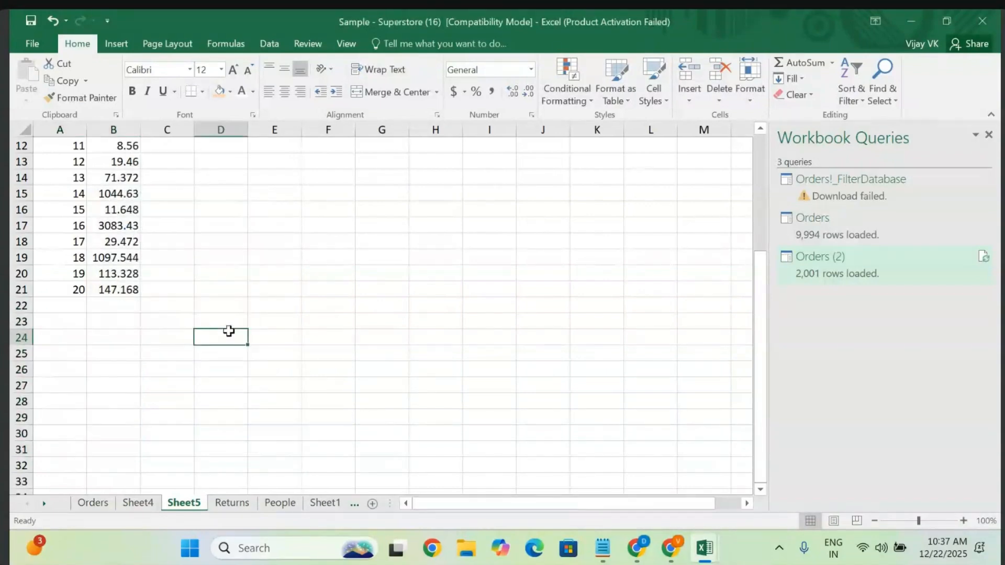
# - Copy the Sales values in R2:R23 of the Orders sheet and paste them into Sheet5's Mar column from D3
pyautogui.scroll(4, 229, 331)
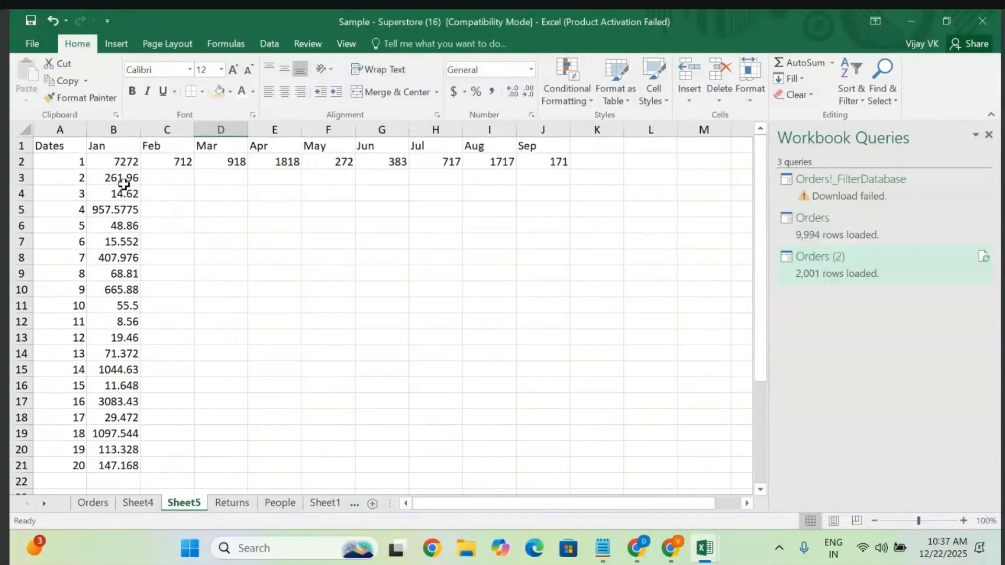
pyautogui.click(173, 177)
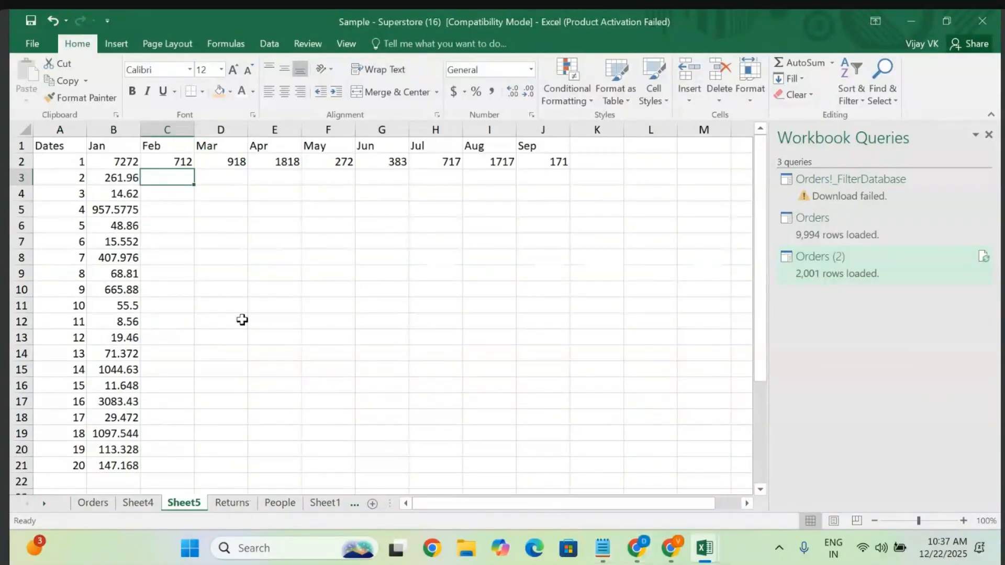
pyautogui.click(236, 181)
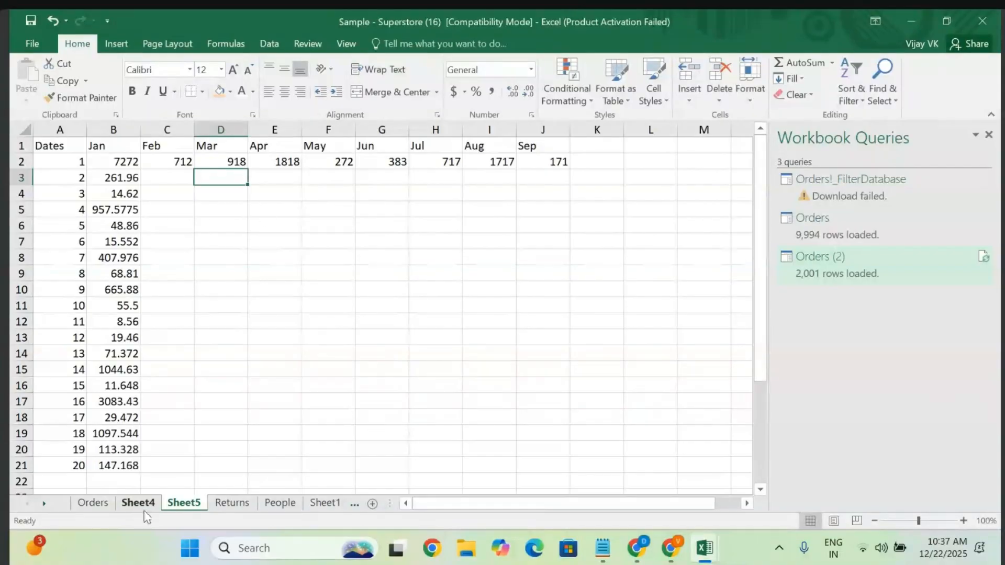
pyautogui.click(92, 504)
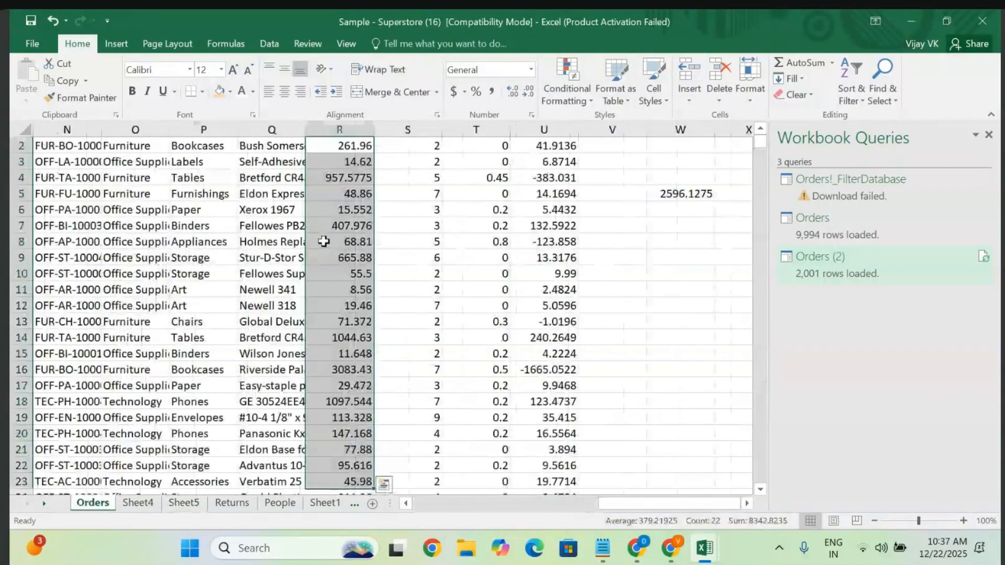
pyautogui.hotkey('ctrl', 'c')
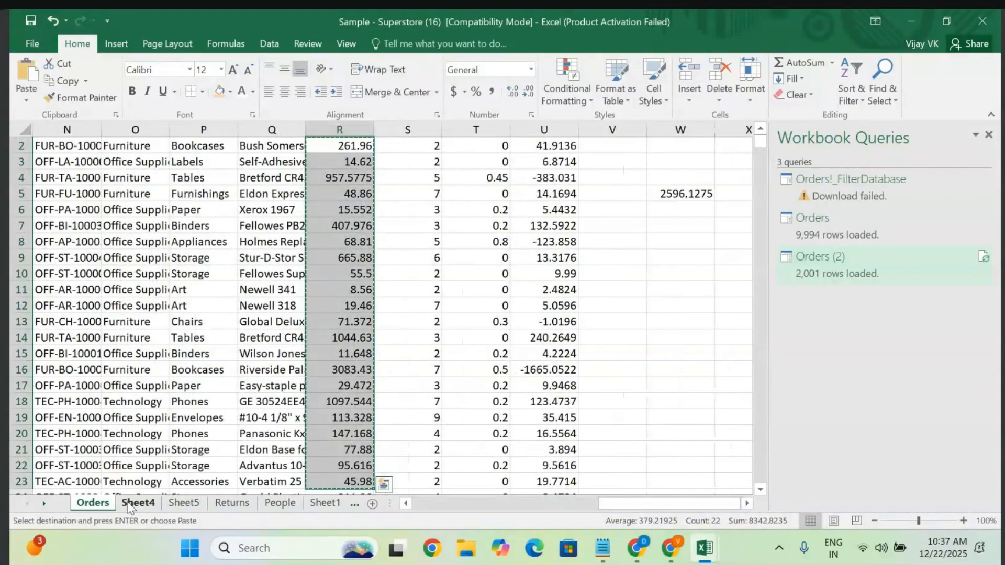
pyautogui.click(184, 503)
pyautogui.hotkey('ctrl', 'v')
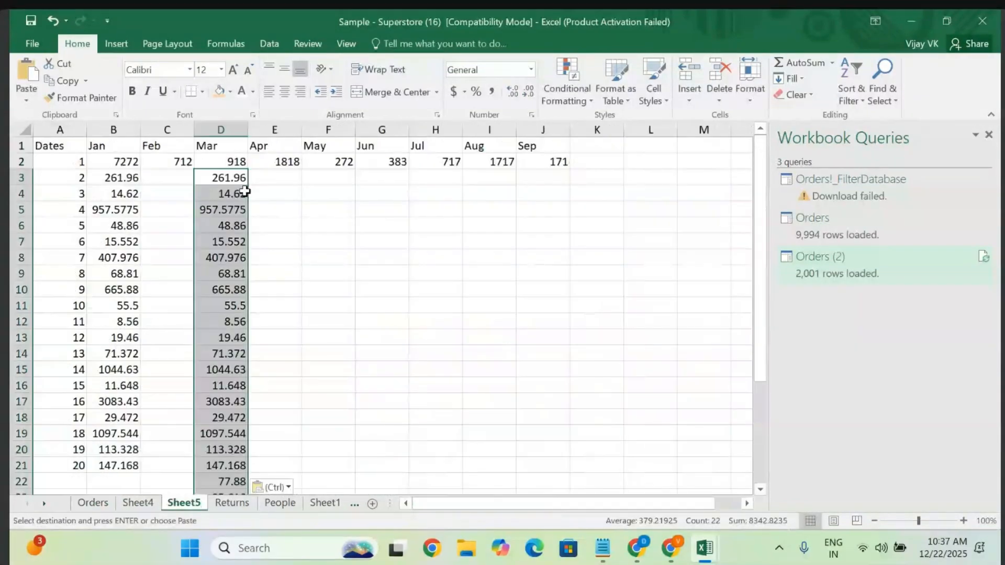
# - Paste the same Sales values into the May, Jul and Sep columns, starting at F3, H3 and J3
pyautogui.click(342, 177)
pyautogui.hotkey('ctrl', 'v')
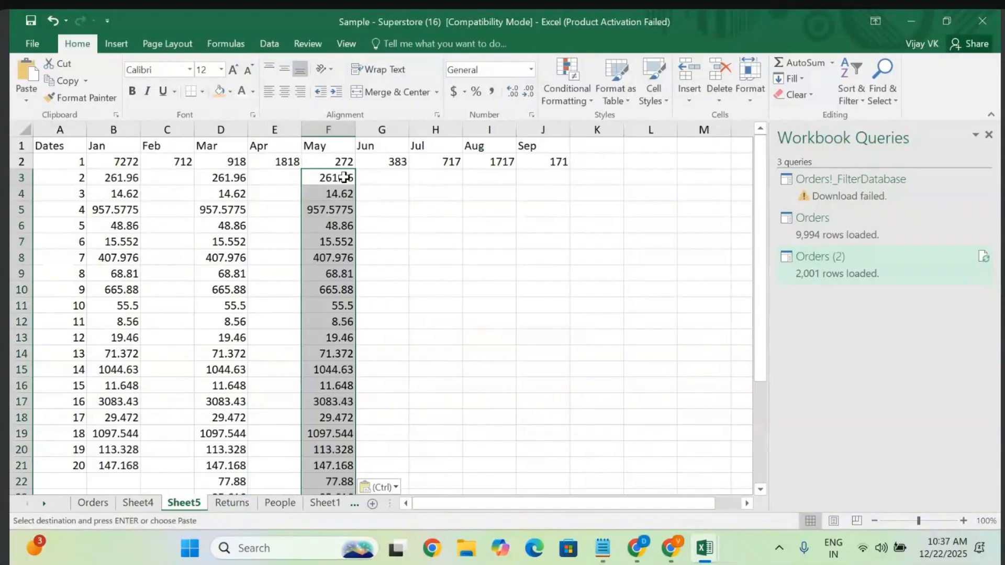
pyautogui.click(469, 178)
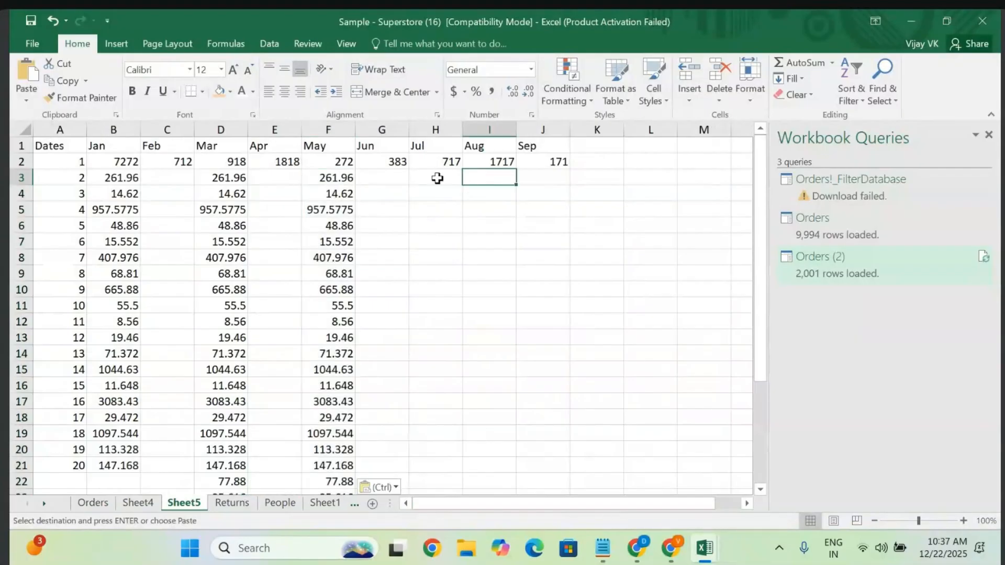
pyautogui.click(437, 178)
pyautogui.hotkey('ctrl', 'v')
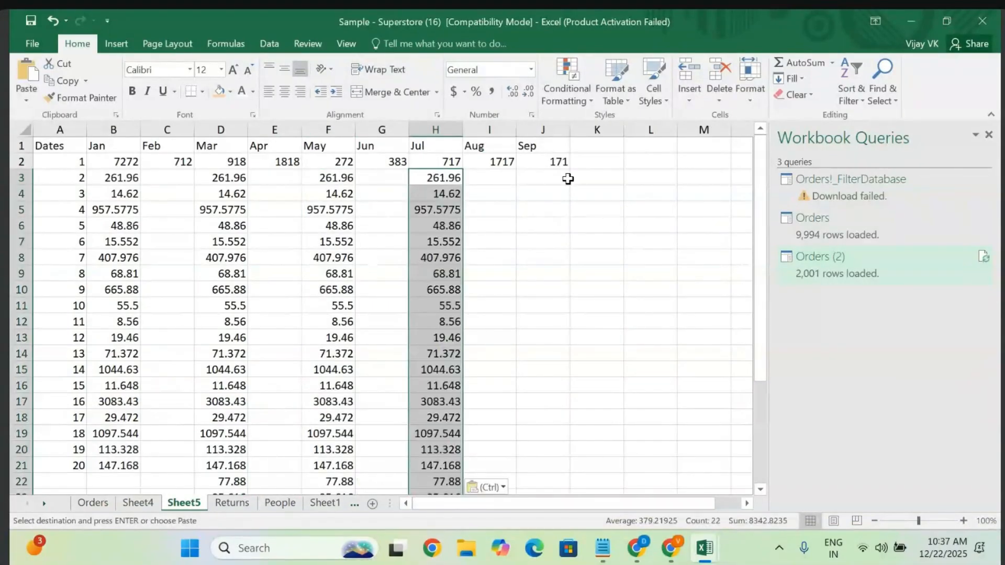
pyautogui.click(568, 178)
pyautogui.hotkey('ctrl', 'v')
# - Delete the surplus cells D22:J25 below the date 20 row, shifting the remaining cells left
pyautogui.scroll(-1, 561, 179)
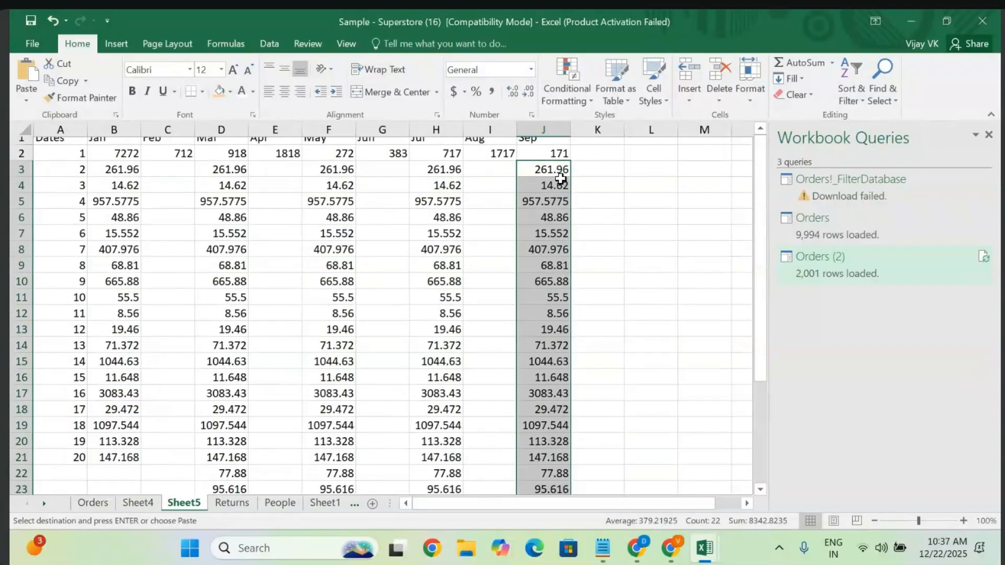
pyautogui.scroll(-1, 561, 179)
pyautogui.scroll(1, 550, 190)
pyautogui.scroll(-2, 469, 242)
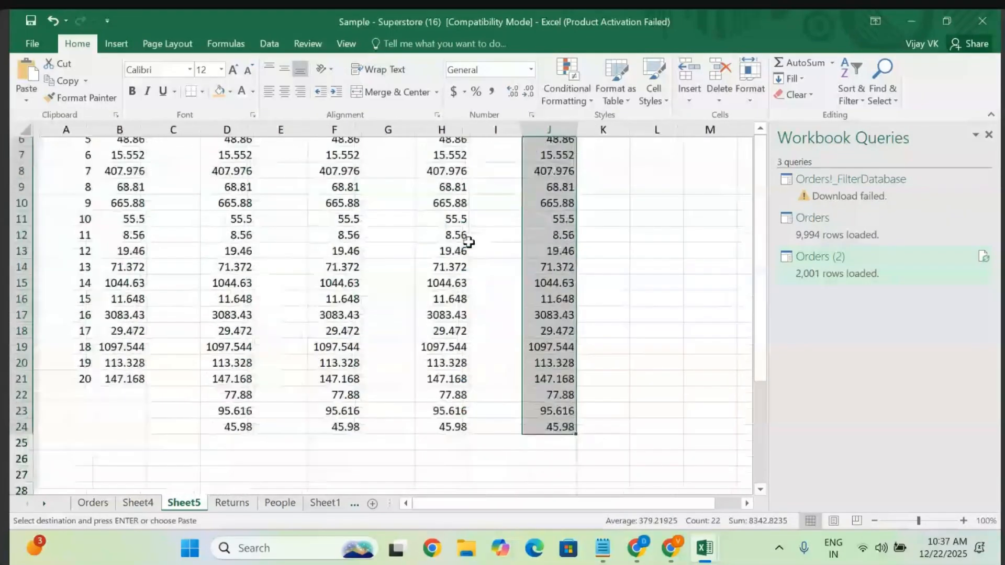
pyautogui.moveTo(224, 400); pyautogui.dragTo(553, 443)
pyautogui.write("'")
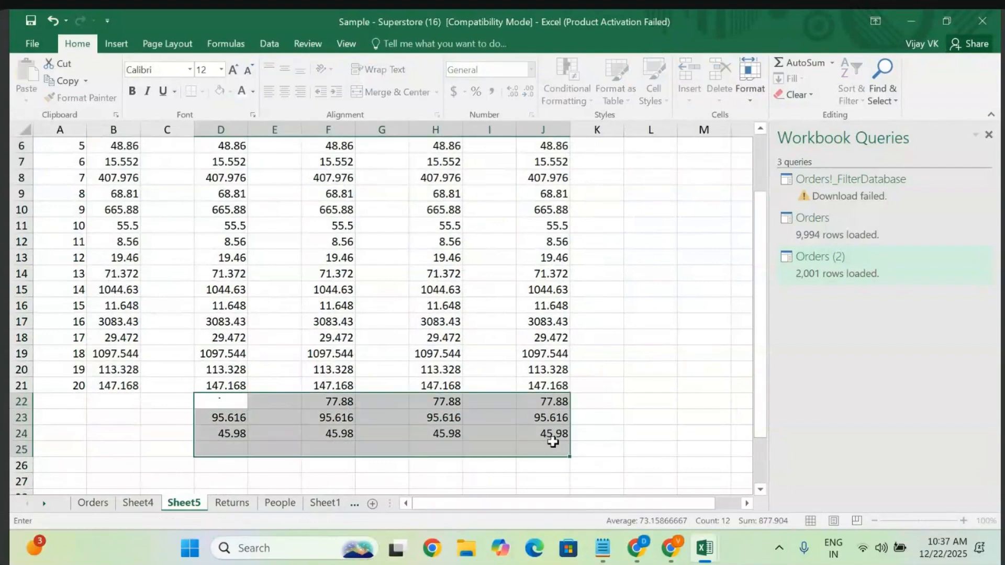
pyautogui.rightClick(507, 439)
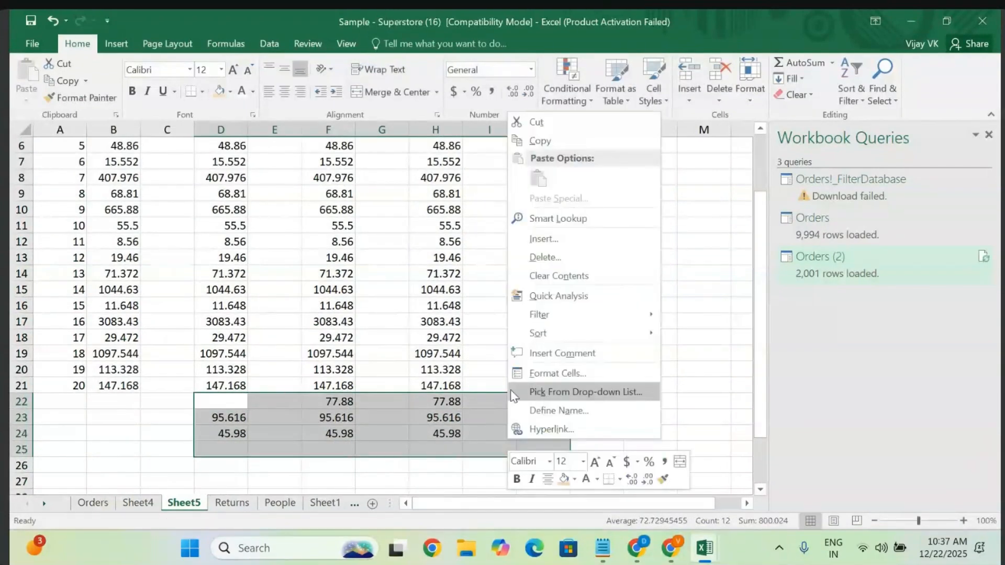
pyautogui.click(544, 257)
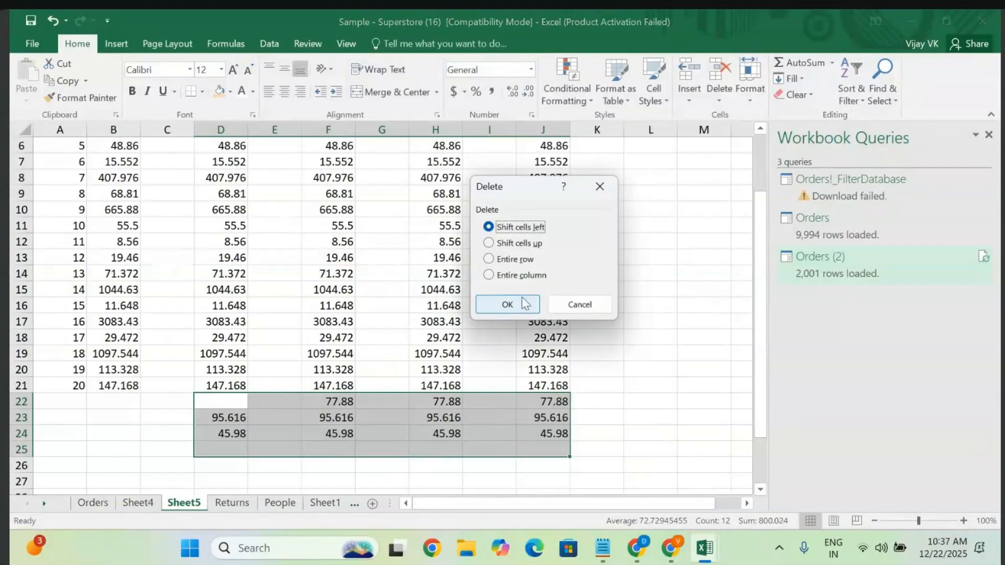
pyautogui.click(523, 304)
pyautogui.click(274, 447)
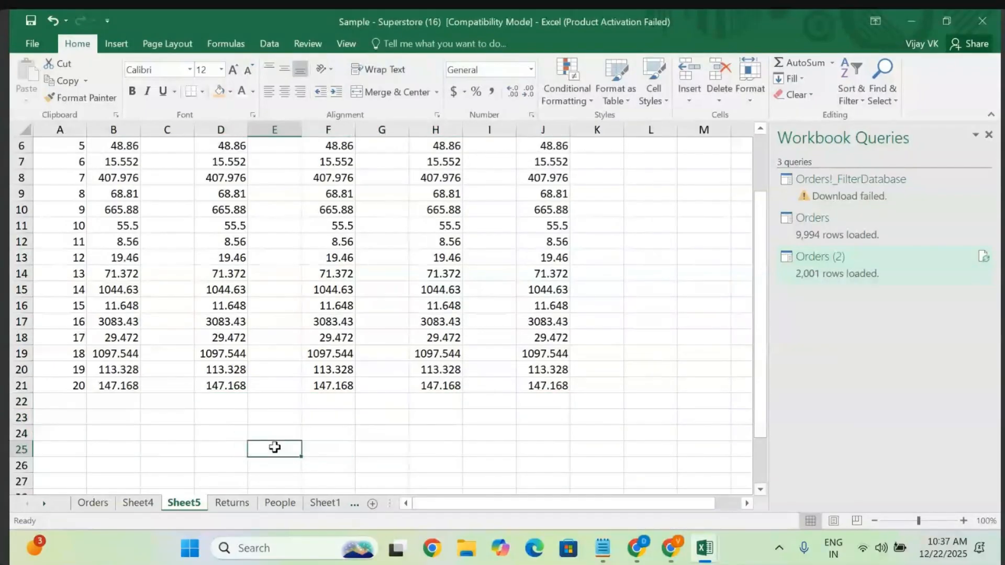
# - Copy the Profit values in U2:U24 of the Orders sheet
pyautogui.scroll(2, 275, 448)
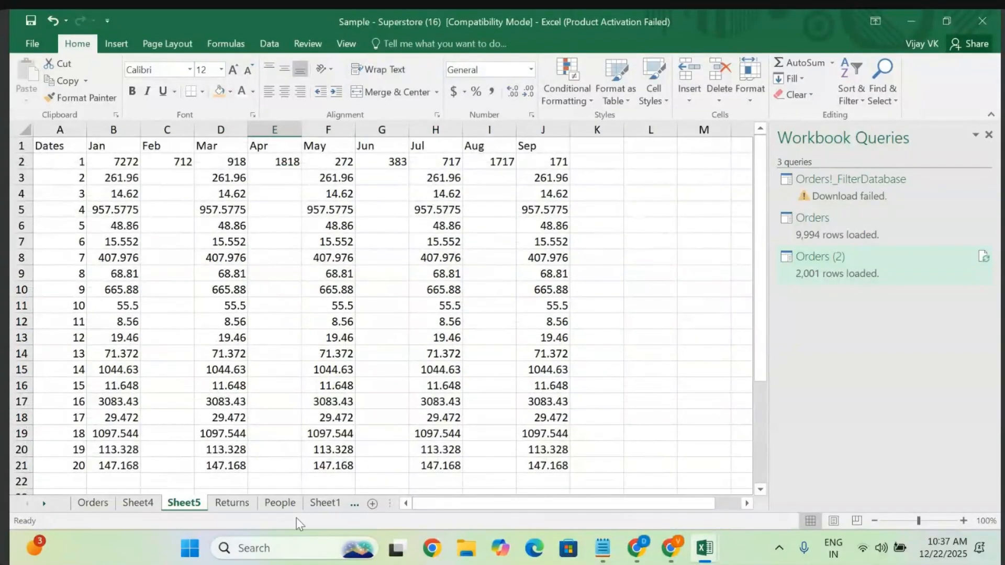
pyautogui.click(90, 503)
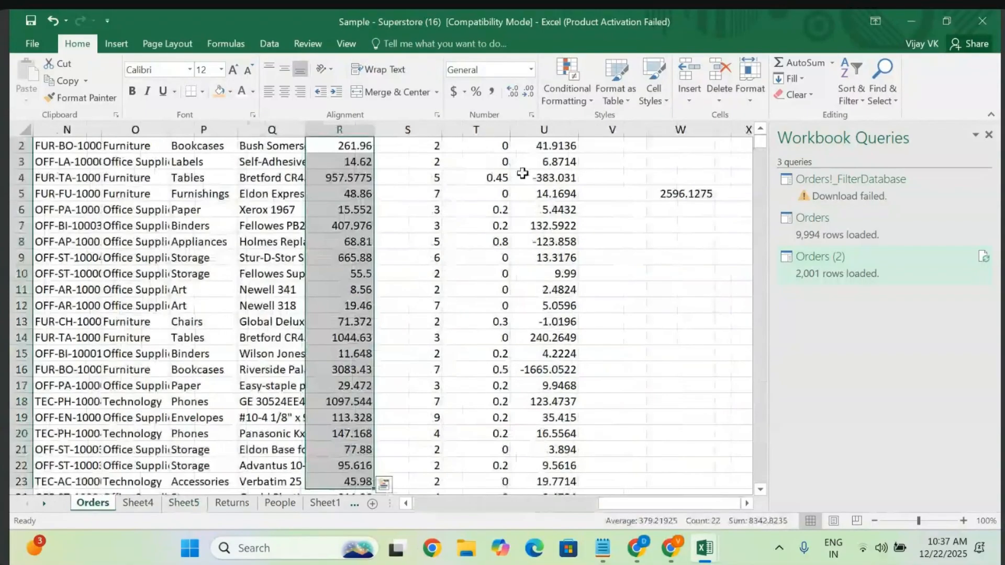
pyautogui.scroll(1, 550, 163)
pyautogui.click(555, 162)
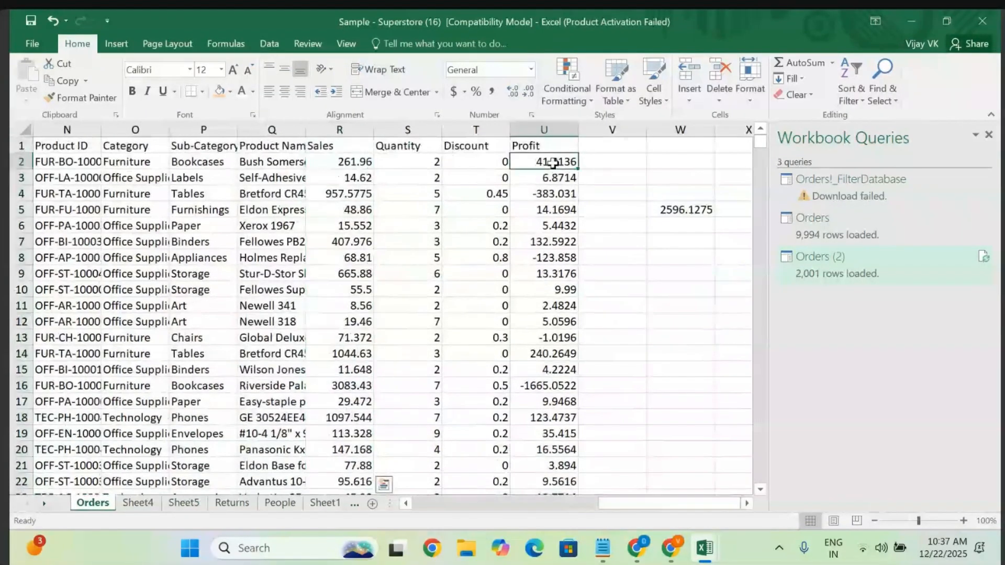
pyautogui.hotkey('shift', 'Down')
pyautogui.hotkey('shift', 'Down')
pyautogui.hotkey('shift', 'Down')
pyautogui.hotkey('shift', 'Down')
pyautogui.hotkey('shift', 'Down')
pyautogui.hotkey('shift', 'Down')
pyautogui.hotkey('shift', 'Down')
pyautogui.hotkey('shift', 'Down')
pyautogui.hotkey('shift', 'Down')
pyautogui.hotkey('shift', 'Down')
pyautogui.hotkey('shift', 'Down')
pyautogui.hotkey('shift', 'Down')
pyautogui.hotkey('shift', 'Down')
pyautogui.hotkey('shift', 'Down')
pyautogui.hotkey('shift', 'Down')
pyautogui.hotkey('shift', 'Down')
pyautogui.hotkey('shift', 'Down')
pyautogui.hotkey('shift', 'Down')
pyautogui.hotkey('shift', 'Down')
pyautogui.hotkey('shift', 'Down')
pyautogui.hotkey('shift', 'Down')
pyautogui.hotkey('shift', 'Down')
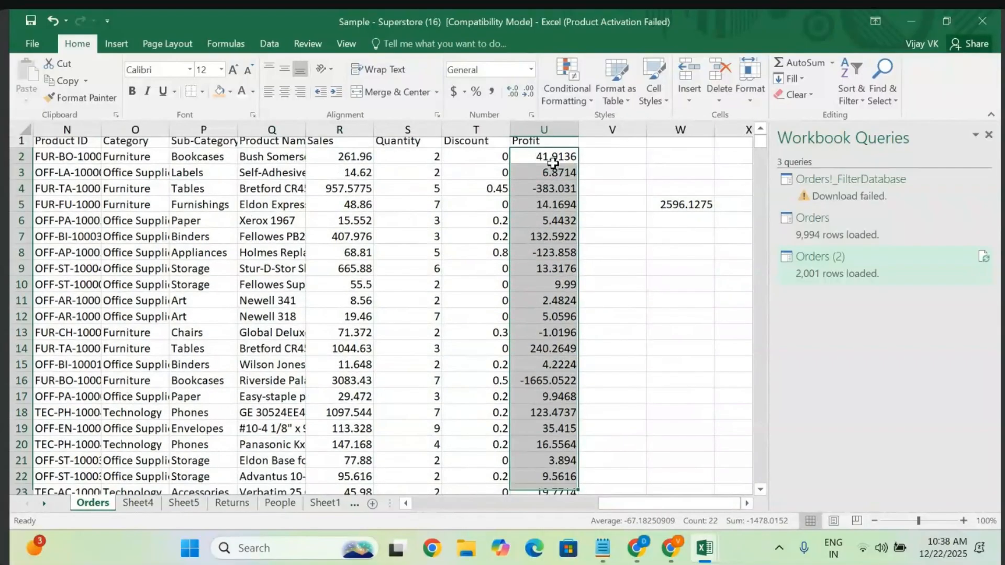
pyautogui.hotkey('ctrl', 'c')
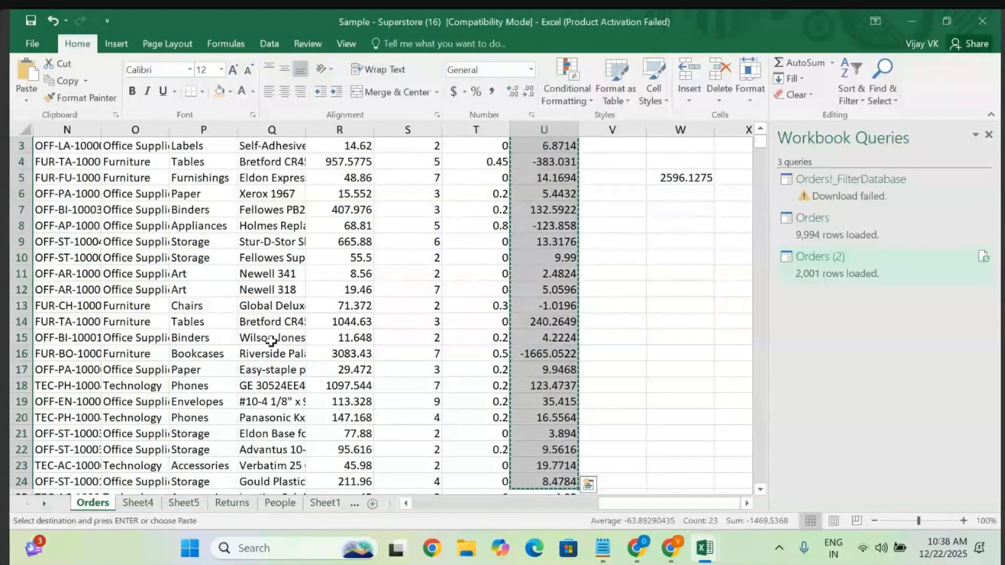
# - Paste the copied Profit values into the Feb column of Sheet5 starting at C3
pyautogui.click(183, 503)
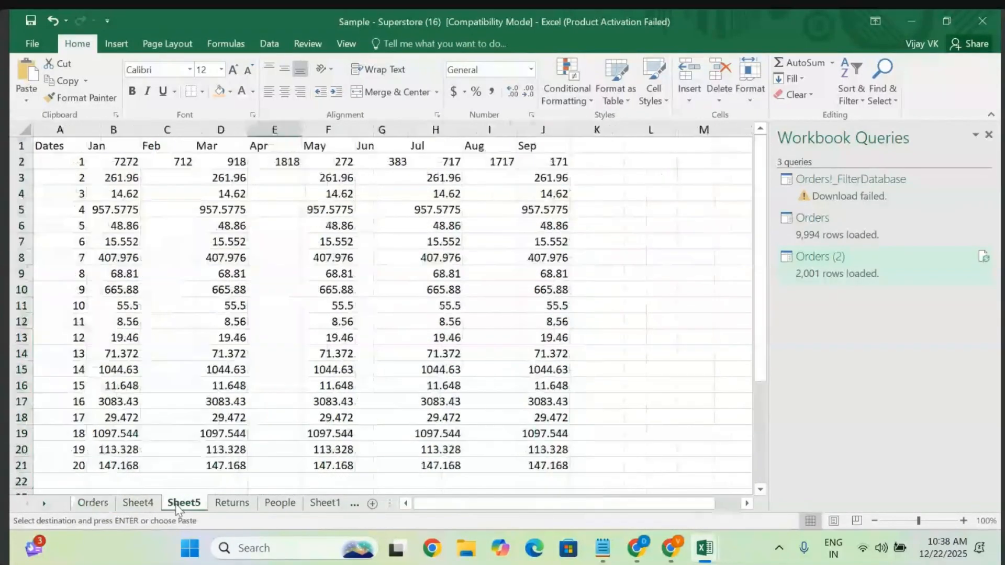
pyautogui.click(163, 177)
pyautogui.hotkey('ctrl', 'v')
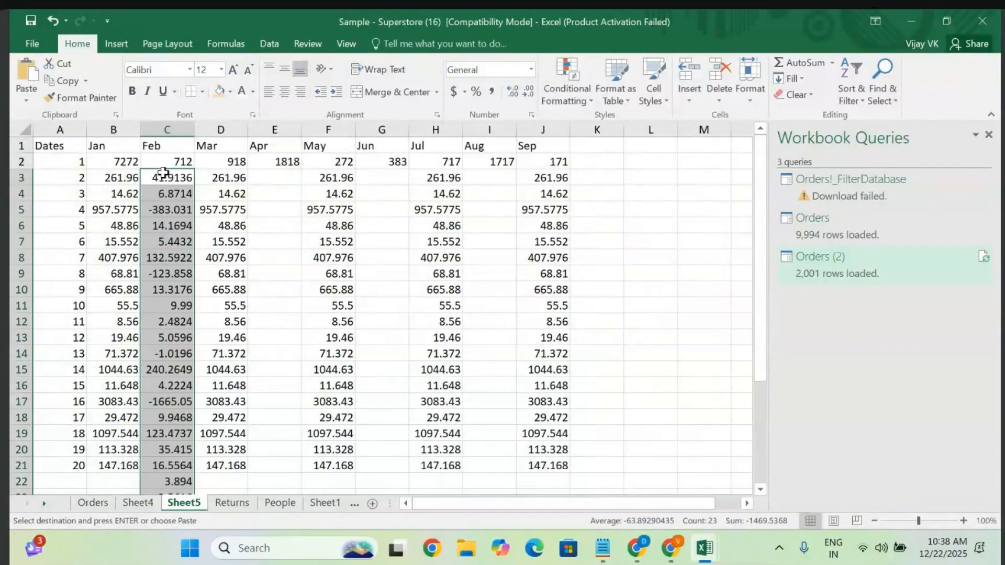
# - Delete the surplus Profit cells C22:C25 below the date 20 row, shifting the remaining cells left
pyautogui.scroll(-2, 163, 173)
pyautogui.moveTo(146, 417); pyautogui.dragTo(185, 465)
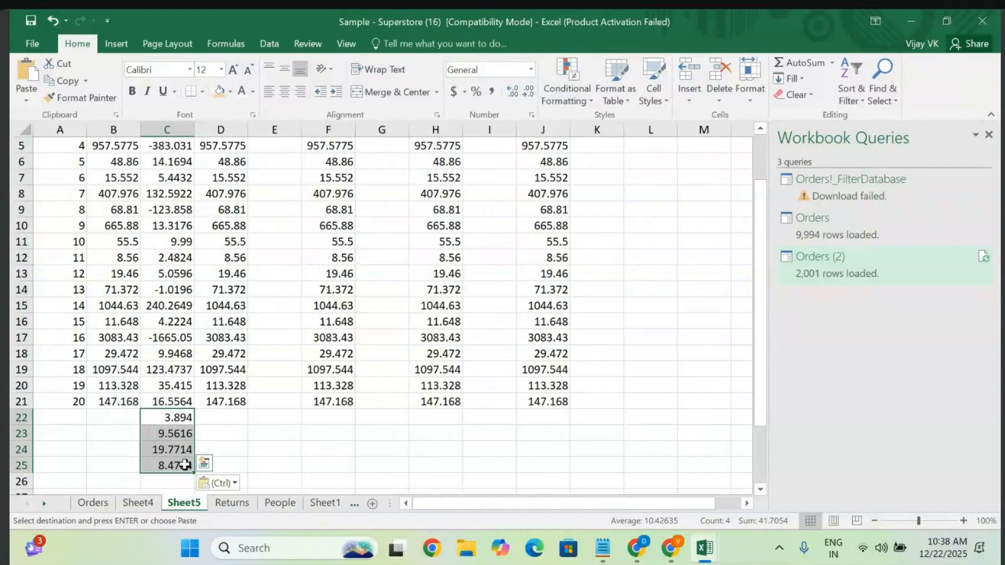
pyautogui.rightClick(185, 465)
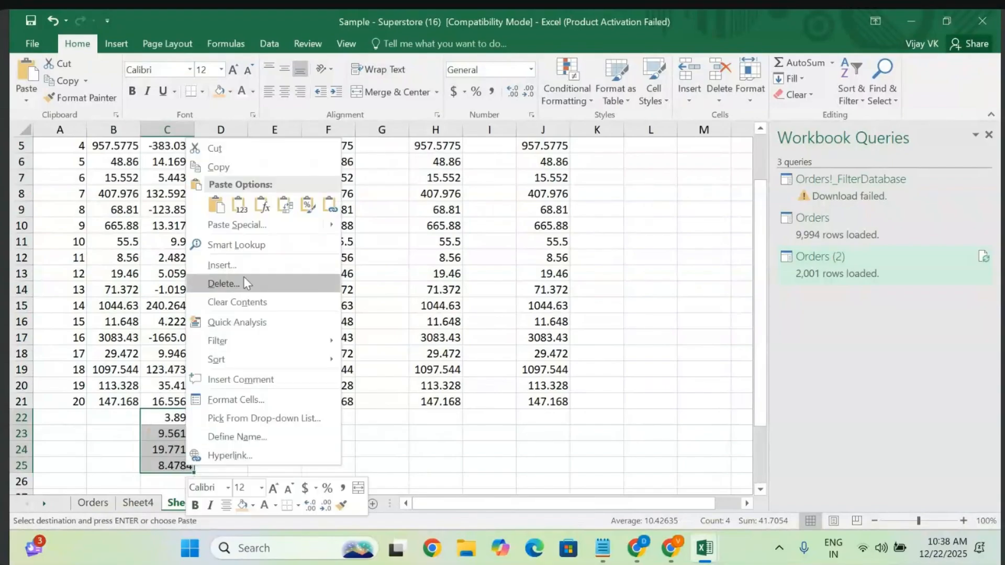
pyautogui.click(243, 278)
pyautogui.click(202, 322)
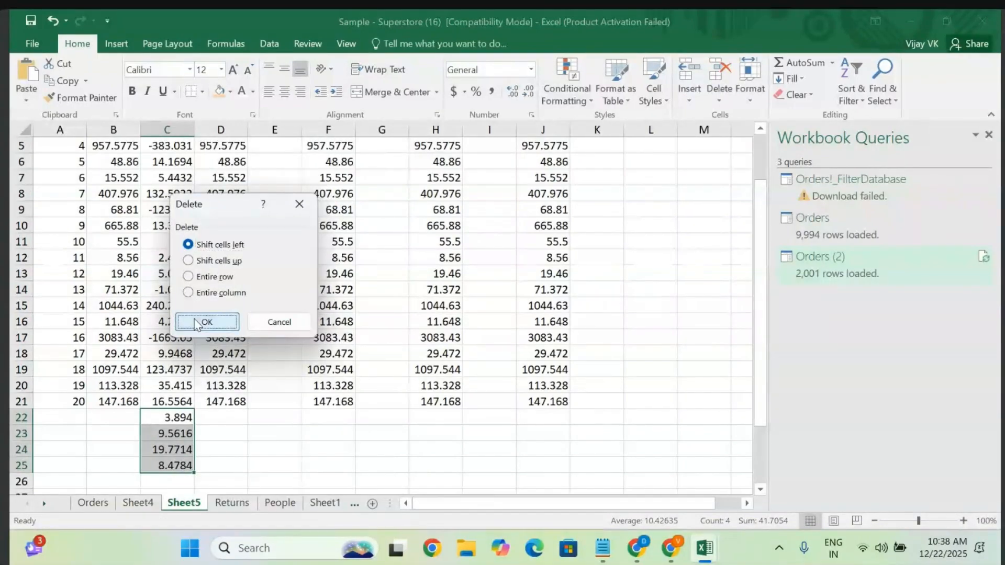
pyautogui.scroll(1, 194, 318)
pyautogui.scroll(1, 193, 318)
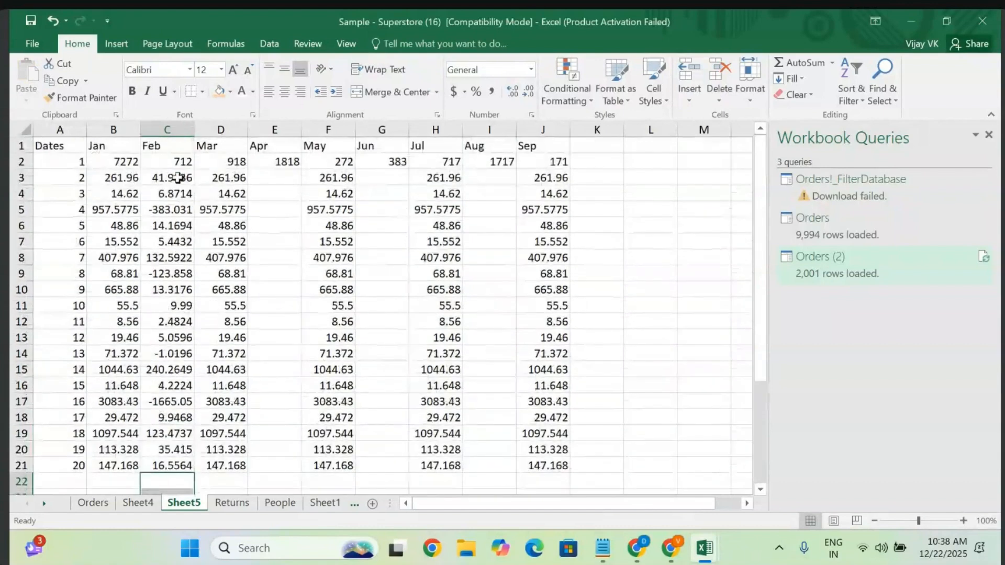
# - Copy the Feb column values in C3:C21
pyautogui.click(177, 176)
pyautogui.hotkey('shift', 'Down')
pyautogui.hotkey('shift', 'Down')
pyautogui.hotkey('shift', 'Down')
pyautogui.hotkey('shift', 'Down')
pyautogui.hotkey('shift', 'Down')
pyautogui.hotkey('shift', 'Down')
pyautogui.hotkey('shift', 'Down')
pyautogui.hotkey('shift', 'Down')
pyautogui.hotkey('shift', 'Down')
pyautogui.hotkey('shift', 'Down')
pyautogui.hotkey('shift', 'Down')
pyautogui.hotkey('shift', 'Down')
pyautogui.hotkey('shift', 'Down')
pyautogui.hotkey('shift', 'Down')
pyautogui.hotkey('shift', 'Down')
pyautogui.hotkey('shift', 'Down')
pyautogui.hotkey('shift', 'Down')
pyautogui.hotkey('shift', 'Down')
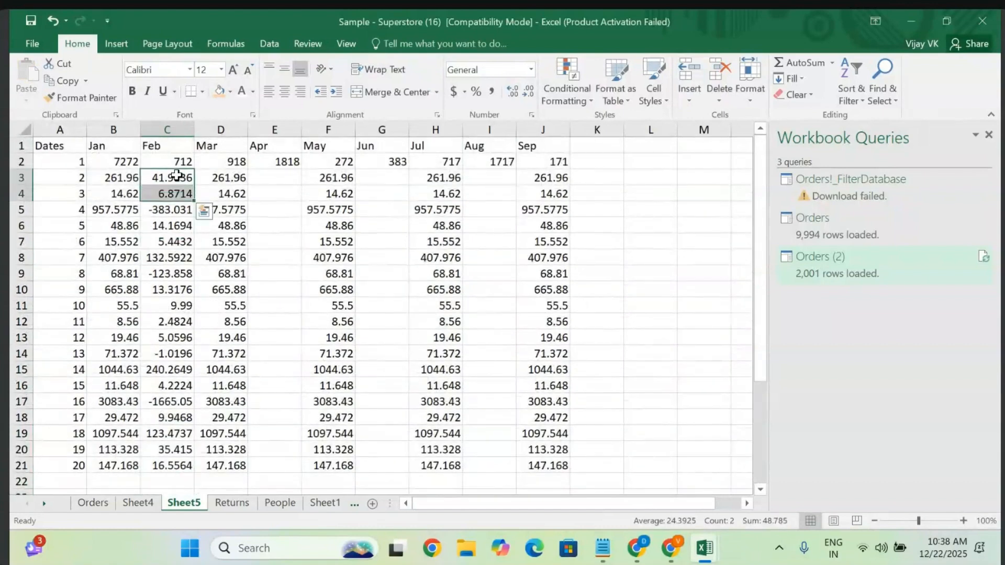
pyautogui.hotkey('ctrl', 'c')
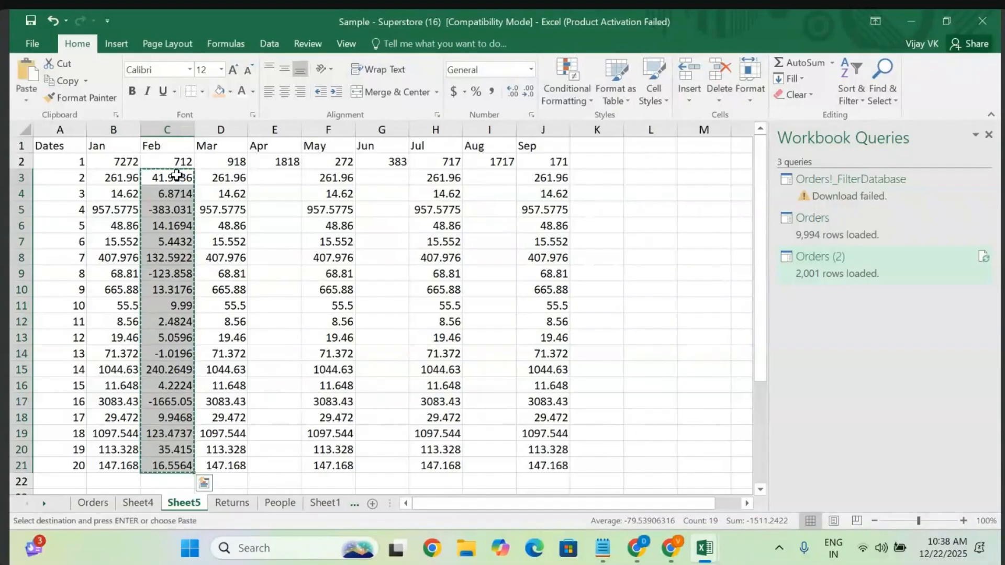
# - Paste the copied Feb values into the Apr, Jun and Aug columns, starting at E3, G3 and I3
pyautogui.click(282, 177)
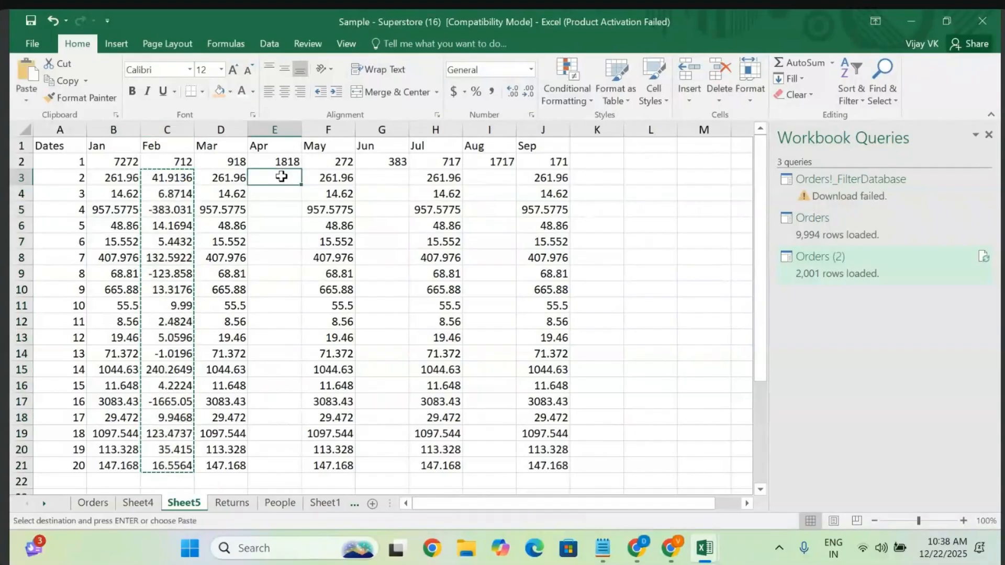
pyautogui.hotkey('ctrl', 'v')
pyautogui.click(386, 177)
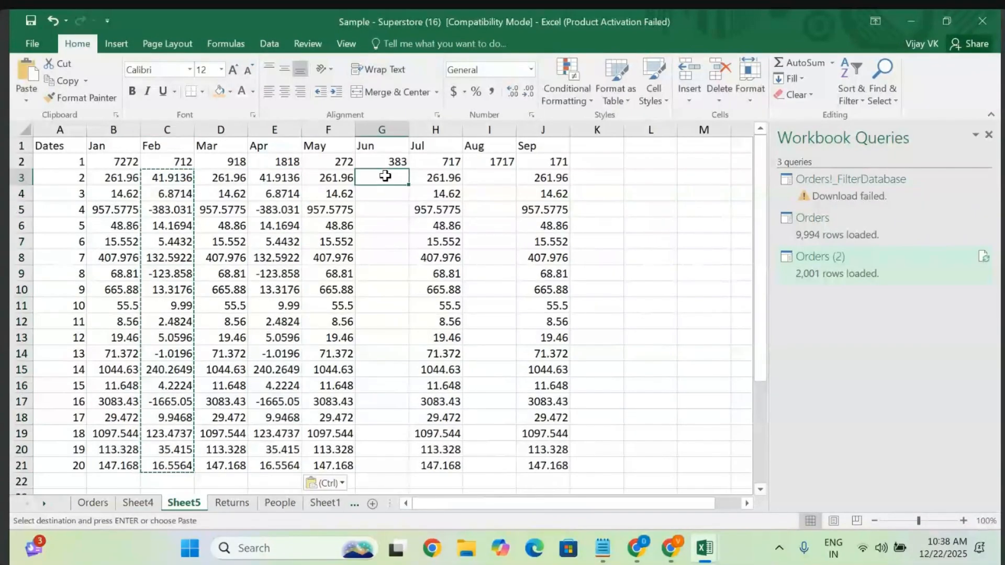
pyautogui.hotkey('ctrl', 'v')
pyautogui.moveTo(497, 179); pyautogui.dragTo(498, 193)
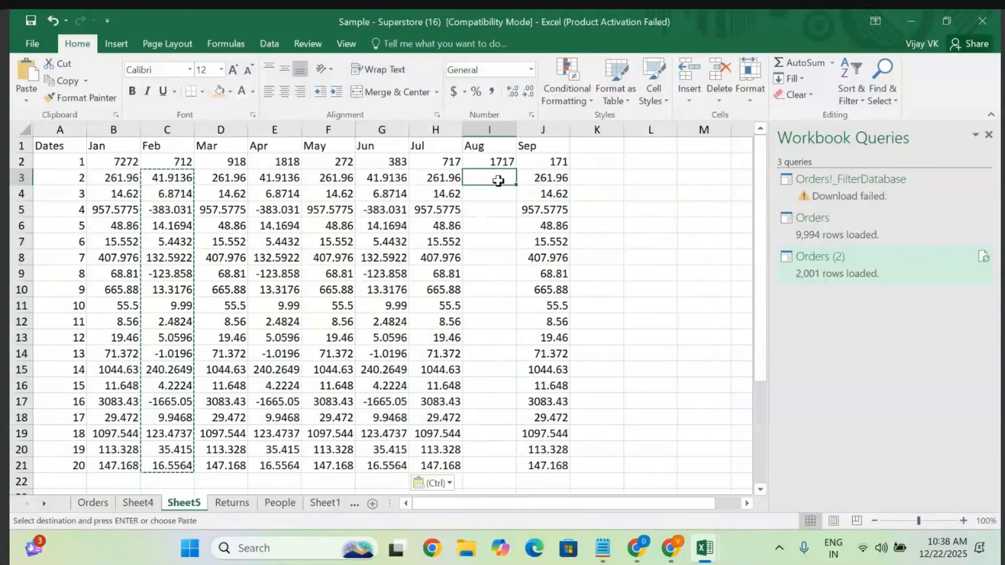
pyautogui.hotkey('ctrl', 'v')
pyautogui.click(660, 224)
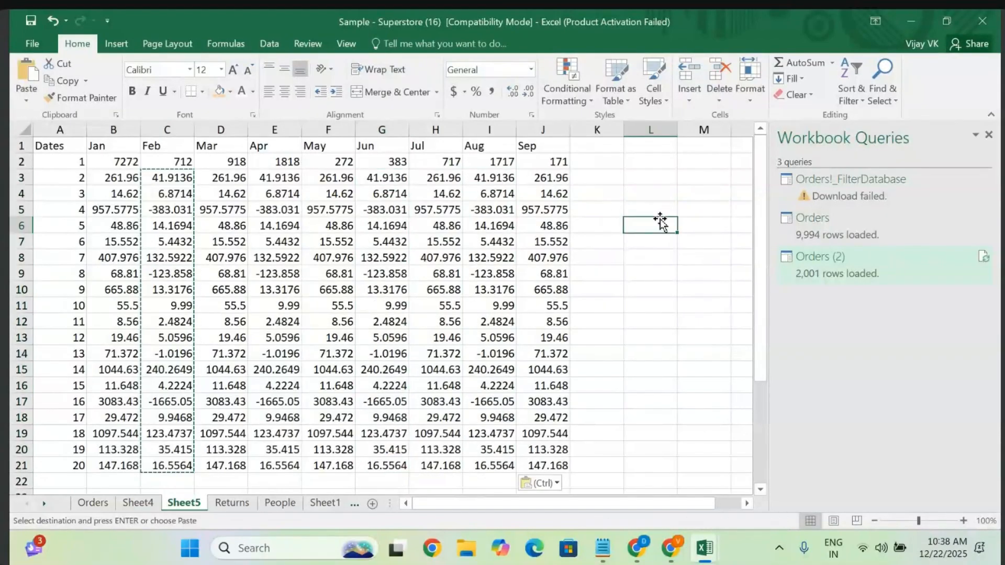
pyautogui.press('Escape')
# - Fill the whole Dates column A with light orange
pyautogui.click(316, 324)
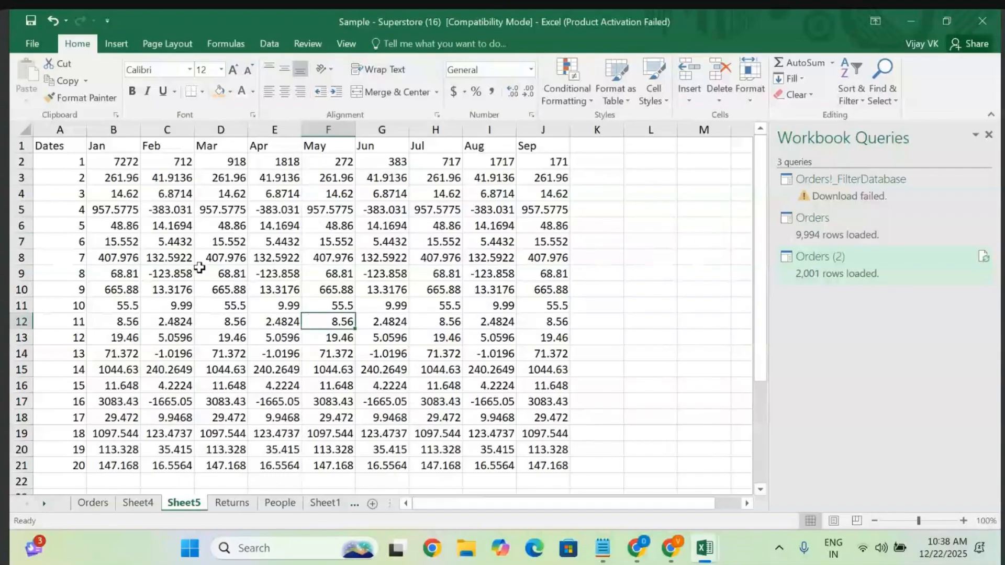
pyautogui.click(58, 140)
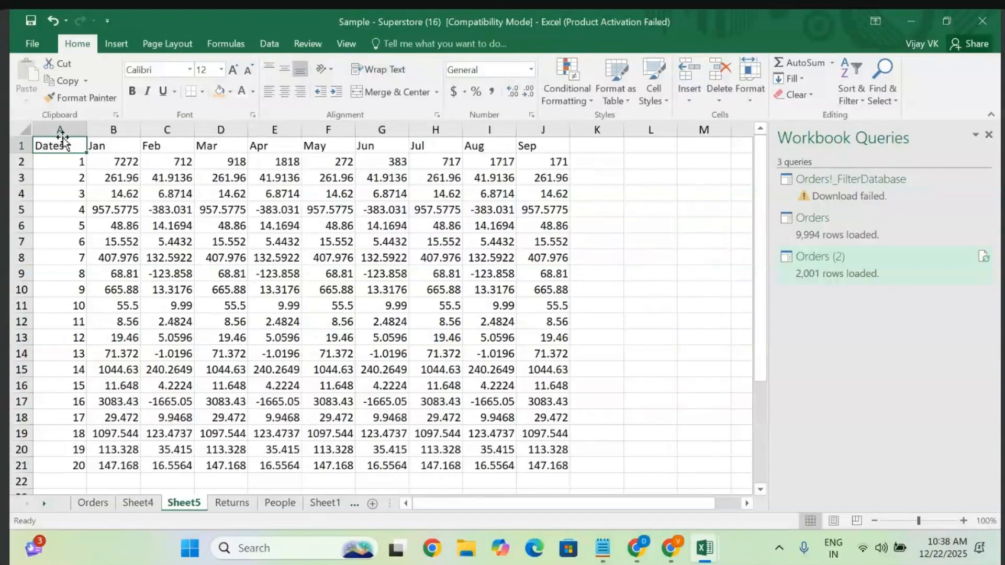
pyautogui.hotkey('ctrl', 'shift', 'Down')
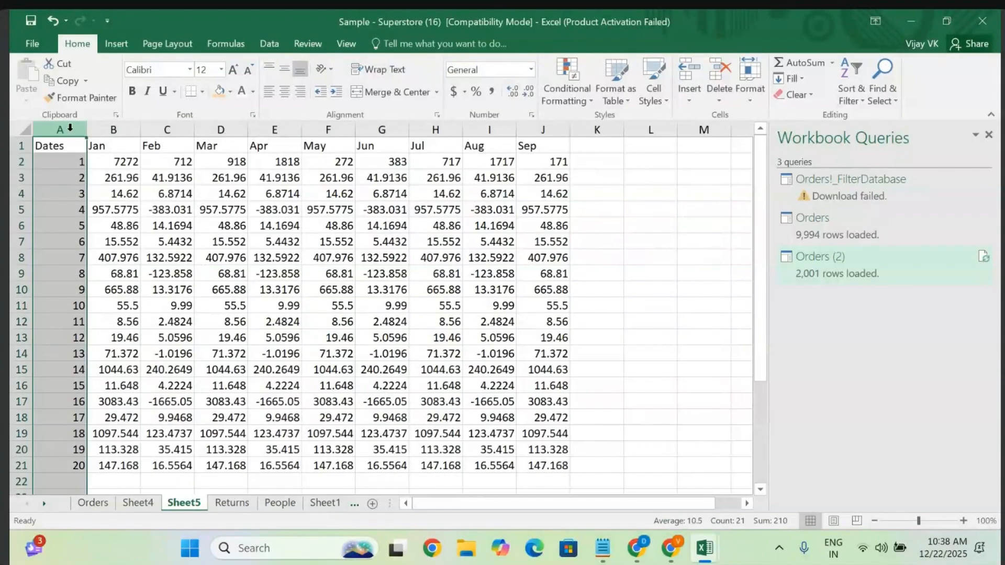
pyautogui.click(220, 96)
# - Fill the whole header row 1 with a light red theme color
pyautogui.click(18, 146)
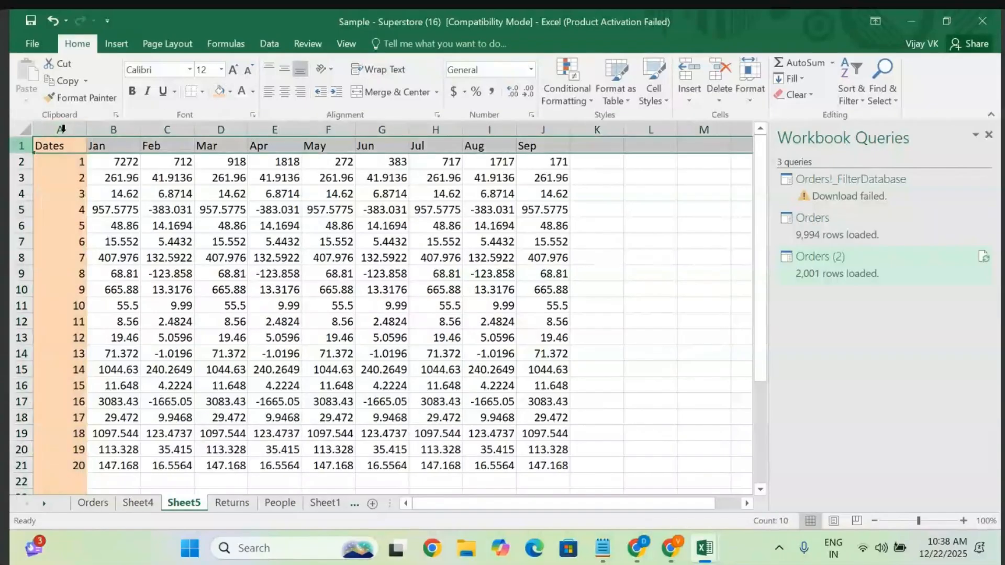
pyautogui.click(230, 92)
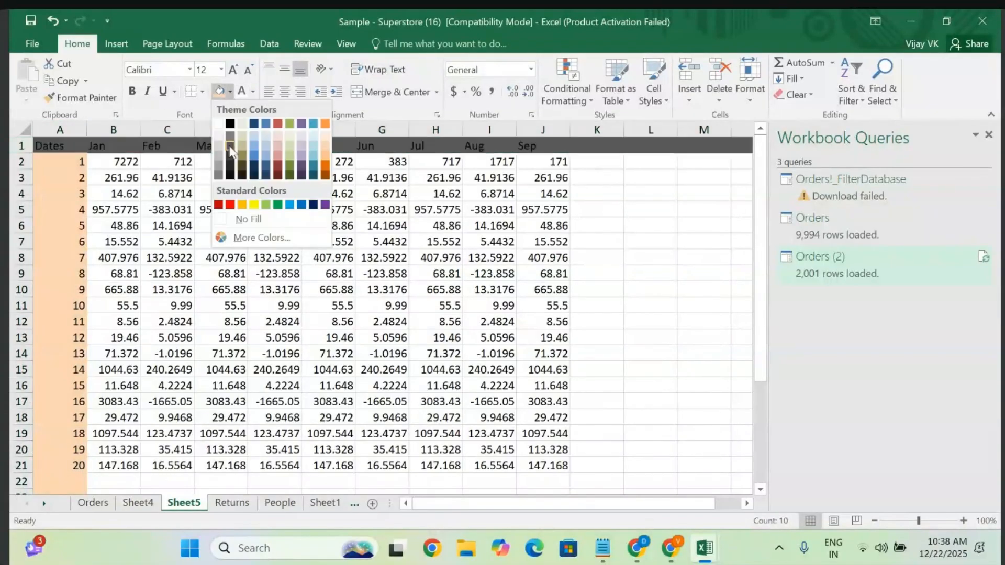
pyautogui.click(276, 146)
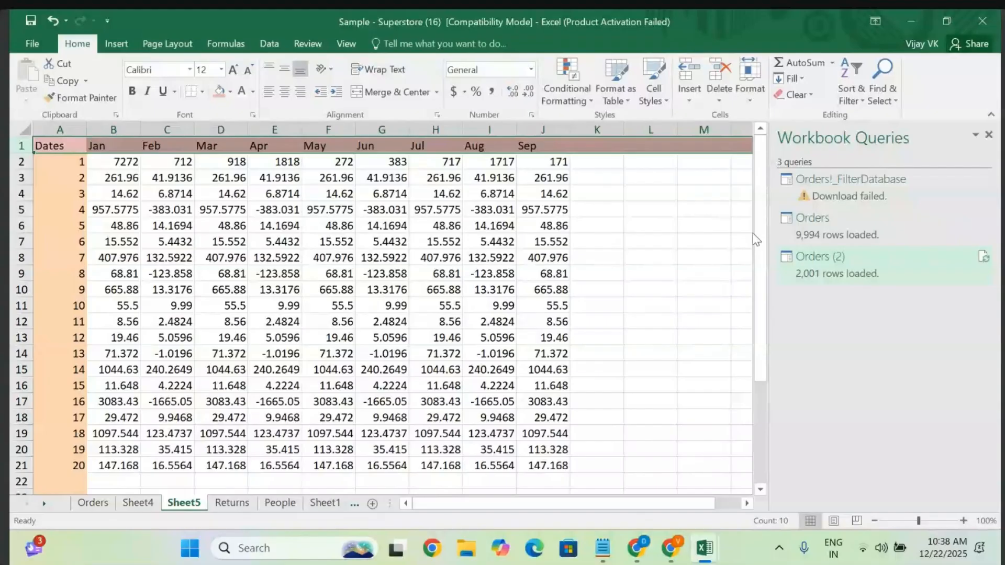
pyautogui.click(682, 255)
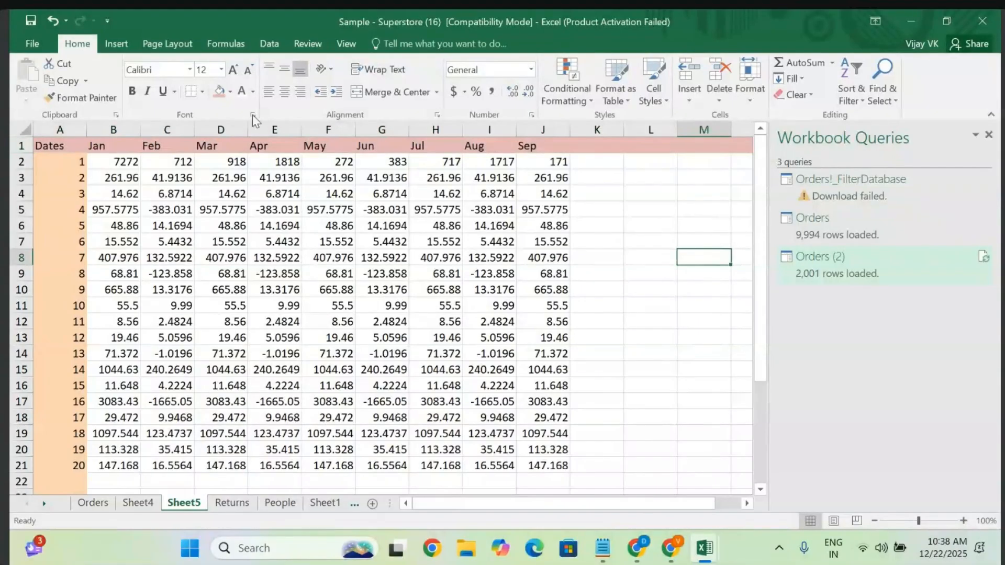
# - Select the data range A2:J21 and open the Insert Chart dialog through More Charts in Quick Analysis
pyautogui.click(117, 43)
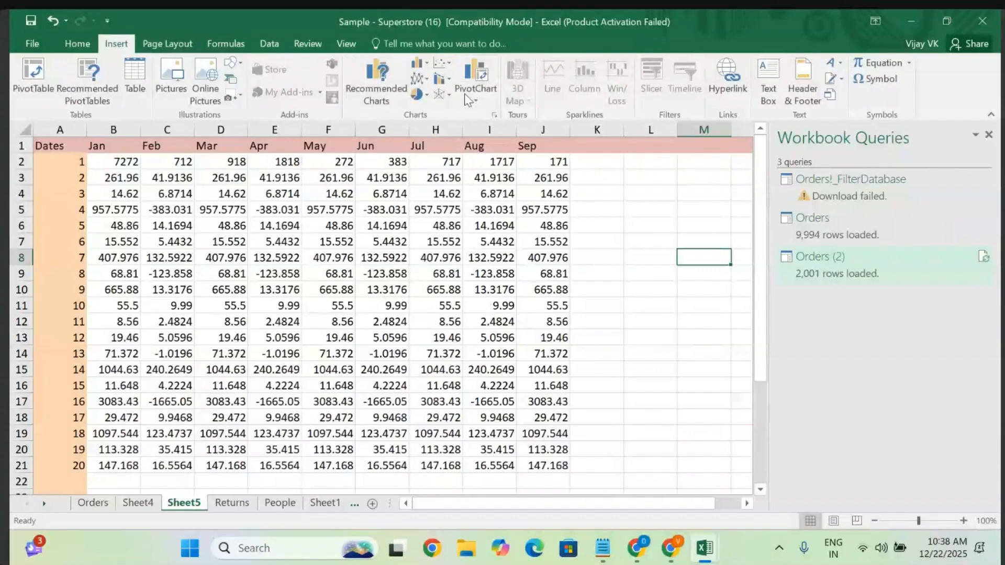
pyautogui.click(216, 258)
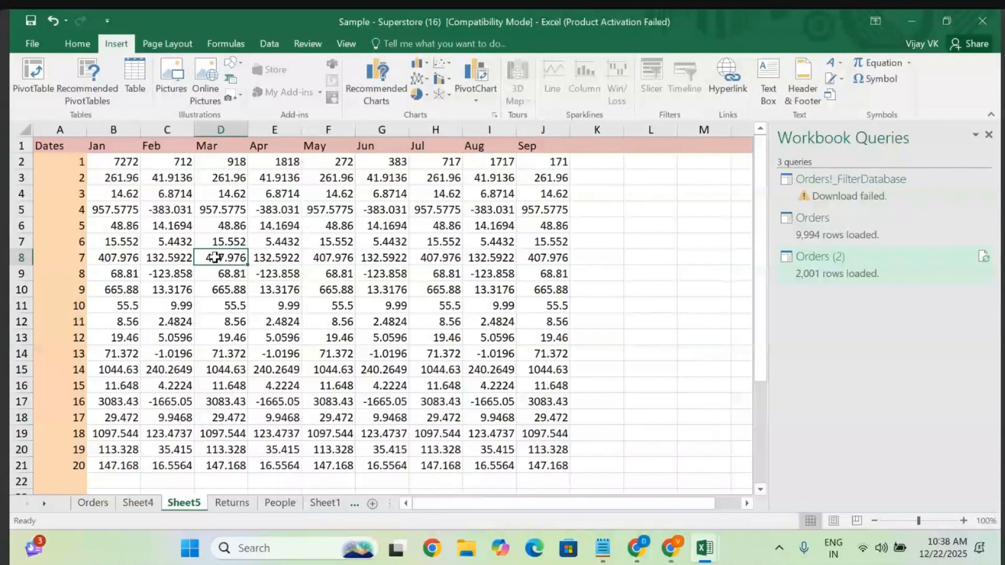
pyautogui.click(135, 200)
pyautogui.click(77, 165)
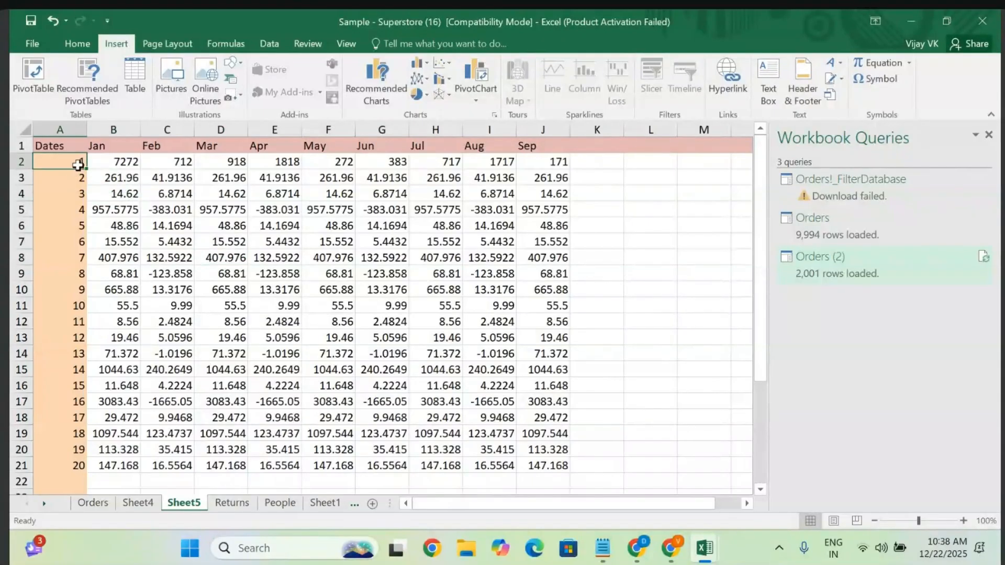
pyautogui.hotkey('shift', 'Right')
pyautogui.hotkey('shift', 'Right')
pyautogui.hotkey('shift', 'Right')
pyautogui.hotkey('shift', 'Right')
pyautogui.hotkey('shift', 'Right')
pyautogui.hotkey('shift', 'Right')
pyautogui.hotkey('shift', 'Right')
pyautogui.hotkey('shift', 'Right')
pyautogui.hotkey('shift', 'Right')
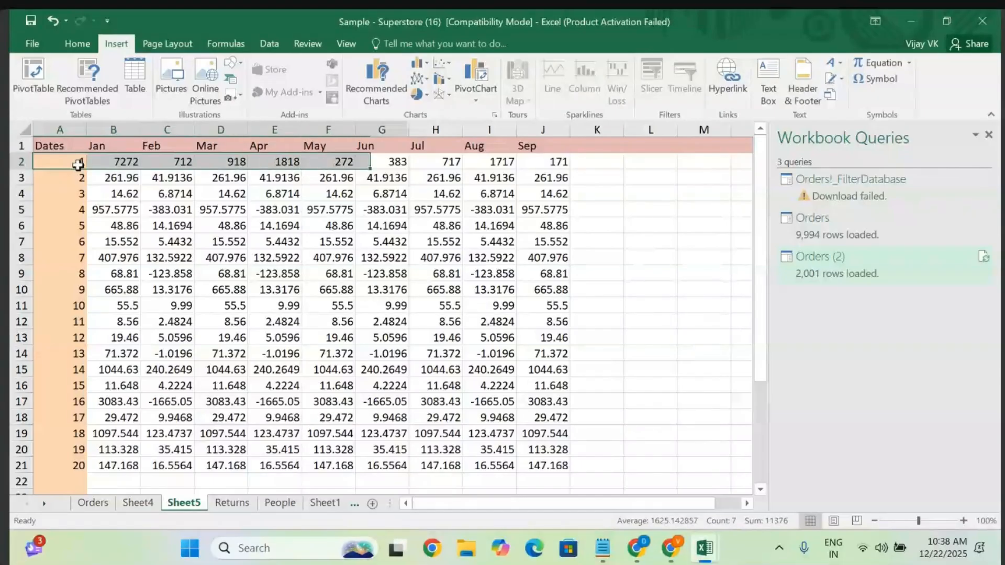
pyautogui.hotkey('shift', 'Down')
pyautogui.hotkey('shift', 'Down')
pyautogui.hotkey('shift', 'Down')
pyautogui.hotkey('shift', 'Down')
pyautogui.hotkey('shift', 'Down')
pyautogui.hotkey('shift', 'Down')
pyautogui.hotkey('shift', 'Down')
pyautogui.hotkey('shift', 'Down')
pyautogui.hotkey('shift', 'Down')
pyautogui.hotkey('shift', 'Down')
pyautogui.hotkey('shift', 'Down')
pyautogui.hotkey('shift', 'Down')
pyautogui.hotkey('shift', 'Down')
pyautogui.hotkey('shift', 'Down')
pyautogui.hotkey('shift', 'Down')
pyautogui.hotkey('shift', 'Down')
pyautogui.hotkey('shift', 'Down')
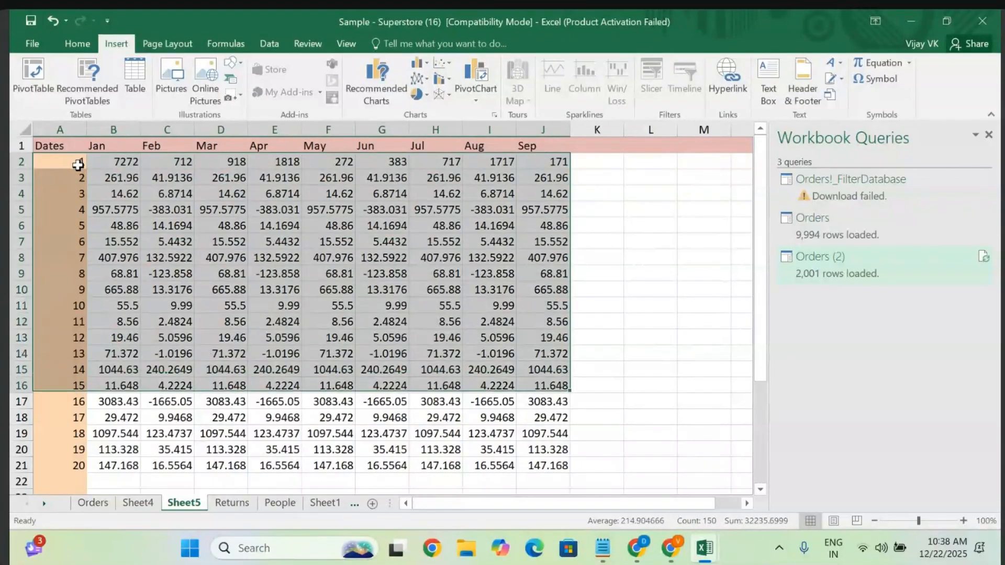
pyautogui.hotkey('shift', 'Down')
pyautogui.hotkey('shift', 'Down')
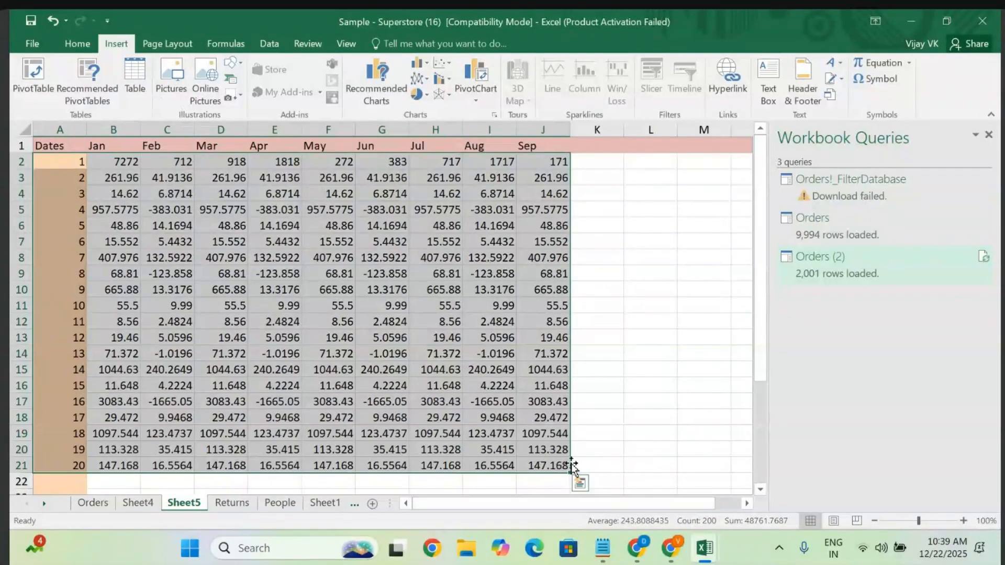
pyautogui.scroll(-1, 572, 464)
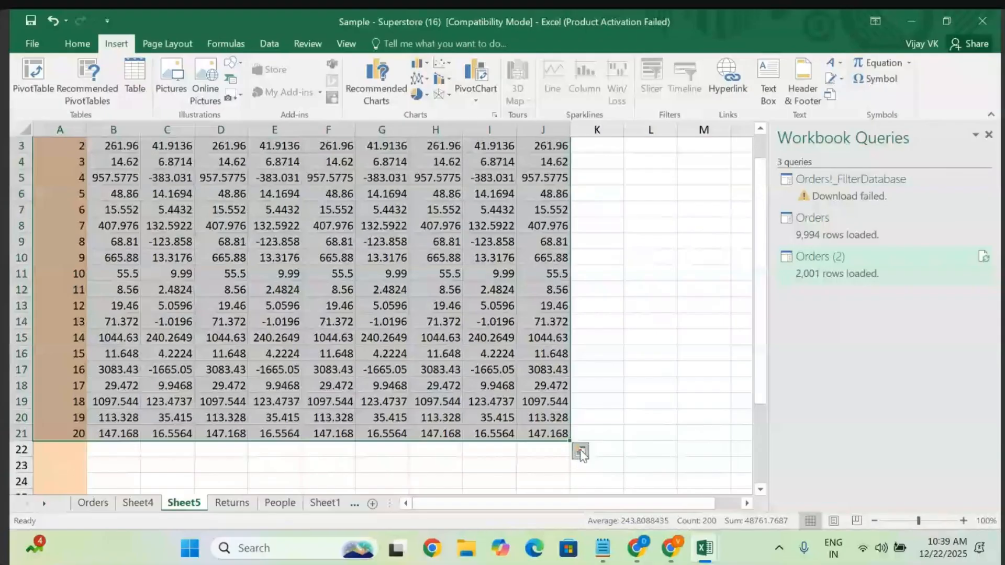
pyautogui.click(580, 452)
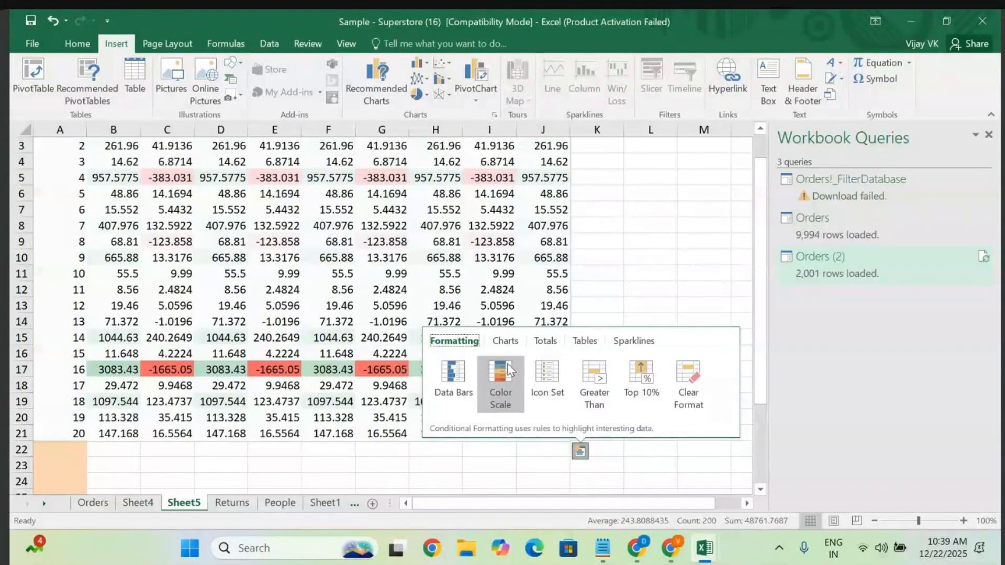
pyautogui.click(505, 341)
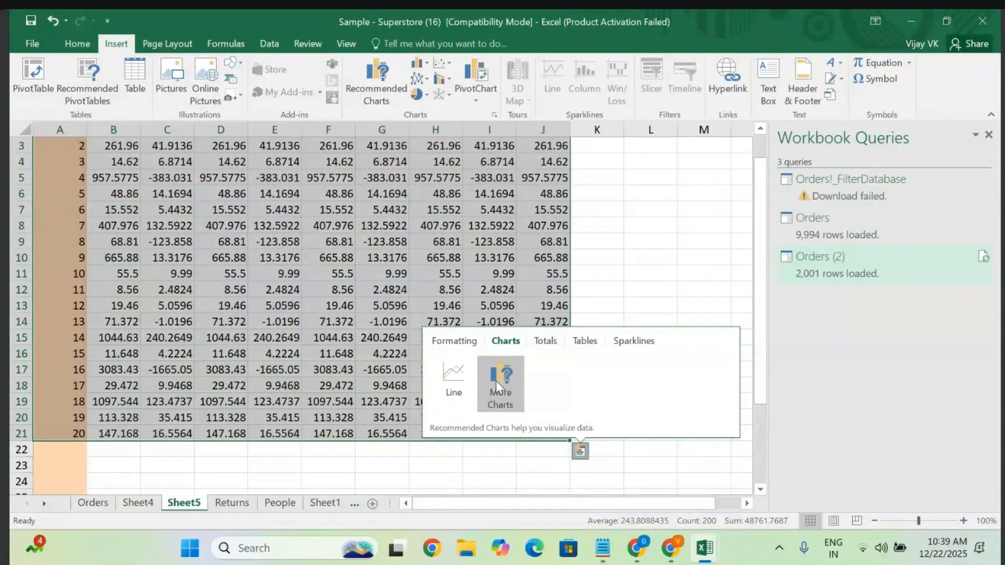
pyautogui.click(501, 378)
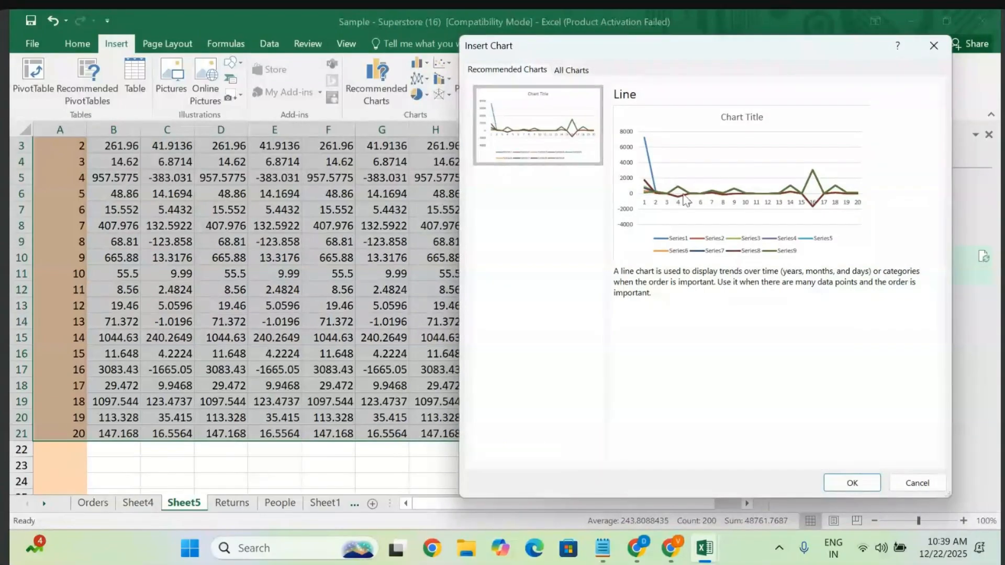
# - Preview the column chart subtypes among all charts, including 3-D Column and 3-D 100% Stacked Column
pyautogui.click(576, 72)
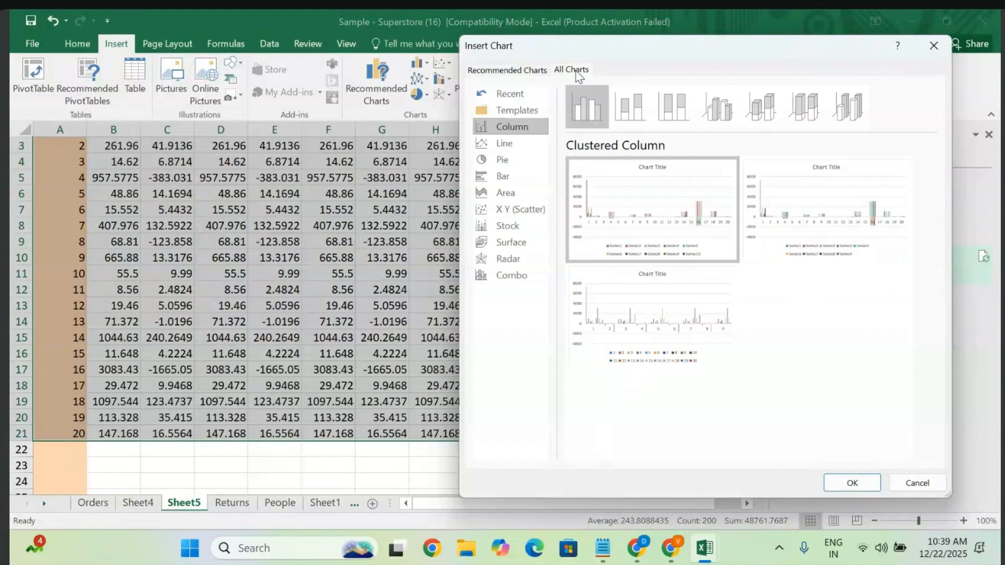
pyautogui.click(680, 116)
pyautogui.click(720, 117)
pyautogui.click(791, 125)
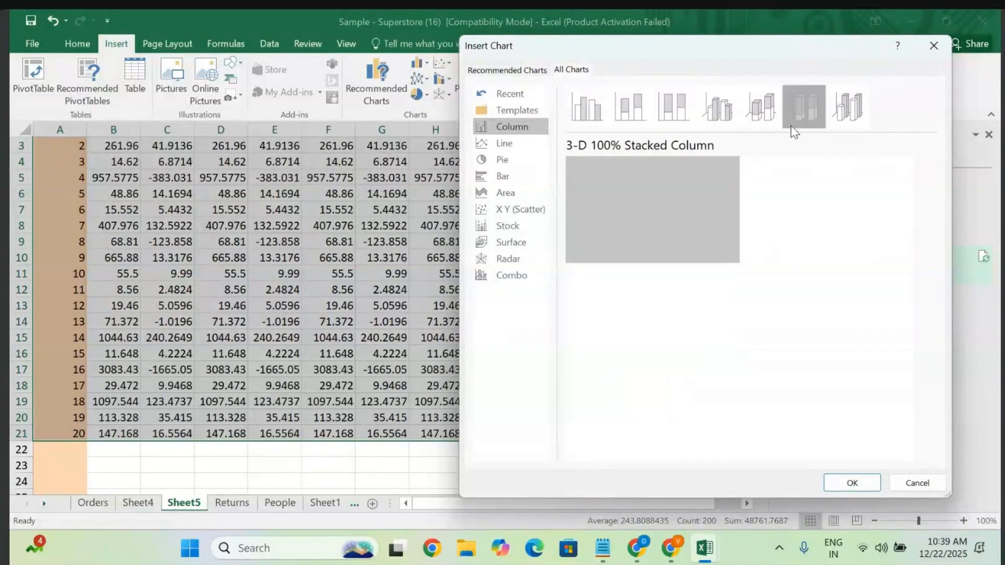
pyautogui.click(834, 114)
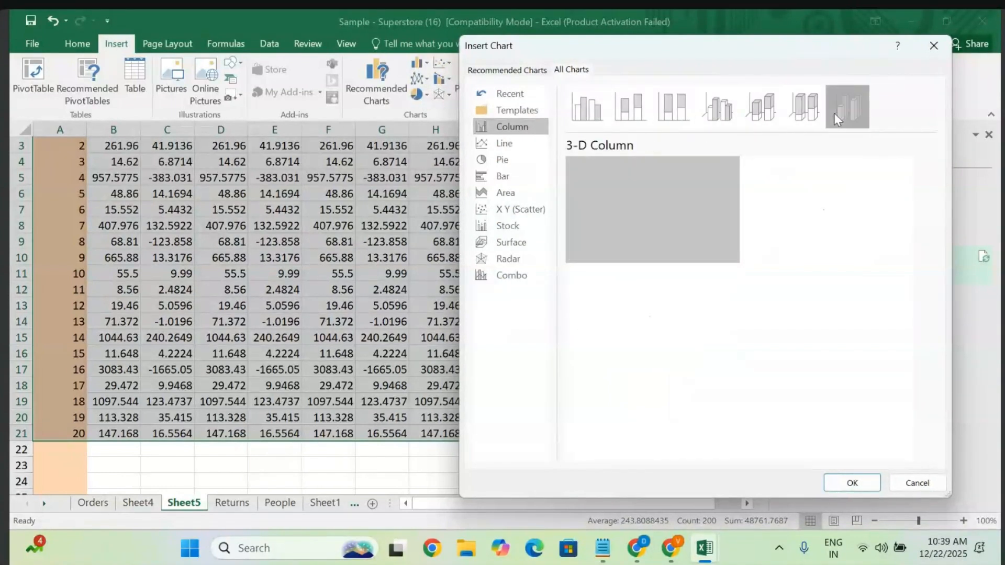
pyautogui.click(771, 113)
pyautogui.click(794, 112)
pyautogui.moveTo(738, 263)
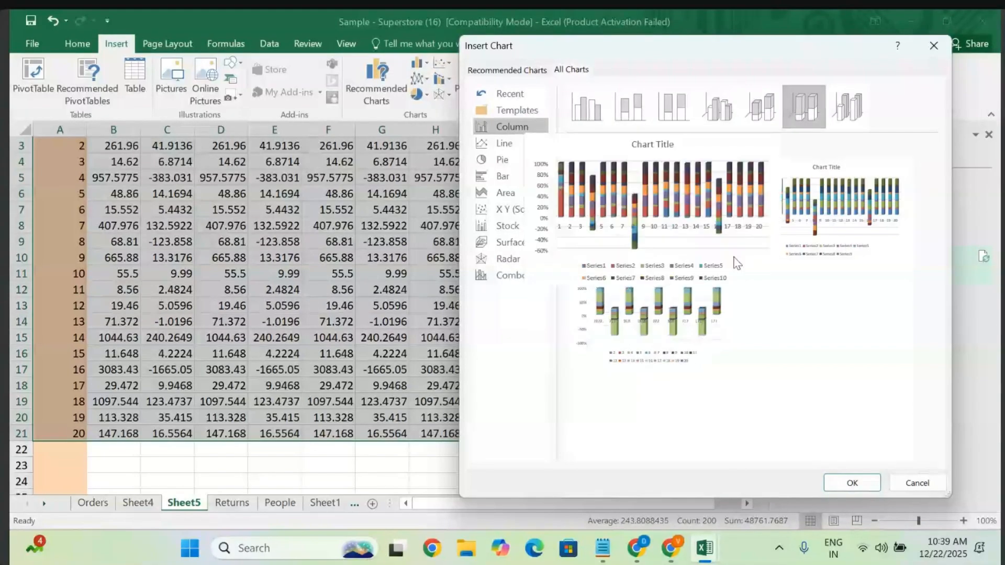
# - Preview the line chart type and the pie chart subtypes, including Pie of Pie and Doughnut
pyautogui.click(506, 140)
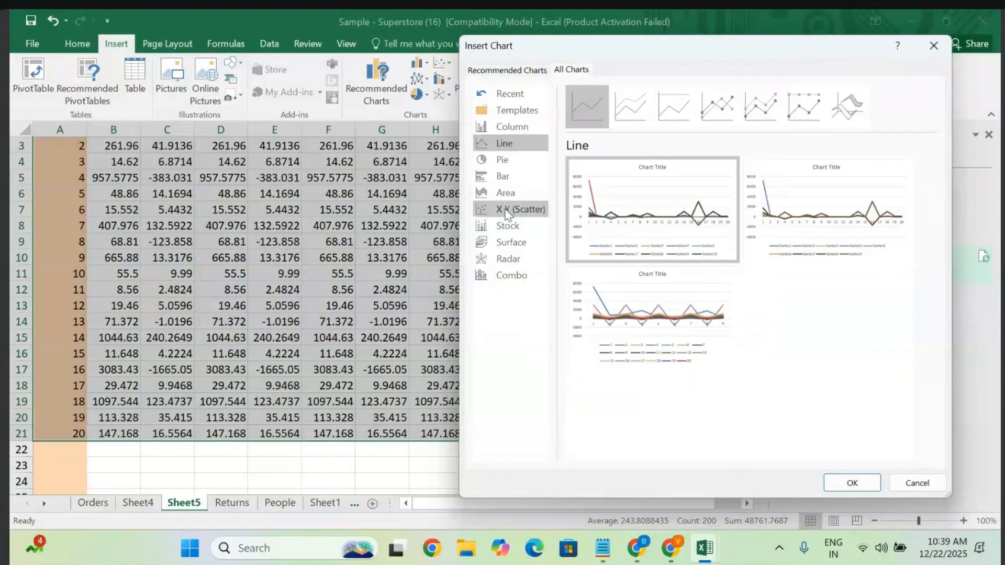
pyautogui.click(504, 160)
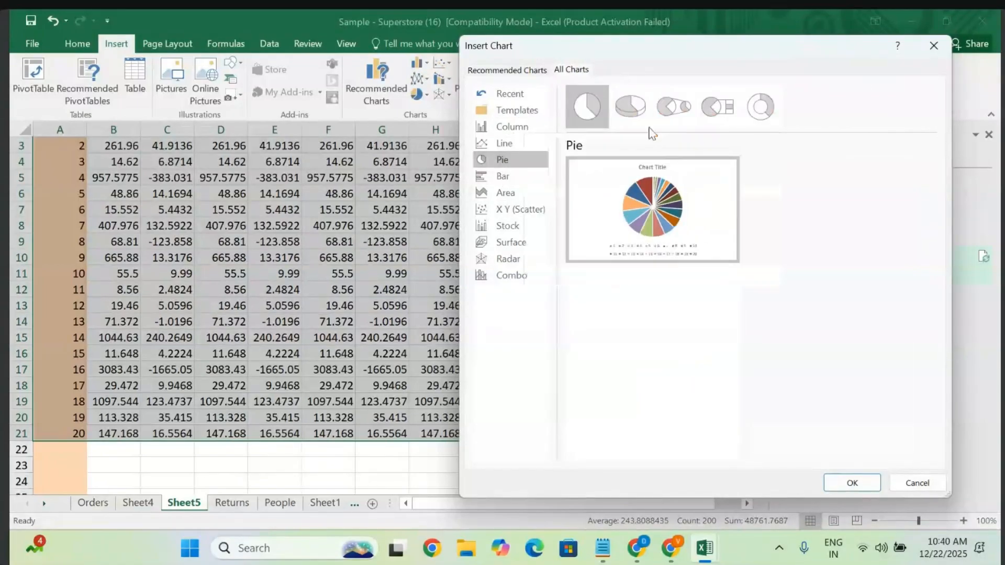
pyautogui.click(634, 110)
pyautogui.click(684, 106)
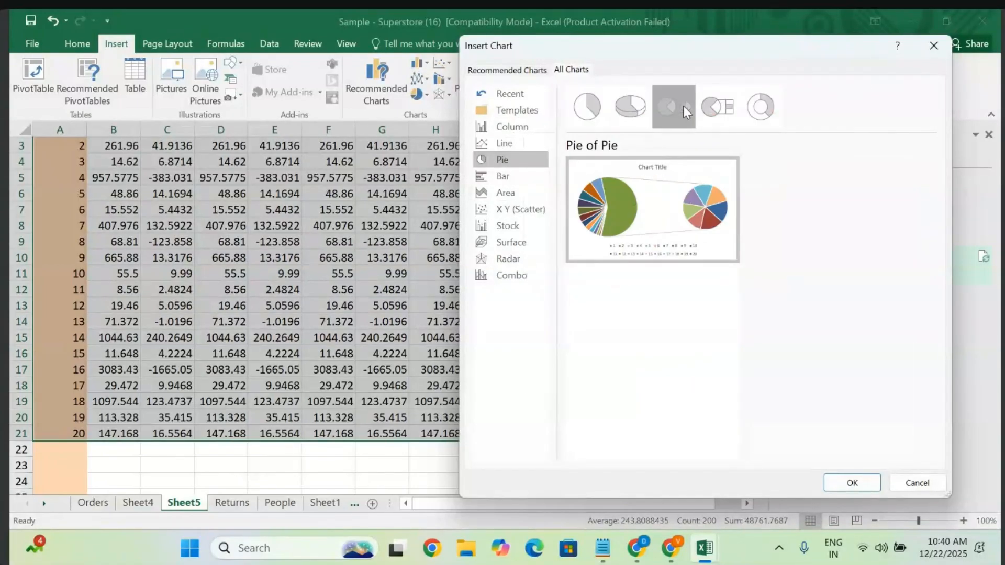
pyautogui.click(710, 111)
pyautogui.click(761, 107)
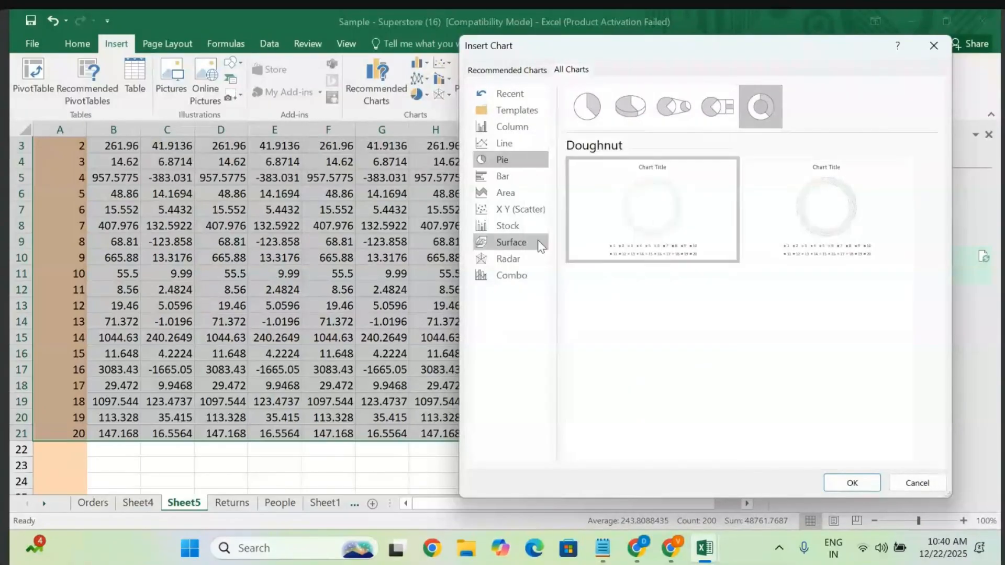
# - Preview the bar, area and X Y (Scatter) chart types, including Scatter with Smooth Lines and 3-D Bubble
pyautogui.click(502, 177)
pyautogui.moveTo(710, 336)
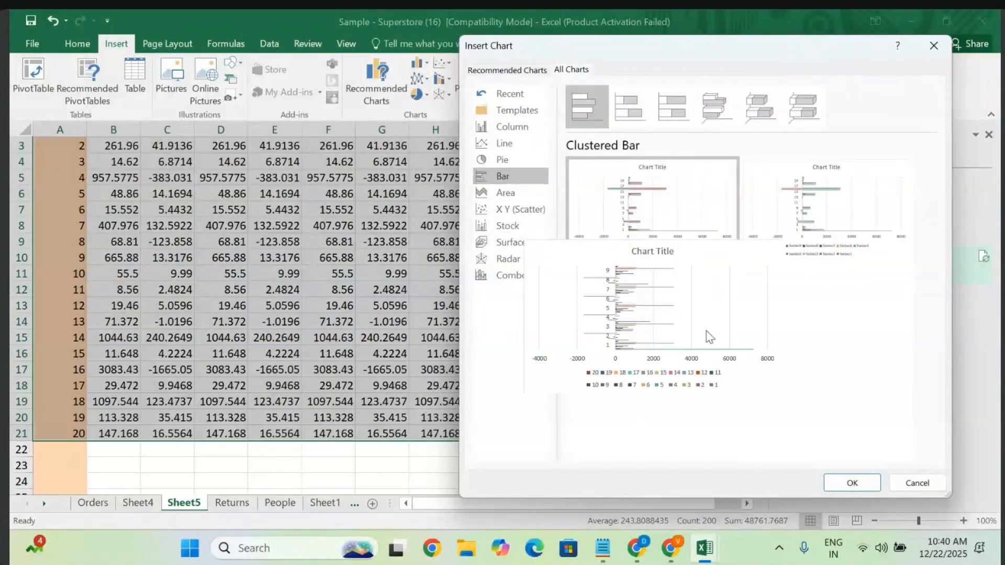
pyautogui.click(502, 194)
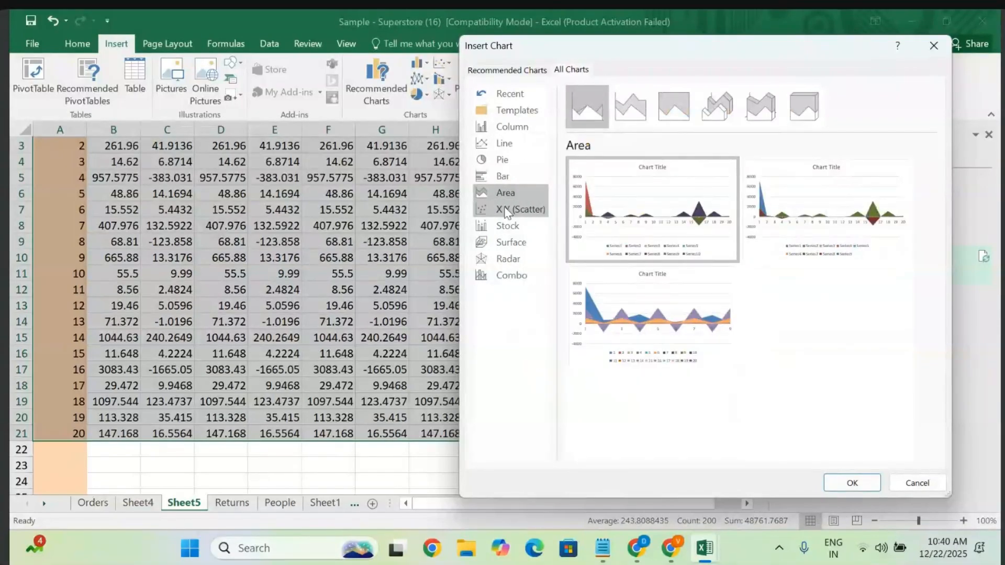
pyautogui.click(506, 212)
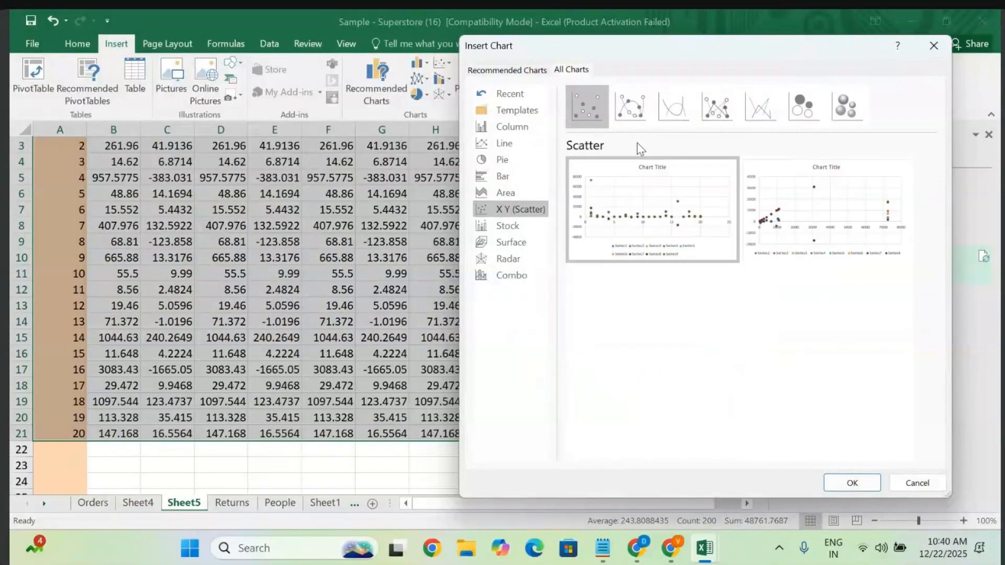
pyautogui.click(629, 121)
pyautogui.click(670, 112)
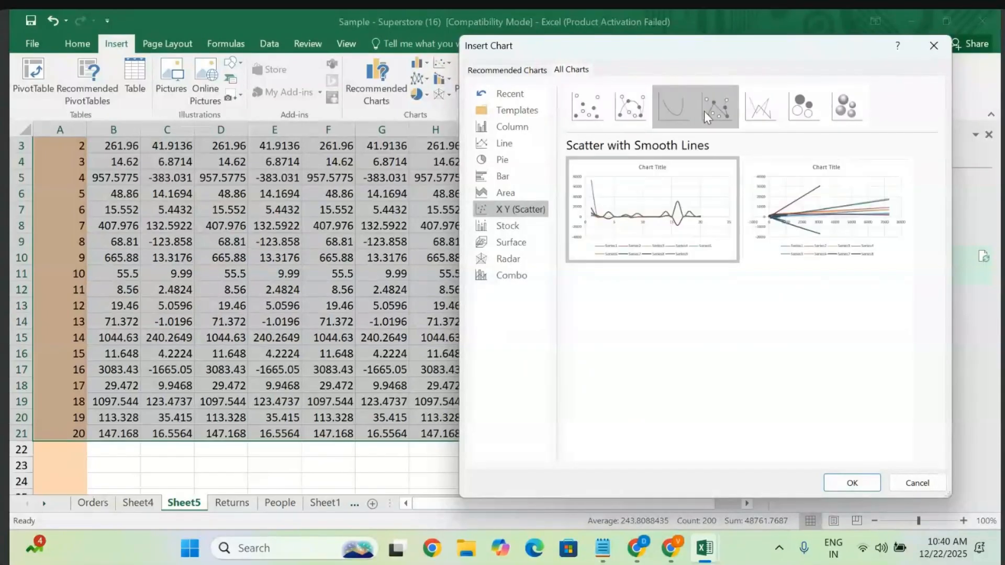
pyautogui.click(731, 111)
pyautogui.click(843, 106)
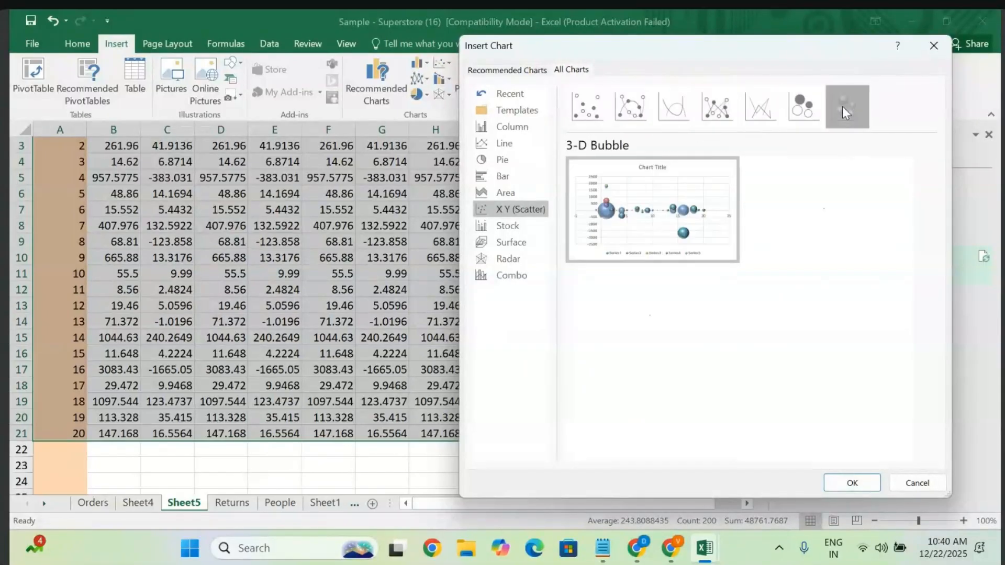
pyautogui.moveTo(598, 361)
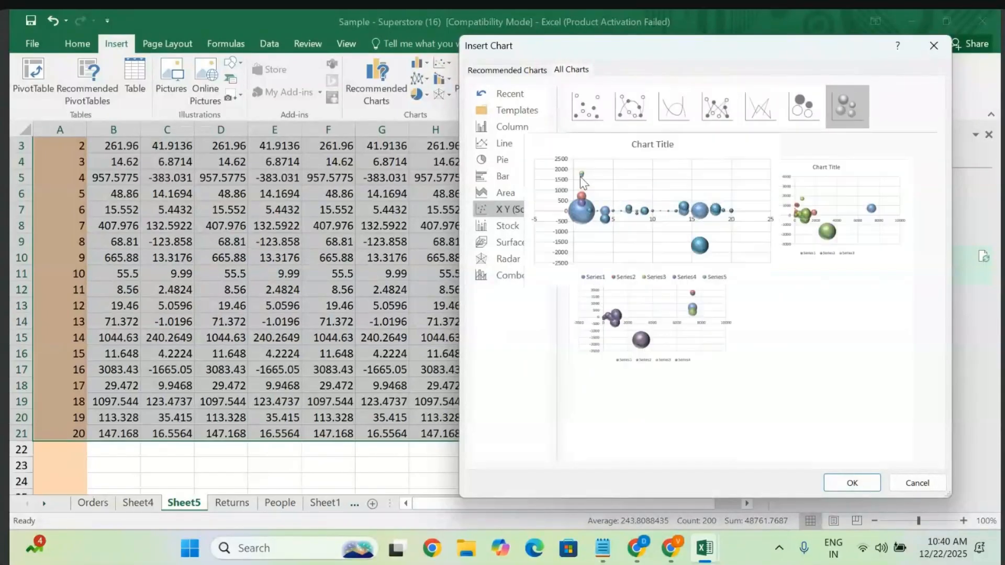
# - Preview the stock chart subtypes, including Open-High-Low-Close, and the 3-D Surface and Radar charts
pyautogui.click(515, 226)
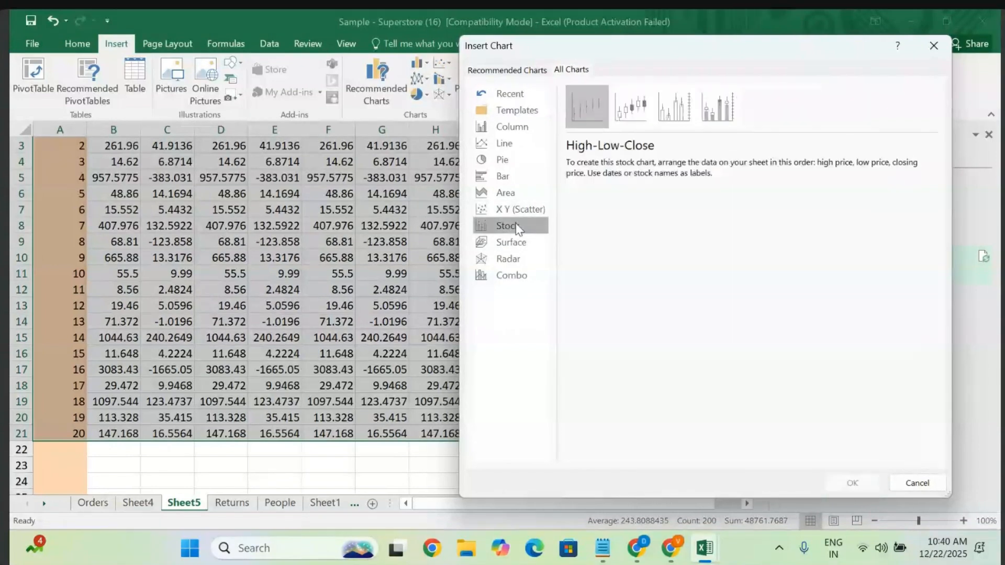
pyautogui.click(722, 103)
pyautogui.click(680, 102)
pyautogui.click(640, 99)
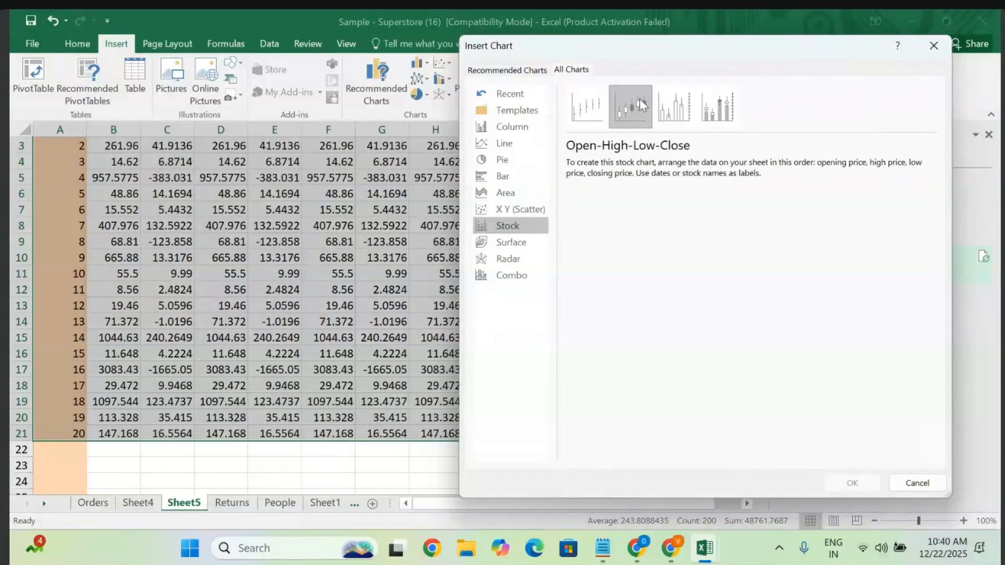
pyautogui.click(507, 242)
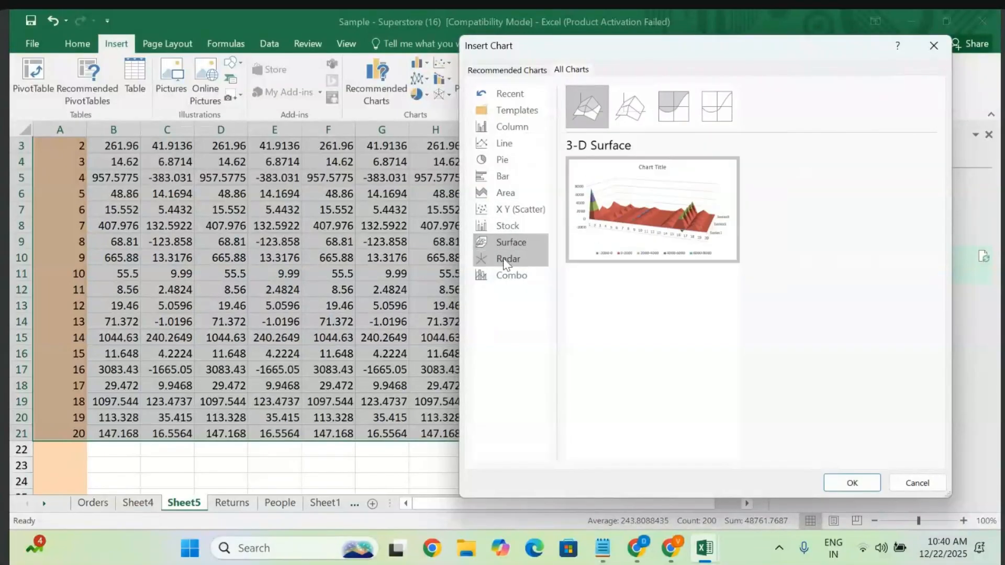
pyautogui.click(505, 259)
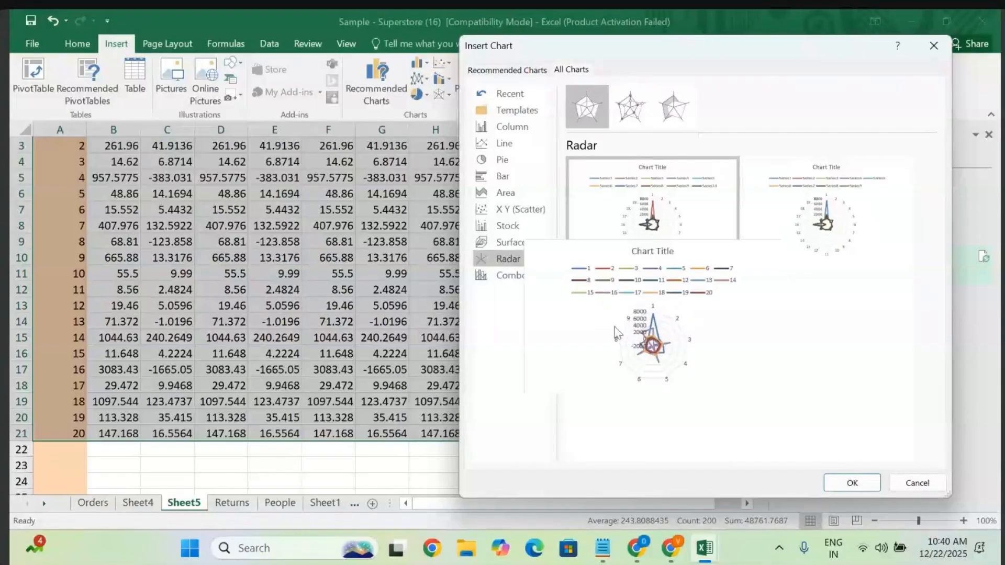
# - Preview the combo chart subtypes, ending on Clustered Column - Line
pyautogui.click(503, 277)
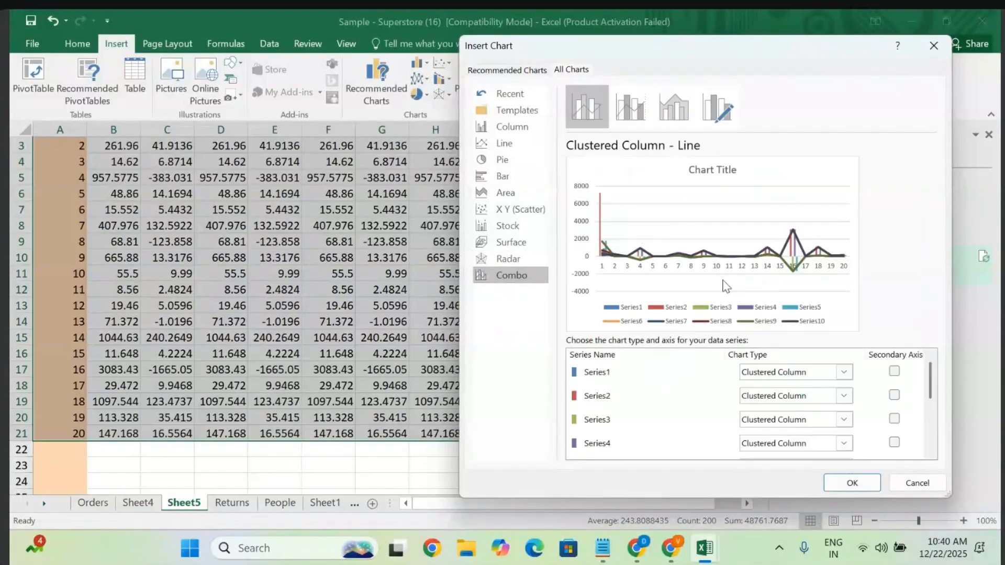
pyautogui.click(679, 100)
pyautogui.click(627, 113)
pyautogui.click(583, 115)
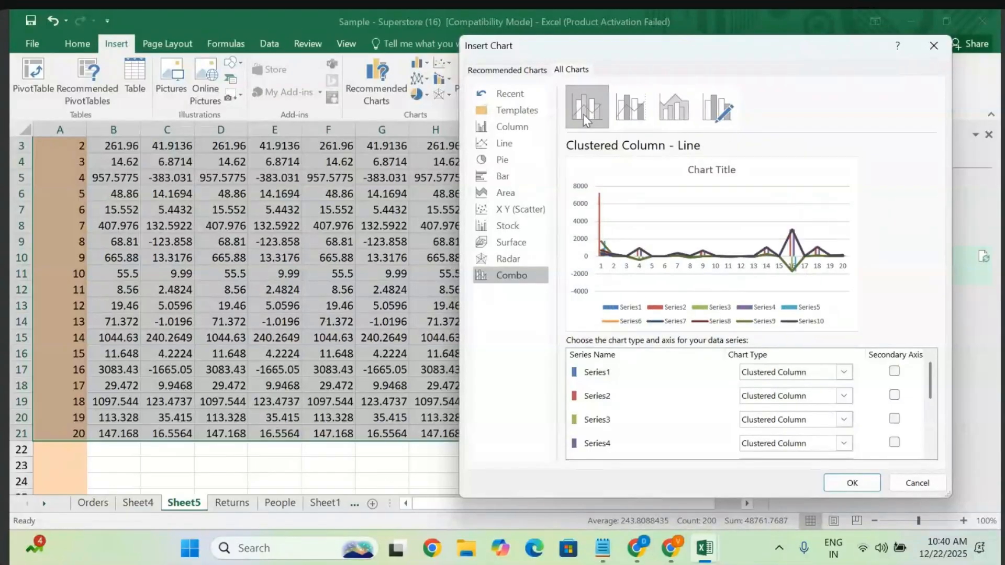
# - Insert a 3-D 100% Stacked Column chart of the selected data and move it toward the empty columns beside the table
pyautogui.click(502, 147)
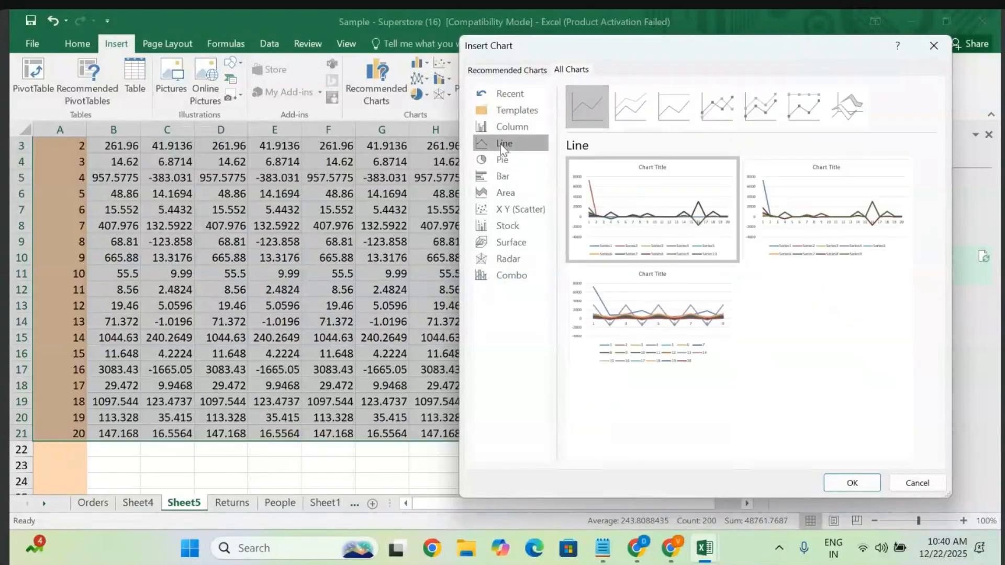
pyautogui.click(506, 128)
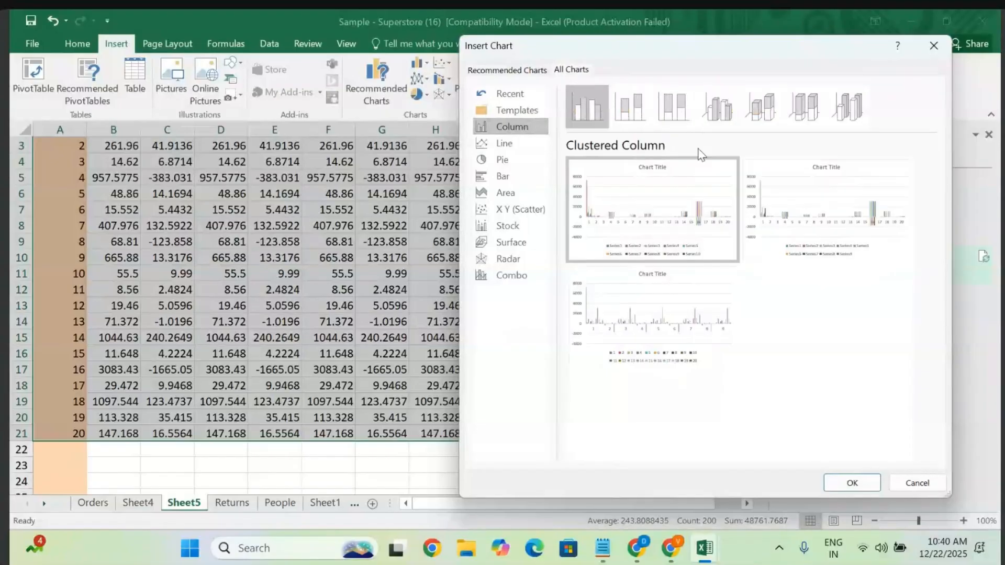
pyautogui.click(842, 112)
pyautogui.click(814, 111)
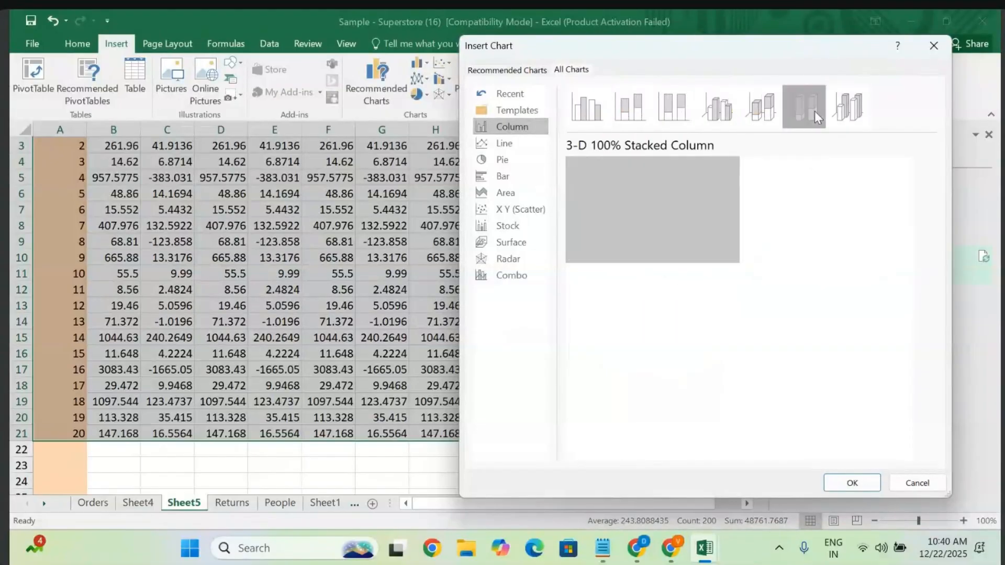
pyautogui.moveTo(637, 213)
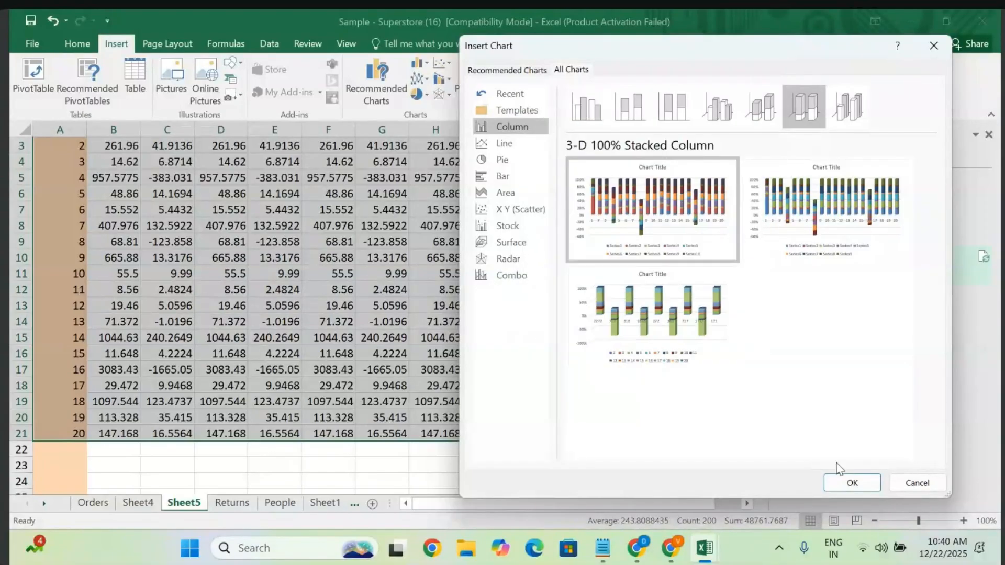
pyautogui.click(840, 485)
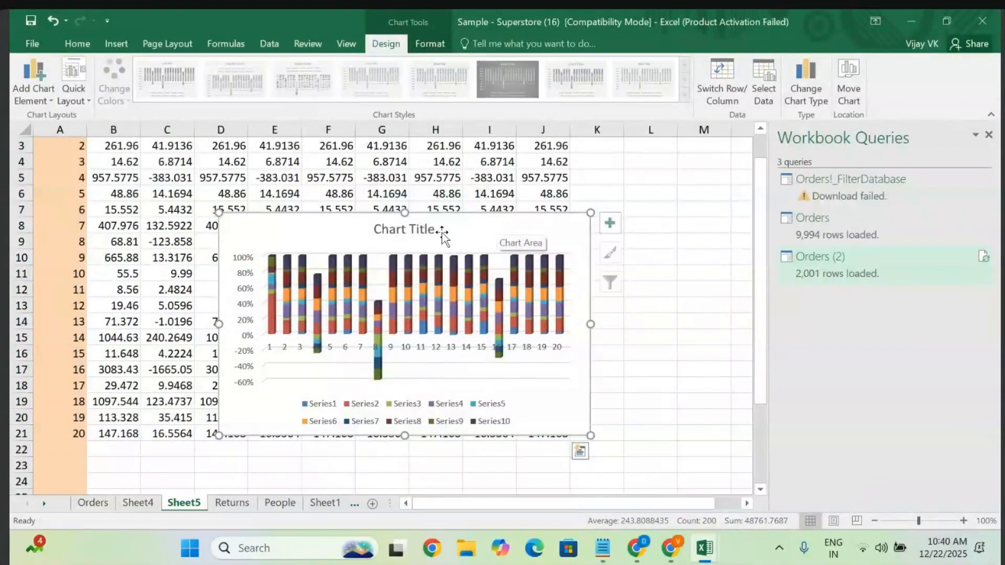
pyautogui.moveTo(443, 236); pyautogui.dragTo(672, 265)
pyautogui.hscroll(5, 672, 263)
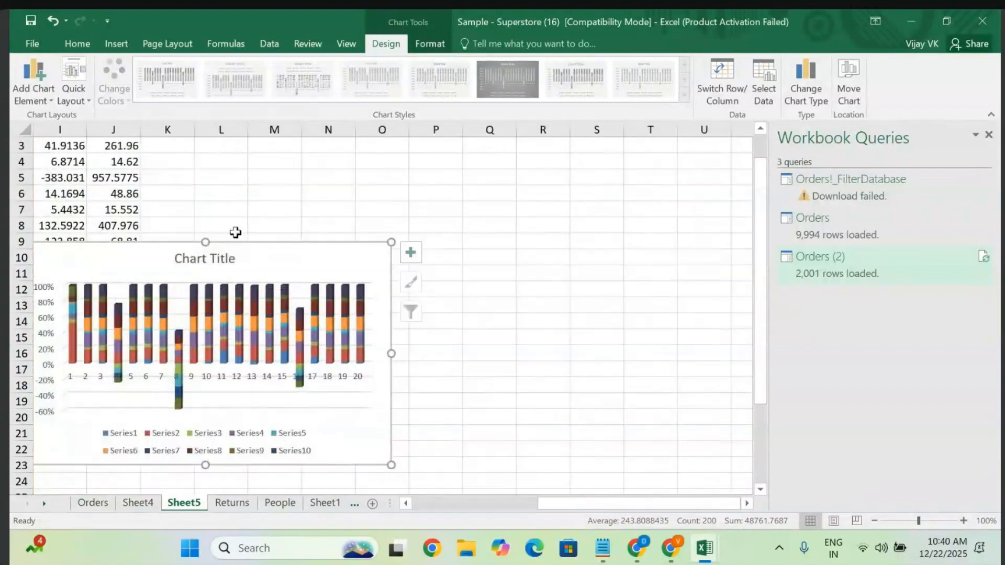
pyautogui.moveTo(205, 257); pyautogui.dragTo(401, 216)
pyautogui.moveTo(479, 200); pyautogui.dragTo(477, 201)
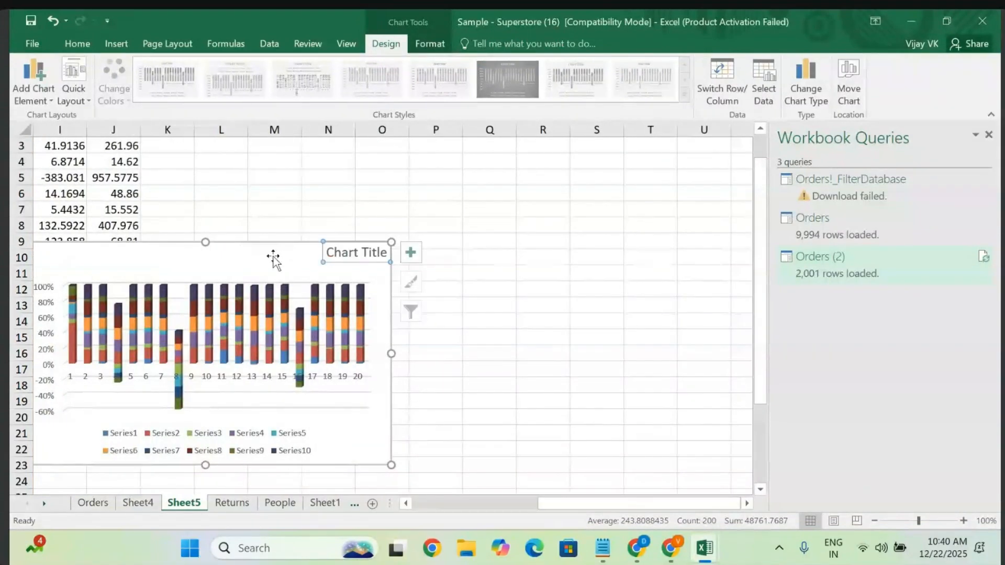
pyautogui.hotkey('ctrl', 'z')
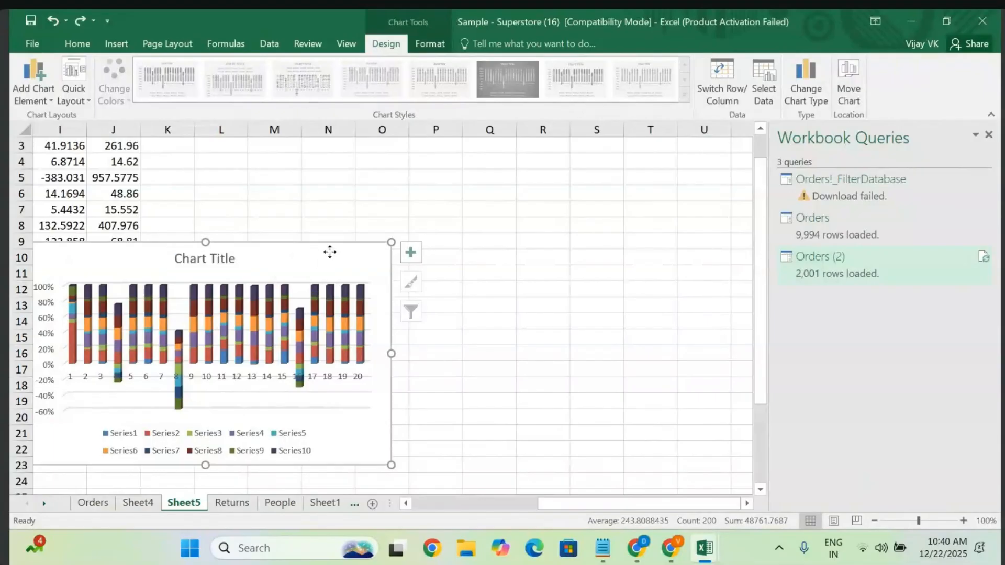
# - Move the chart clear of the table so it starts in column L, row 4, and enlarge it to about column V, row 23
pyautogui.moveTo(330, 253); pyautogui.dragTo(499, 172)
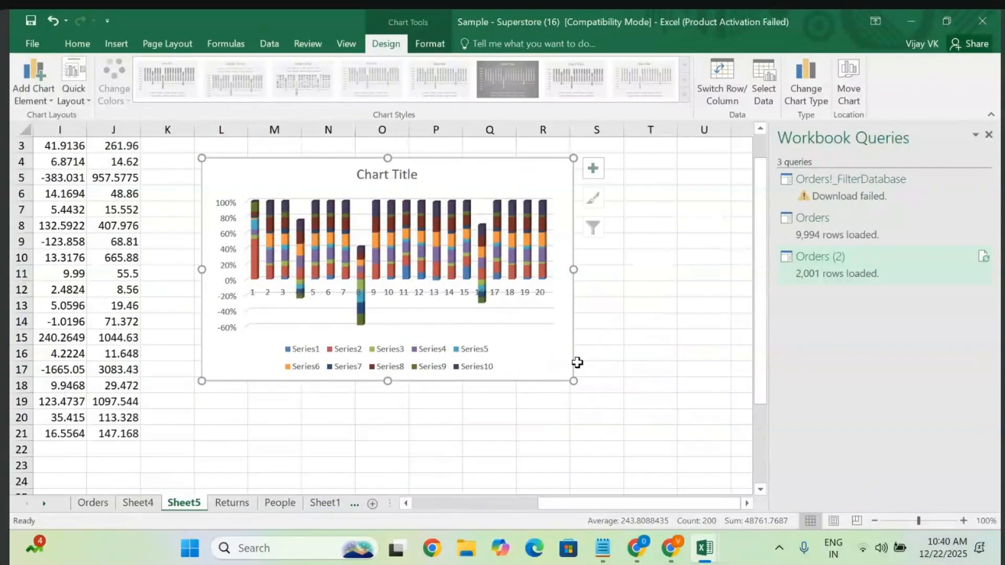
pyautogui.moveTo(574, 382); pyautogui.dragTo(701, 474)
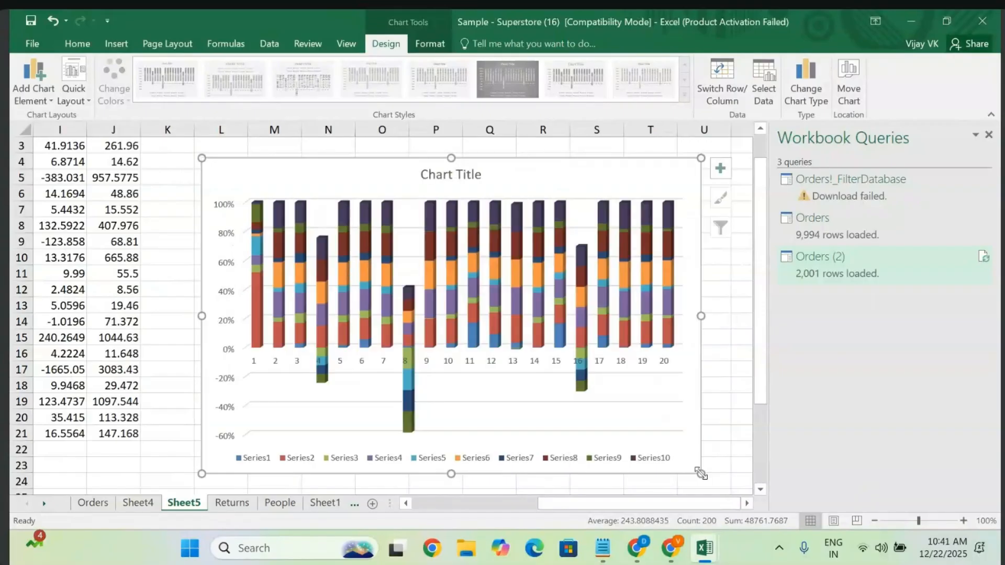
pyautogui.hscroll(1, 702, 474)
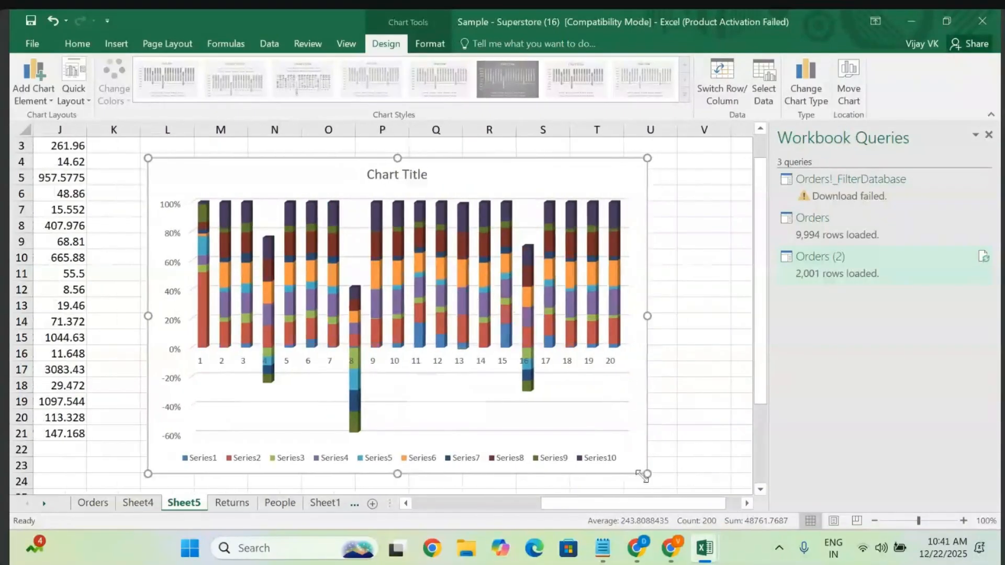
pyautogui.moveTo(649, 474); pyautogui.dragTo(727, 472)
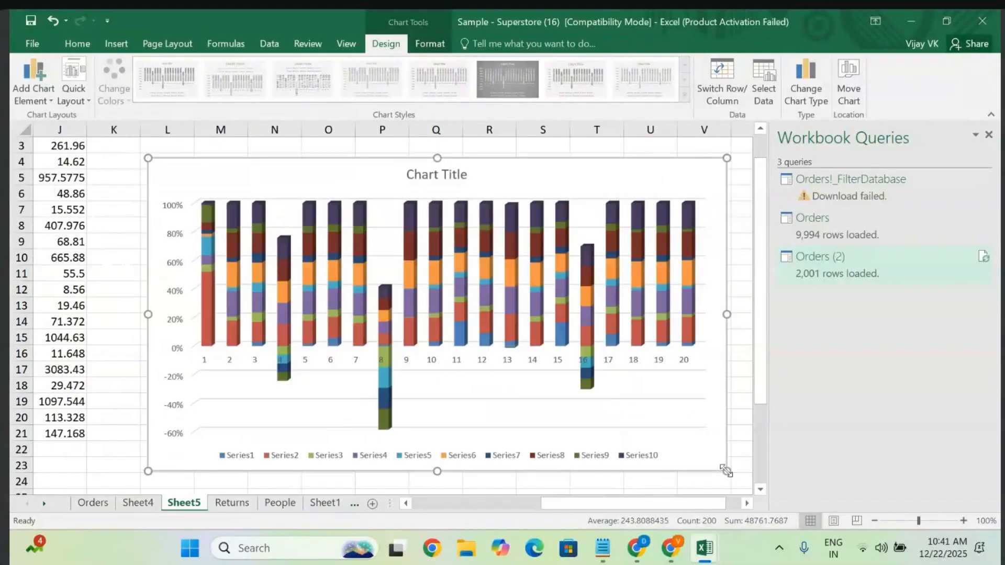
pyautogui.hscroll(1, 727, 471)
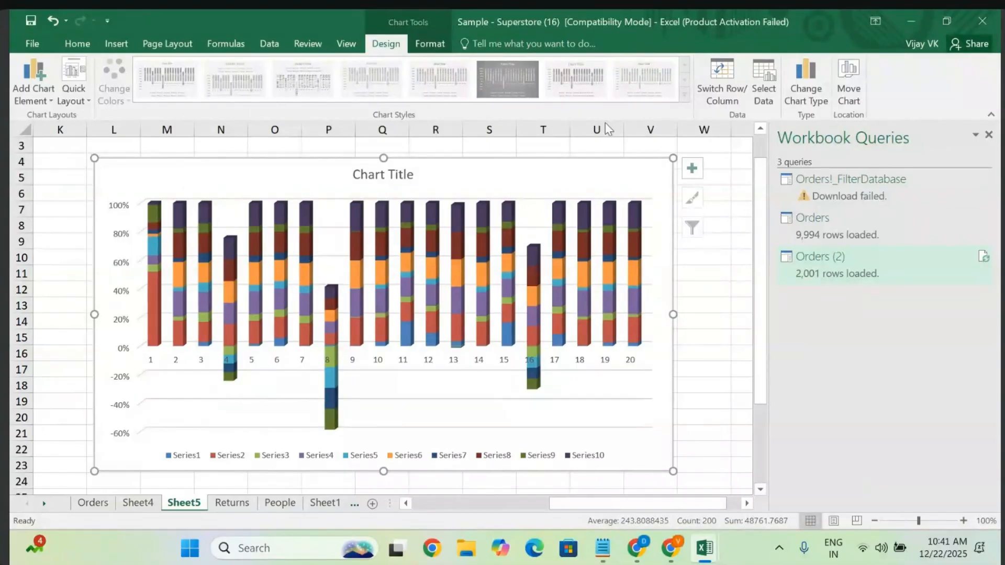
pyautogui.click(693, 317)
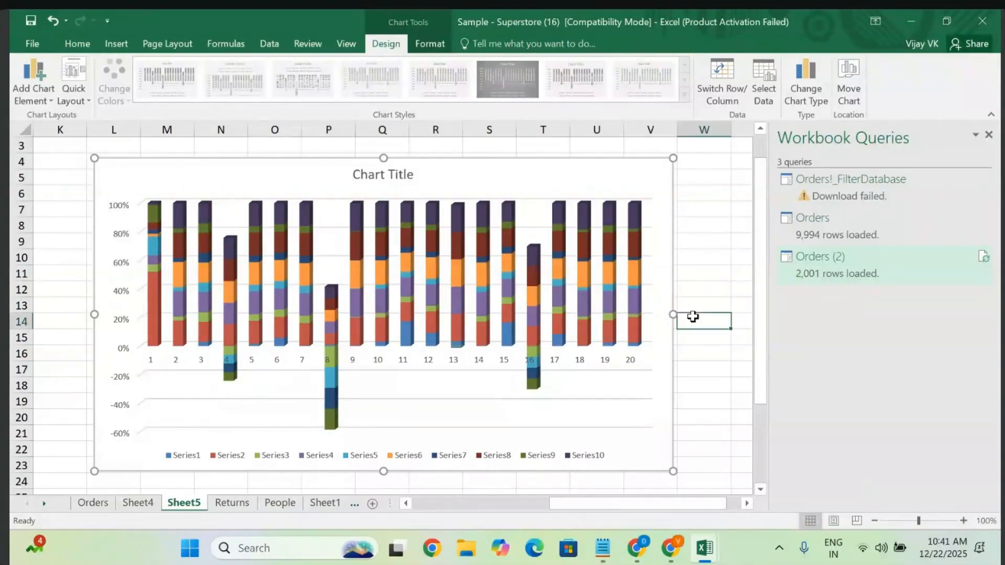
pyautogui.click(463, 184)
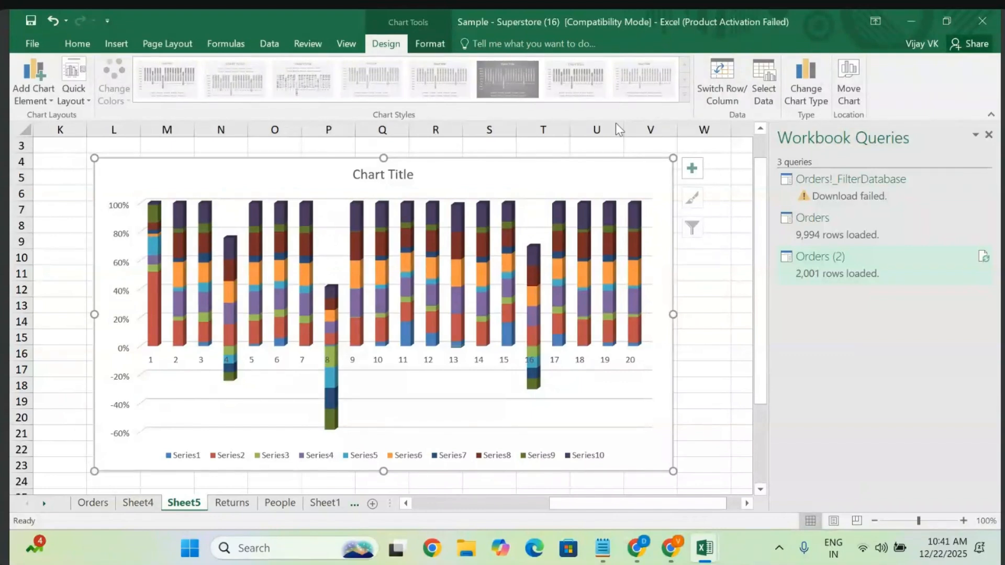
# - Select the Jan to Sep columns of the table with their headers, B1:J21
pyautogui.hscroll(-5, 440, 186)
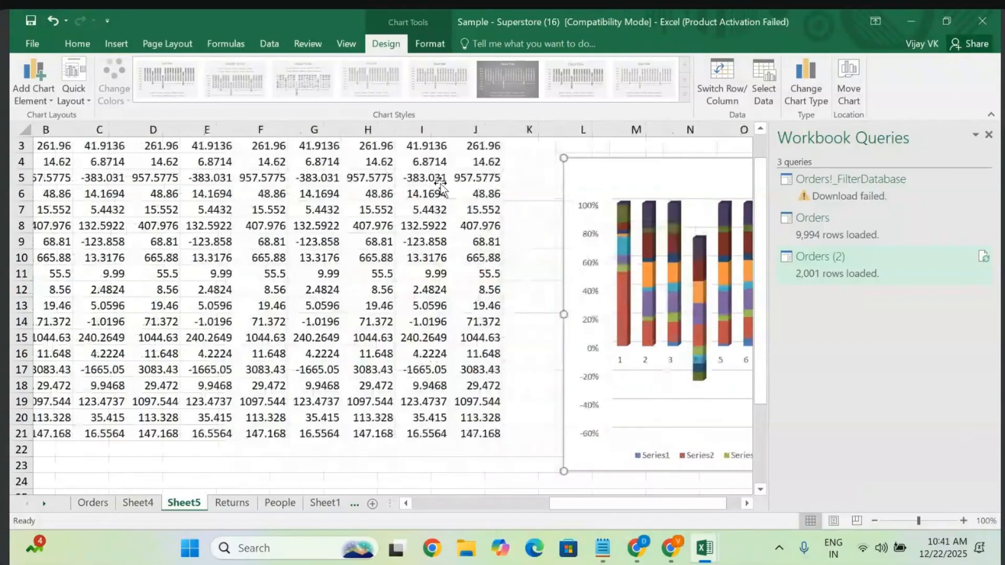
pyautogui.scroll(1, 124, 164)
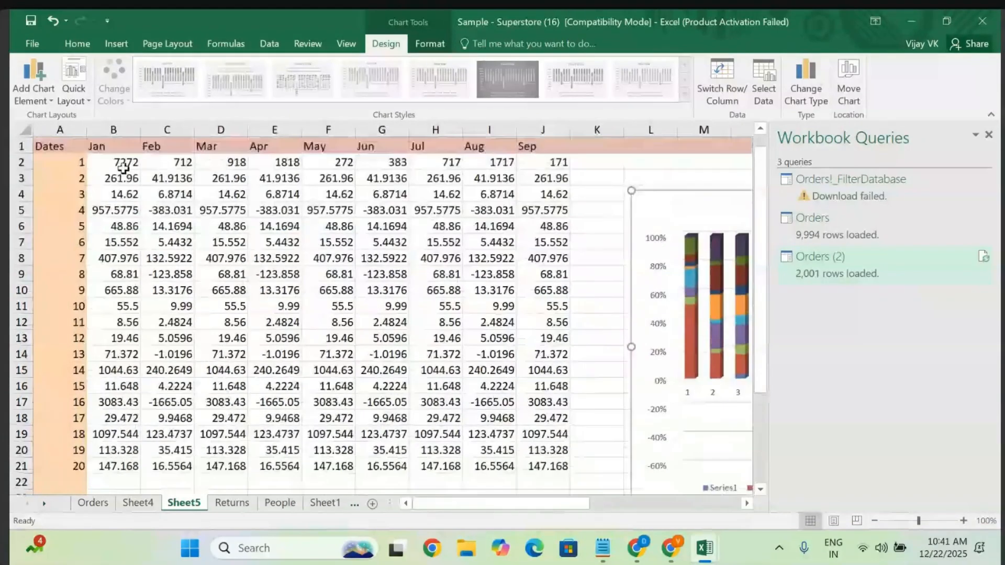
pyautogui.click(113, 162)
pyautogui.click(113, 144)
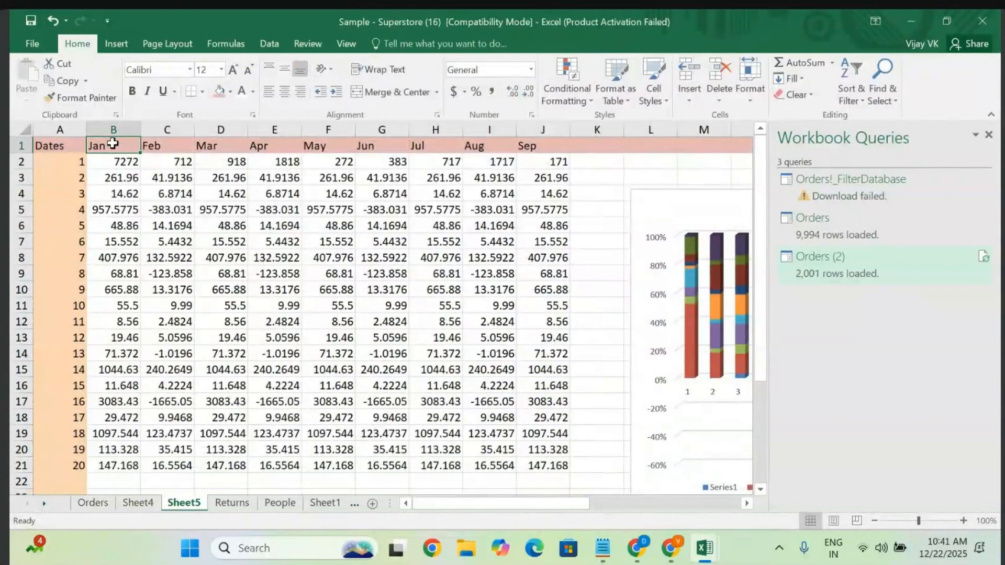
pyautogui.hotkey('ctrl', 'shift', 'Right')
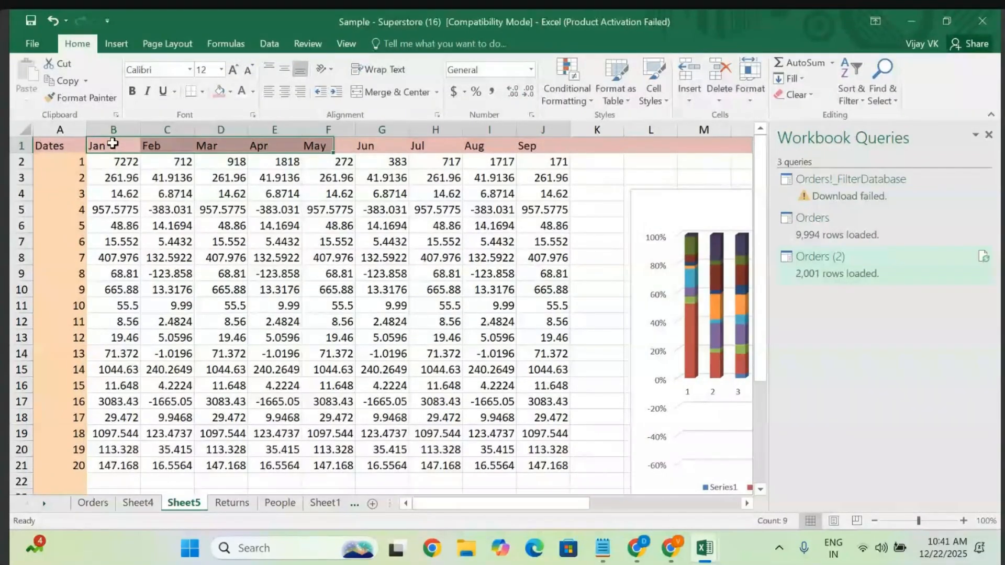
pyautogui.hotkey('ctrl', 'shift', 'Down')
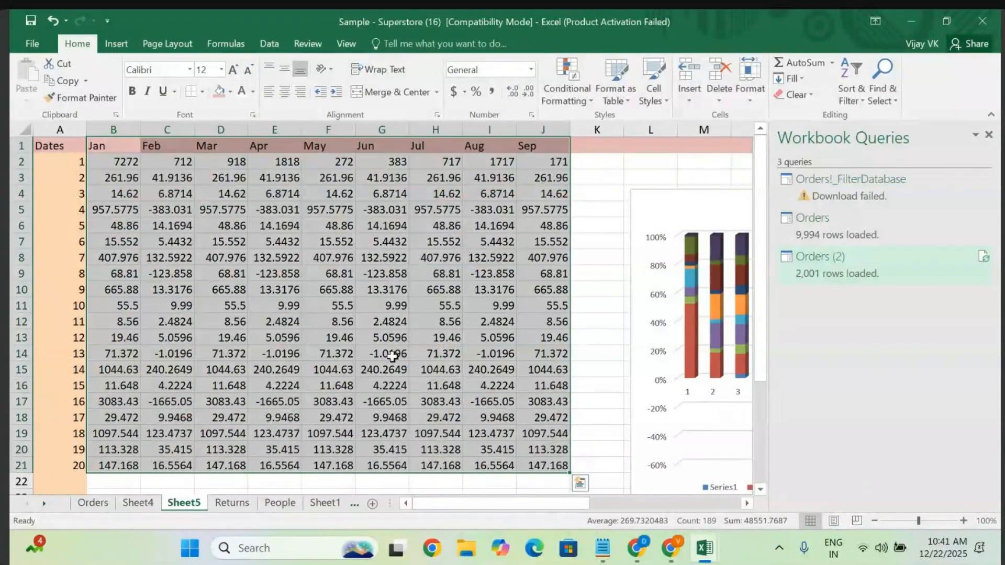
# - Examine the Quick Analysis options for the selected data, covering charts, row and column totals, tables and sparklines
pyautogui.click(581, 487)
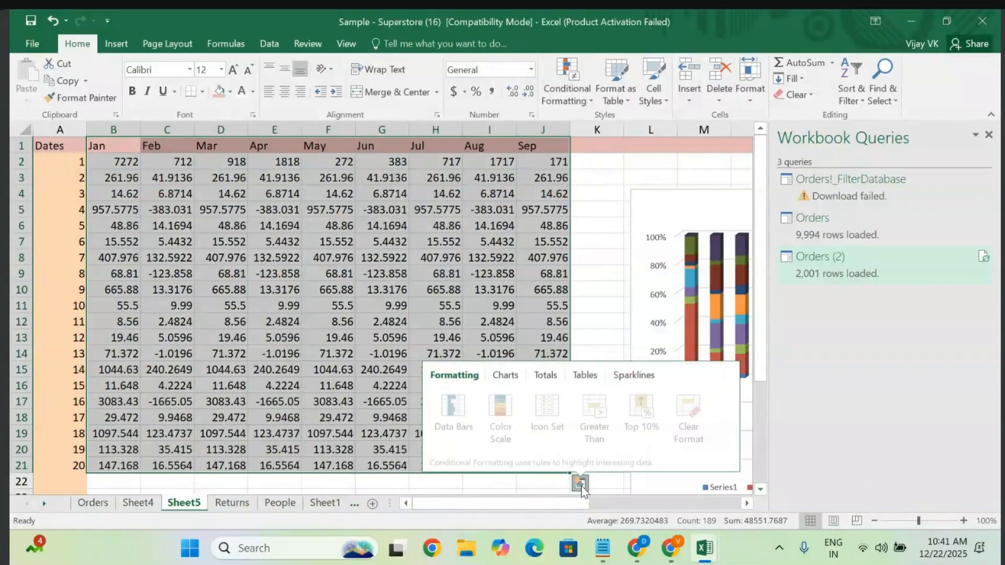
pyautogui.click(506, 376)
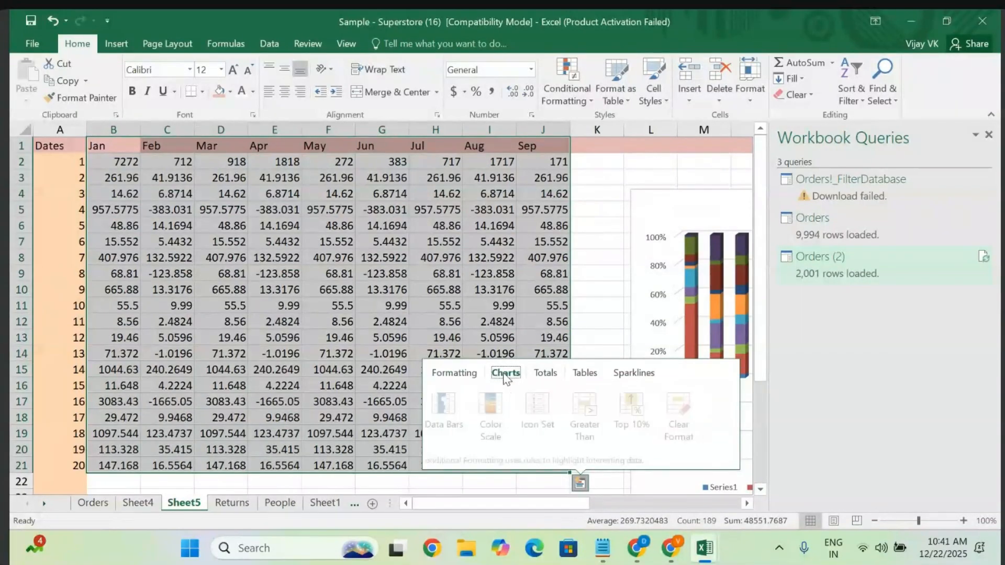
pyautogui.click(546, 373)
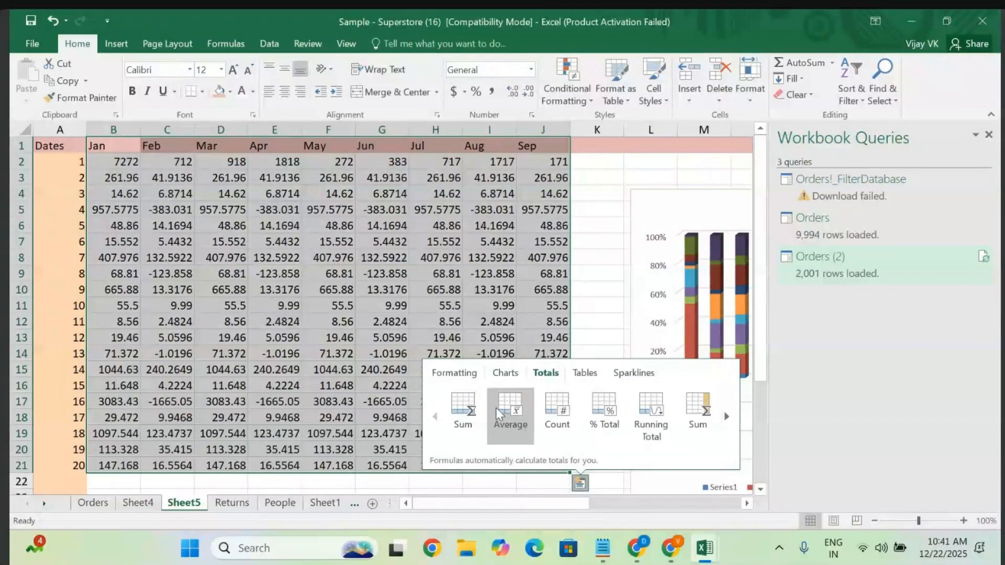
pyautogui.click(727, 417)
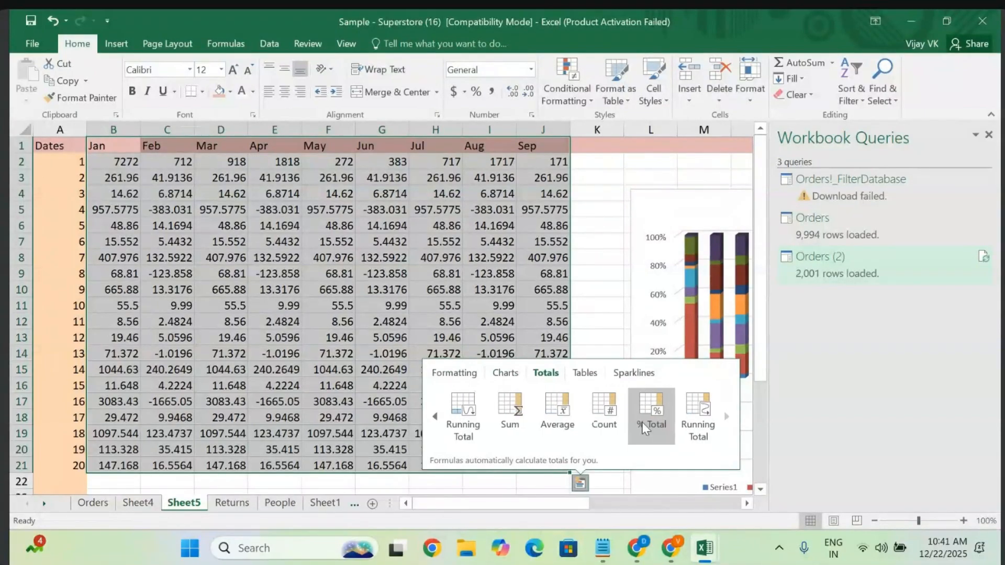
pyautogui.click(585, 373)
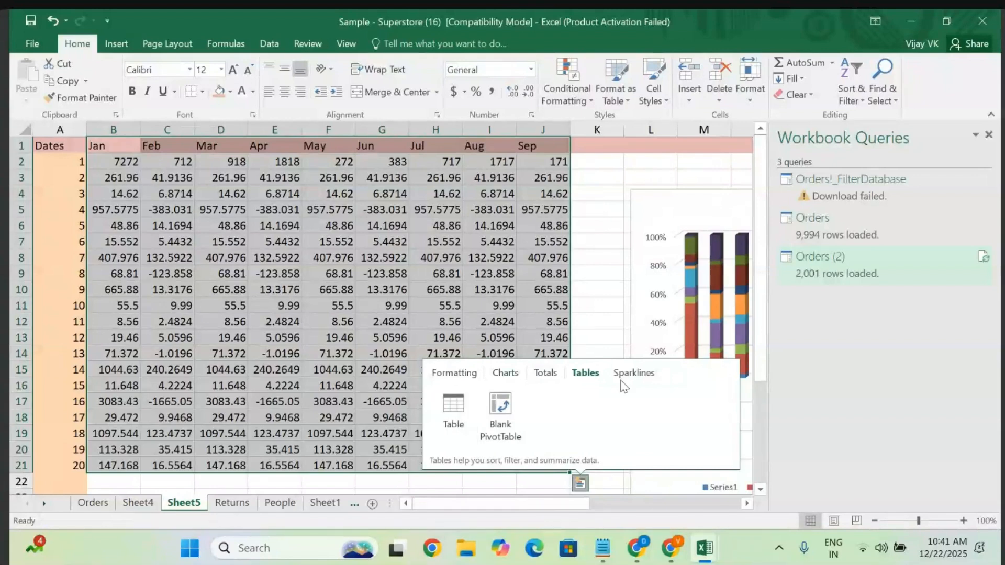
pyautogui.click(647, 375)
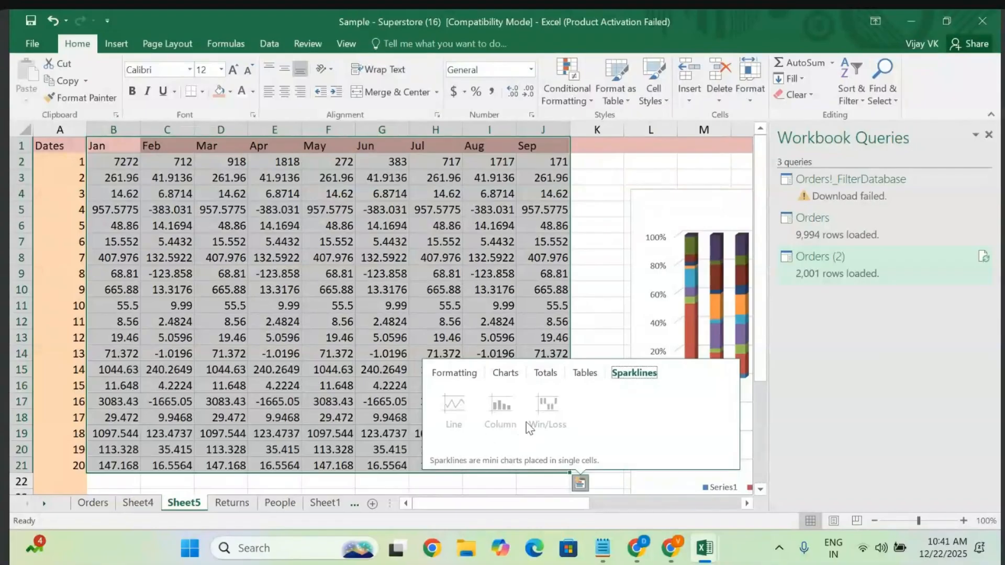
pyautogui.click(554, 378)
# - Open the full set of charts from Quick Analysis and preview the recommended Stacked Area and Stacked Column charts
pyautogui.click(508, 375)
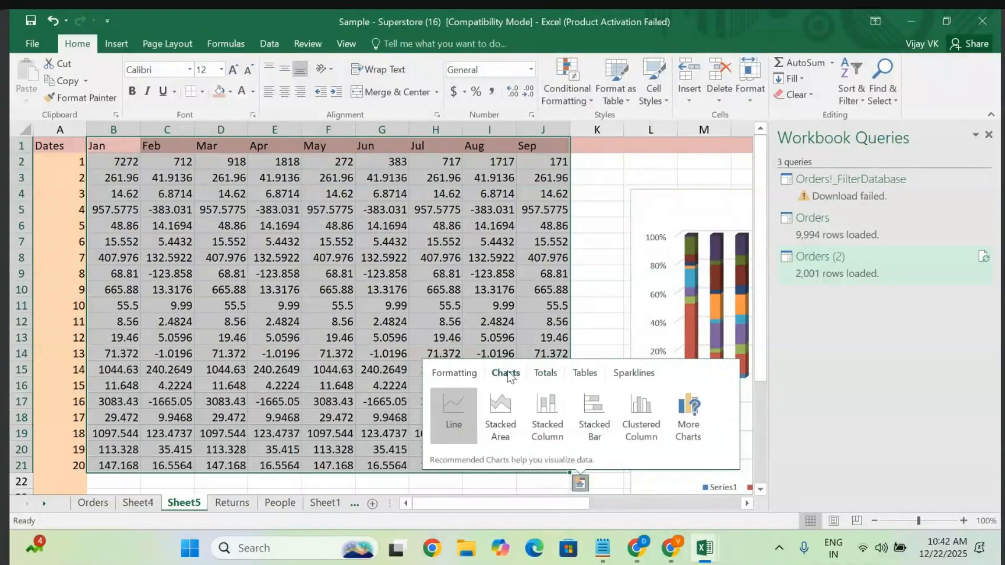
pyautogui.click(693, 420)
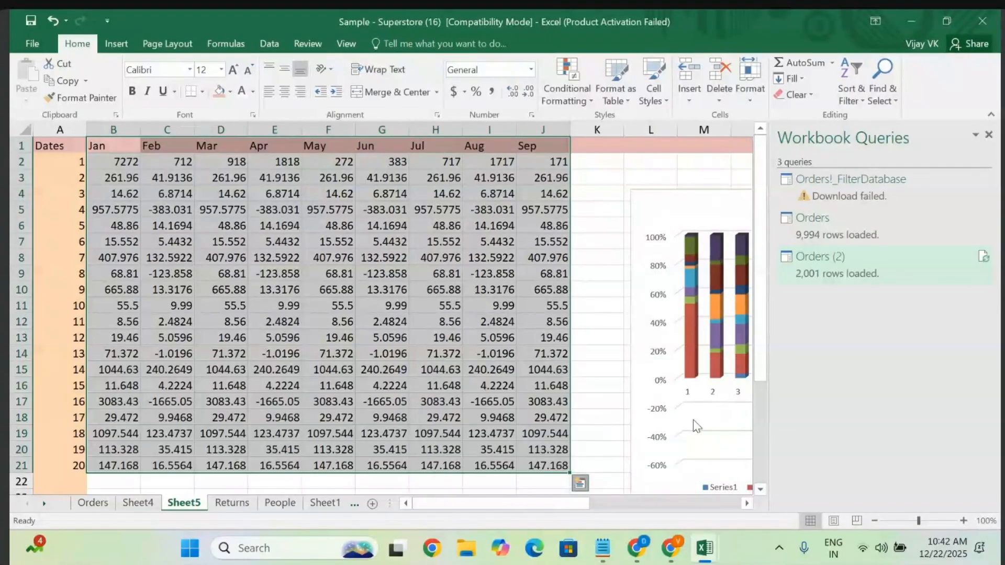
pyautogui.click(546, 212)
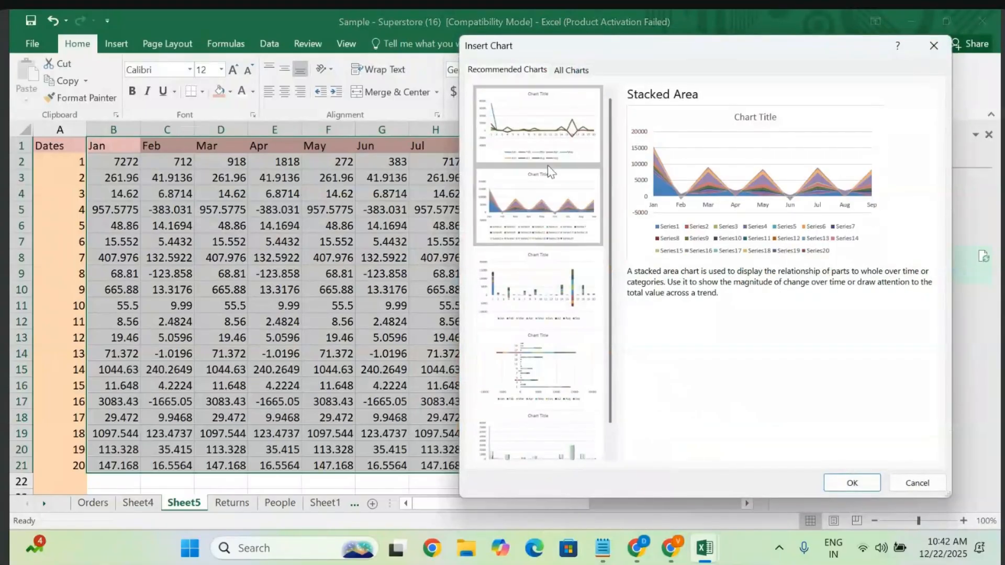
pyautogui.click(516, 275)
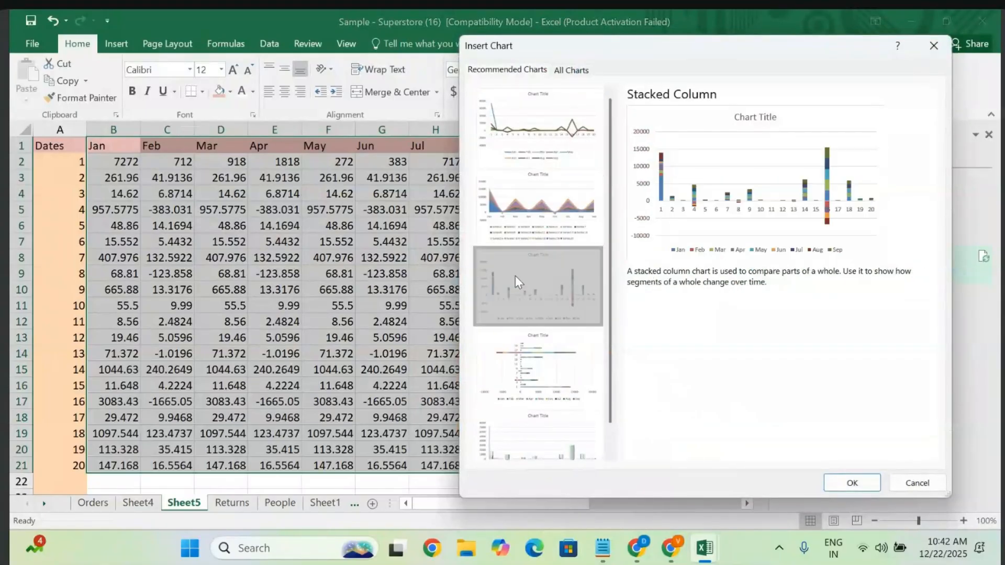
# - Preview the Line, Clustered Bar, Area, Pie and 3-D Pie charts for the selected data
pyautogui.click(572, 70)
pyautogui.click(505, 146)
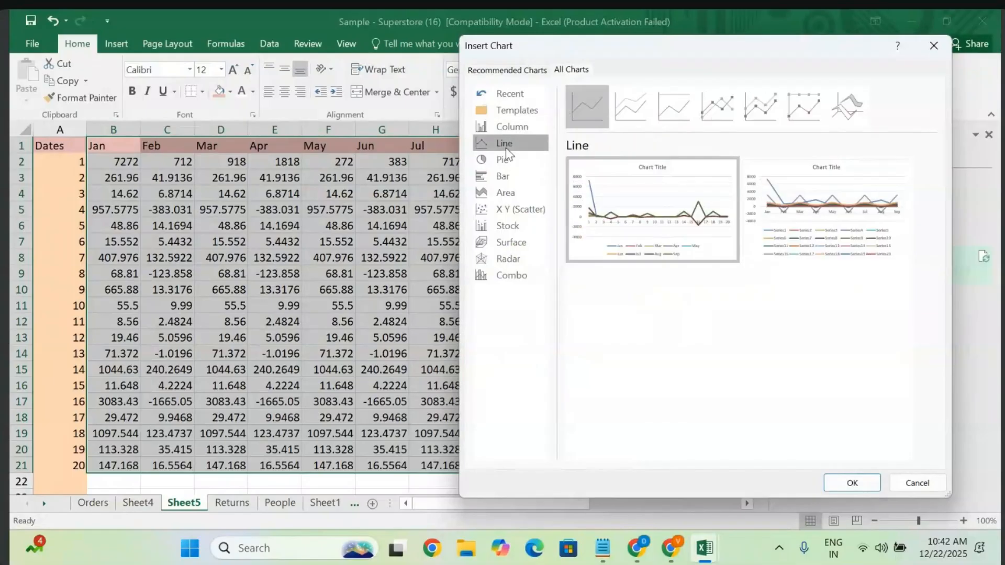
pyautogui.click(502, 174)
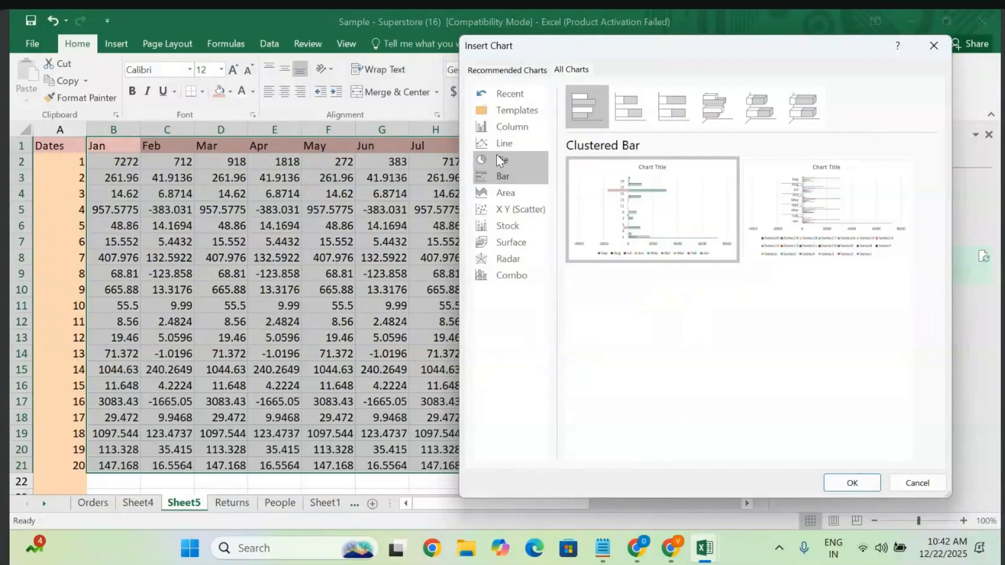
pyautogui.click(500, 160)
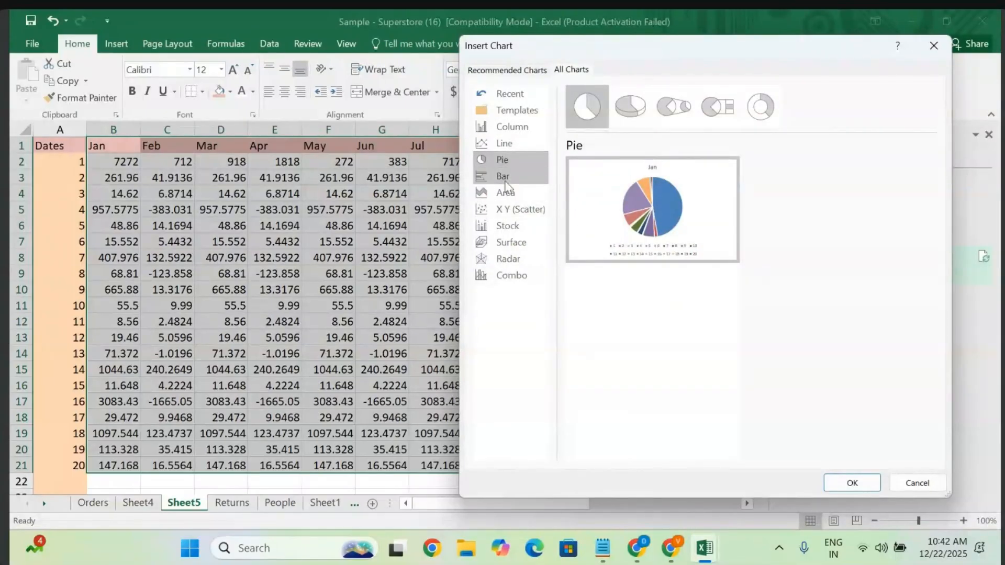
pyautogui.click(504, 178)
pyautogui.click(504, 192)
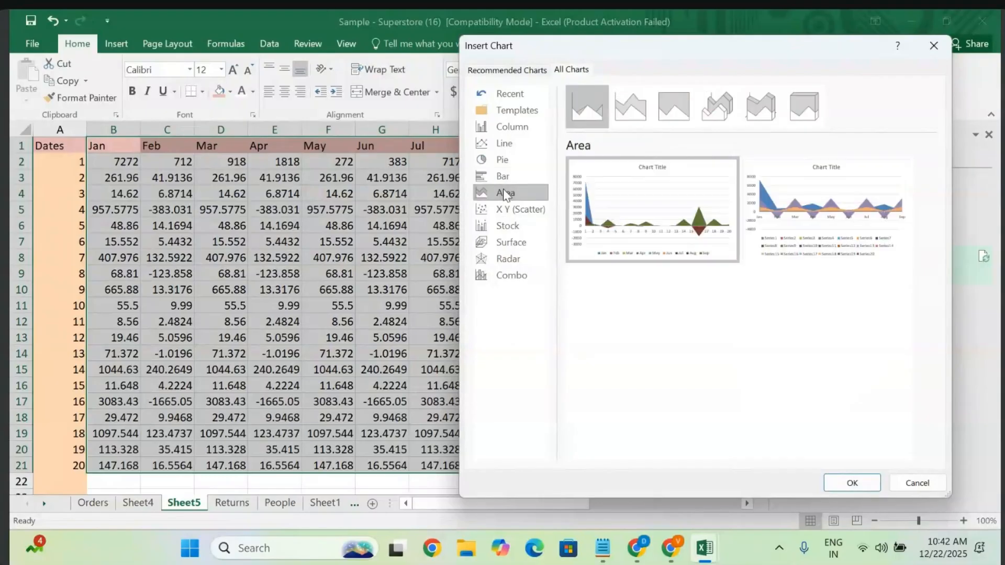
pyautogui.click(502, 160)
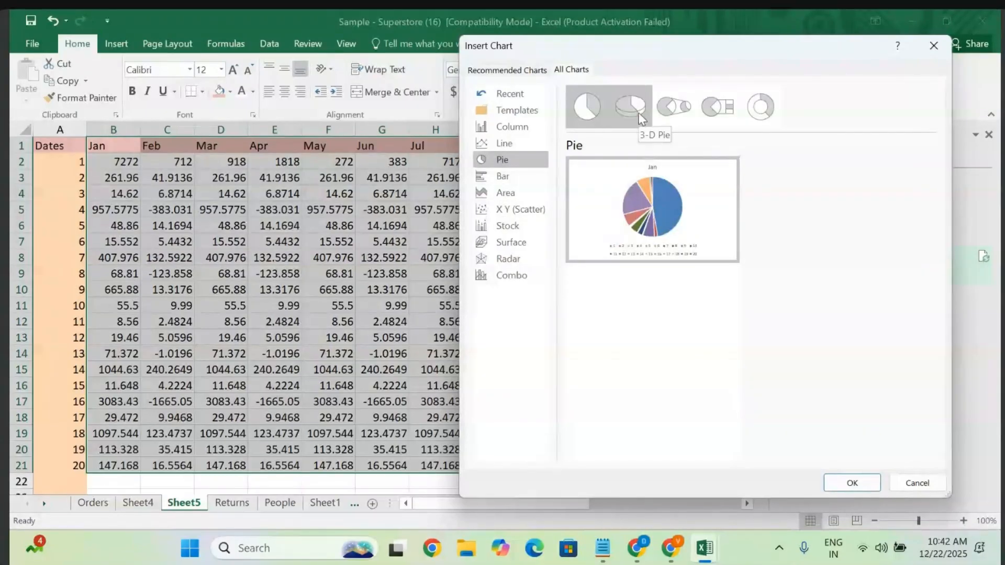
pyautogui.click(640, 117)
pyautogui.moveTo(670, 230)
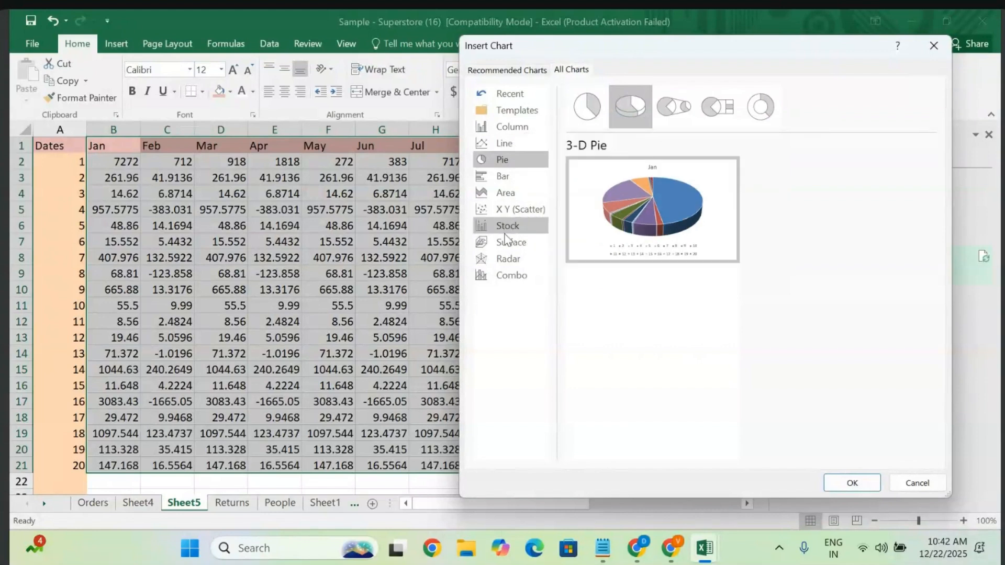
# - Insert a 3-D 100% Stacked Bar chart, using the variant with Feb to Sep as series and the Jan values as categories
pyautogui.click(506, 193)
pyautogui.click(504, 177)
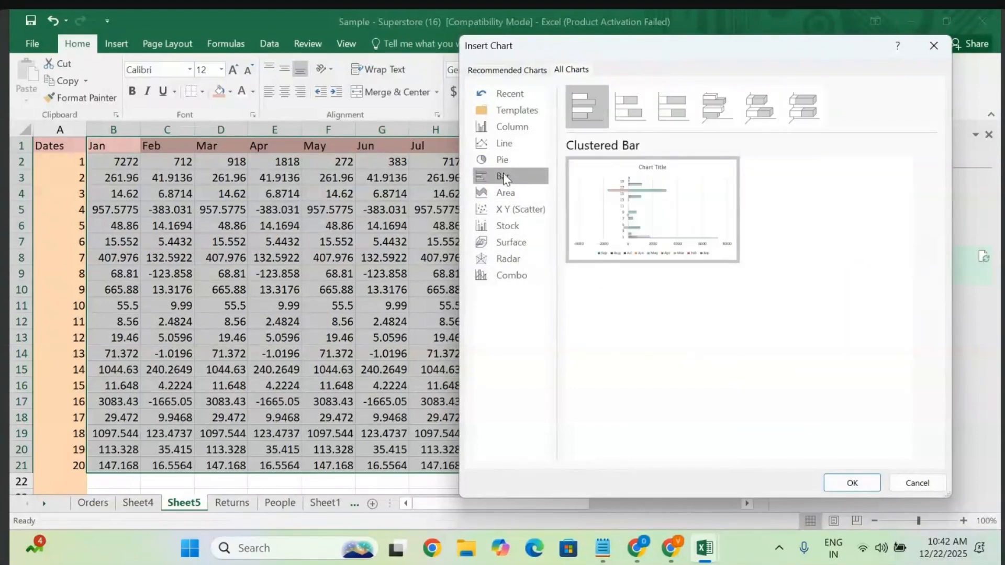
pyautogui.click(780, 106)
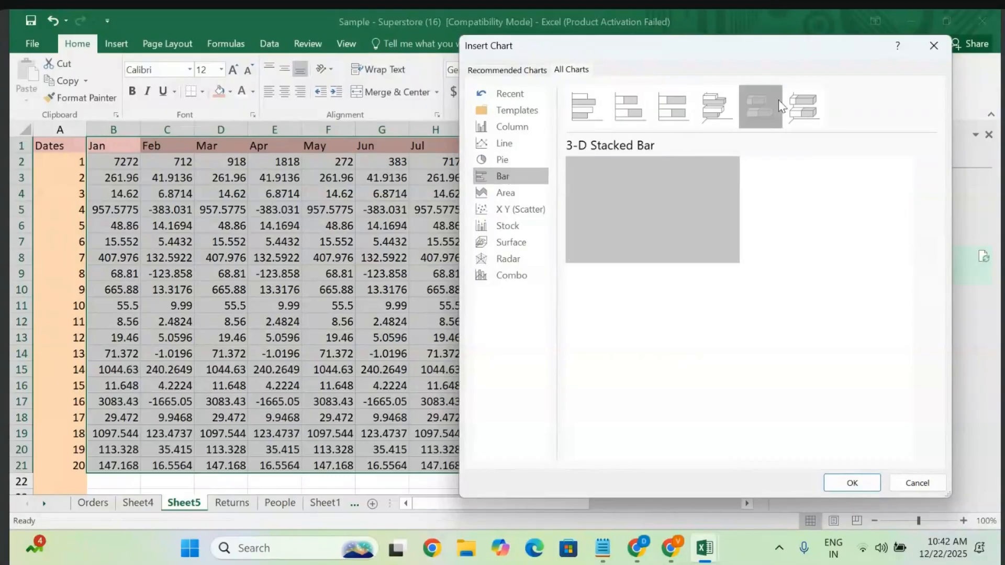
pyautogui.click(817, 109)
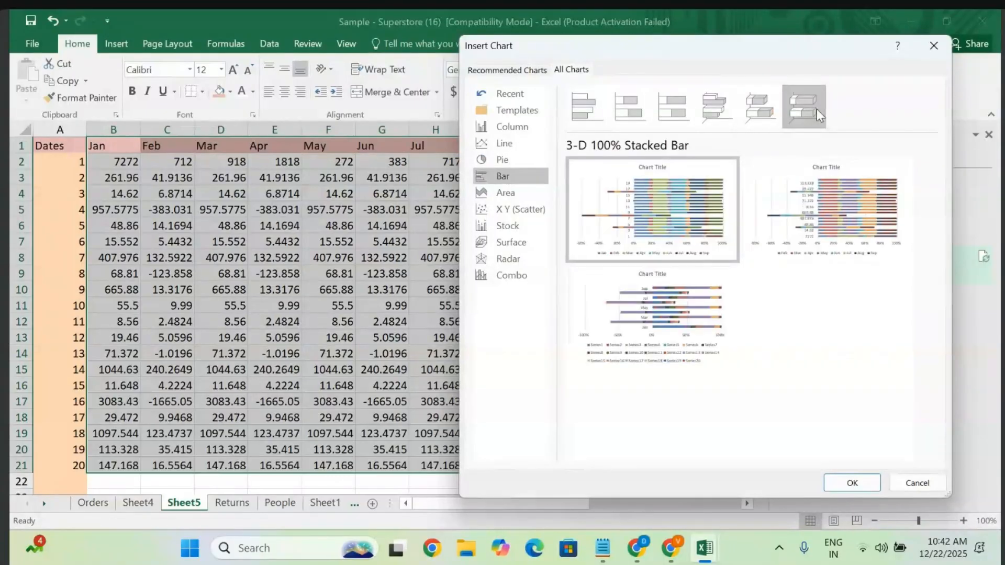
pyautogui.moveTo(664, 309)
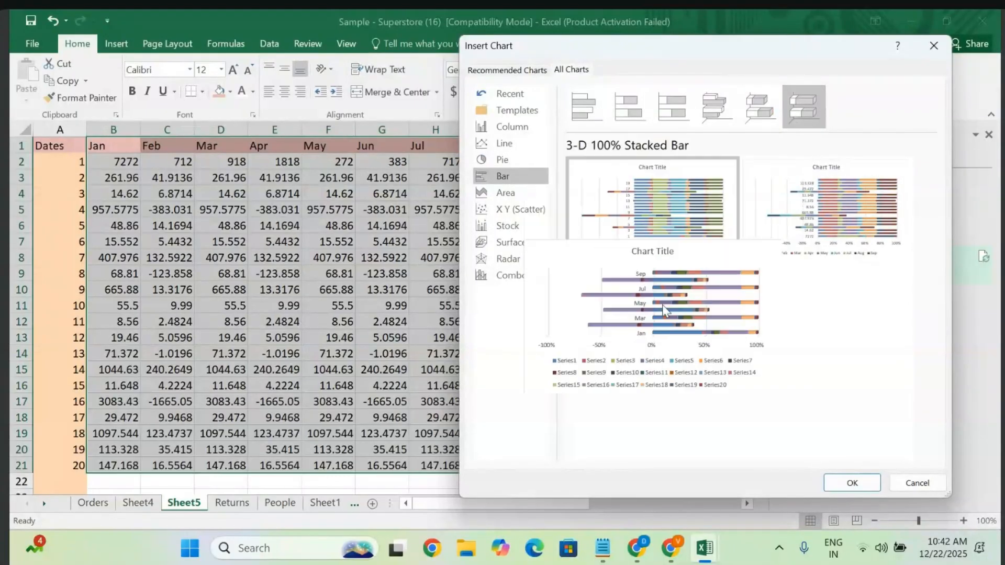
pyautogui.click(877, 185)
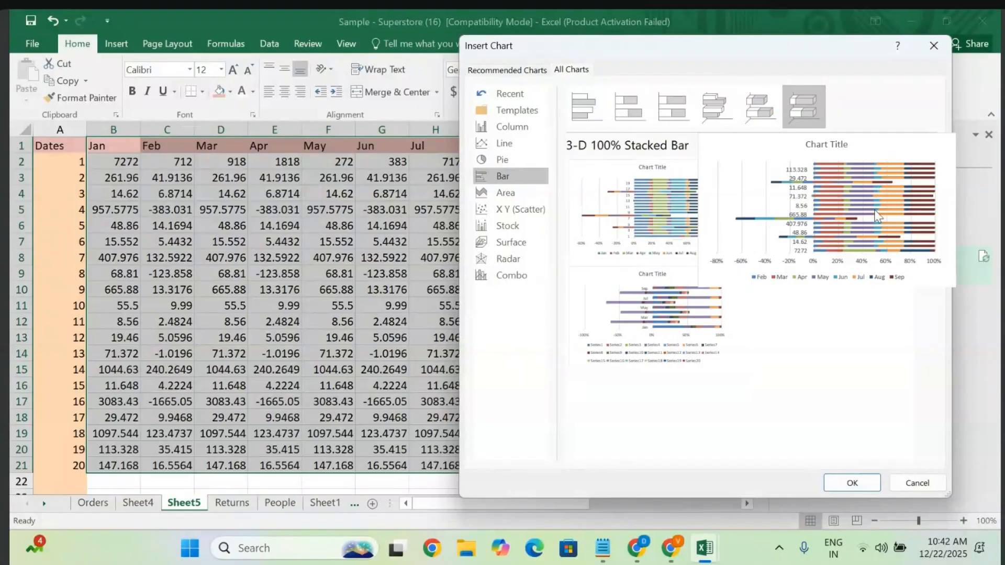
pyautogui.click(838, 486)
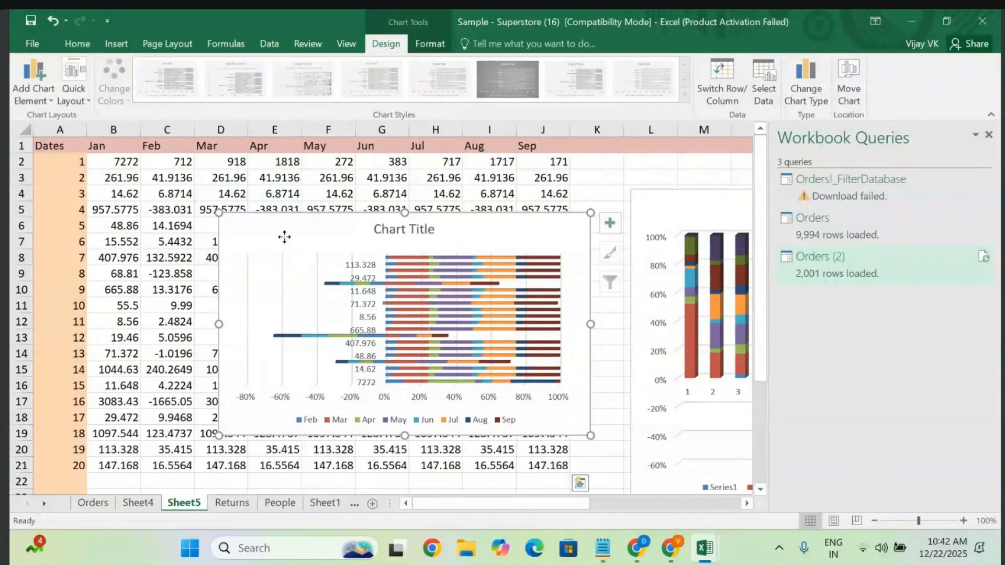
# - Move the bar chart beside the column chart so it starts in column W, row 4, and enlarge it to about column AE
pyautogui.moveTo(284, 238); pyautogui.dragTo(428, 288)
pyautogui.hscroll(4, 428, 288)
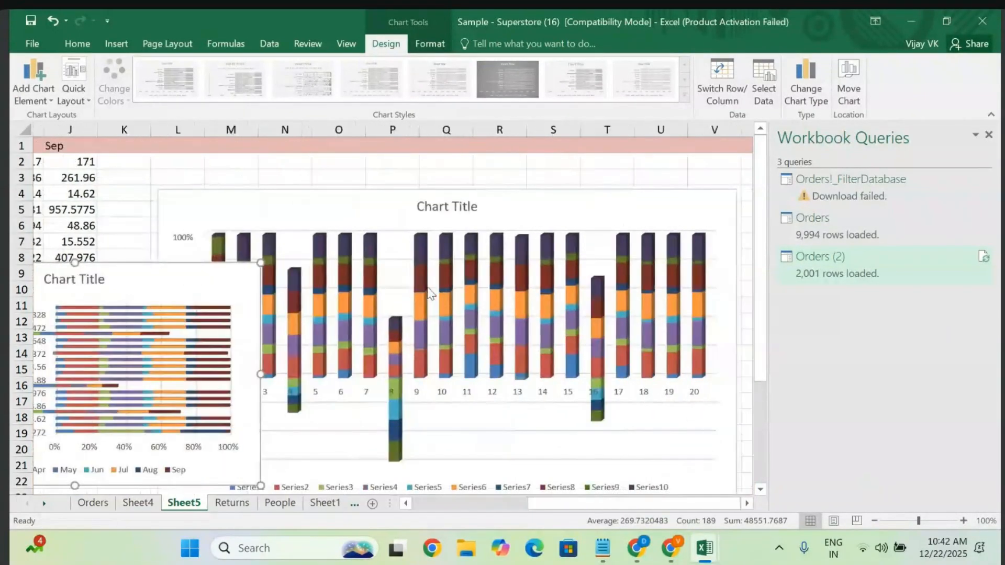
pyautogui.hscroll(-1, 429, 293)
pyautogui.moveTo(61, 281); pyautogui.dragTo(693, 269)
pyautogui.hscroll(3, 588, 263)
pyautogui.moveTo(386, 269); pyautogui.dragTo(606, 202)
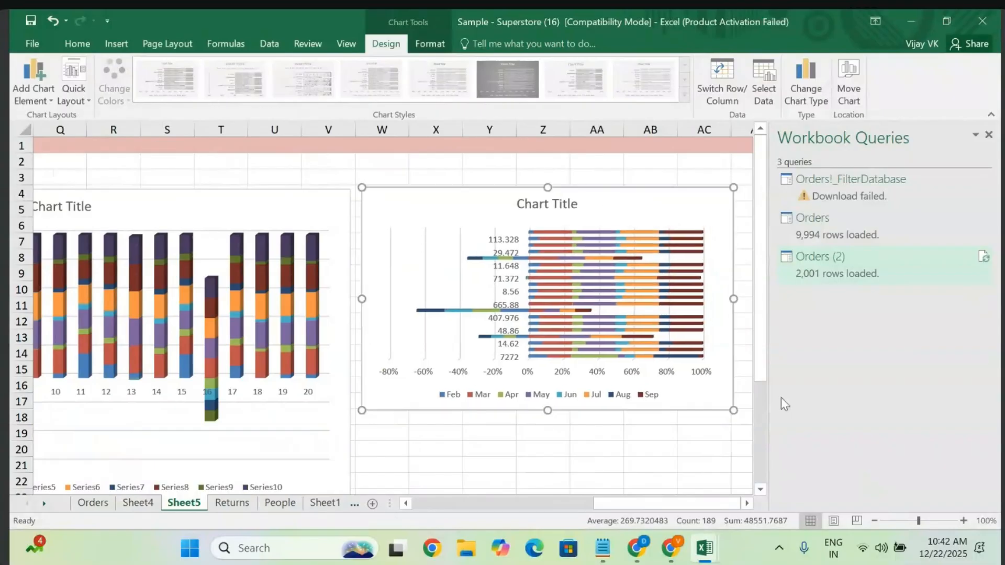
pyautogui.moveTo(737, 413); pyautogui.dragTo(768, 502)
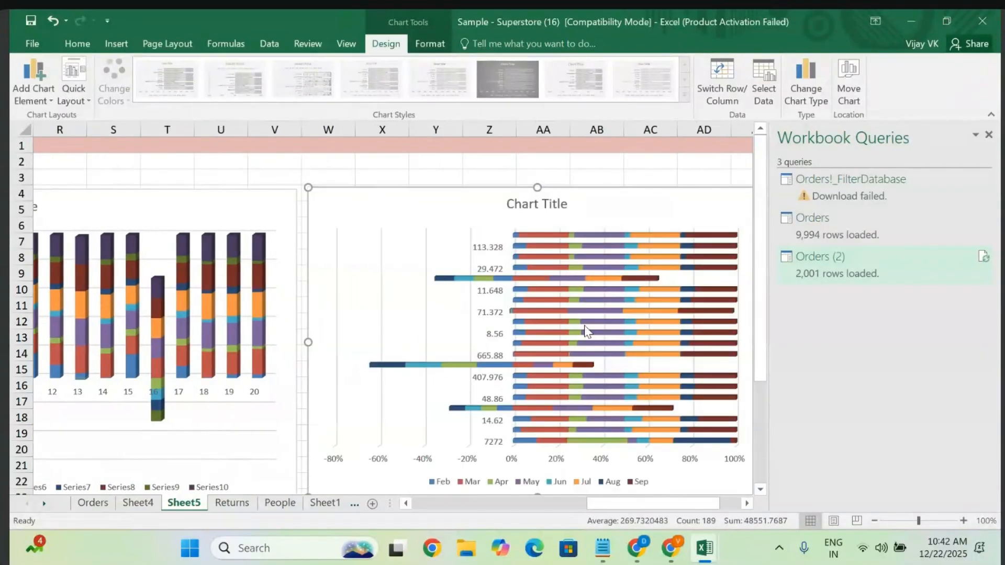
# - Apply the third Quick Layout preset to the bar chart and select the whole chart area
pyautogui.hscroll(2, 584, 326)
pyautogui.hscroll(-1, 584, 325)
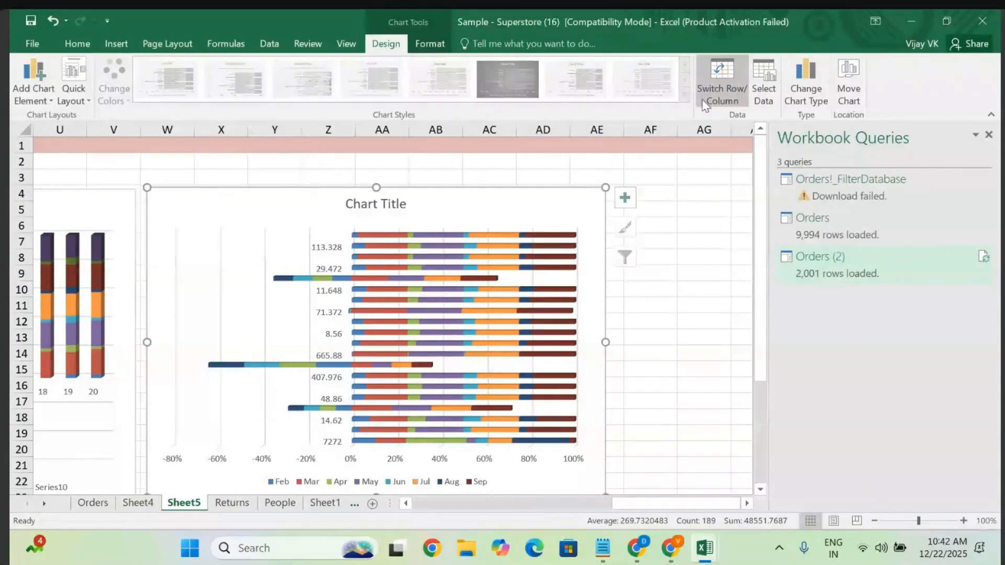
pyautogui.click(79, 85)
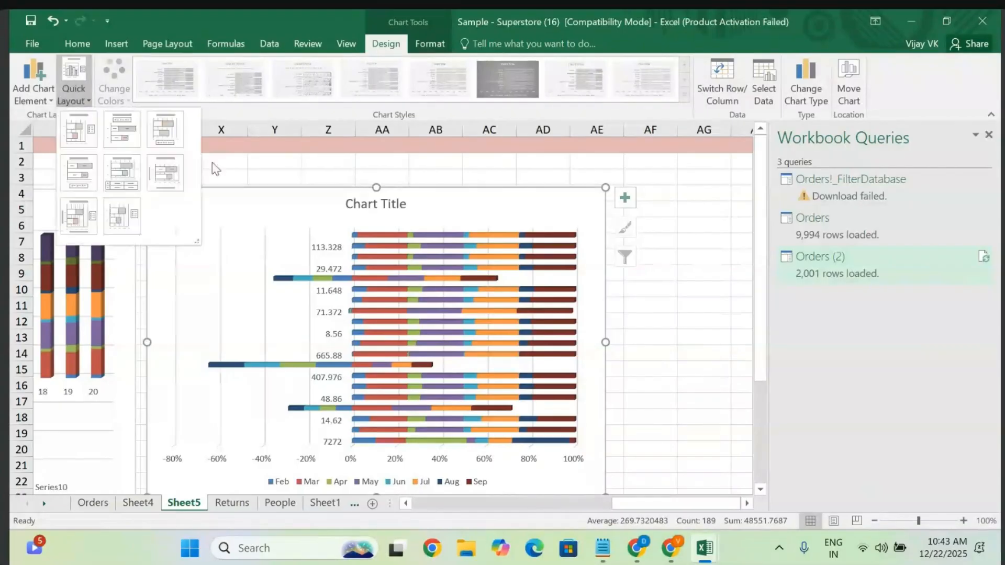
pyautogui.click(152, 140)
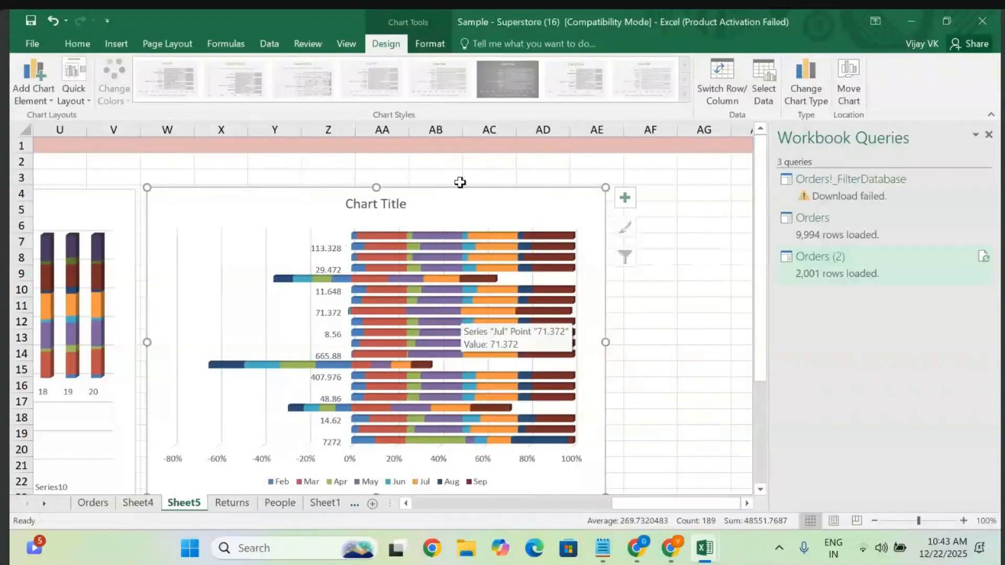
pyautogui.click(541, 227)
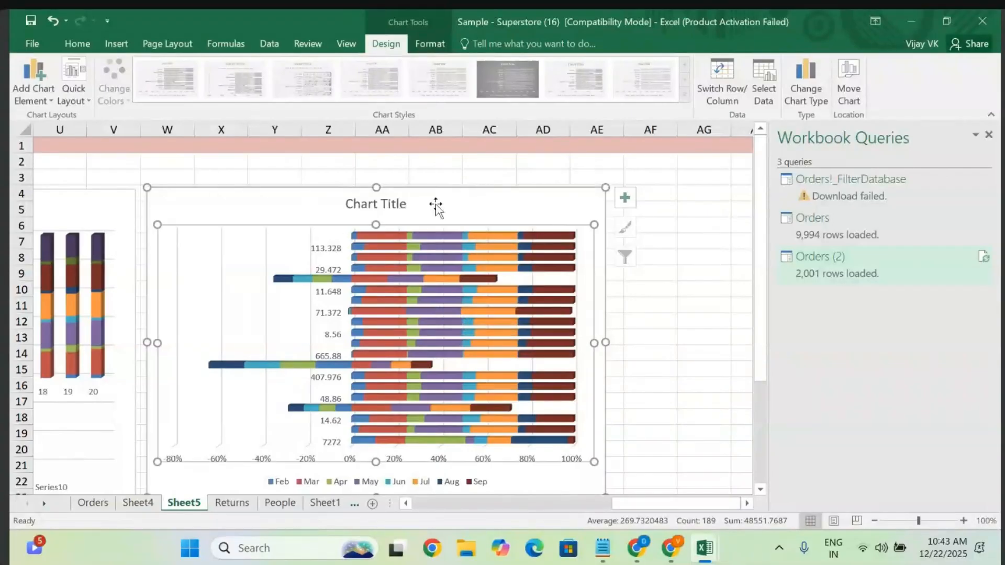
pyautogui.click(238, 197)
pyautogui.click(73, 44)
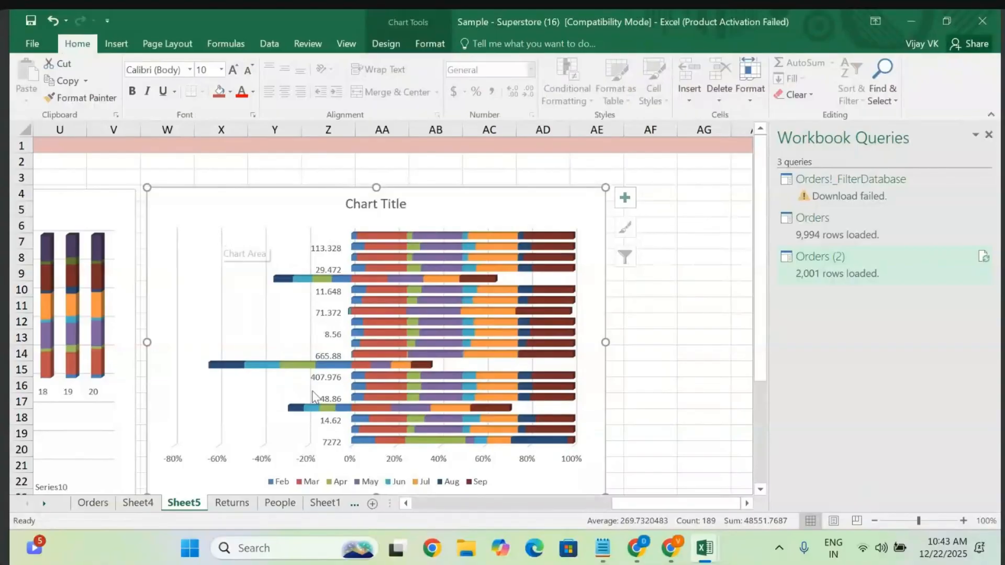
# - Clear the stray total in cell W5 on the Orders sheet
pyautogui.click(91, 504)
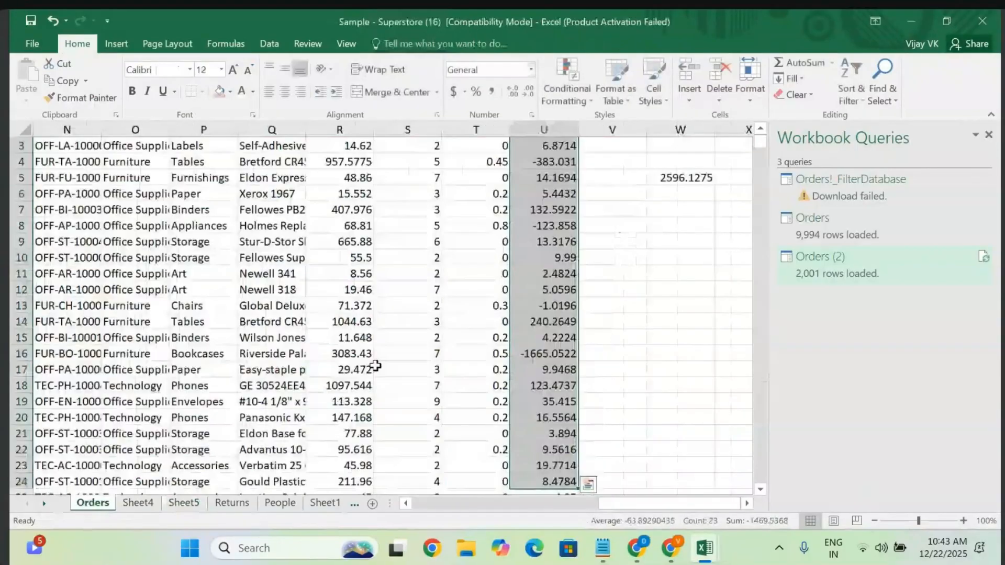
pyautogui.click(291, 365)
pyautogui.hscroll(2, 291, 365)
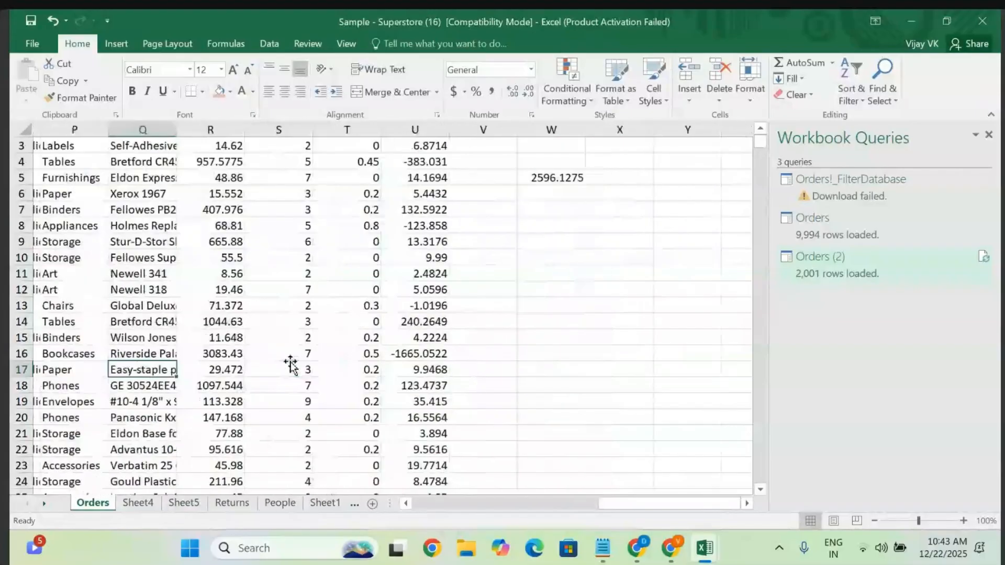
pyautogui.doubleClick(544, 175)
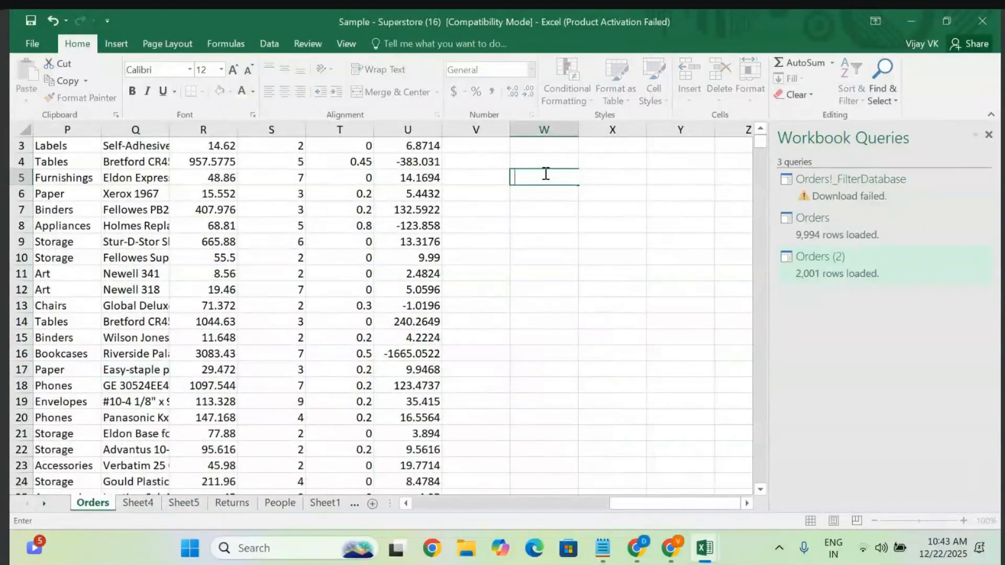
pyautogui.click(532, 273)
pyautogui.scroll(-5, 532, 274)
pyautogui.scroll(5, 532, 274)
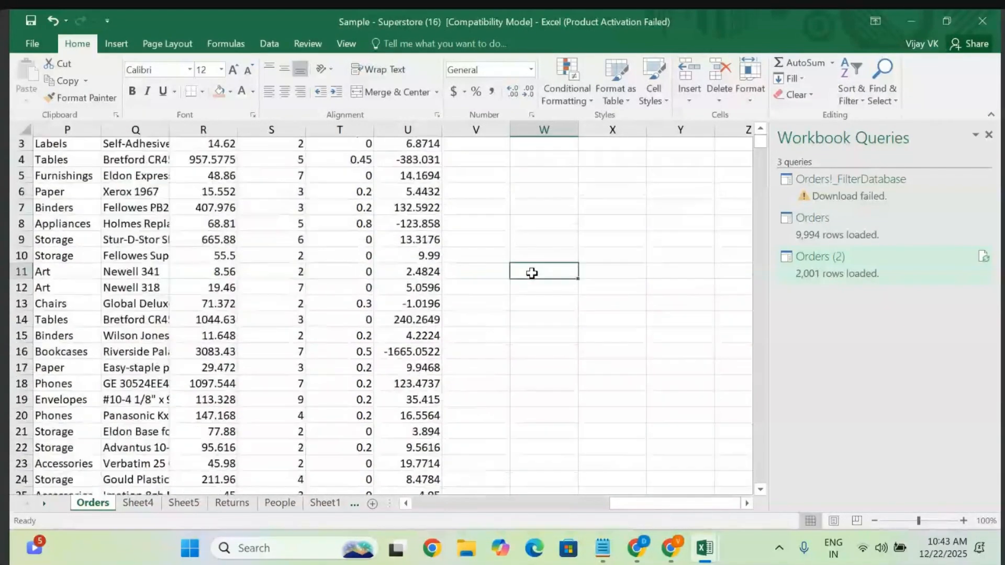
# - Select the whole Orders data table and open the full chart choices through Quick Analysis
pyautogui.hscroll(-5, 532, 273)
pyautogui.click(265, 275)
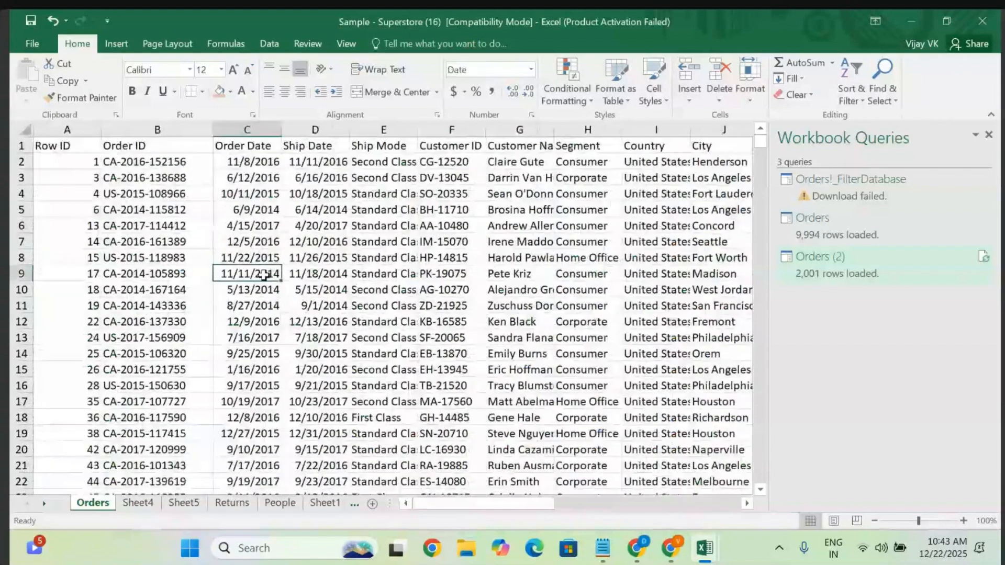
pyautogui.hotkey('ctrl', 'a')
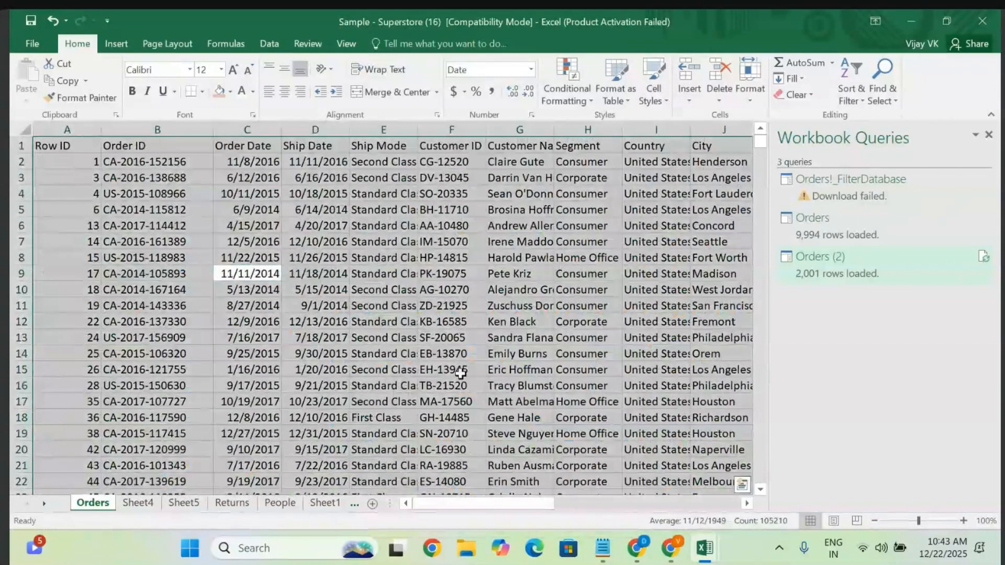
pyautogui.click(744, 487)
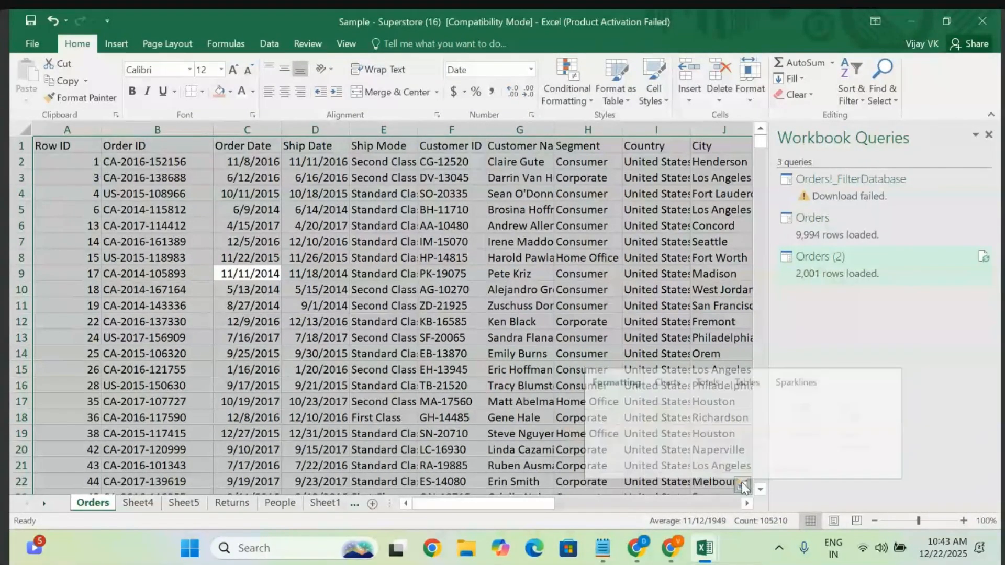
pyautogui.click(667, 376)
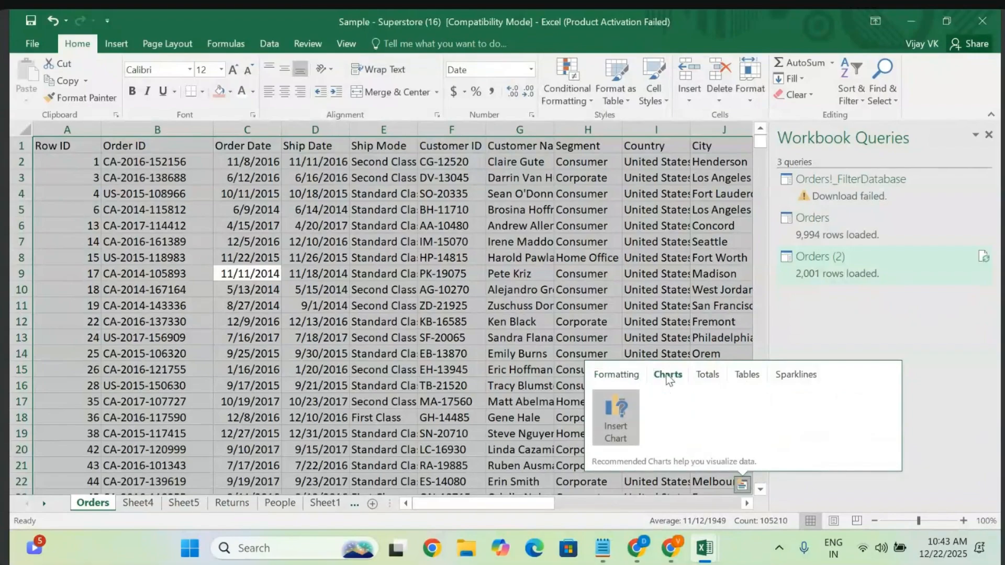
pyautogui.click(618, 426)
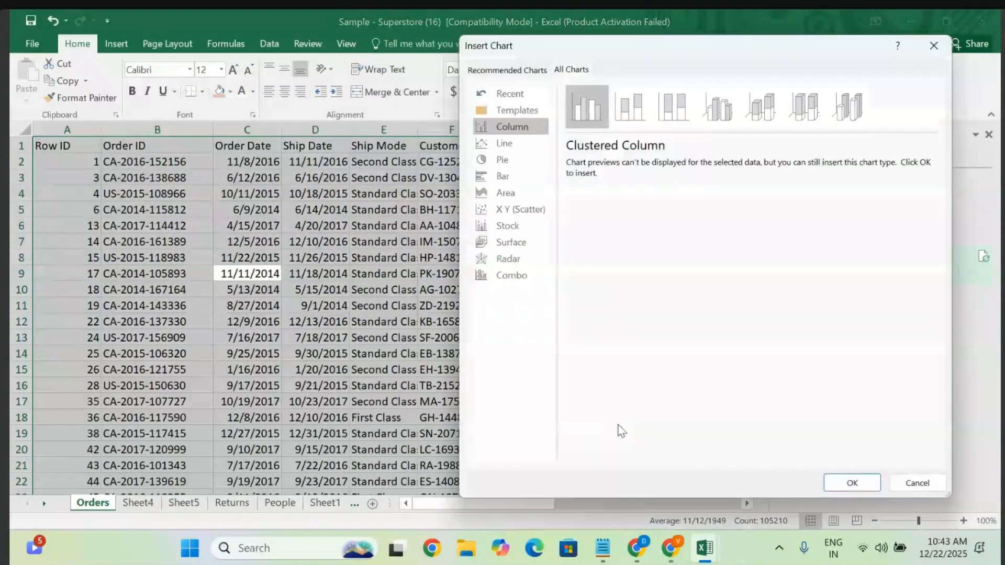
# - Look through the Pie subtypes and the Bar, Scatter, Area, Radar, Column and Line chart types for the whole table
pyautogui.click(504, 160)
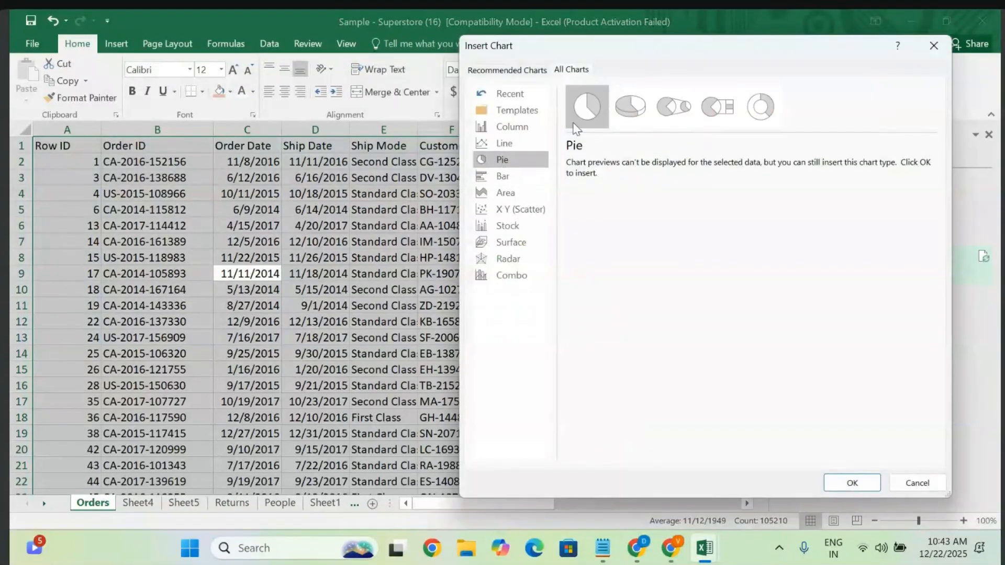
pyautogui.click(634, 112)
pyautogui.click(678, 110)
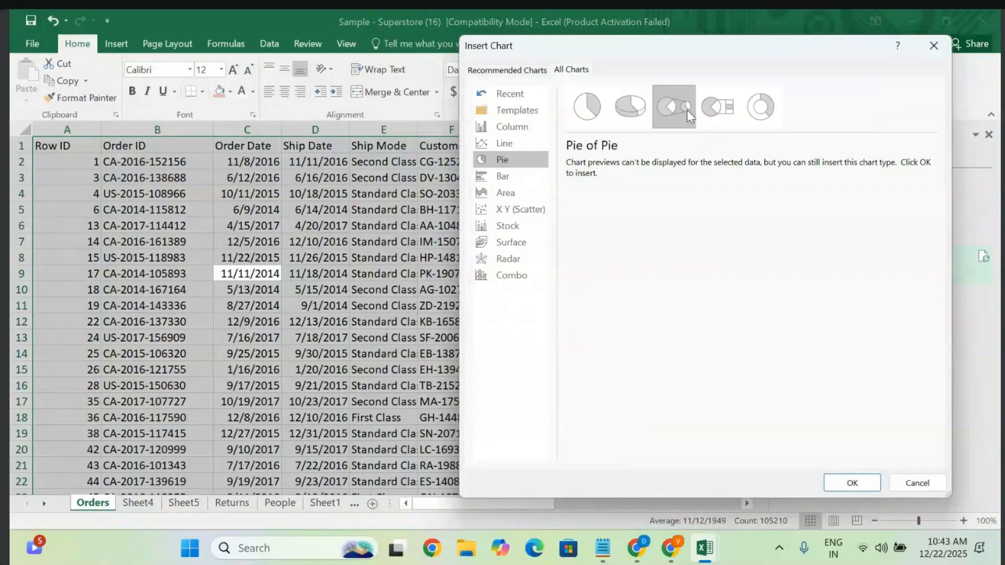
pyautogui.click(709, 108)
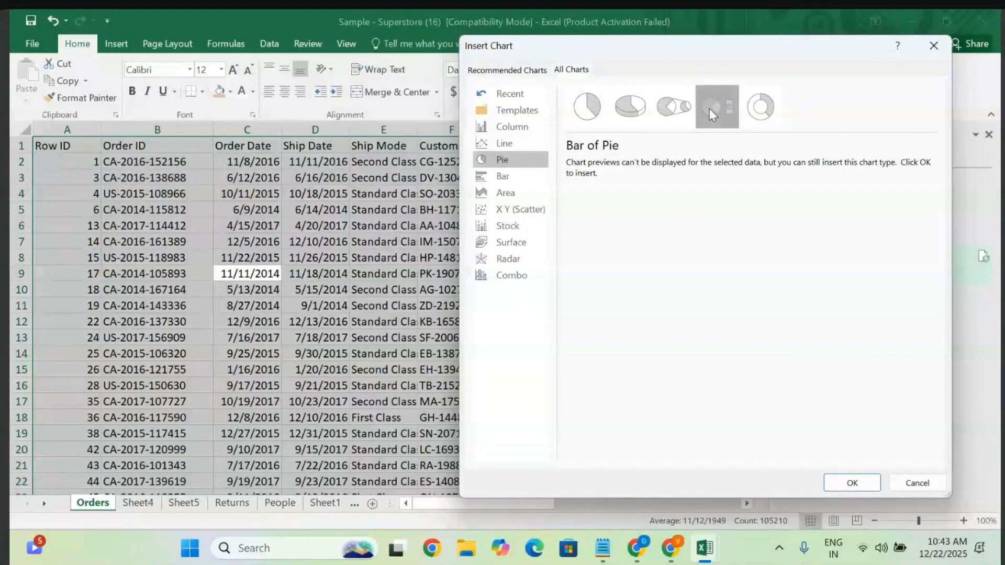
pyautogui.click(505, 178)
pyautogui.click(509, 211)
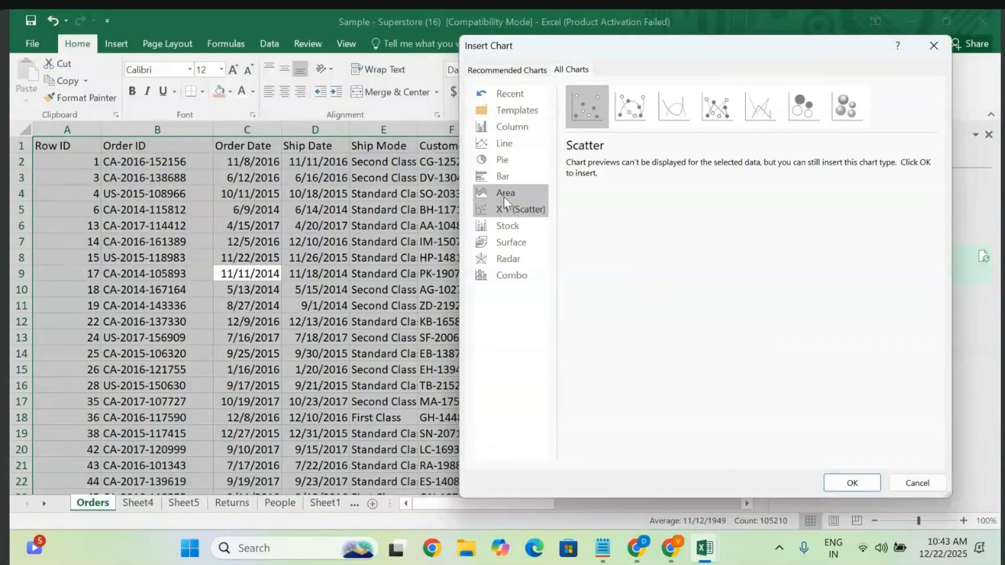
pyautogui.click(504, 198)
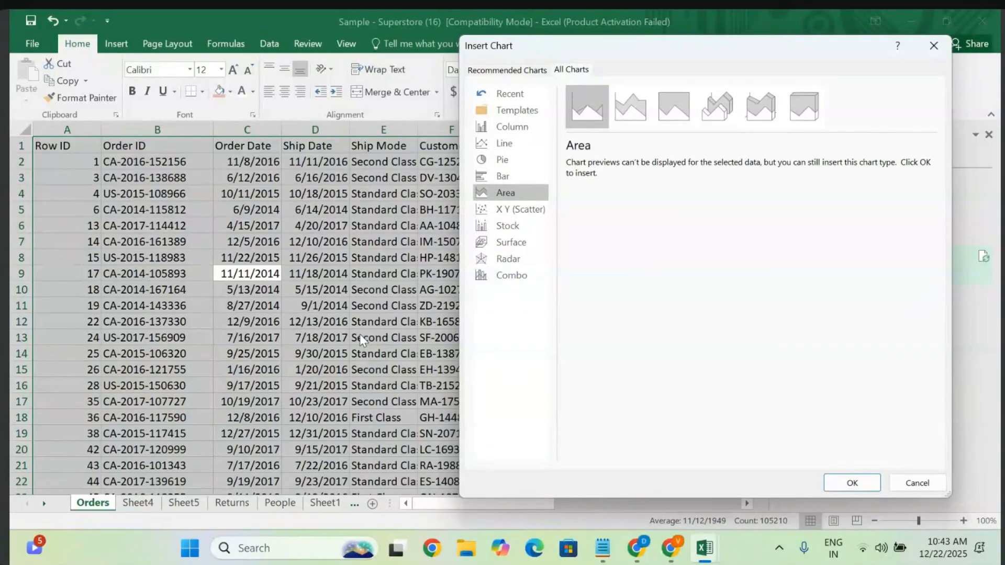
pyautogui.click(508, 259)
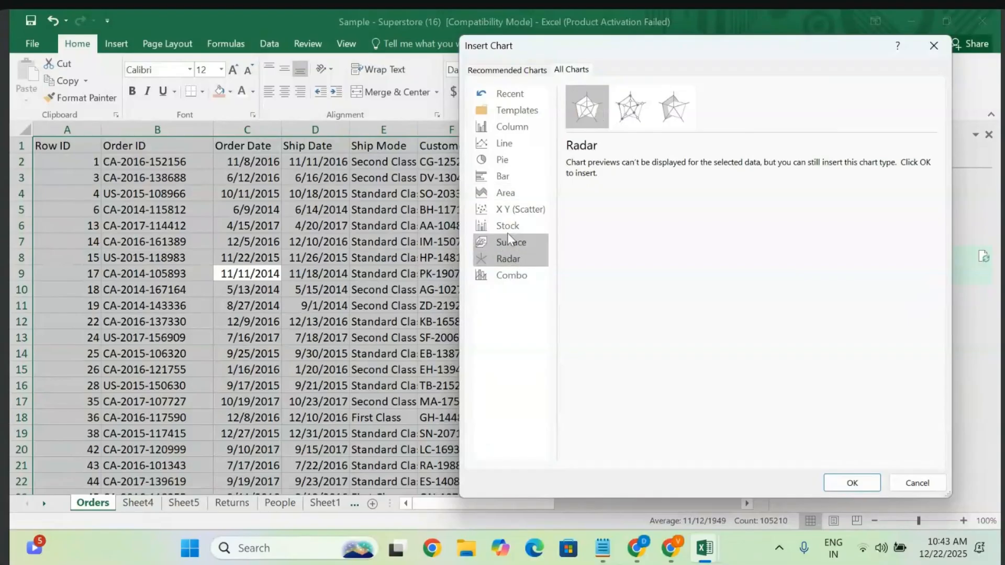
pyautogui.click(517, 112)
pyautogui.click(513, 126)
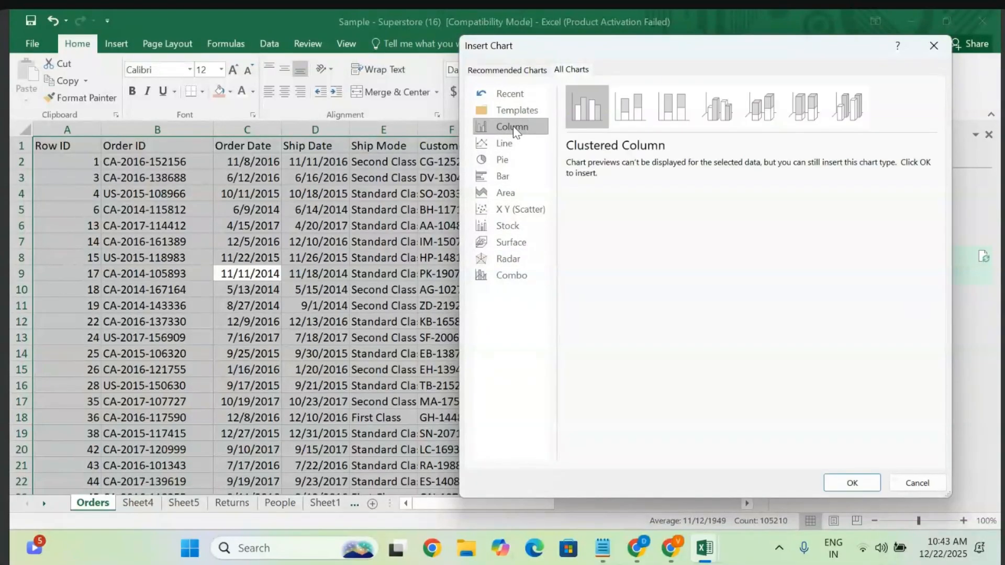
pyautogui.click(507, 143)
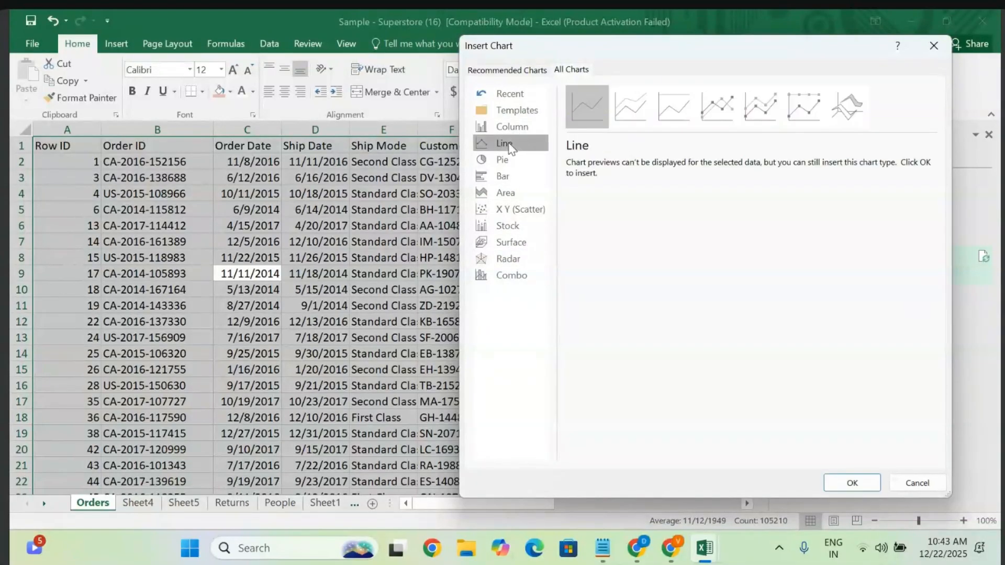
# - Preview the recommended Sales by Region, Profit by Region, Discount by Segment and Profit by Ship Mode charts, and close without inserting any
pyautogui.click(505, 67)
pyautogui.click(556, 220)
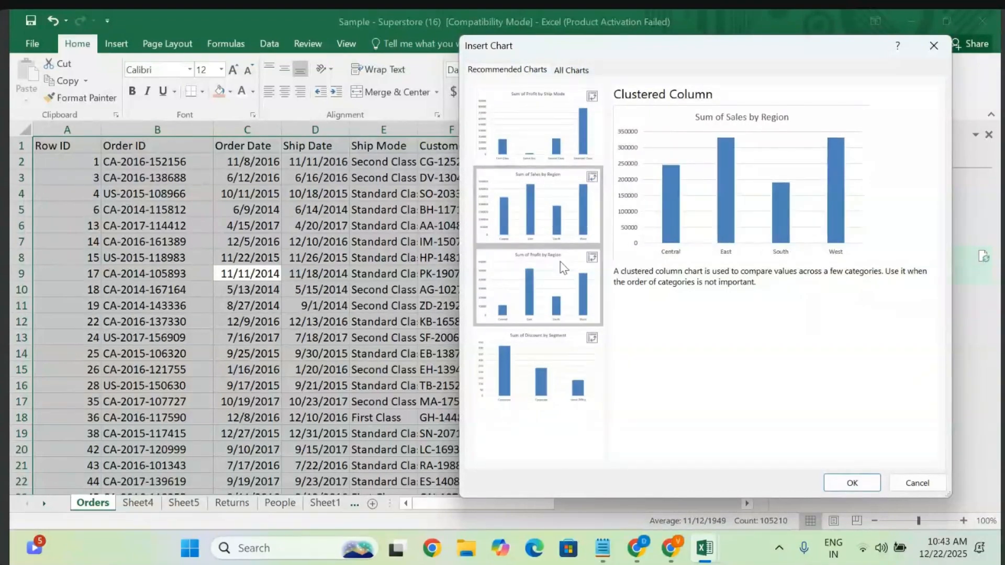
pyautogui.click(561, 269)
pyautogui.click(552, 388)
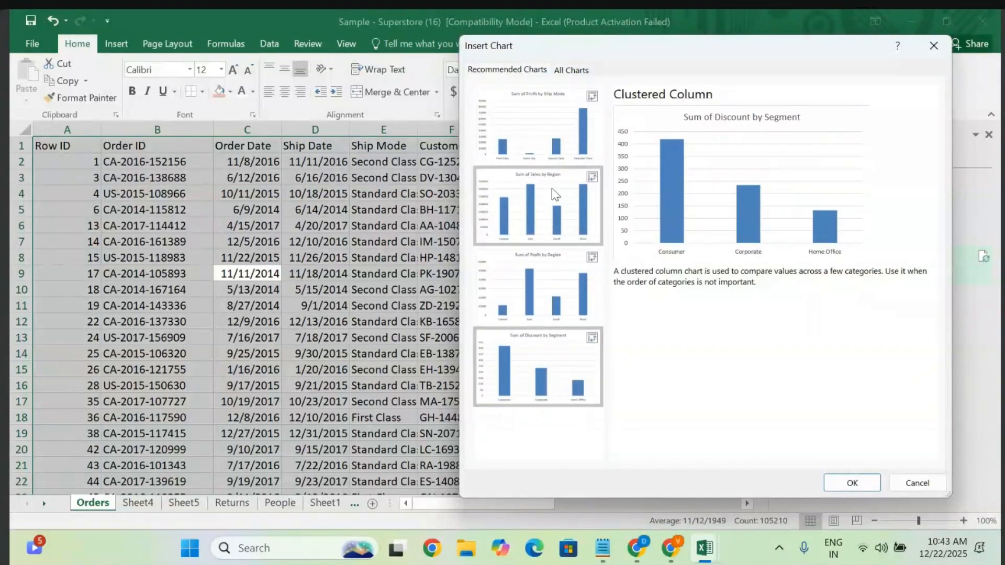
pyautogui.click(551, 133)
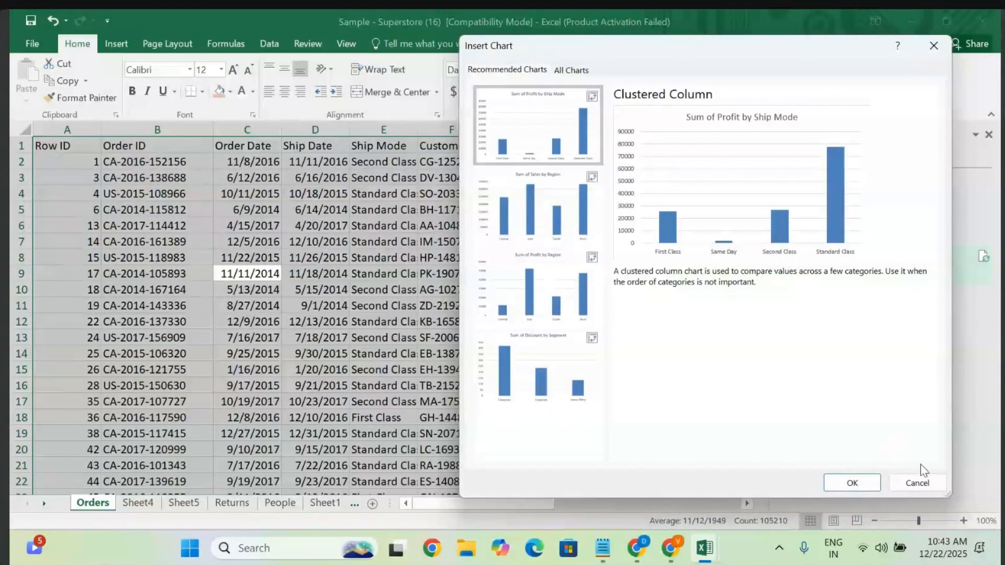
pyautogui.click(925, 487)
pyautogui.click(456, 347)
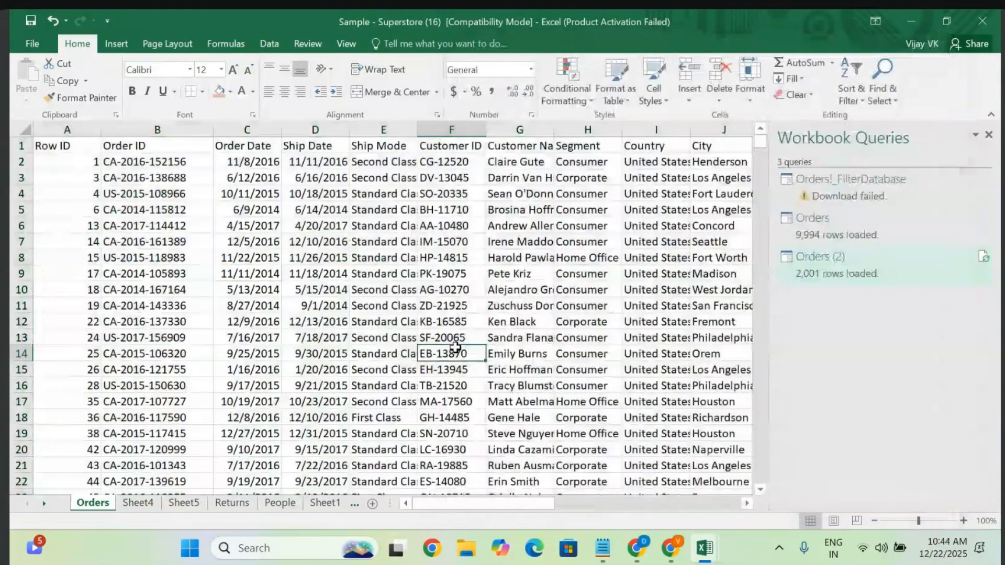
# - Select the Sub-Category, Product Name and Sales columns from the header through row 15, range P1:R15
pyautogui.hscroll(10, 456, 347)
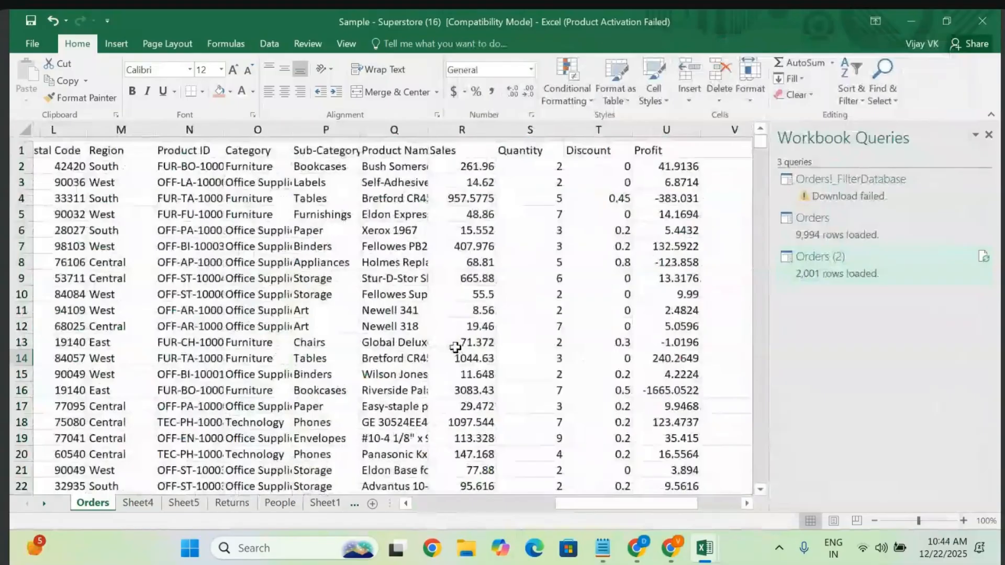
pyautogui.click(327, 145)
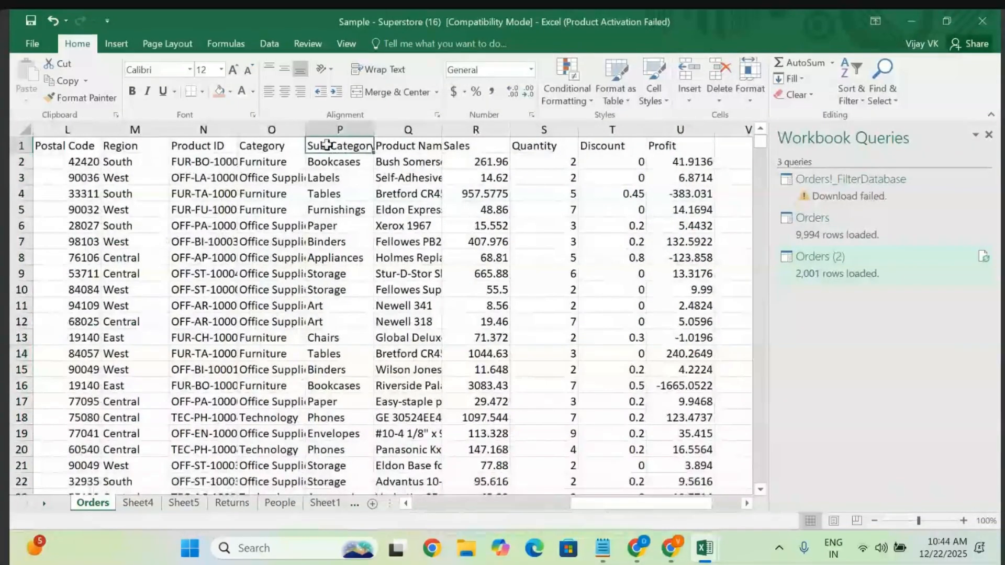
pyautogui.hotkey('shift', 'Right')
pyautogui.hotkey('shift', 'Right')
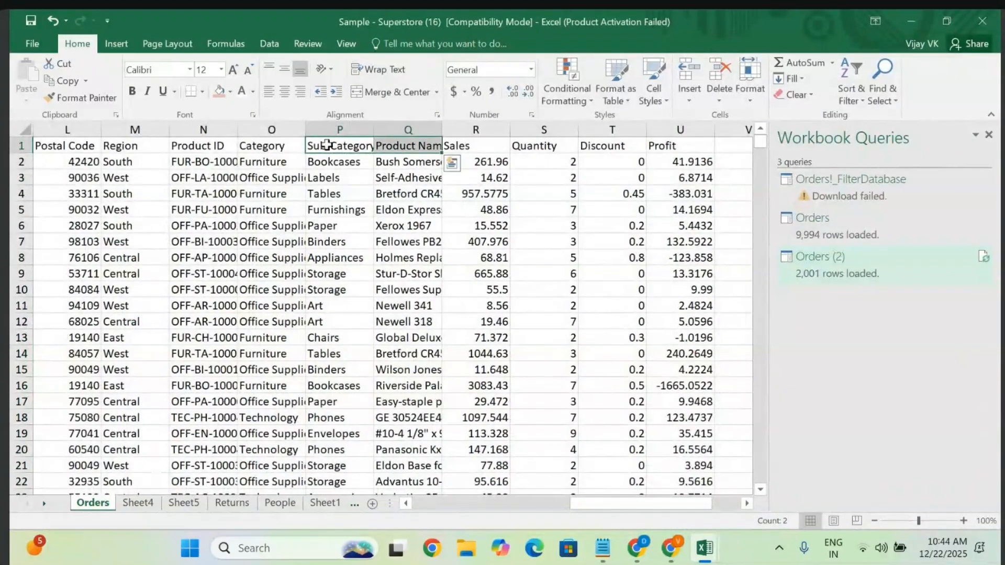
pyautogui.hotkey('shift', 'Down')
pyautogui.hotkey('shift', 'Down')
pyautogui.hotkey('shift', 'Down')
pyautogui.hotkey('shift', 'Down')
pyautogui.hotkey('shift', 'Down')
pyautogui.hotkey('shift', 'Down')
pyautogui.hotkey('shift', 'Down')
pyautogui.hotkey('shift', 'Down')
pyautogui.hotkey('shift', 'Down')
pyautogui.hotkey('shift', 'Down')
pyautogui.hotkey('shift', 'Down')
pyautogui.hotkey('shift', 'Down')
pyautogui.hotkey('shift', 'Down')
pyautogui.hotkey('shift', 'Down')
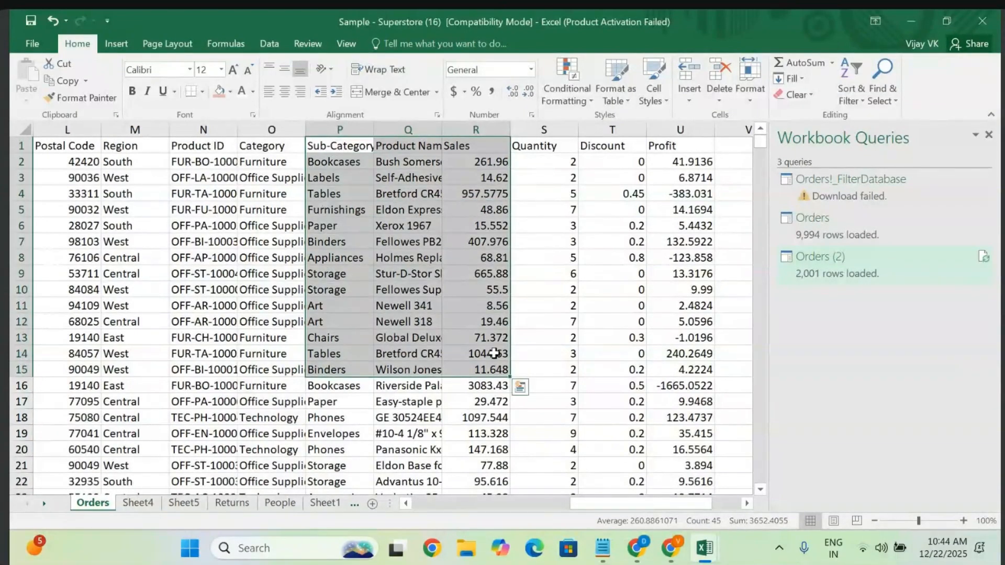
# - Insert a 3-D Pie chart of Sales for the selected range through Quick Analysis, using the variant with only product names in the legend
pyautogui.click(521, 392)
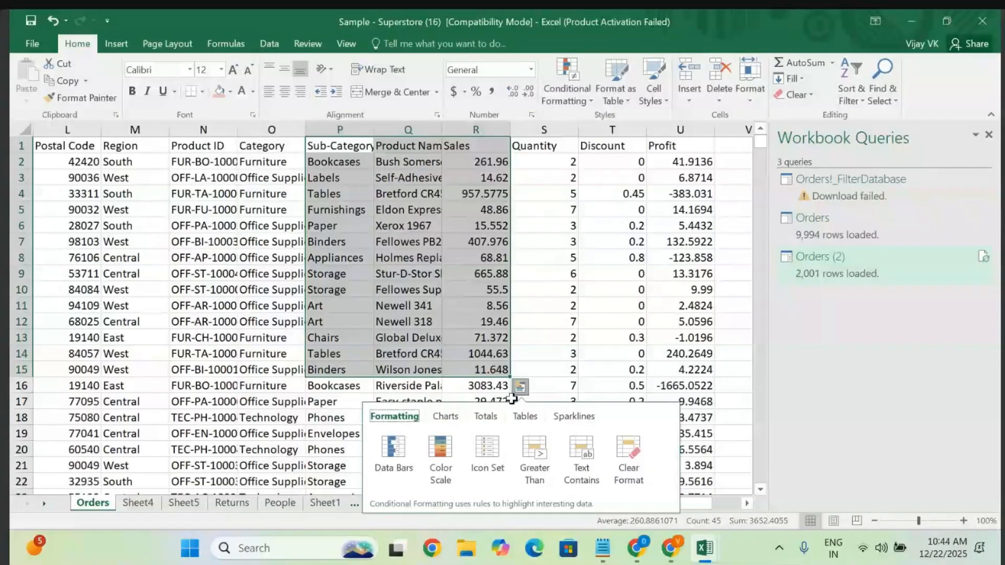
pyautogui.click(444, 416)
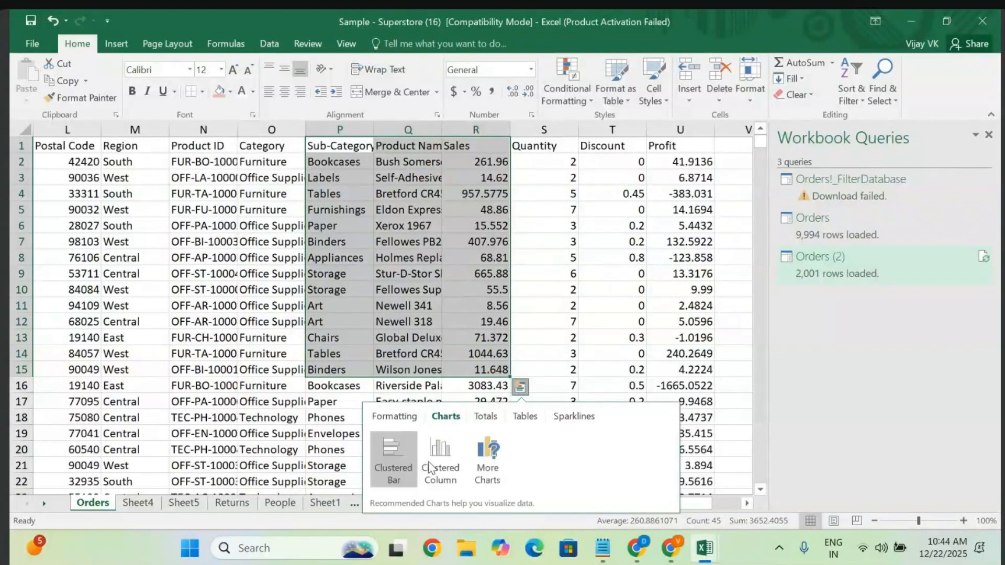
pyautogui.click(497, 453)
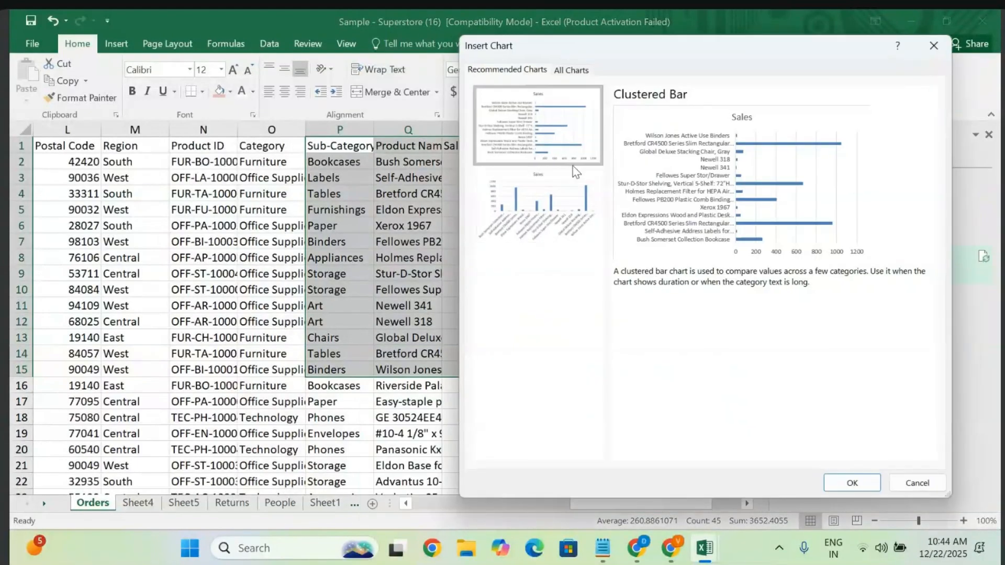
pyautogui.click(571, 181)
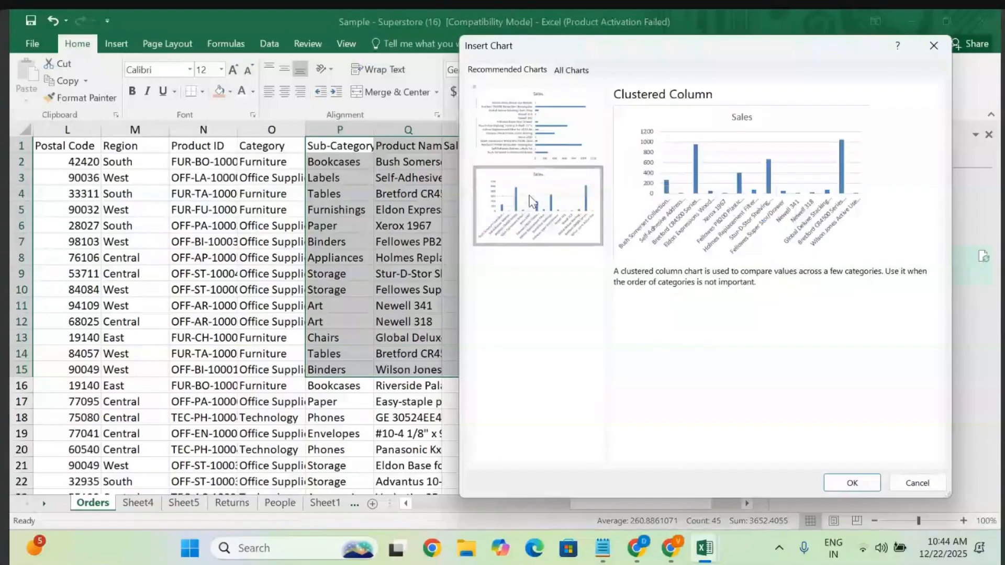
pyautogui.click(570, 70)
pyautogui.click(502, 157)
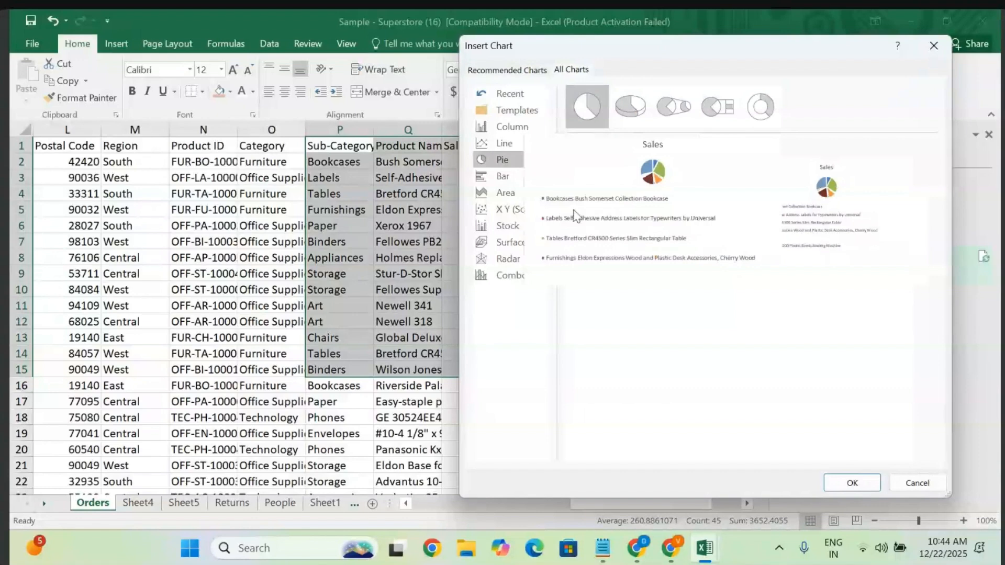
pyautogui.click(630, 113)
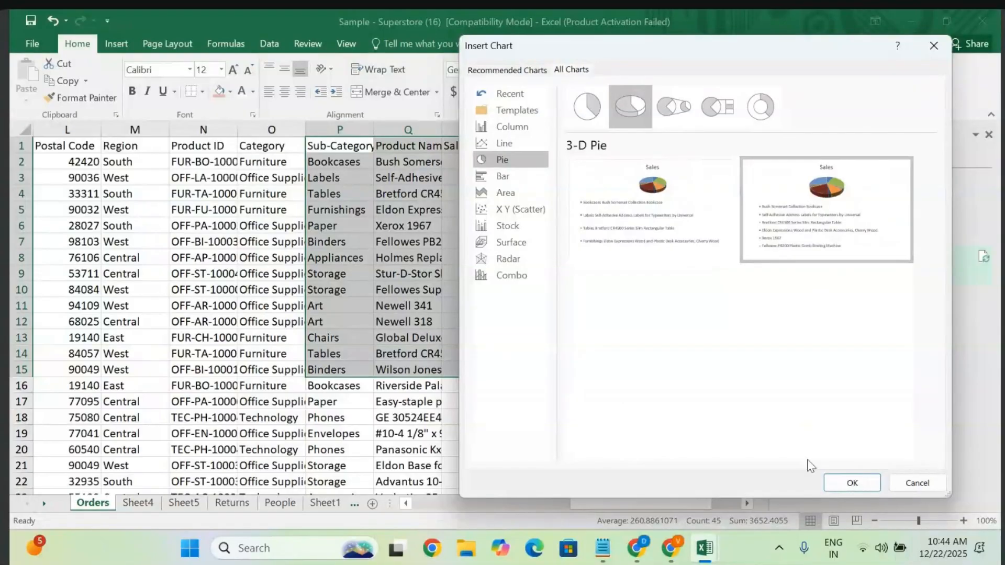
pyautogui.click(841, 482)
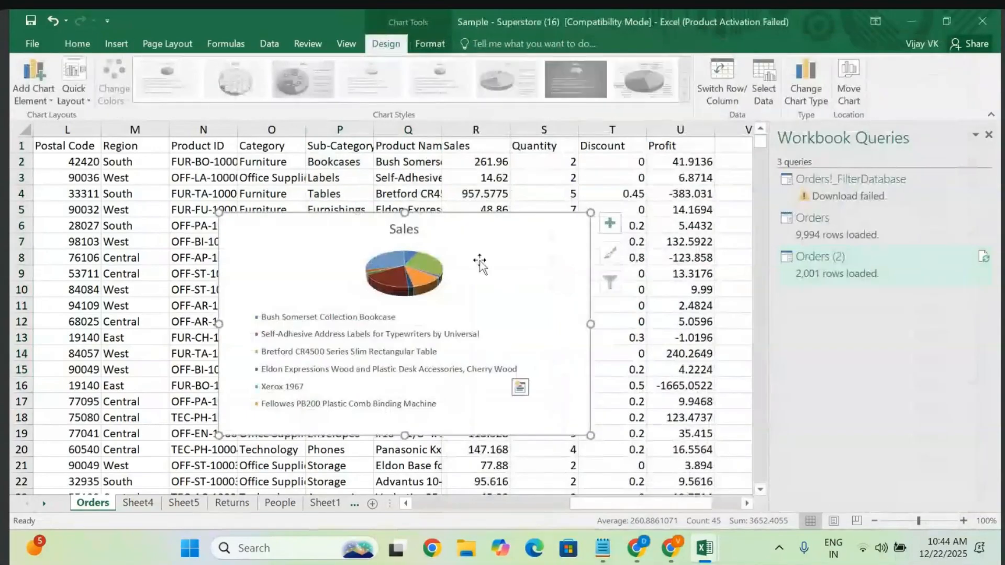
# - Enlarge the Sales pie chart upward to row 3 and across into column T, and select the whole chart area
pyautogui.moveTo(591, 213); pyautogui.dragTo(634, 170)
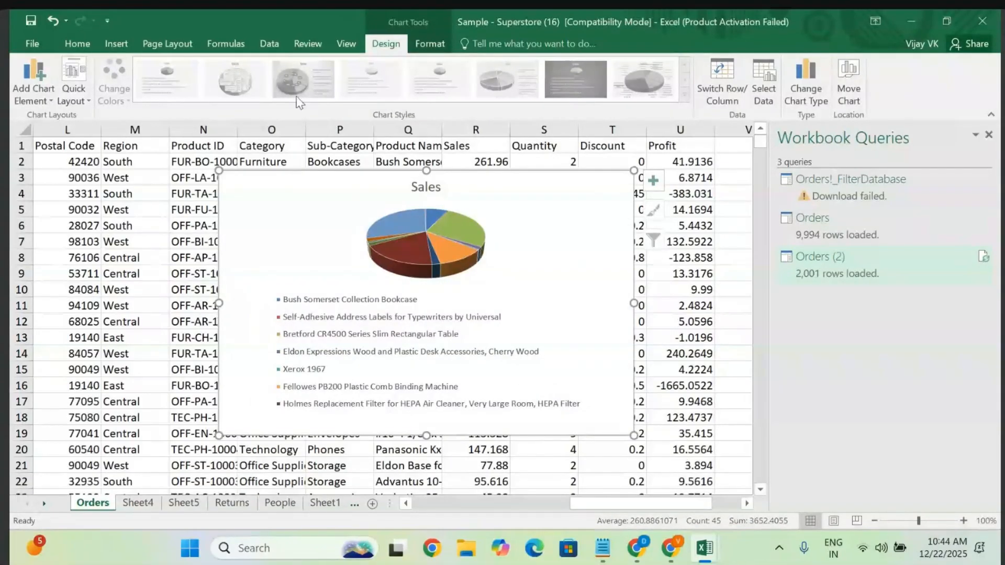
pyautogui.click(617, 214)
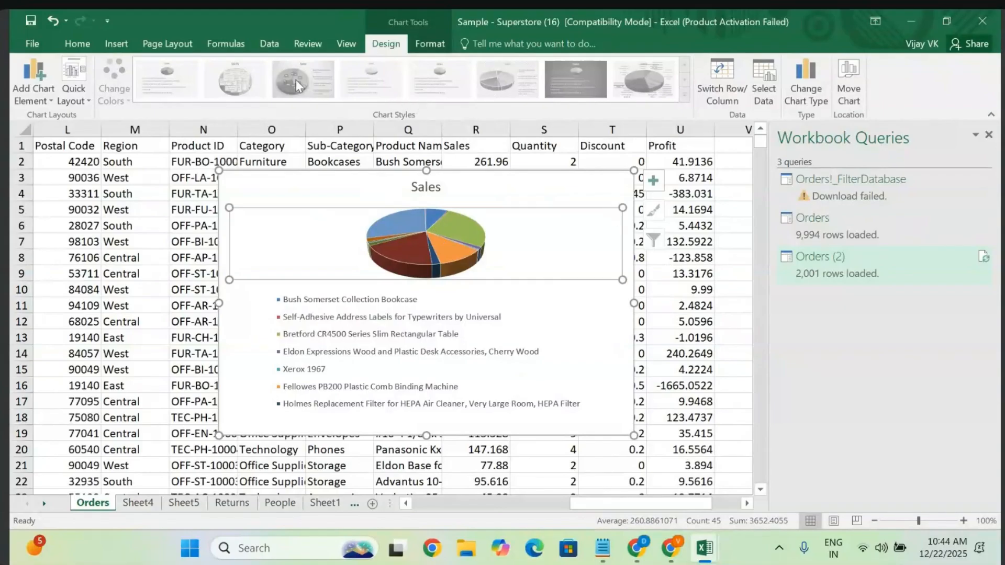
pyautogui.click(590, 336)
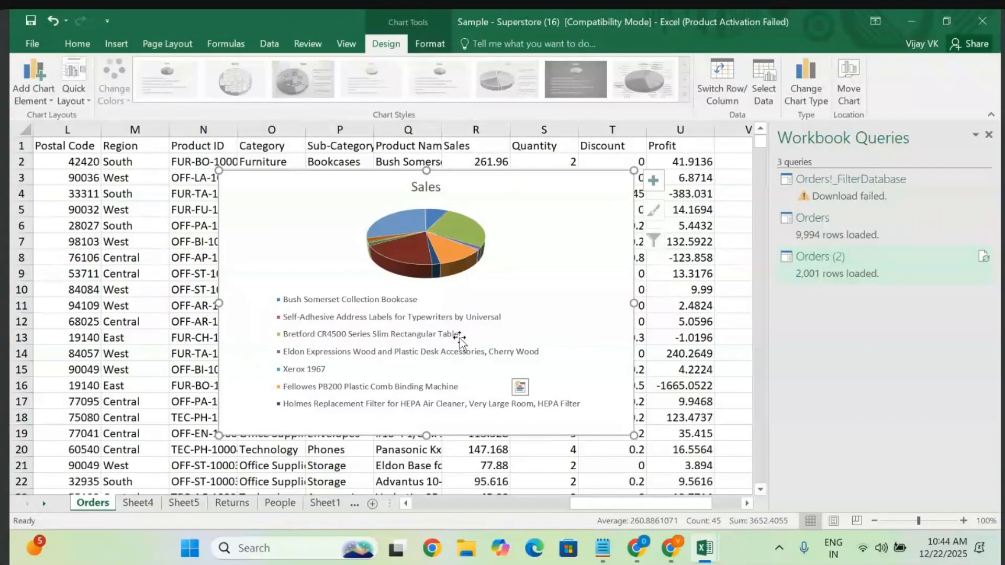
# - Switch to the 10amExcel notes in Notepad and remove five of the blank lines above question 7
pyautogui.hscroll(-1, 460, 340)
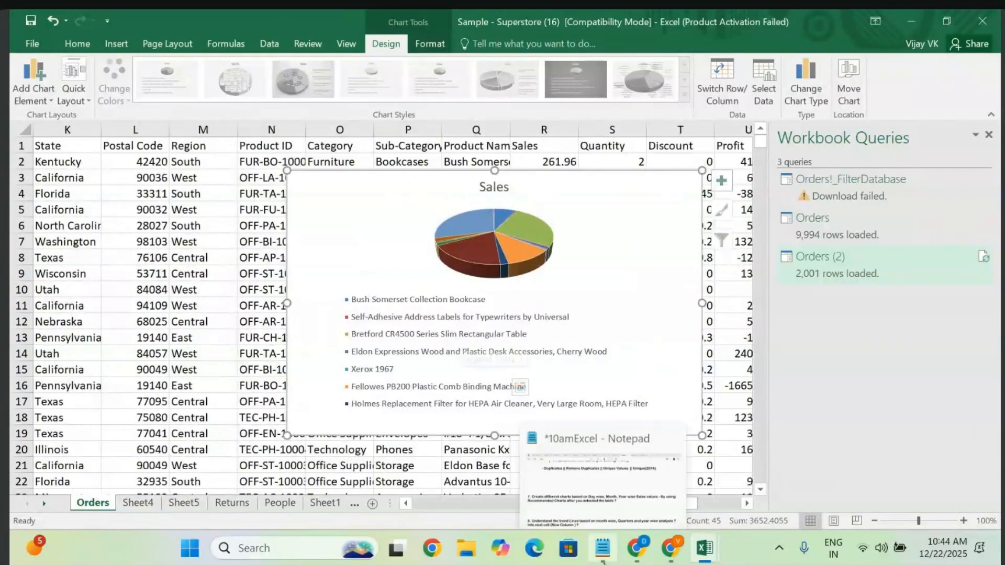
pyautogui.click(603, 562)
pyautogui.rightClick(403, 341)
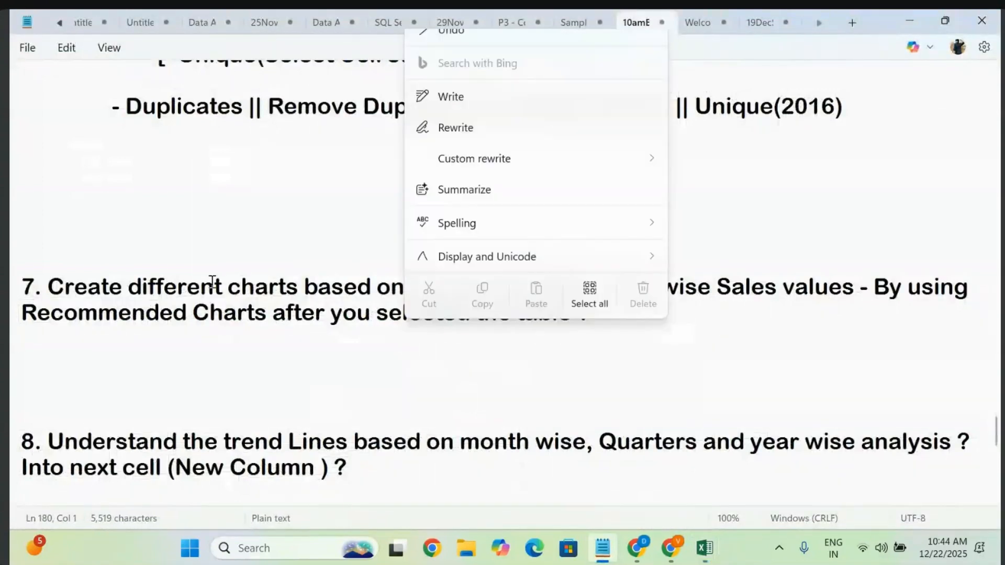
pyautogui.click(62, 262)
pyautogui.press('BackSpace')
pyautogui.press('BackSpace')
pyautogui.press('BackSpace')
pyautogui.press('BackSpace')
pyautogui.press('BackSpace')
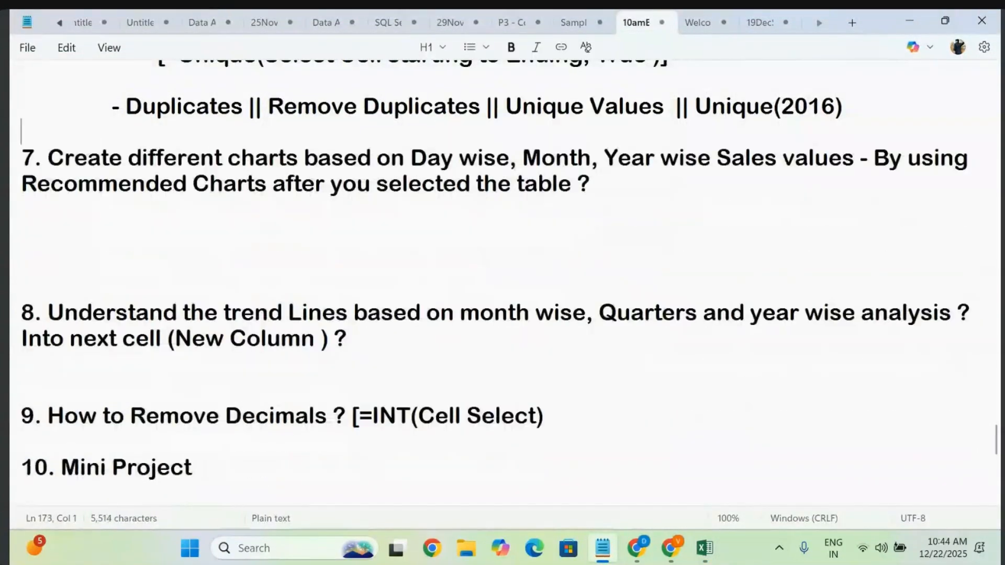
# - Append "Quick Analysis" to the end of question 7 on recommended charts
pyautogui.click(659, 192)
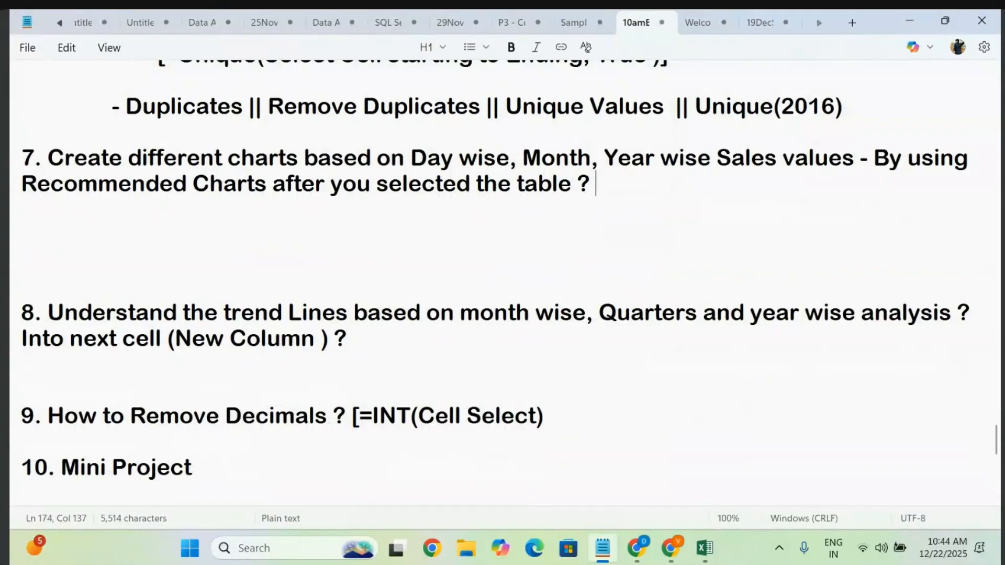
pyautogui.write('Quic')
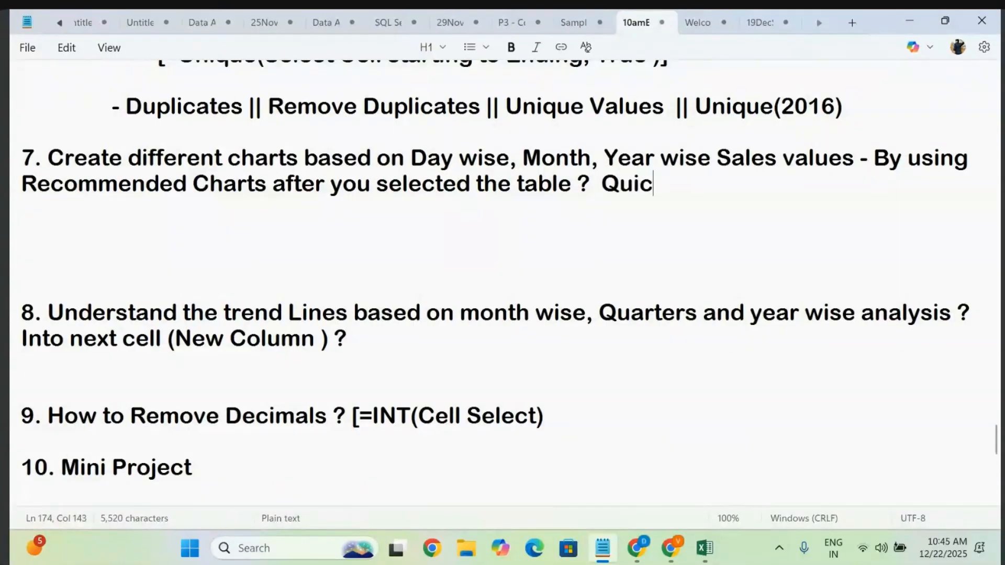
pyautogui.write('k N')
pyautogui.press('BackSpace')
pyautogui.write('A')
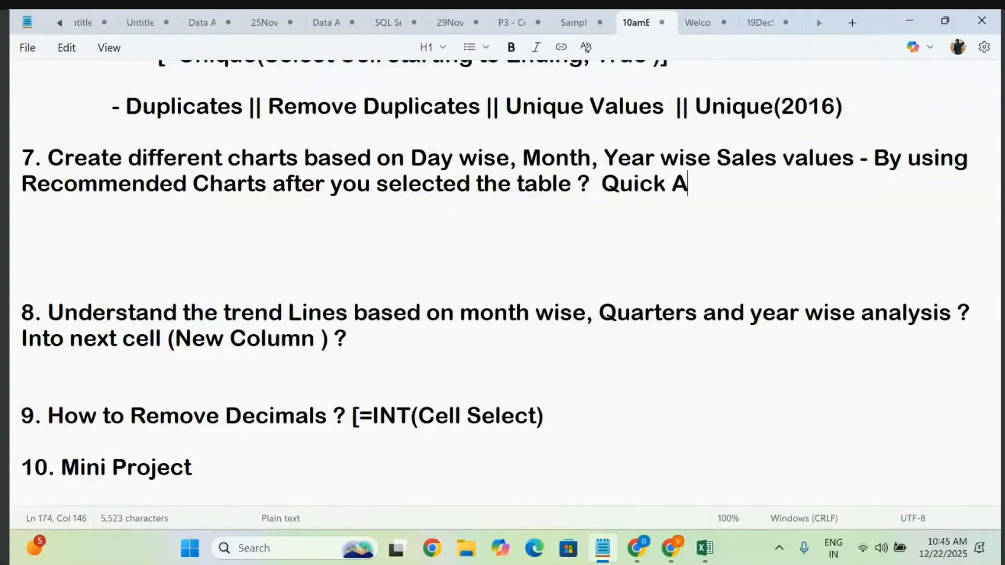
pyautogui.write('nalysis')
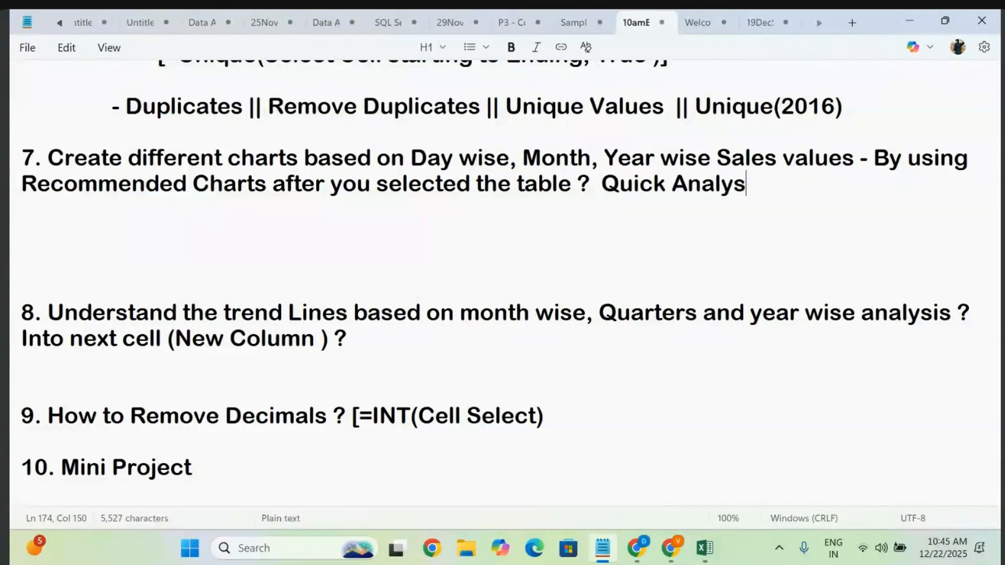
# - Insert five blank lines below question 8 on trend lines and highlight the question's text from "trend Lines" onward
pyautogui.click(643, 332)
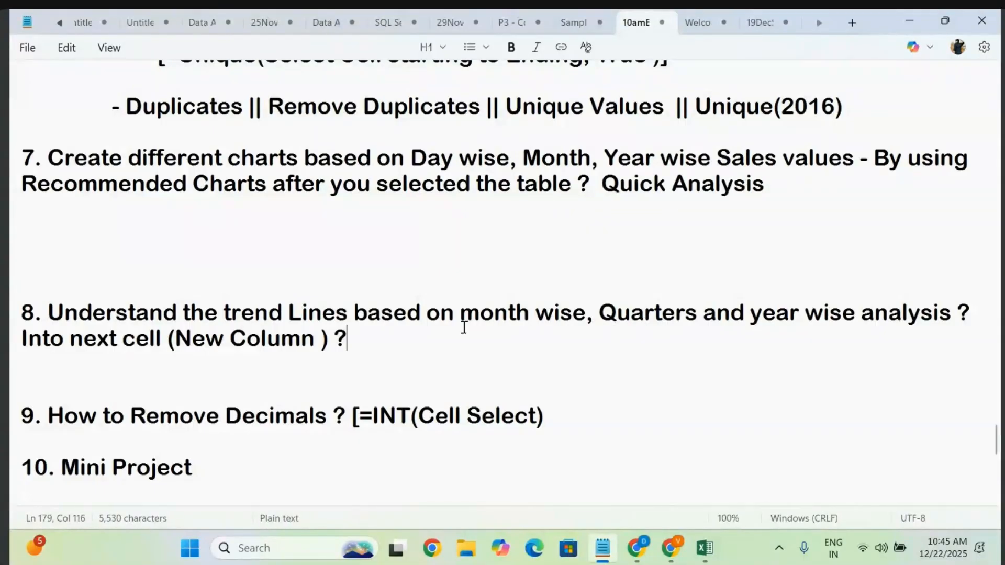
pyautogui.moveTo(343, 340); pyautogui.dragTo(22, 291)
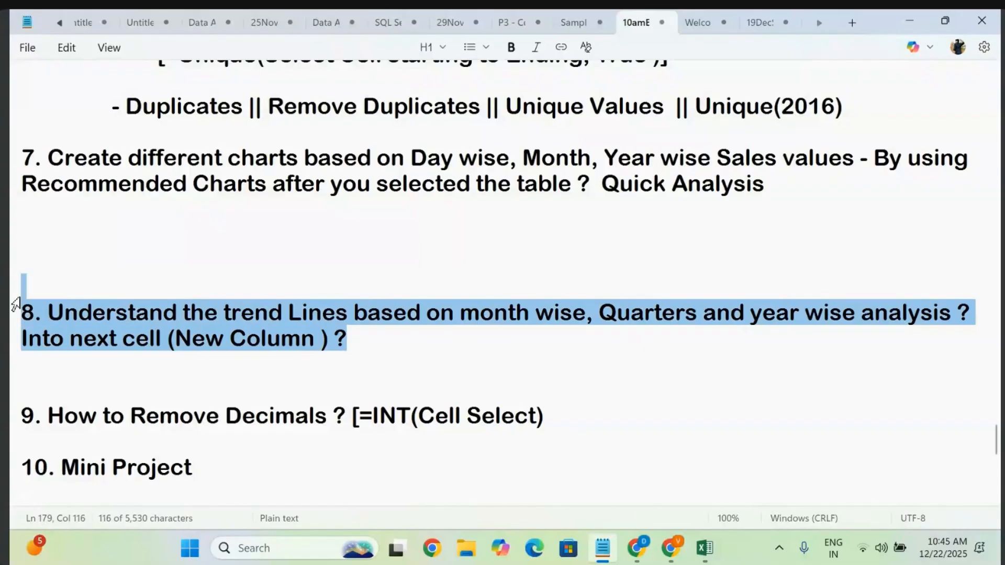
pyautogui.click(411, 344)
pyautogui.press('Return')
pyautogui.press('Return')
pyautogui.press('Return')
pyautogui.press('Return')
pyautogui.press('Return')
pyautogui.press('Return')
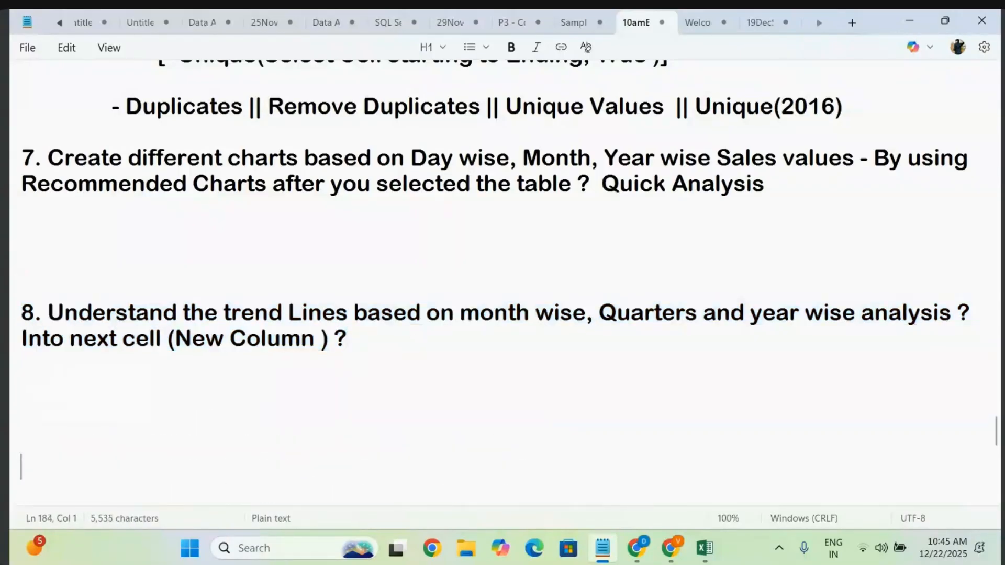
pyautogui.moveTo(254, 313); pyautogui.dragTo(609, 351)
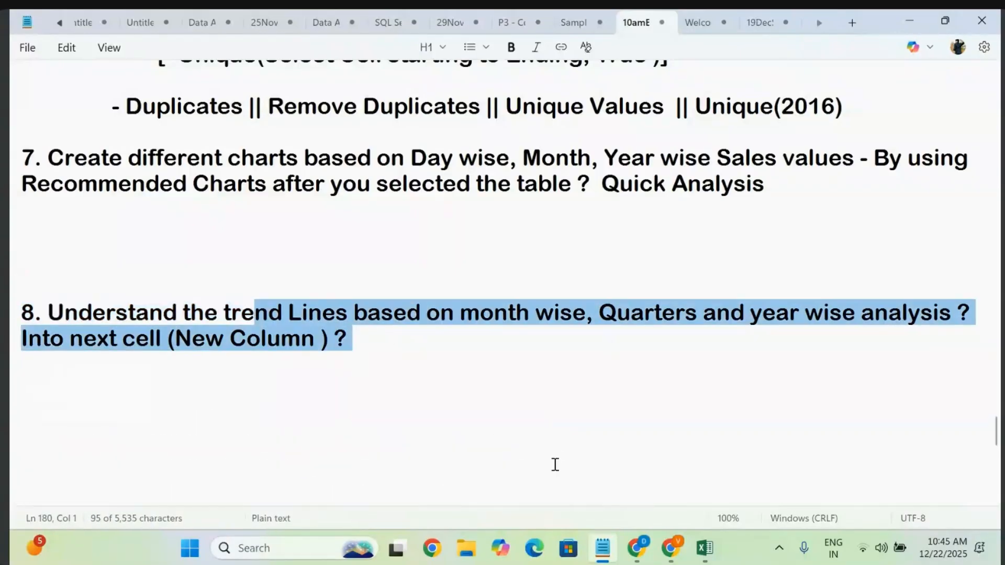
# - Switch to the Sample - Superstore (16) workbook in Excel and go to the monthly table at the start of Sheet5
pyautogui.click(706, 548)
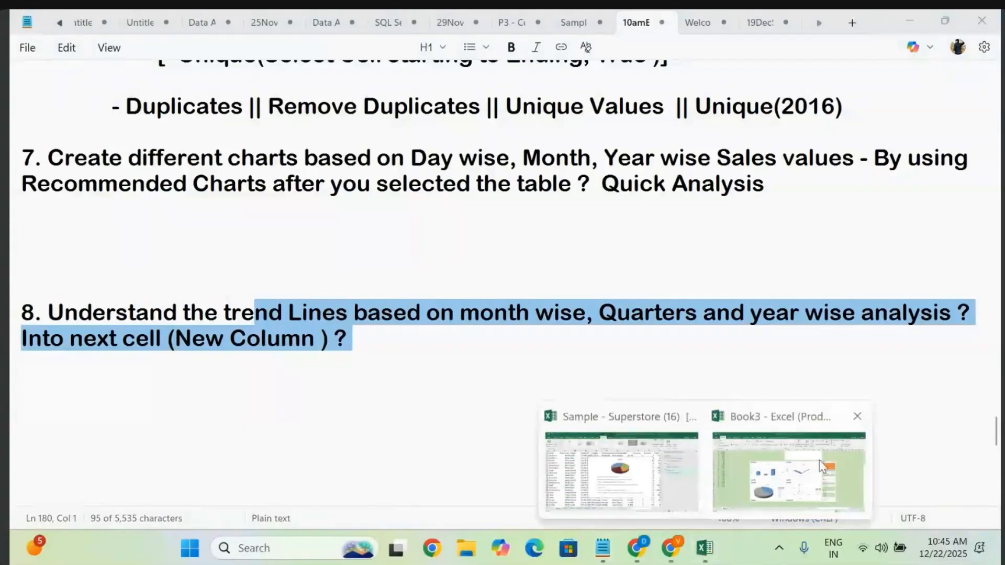
pyautogui.click(641, 456)
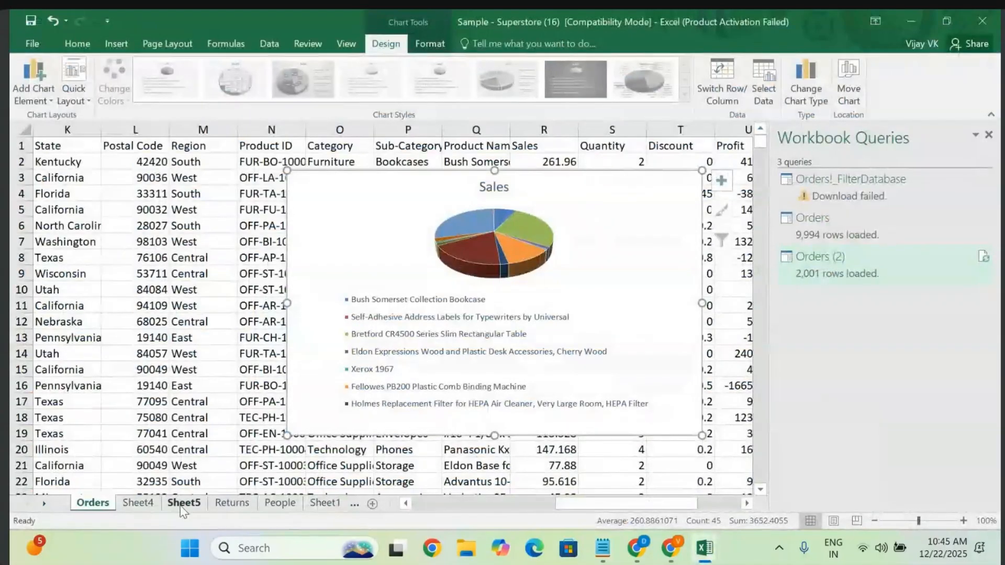
pyautogui.click(182, 505)
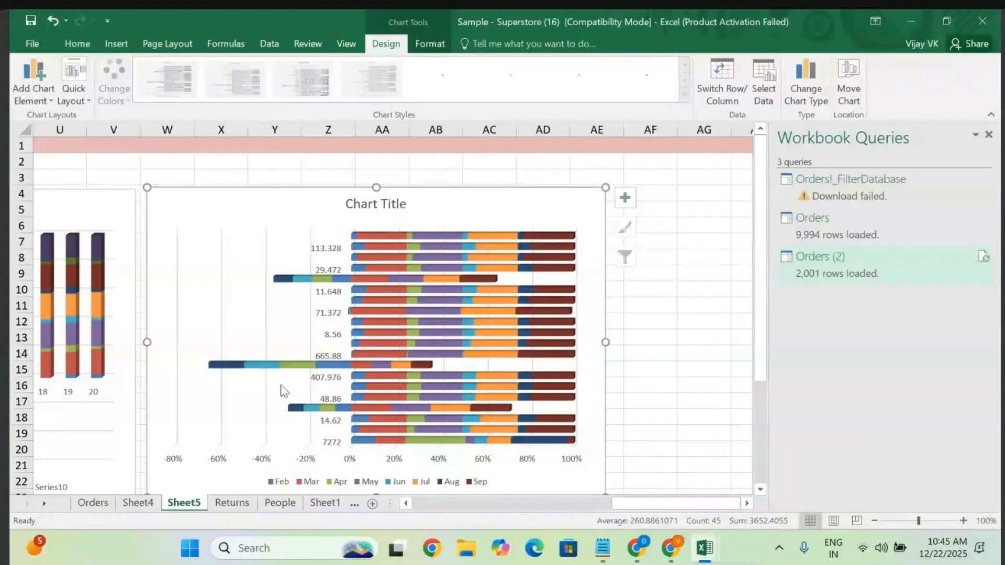
pyautogui.hscroll(-10, 282, 390)
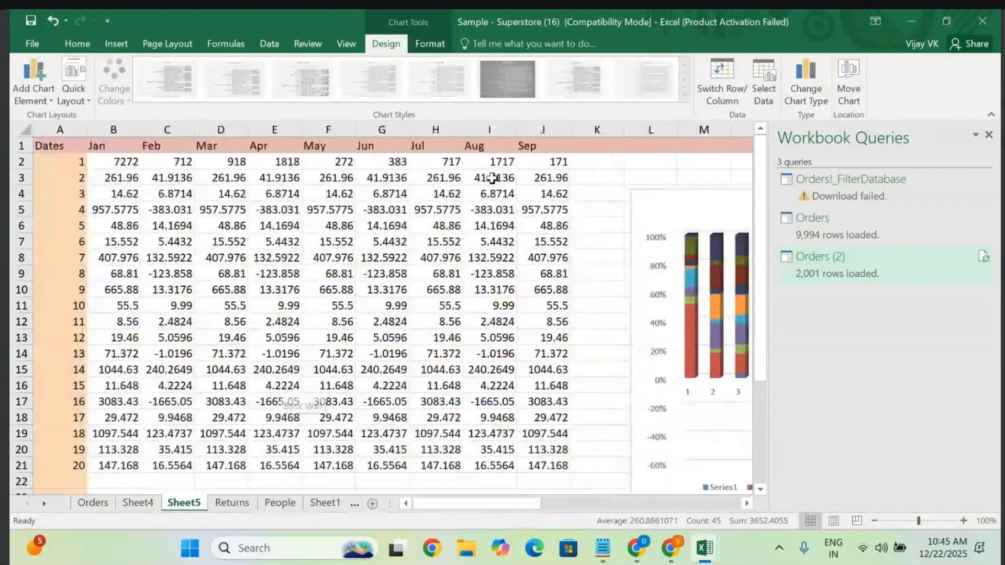
# - Select the Jan to Sep values for date 2, range B3:J3, and check the available Sparklines commands
pyautogui.click(597, 177)
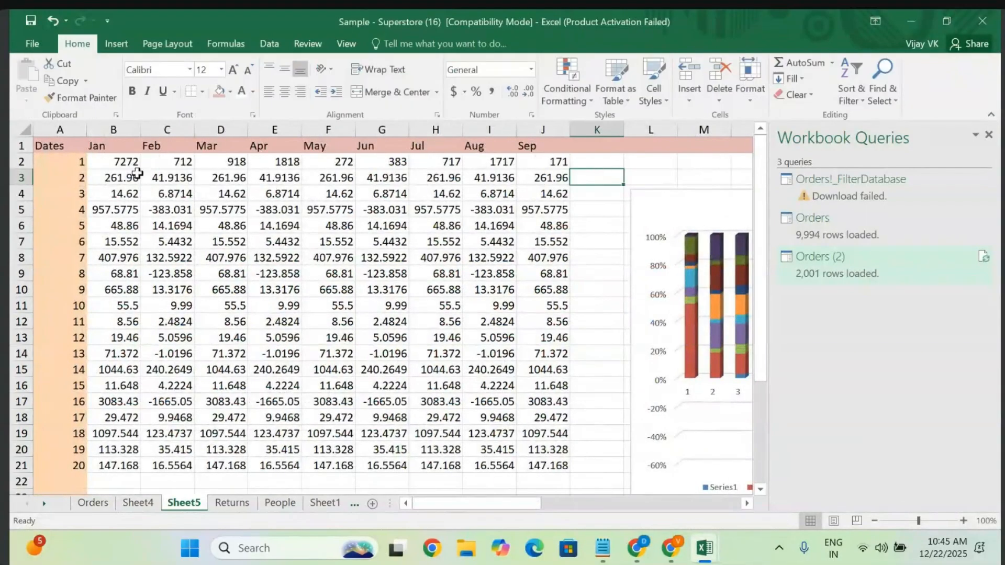
pyautogui.click(116, 177)
pyautogui.hotkey('shift', 'Right')
pyautogui.hotkey('shift', 'Right')
pyautogui.hotkey('shift', 'Right')
pyautogui.hotkey('shift', 'Right')
pyautogui.hotkey('shift', 'Right')
pyautogui.hotkey('shift', 'Right')
pyautogui.hotkey('shift', 'Right')
pyautogui.hotkey('shift', 'Right')
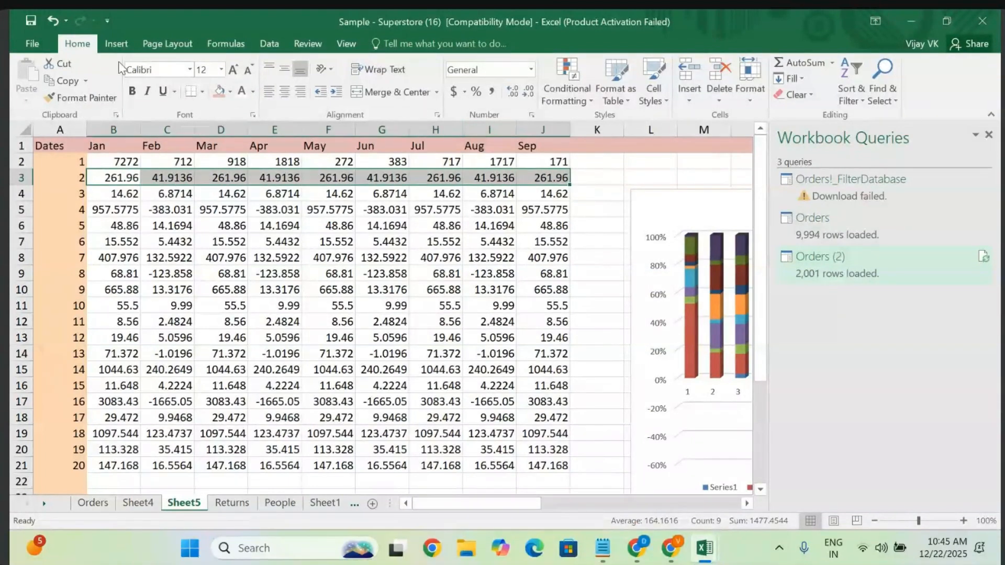
pyautogui.click(112, 46)
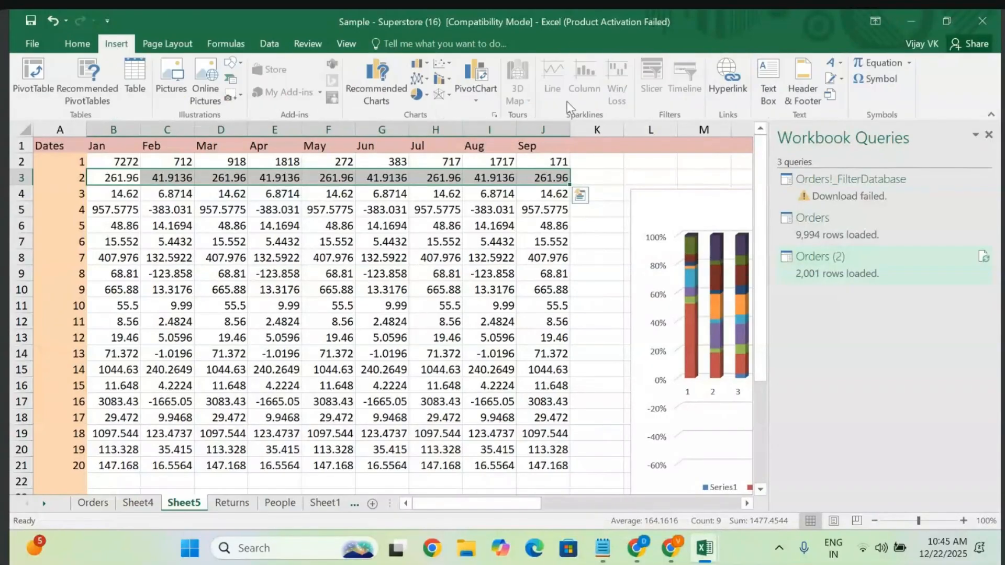
# - Copy all Jan to Sep values for dates 1 to 20, range B2:J21, without the header row
pyautogui.click(106, 155)
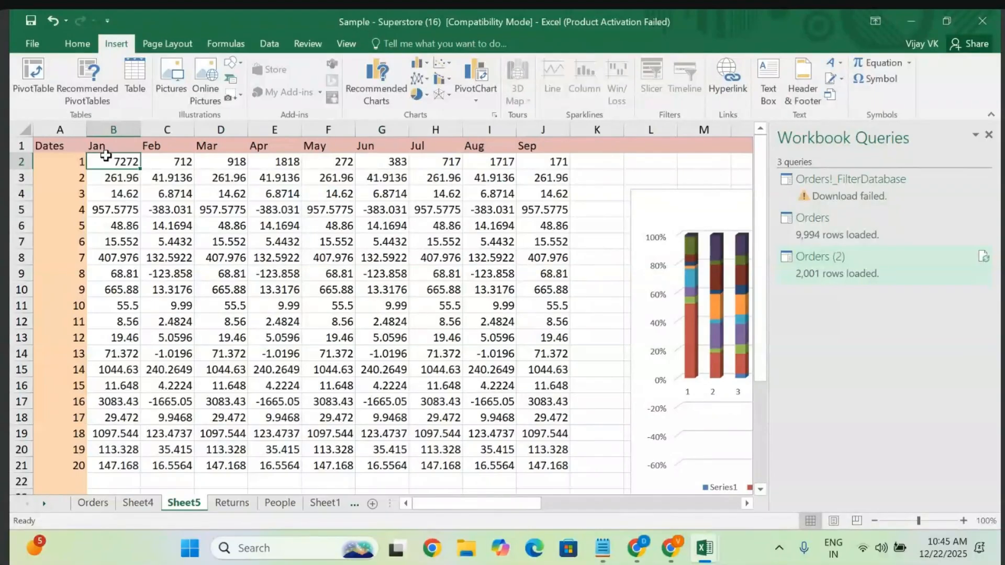
pyautogui.hotkey('shift', 'Right')
pyautogui.hotkey('shift', 'Right')
pyautogui.hotkey('shift', 'Right')
pyautogui.hotkey('shift', 'Right')
pyautogui.hotkey('shift', 'Right')
pyautogui.hotkey('shift', 'Right')
pyautogui.hotkey('shift', 'Right')
pyautogui.hotkey('shift', 'Right')
pyautogui.hotkey('shift', 'Down')
pyautogui.hotkey('shift', 'Down')
pyautogui.hotkey('shift', 'Down')
pyautogui.hotkey('shift', 'Down')
pyautogui.hotkey('shift', 'Down')
pyautogui.hotkey('shift', 'Down')
pyautogui.hotkey('shift', 'Down')
pyautogui.hotkey('shift', 'Down')
pyautogui.hotkey('shift', 'Down')
pyautogui.hotkey('shift', 'Down')
pyautogui.hotkey('shift', 'Down')
pyautogui.hotkey('shift', 'Down')
pyautogui.hotkey('shift', 'Down')
pyautogui.hotkey('shift', 'Down')
pyautogui.hotkey('shift', 'Down')
pyautogui.hotkey('shift', 'Down')
pyautogui.hotkey('shift', 'Down')
pyautogui.hotkey('shift', 'Down')
pyautogui.hotkey('shift', 'Down')
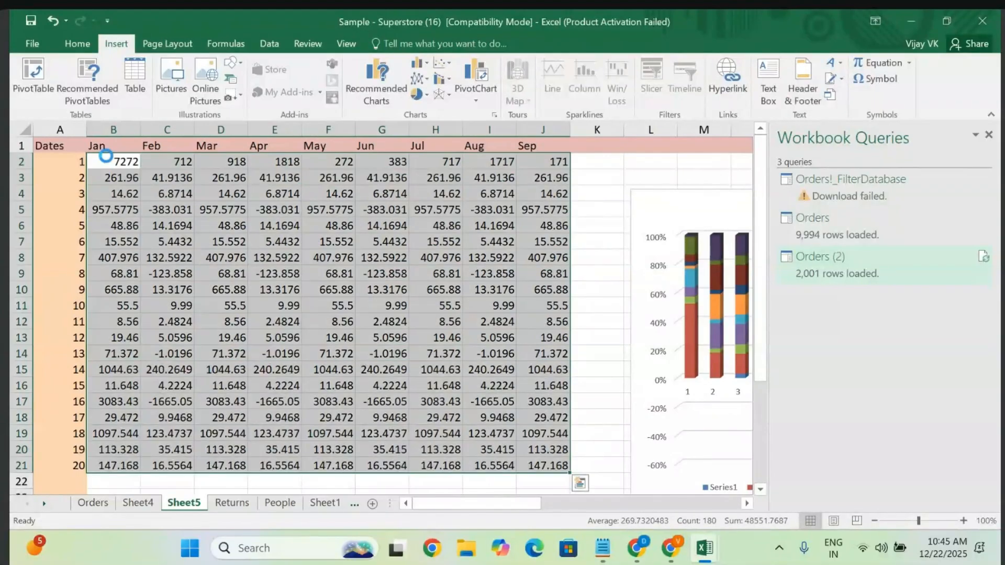
pyautogui.hotkey('ctrl', 'c')
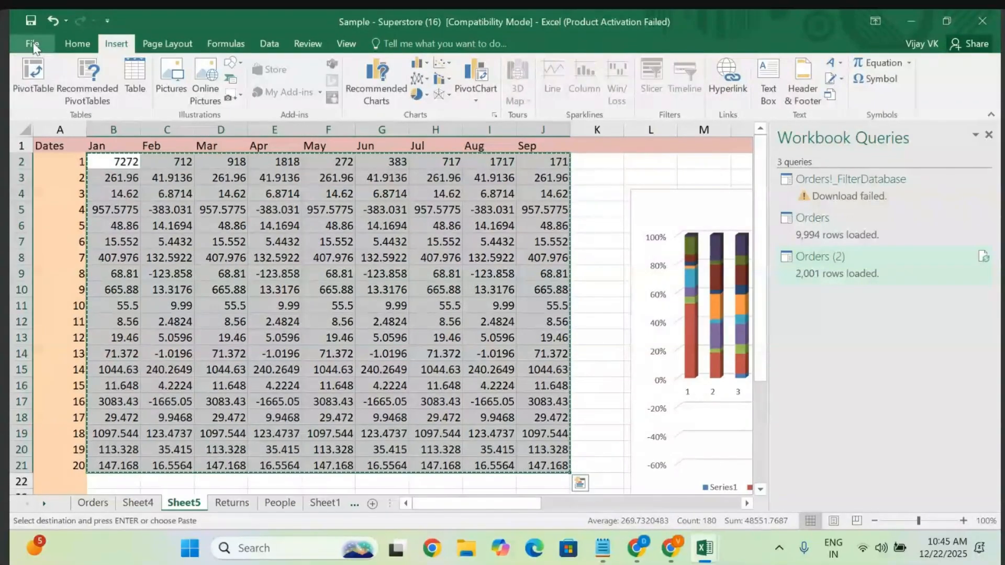